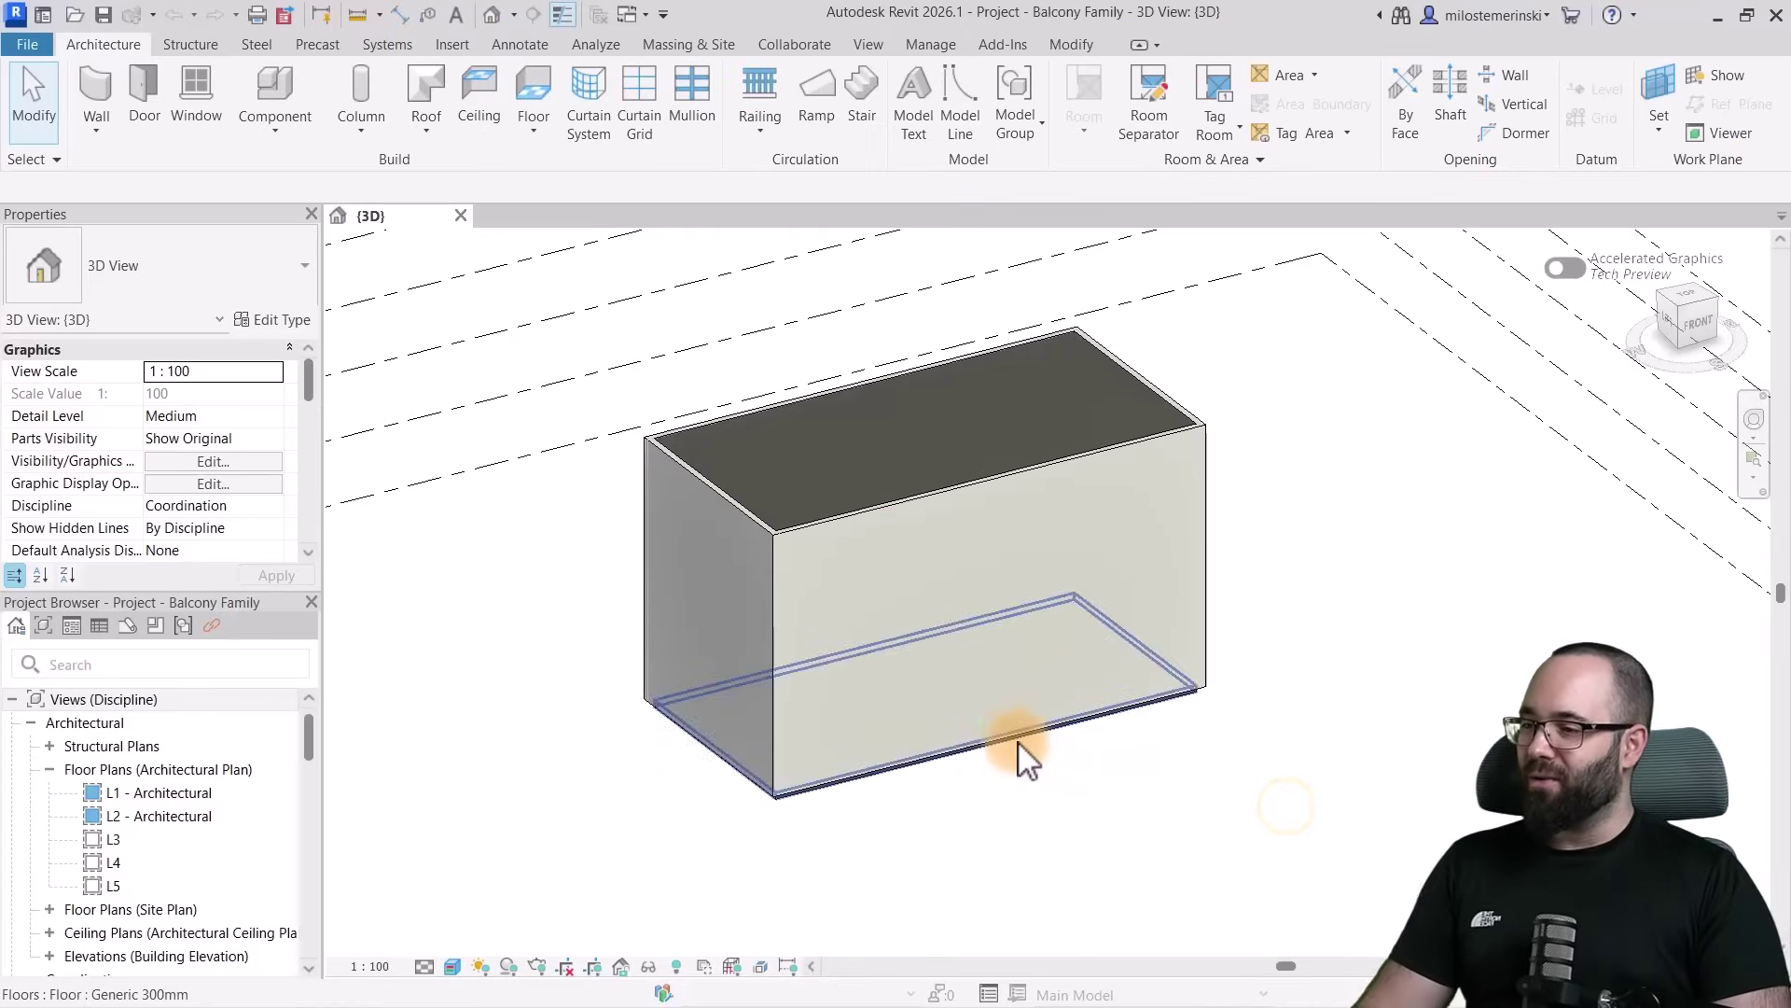
Inspect the box building's front wall and top floor slab, including their types and level constraints
click(979, 754)
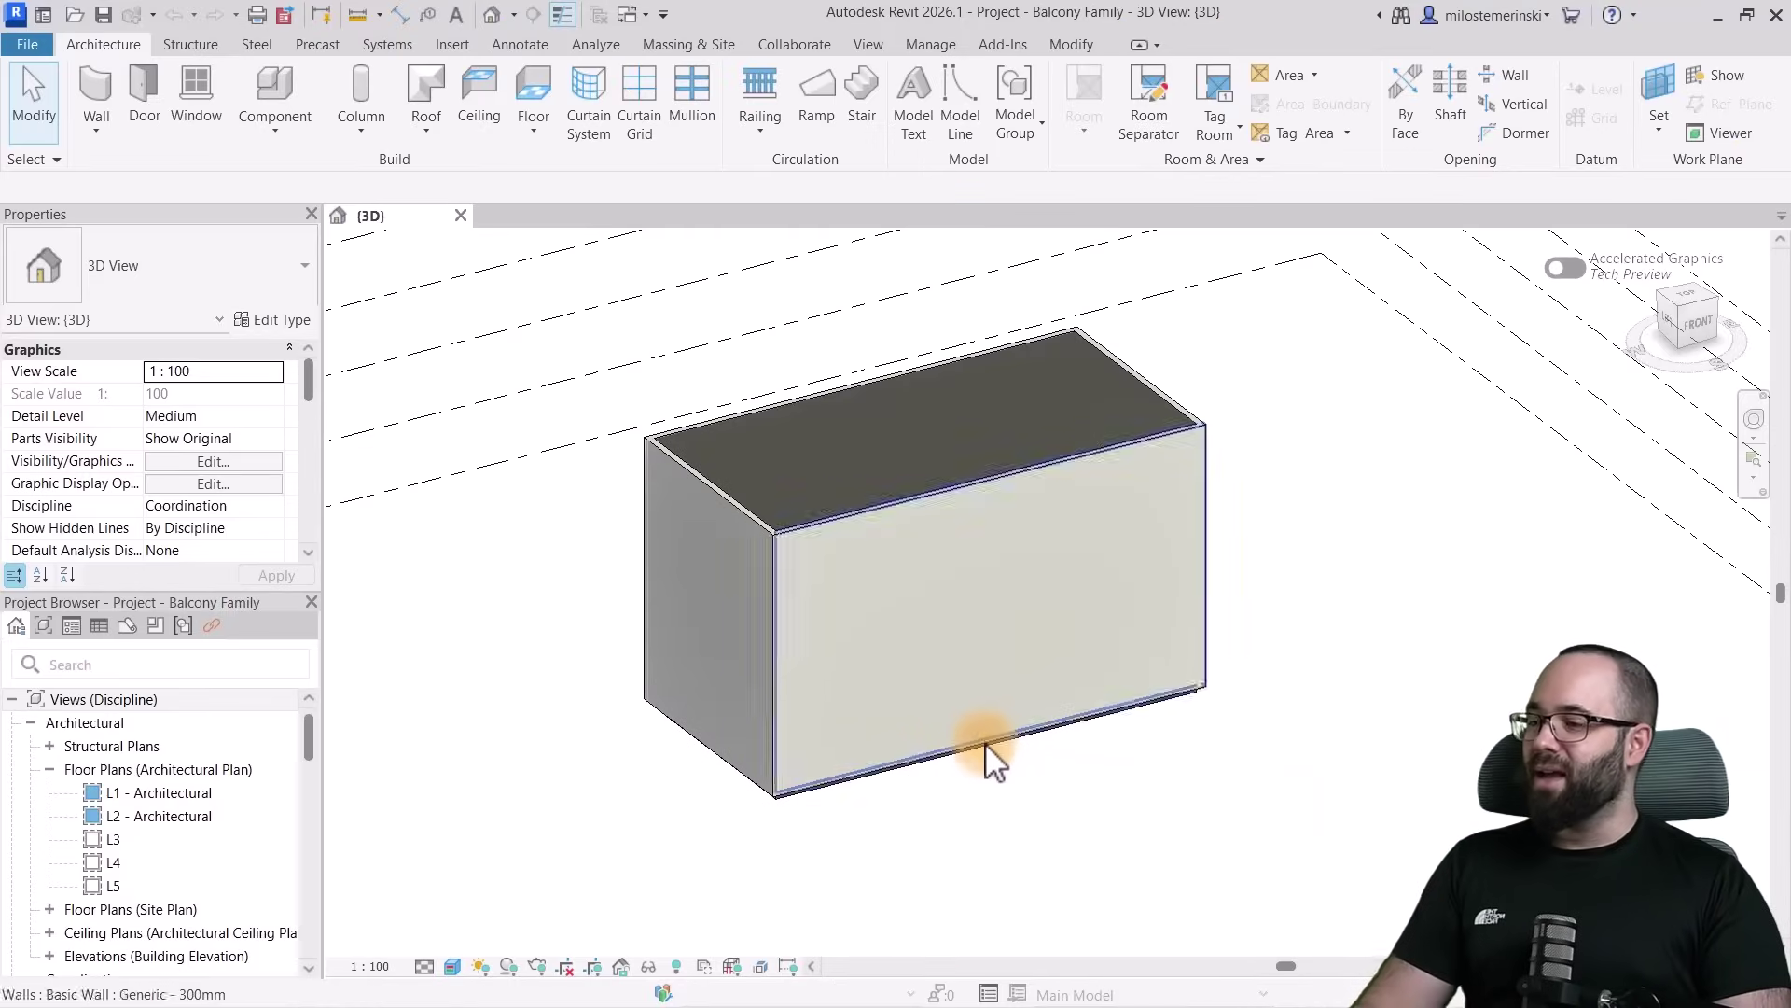
click(927, 501)
shift+middle_drag(1155, 773, 861, 652)
scroll(860, 652, up, 2)
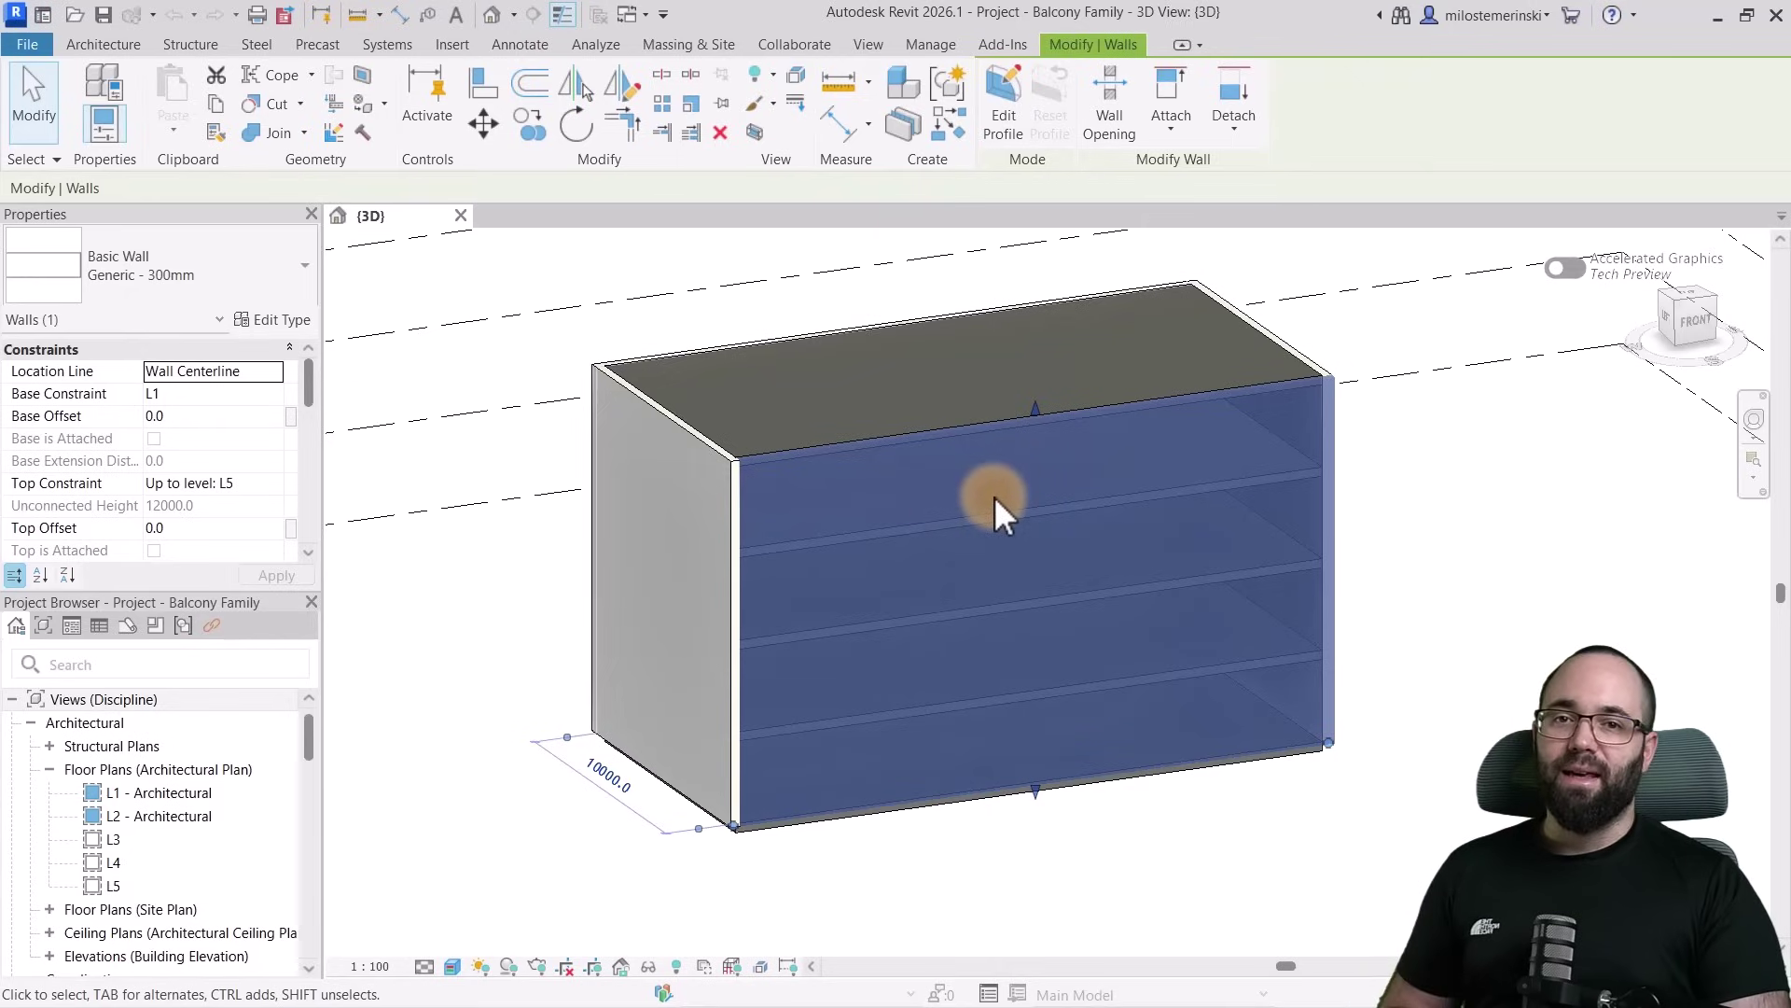
scroll(917, 616, up, 3)
key(Escape)
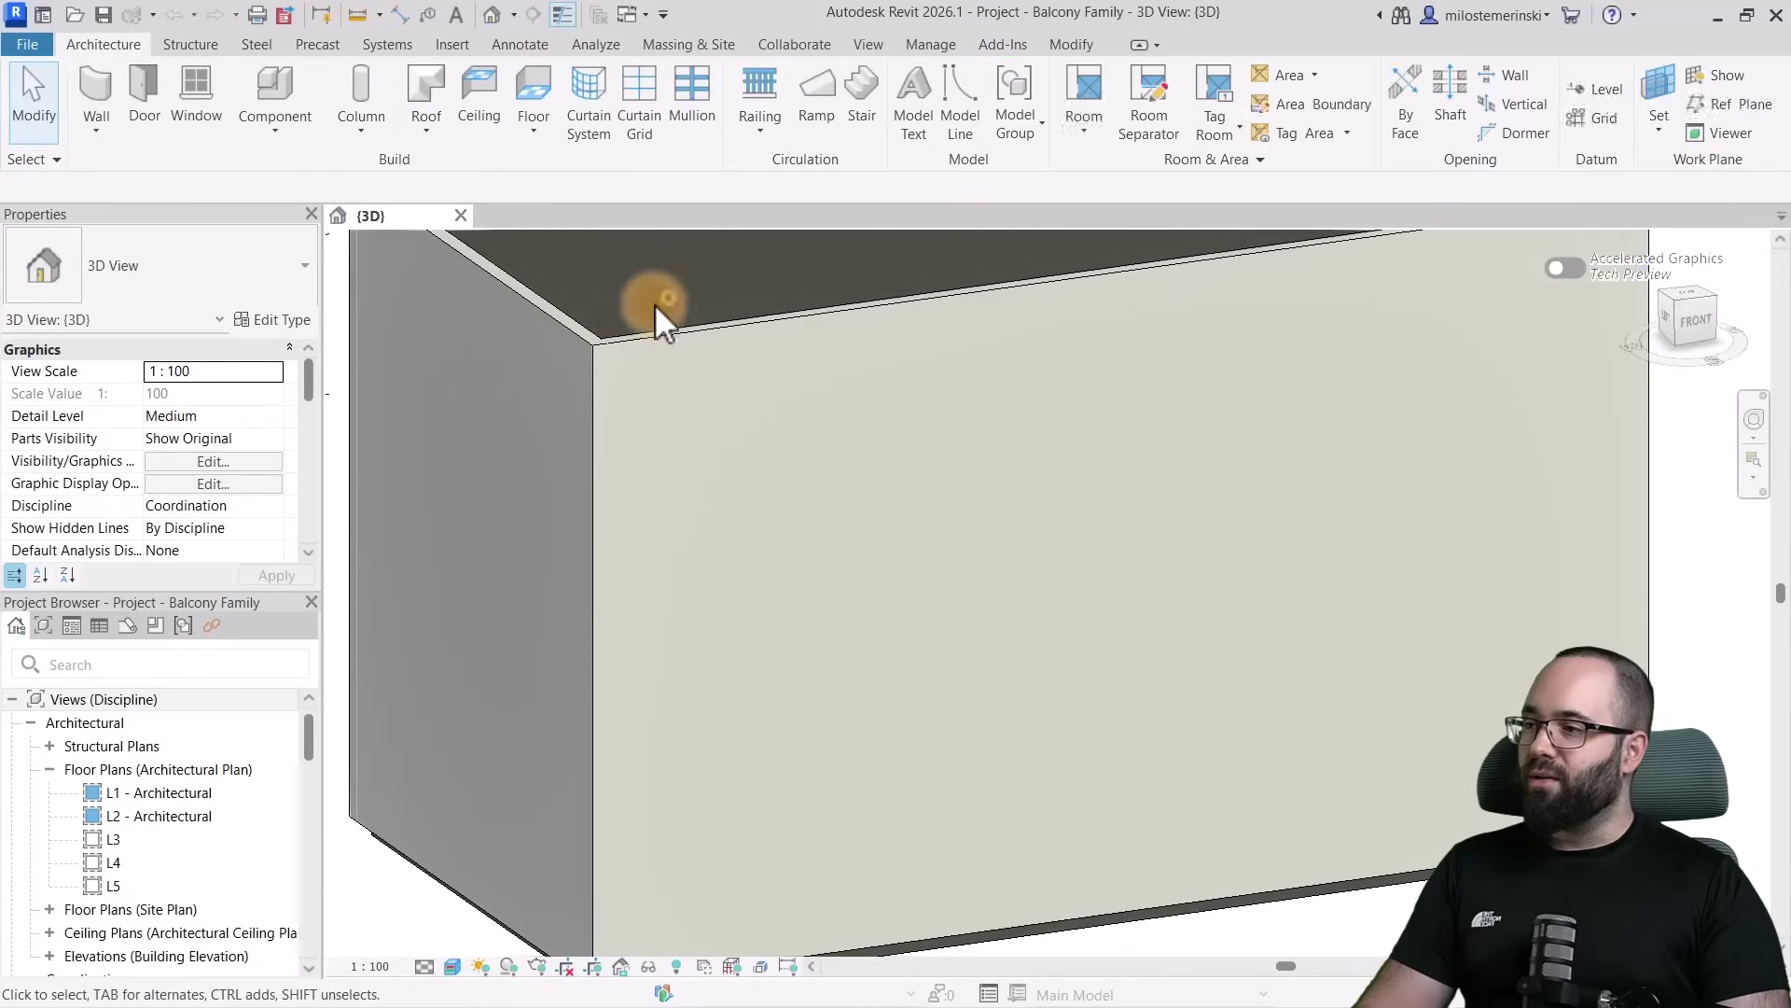
click(589, 332)
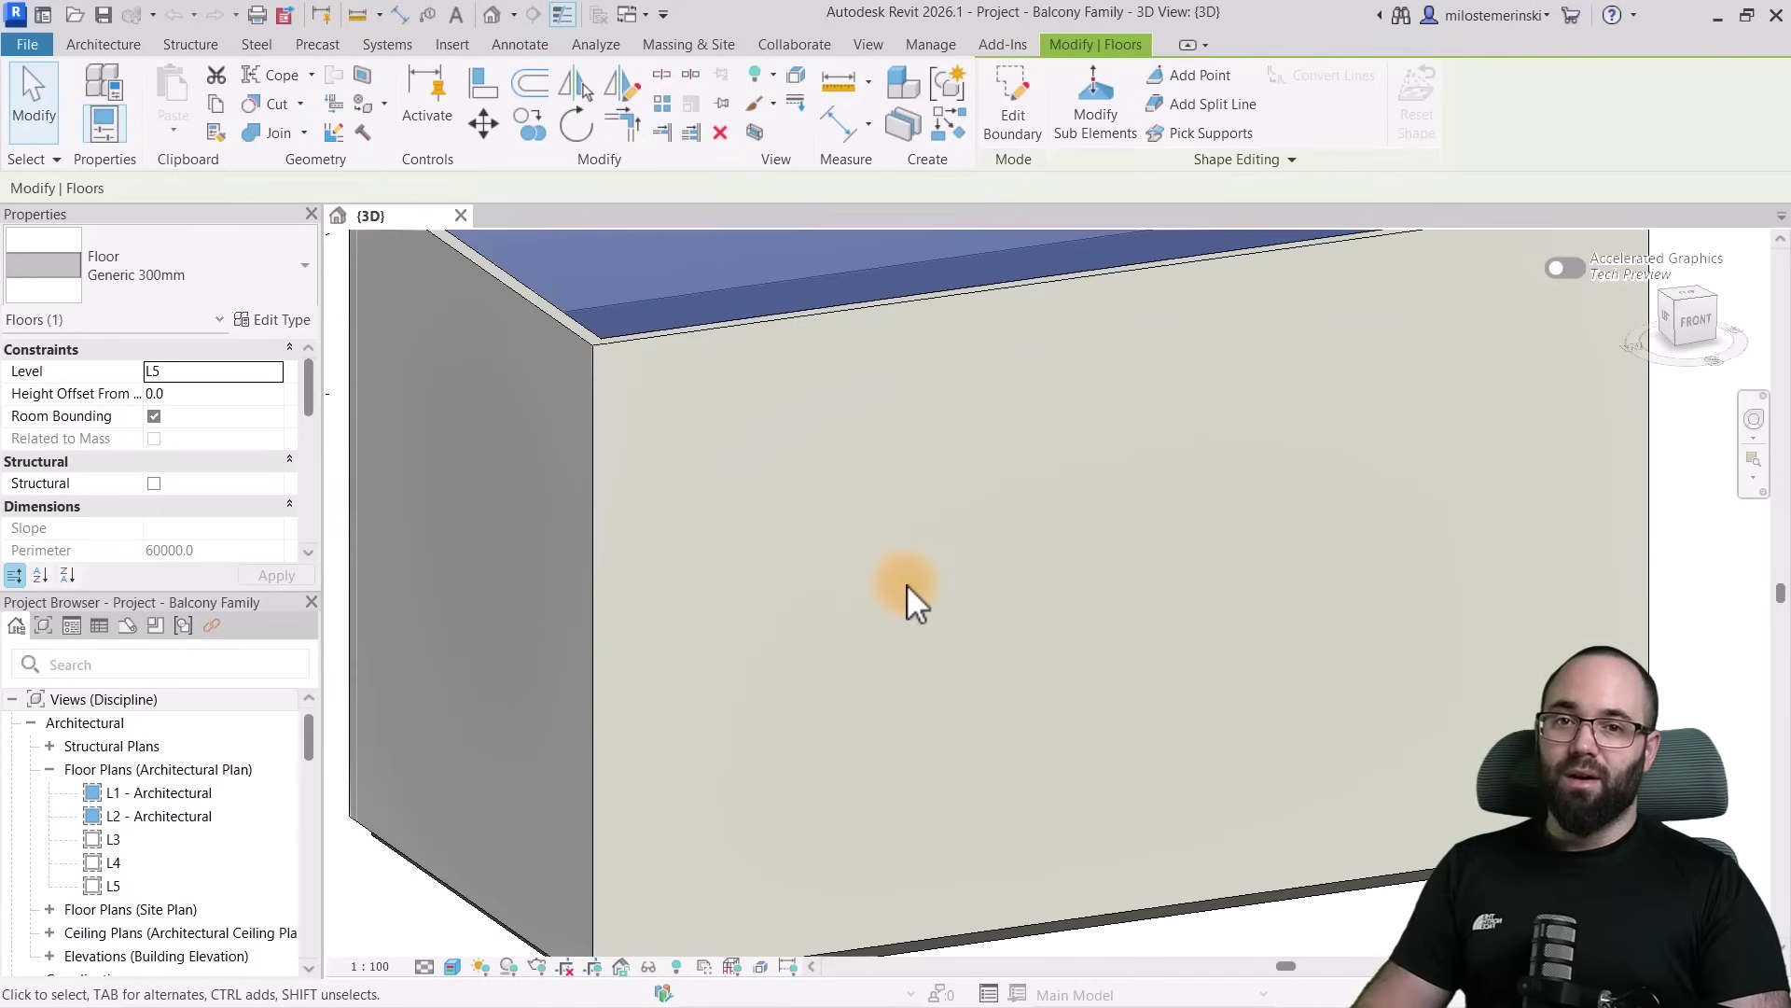
scroll(1200, 567, down, 5)
key(Escape)
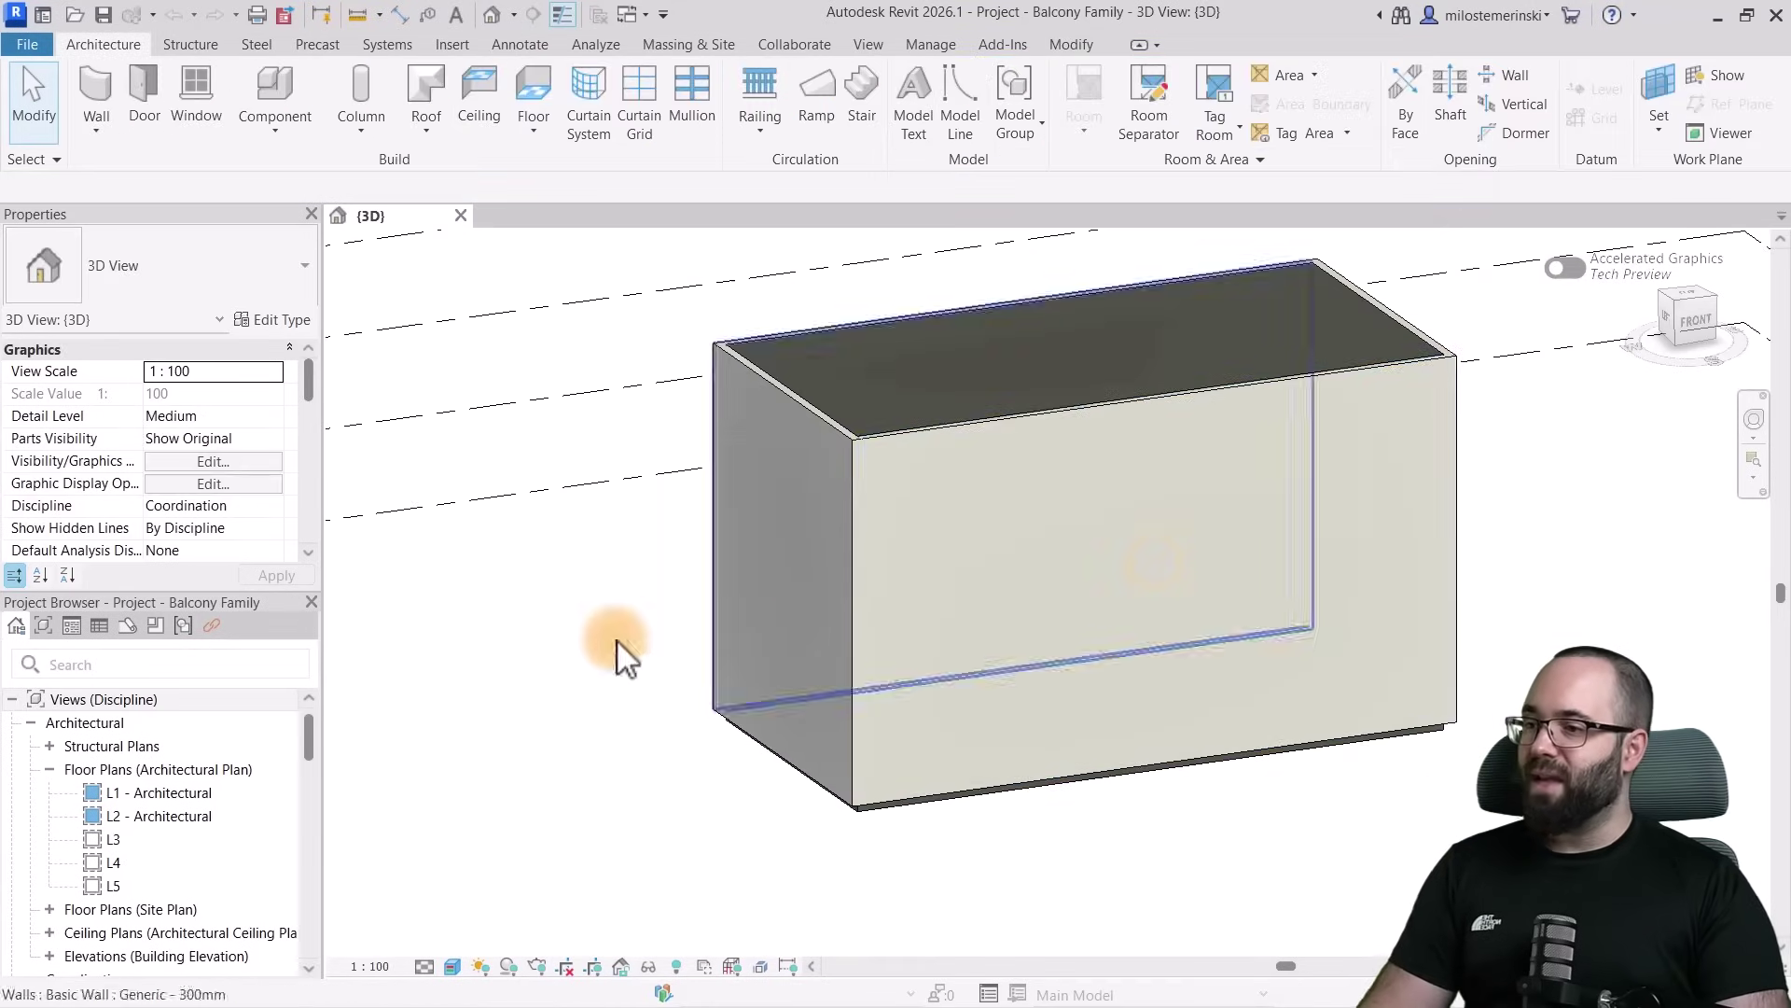
Examine the level lines L1 to L4 beside the building and return to the whole model
middle_drag(619, 652, 1557, 658)
scroll(612, 453, up, 1)
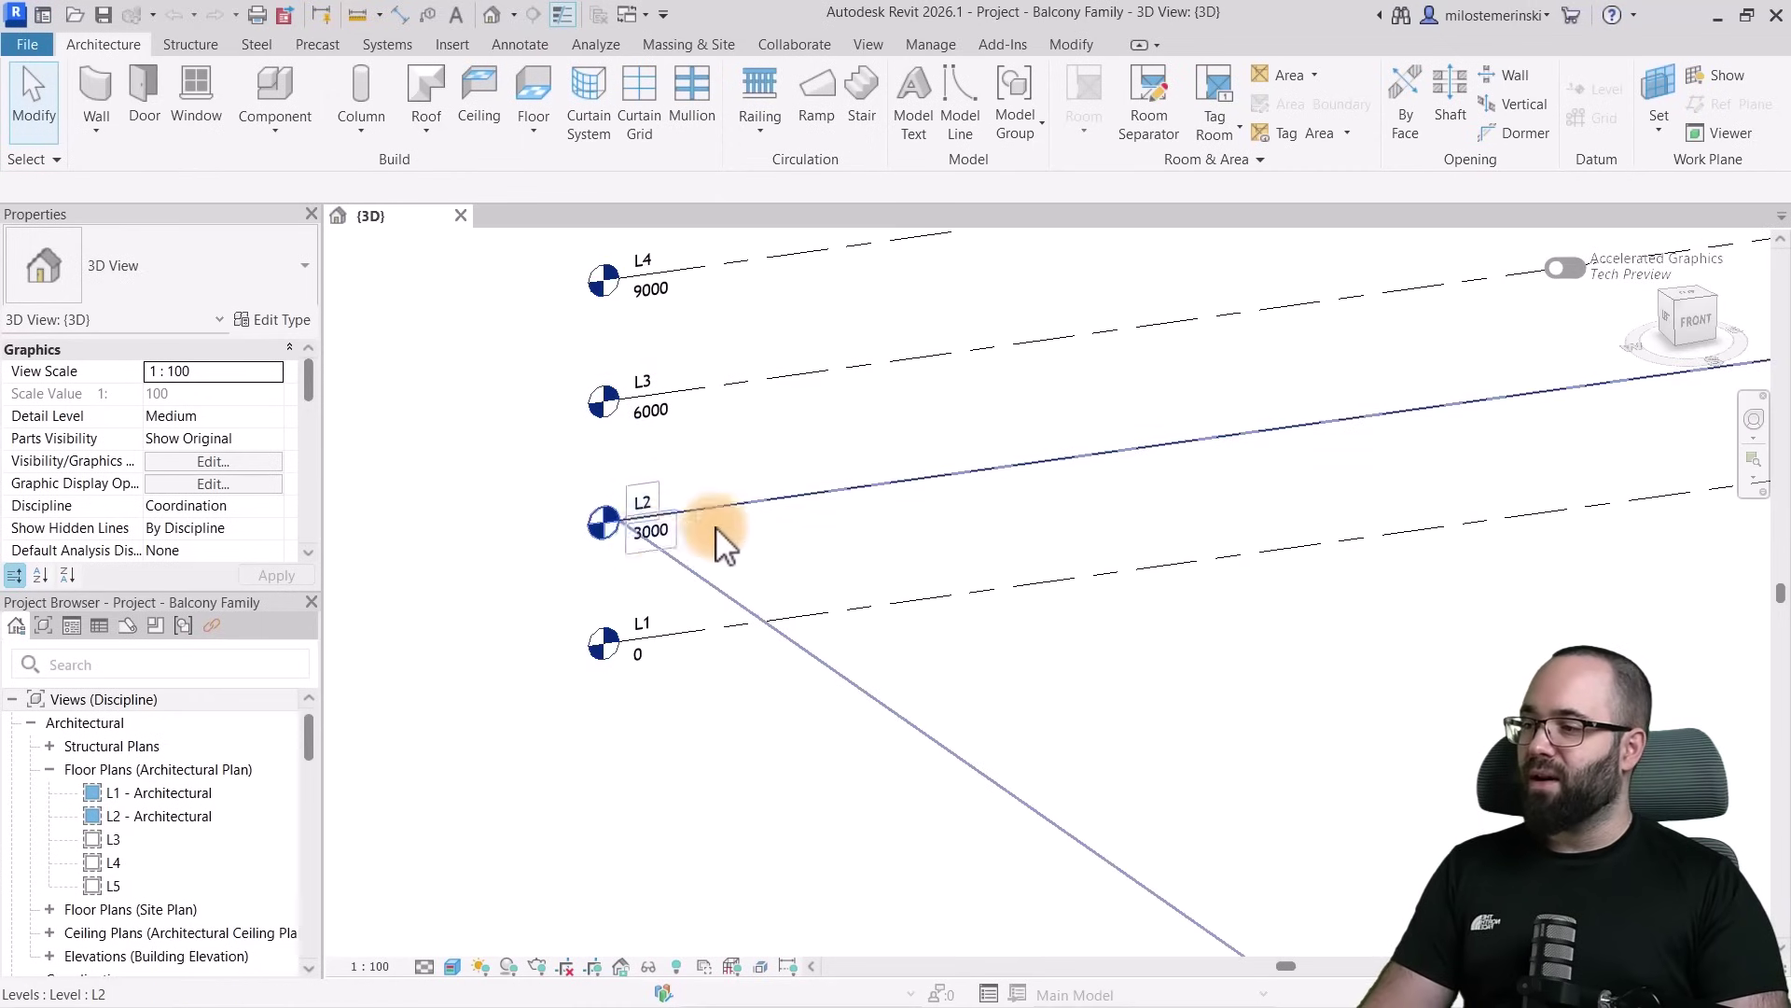
scroll(568, 541, down, 2)
middle_drag(1266, 699, 1075, 694)
scroll(1343, 579, up, 2)
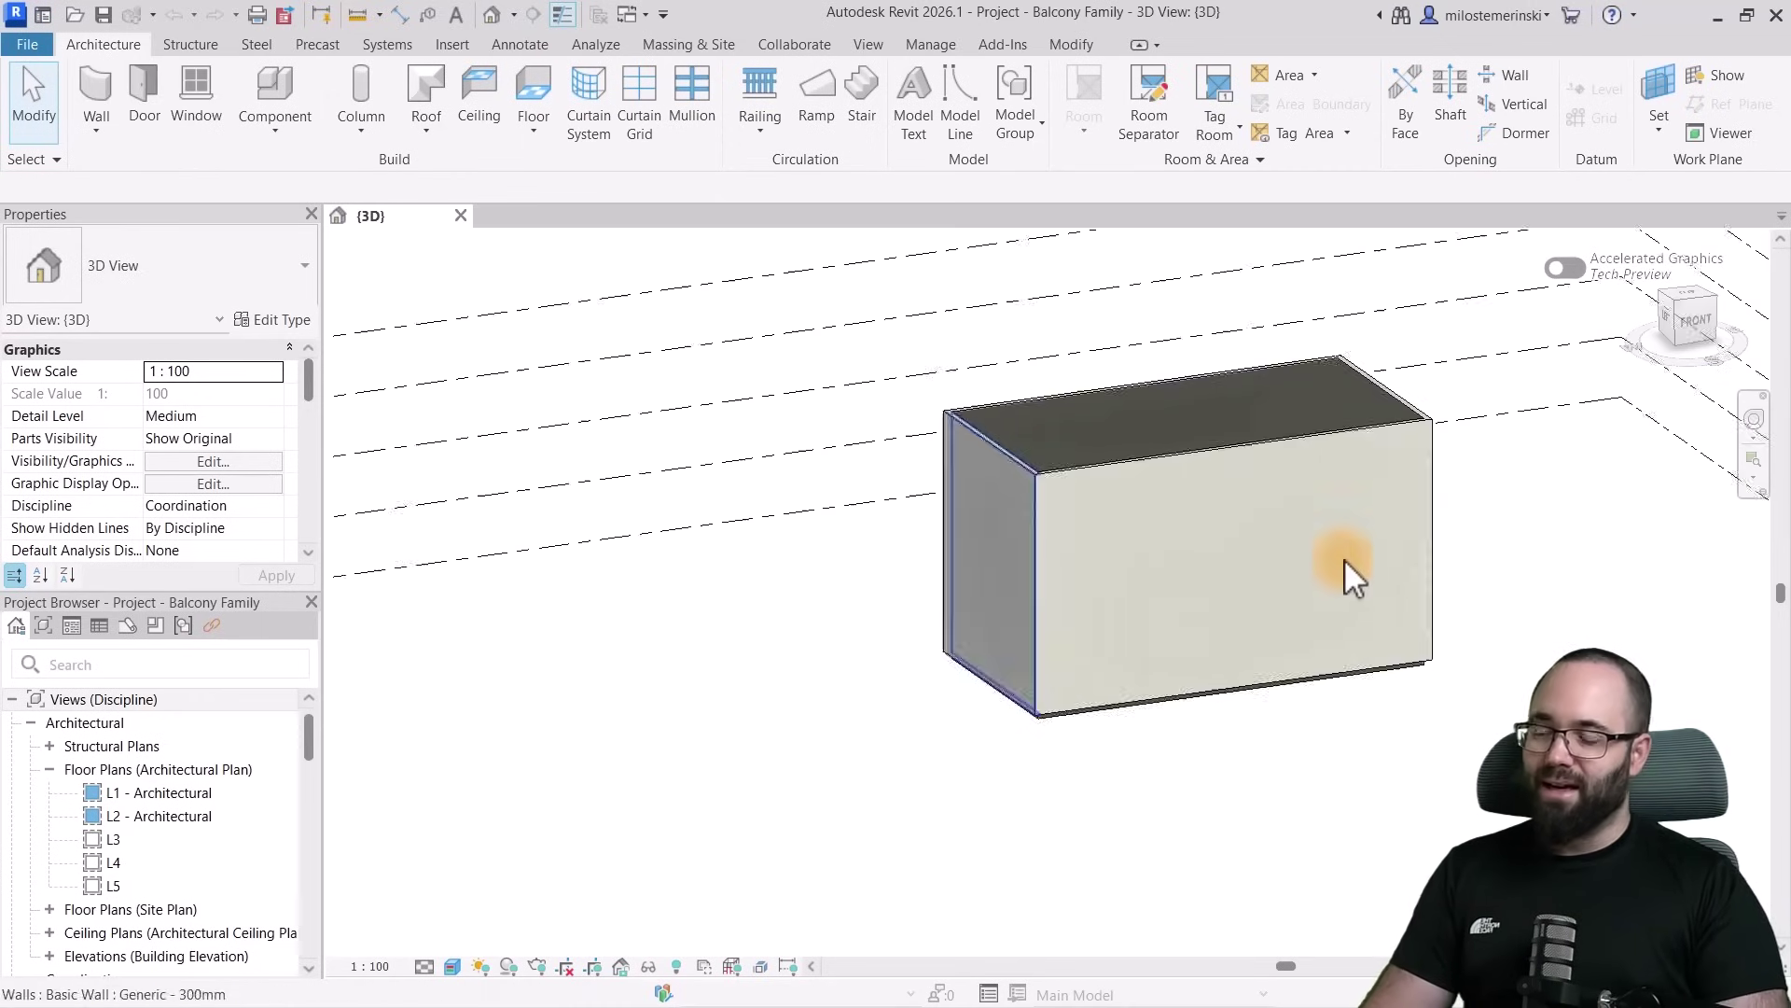
middle_drag(1344, 579, 1136, 508)
middle_drag(1184, 563, 1007, 611)
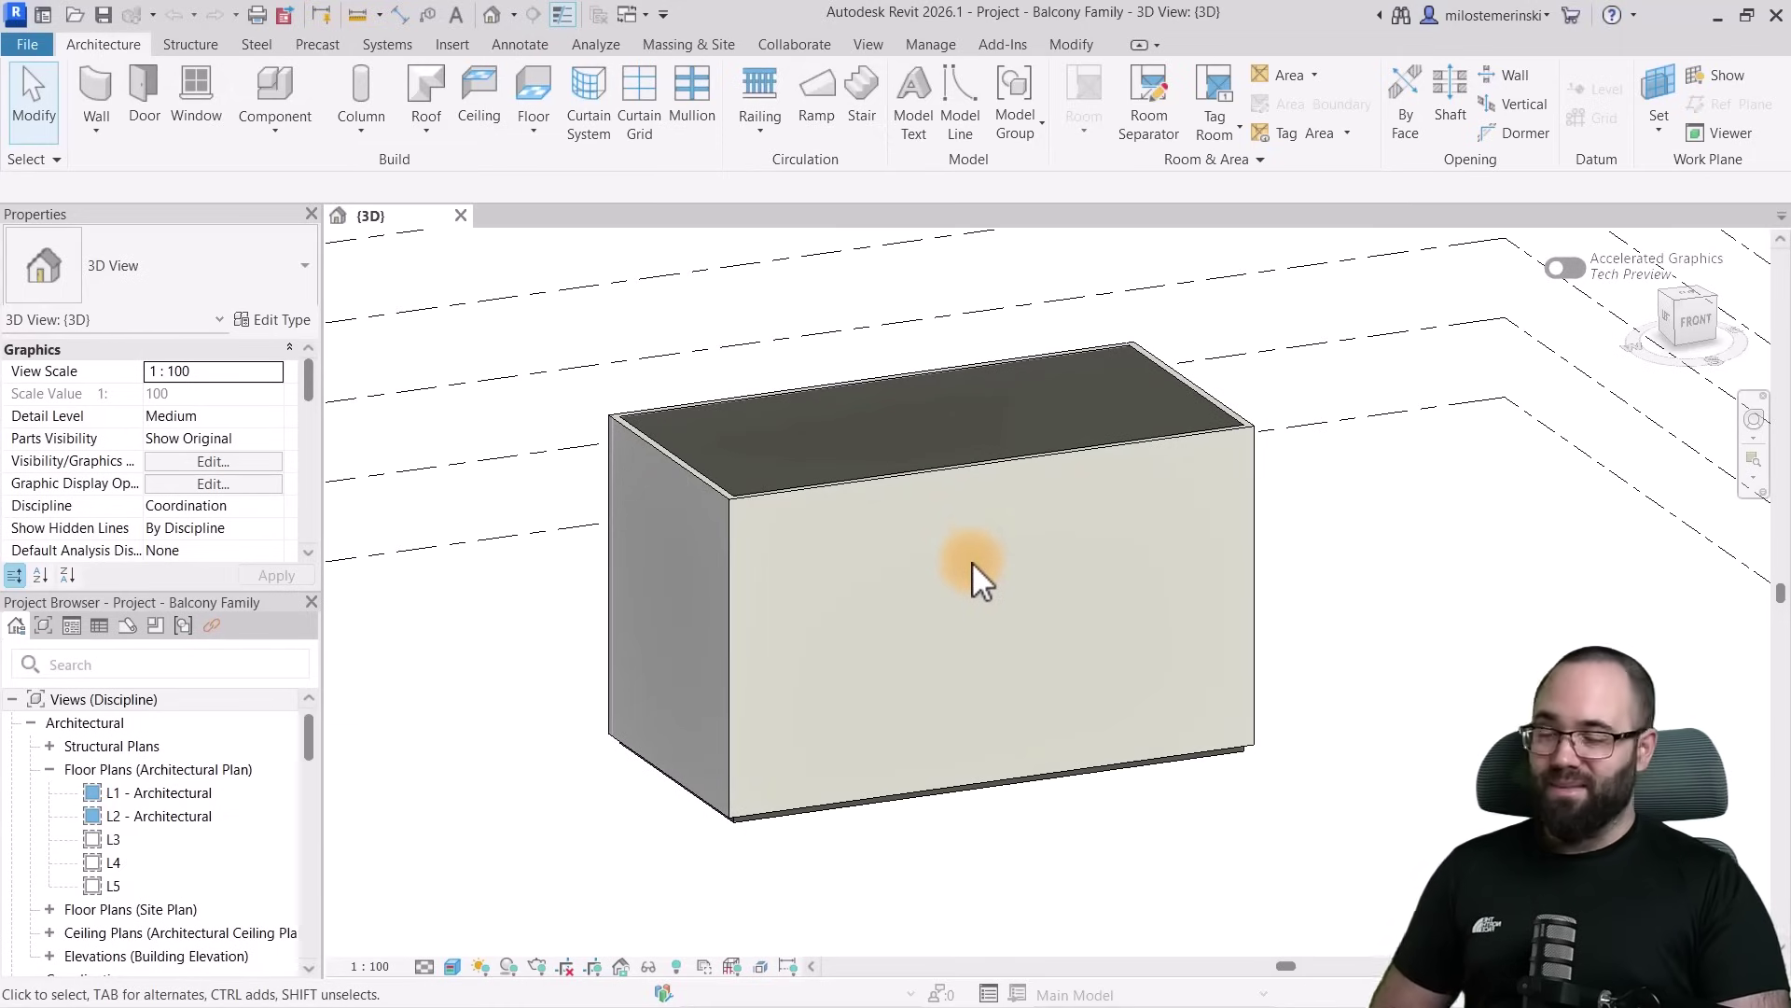
Create a new family from the Metric Window template in the English family templates folder
click(8, 42)
mouse_move(87, 149)
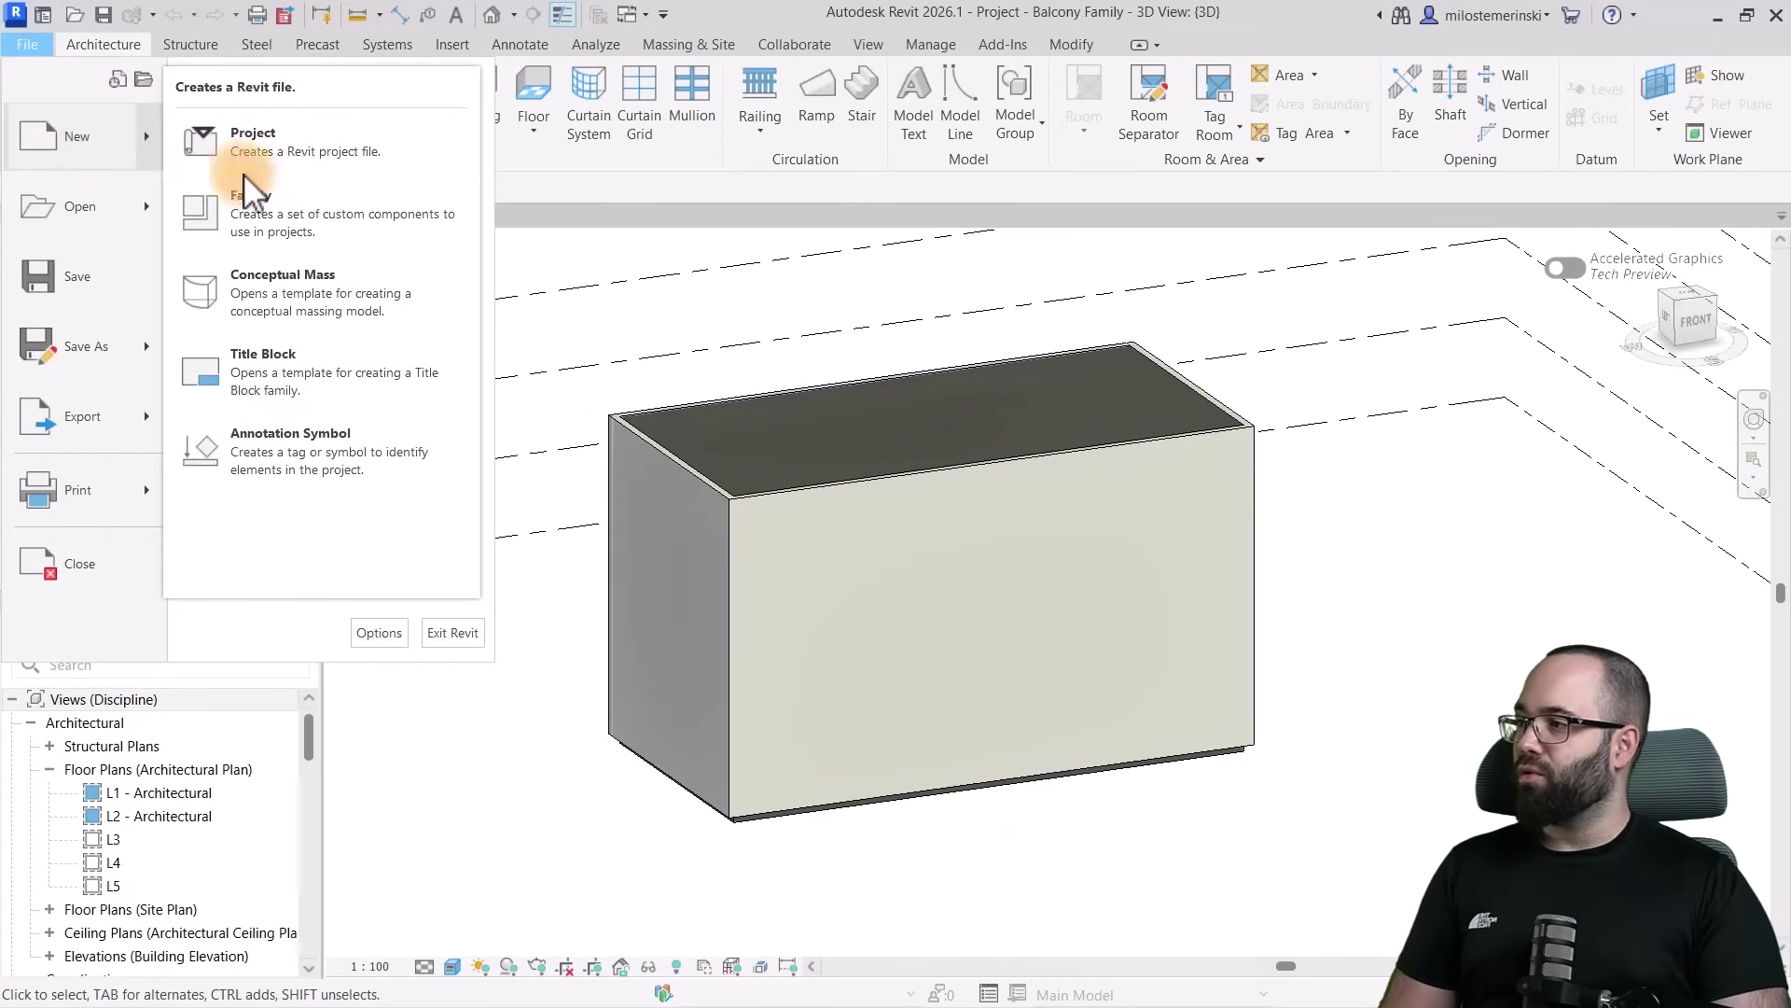
click(306, 226)
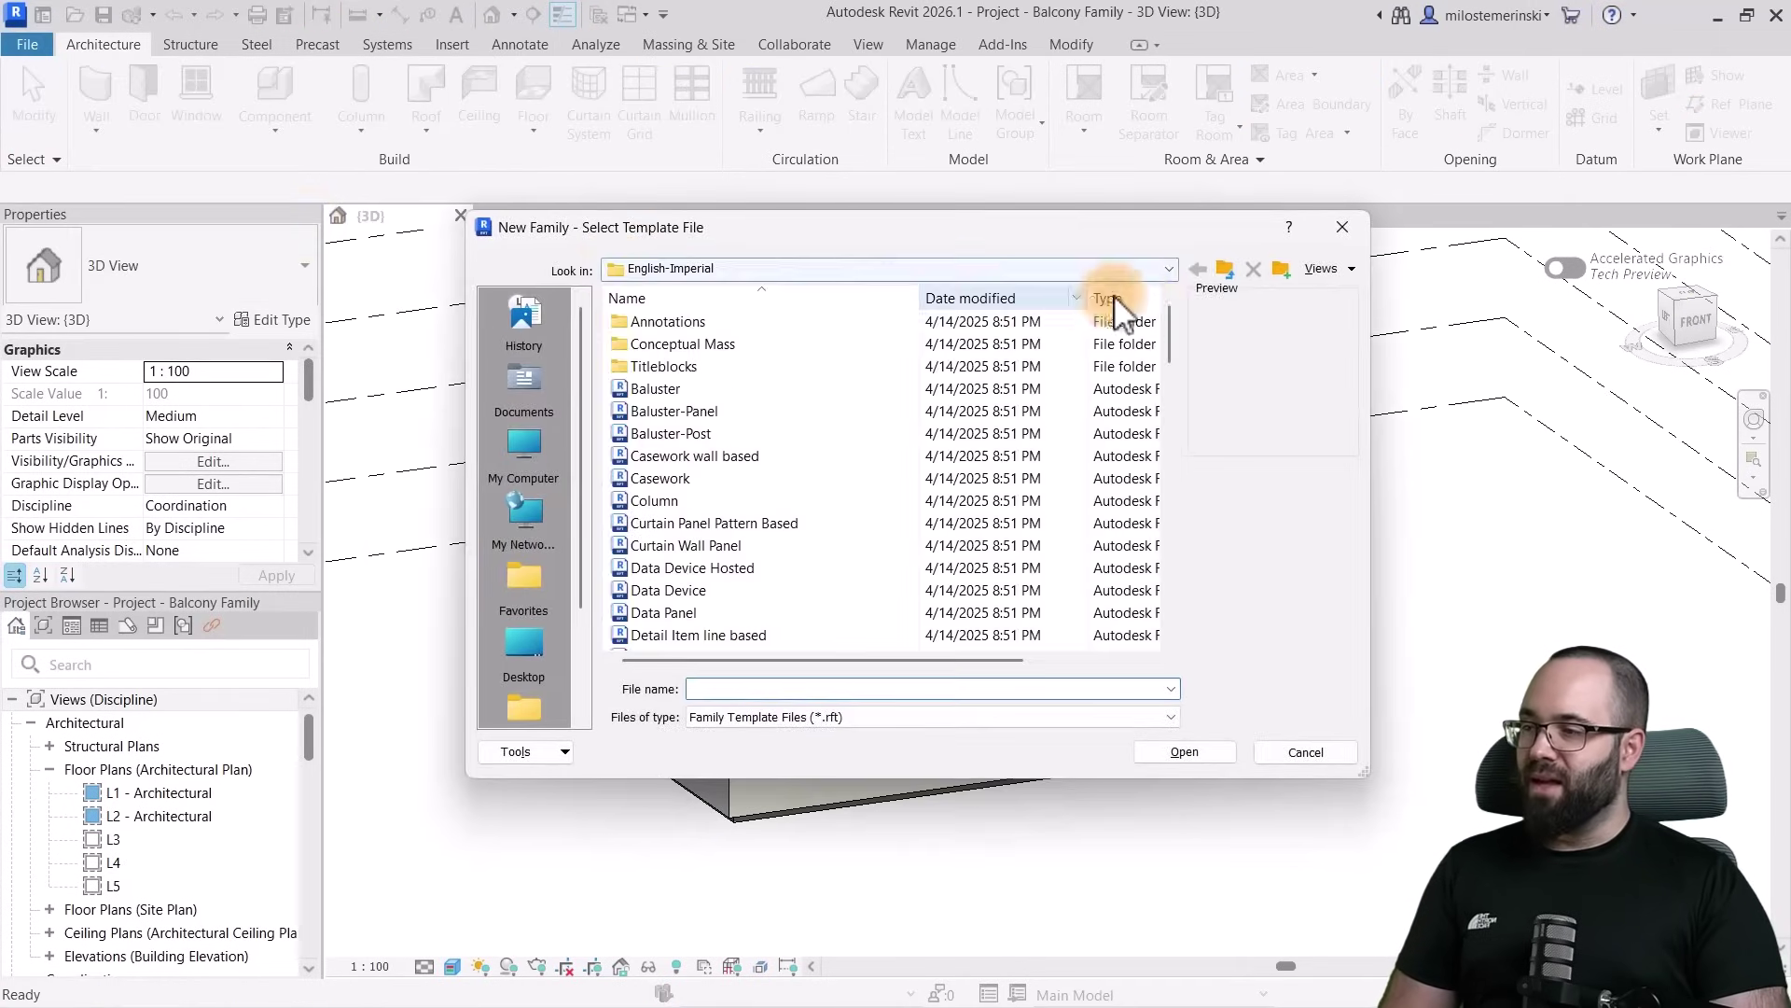
click(1227, 271)
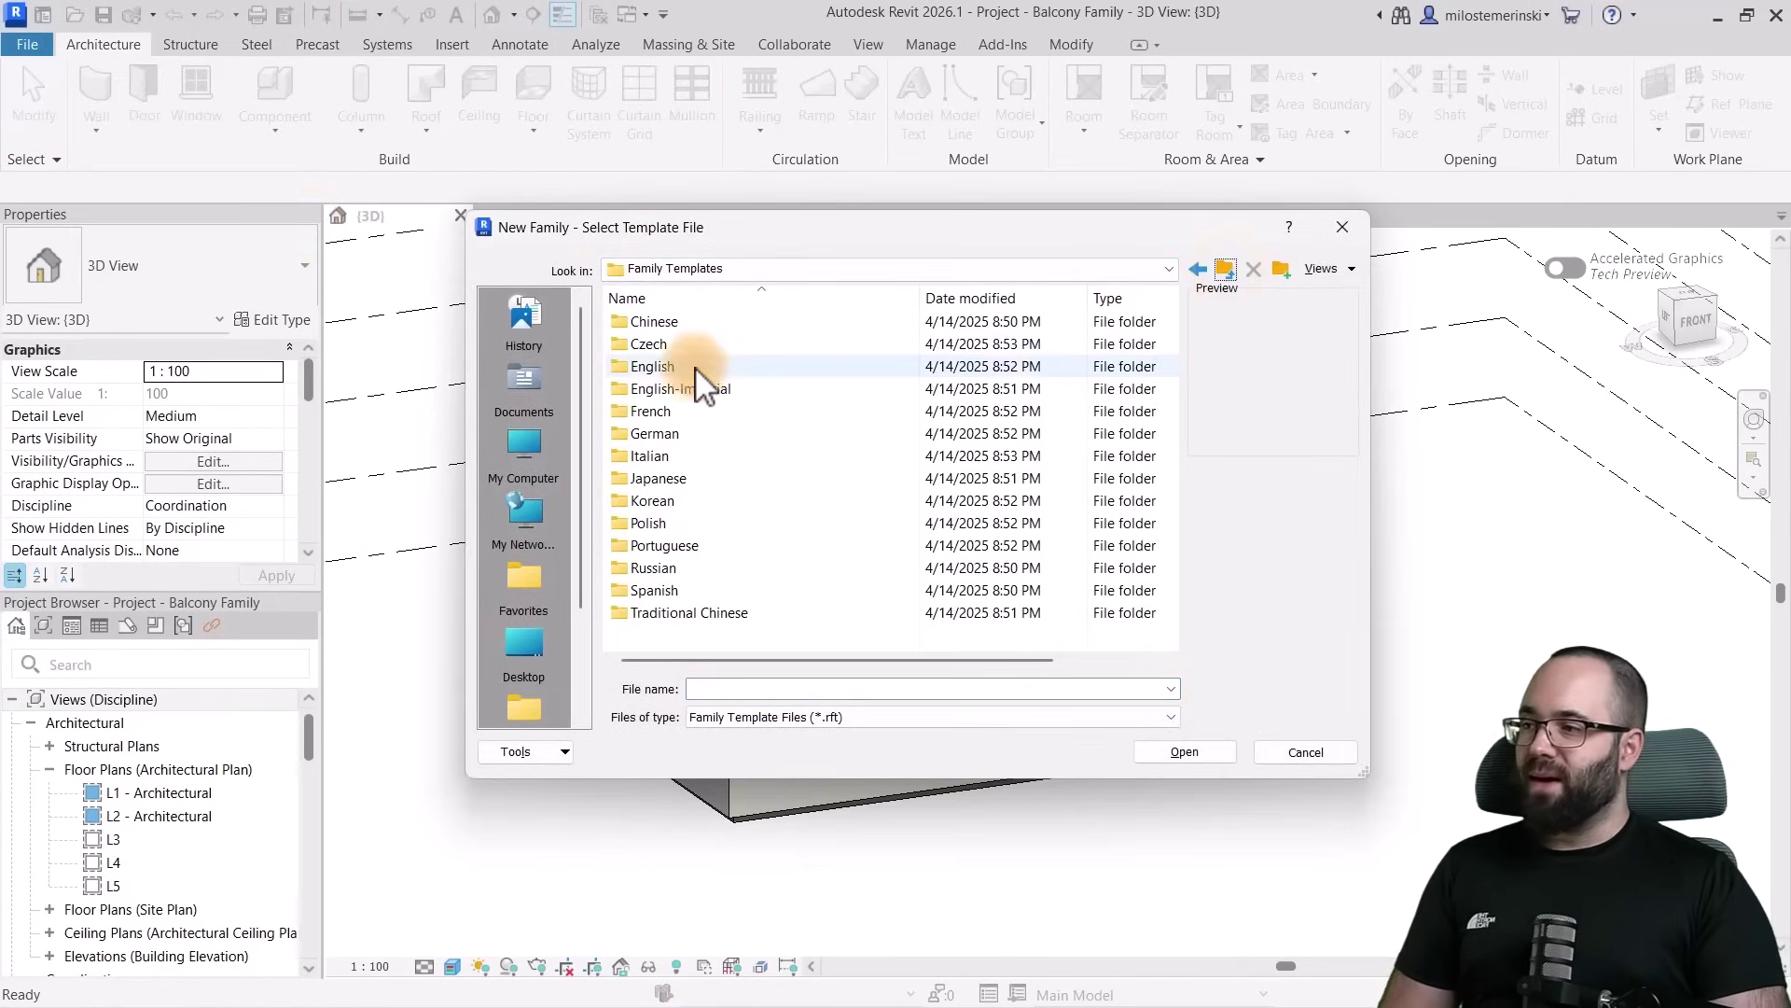
double_click(696, 368)
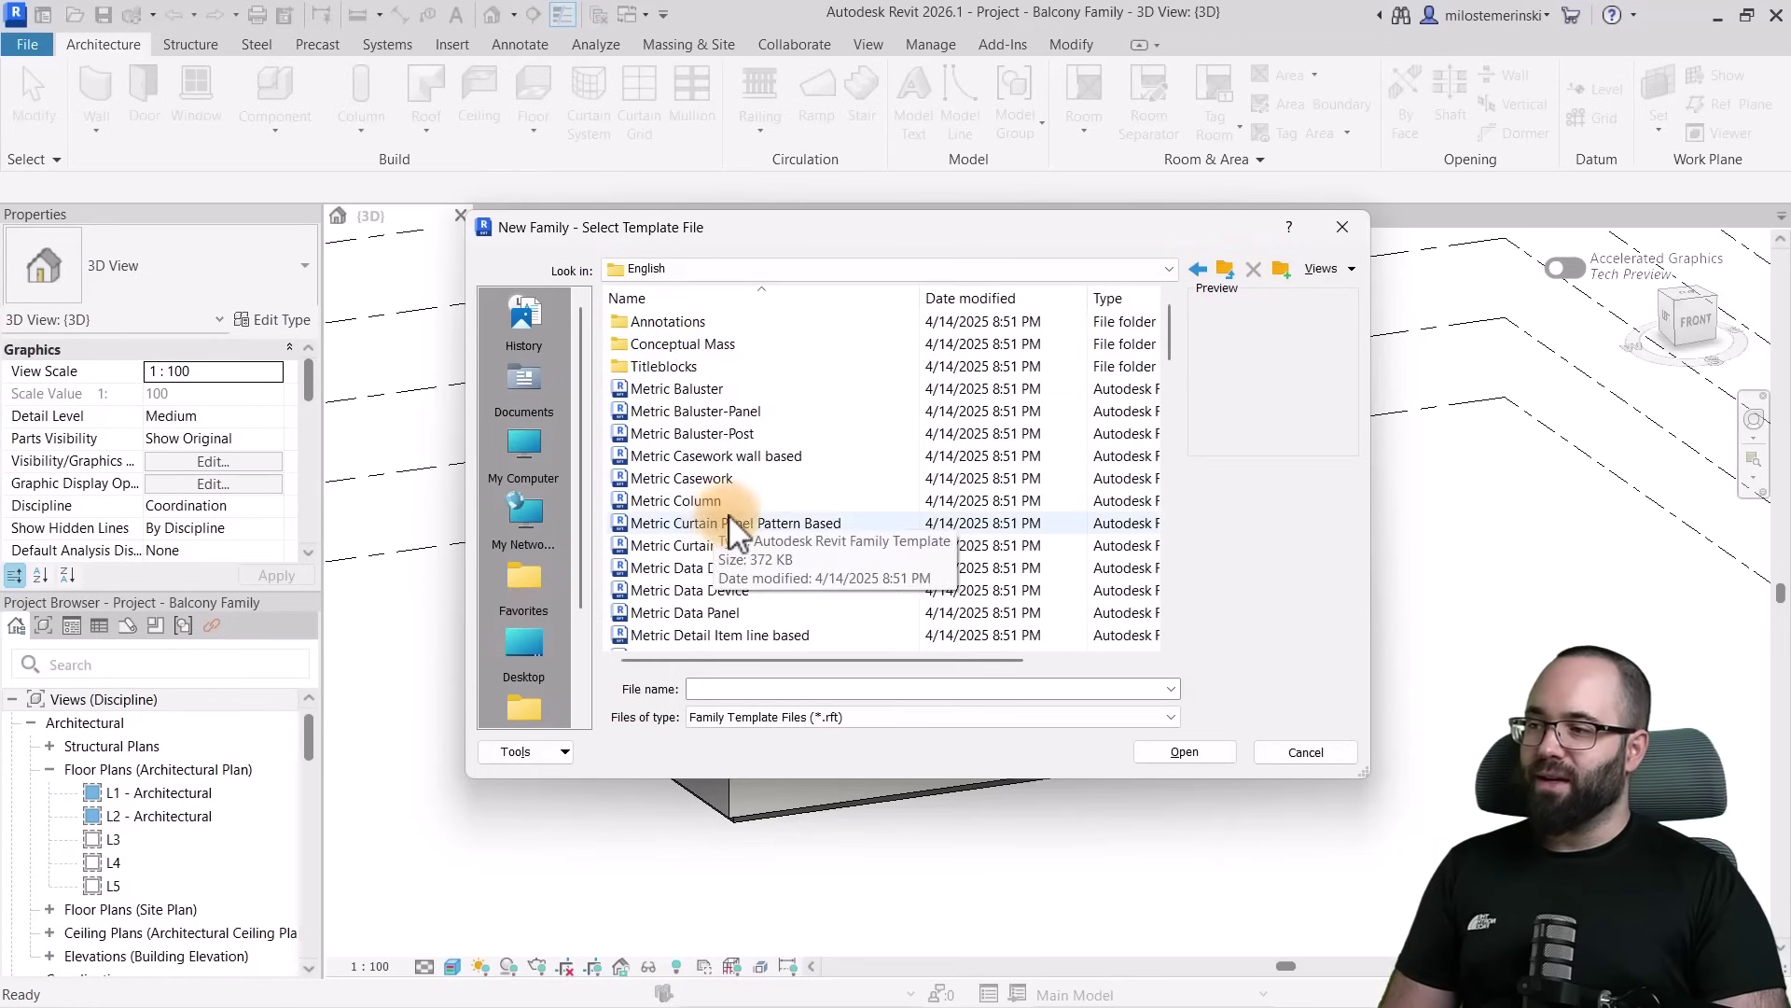
scroll(758, 446, down, 1)
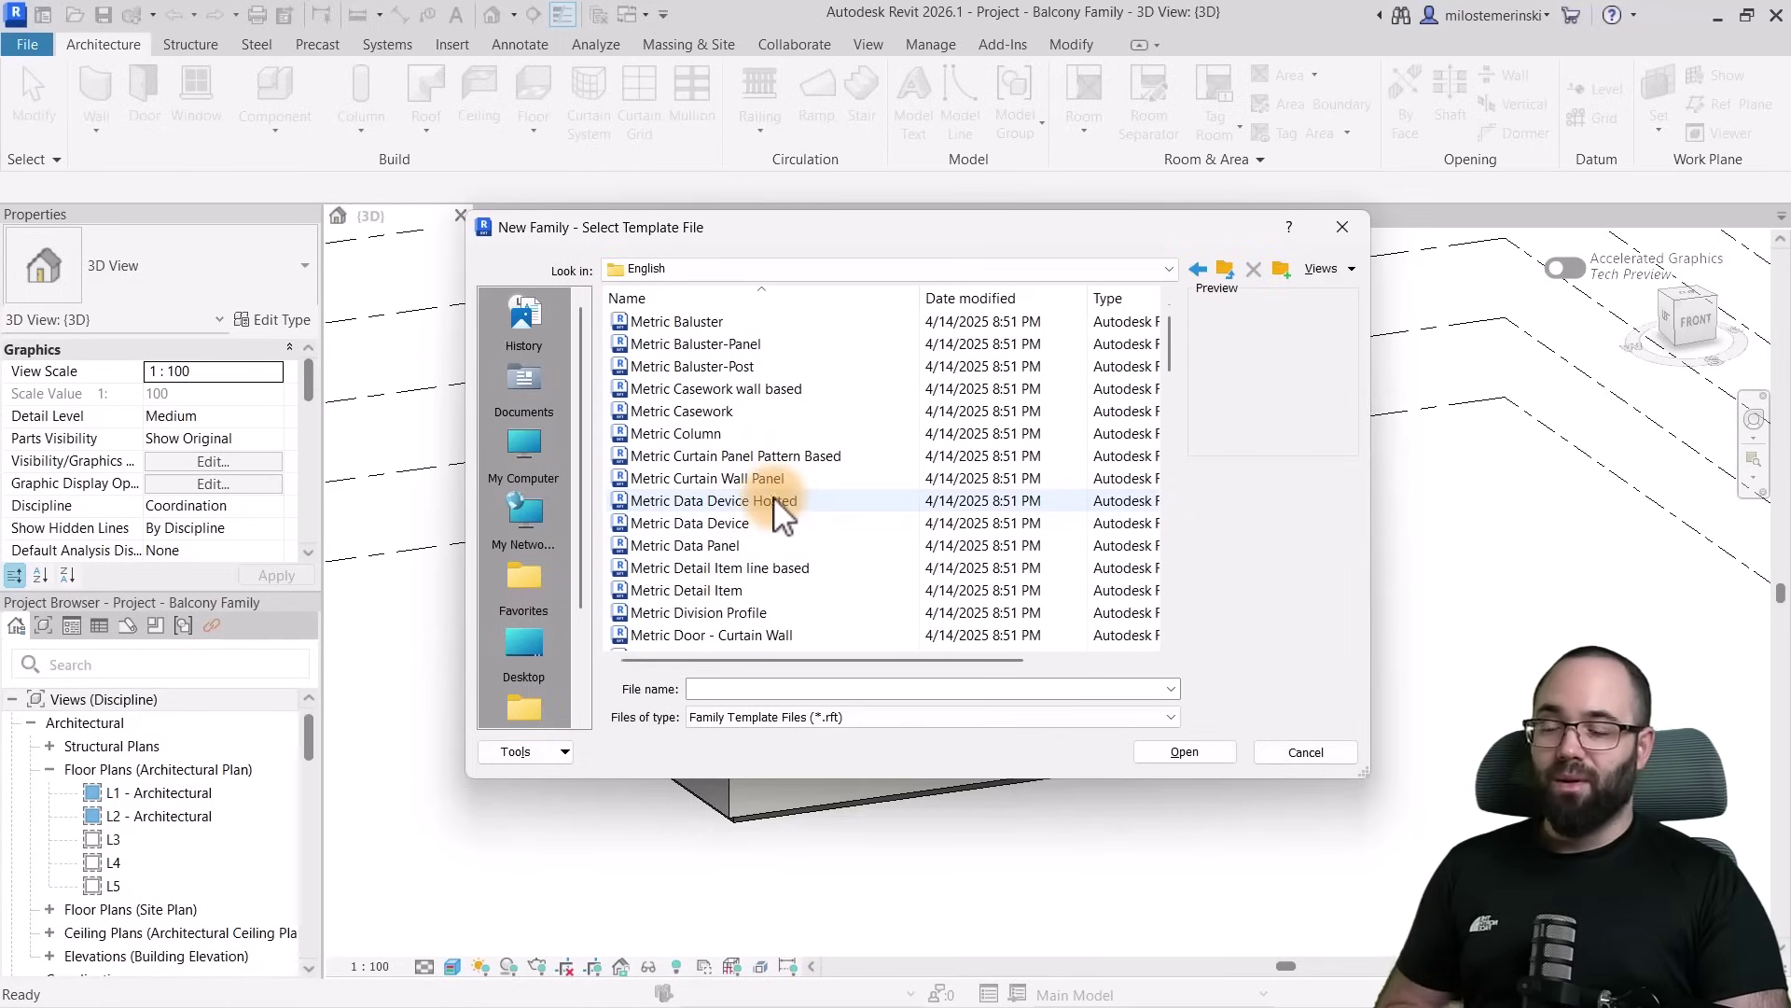
scroll(780, 517, down, 15)
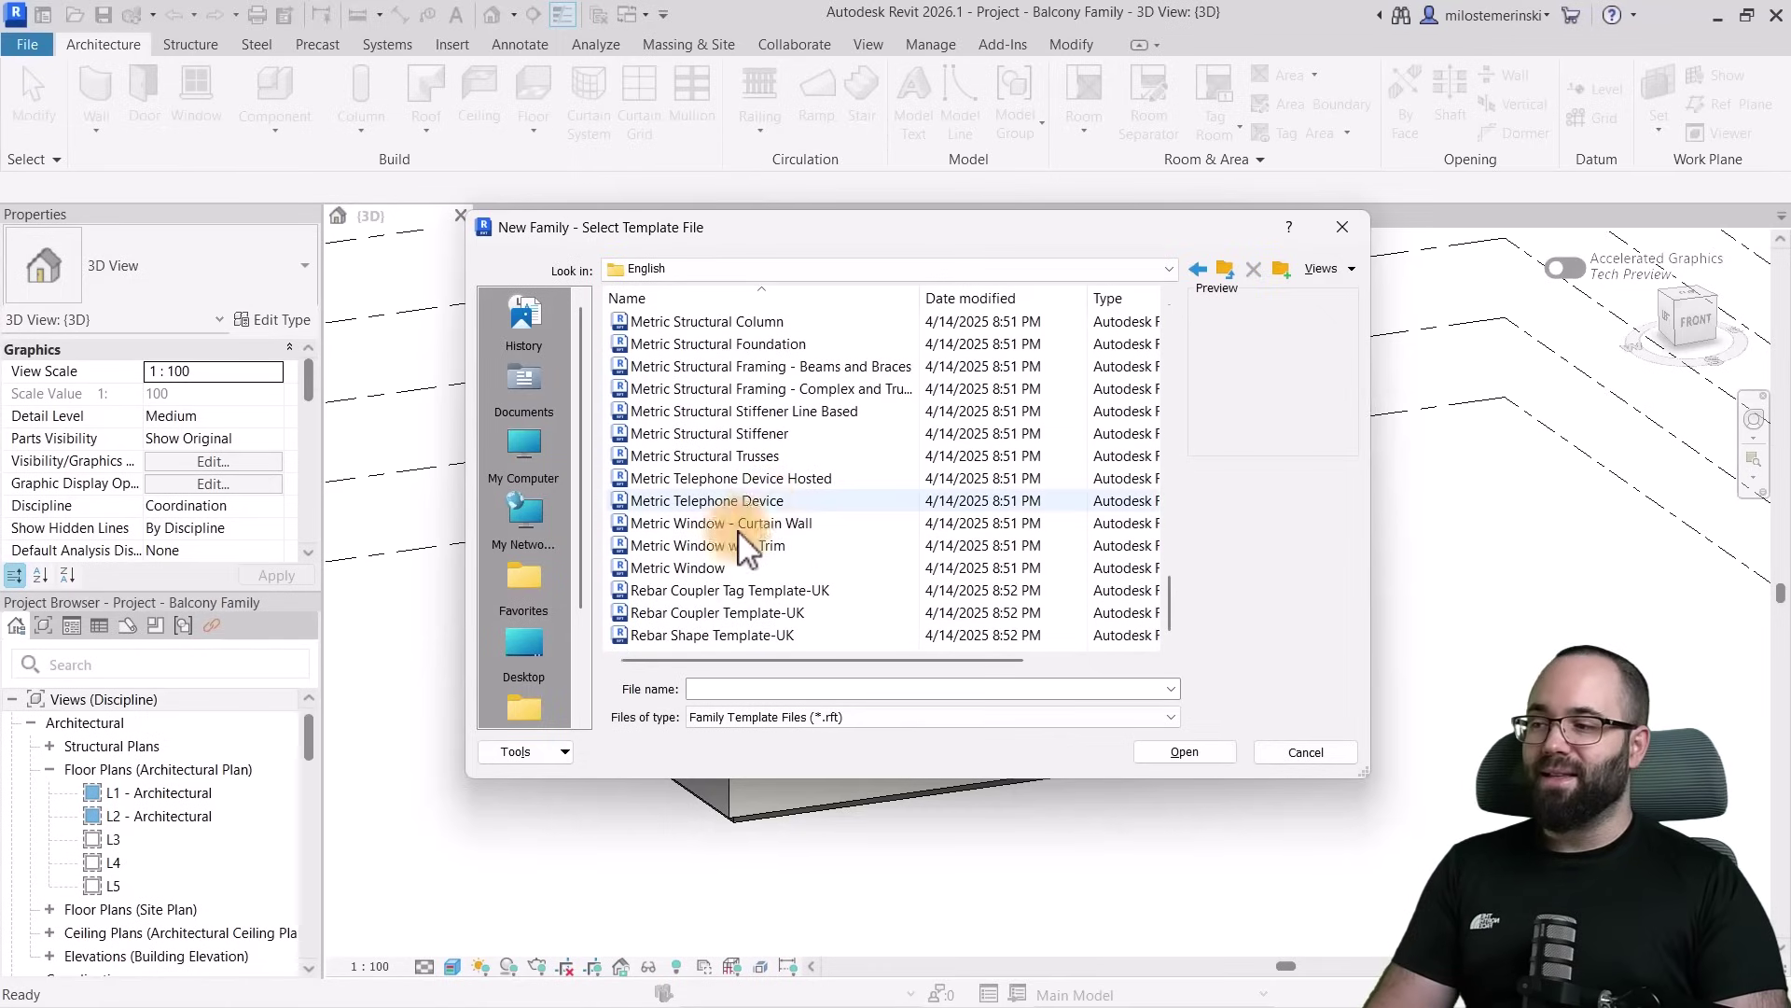
click(692, 566)
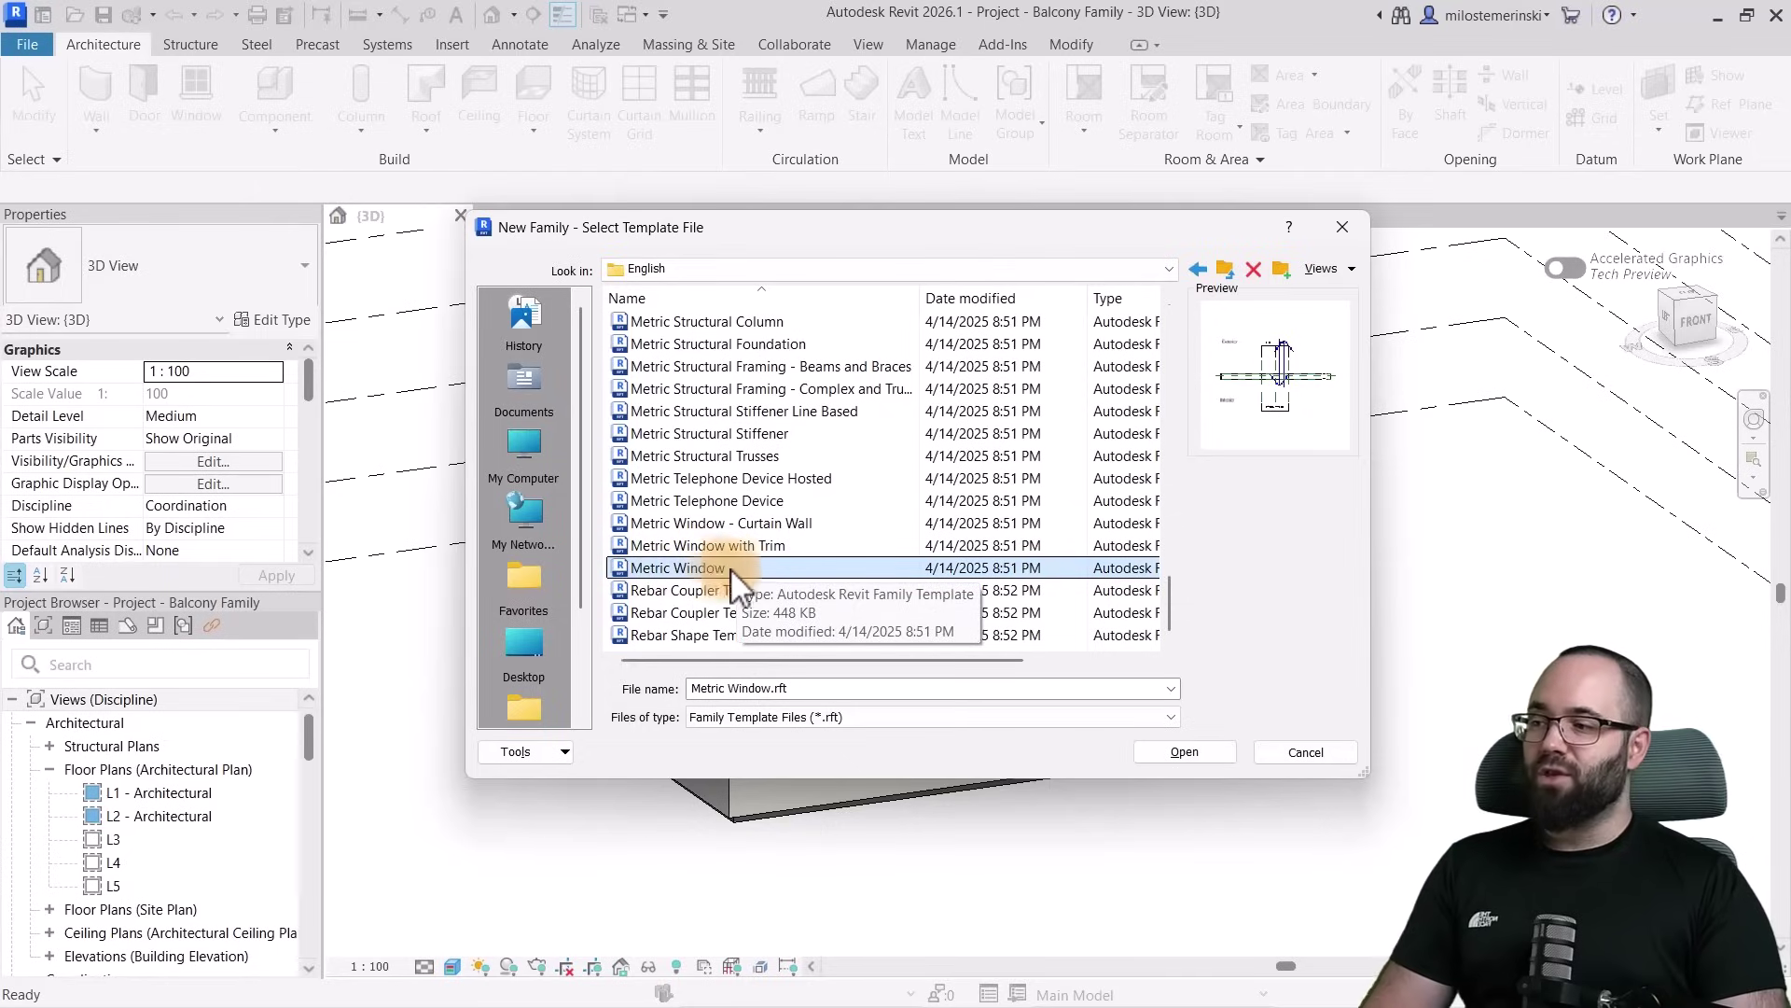
click(1177, 758)
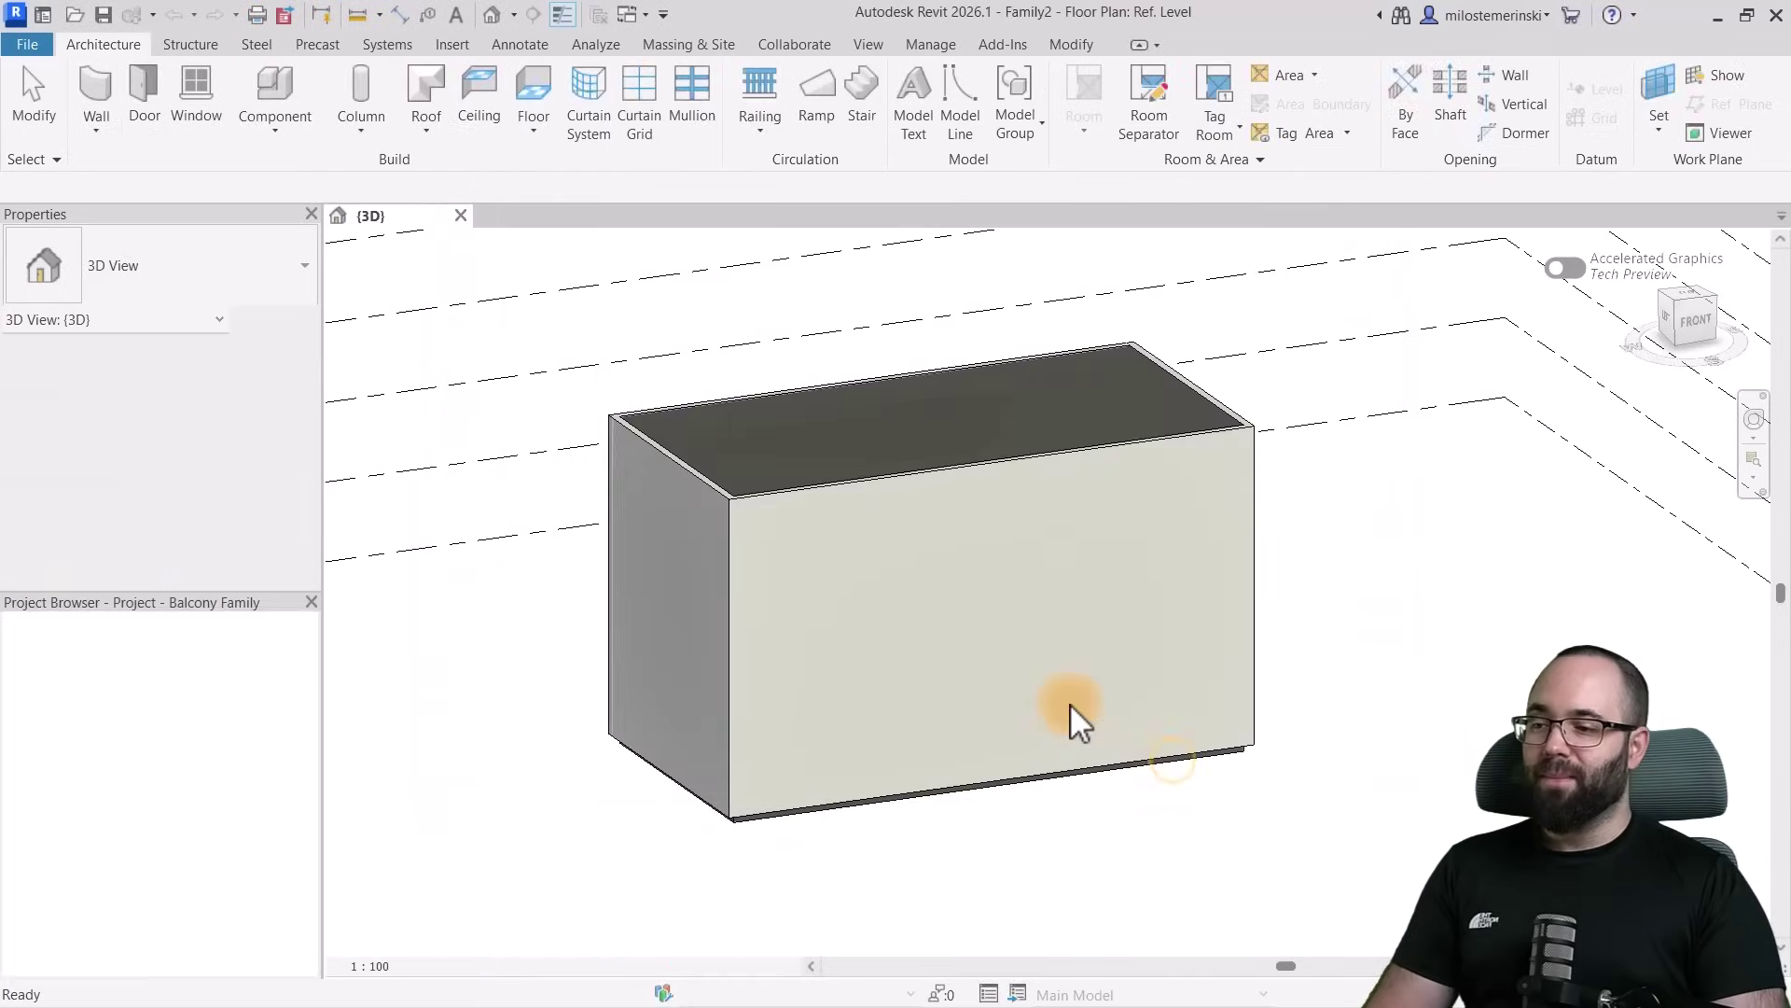
Open the Exterior elevation of the window family and select the rectangular opening cut in the wall
middle_drag(1123, 677, 1046, 659)
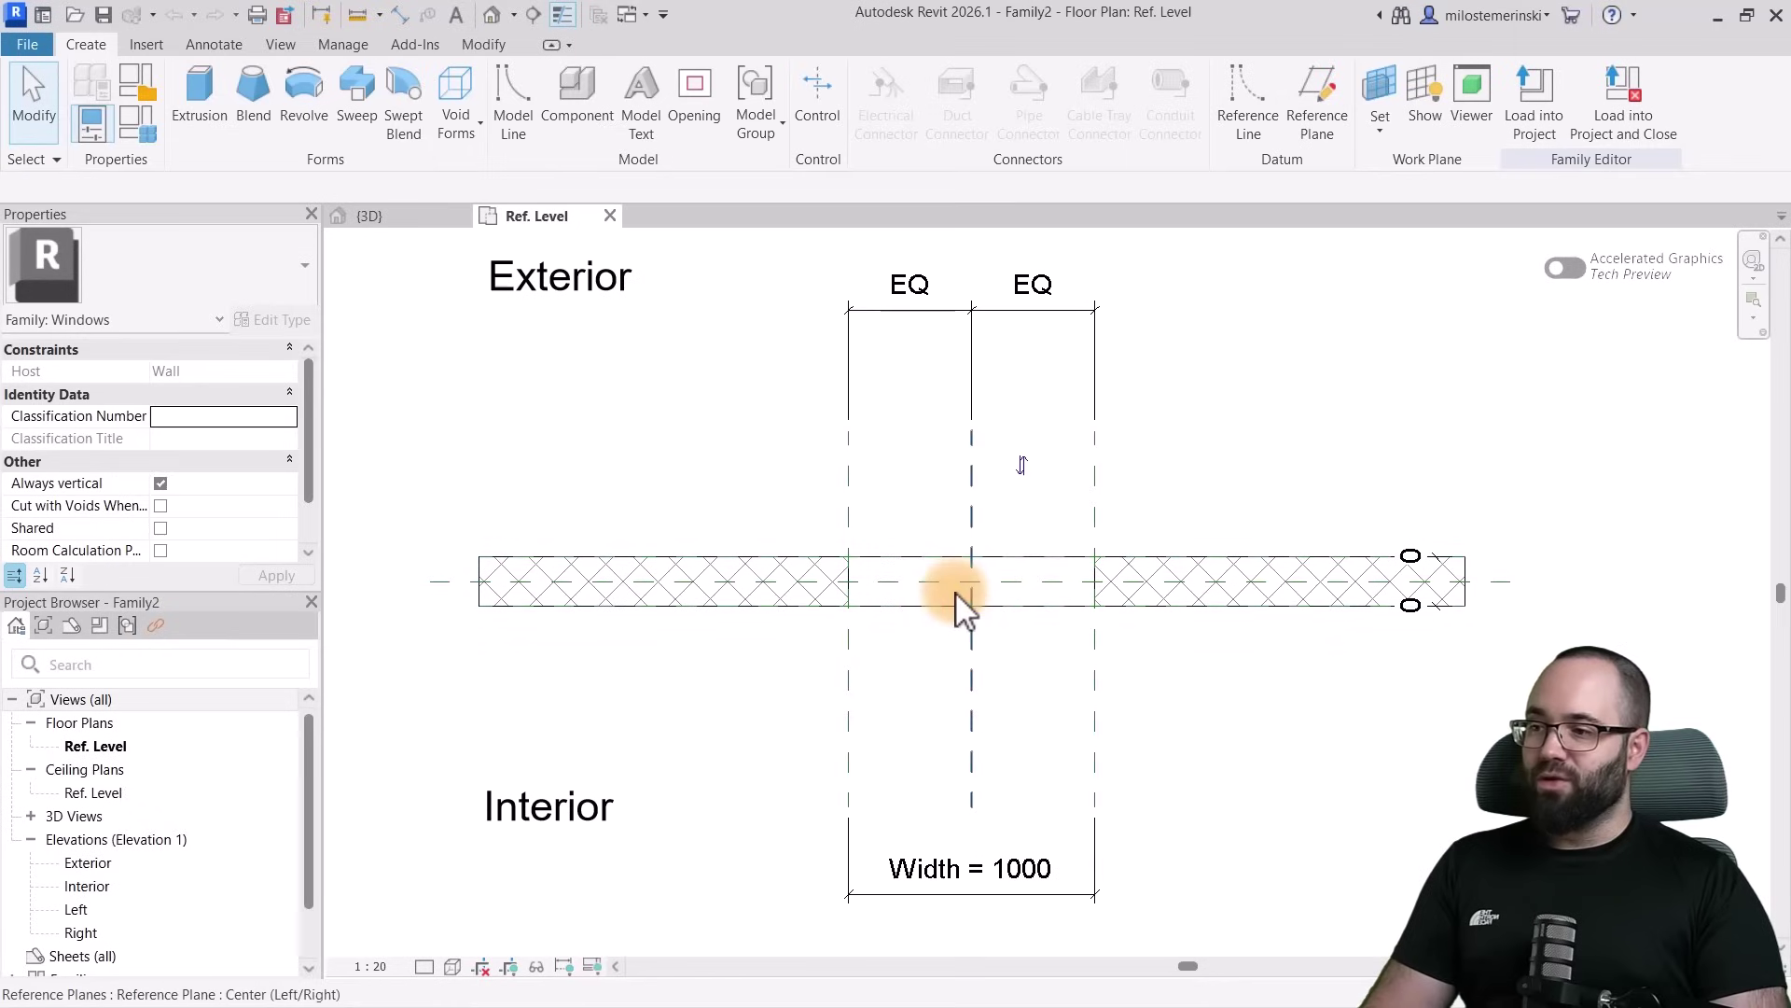
scroll(956, 591, down, 1)
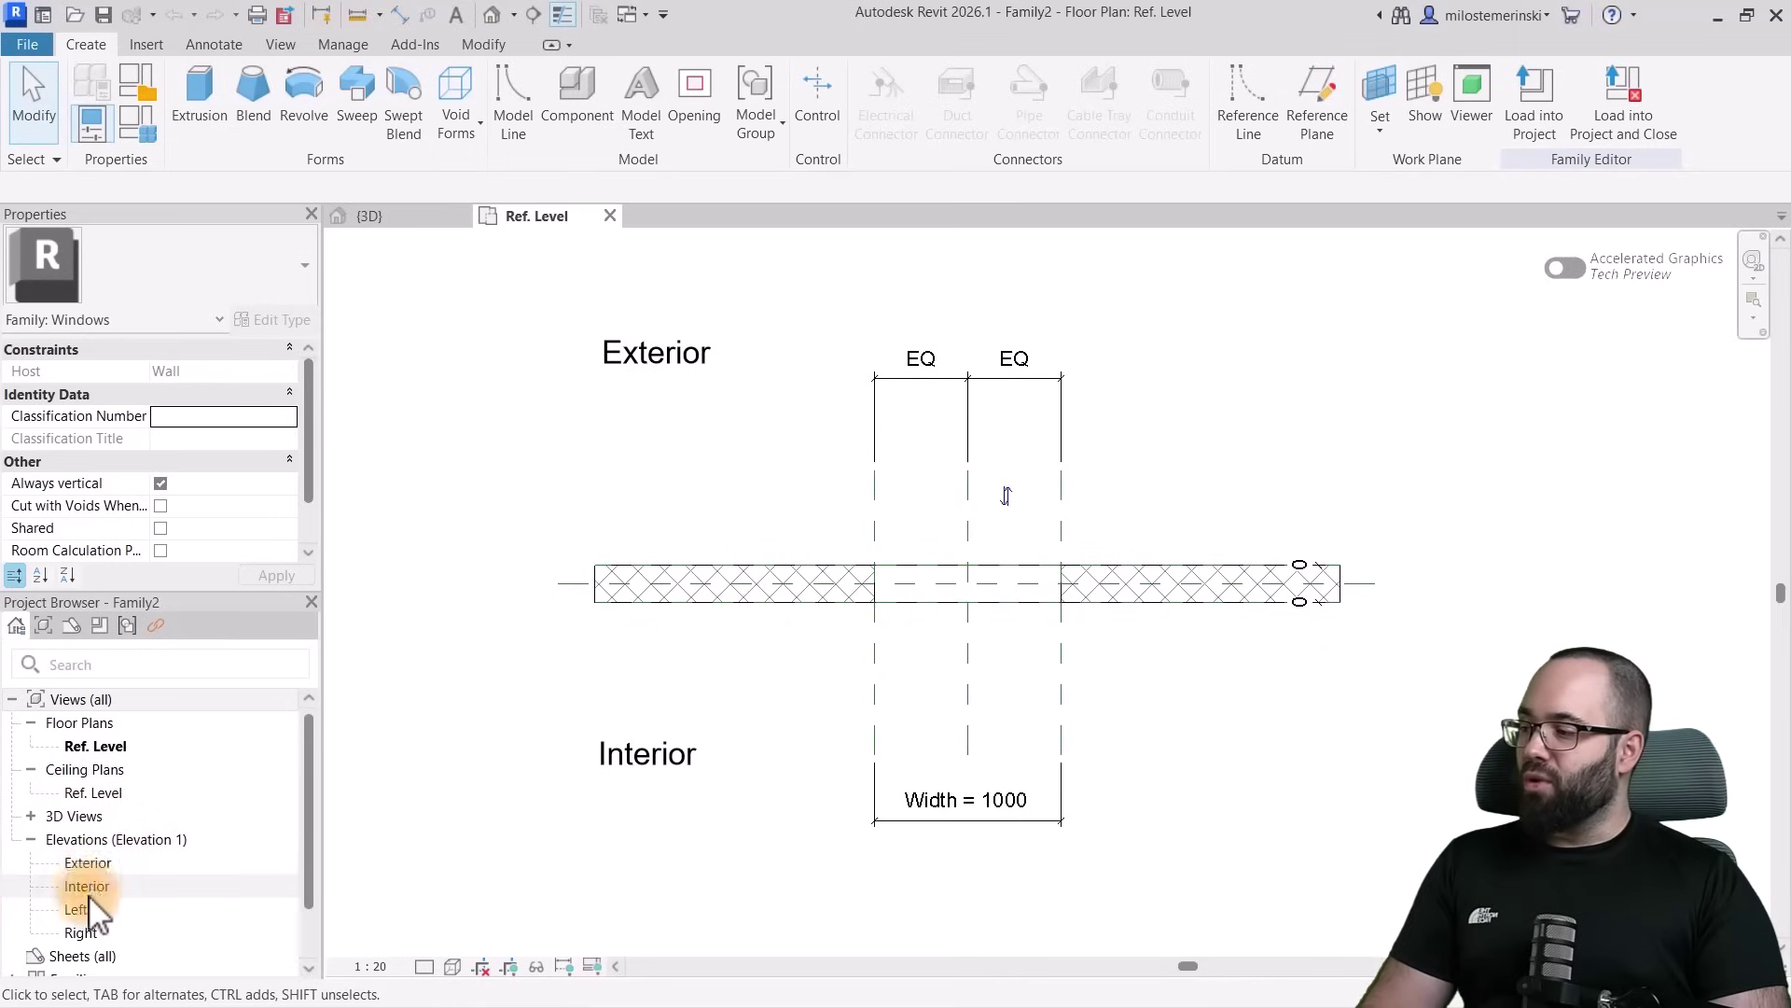
double_click(88, 865)
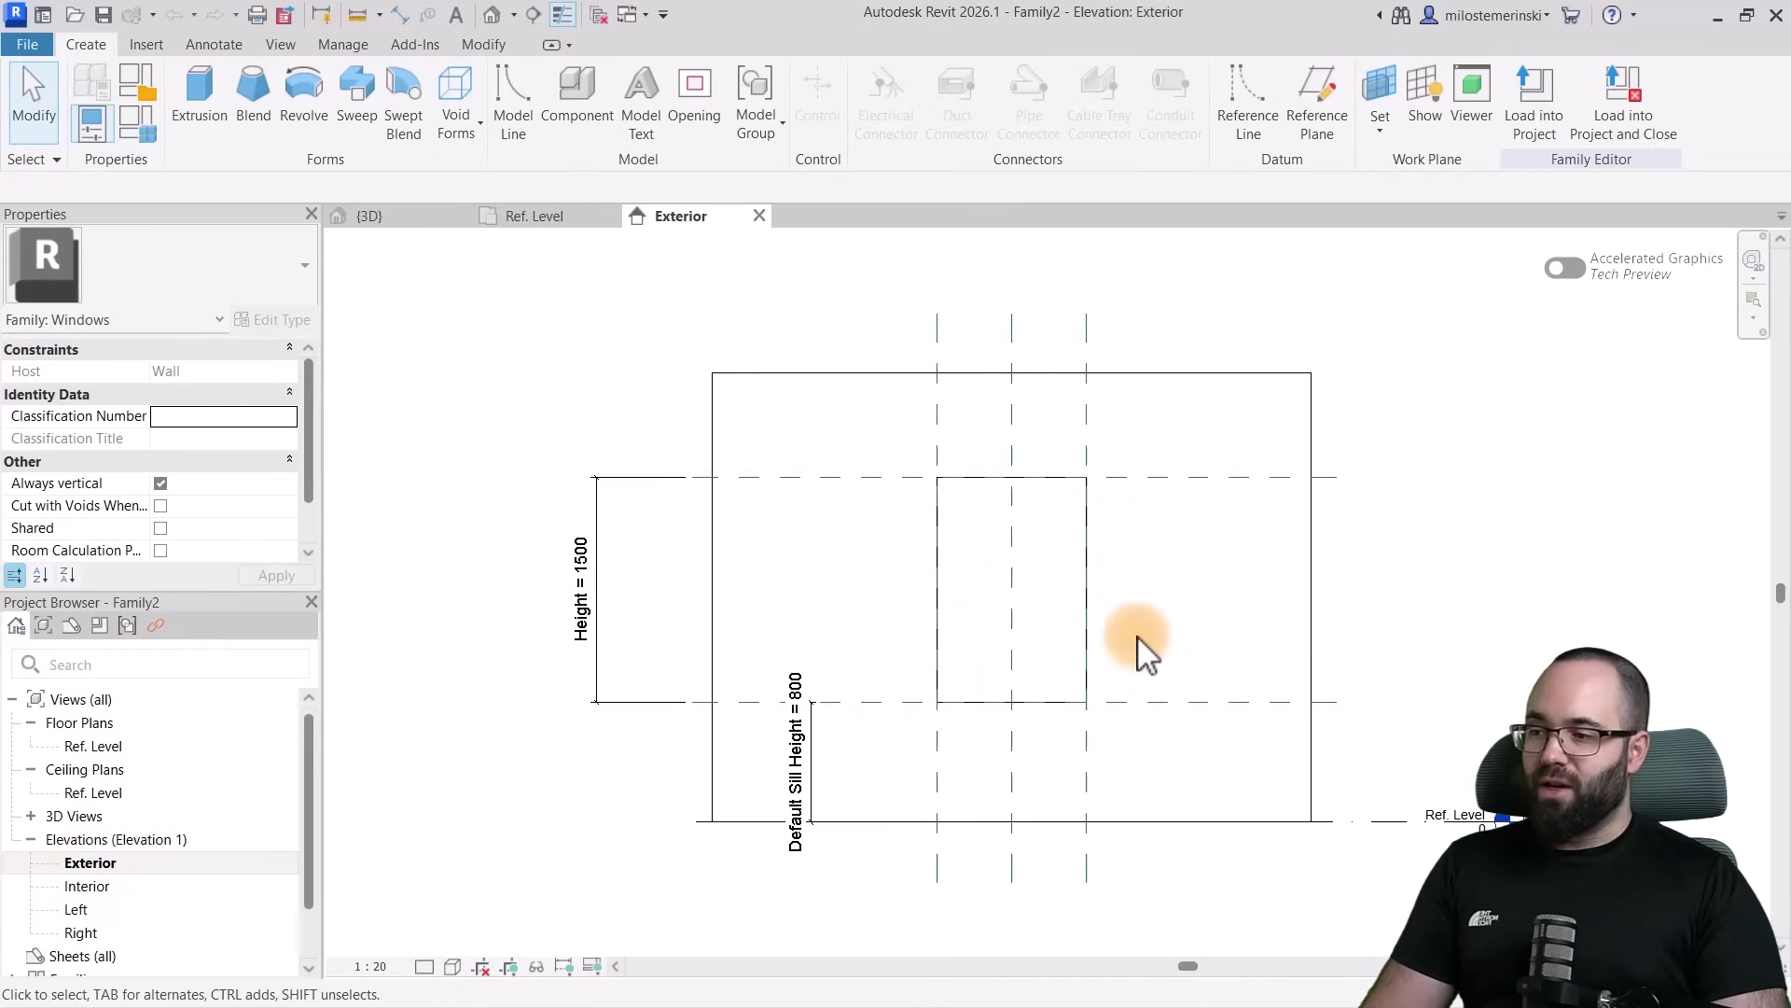
click(940, 643)
key(Escape)
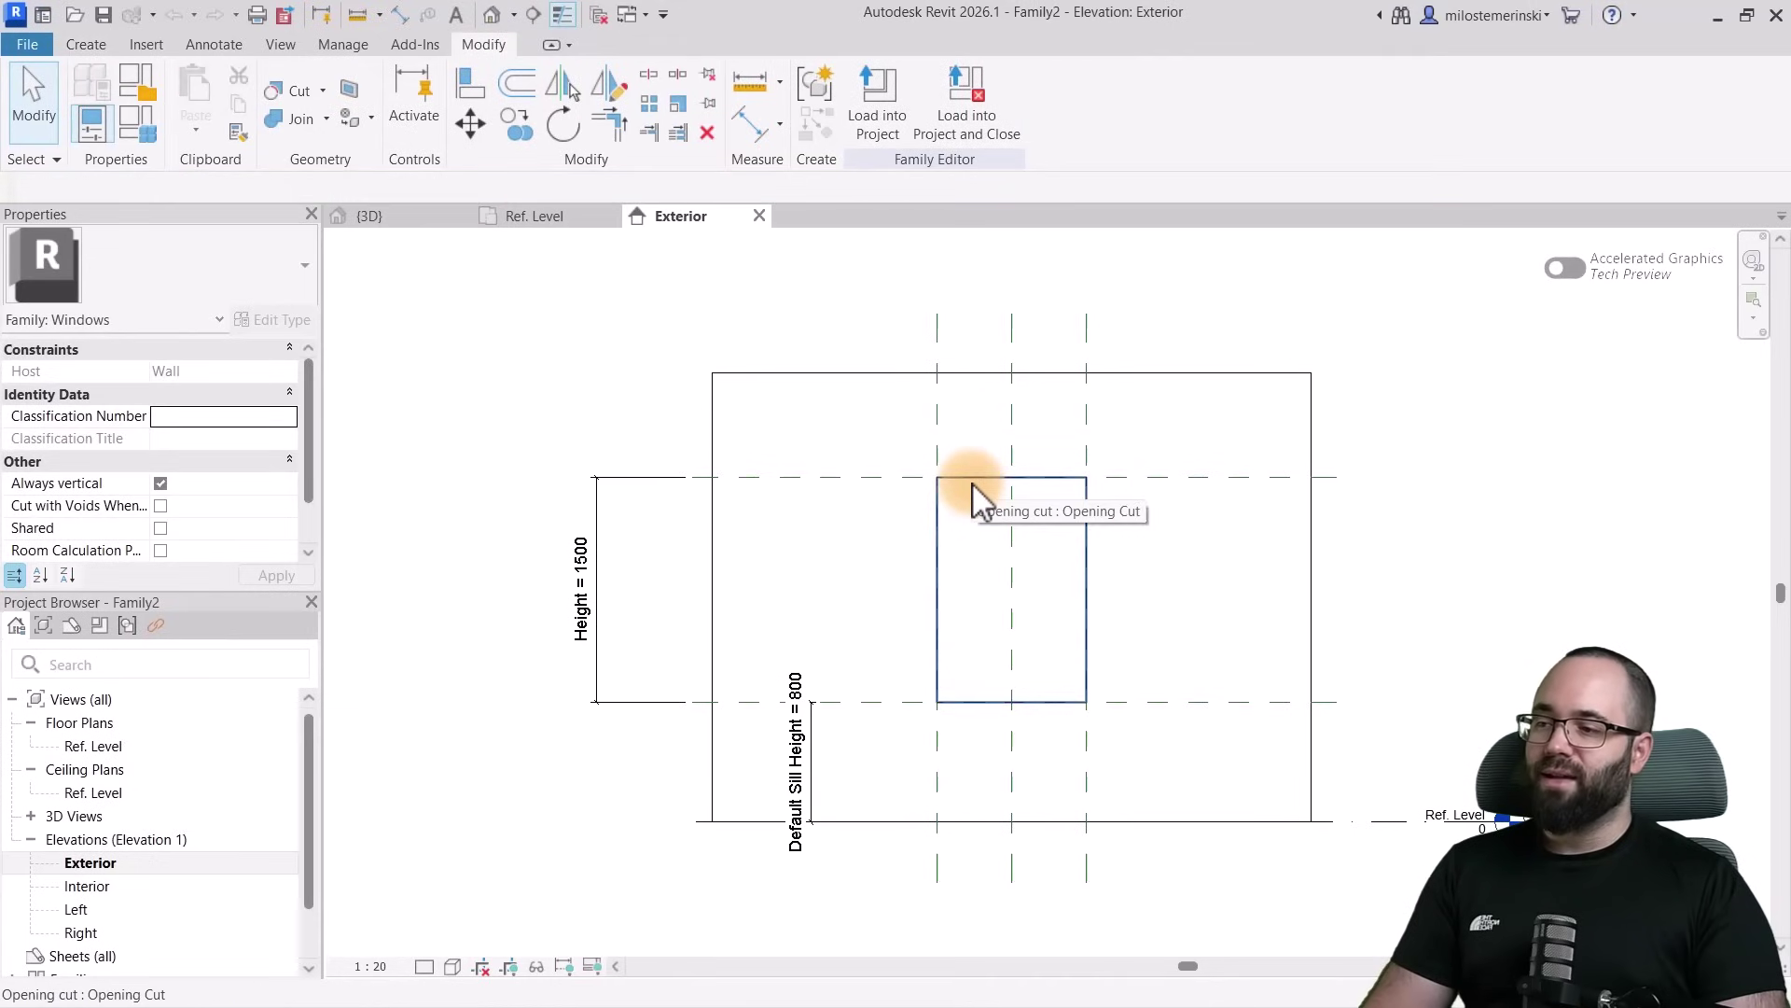
key(Tab)
click(972, 483)
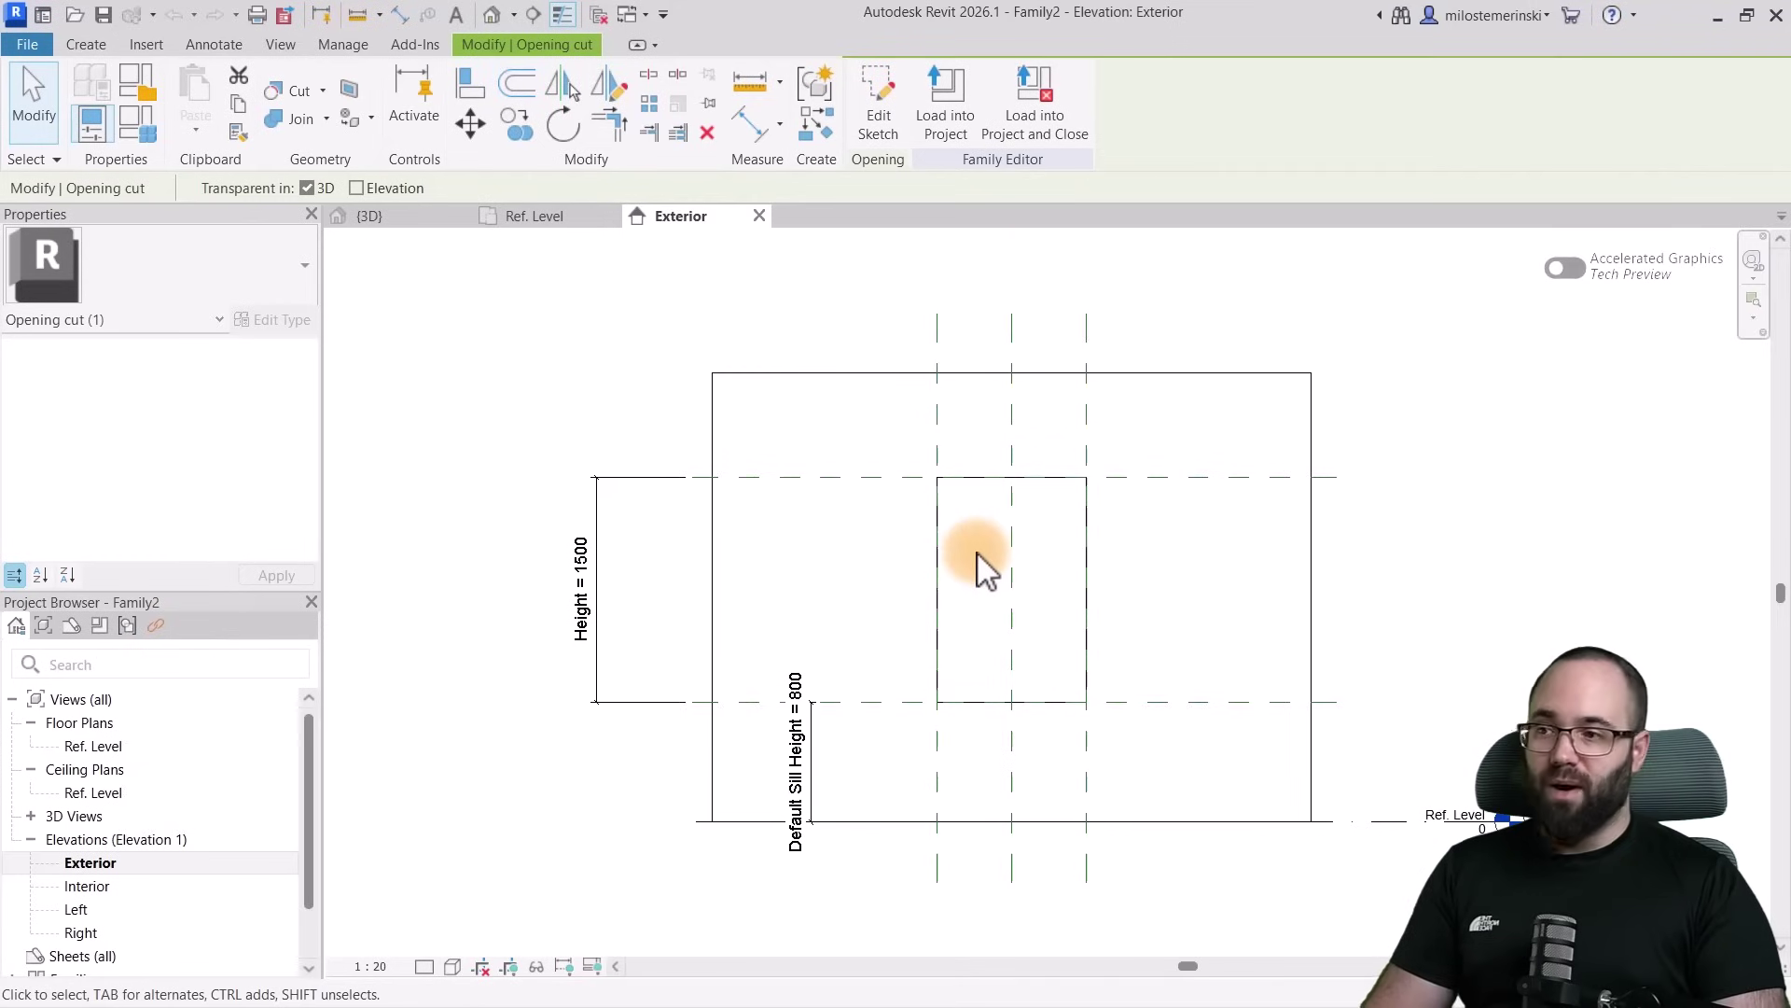
Delete the Height and Default Sill Height dimensions, the horizontal reference planes, and the Left and Right reference planes, keeping the centre plane
drag(865, 761, 771, 434)
key(Delete)
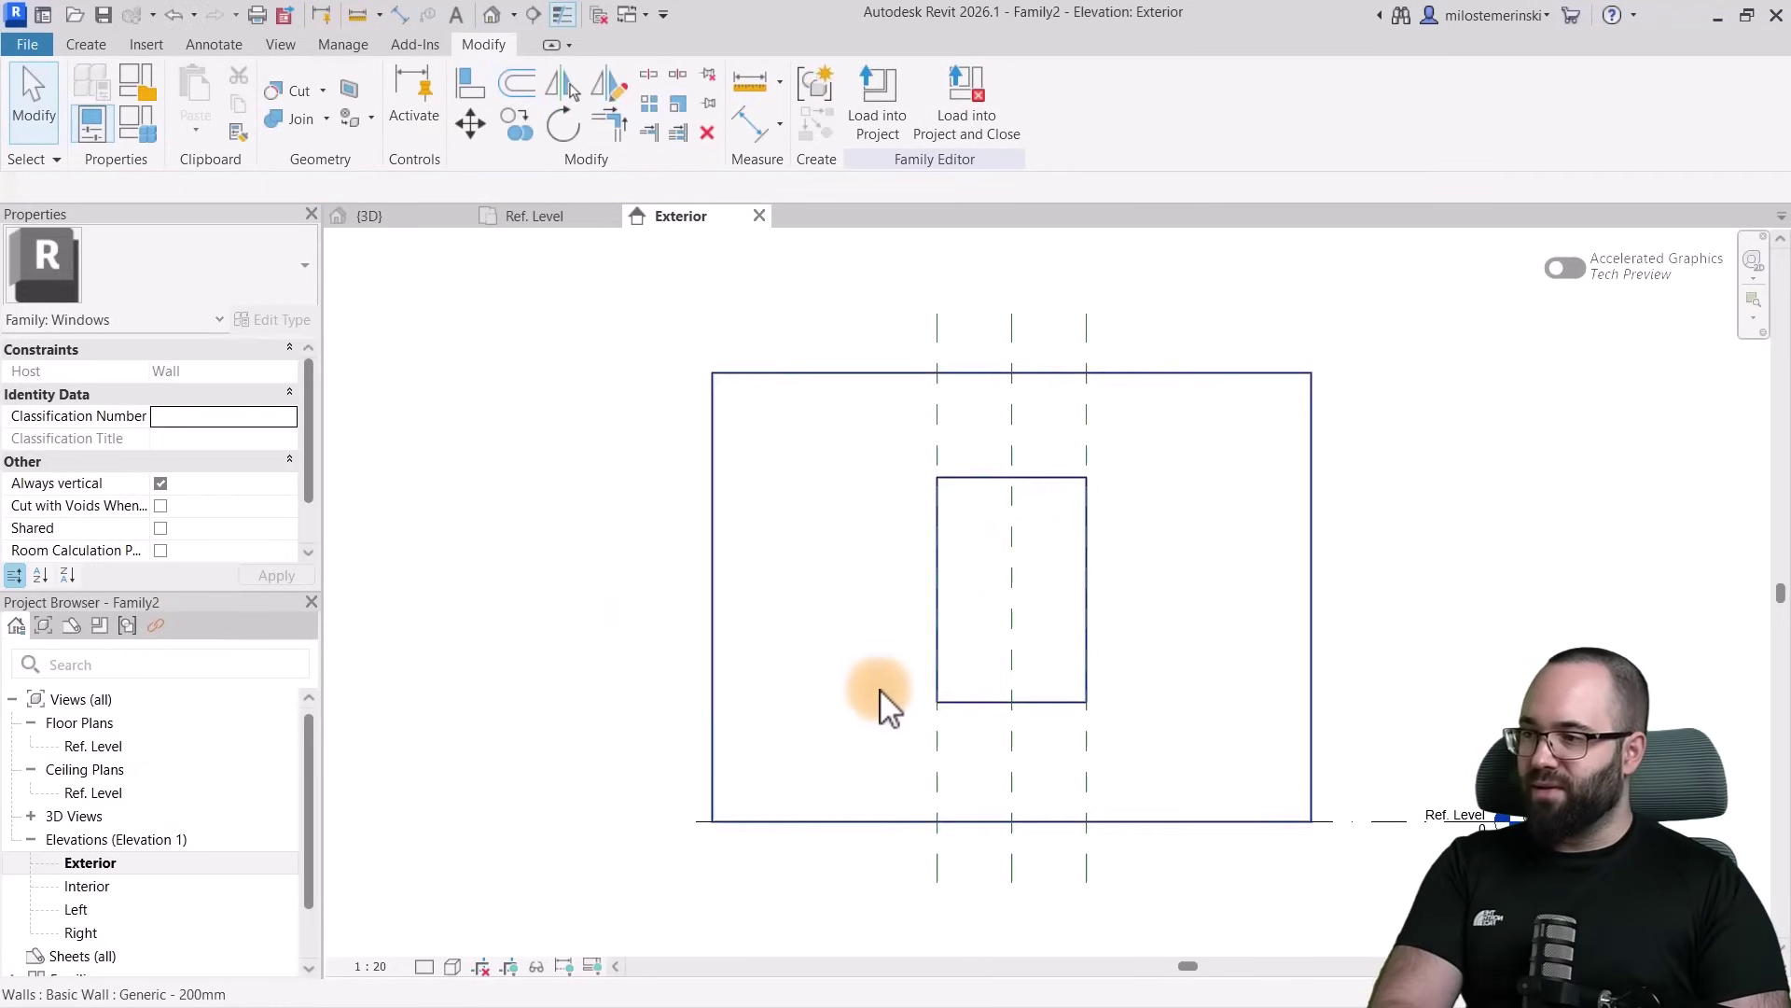
click(938, 427)
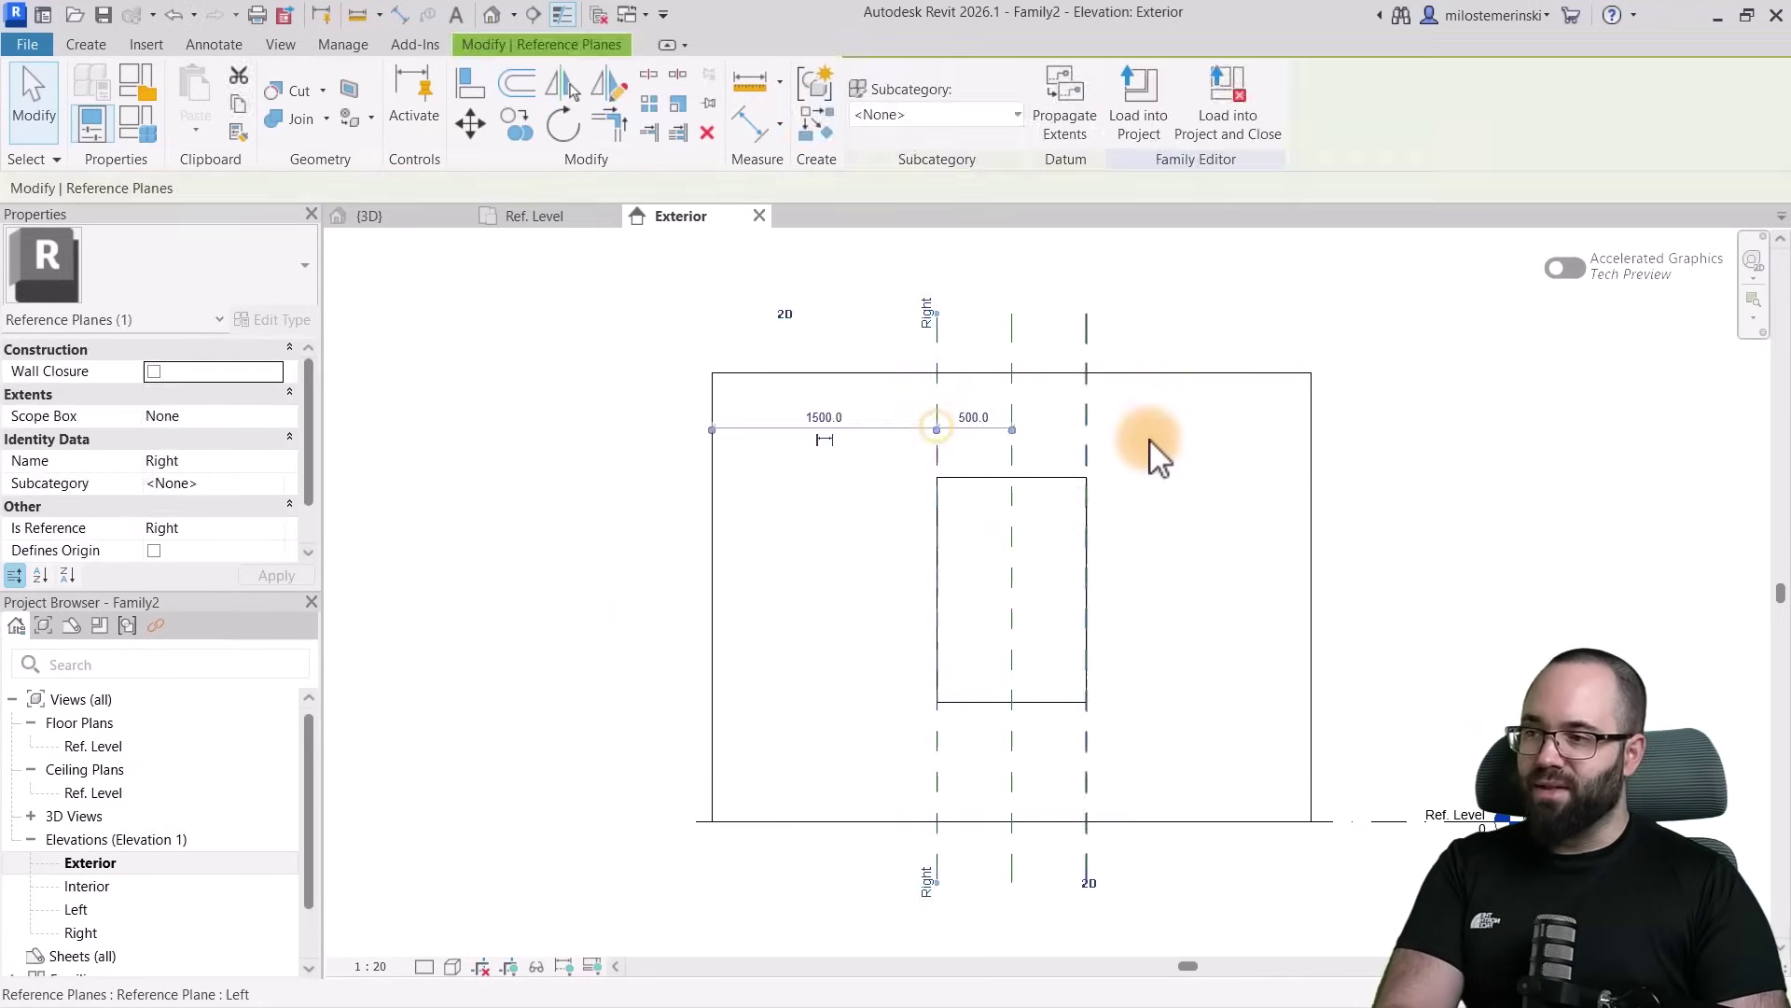
key(Delete)
click(1090, 440)
key(Delete)
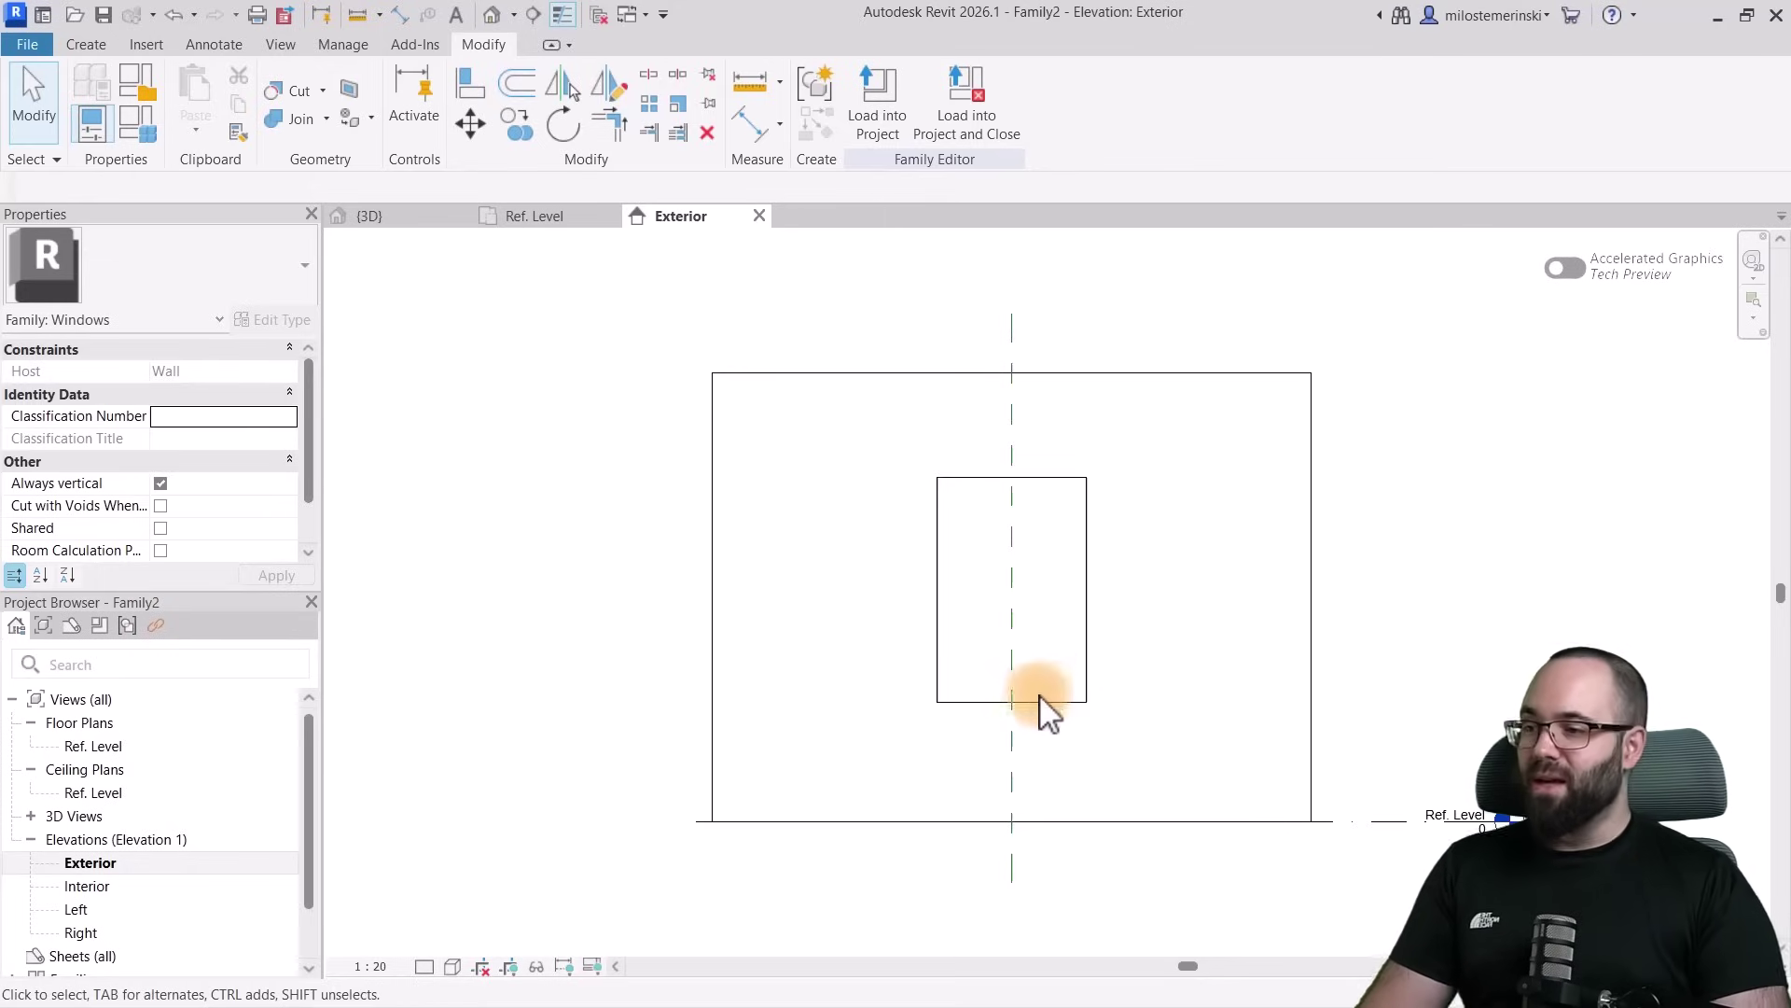
Stretch the host wall's base downward to about 2311 mm below the Ref. Level
click(1312, 631)
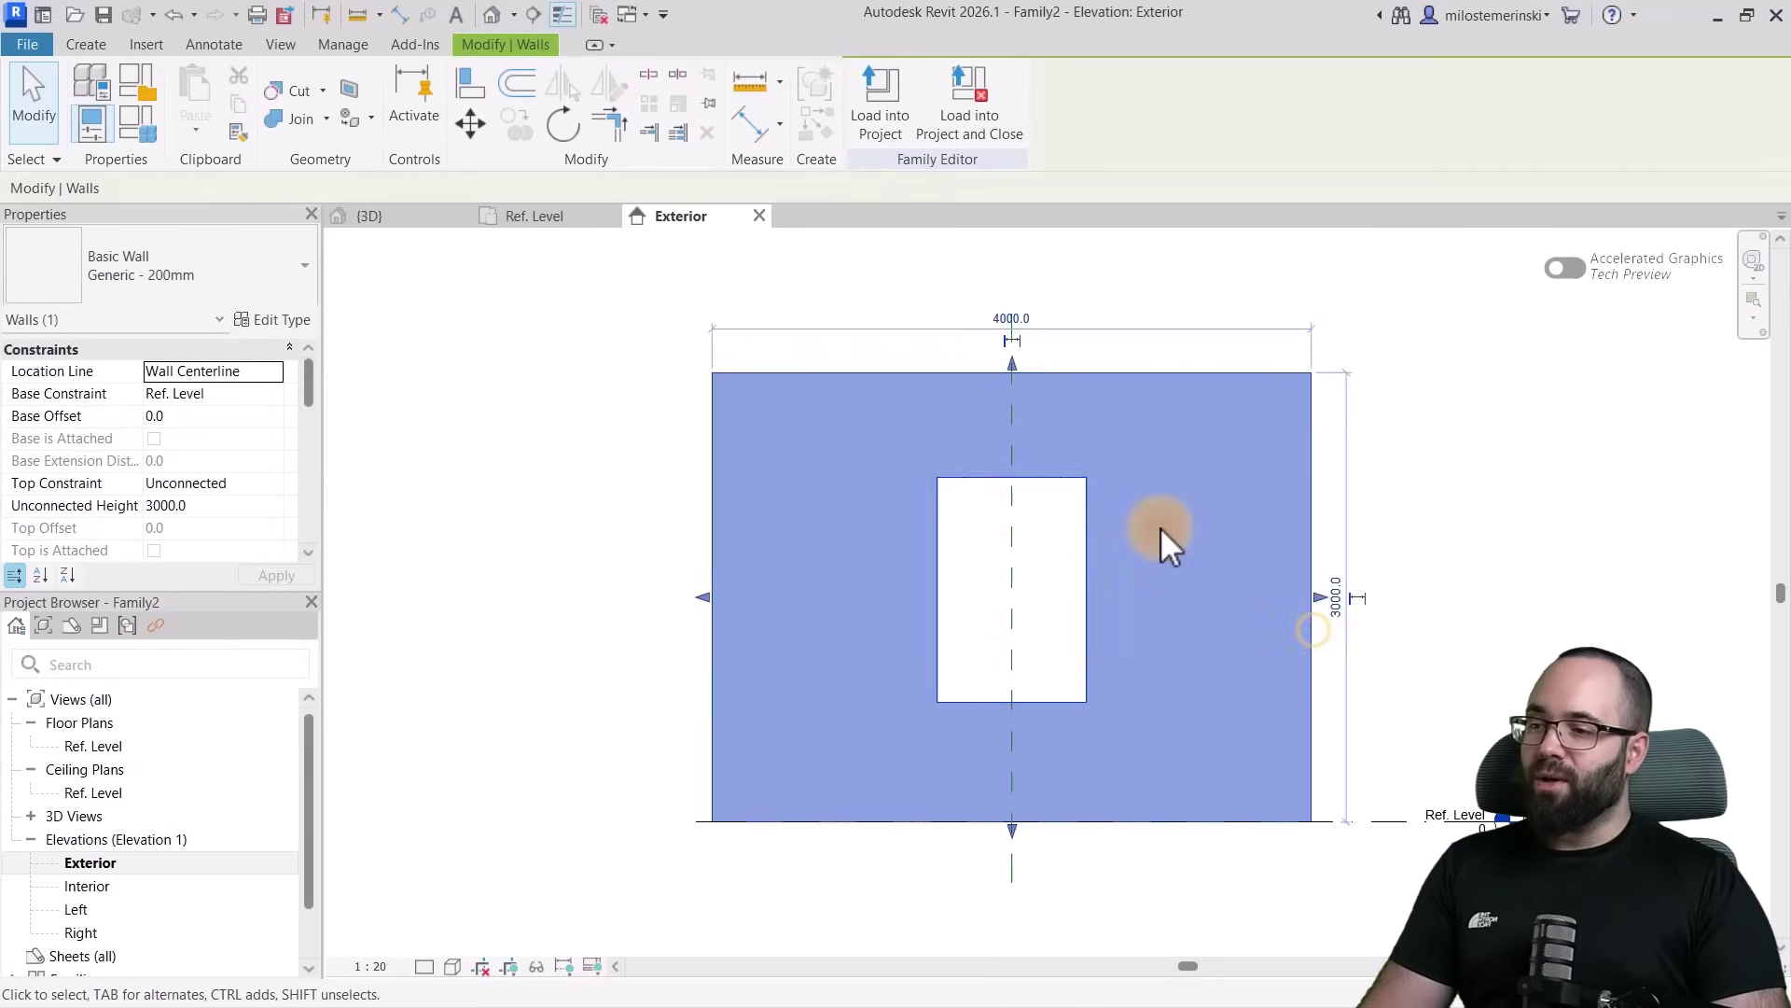
scroll(1160, 528, down, 2)
drag(1063, 737, 1064, 915)
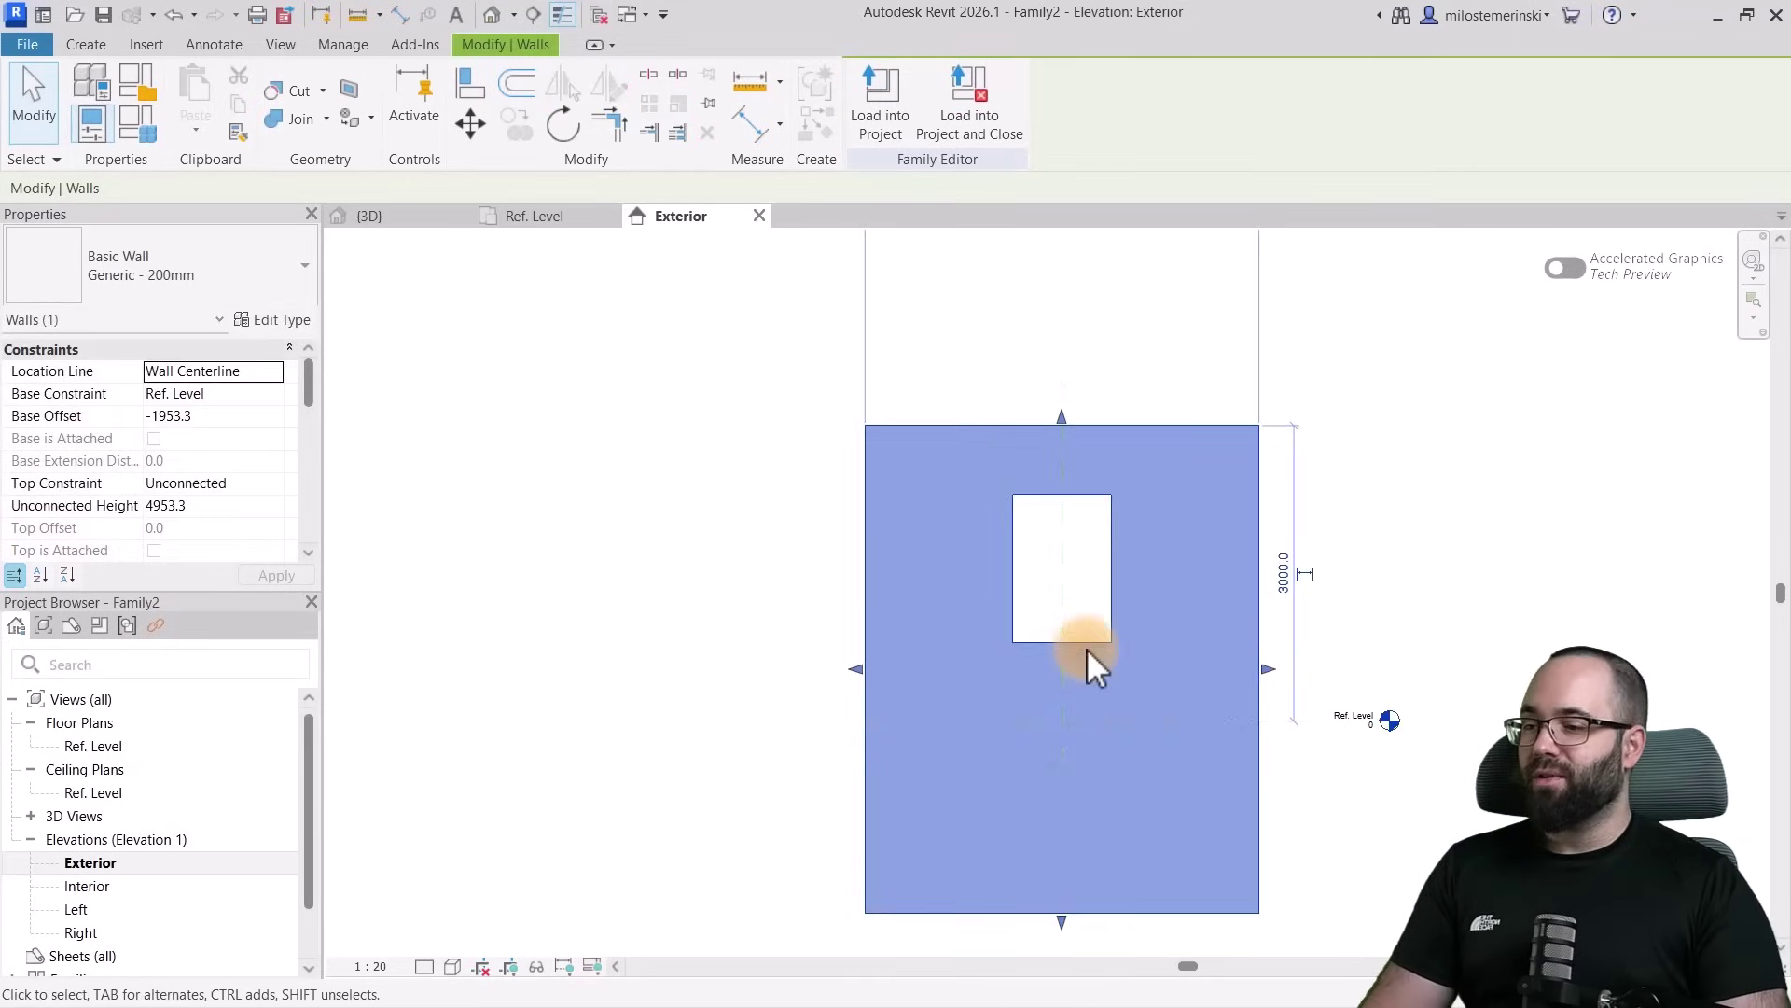
scroll(1086, 765, down, 1)
scroll(1084, 766, up, 3)
scroll(1088, 680, down, 2)
scroll(1020, 671, up, 1)
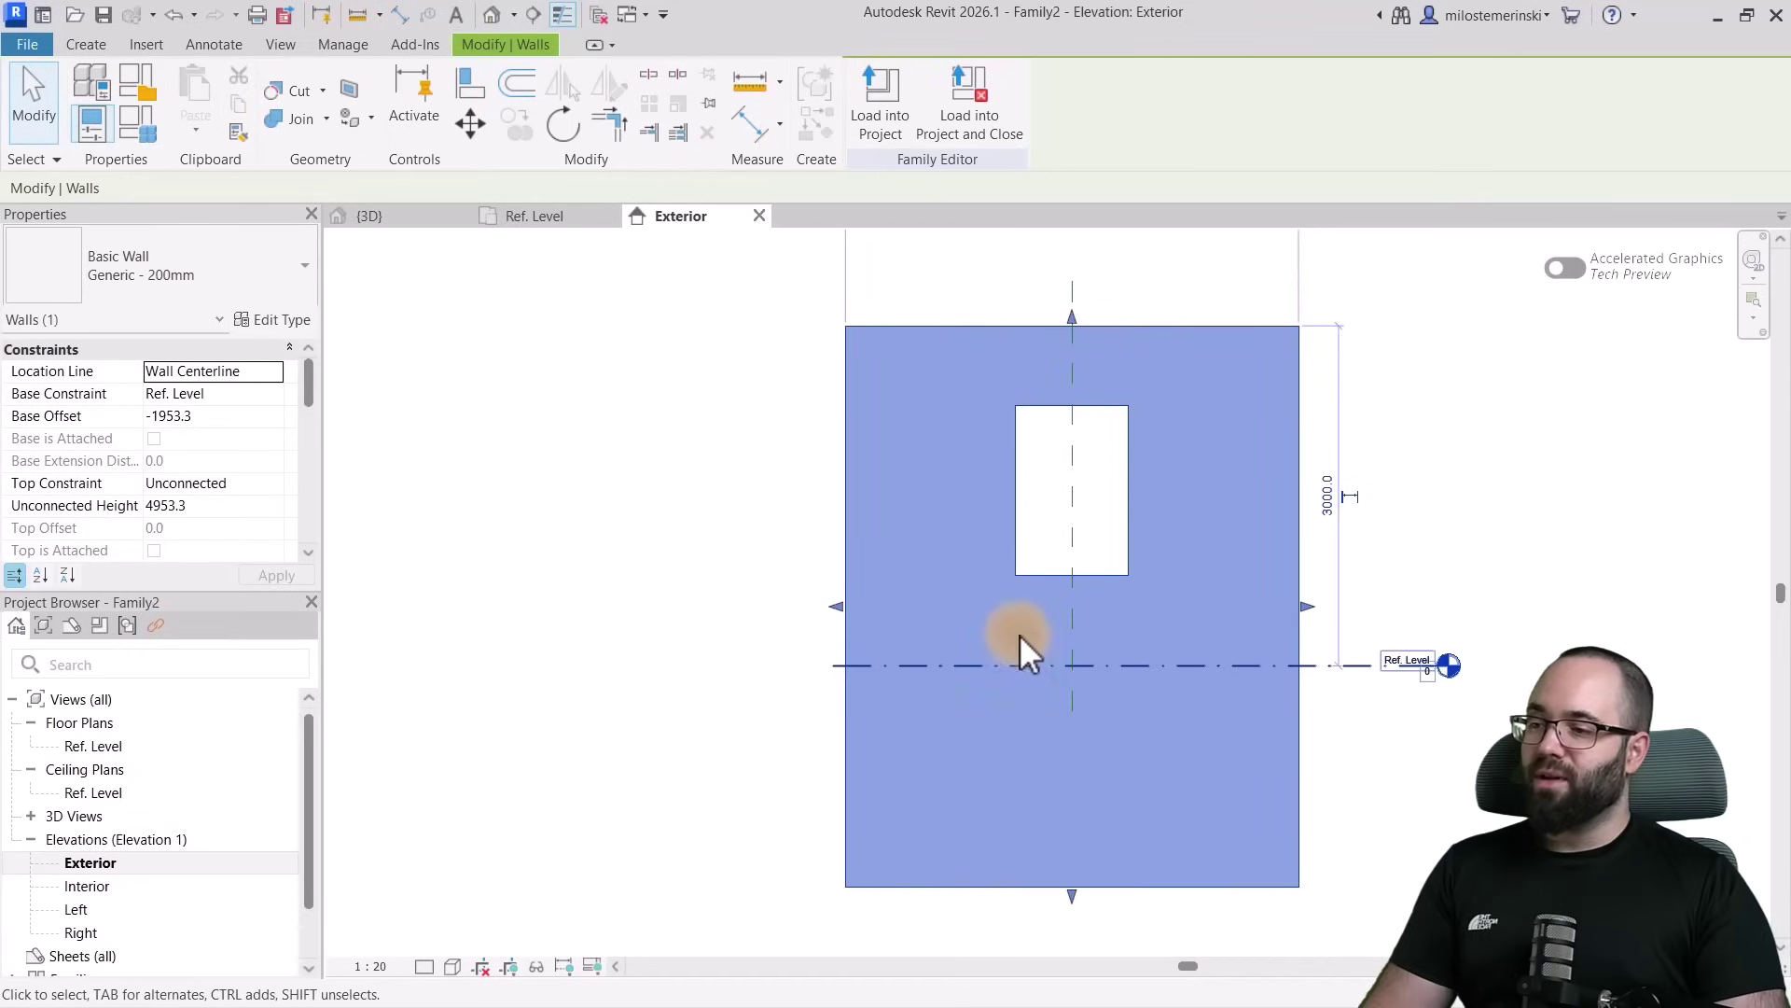
drag(1072, 897, 1072, 935)
middle_drag(1302, 742, 1286, 677)
scroll(1061, 489, up, 1)
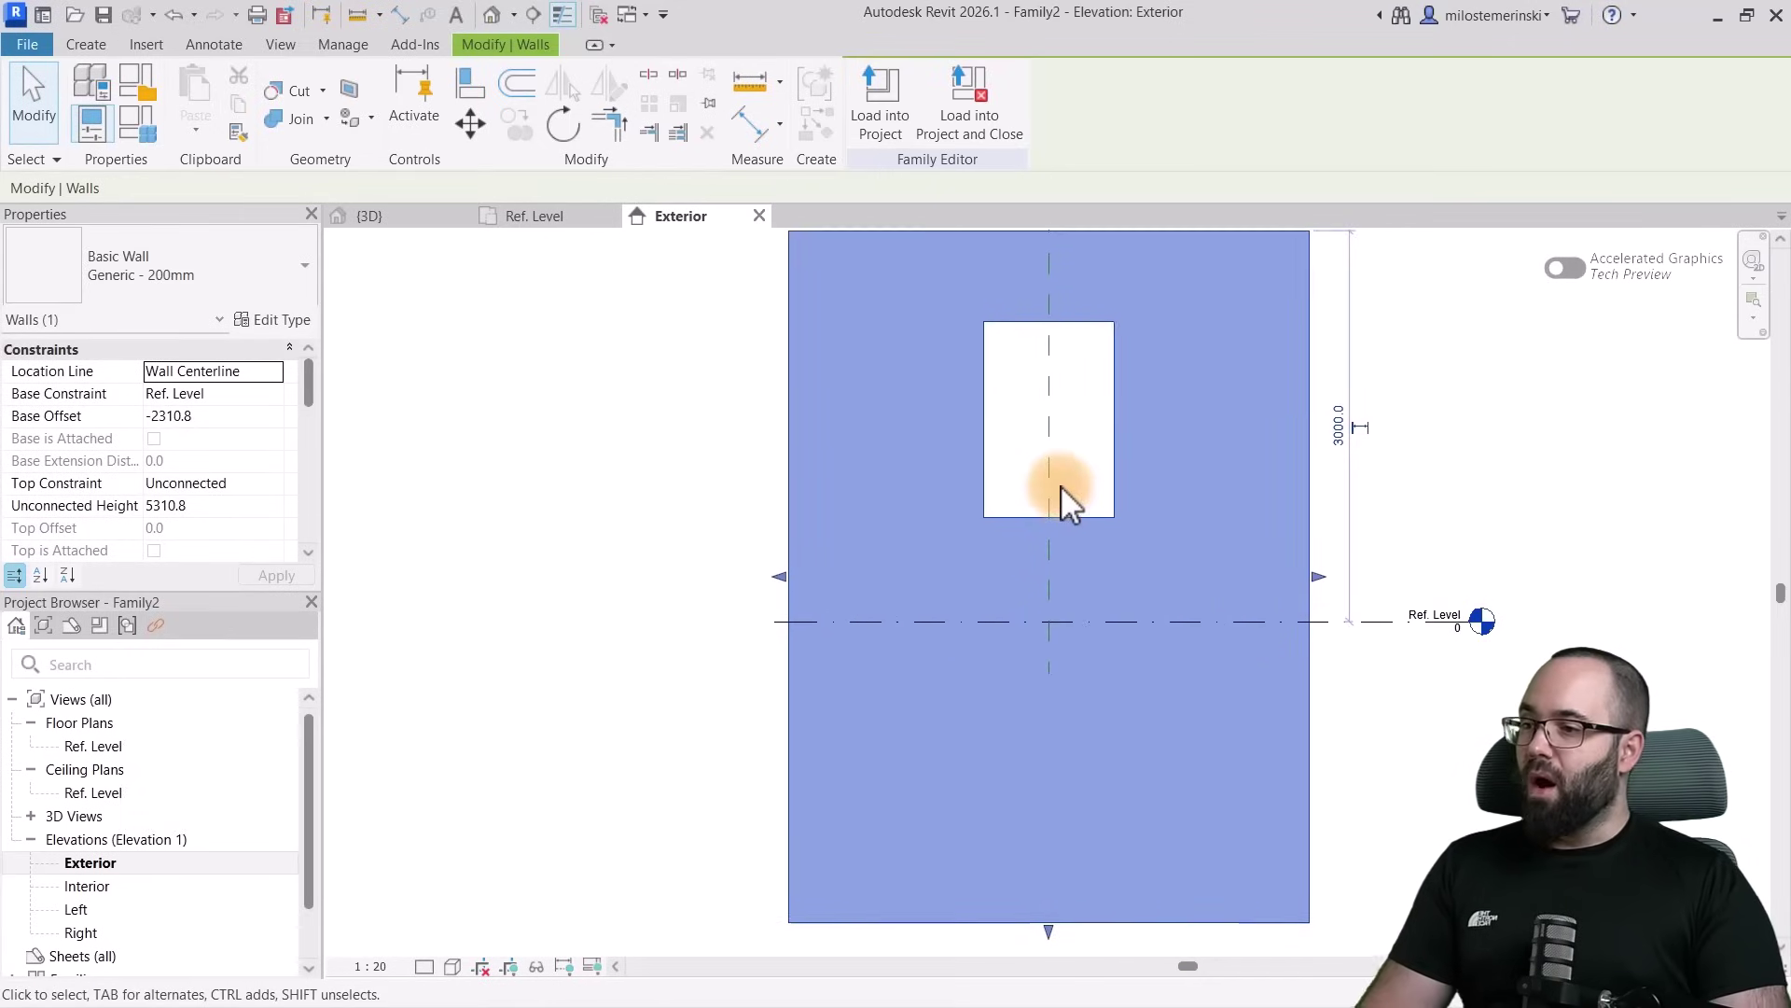
click(1060, 485)
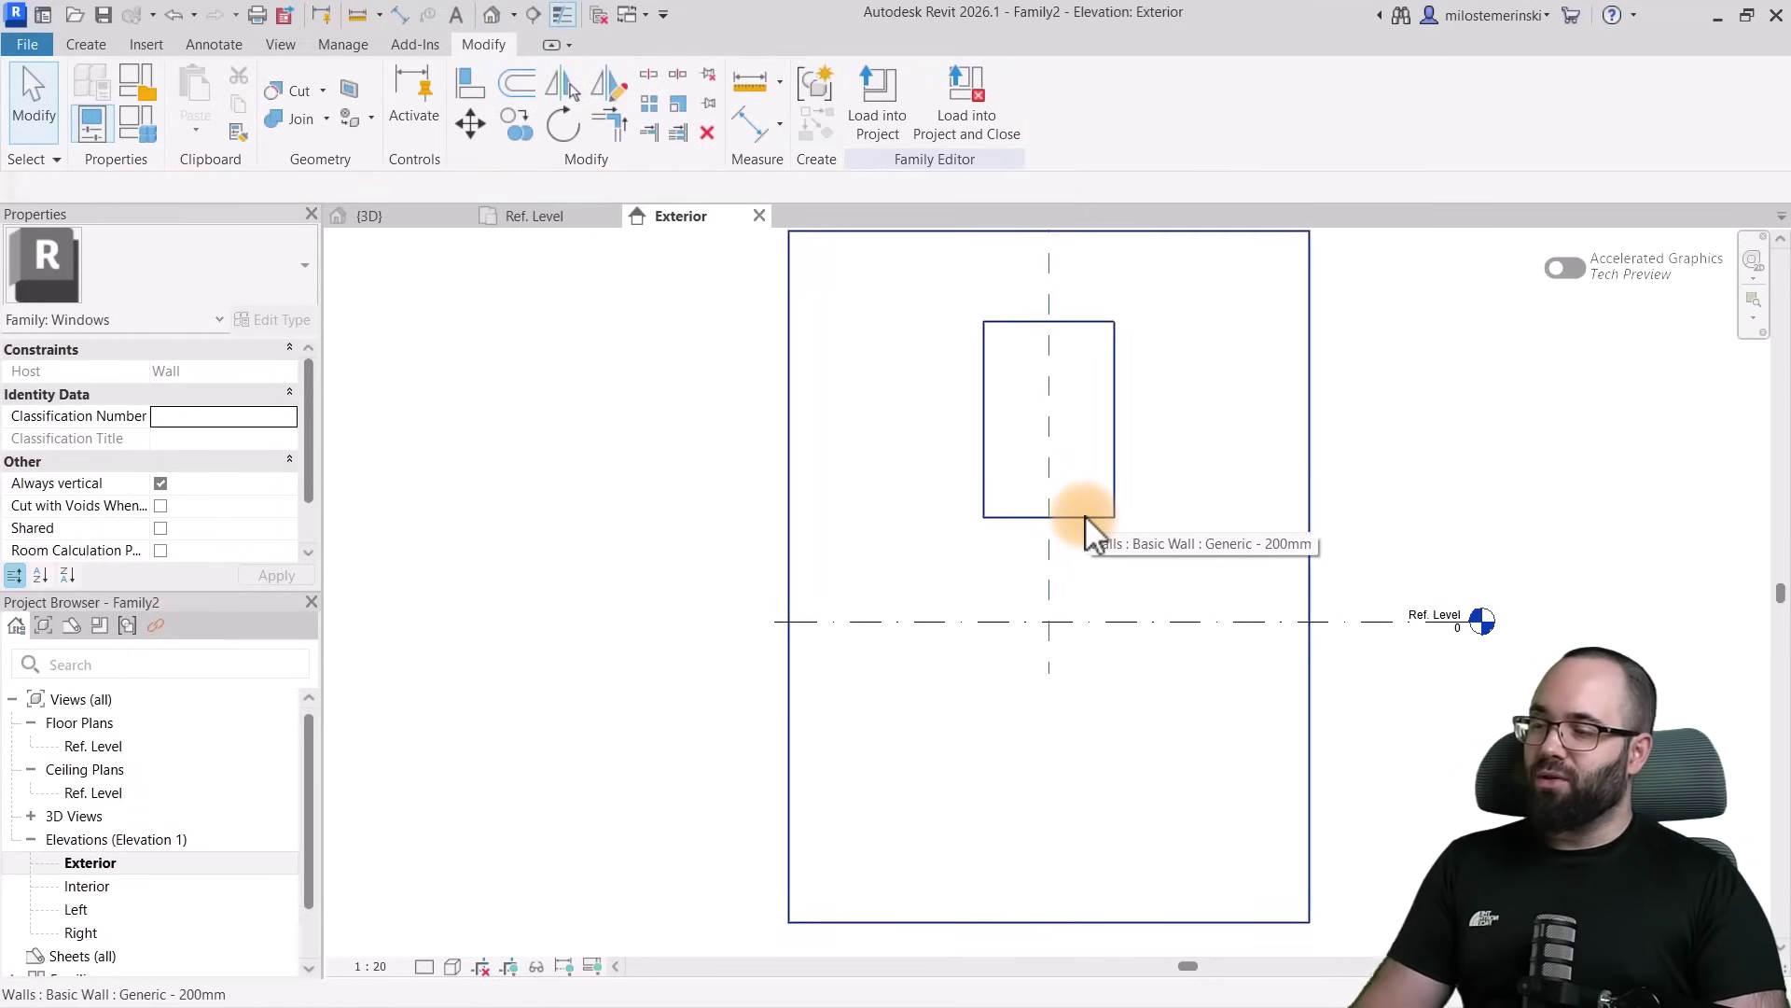
Edit the opening cut's sketch, moving its lower edge down and setting the opening height to 2200 mm
key(Tab)
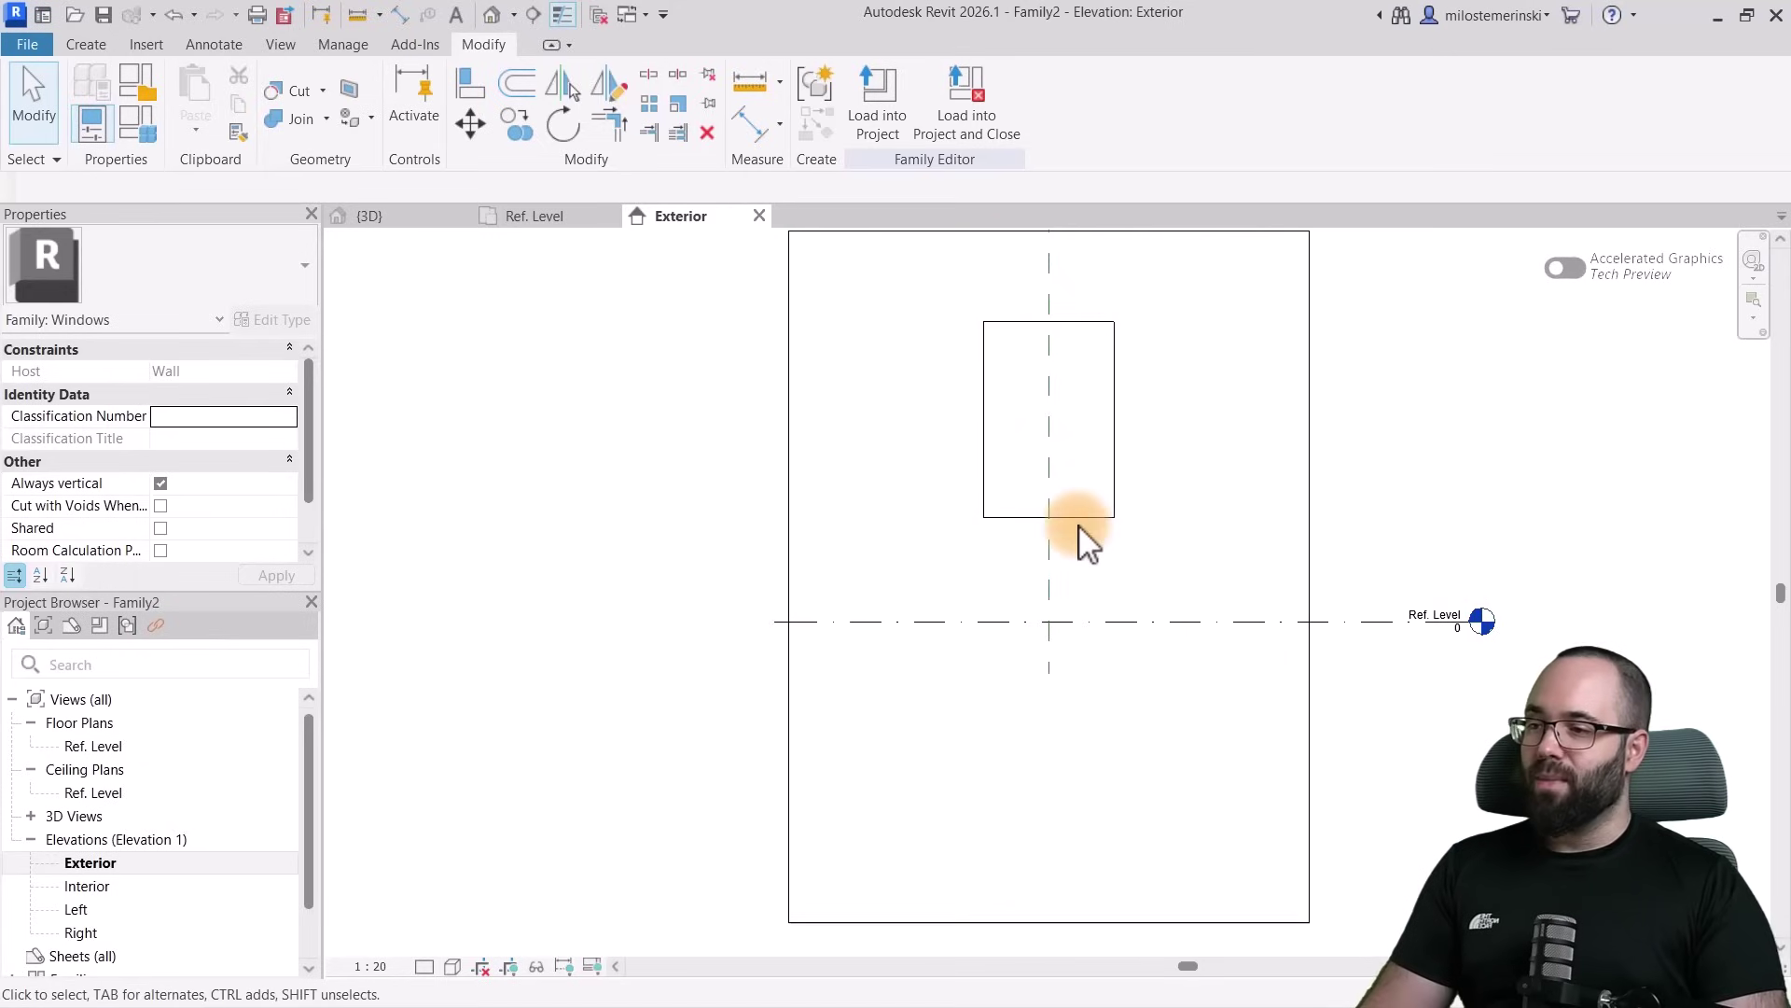
key(Tab)
click(1079, 517)
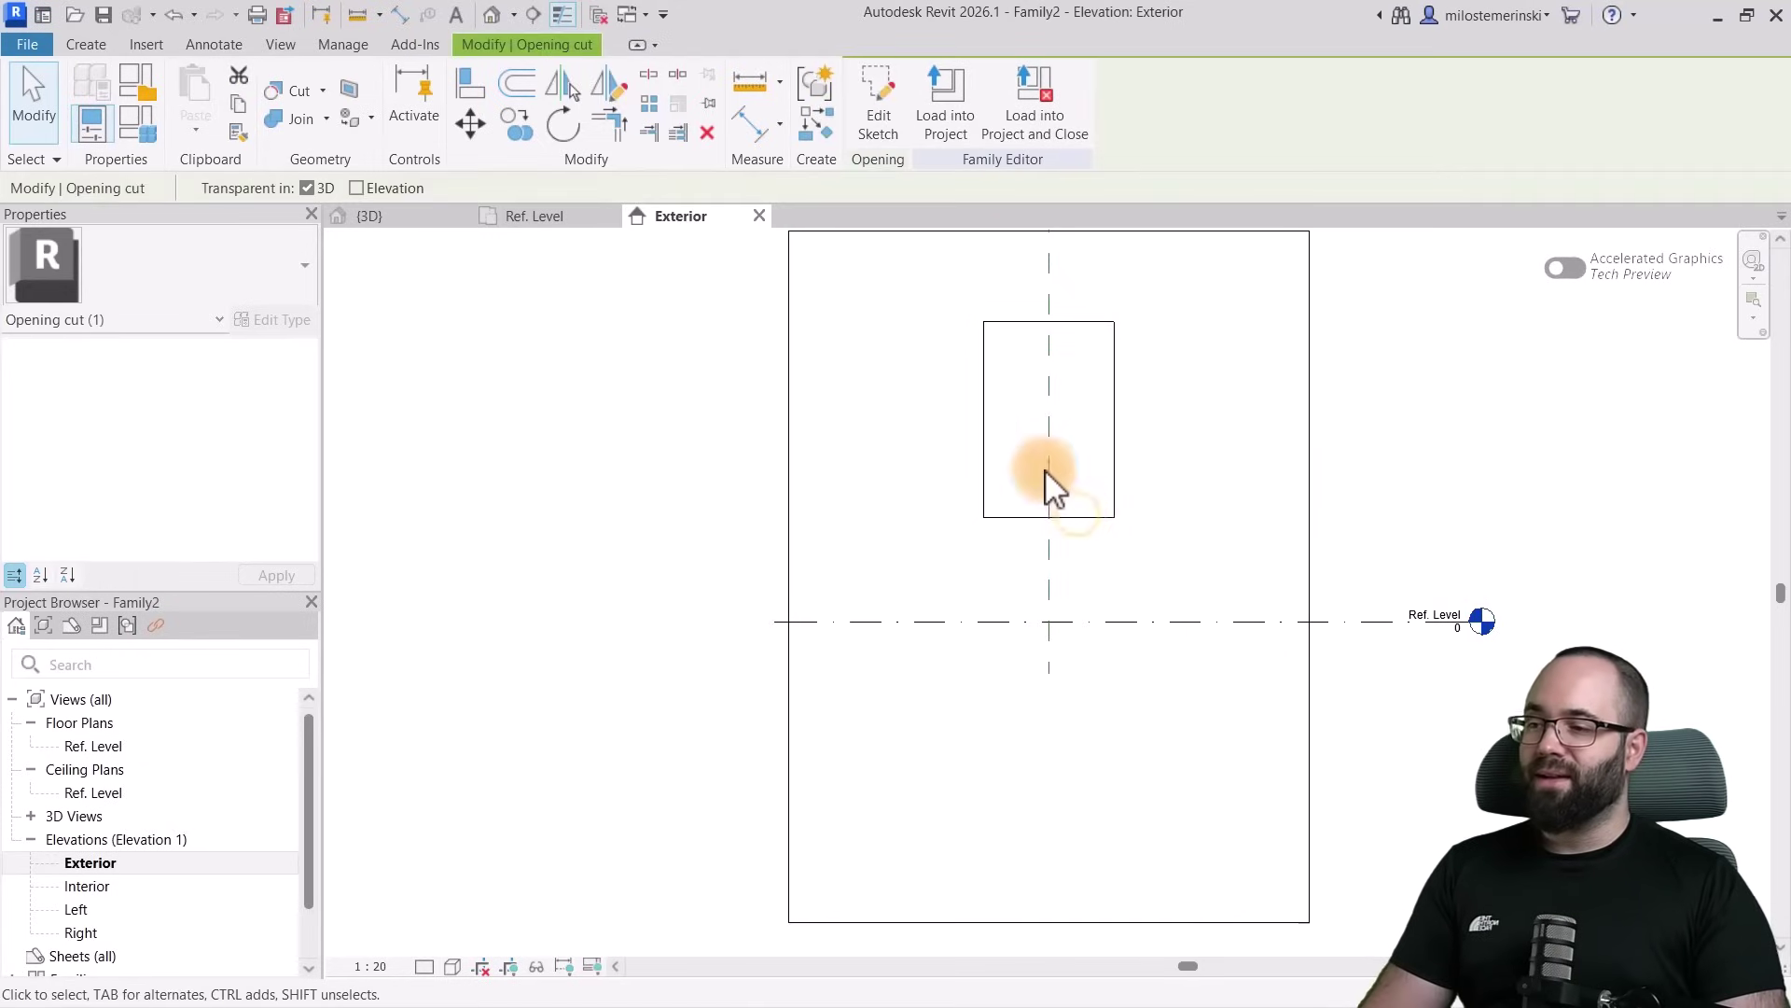
key(Tab)
middle_drag(1048, 484, 1019, 520)
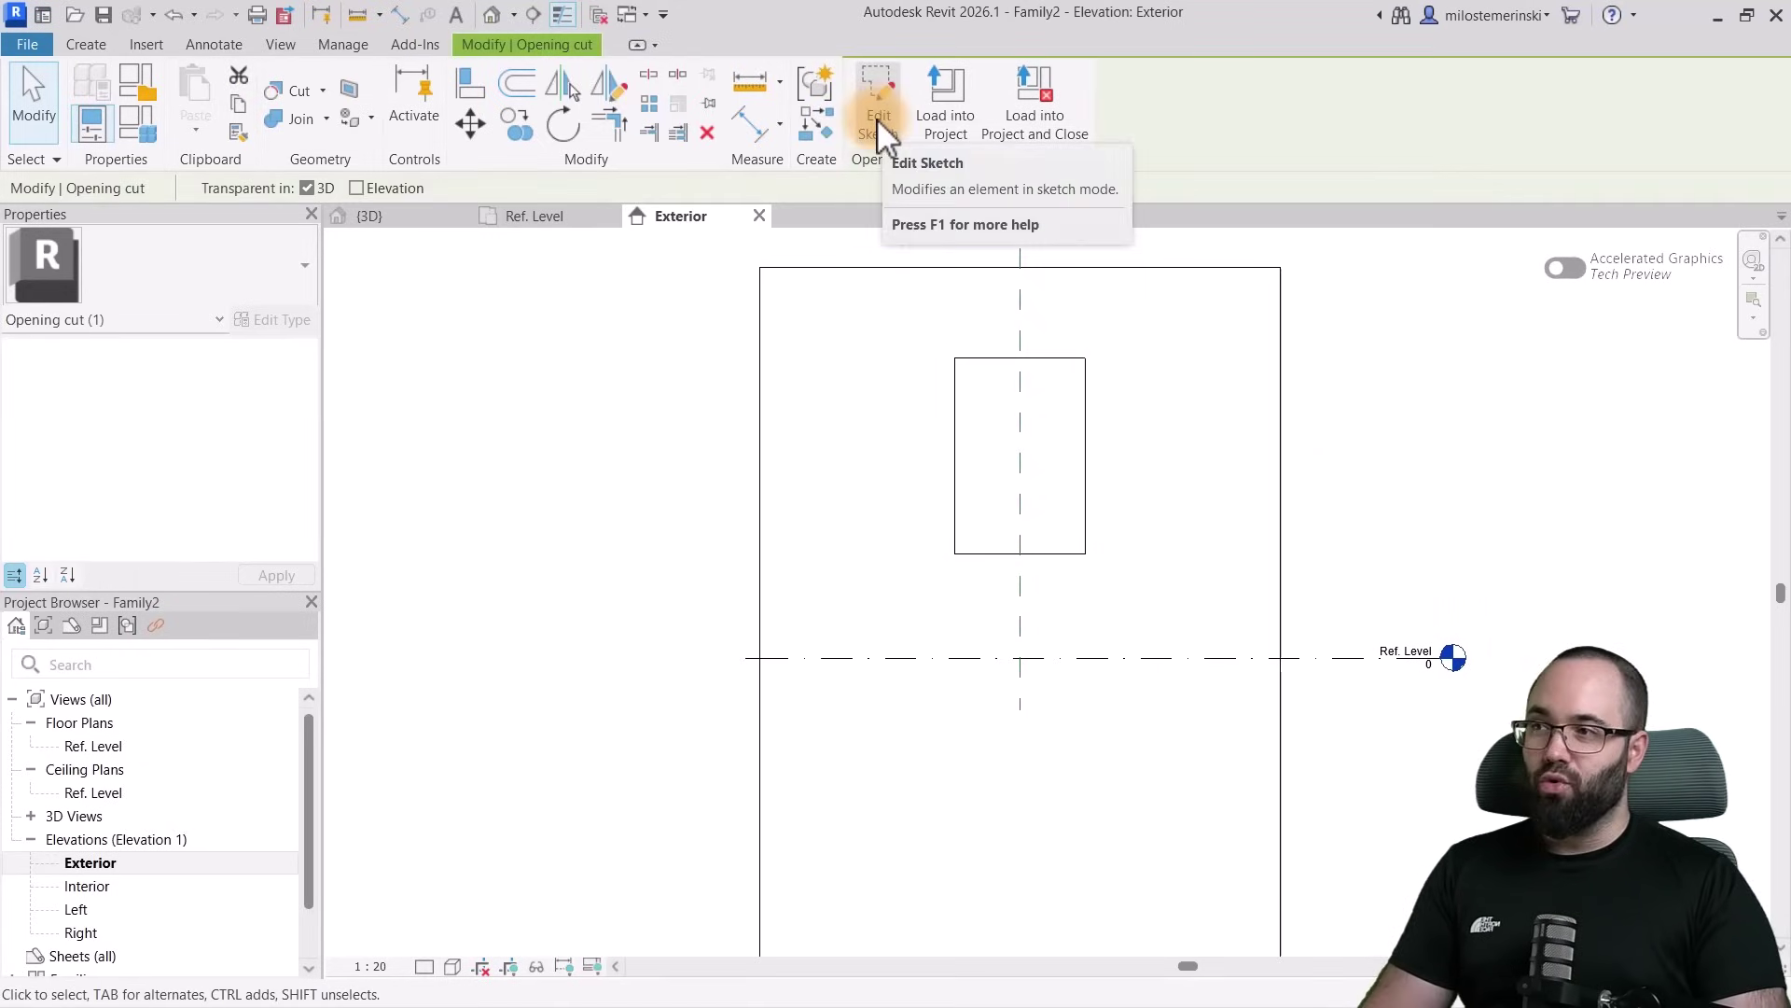
click(876, 119)
drag(1045, 552, 1046, 657)
click(1109, 506)
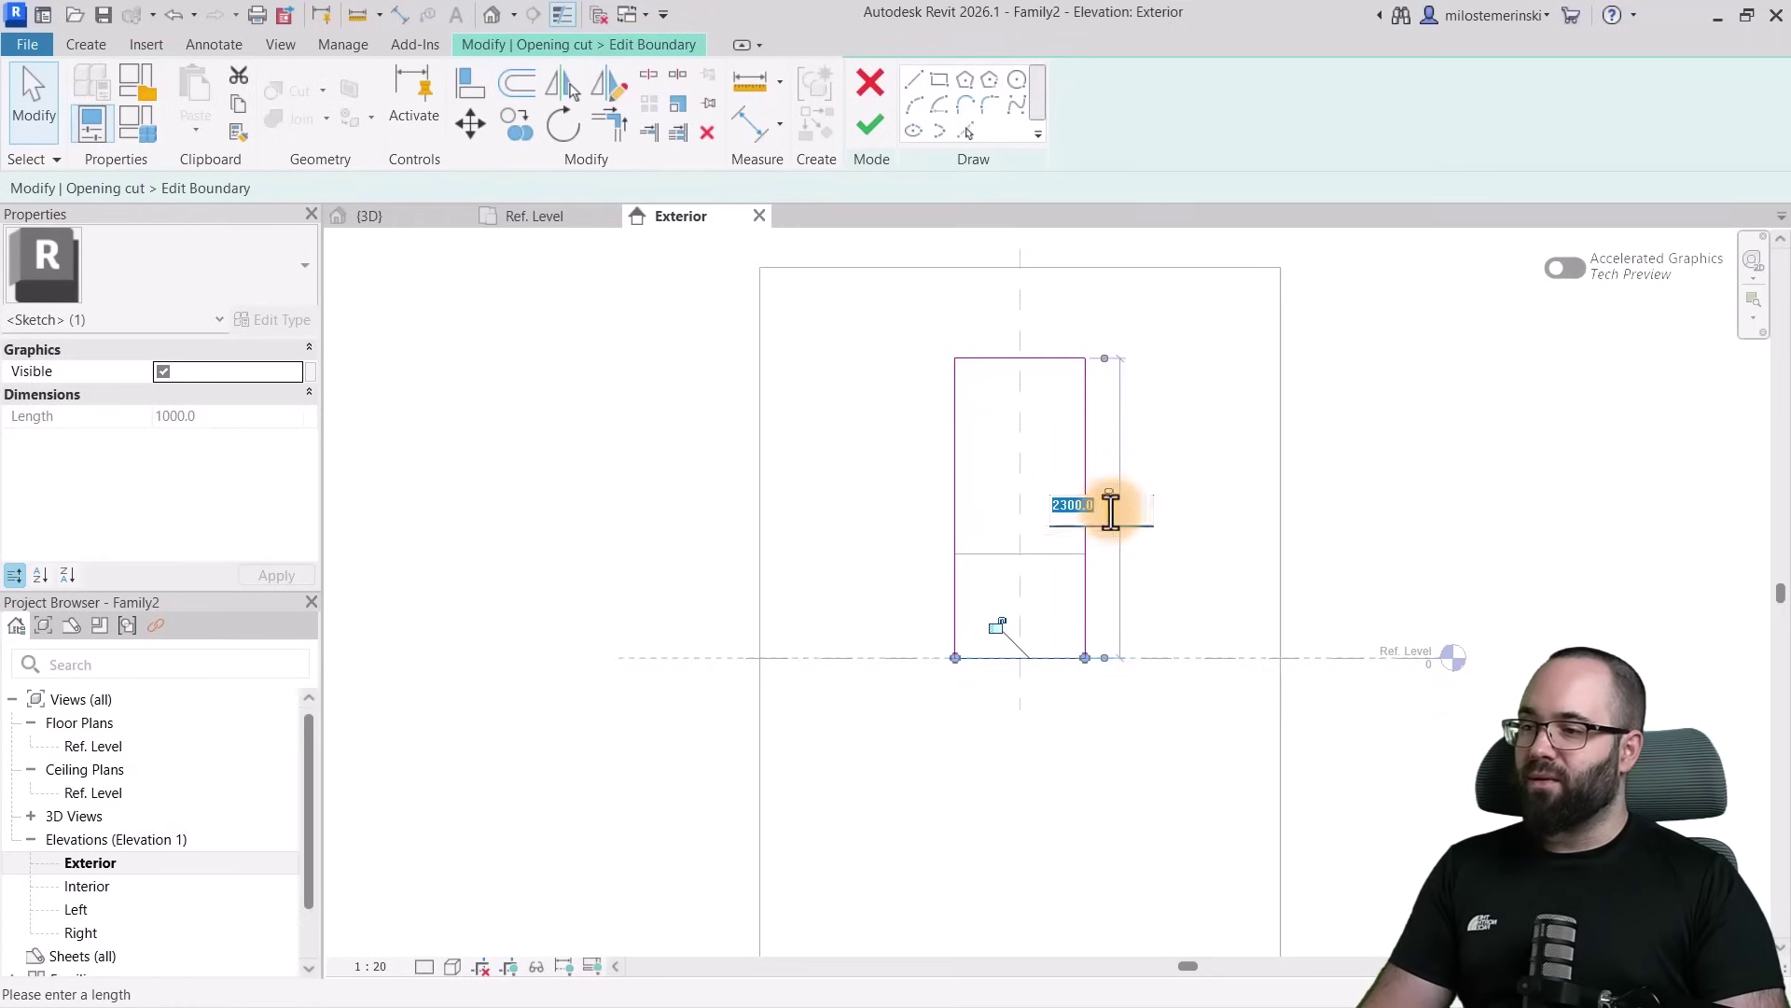
text(2200)
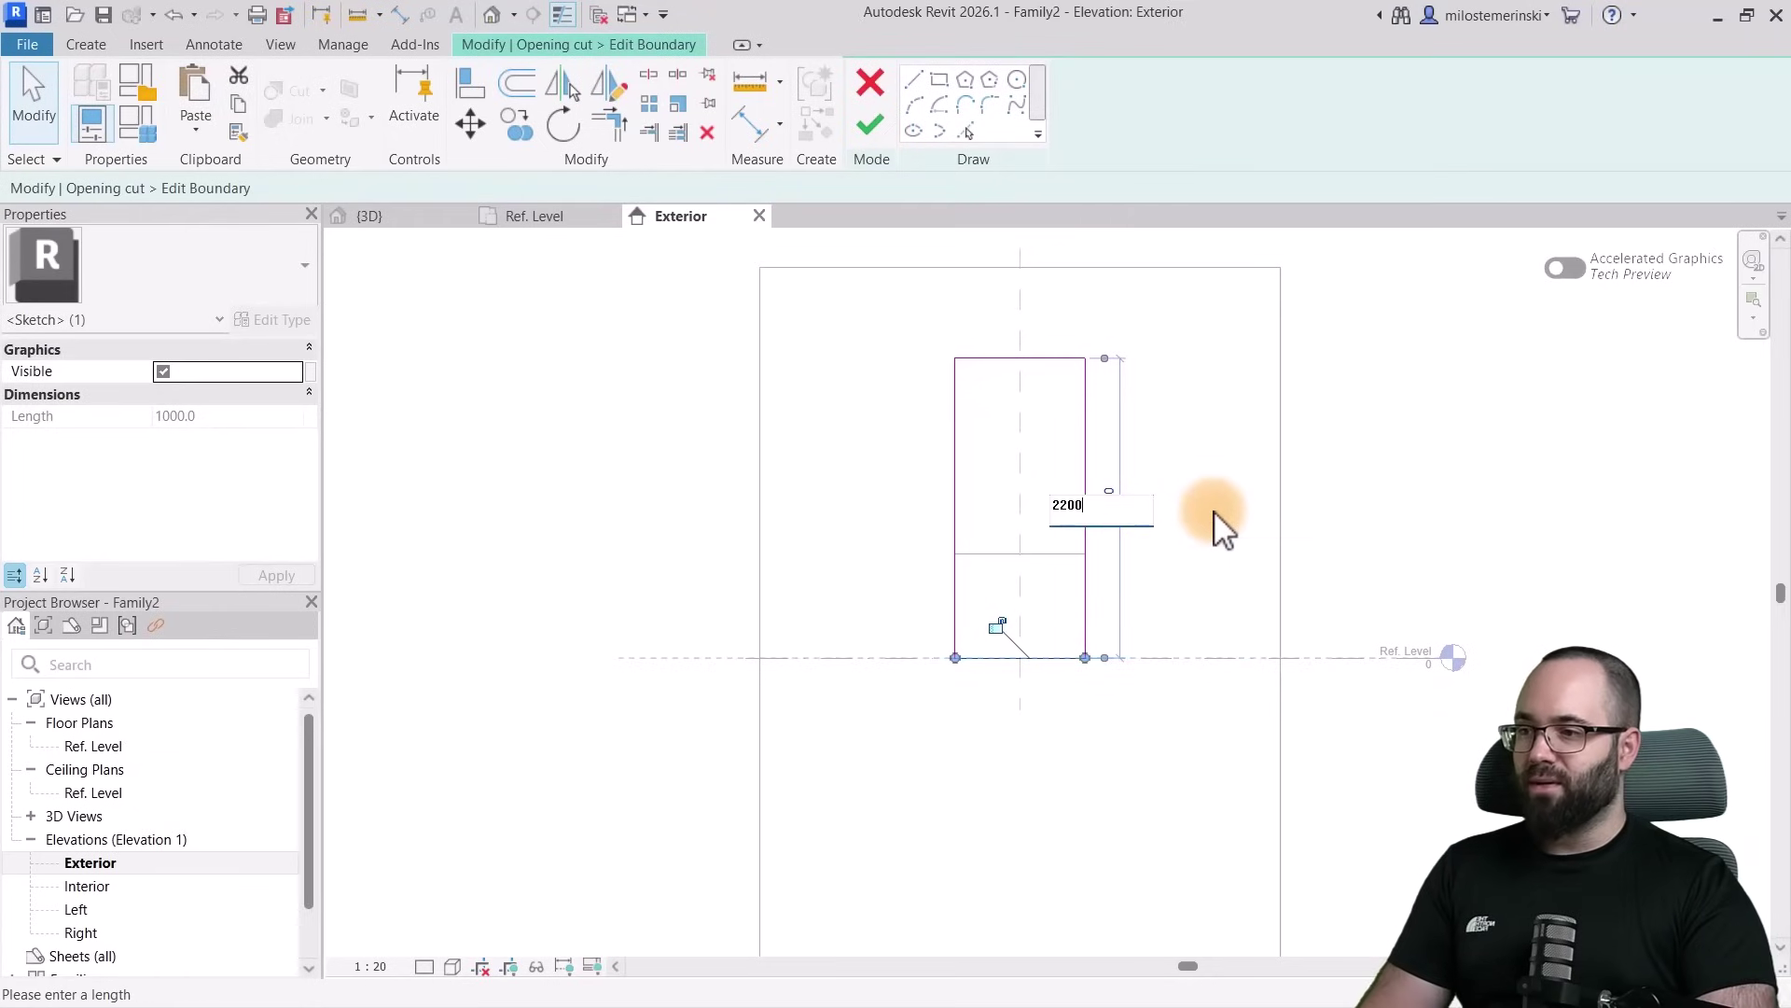
key(Return)
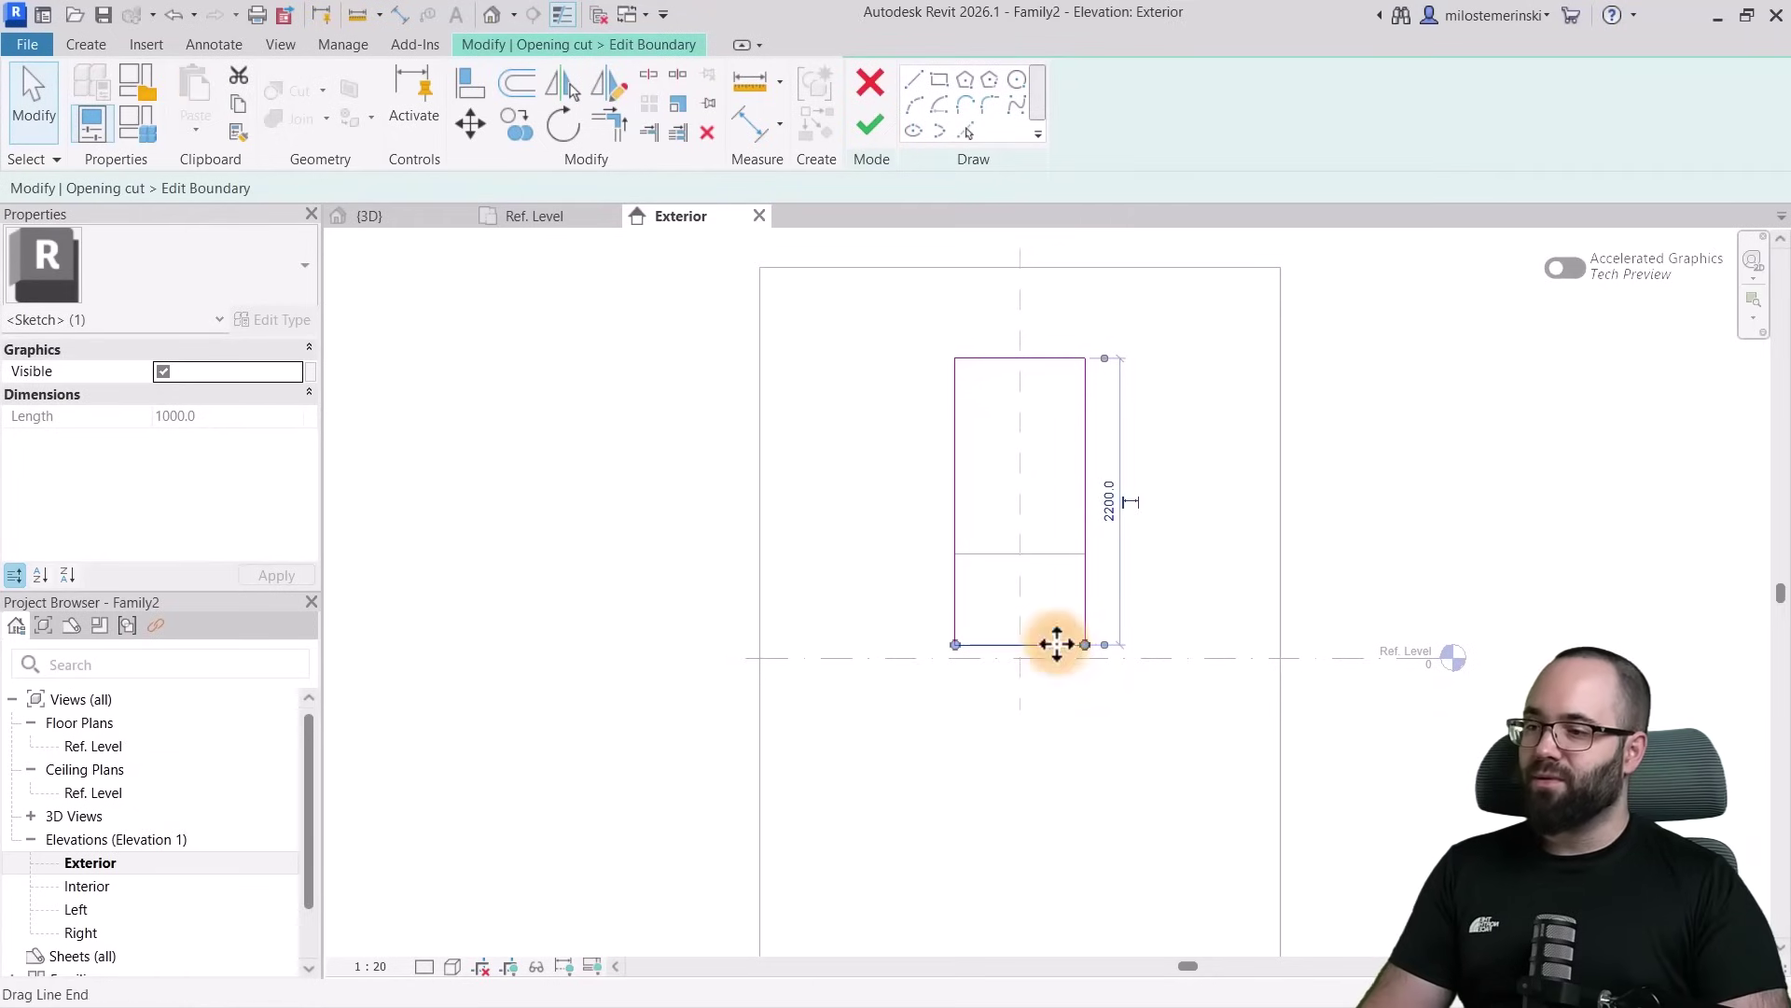
Move the opening sketch's lower edge onto the Ref. Level and set the top edge 2200 mm above it
drag(1047, 645, 1051, 659)
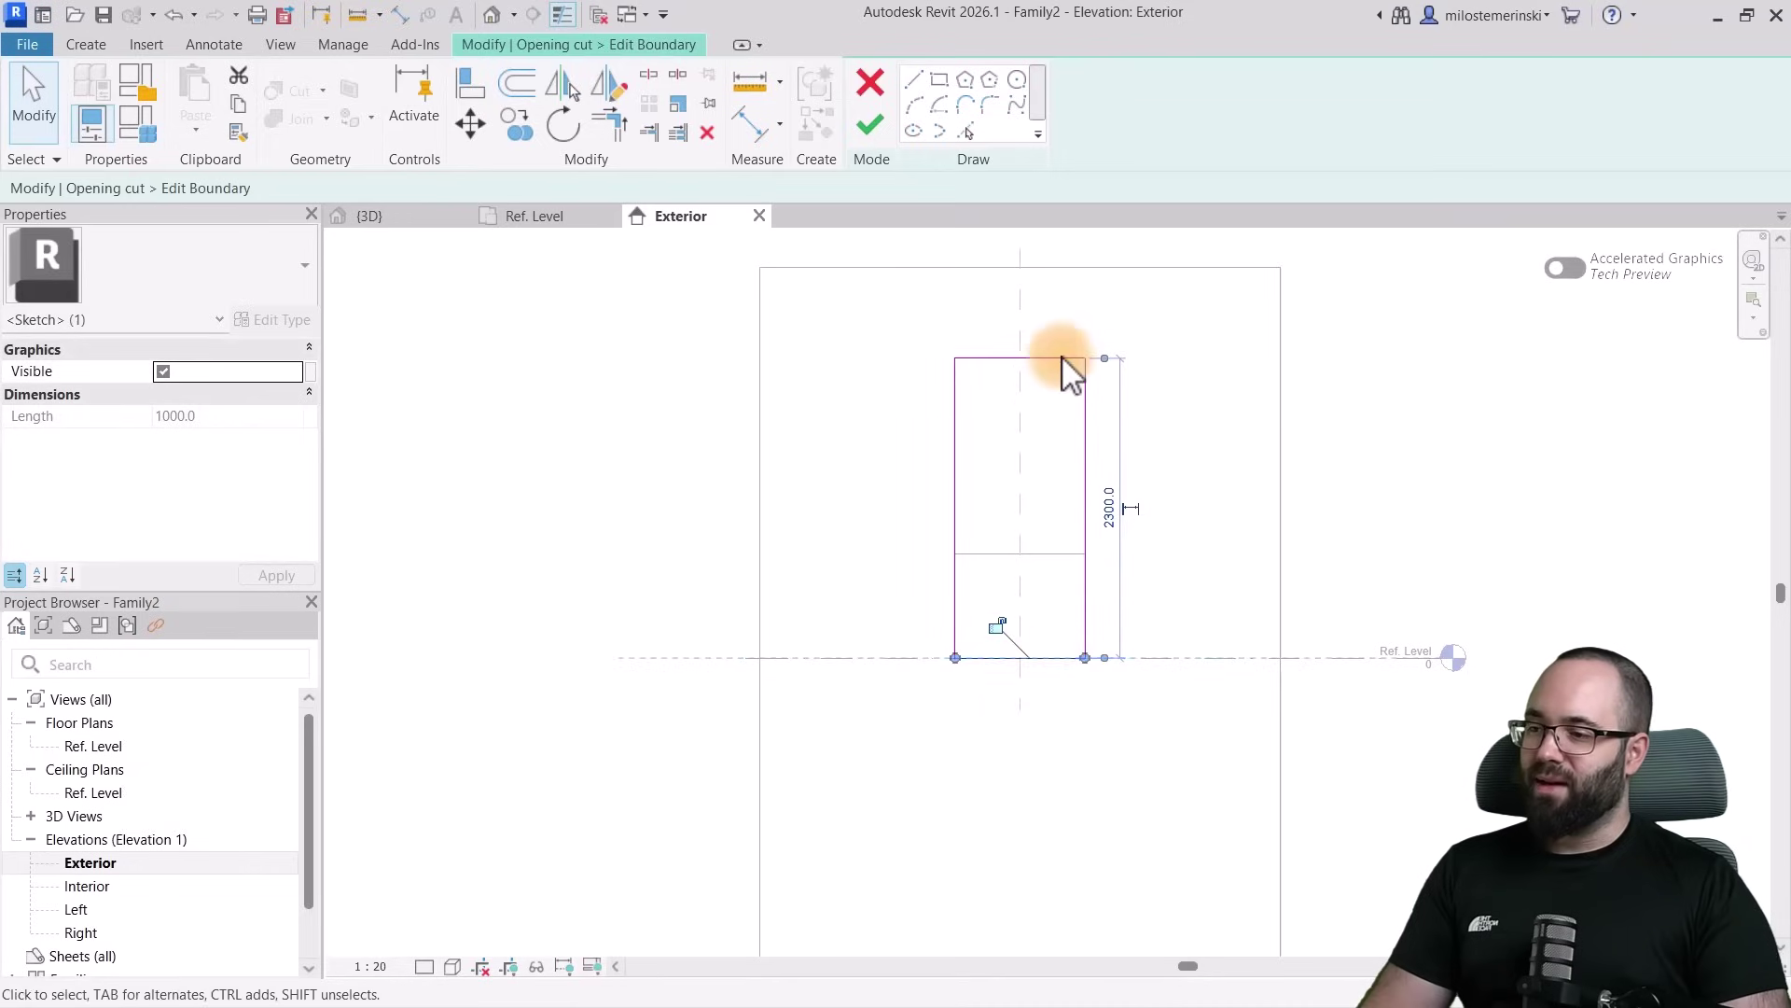
click(1062, 358)
click(912, 504)
text(2200)
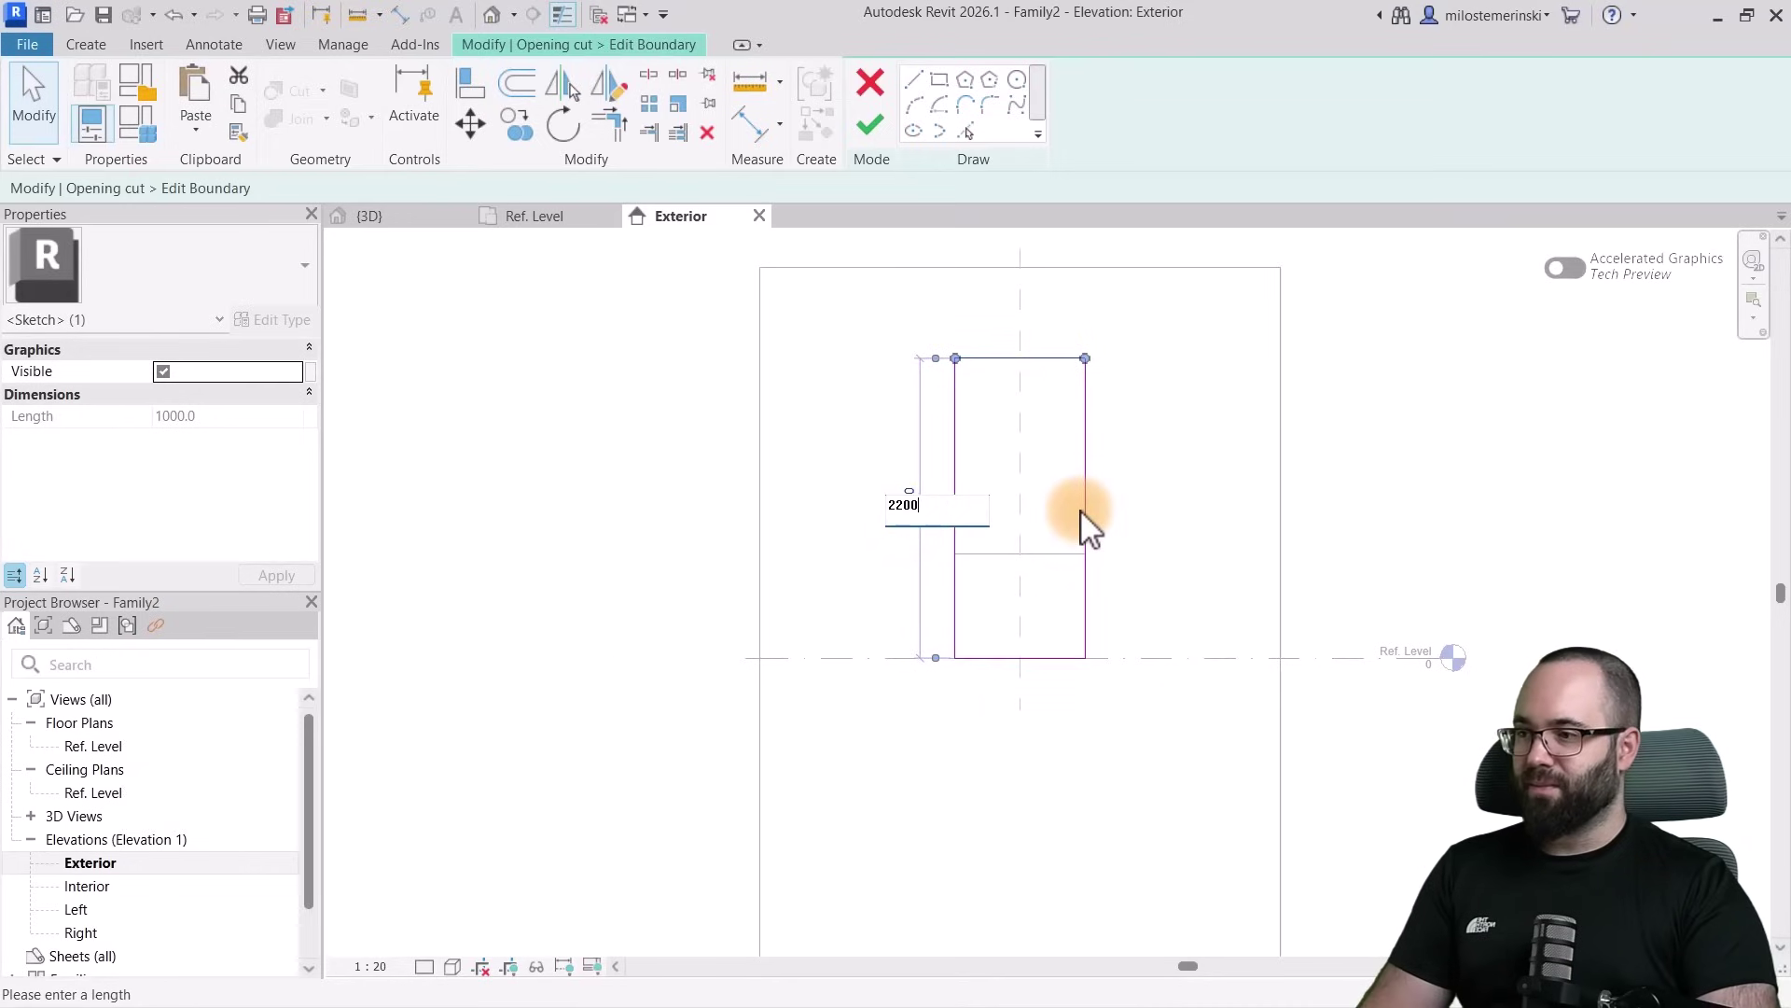
key(Return)
click(1128, 523)
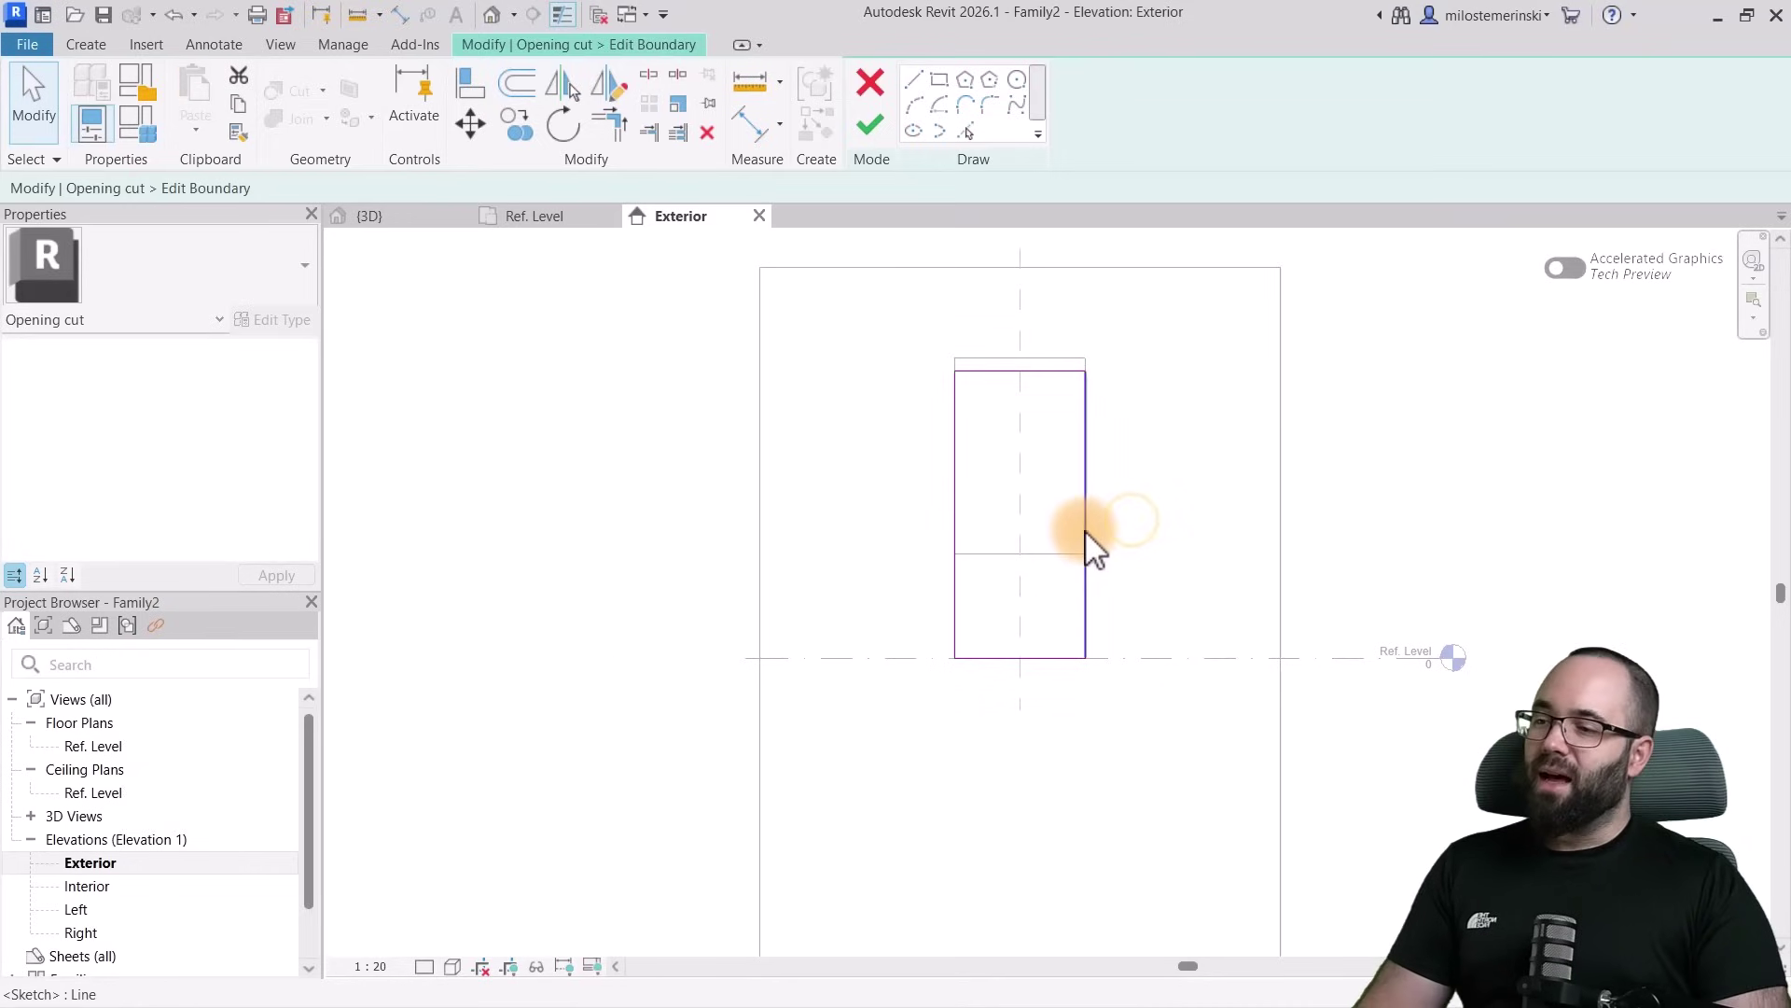
Set the opening sketch's width to 1600 mm by moving its right edge, and delete the leftover dimension below it
click(1086, 541)
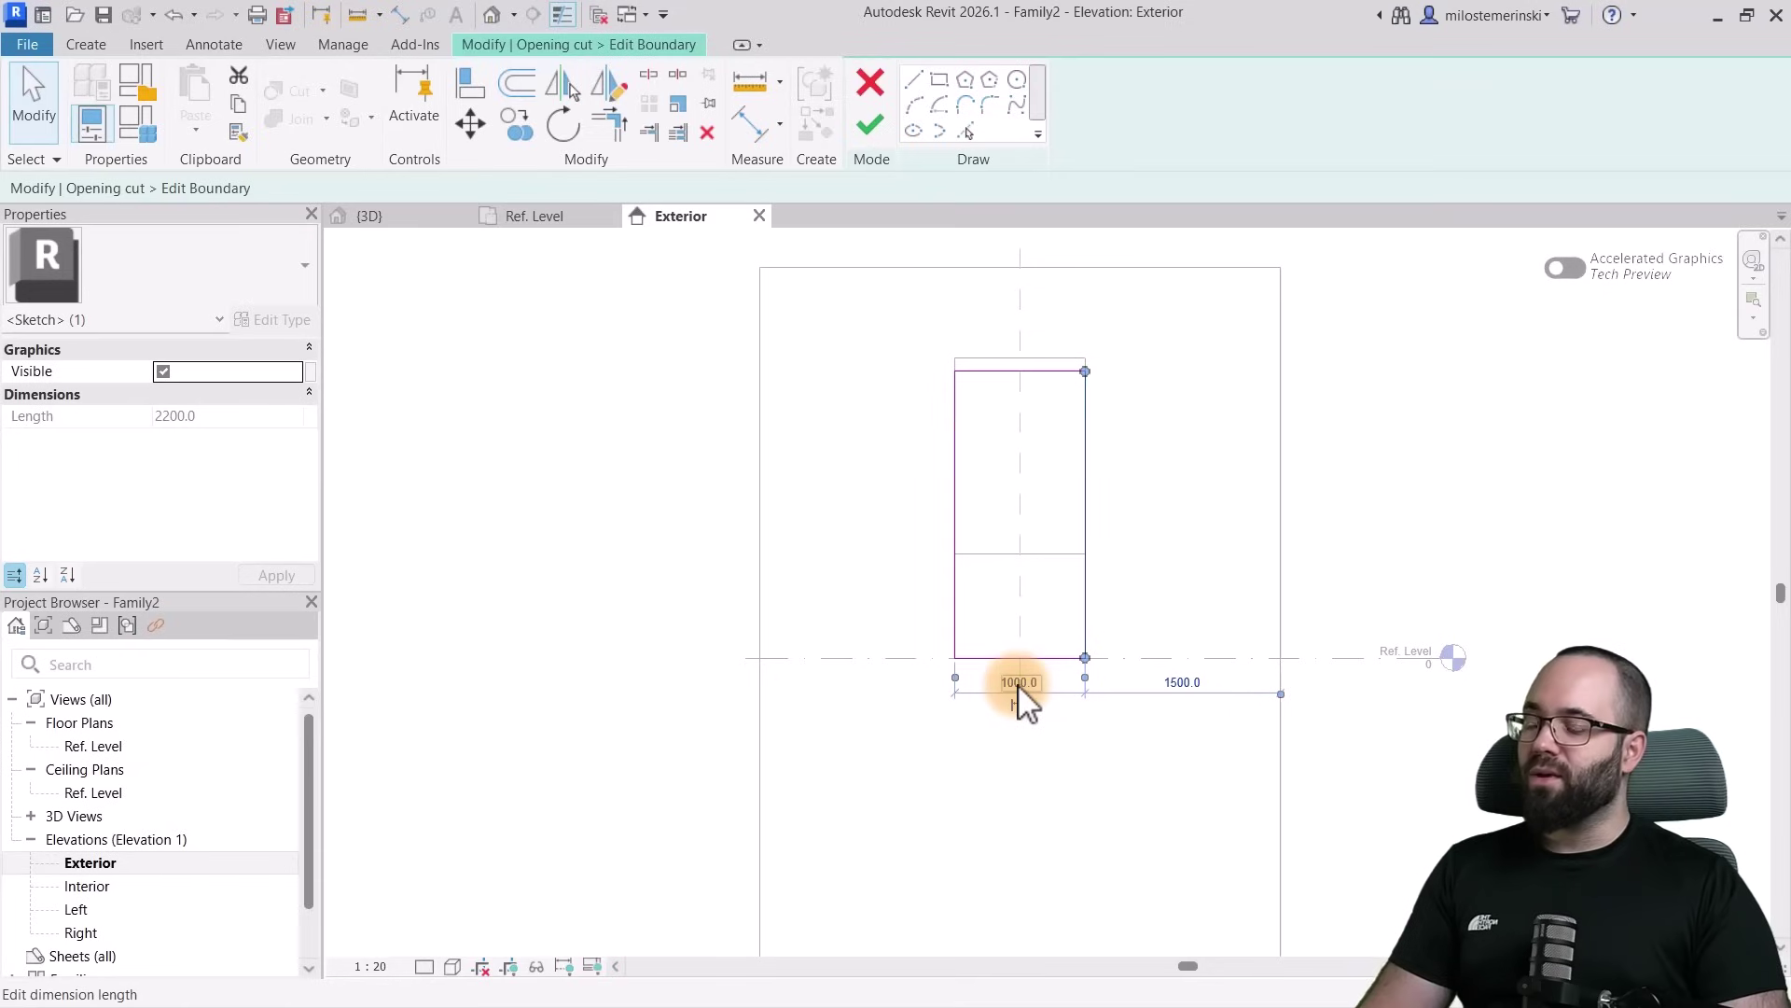
click(1019, 702)
click(1021, 681)
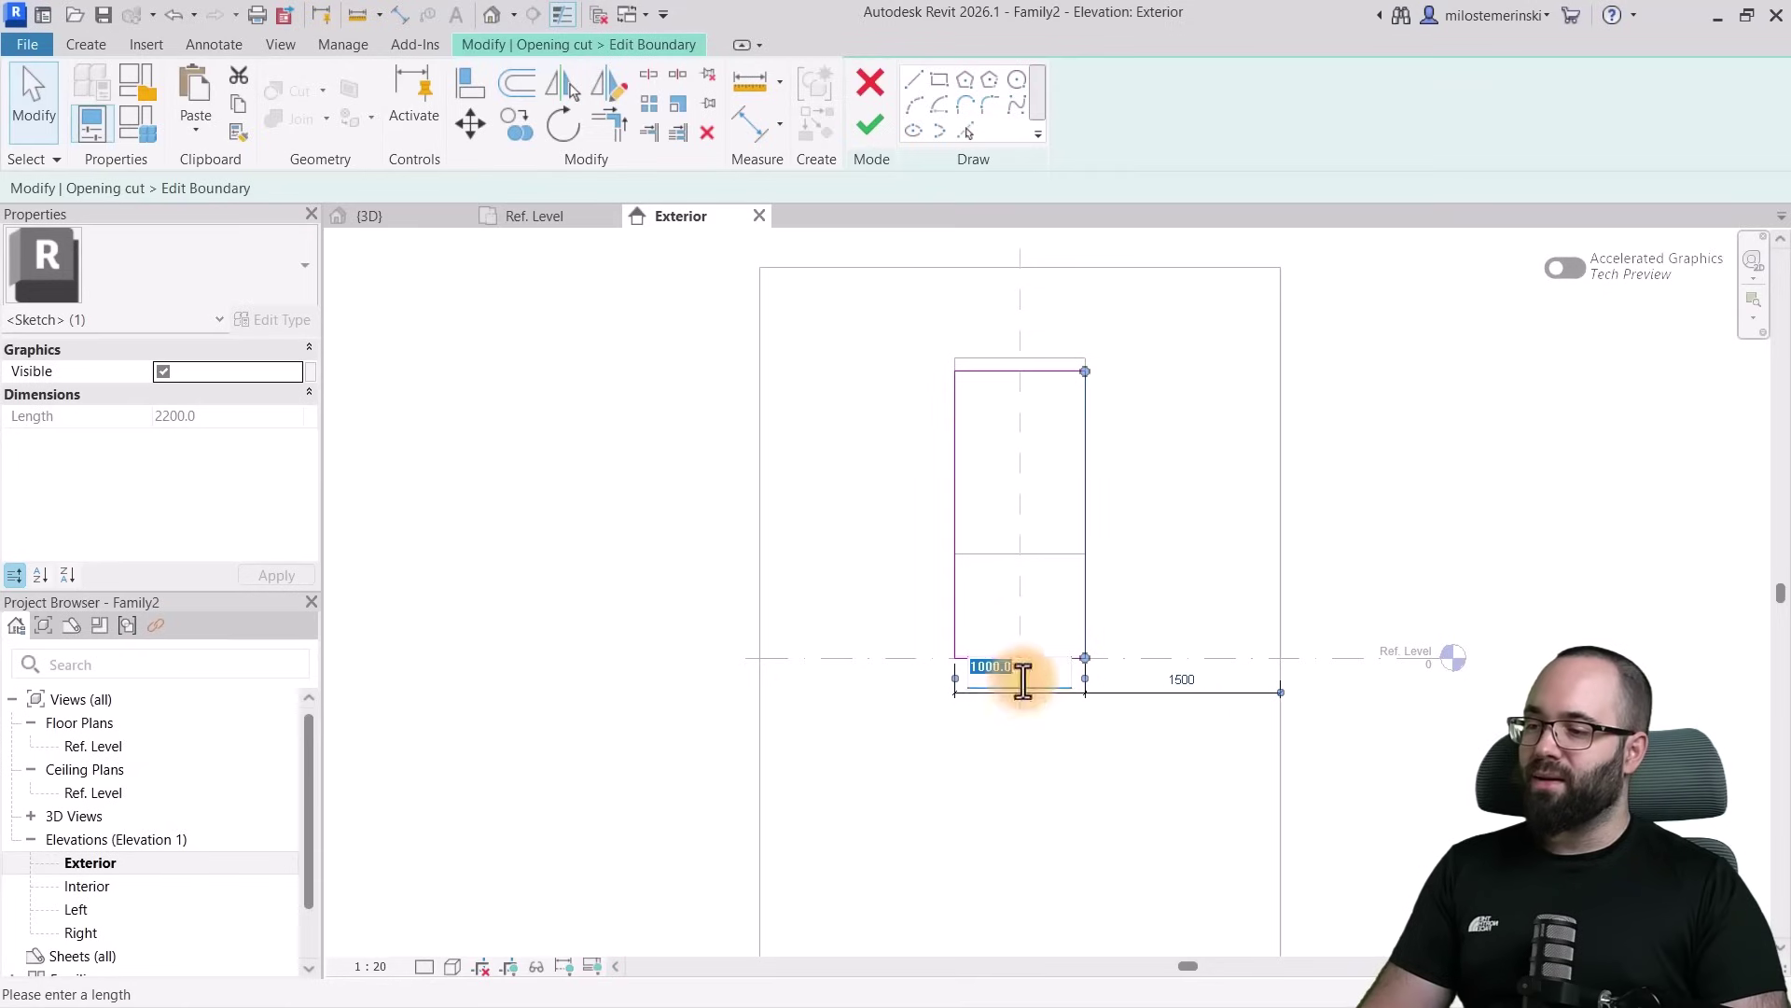
text(160)
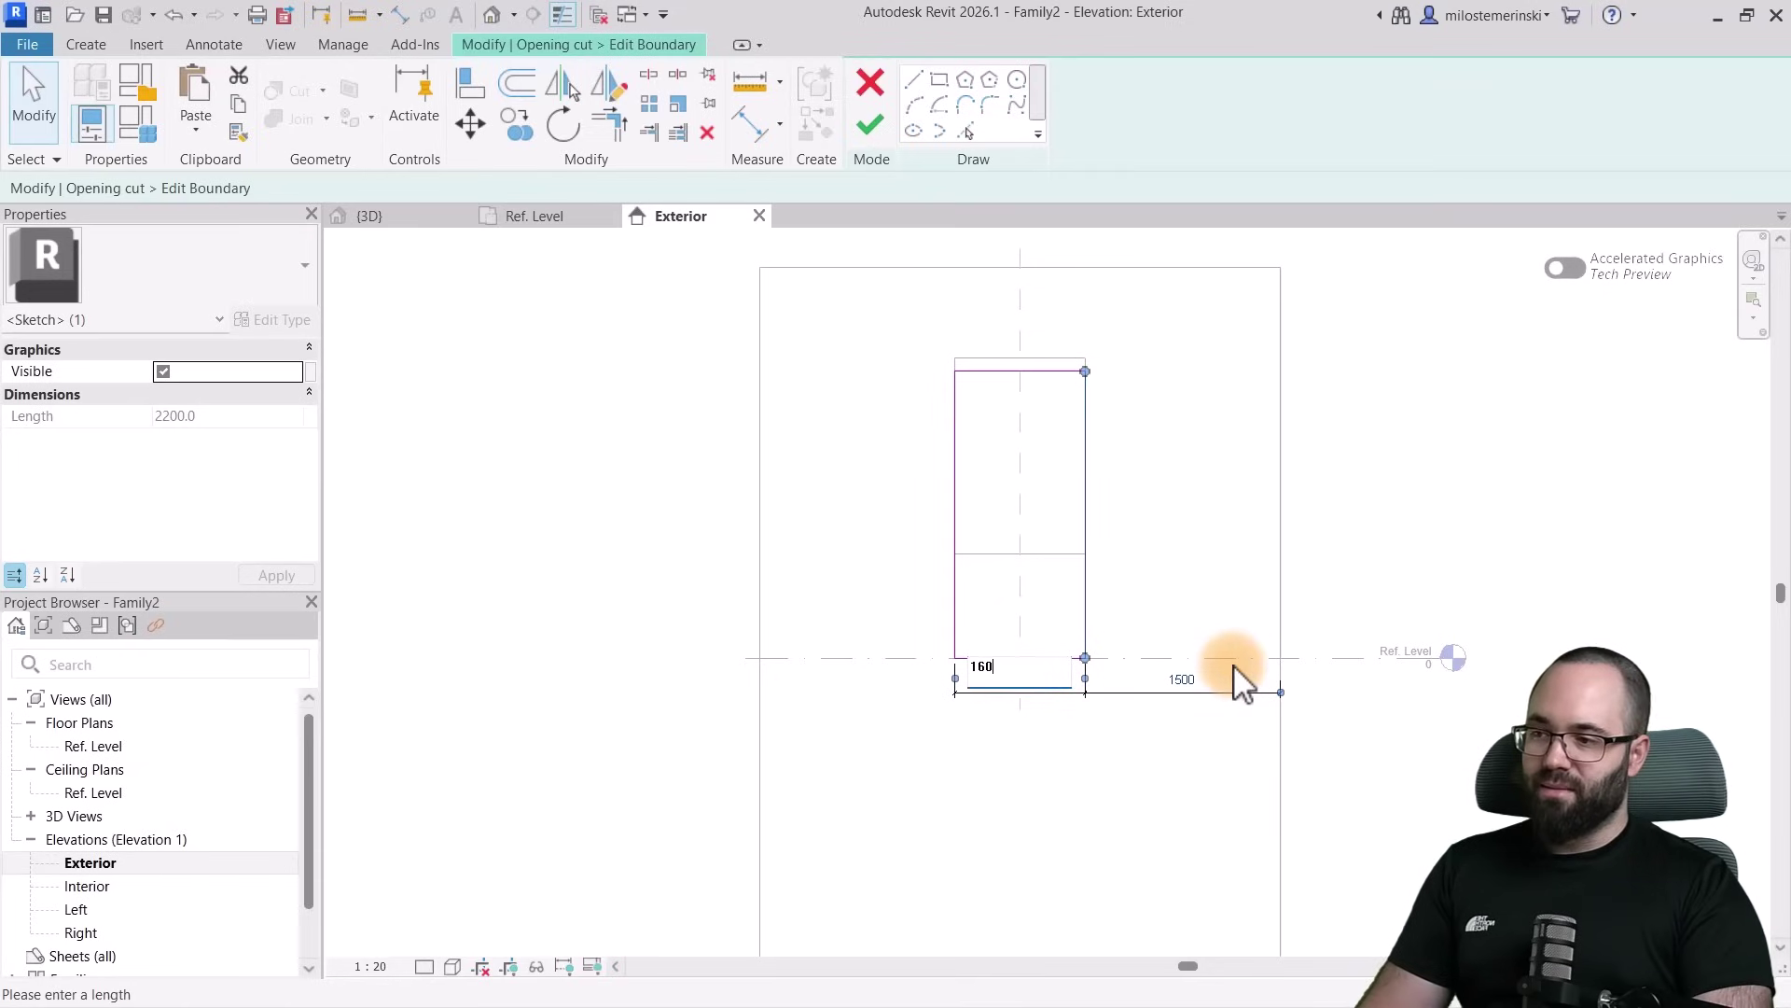
text(0)
key(Return)
click(1240, 601)
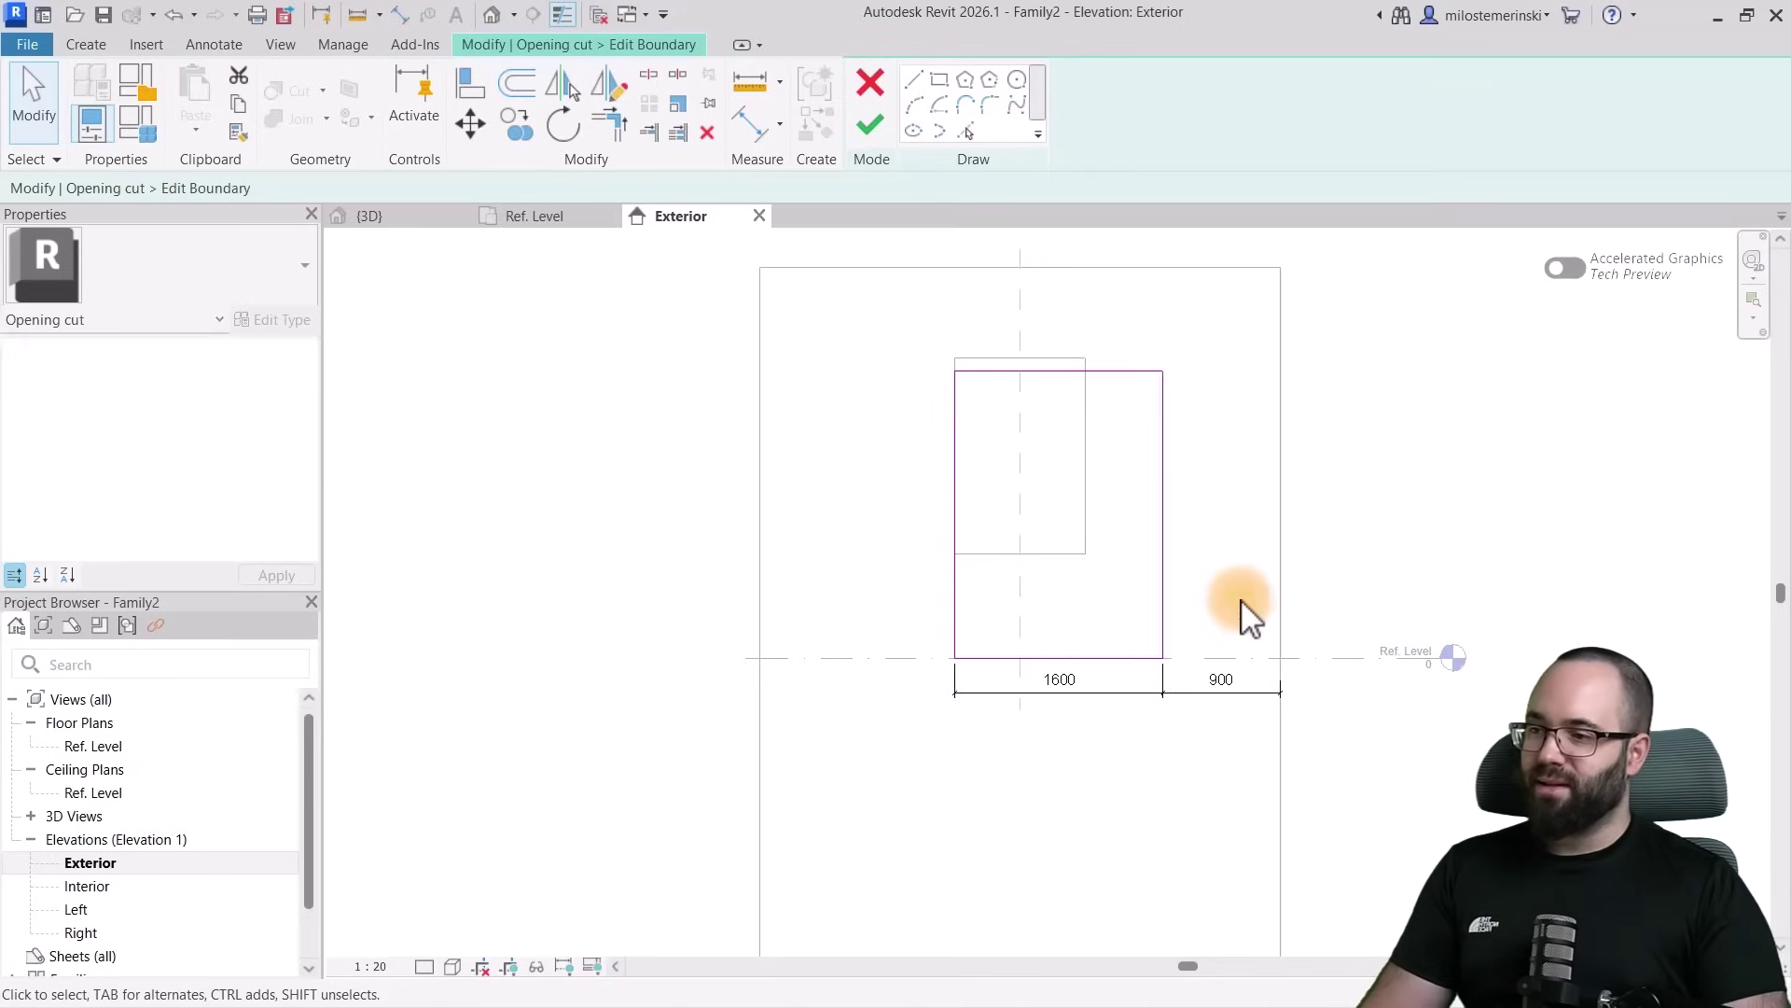
click(1100, 711)
key(Delete)
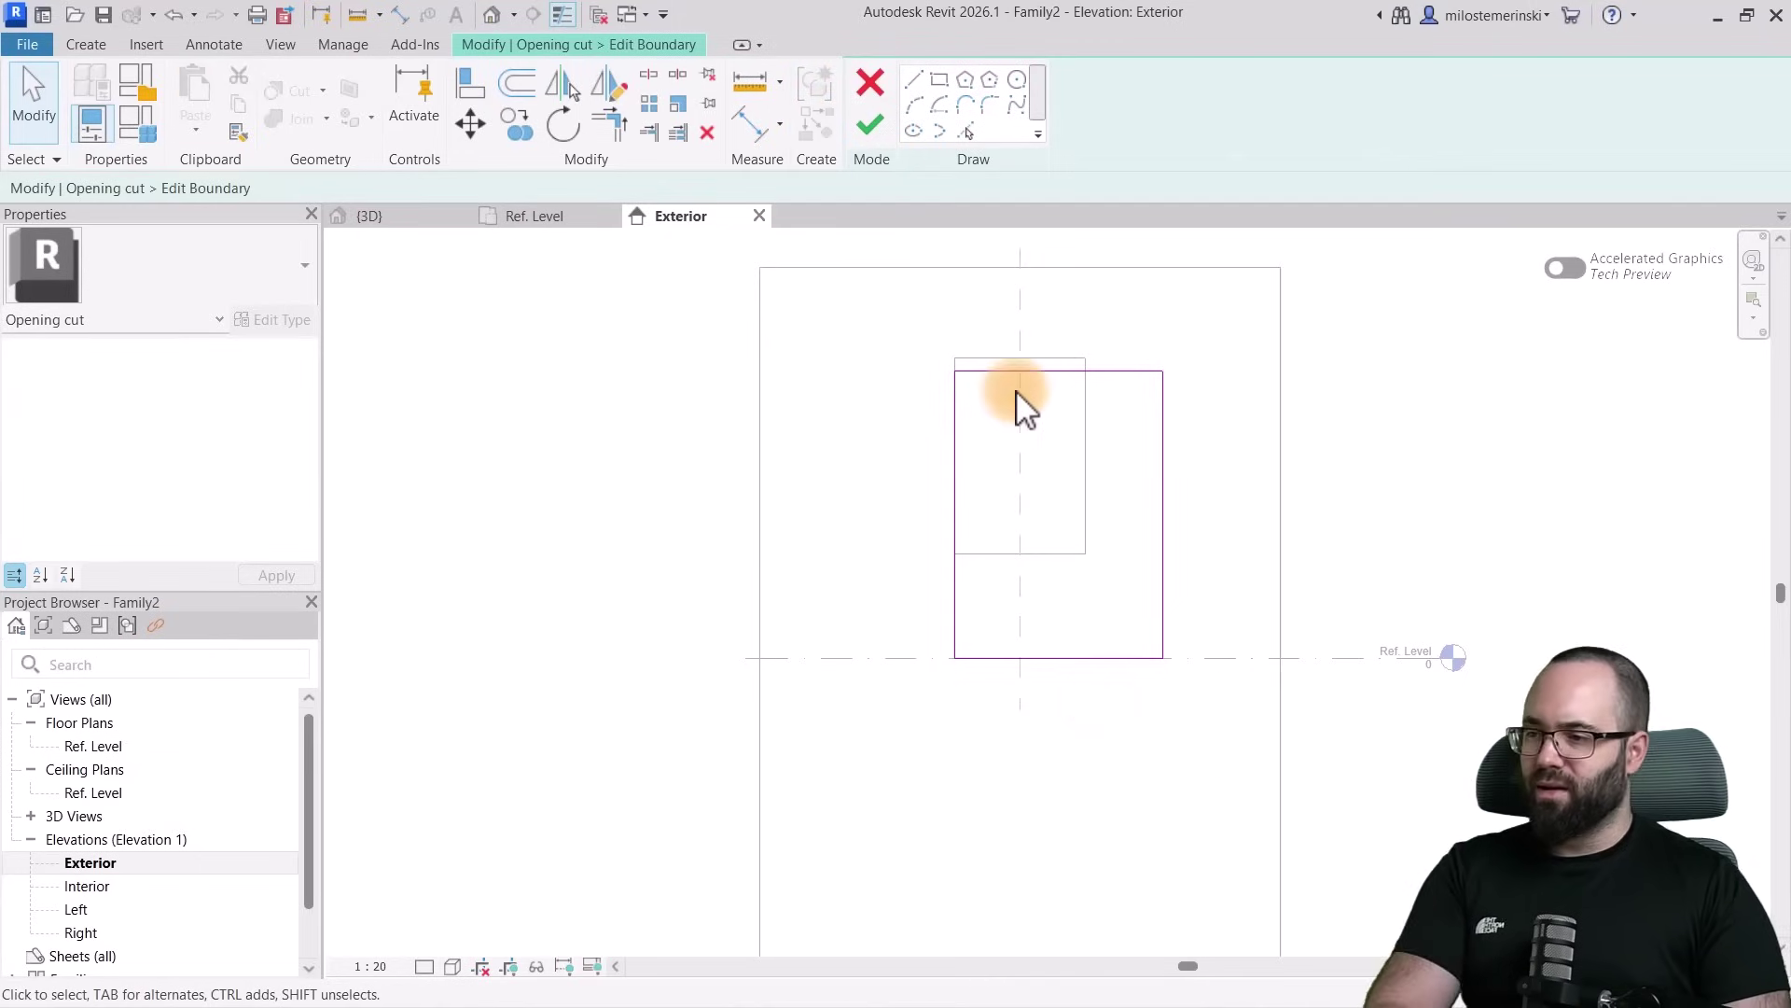
Shift all four lines of the opening rectangle slightly to the left
drag(950, 411, 1188, 746)
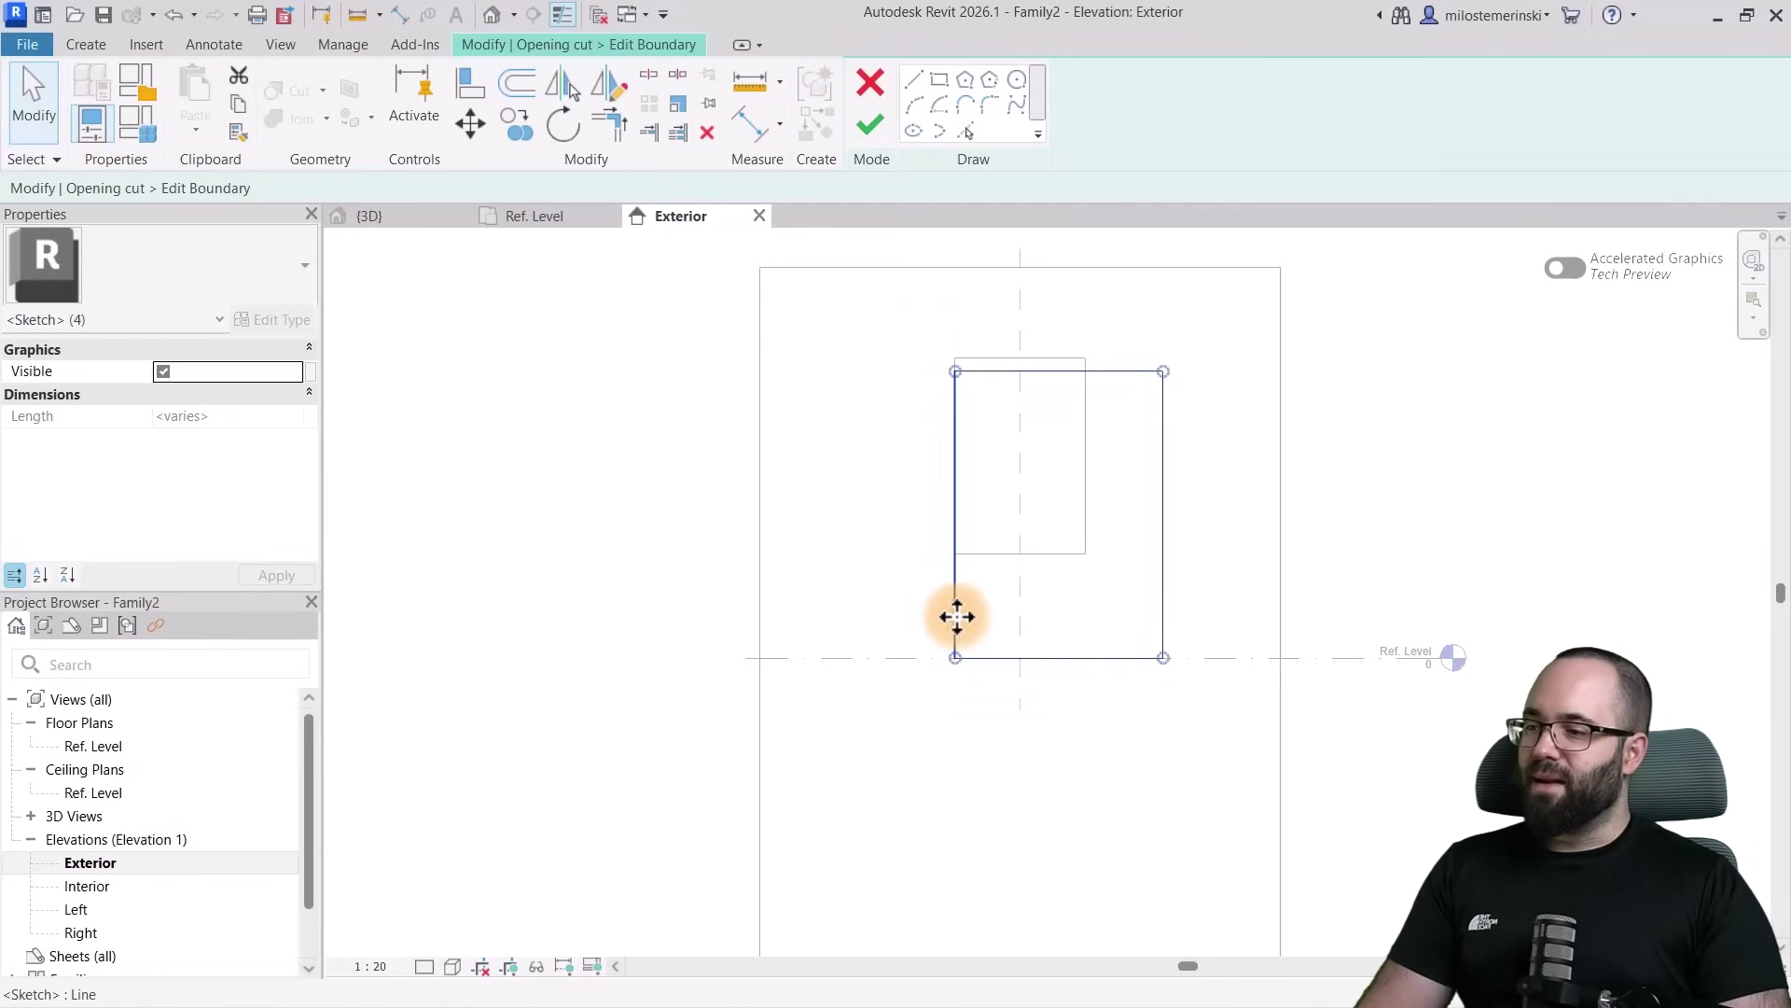
mouse_move(955, 612)
mouse_down()
mouse_move(1013, 616)
mouse_move(952, 615)
mouse_up()
click(1070, 752)
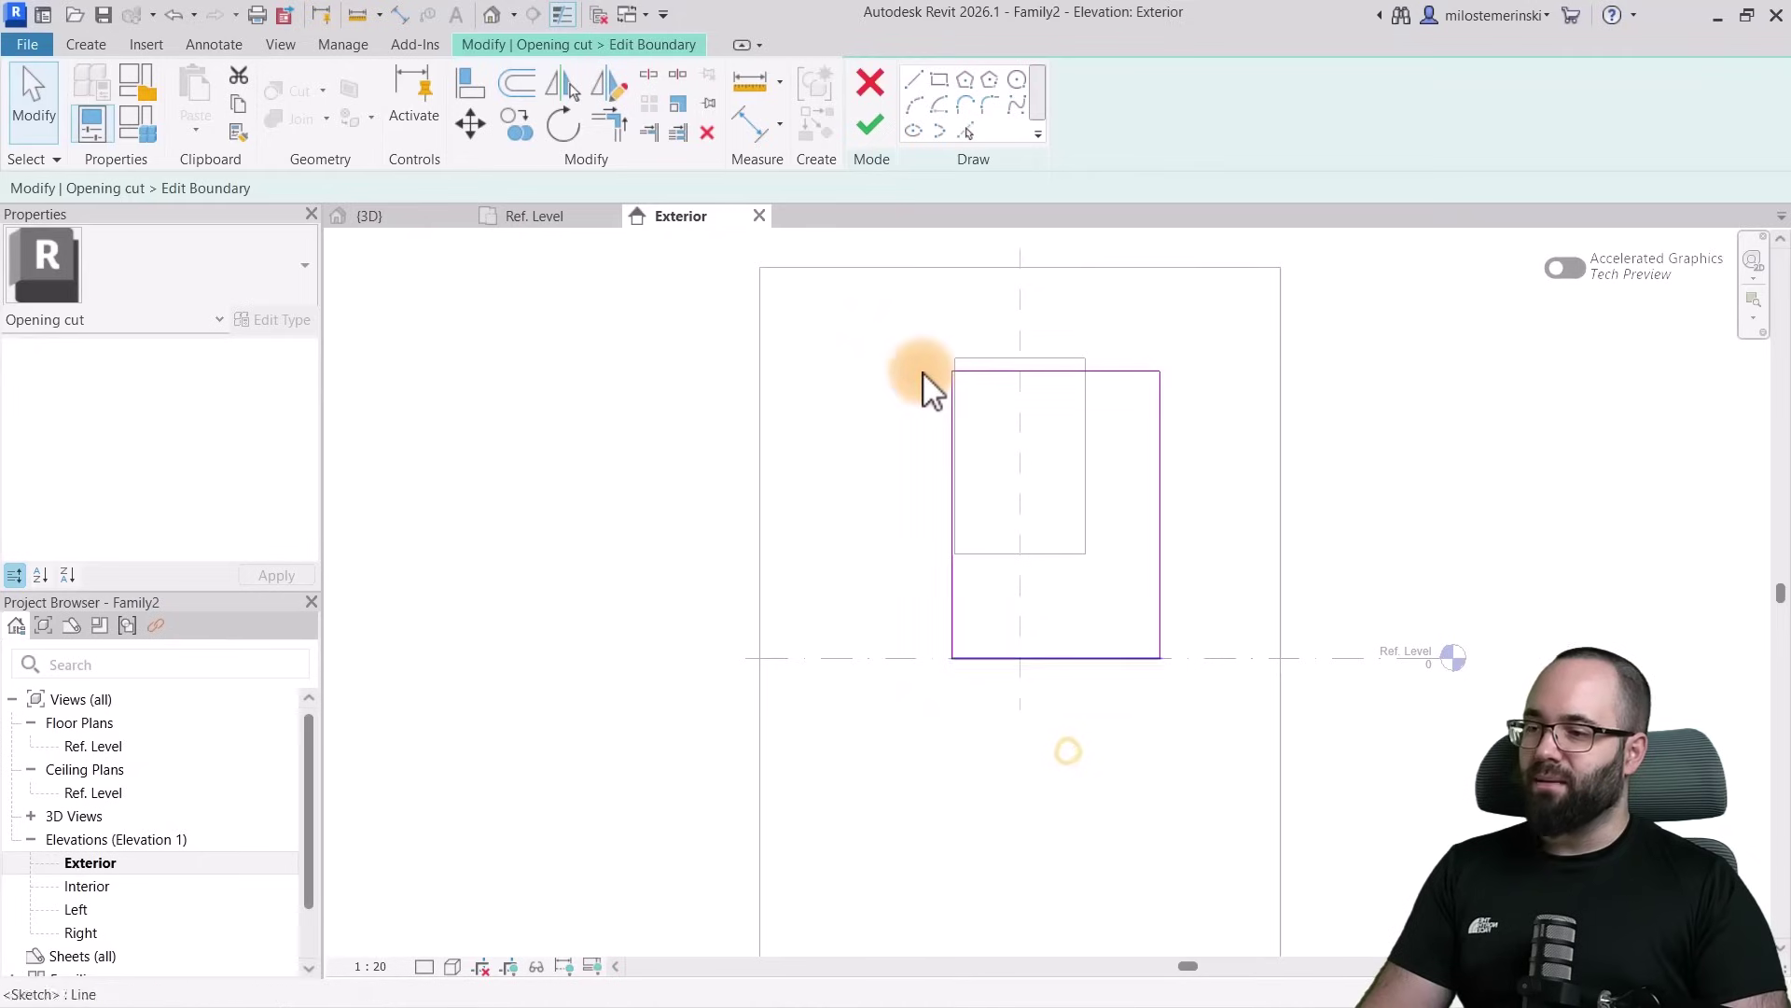
Copy the opening rectangle downward so the copy's top-right corner meets the midpoint of the original's lower edge
drag(888, 329, 1248, 771)
click(519, 123)
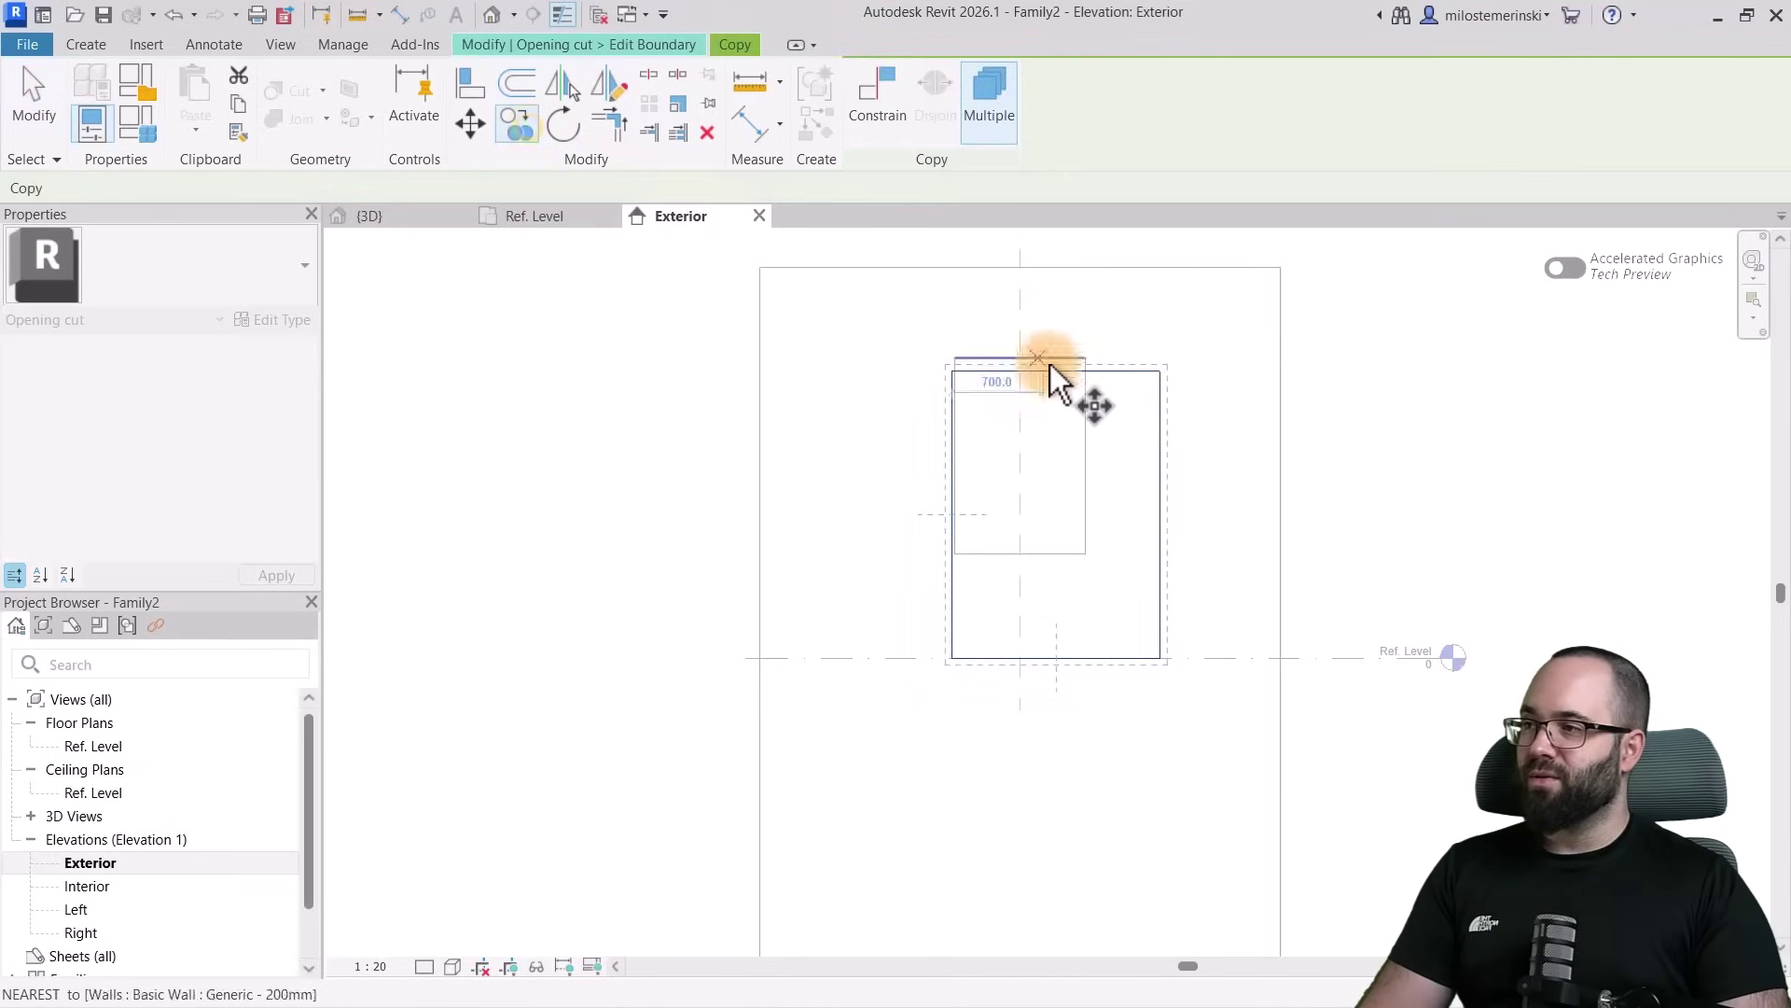
click(1161, 372)
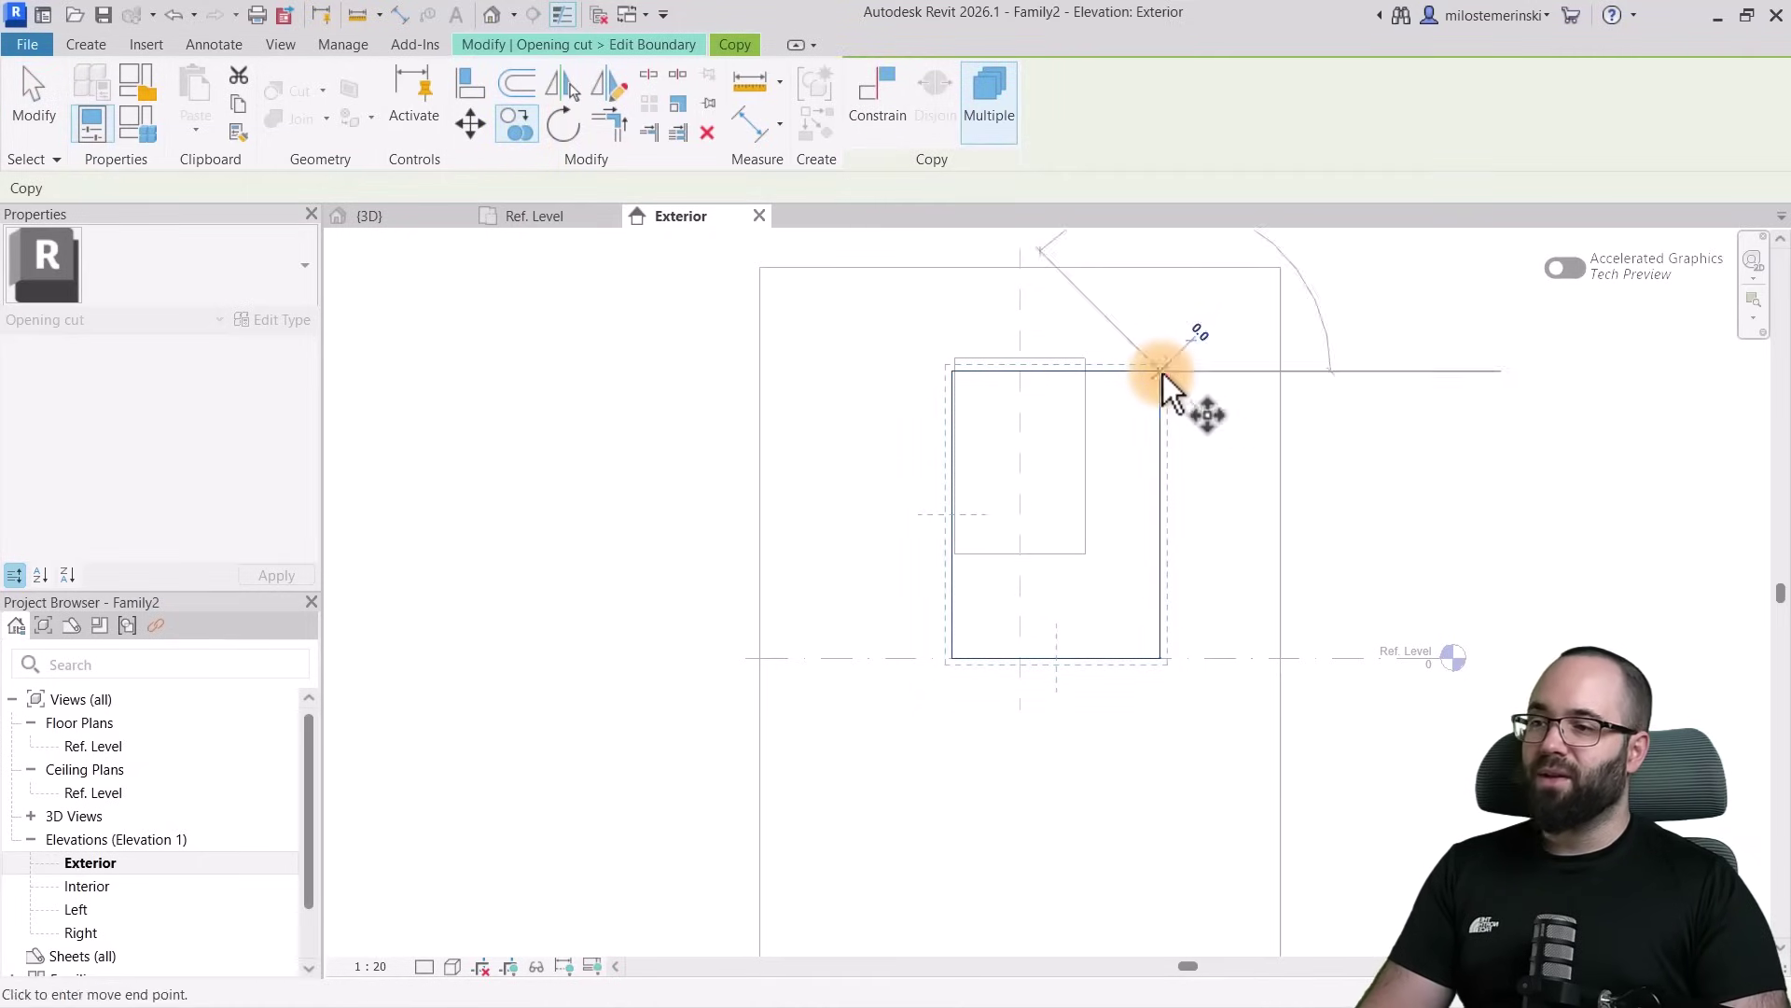
click(1060, 660)
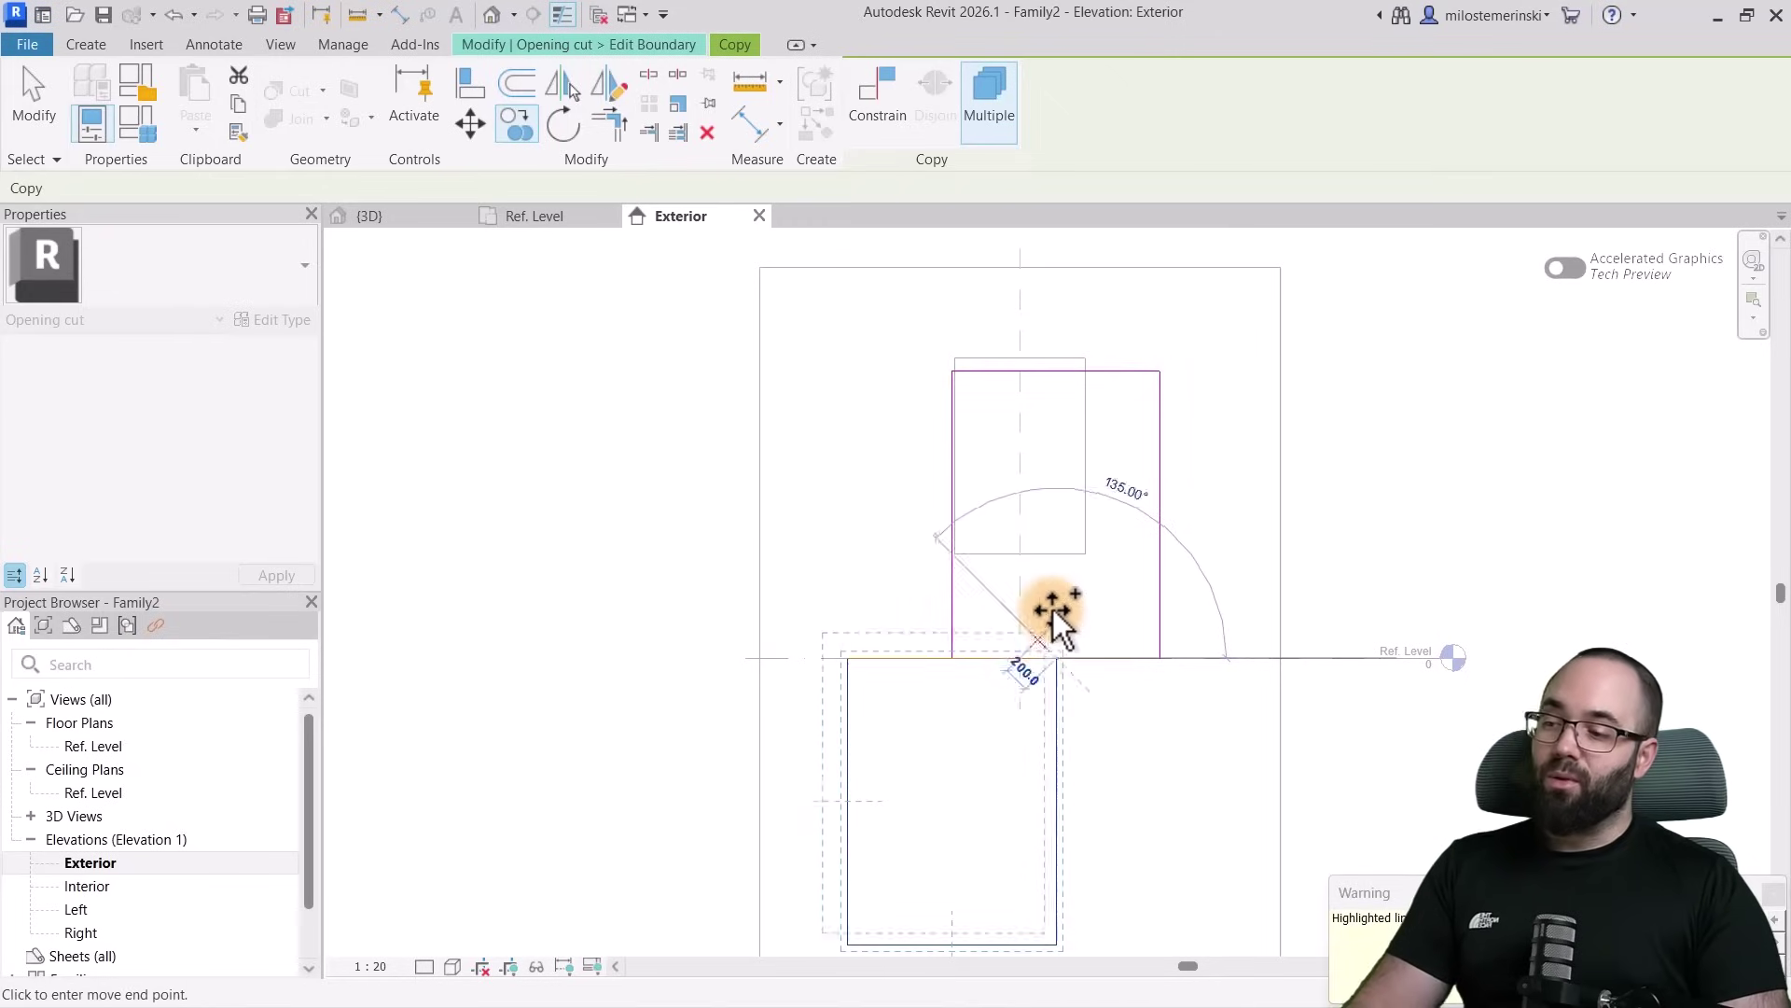
scroll(1066, 486, down, 2)
scroll(1095, 686, up, 2)
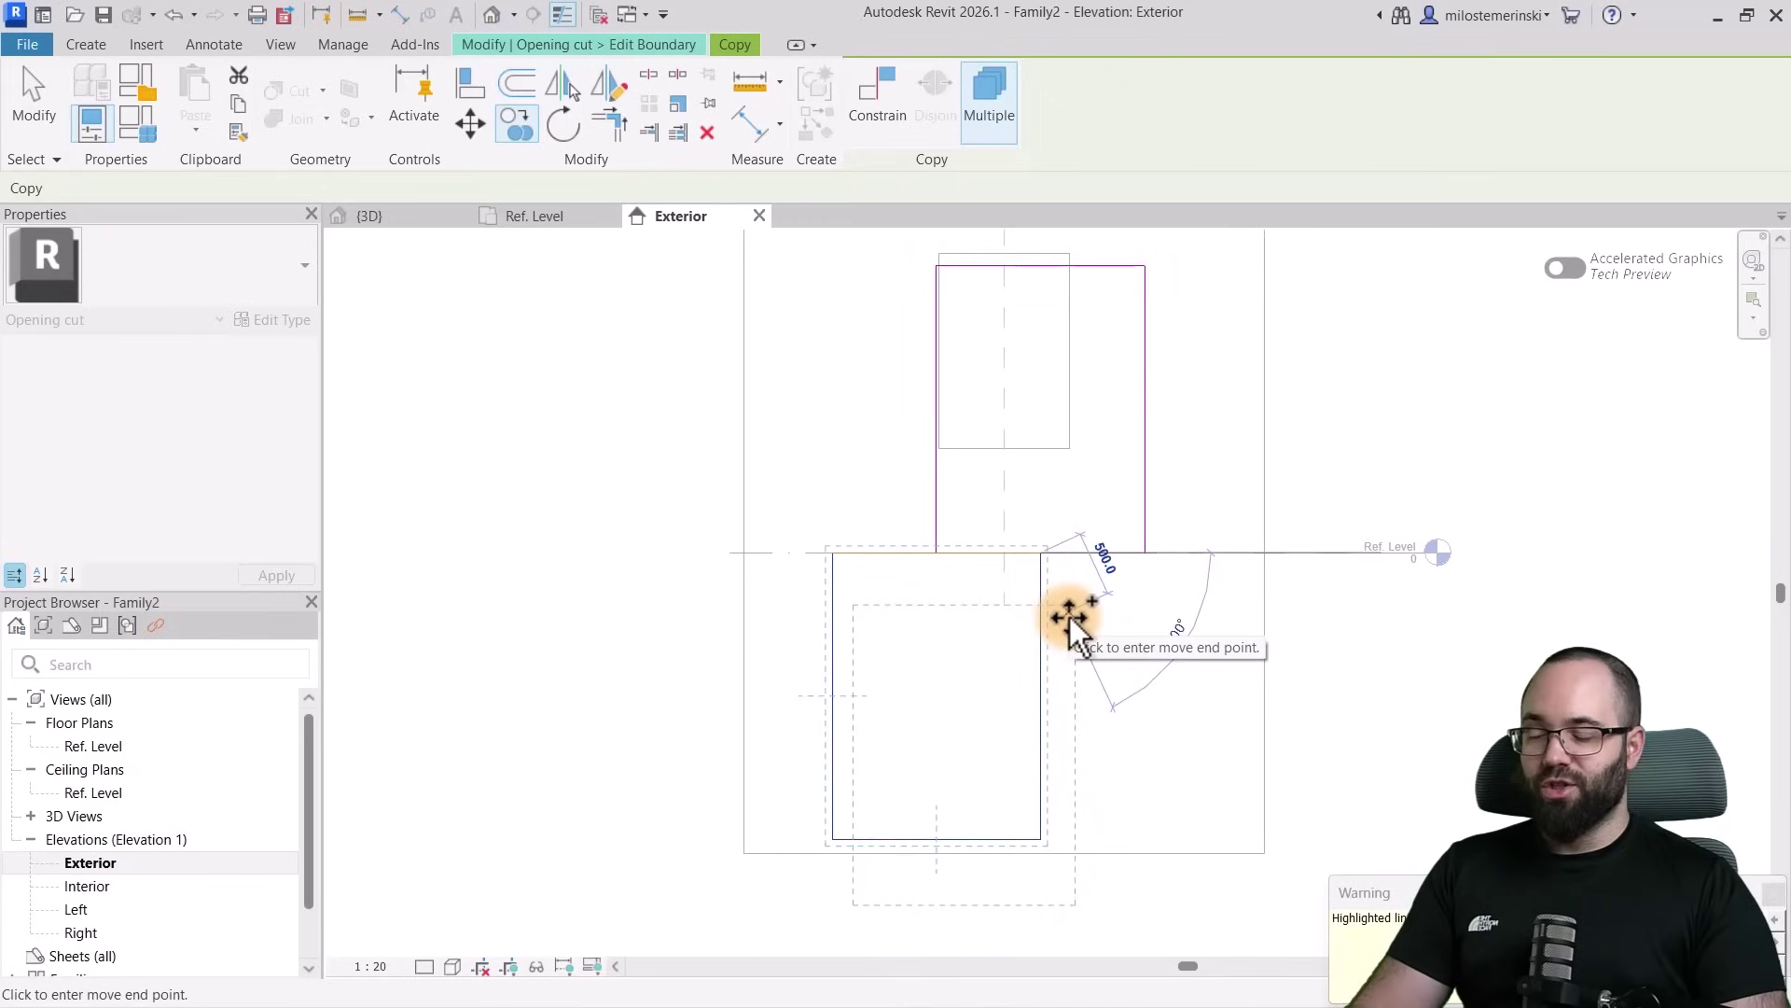
key(Escape)
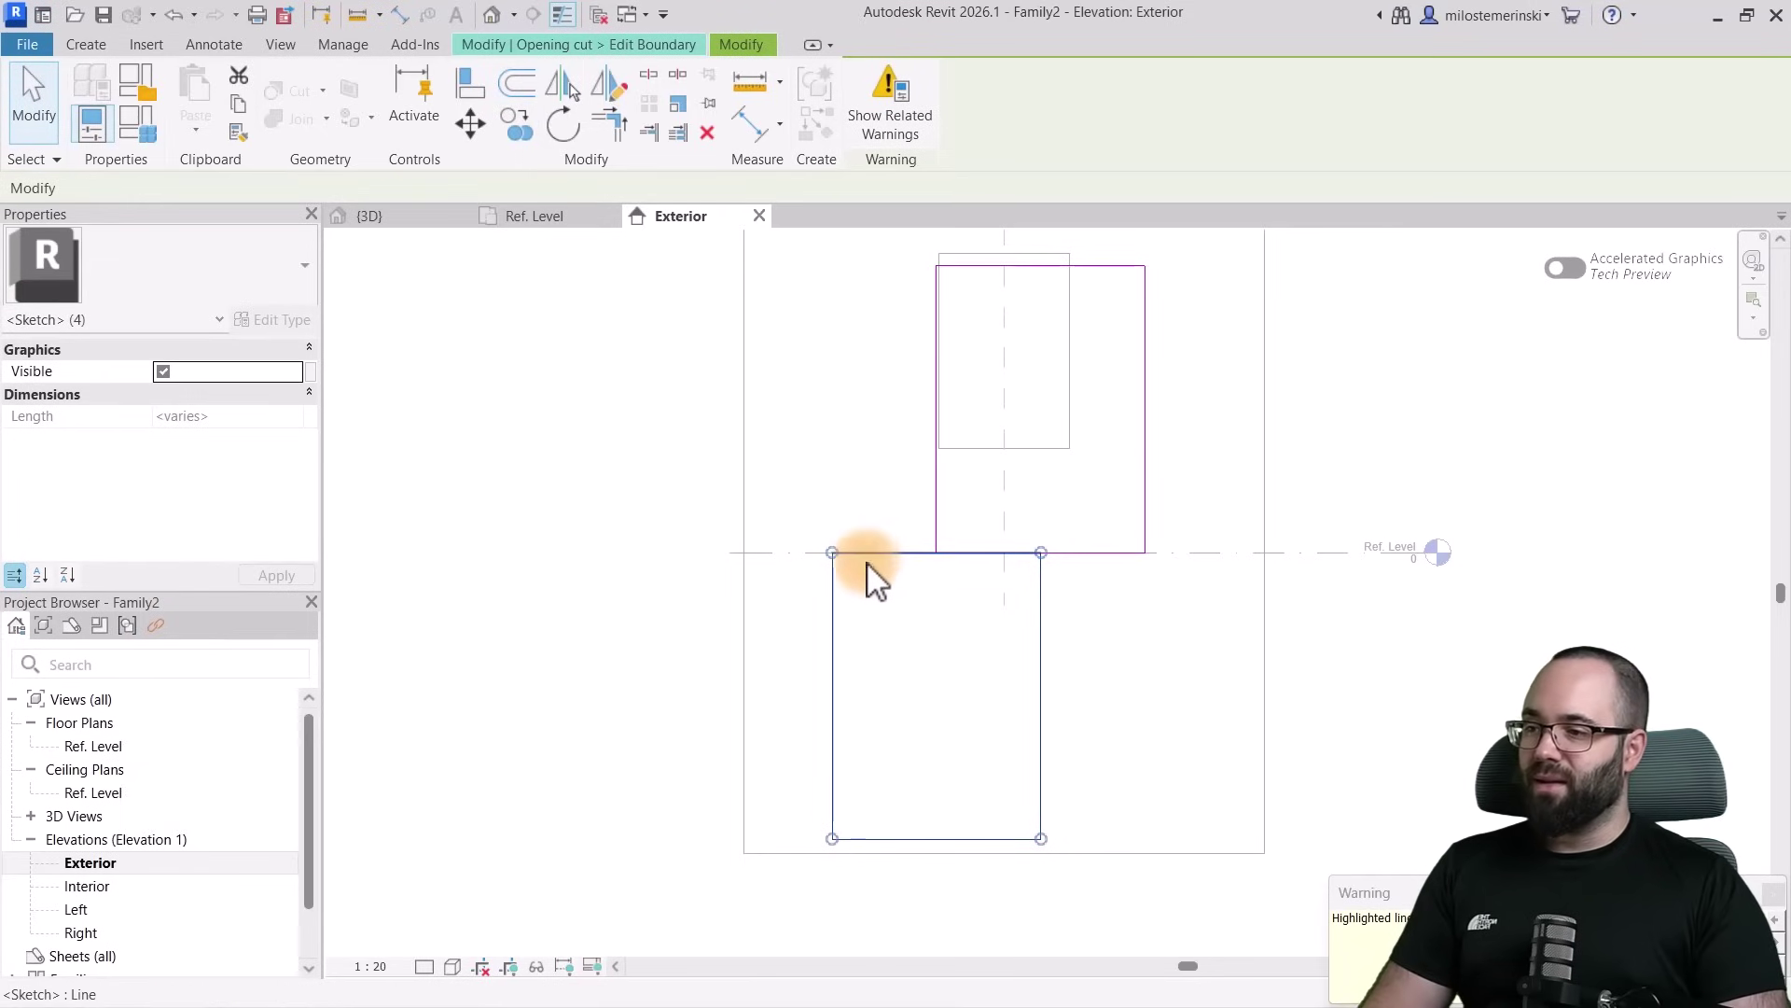
Move the copied rectangle 300 mm straight down, away from the Ref. Level
click(470, 123)
click(858, 403)
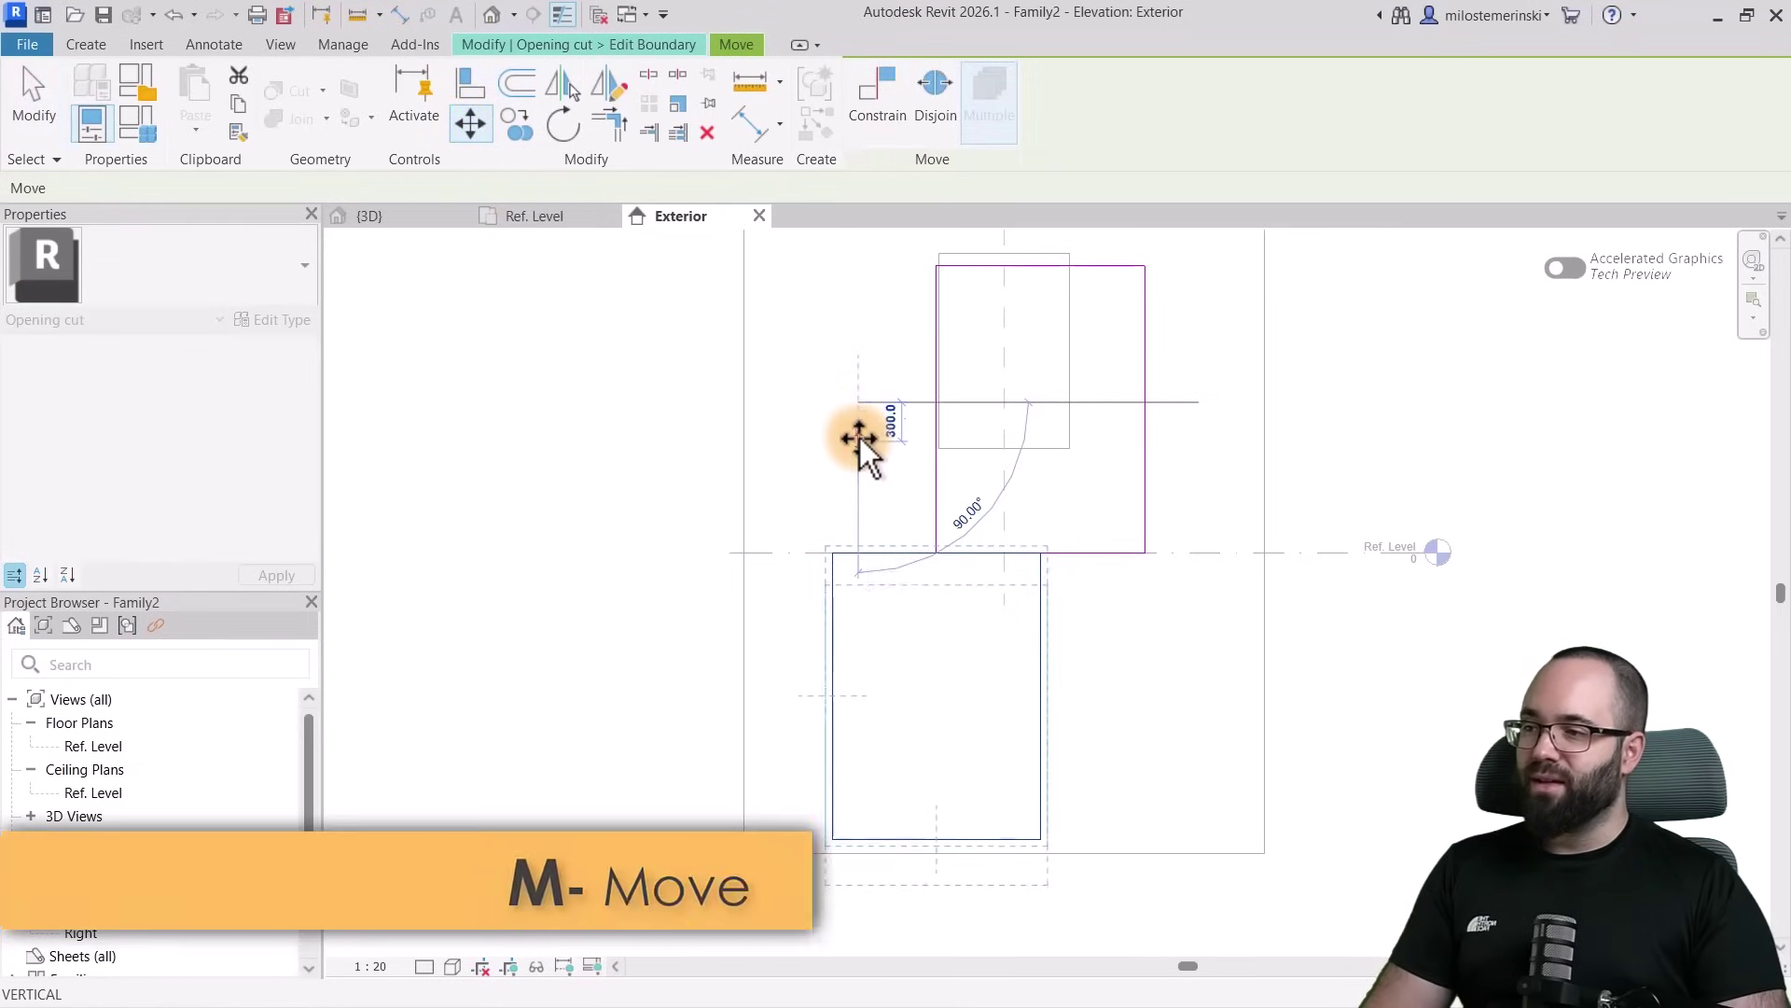
click(859, 441)
scroll(1054, 546, down, 2)
scroll(1132, 632, up, 1)
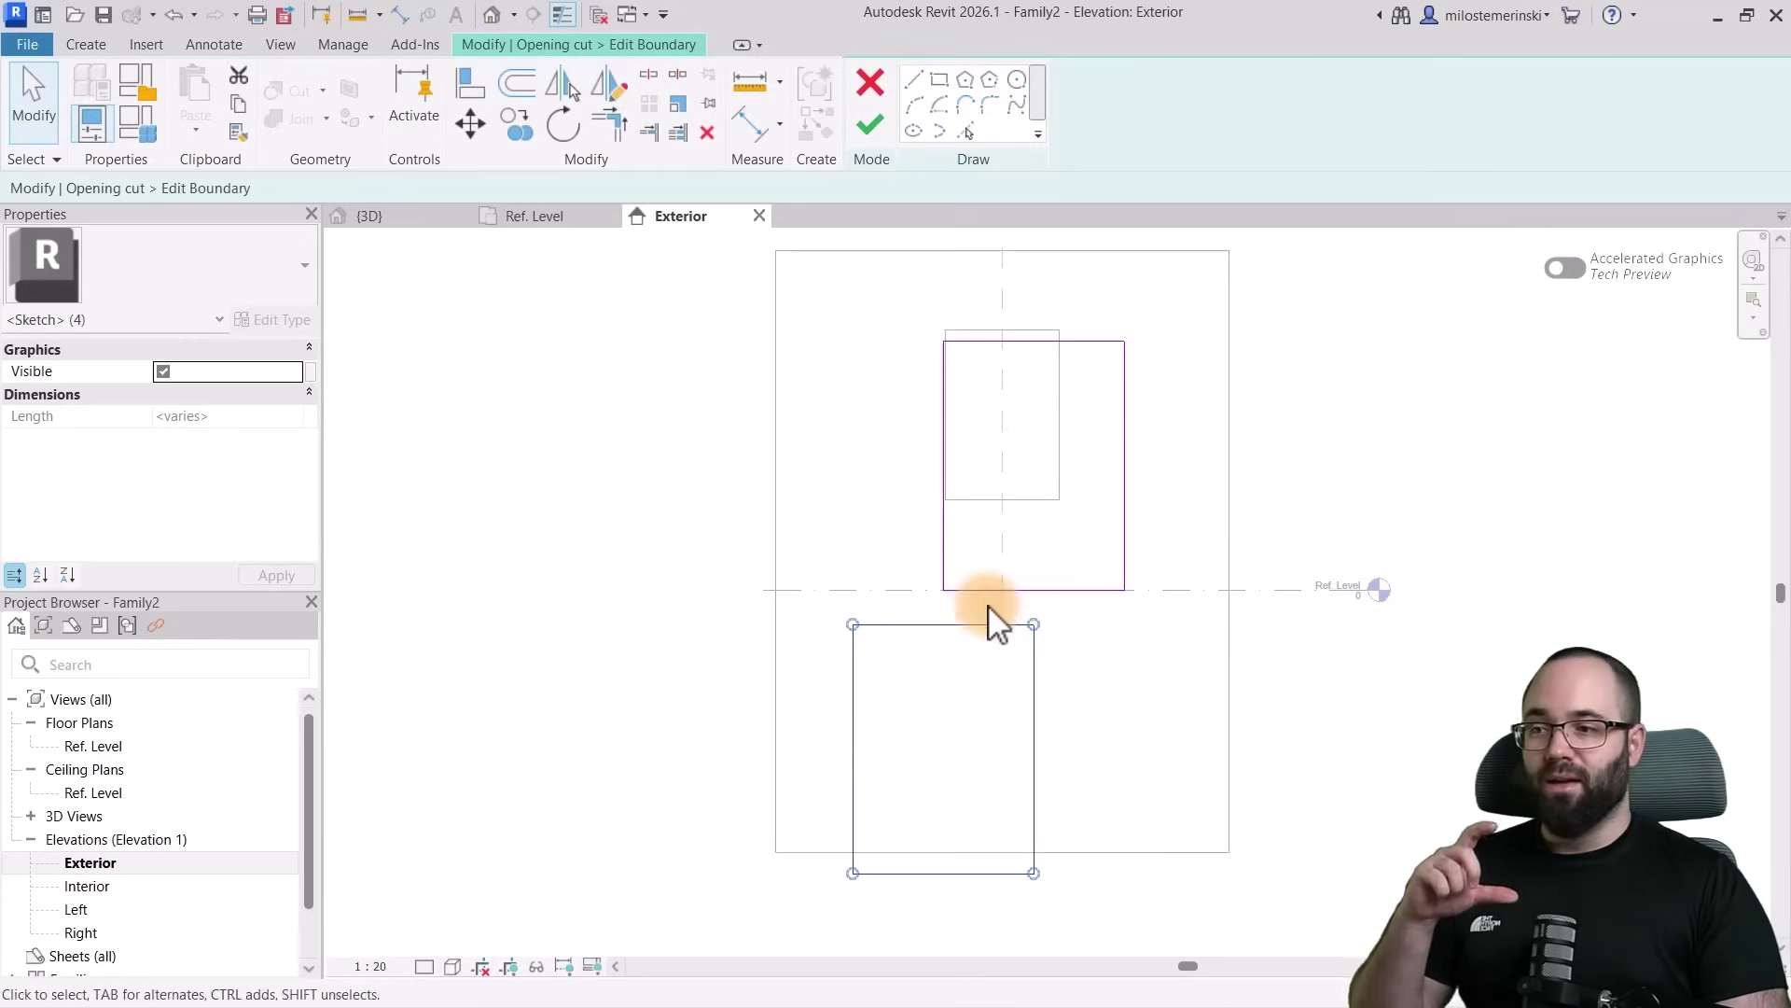
scroll(1028, 565, down, 1)
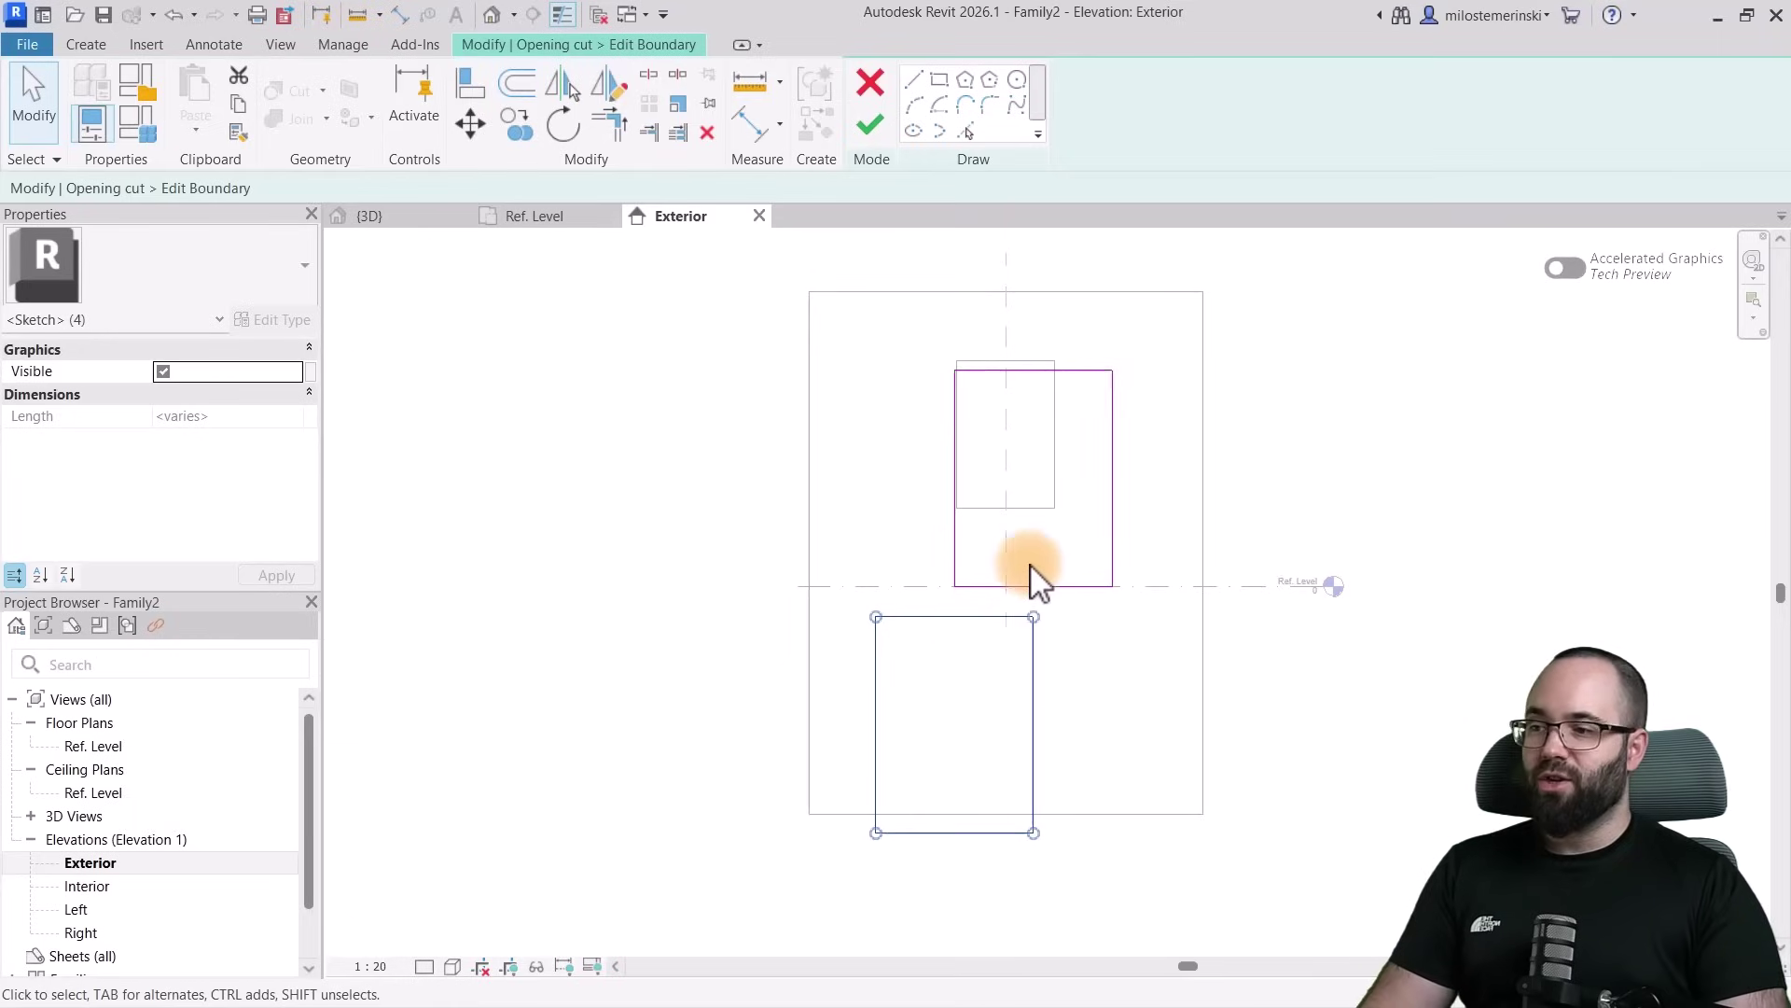
scroll(986, 728, up, 1)
Raise the lower rectangle's bottom edge to make it 1600 mm high, and finish the opening sketch
click(984, 730)
click(944, 850)
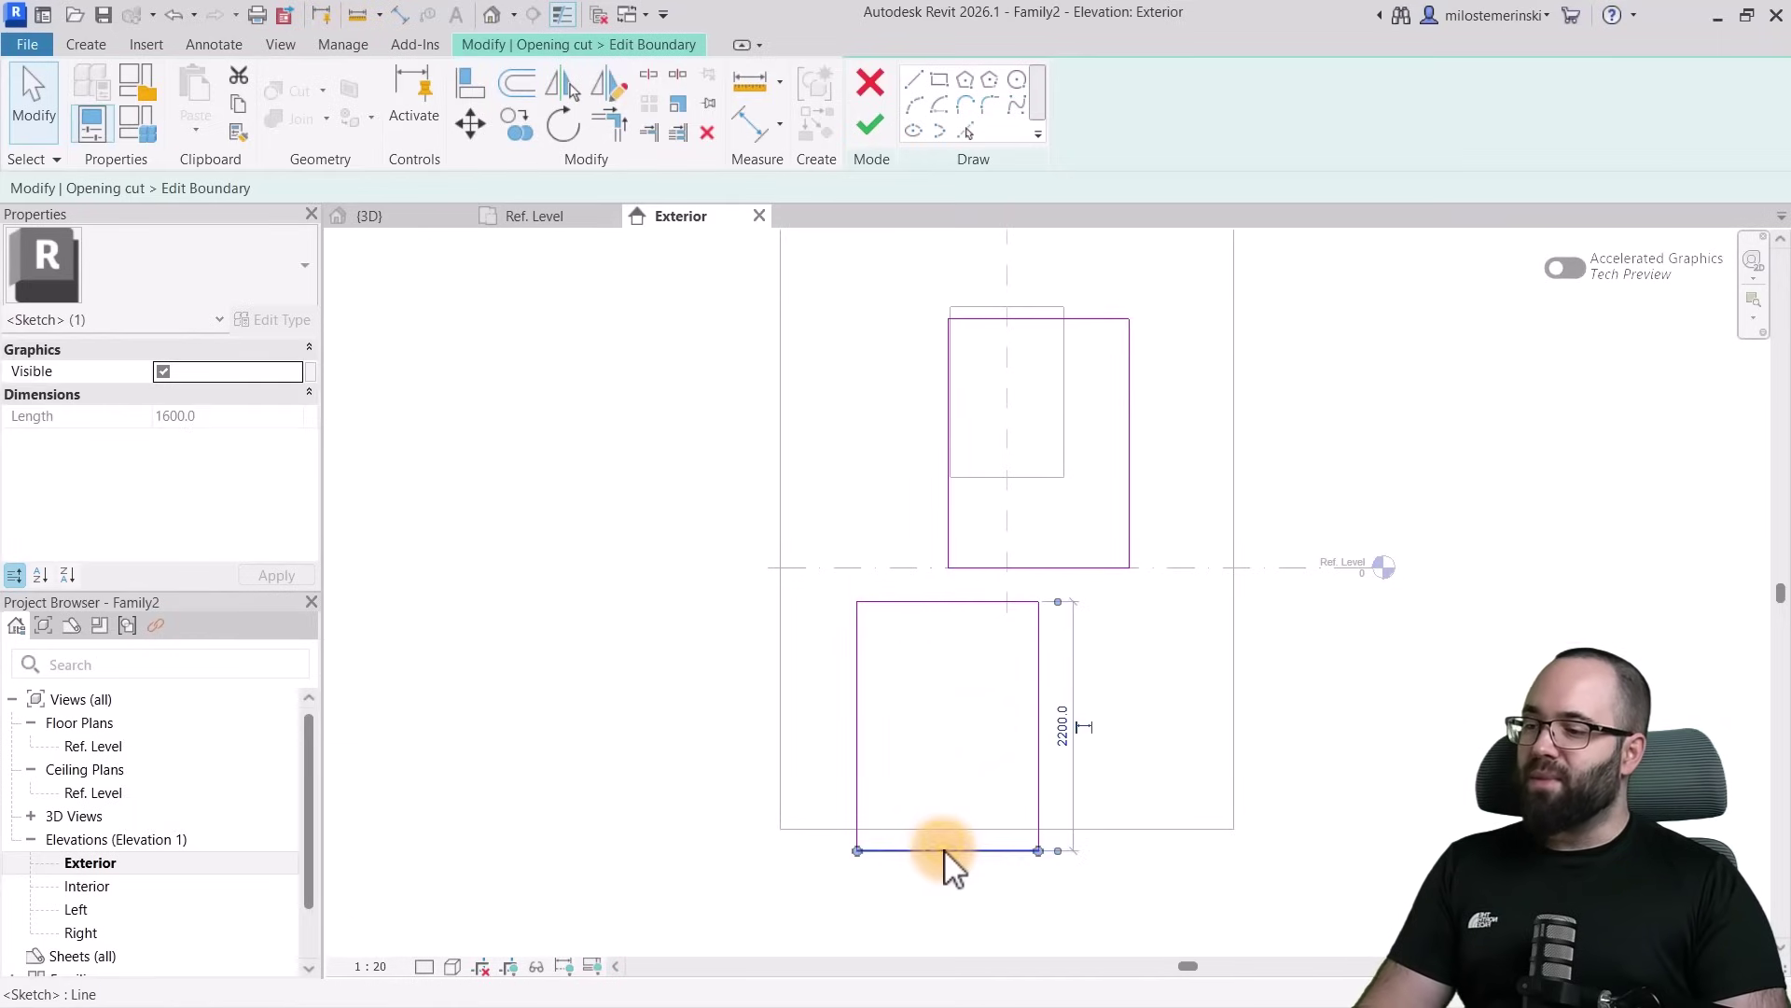
drag(962, 854, 959, 803)
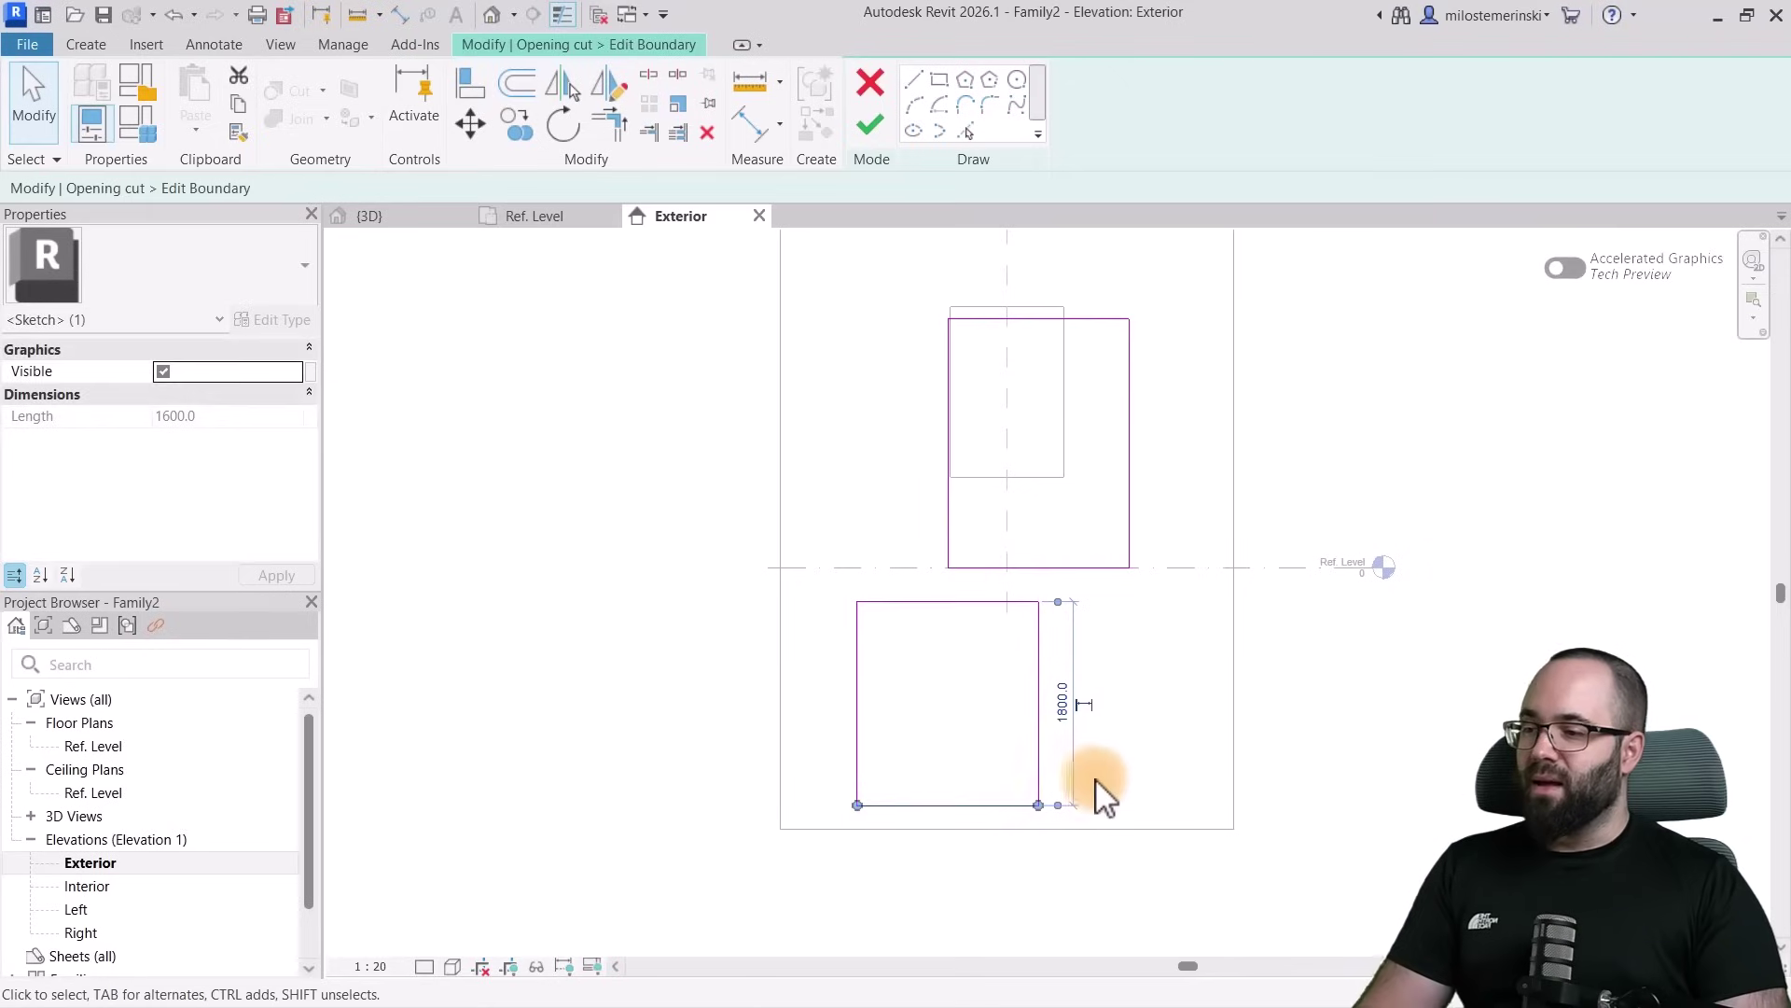
click(1122, 760)
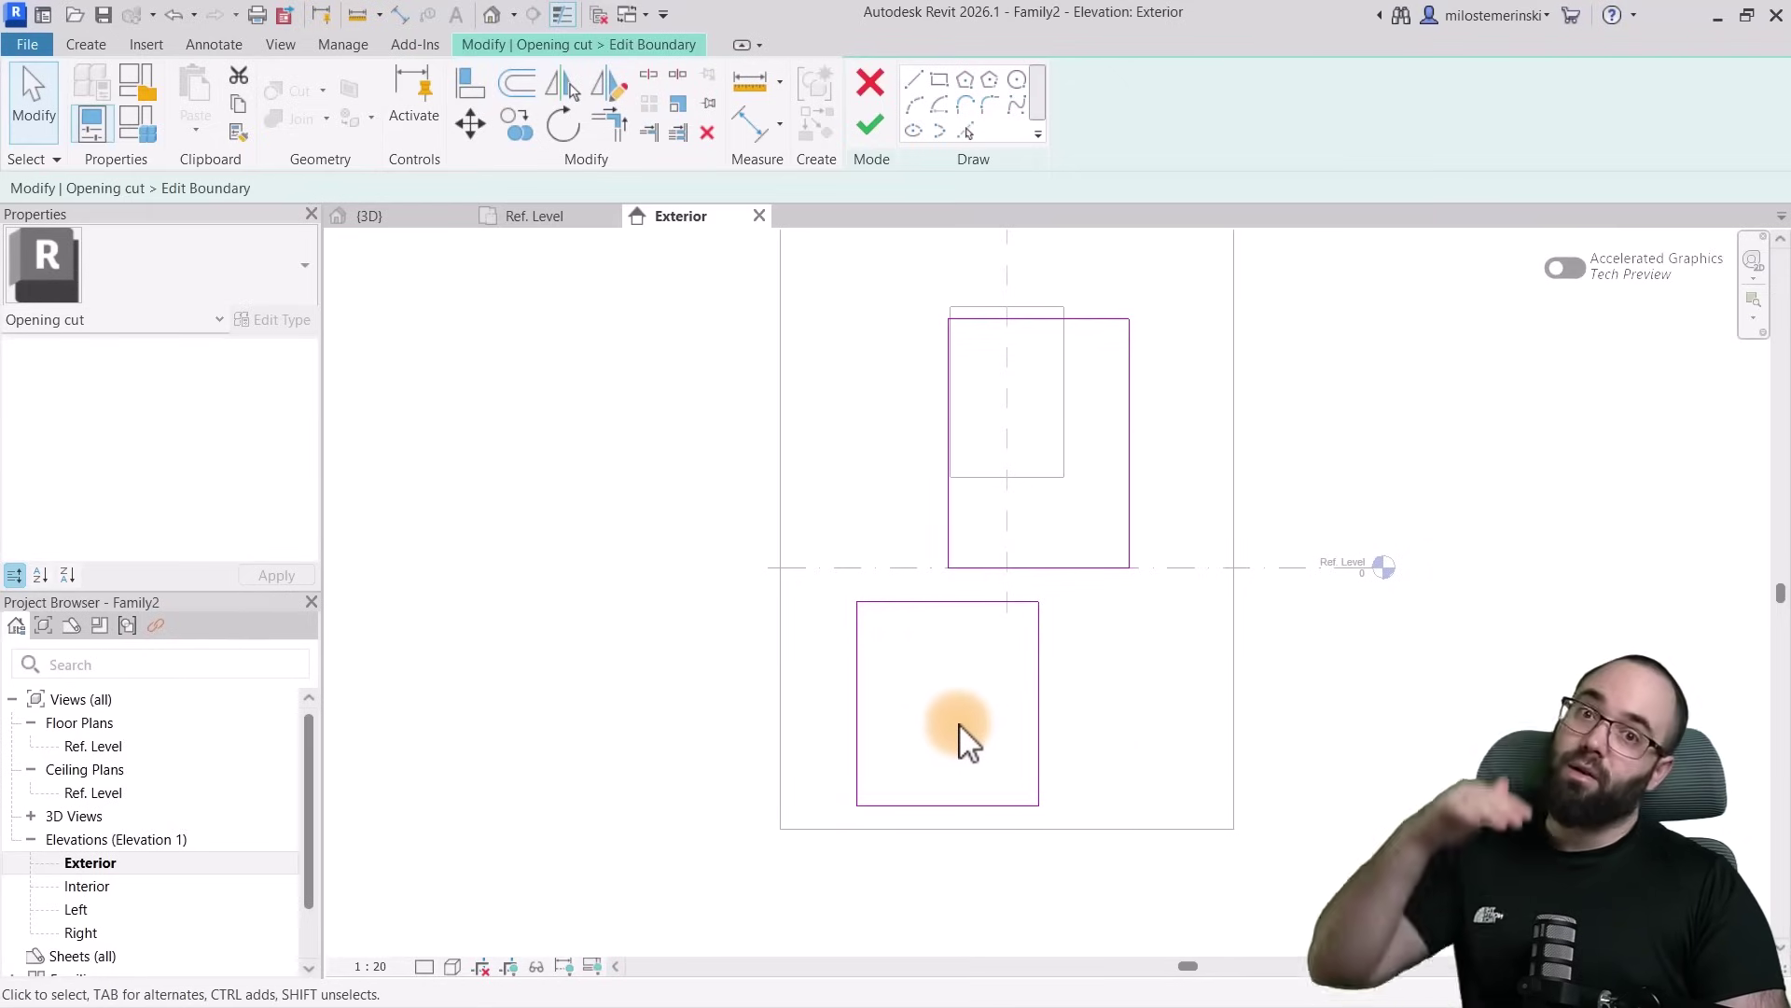
click(943, 804)
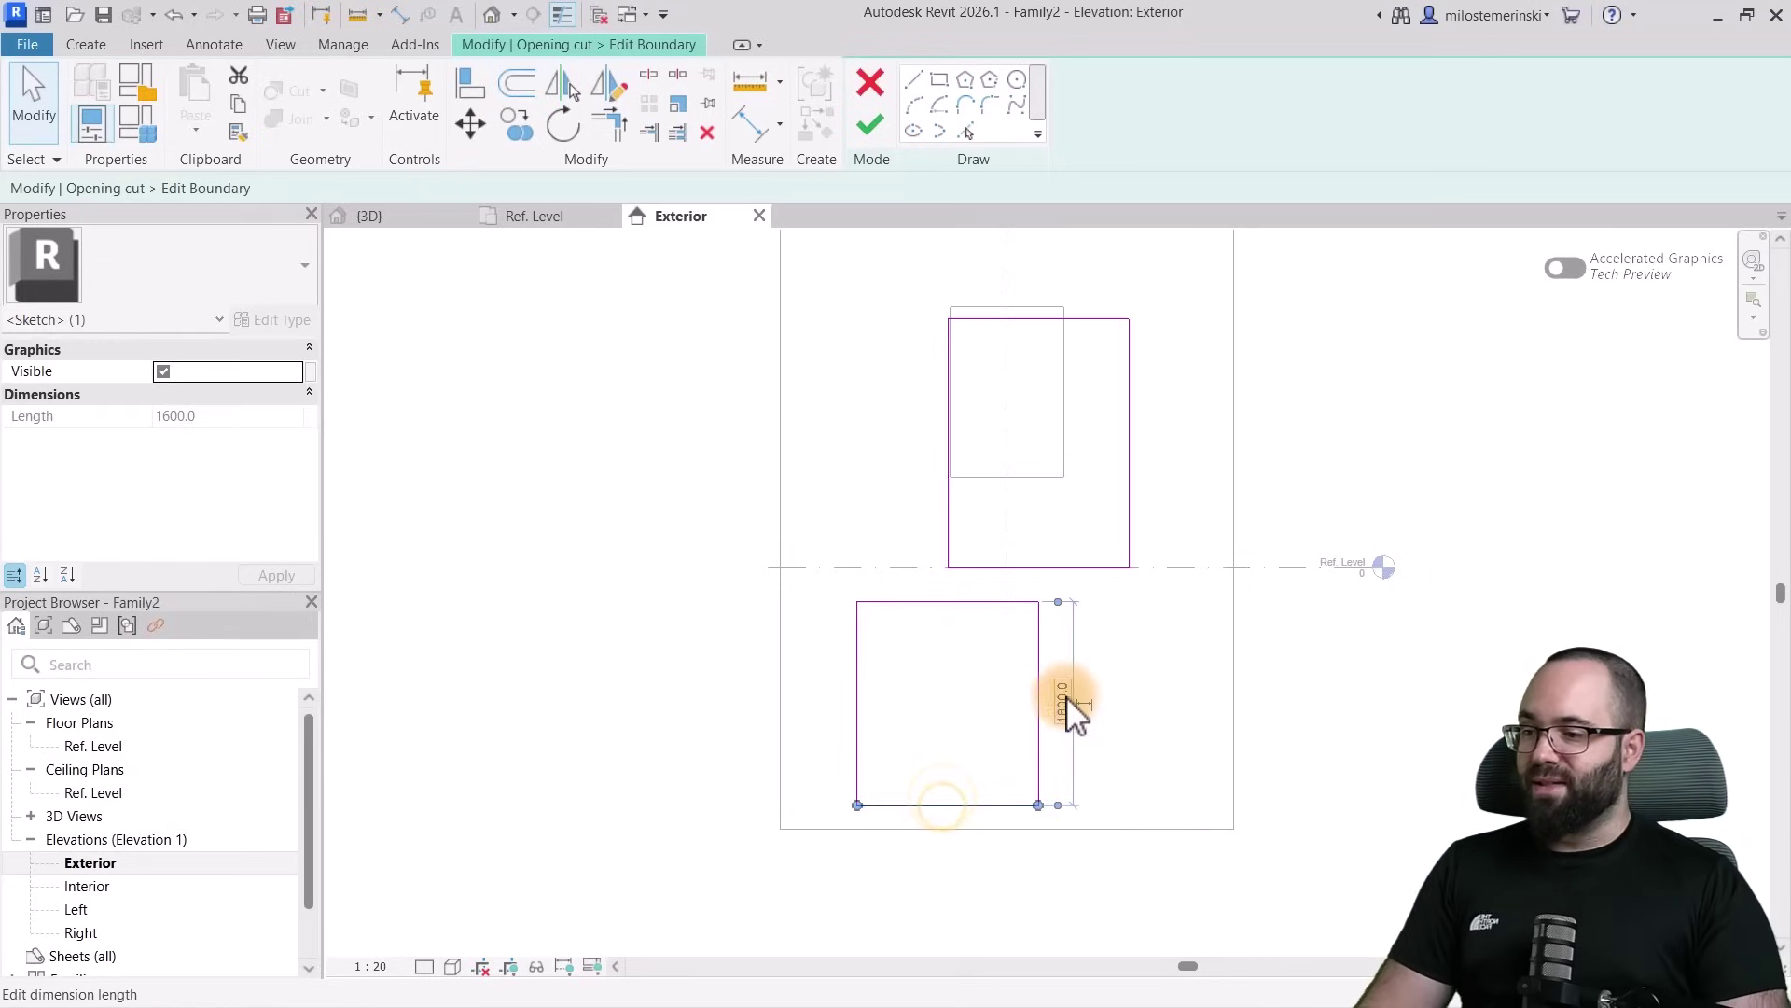
text(166)
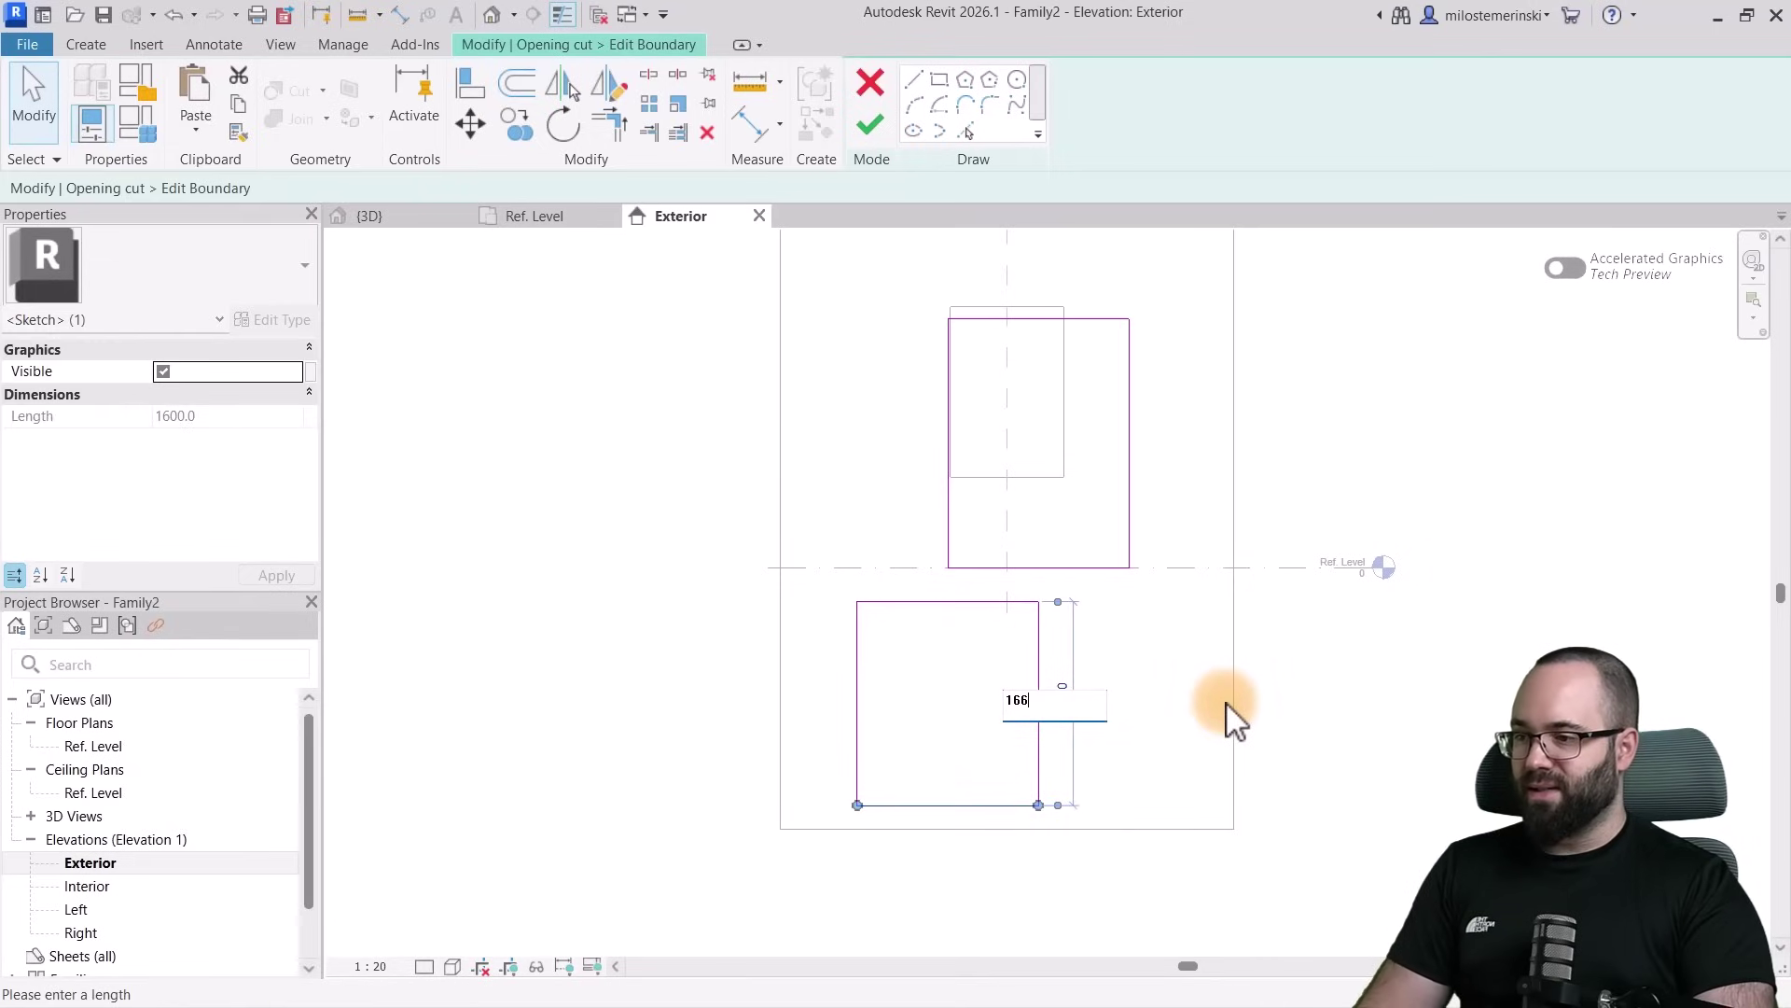
key(Return)
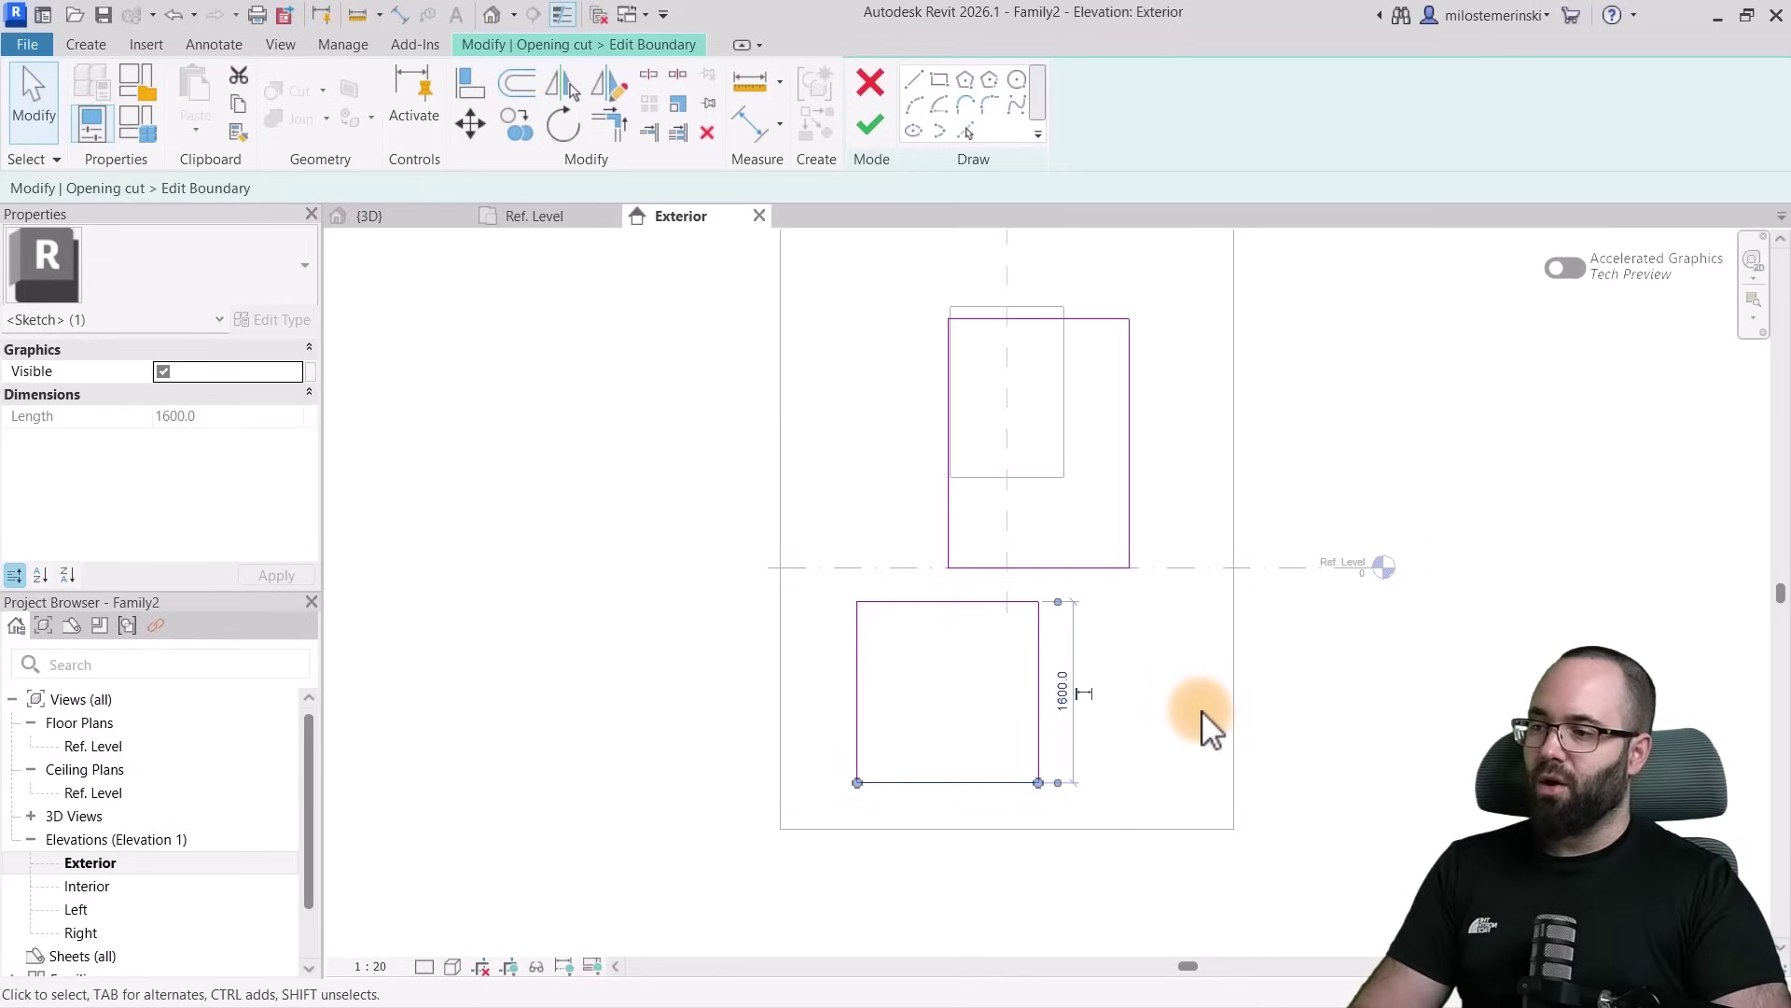
click(1154, 717)
click(866, 124)
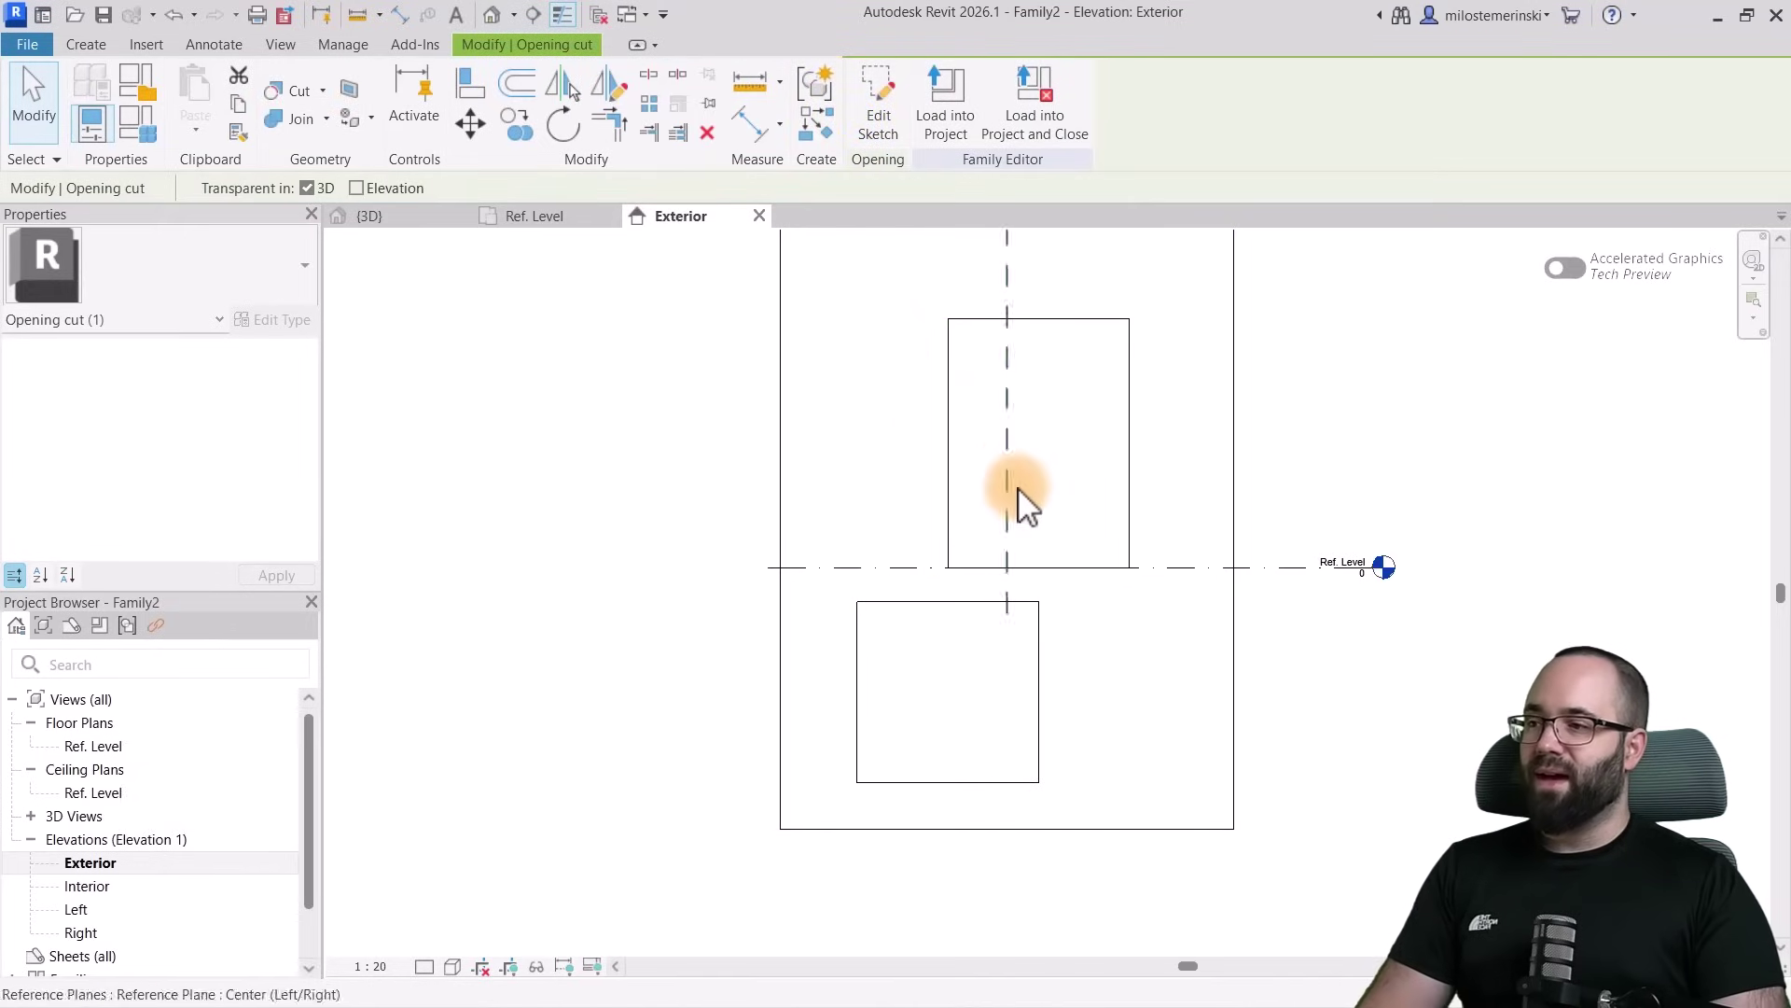
mouse_move(1021, 489)
middle_down()
mouse_move(1072, 520)
mouse_move(1014, 520)
mouse_move(1024, 540)
middle_up()
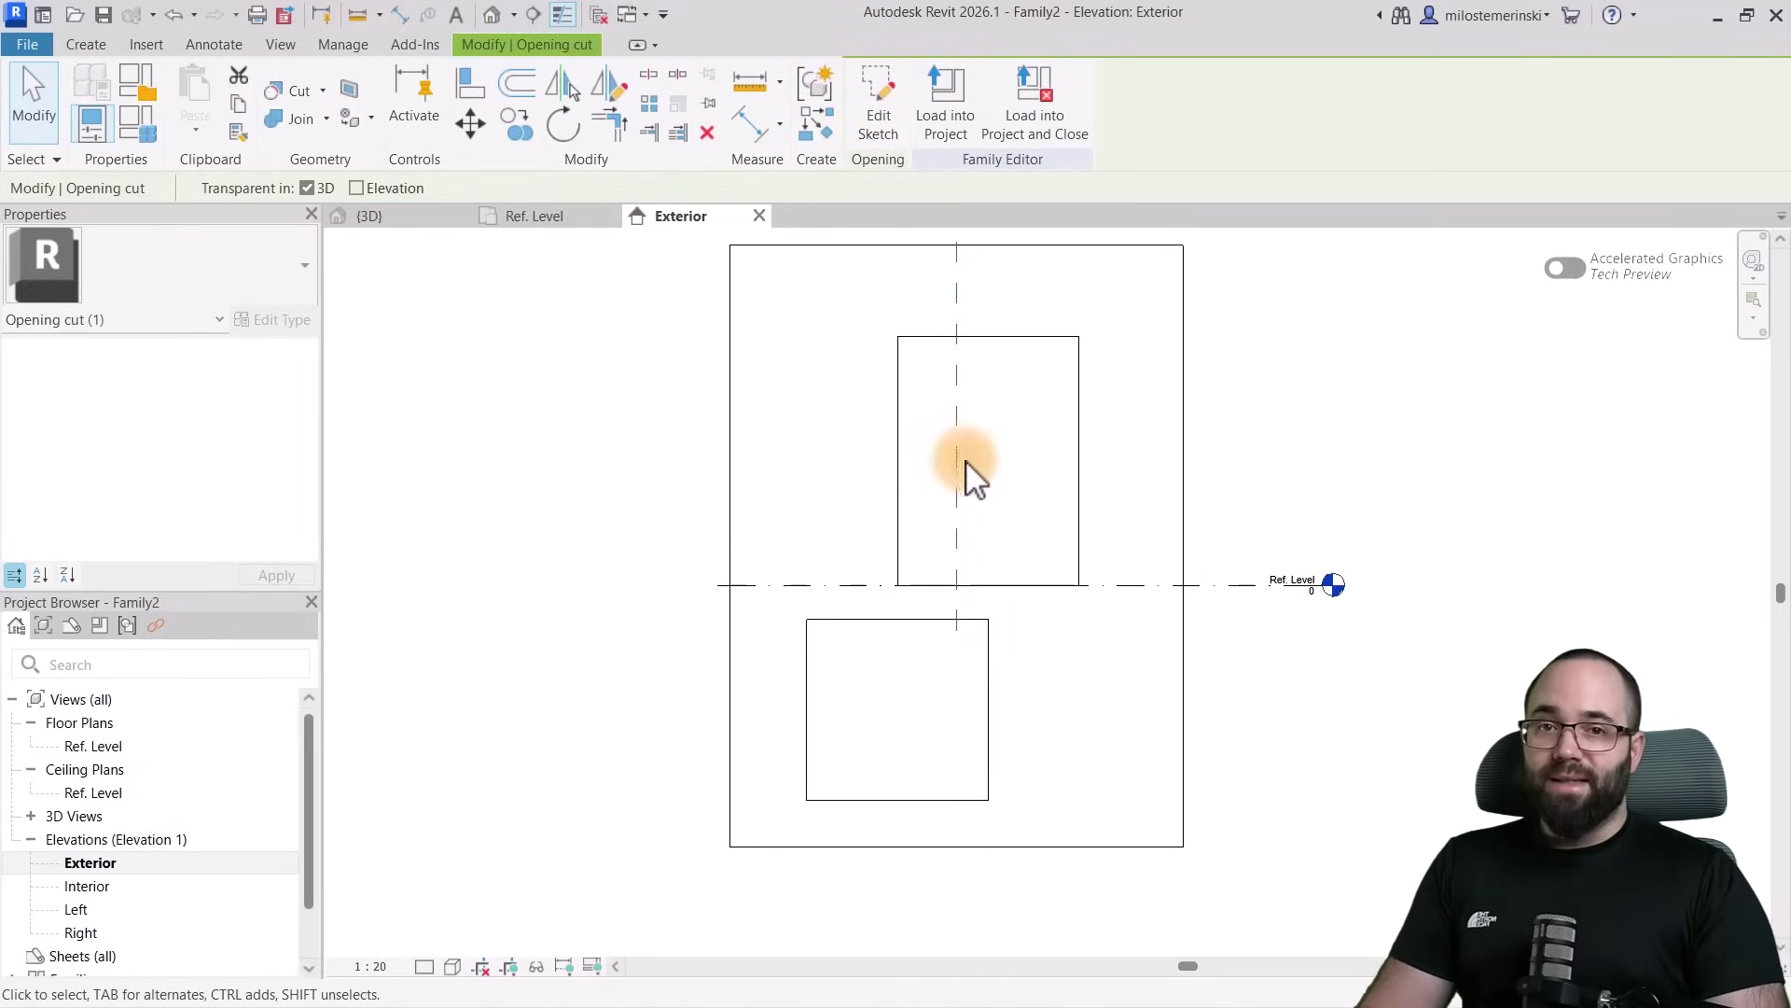
Open the Left elevation to examine the wall and its two openings from the side
double_click(93, 907)
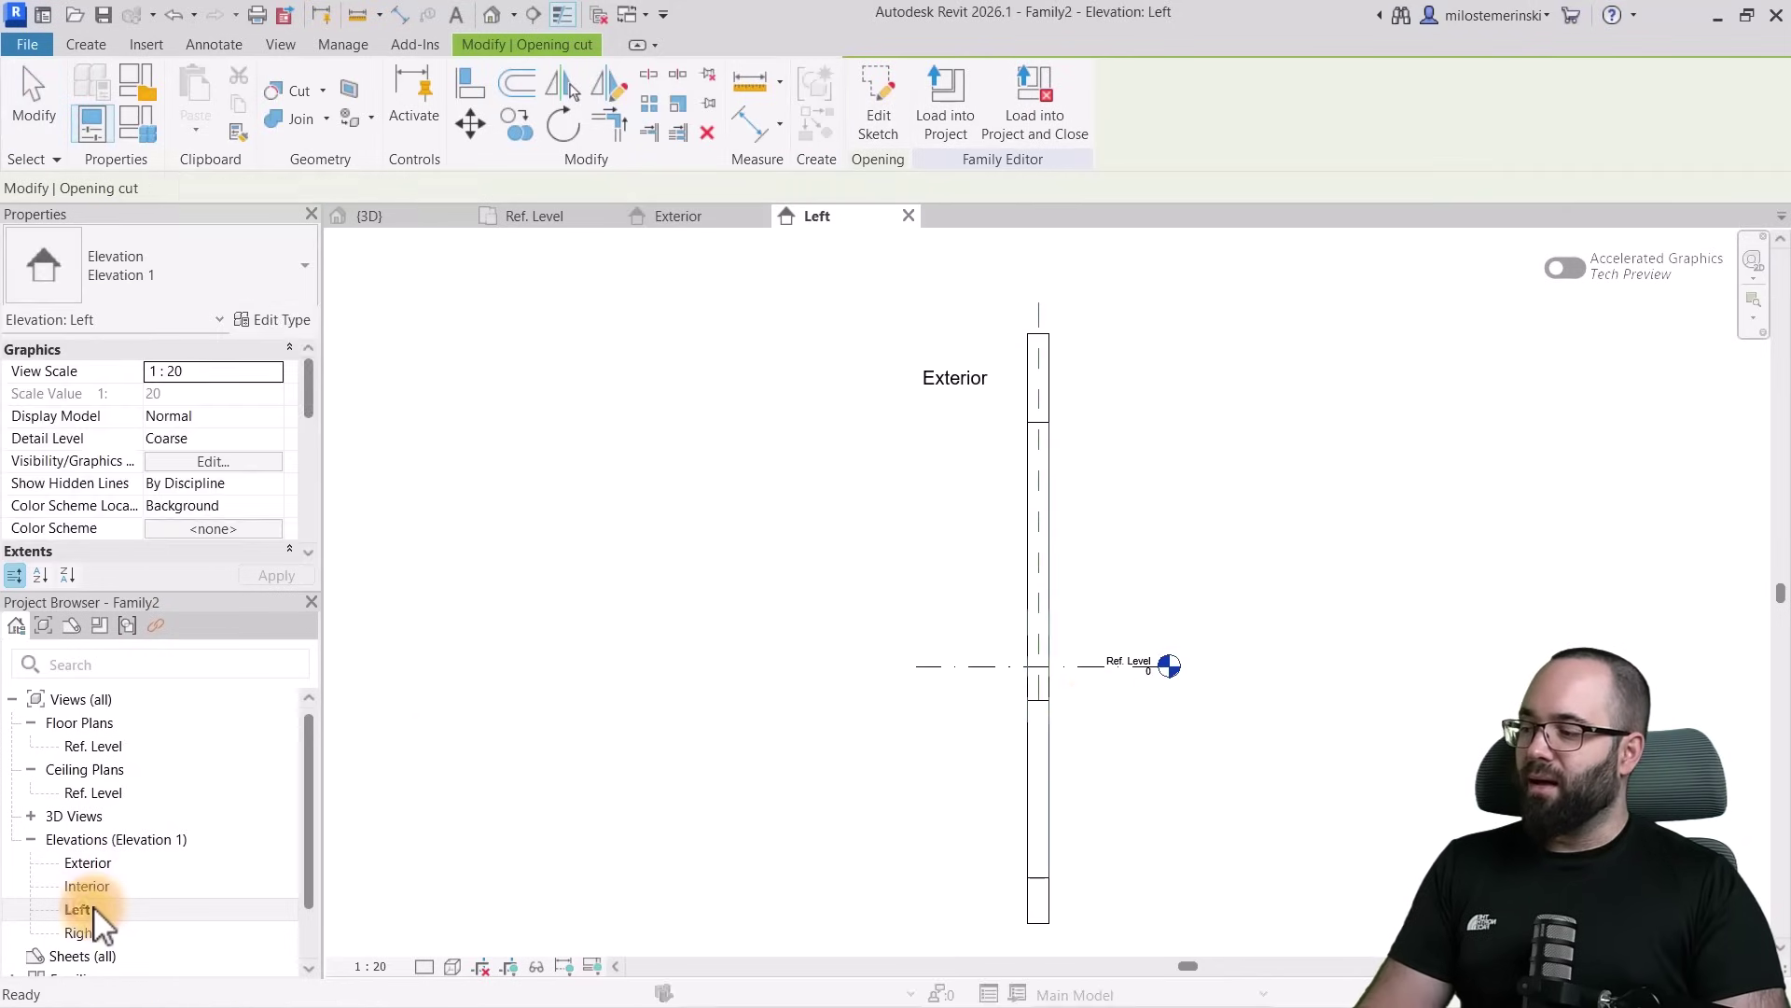
click(1059, 727)
middle_drag(1000, 707, 974, 625)
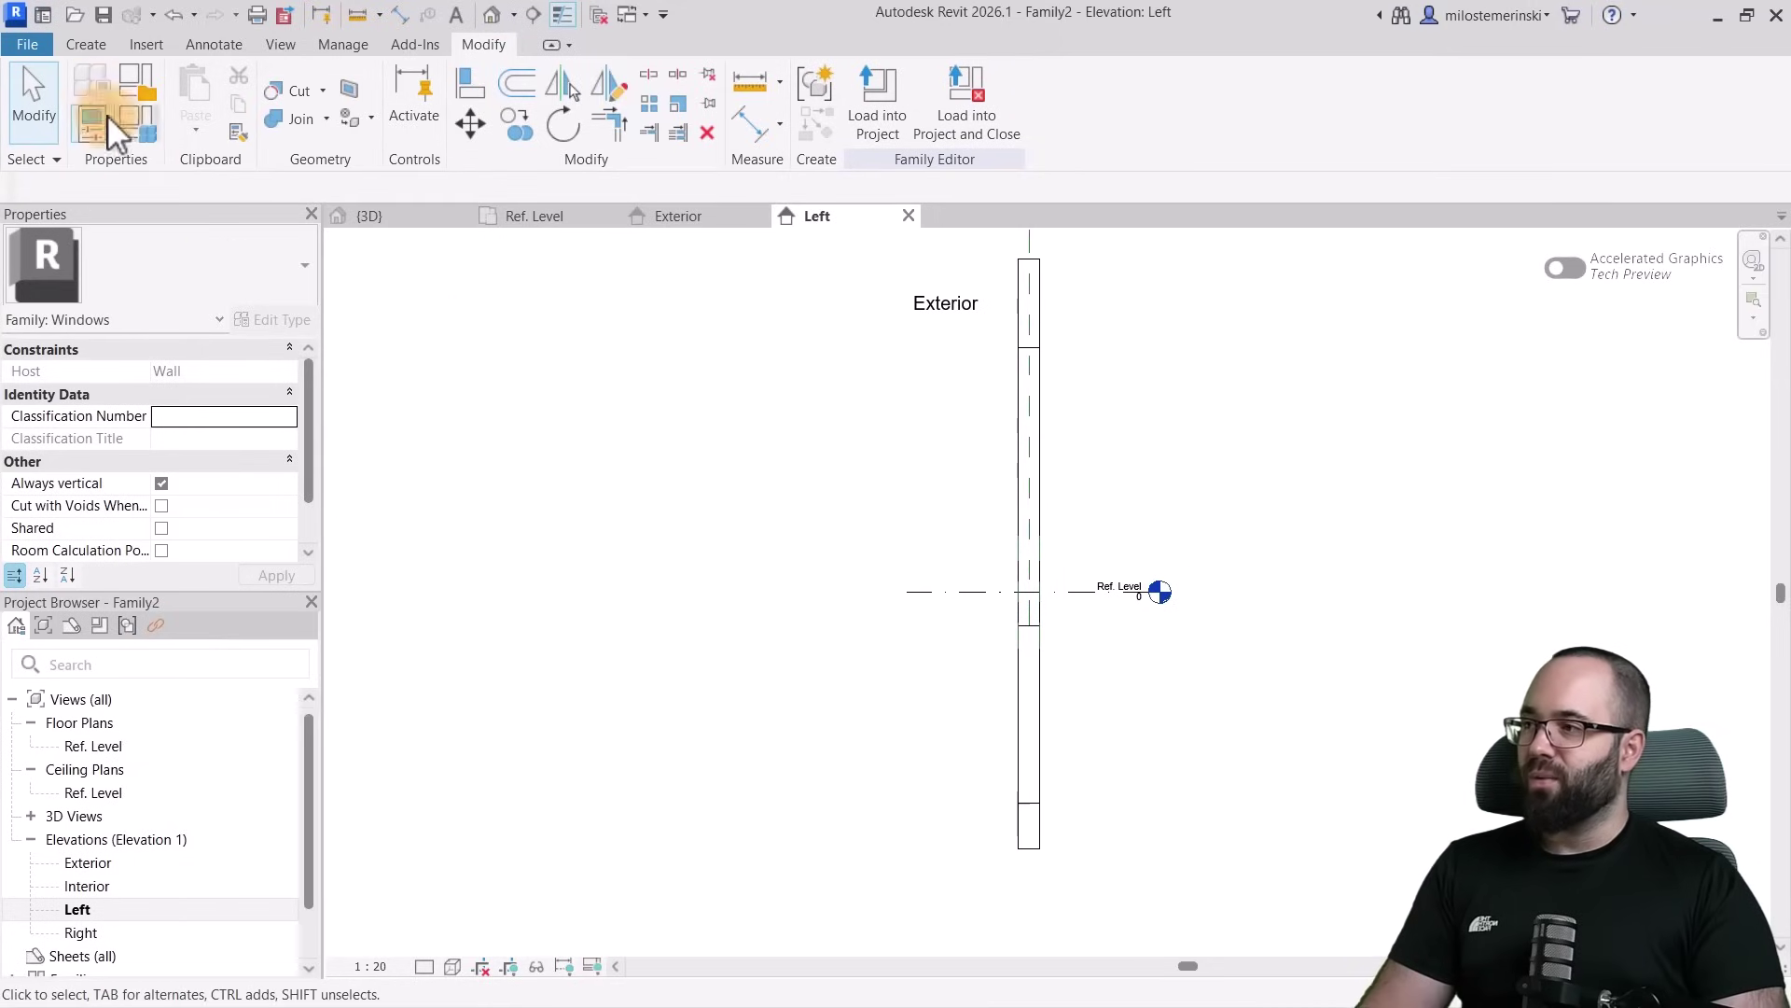
click(82, 48)
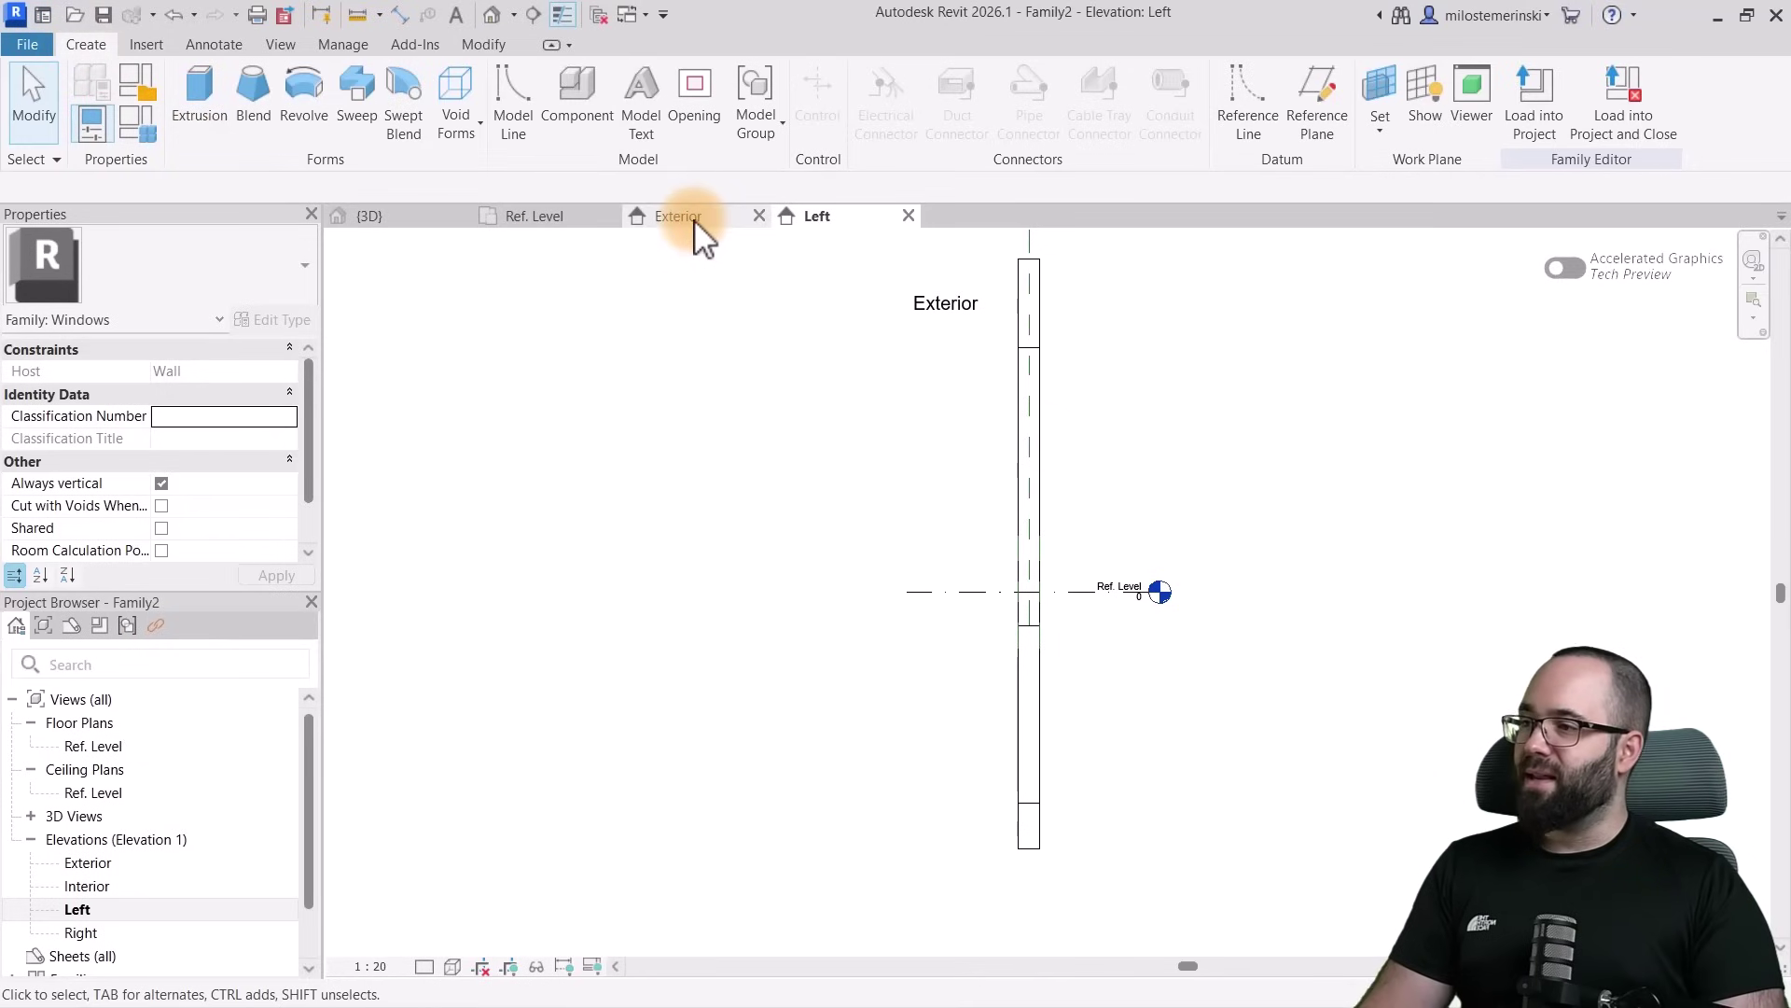
In the Ref. Level plan, draw a vertical reference plane from the left edge of the upper opening toward the interior and name it "balcony side"
click(560, 217)
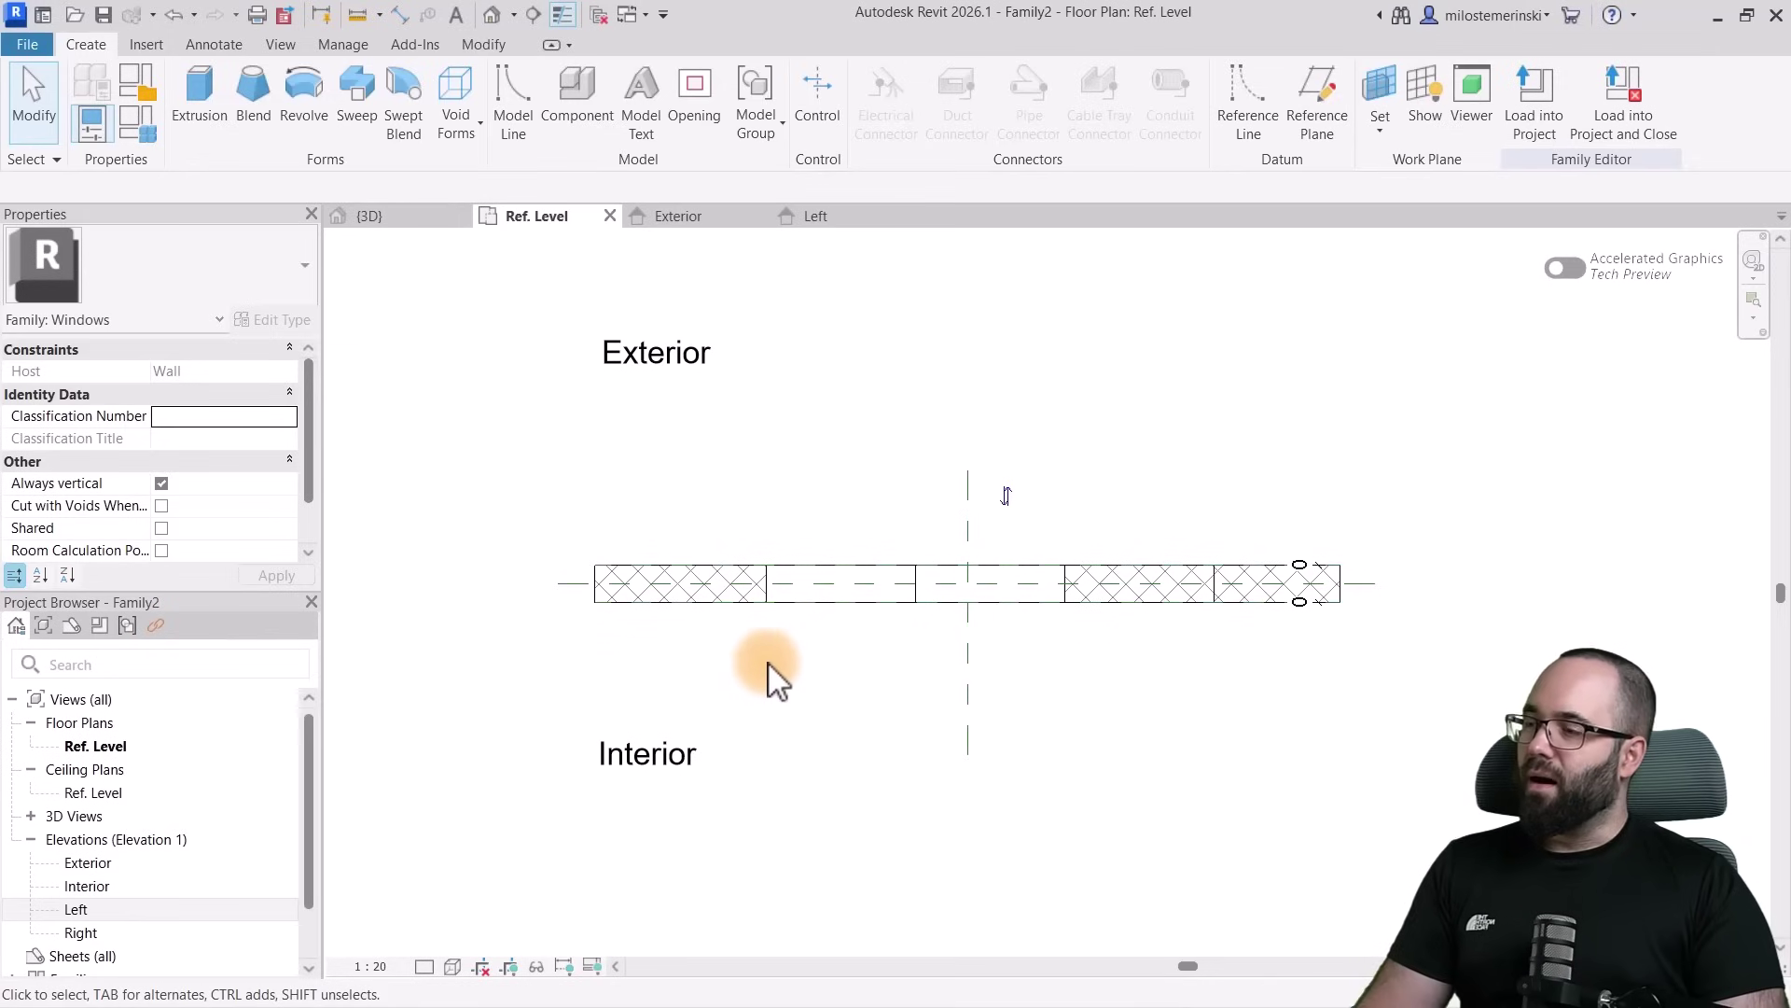
click(1316, 132)
click(764, 567)
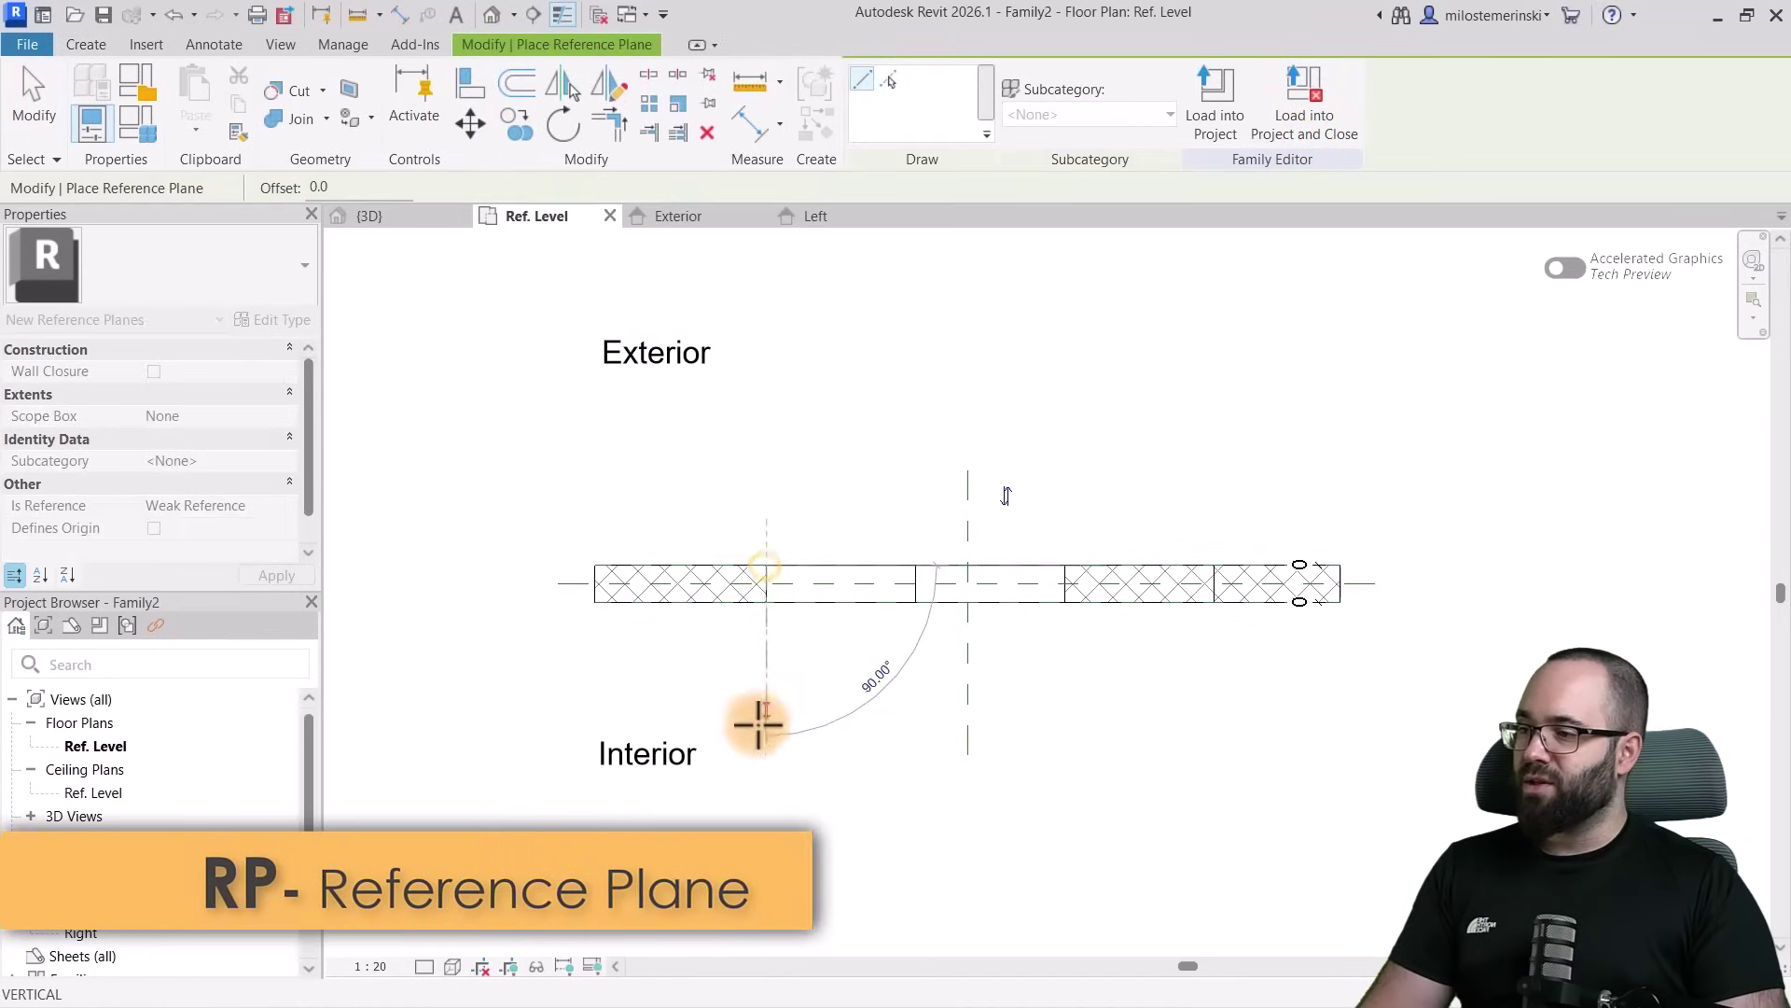
click(760, 750)
key(Escape)
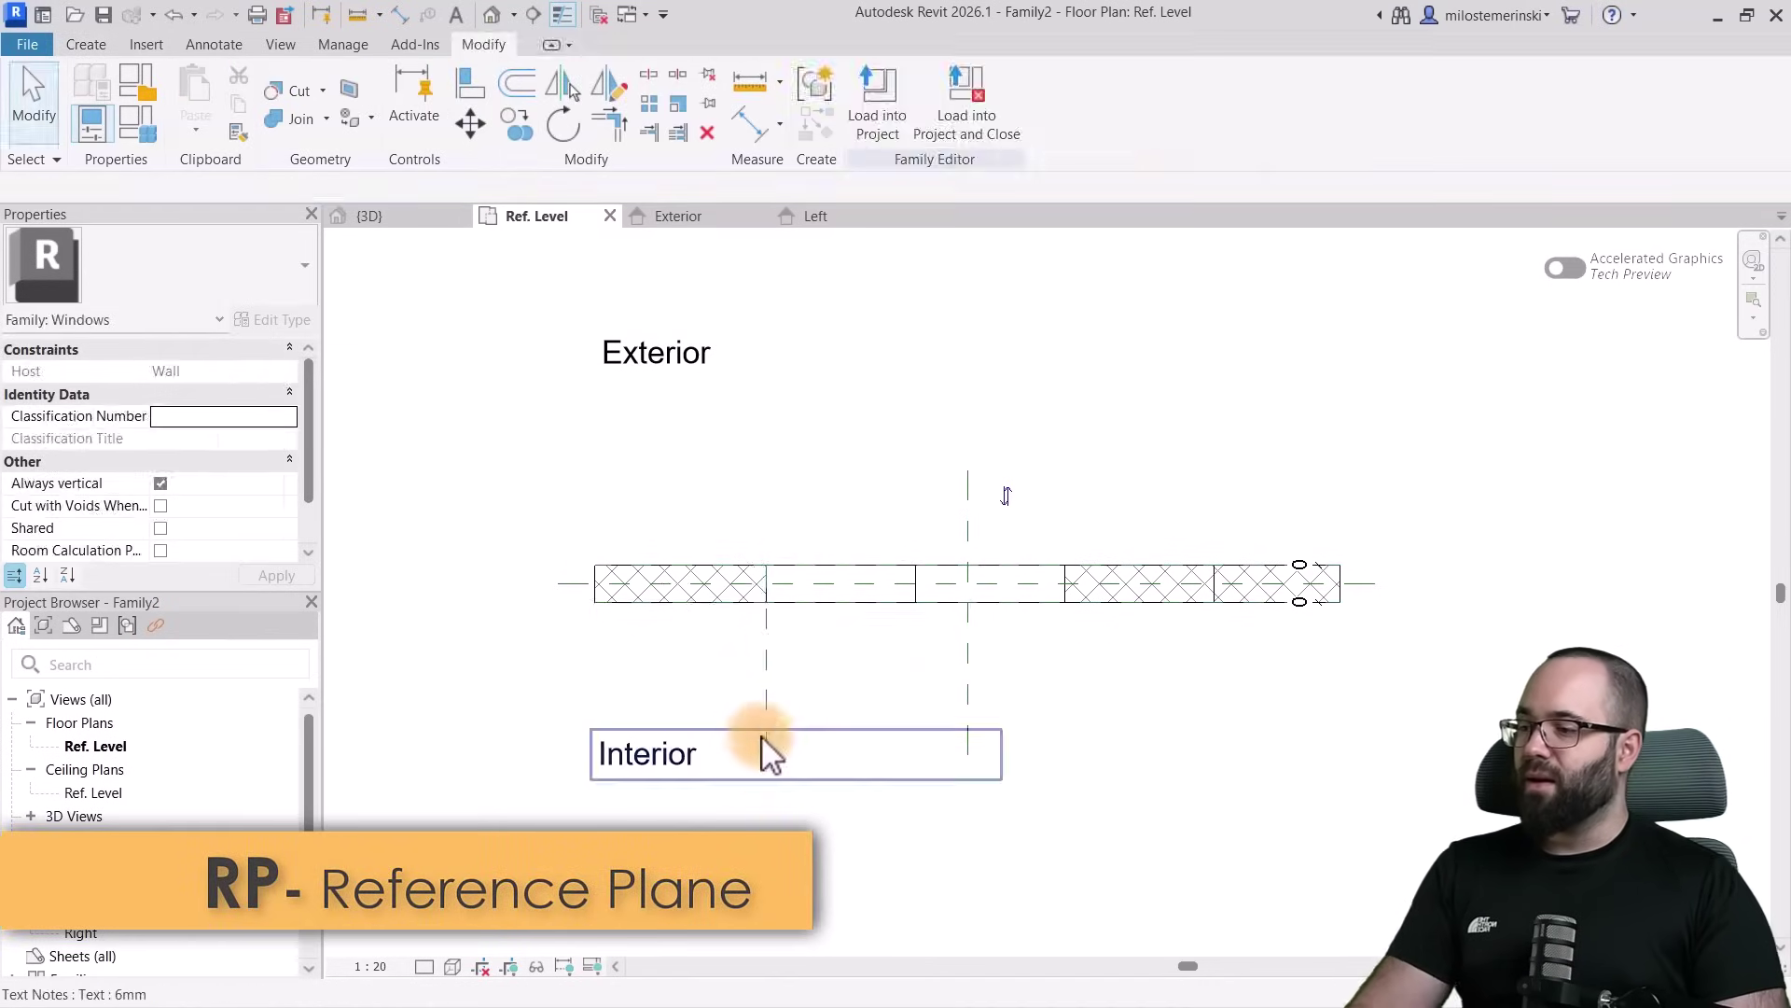
click(765, 714)
click(756, 735)
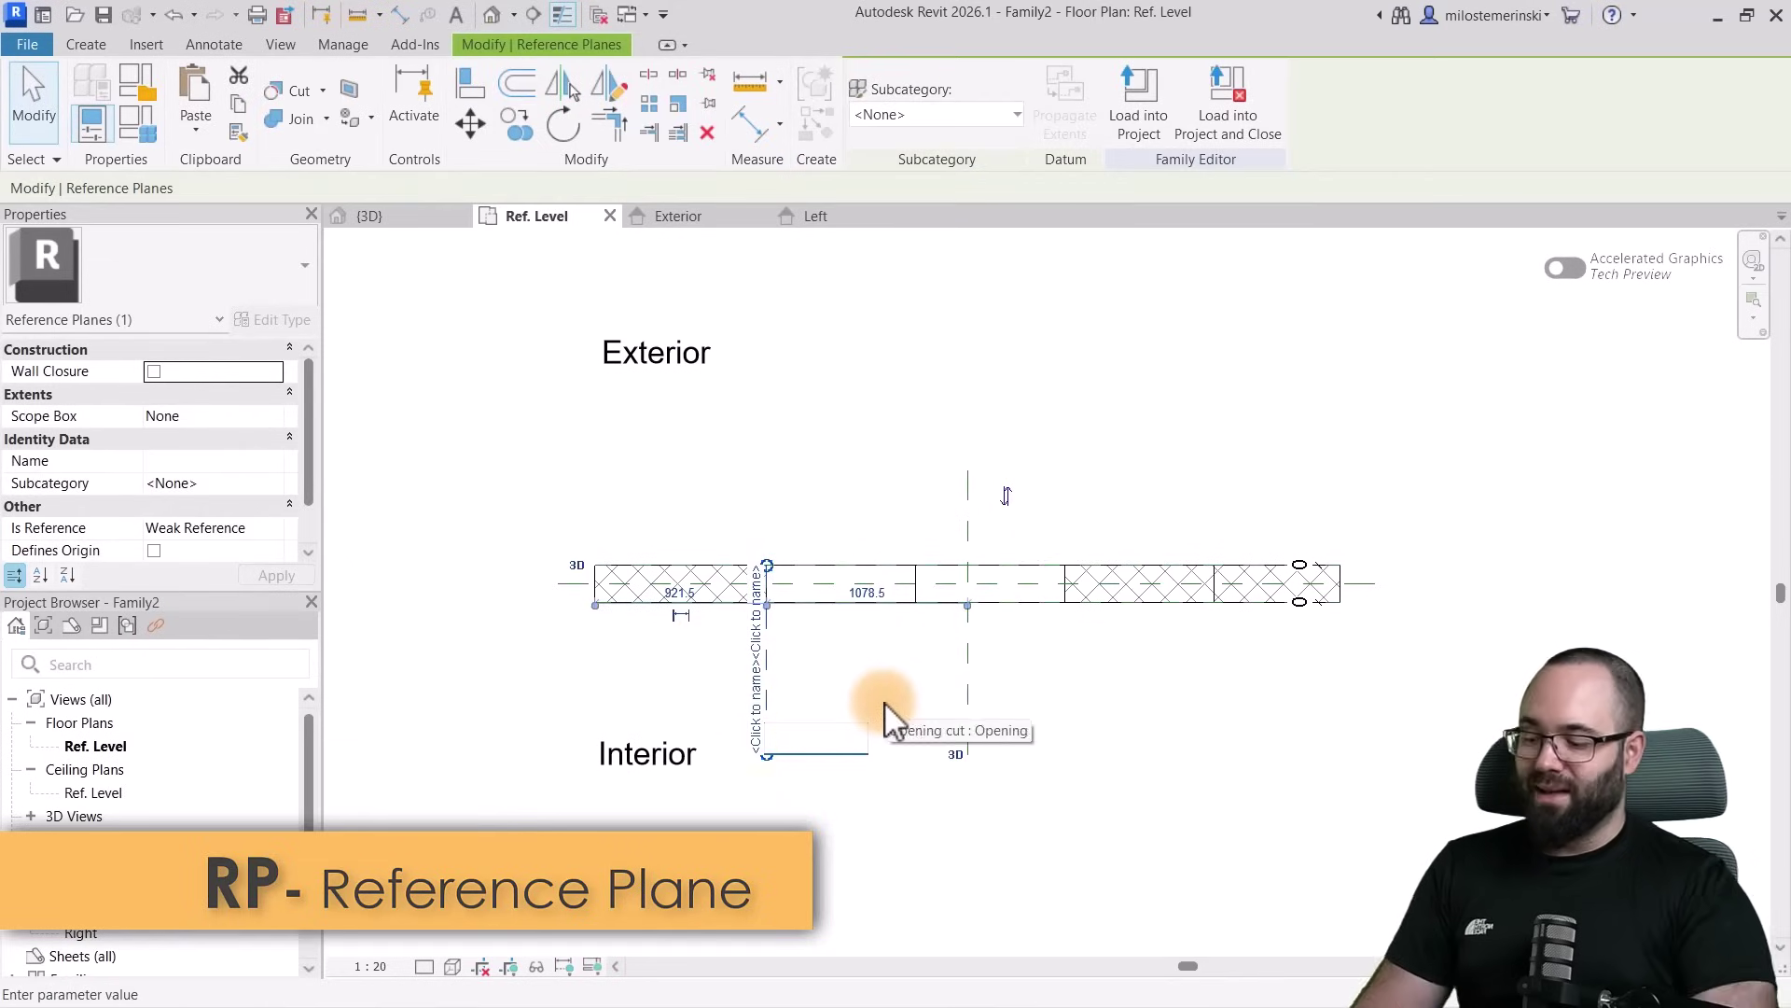
text(b)
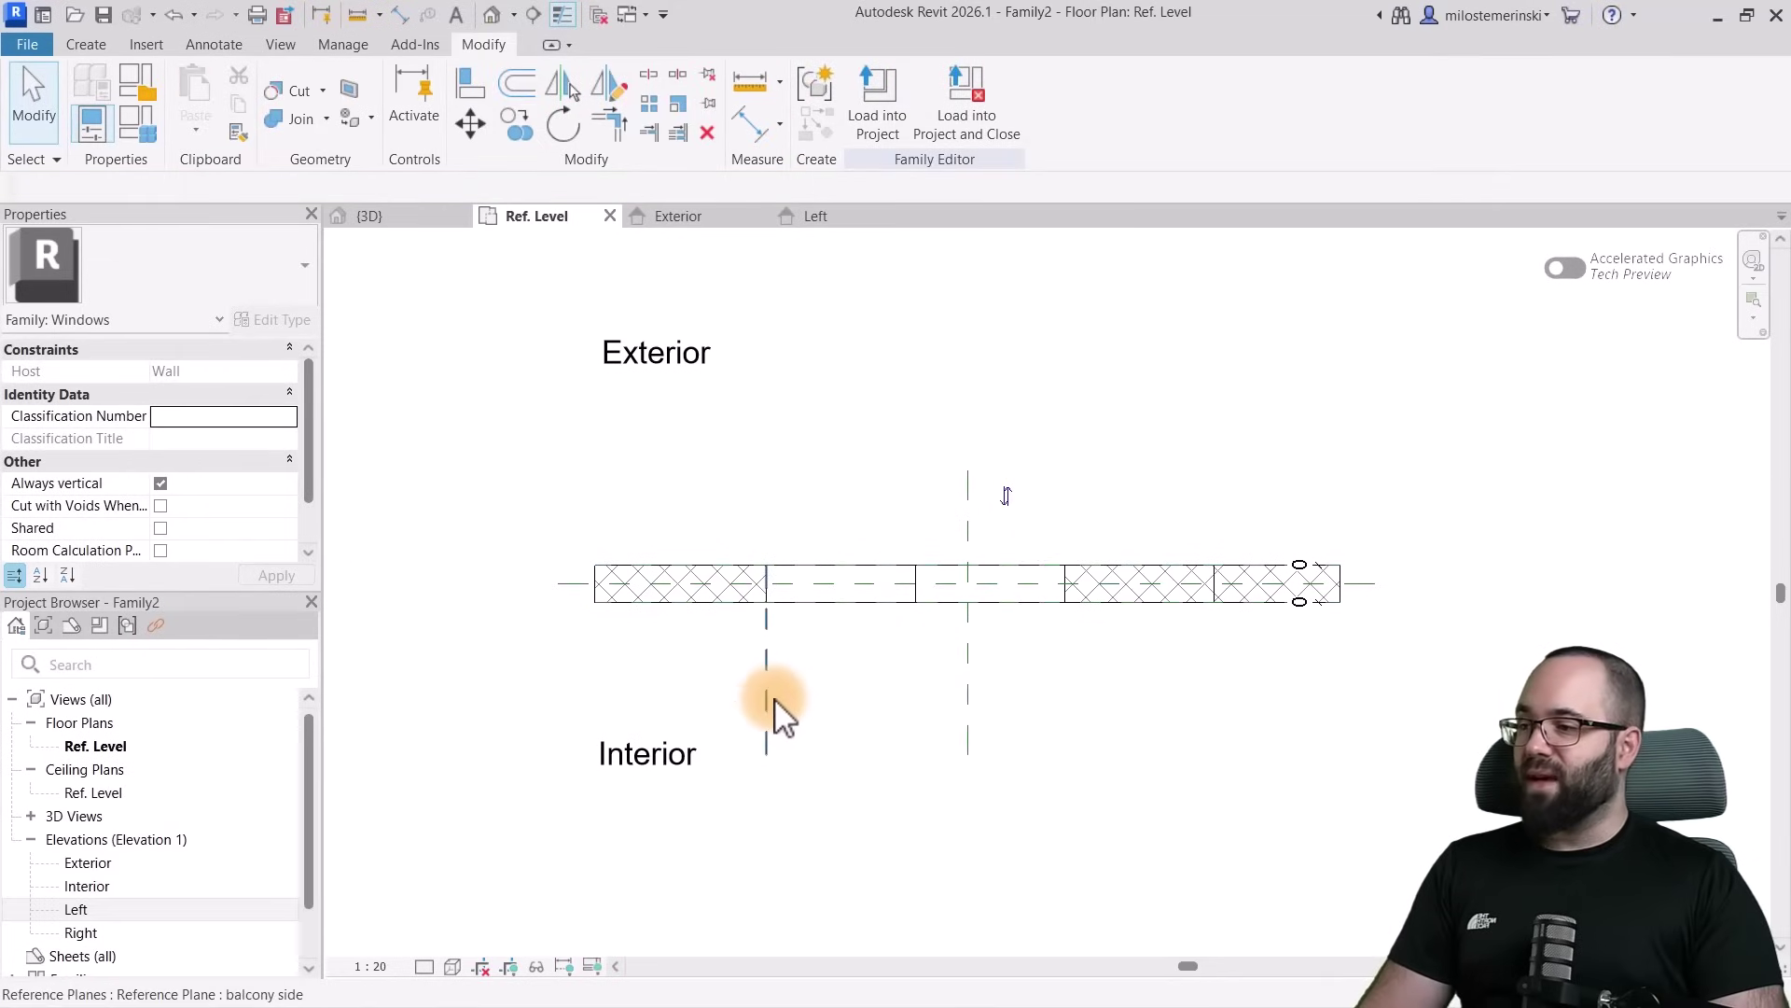
In the Left elevation, start an extrusion and set its work plane to the reference plane "balcony side"
click(826, 217)
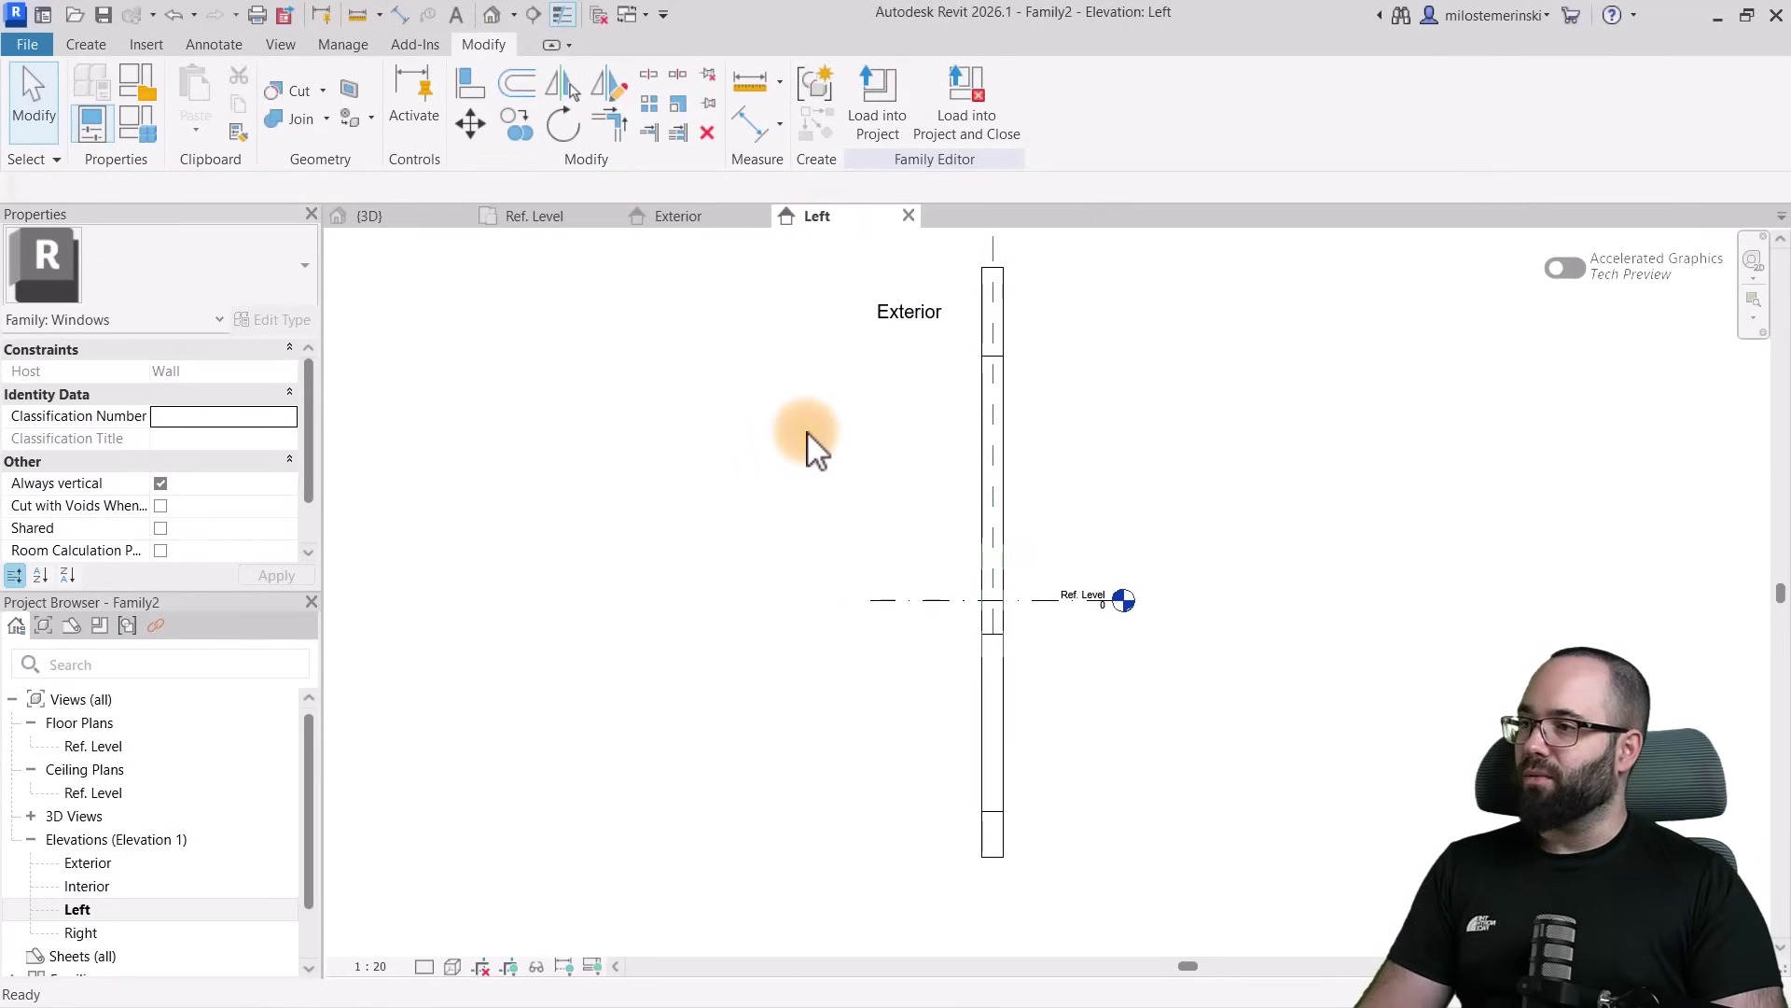
click(84, 45)
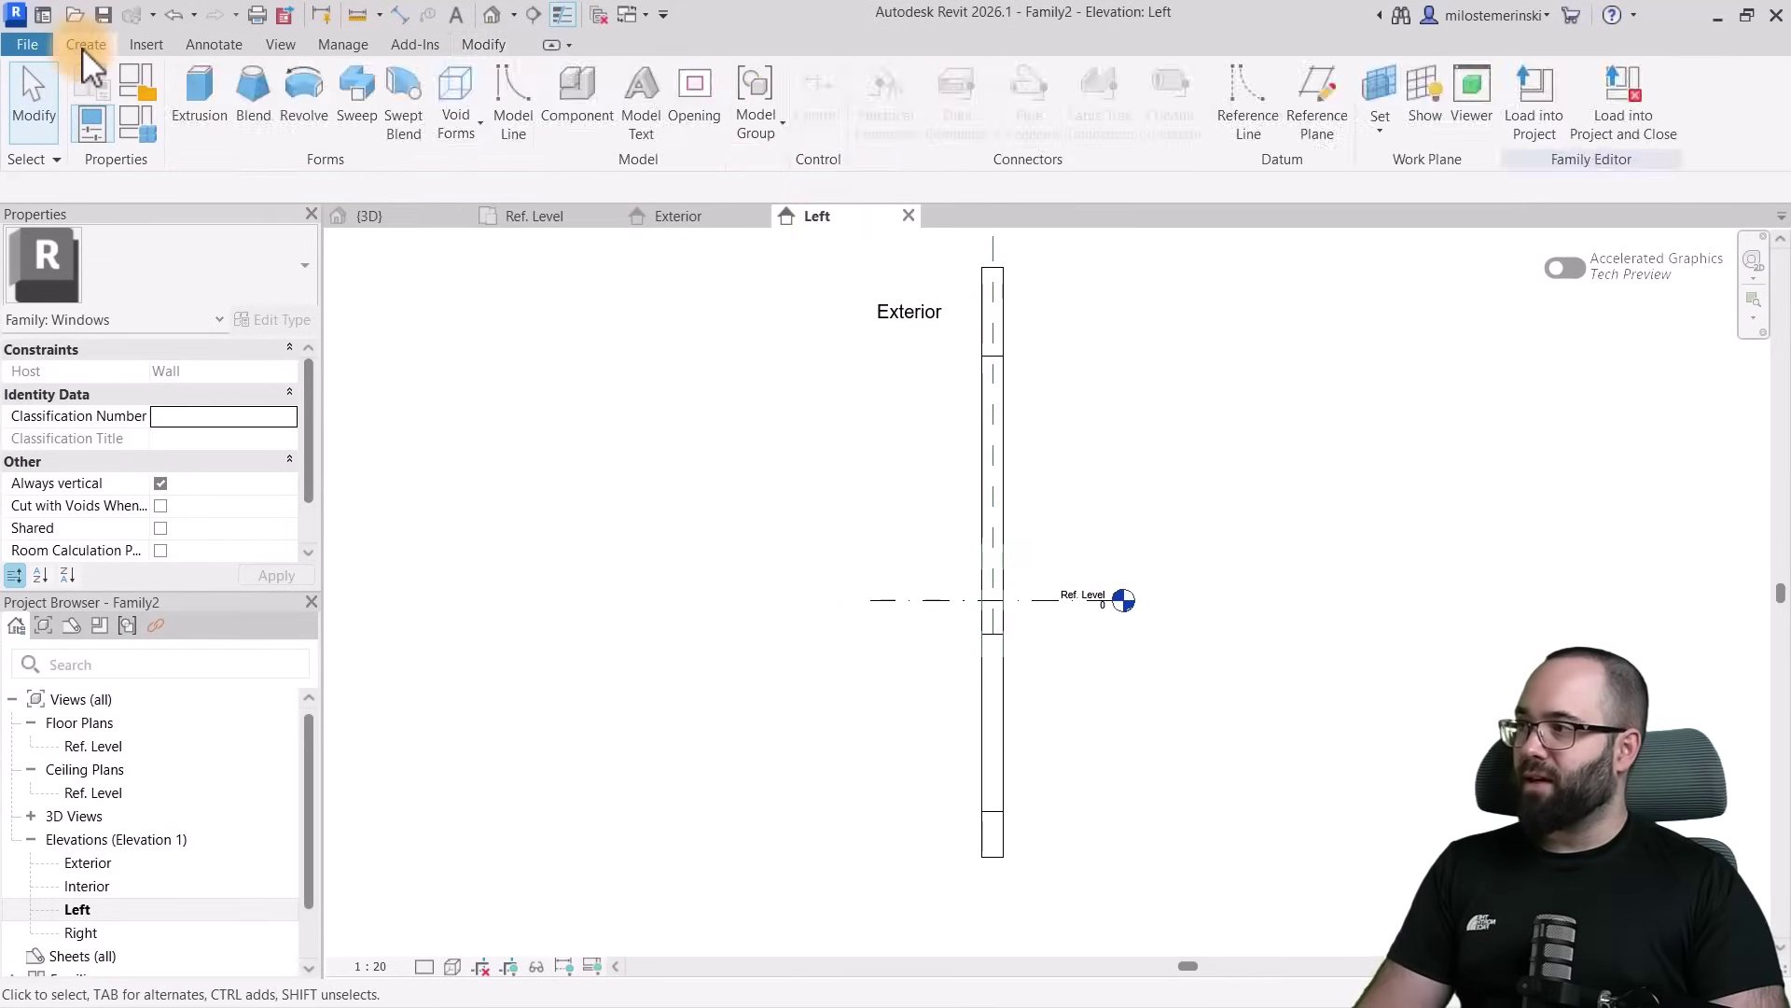
click(198, 119)
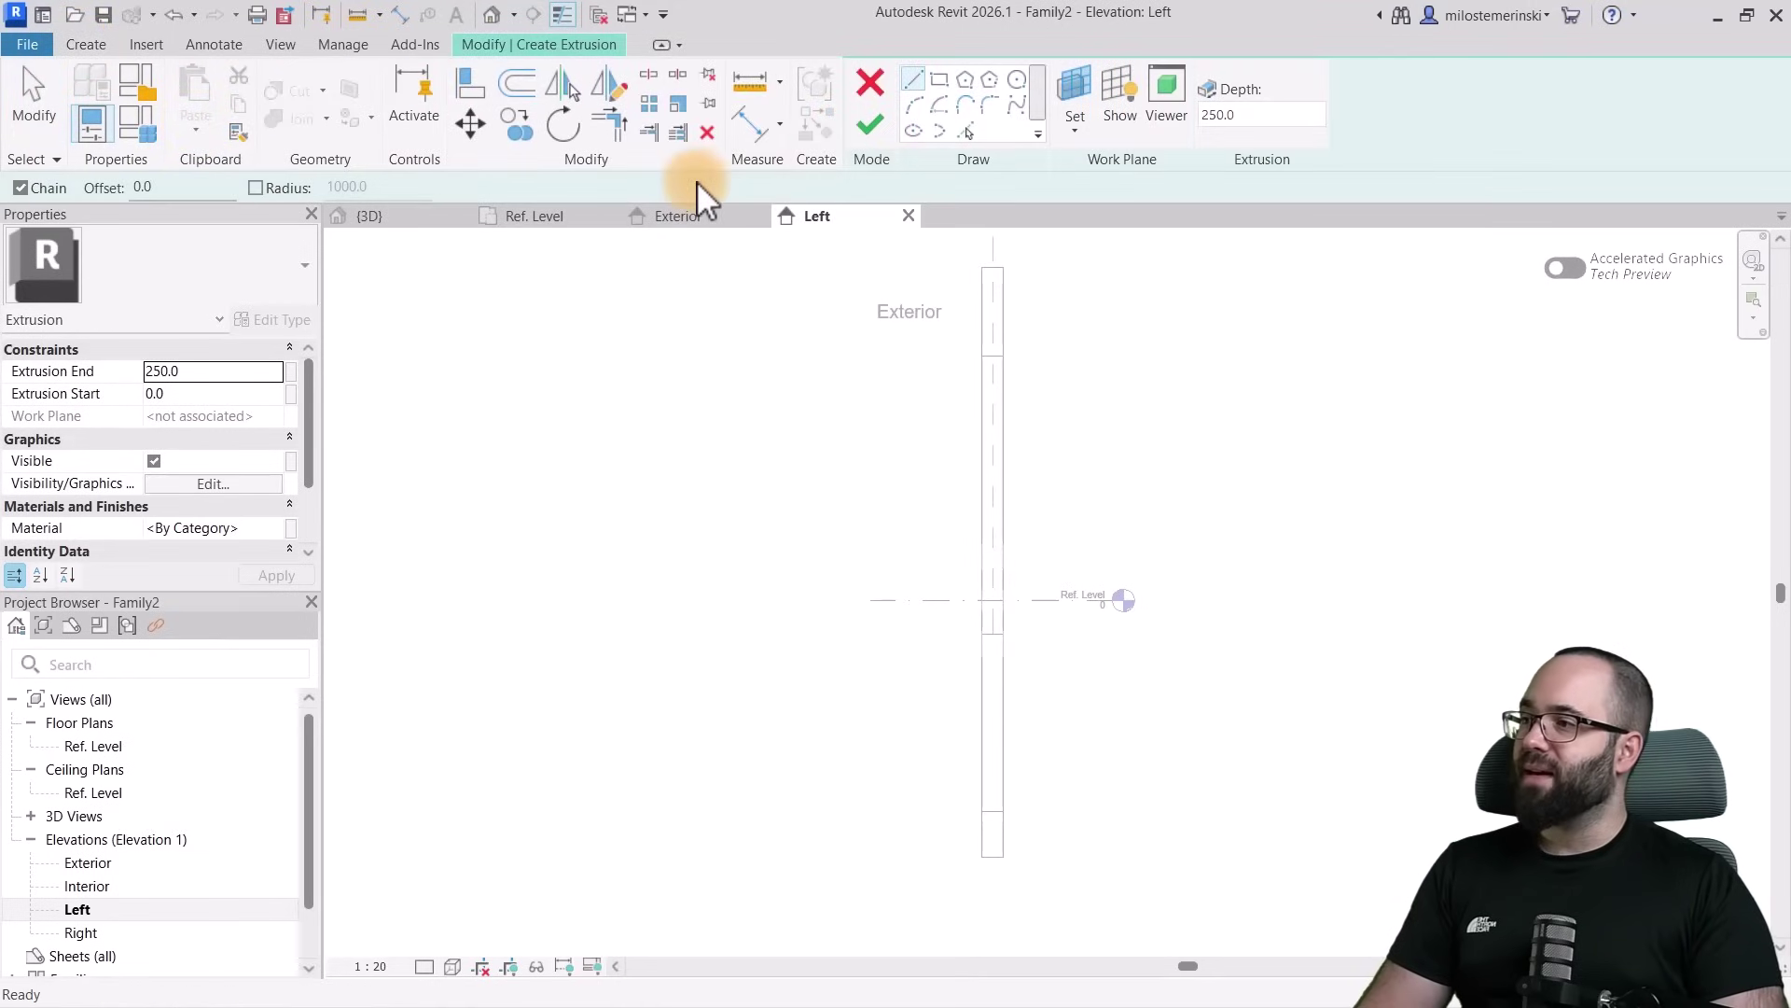
click(1075, 136)
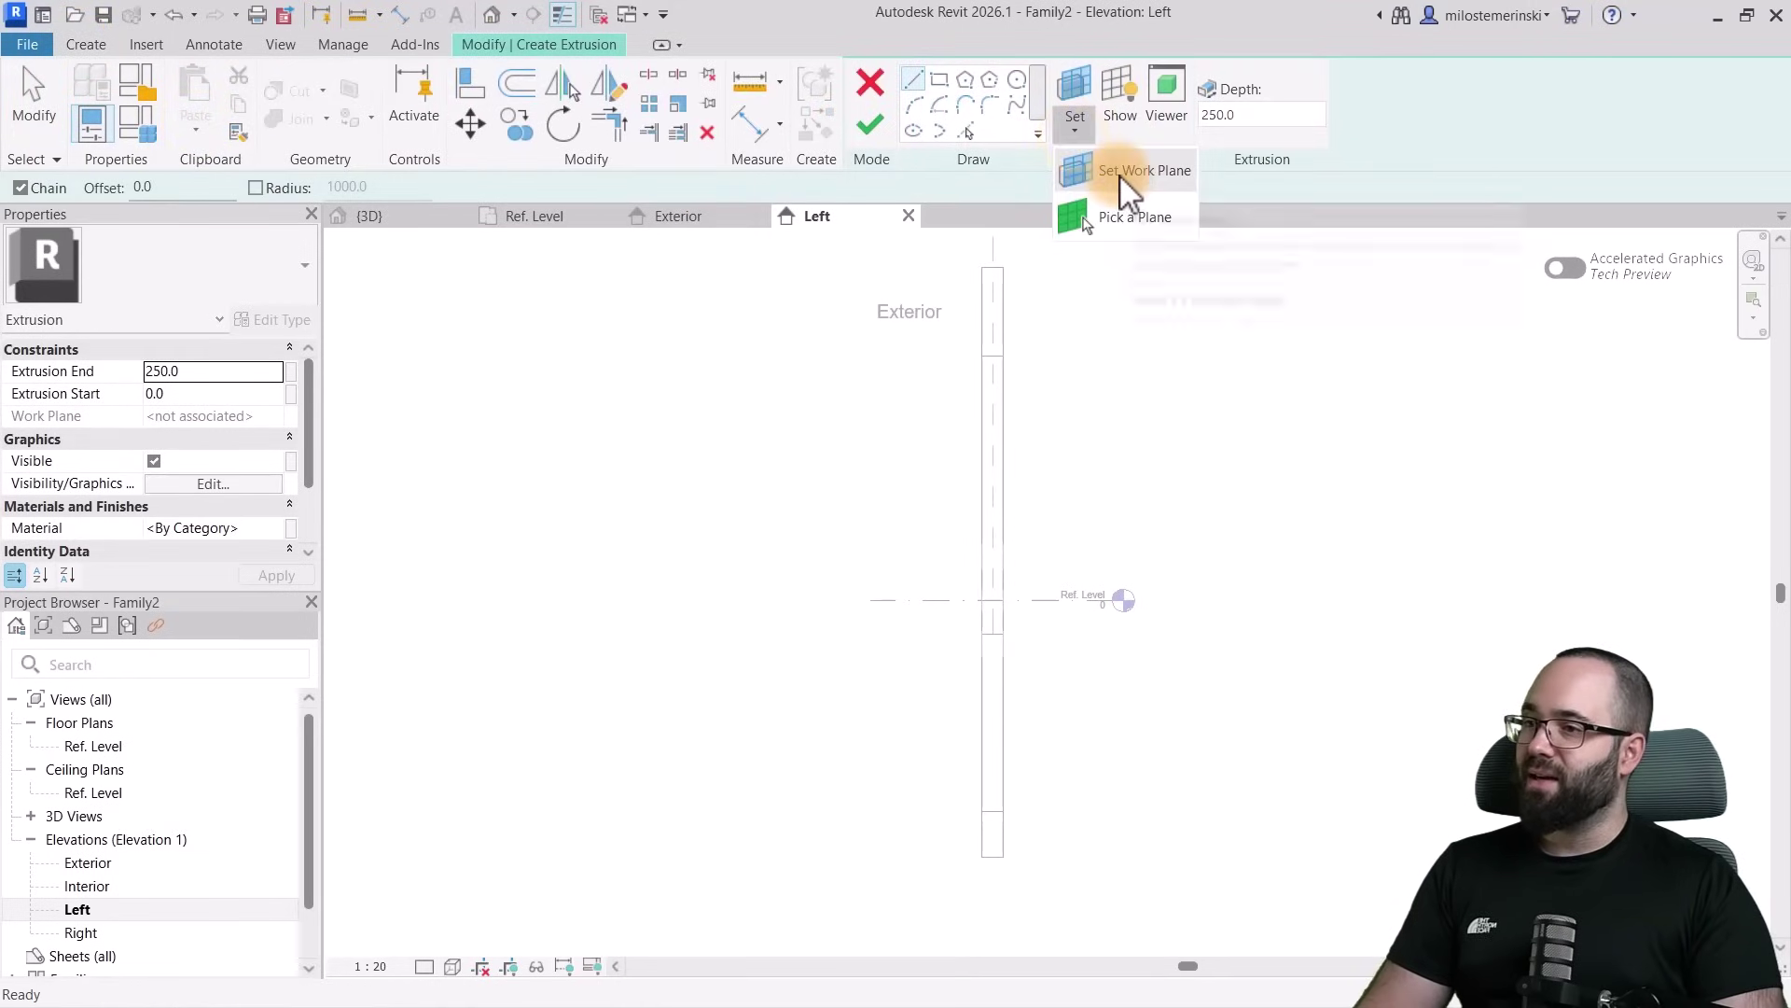
click(1119, 175)
click(871, 509)
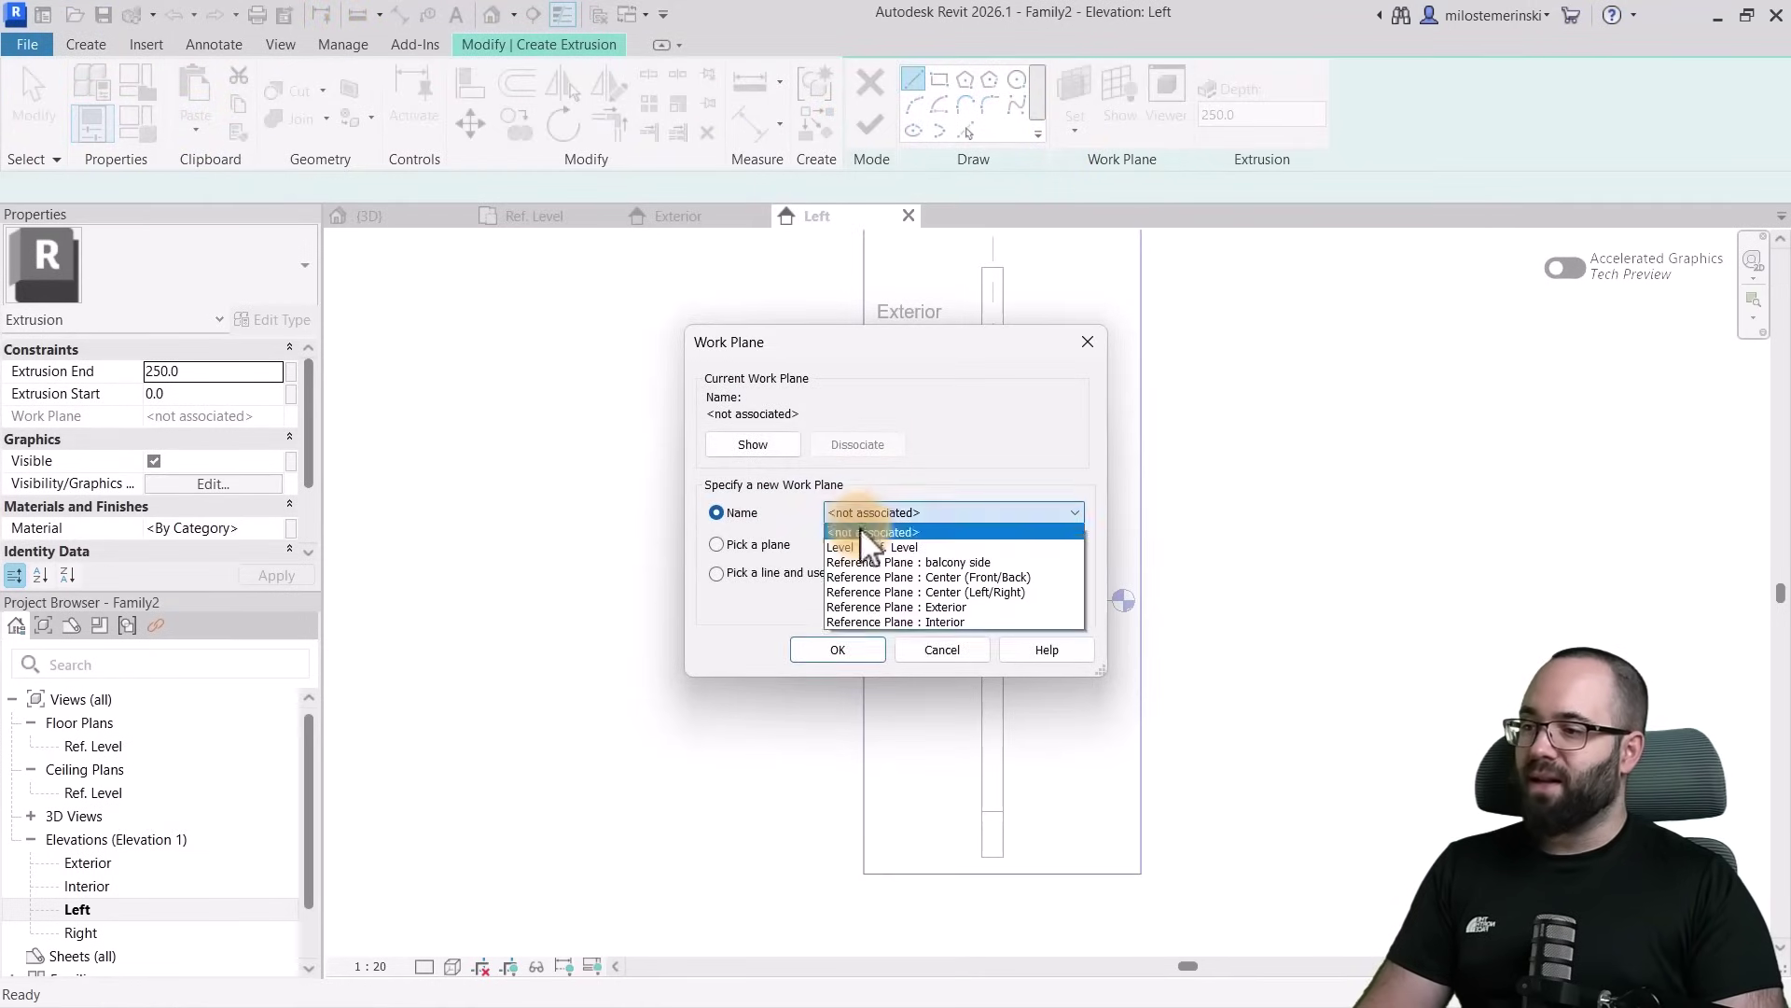
click(857, 564)
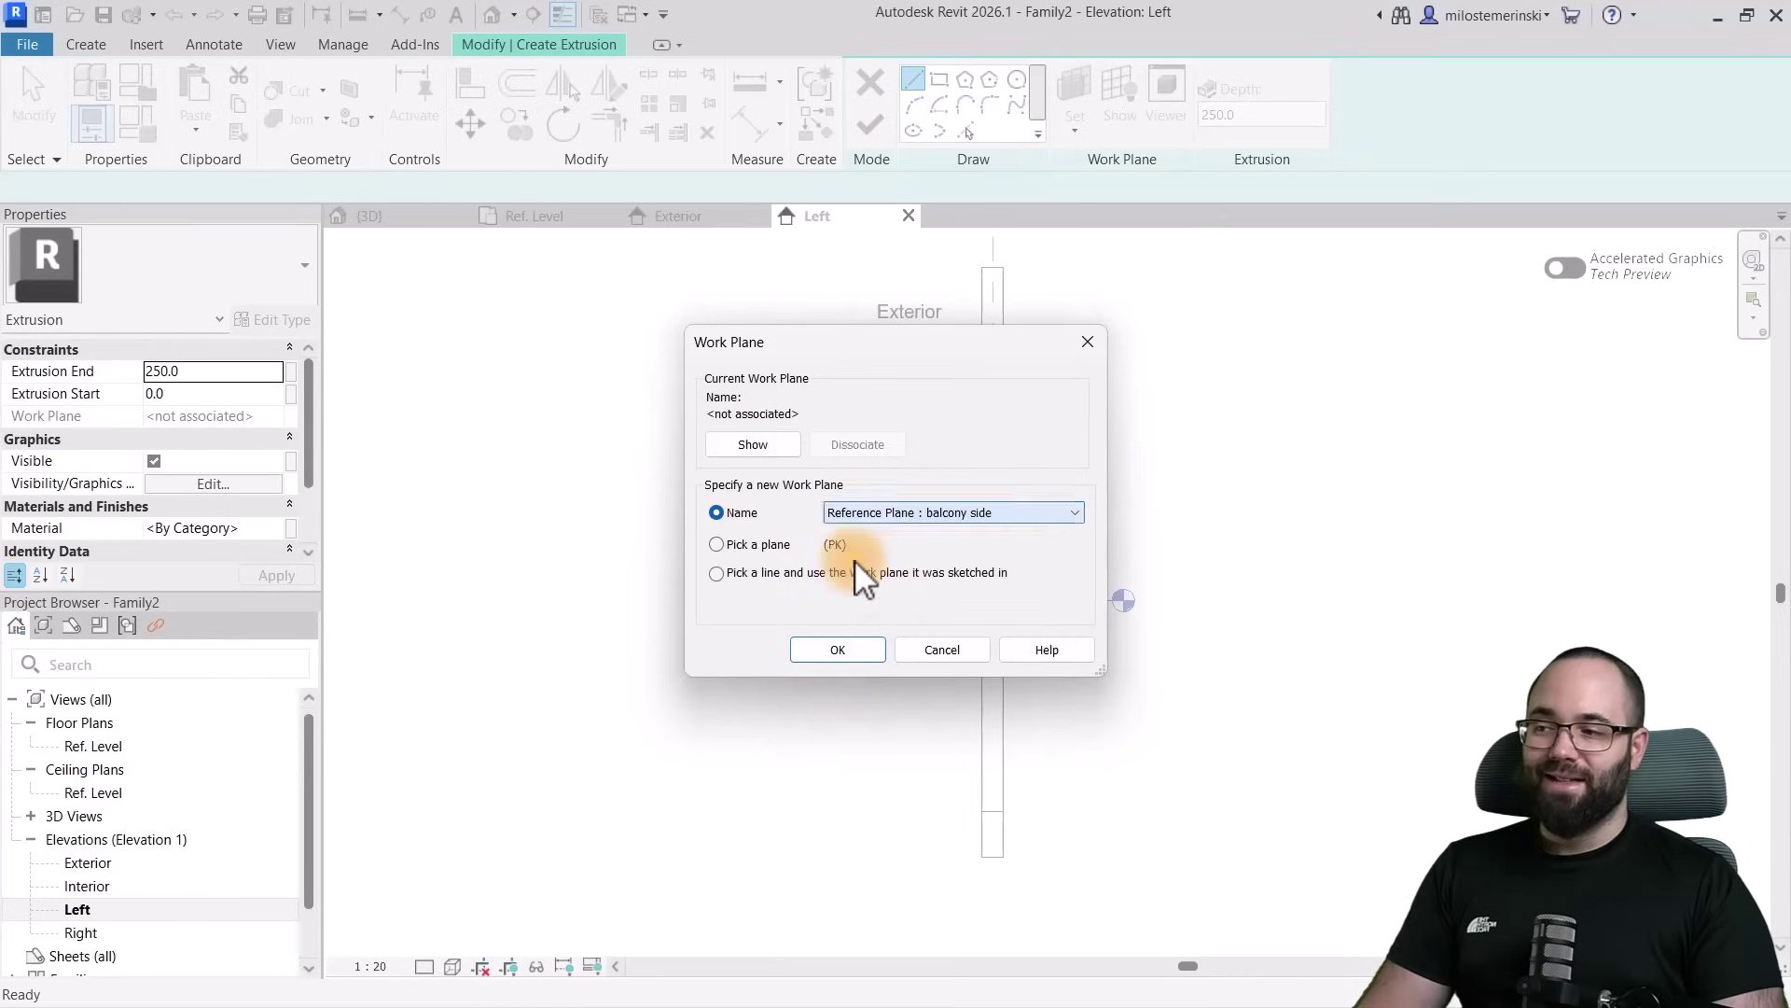
click(852, 648)
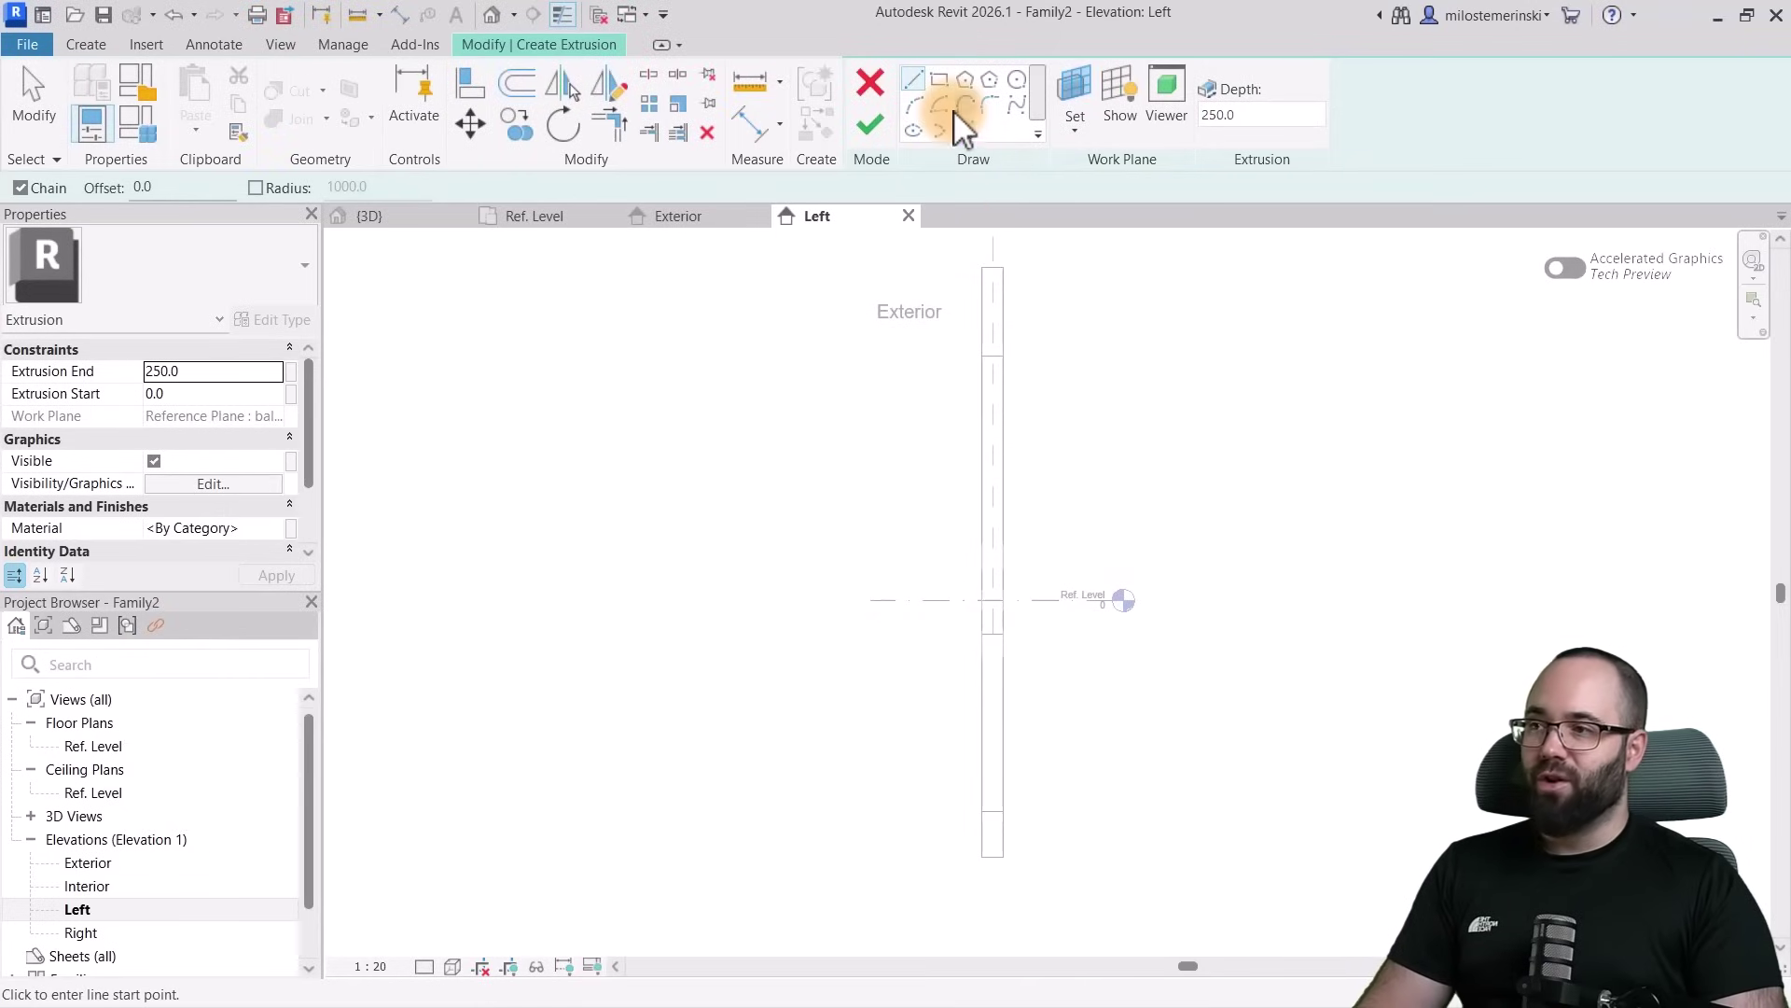
scroll(980, 359, up, 2)
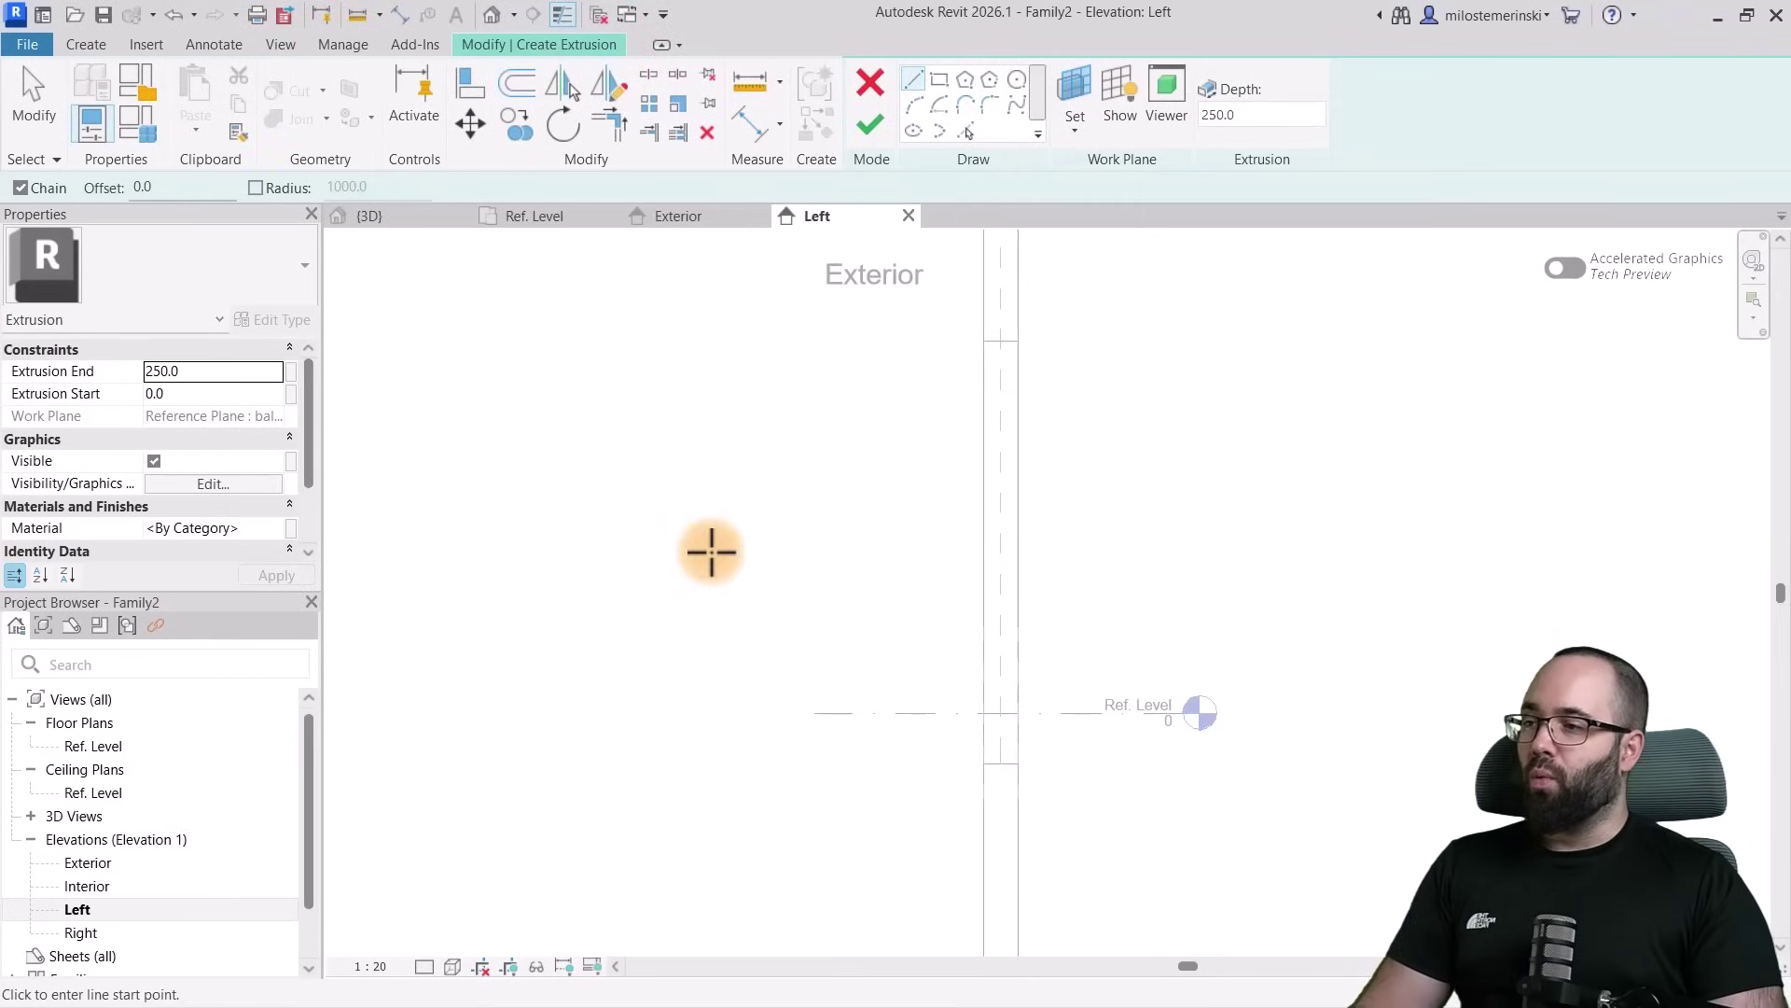
scroll(1167, 488, down, 1)
click(1031, 655)
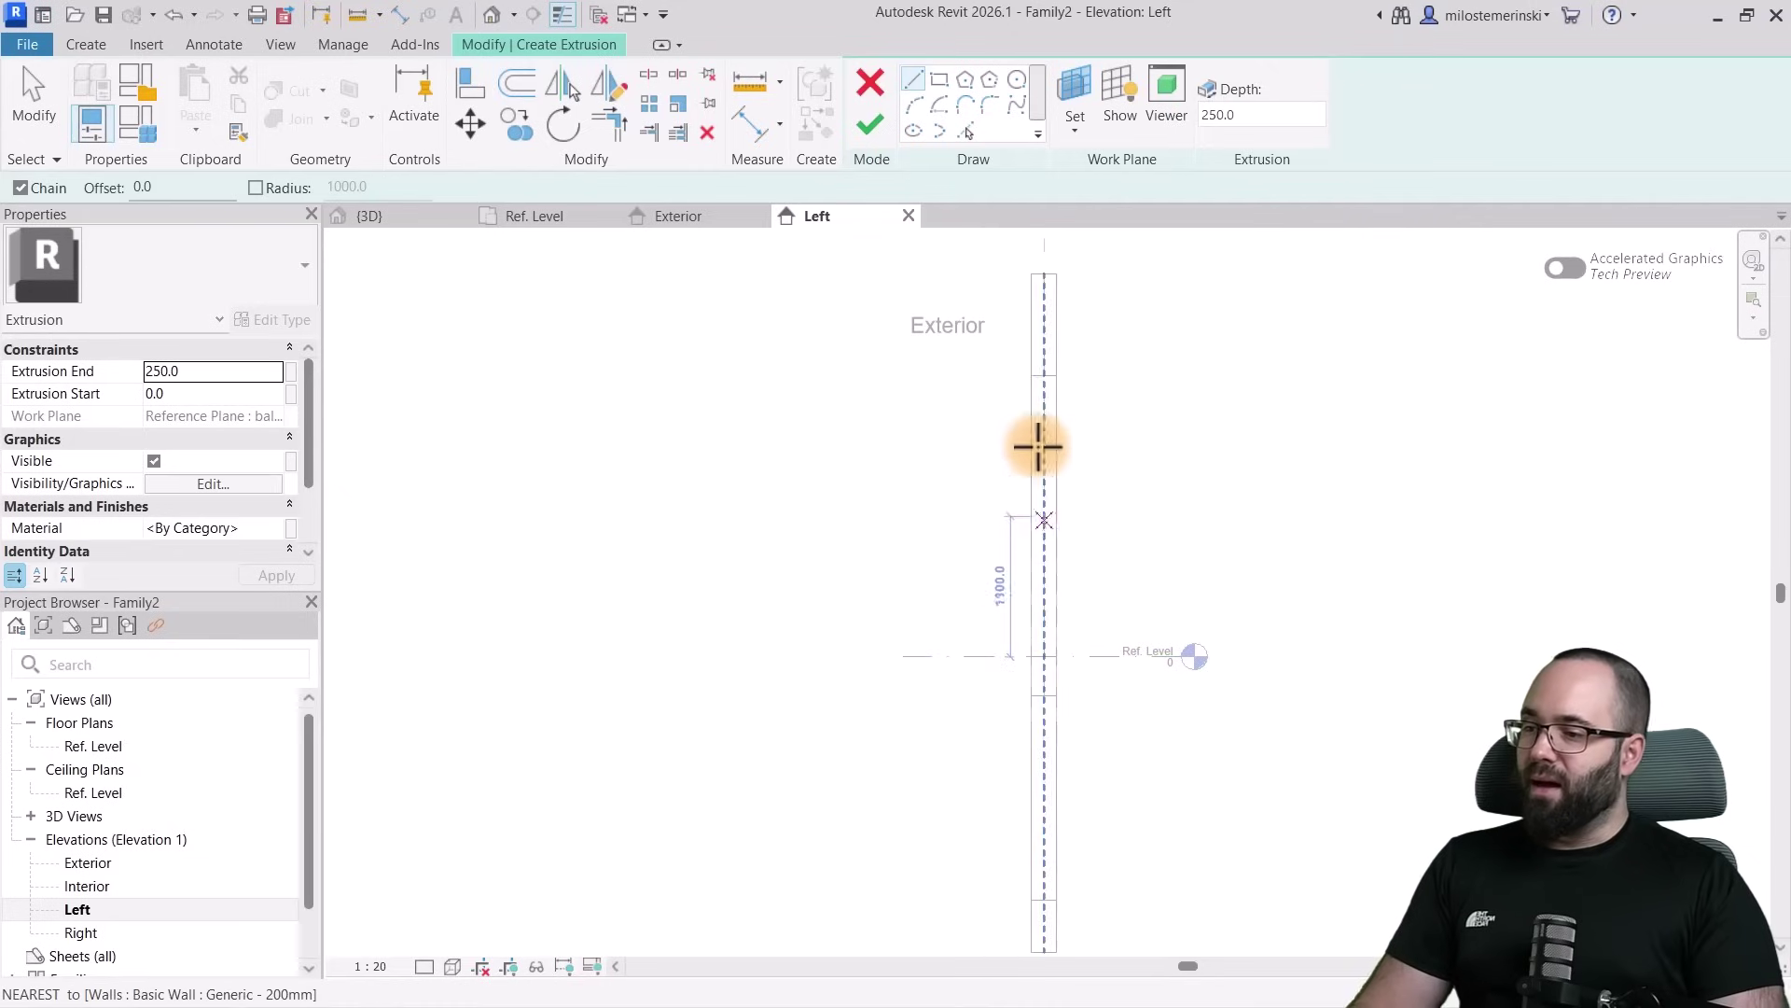
click(1032, 374)
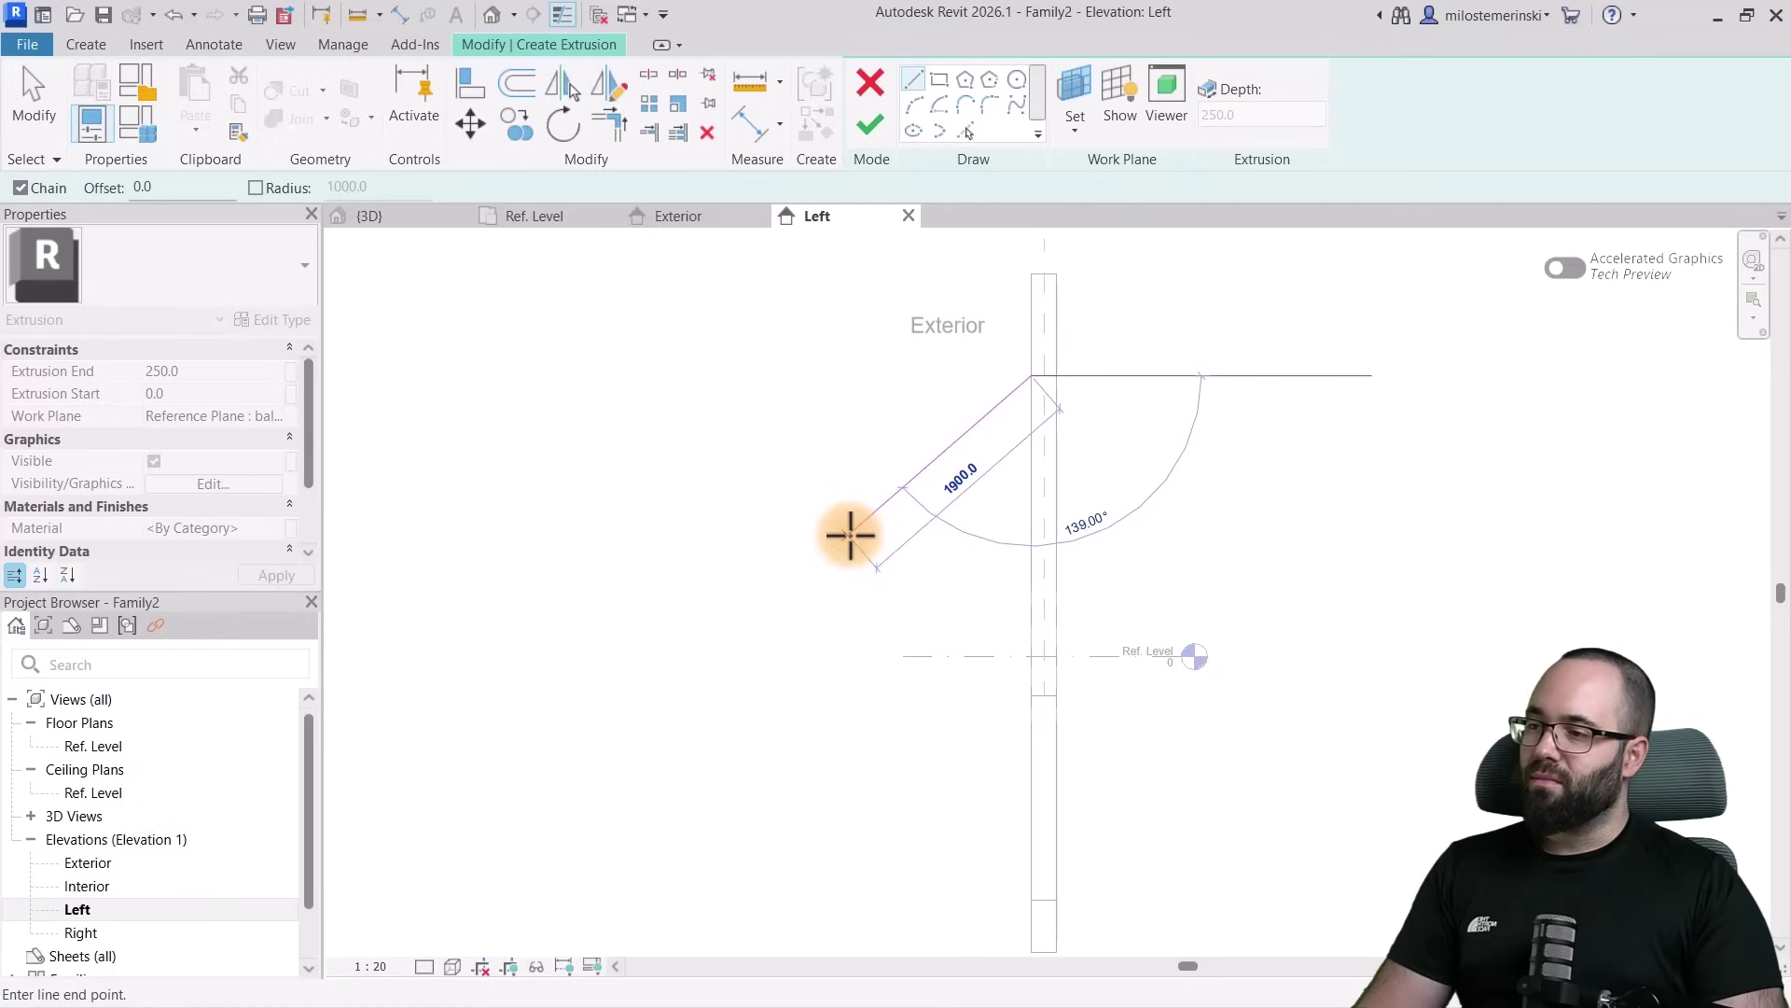
key(Escape)
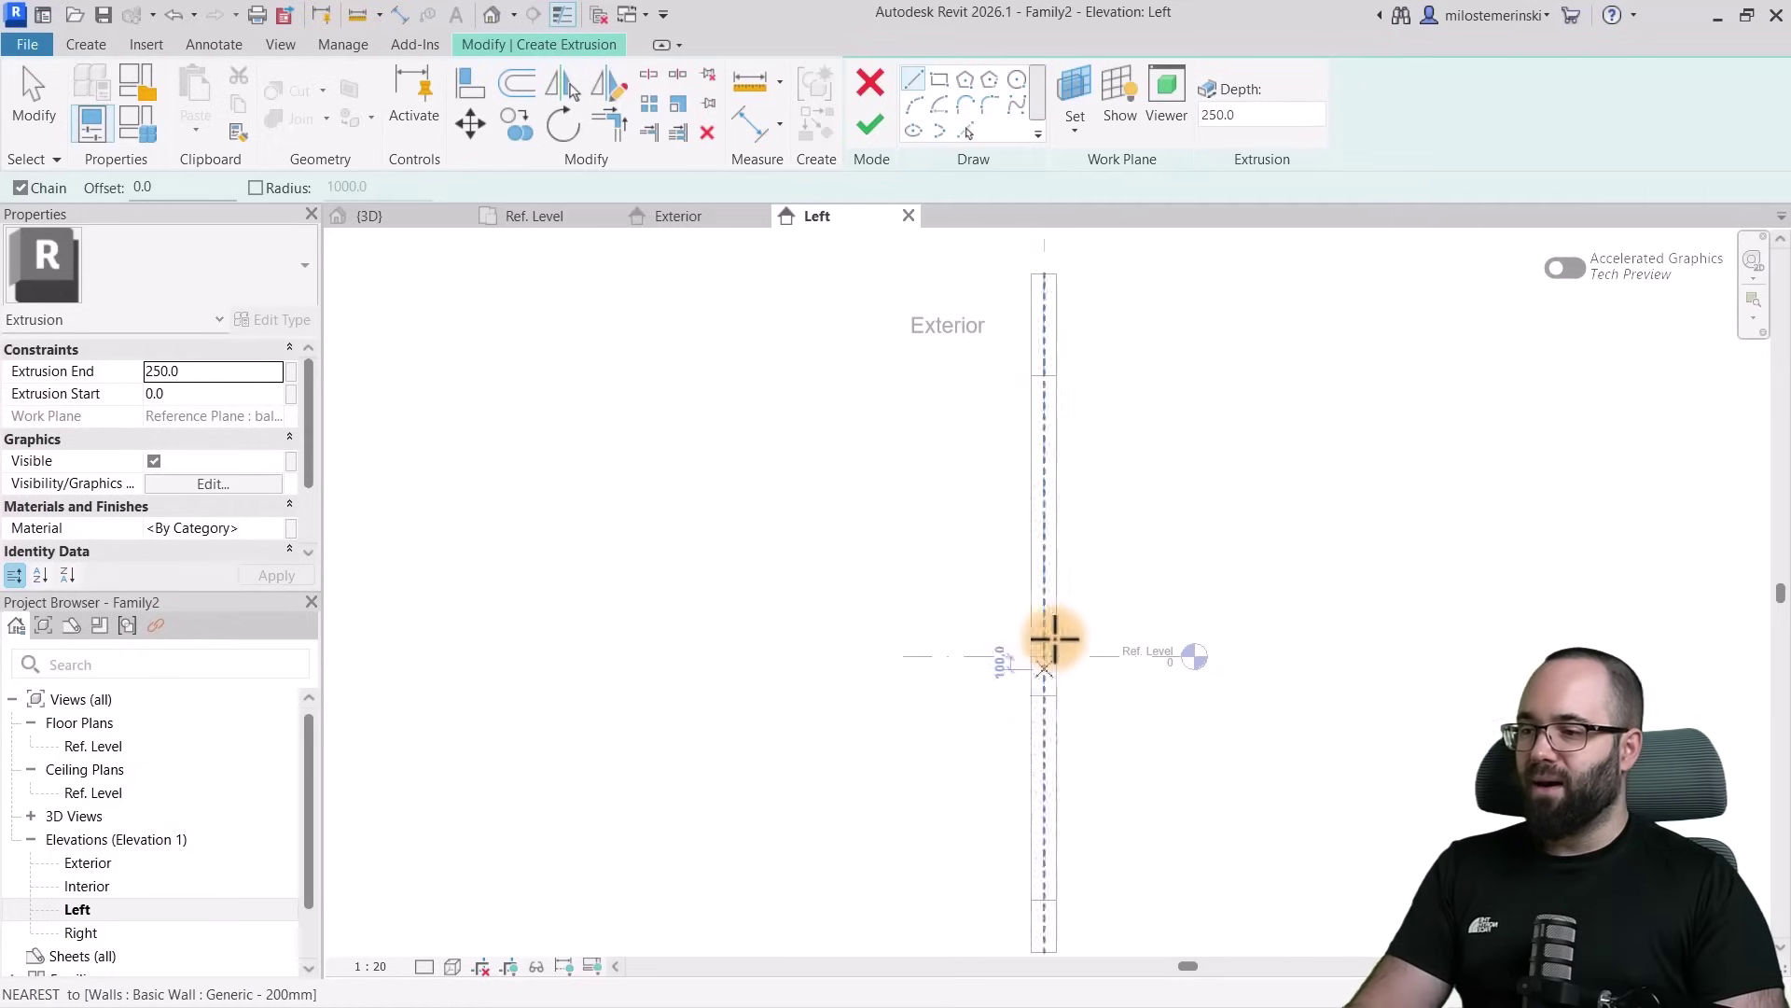
Sketch a sloped line about 2000 mm long from the lower opening's bottom exterior corner up and away from the wall
scroll(1052, 640, down, 1)
middle_drag(1064, 627, 1094, 553)
click(1039, 761)
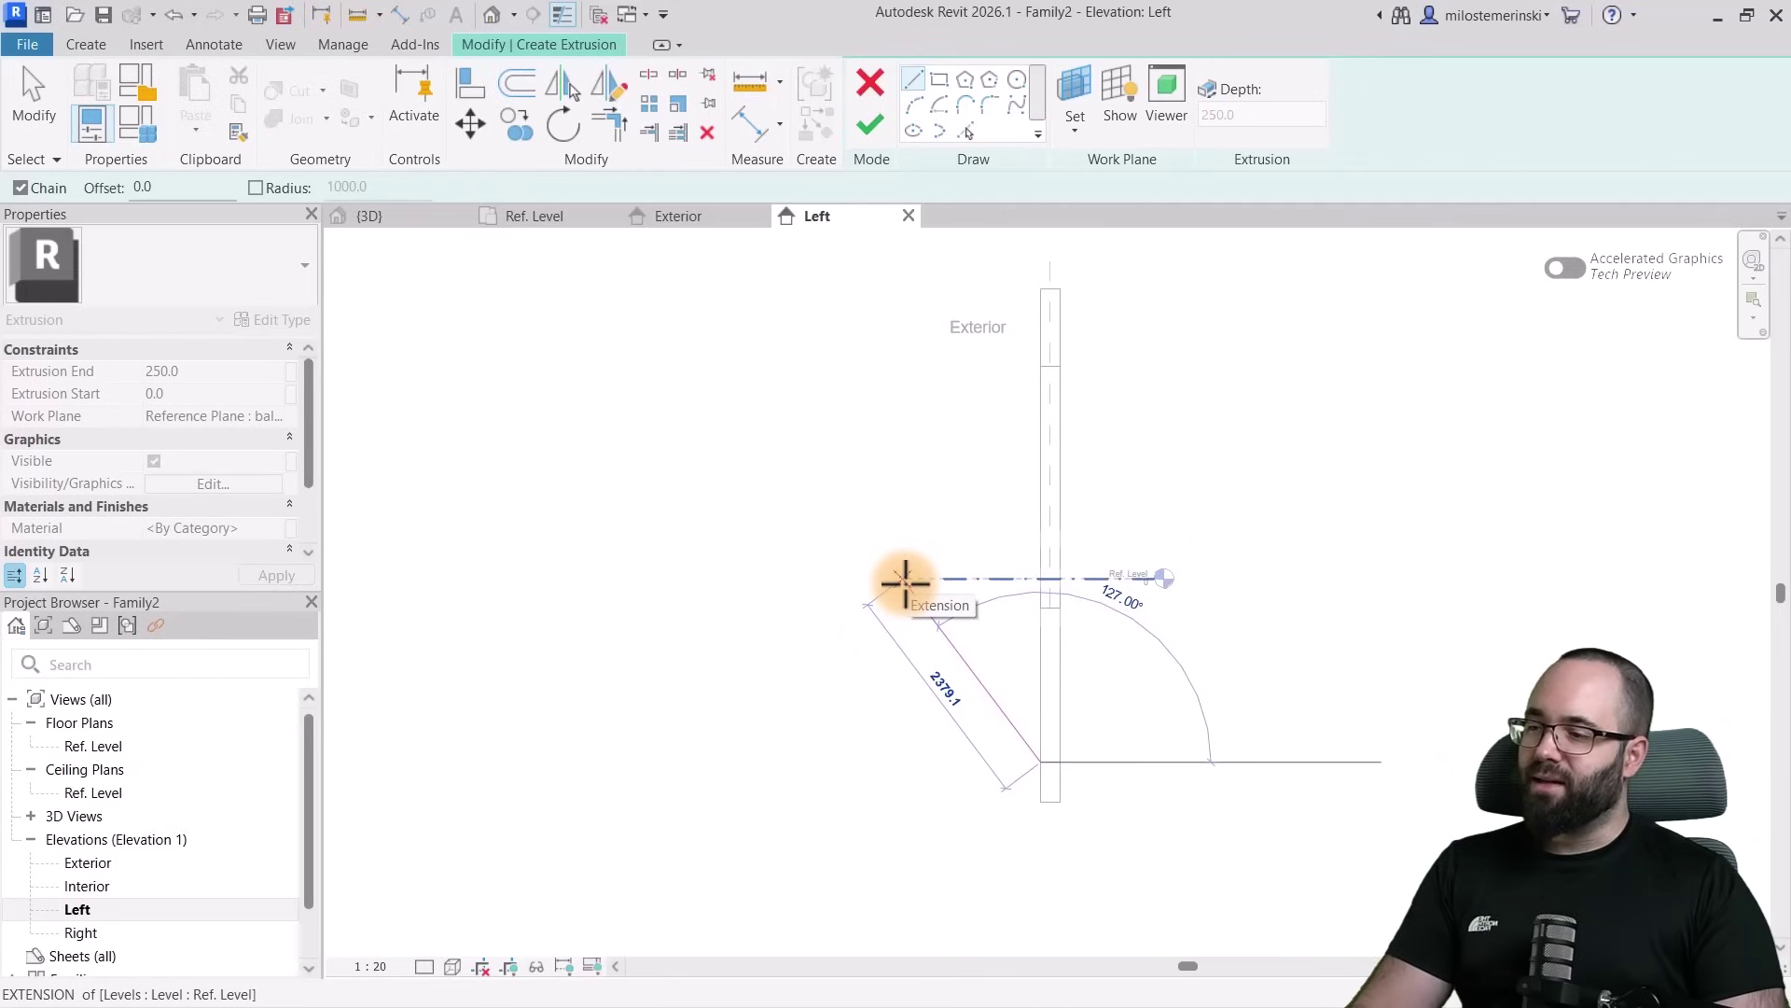
click(911, 613)
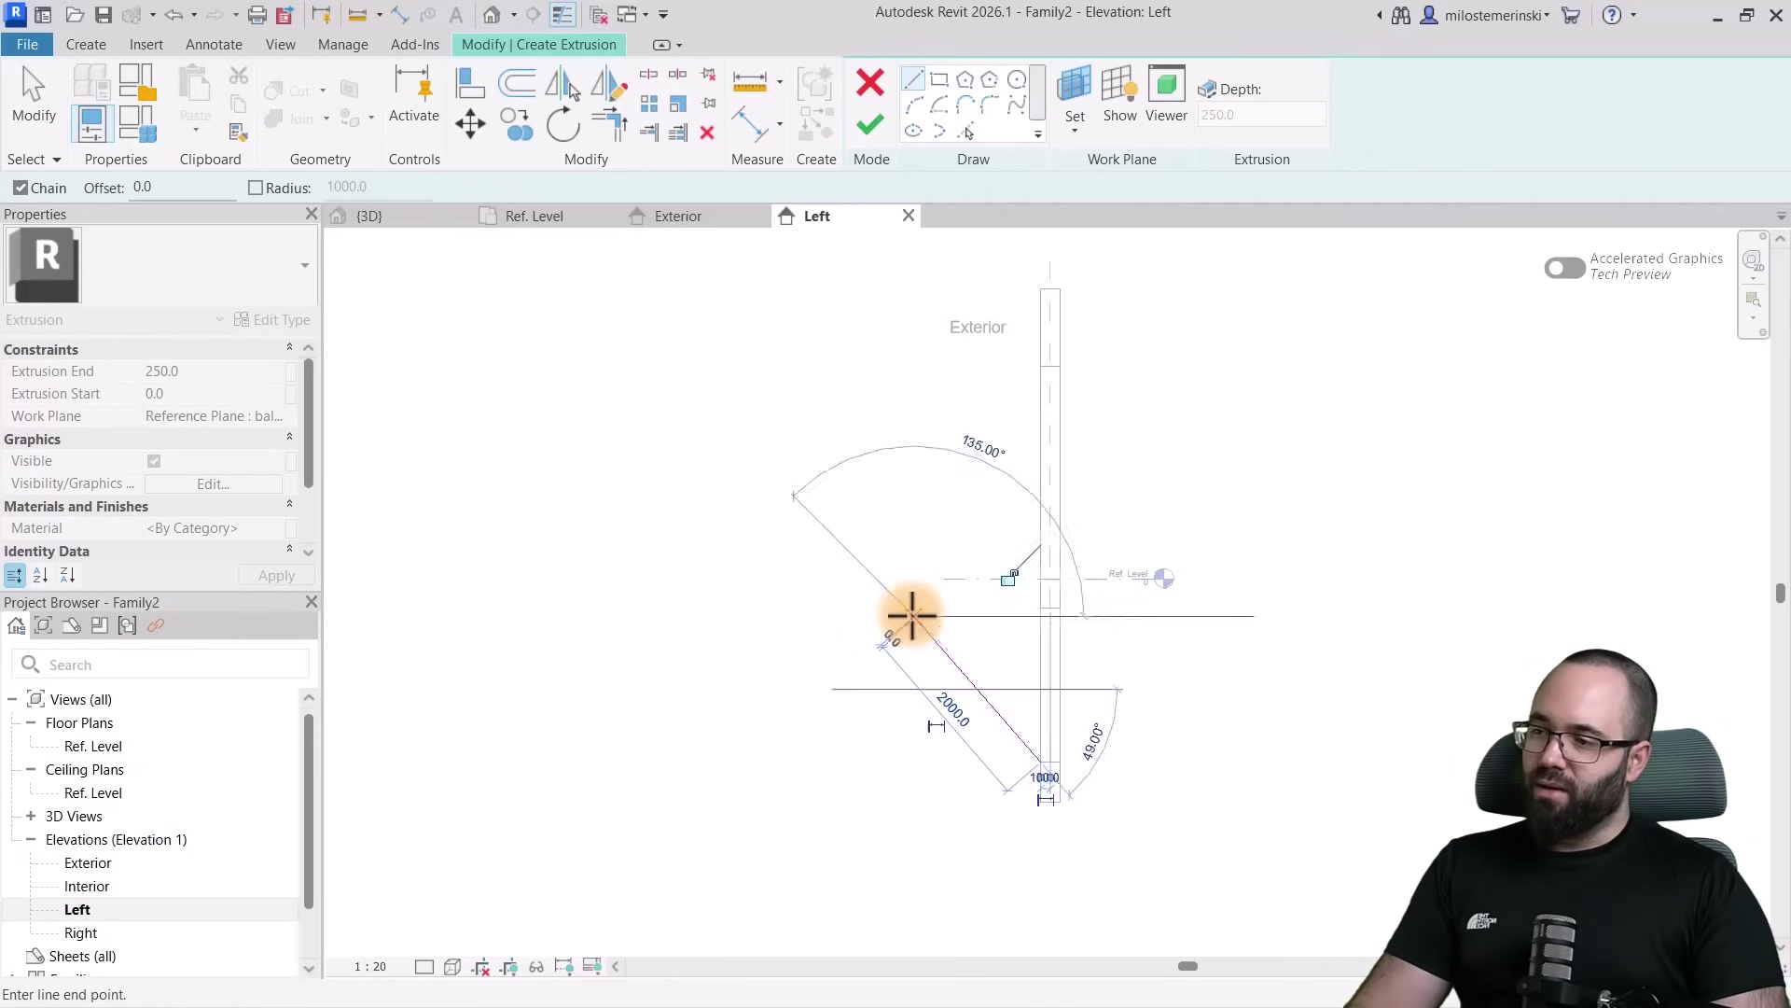
key(Escape)
Draw a horizontal helper line about 2400 mm long outward from the lower opening's top edge and snap the sloped line's upper end to it
click(1058, 607)
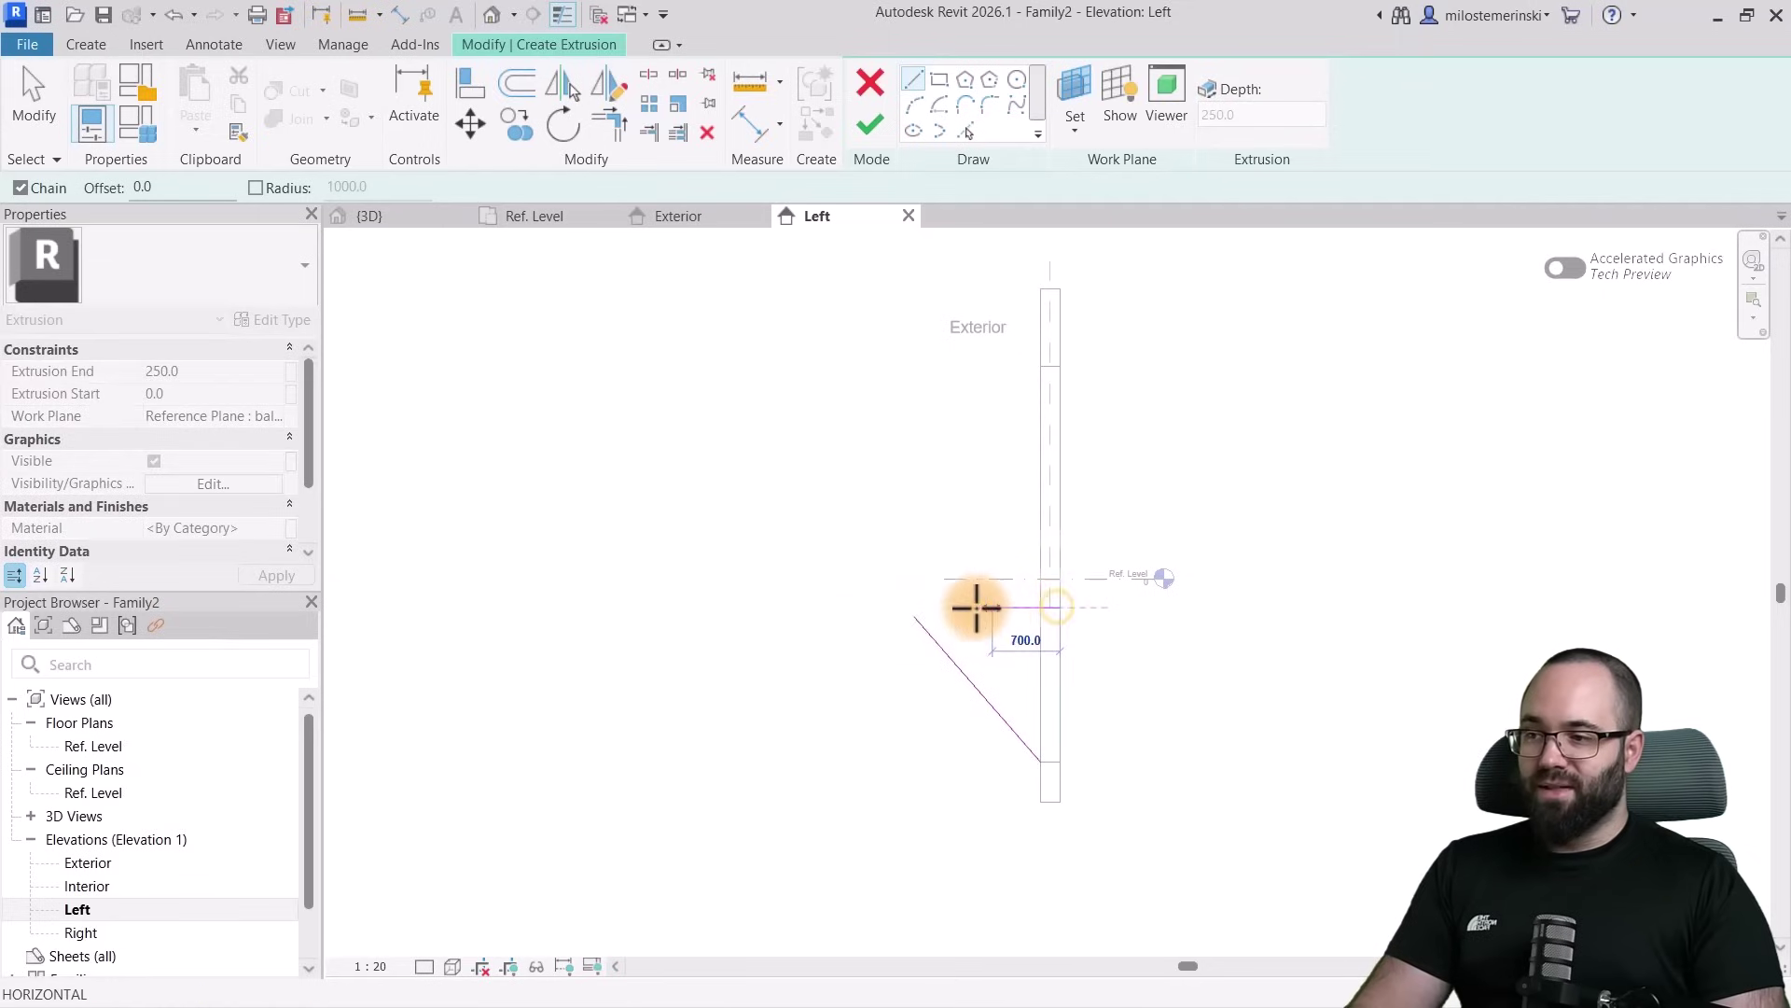
click(829, 607)
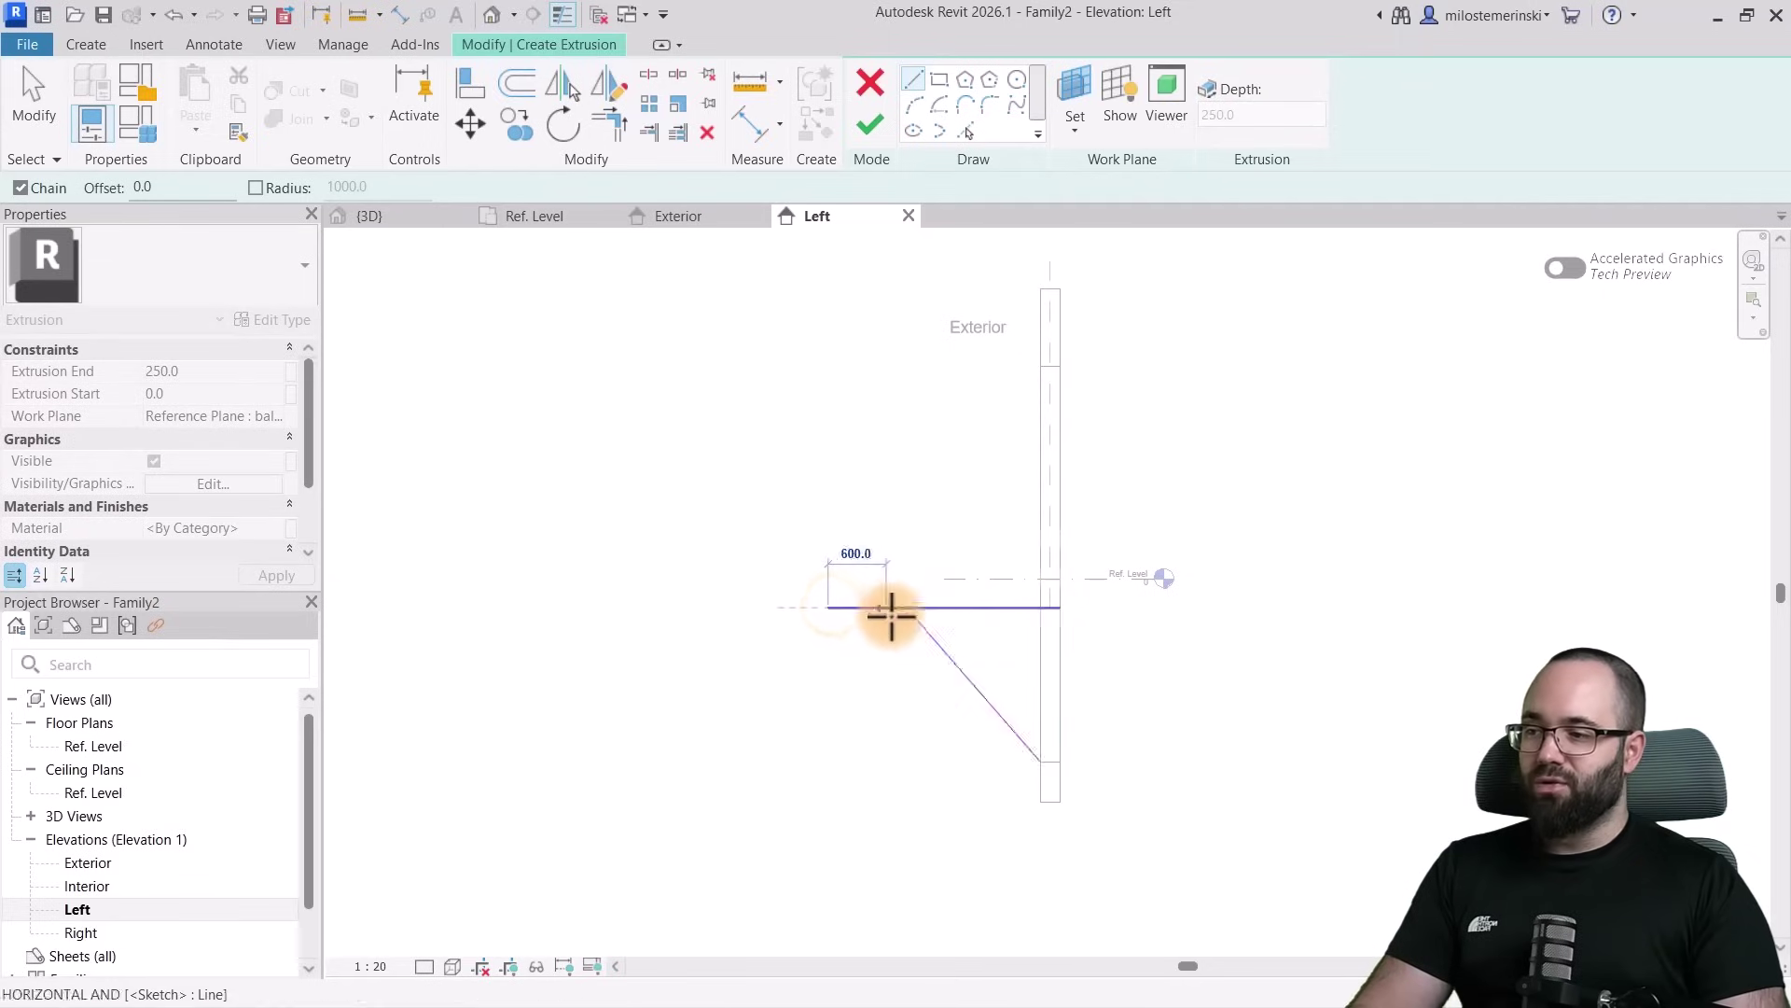
key(Escape)
key(Escape)
click(920, 618)
drag(921, 619, 907, 608)
Draw a vertical line about 1000 mm up from the sloped line's end, plus a helper line about 700 mm toward the wall
click(915, 82)
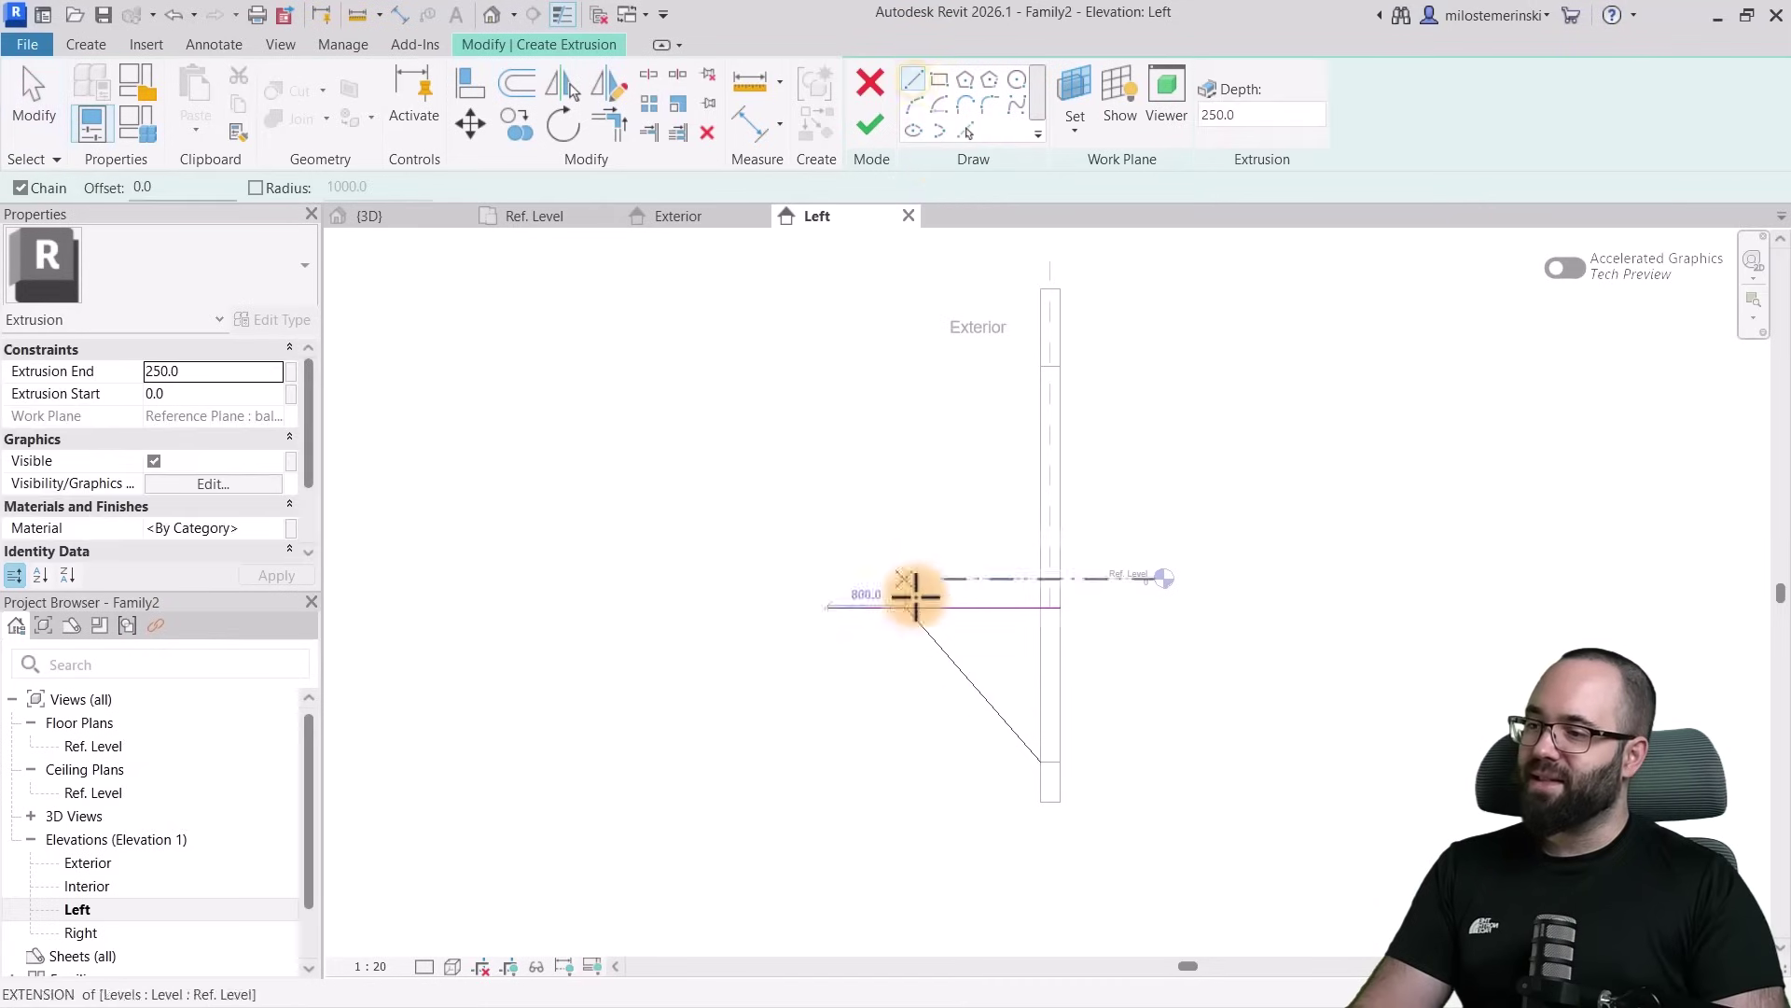
click(907, 608)
click(907, 511)
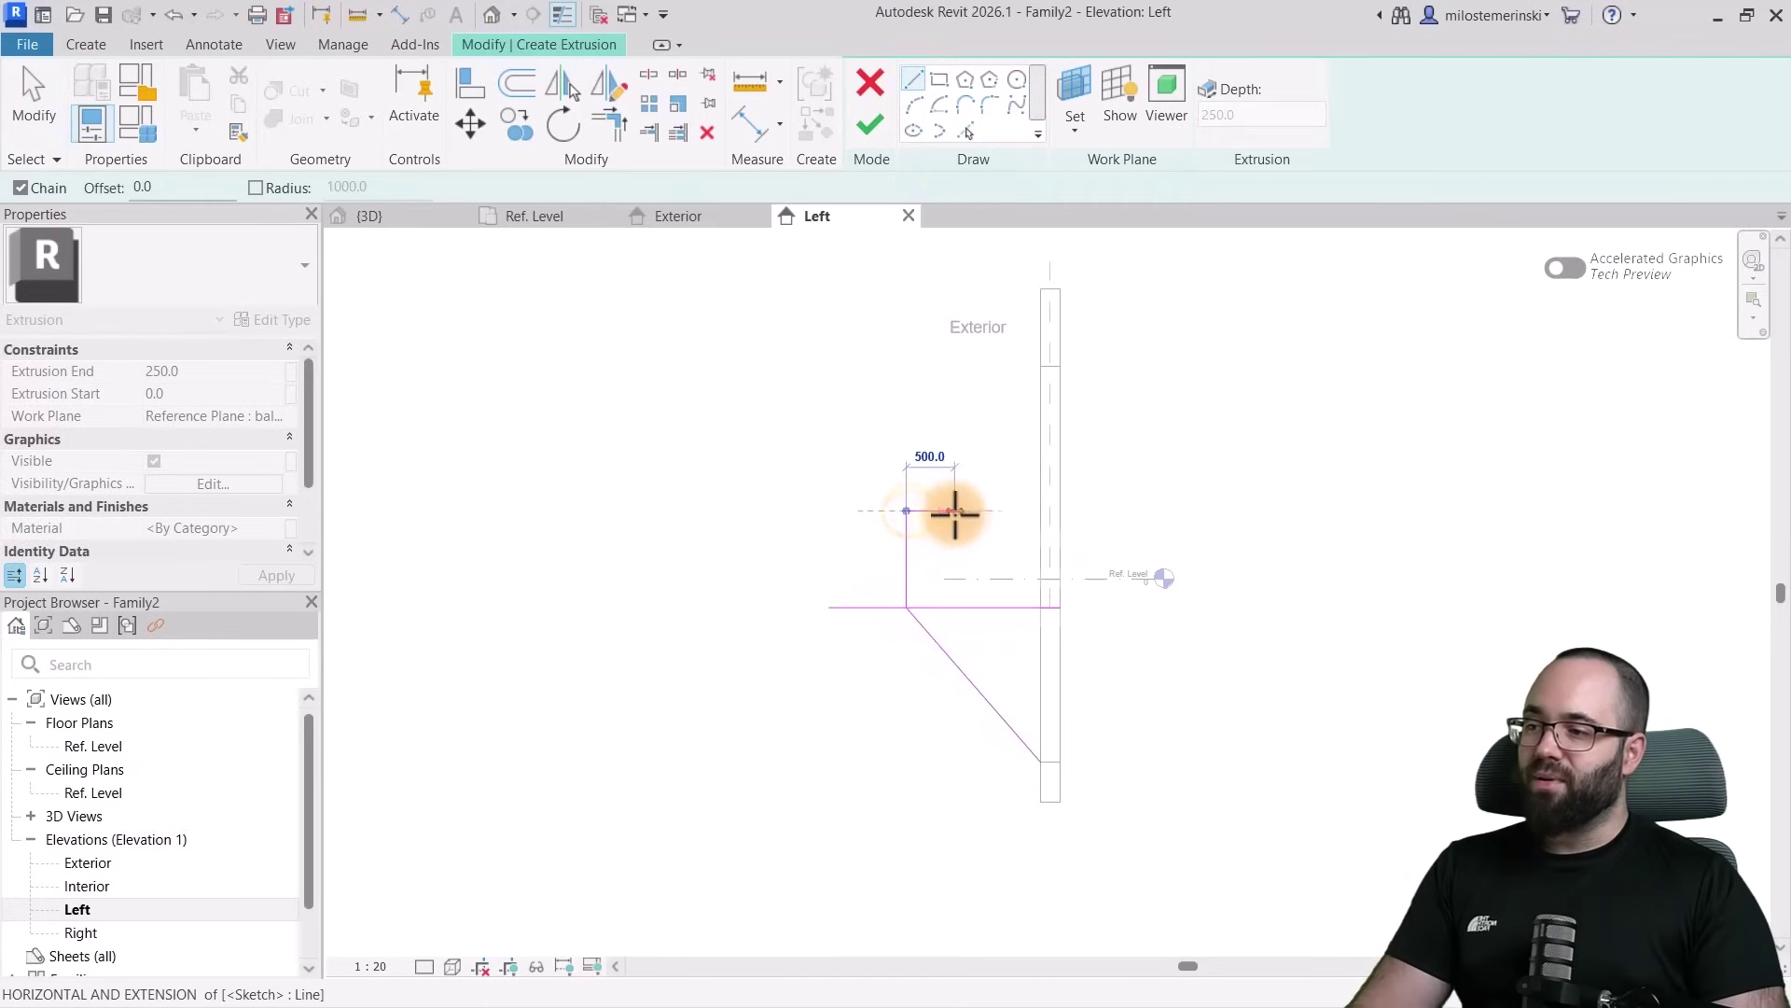
click(974, 511)
key(Escape)
key(Escape)
Dimension the upper helper line from the Ref. Level and set its height to 900 mm
click(954, 511)
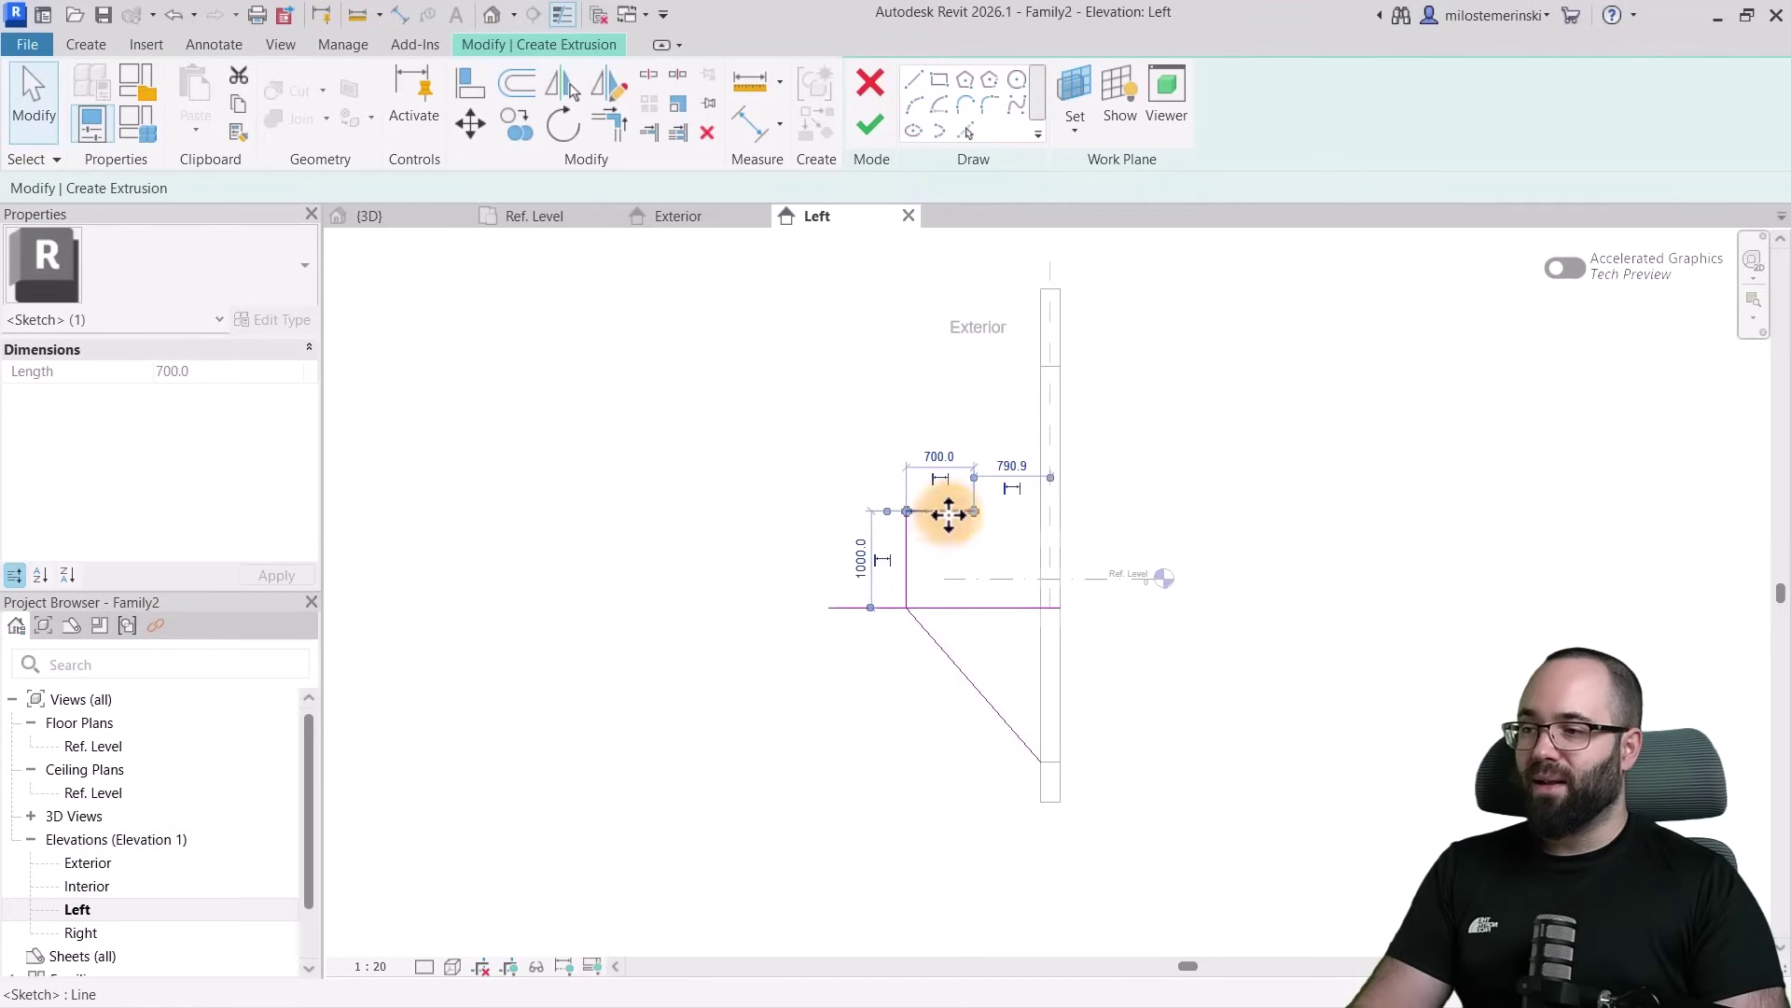
drag(927, 585, 947, 585)
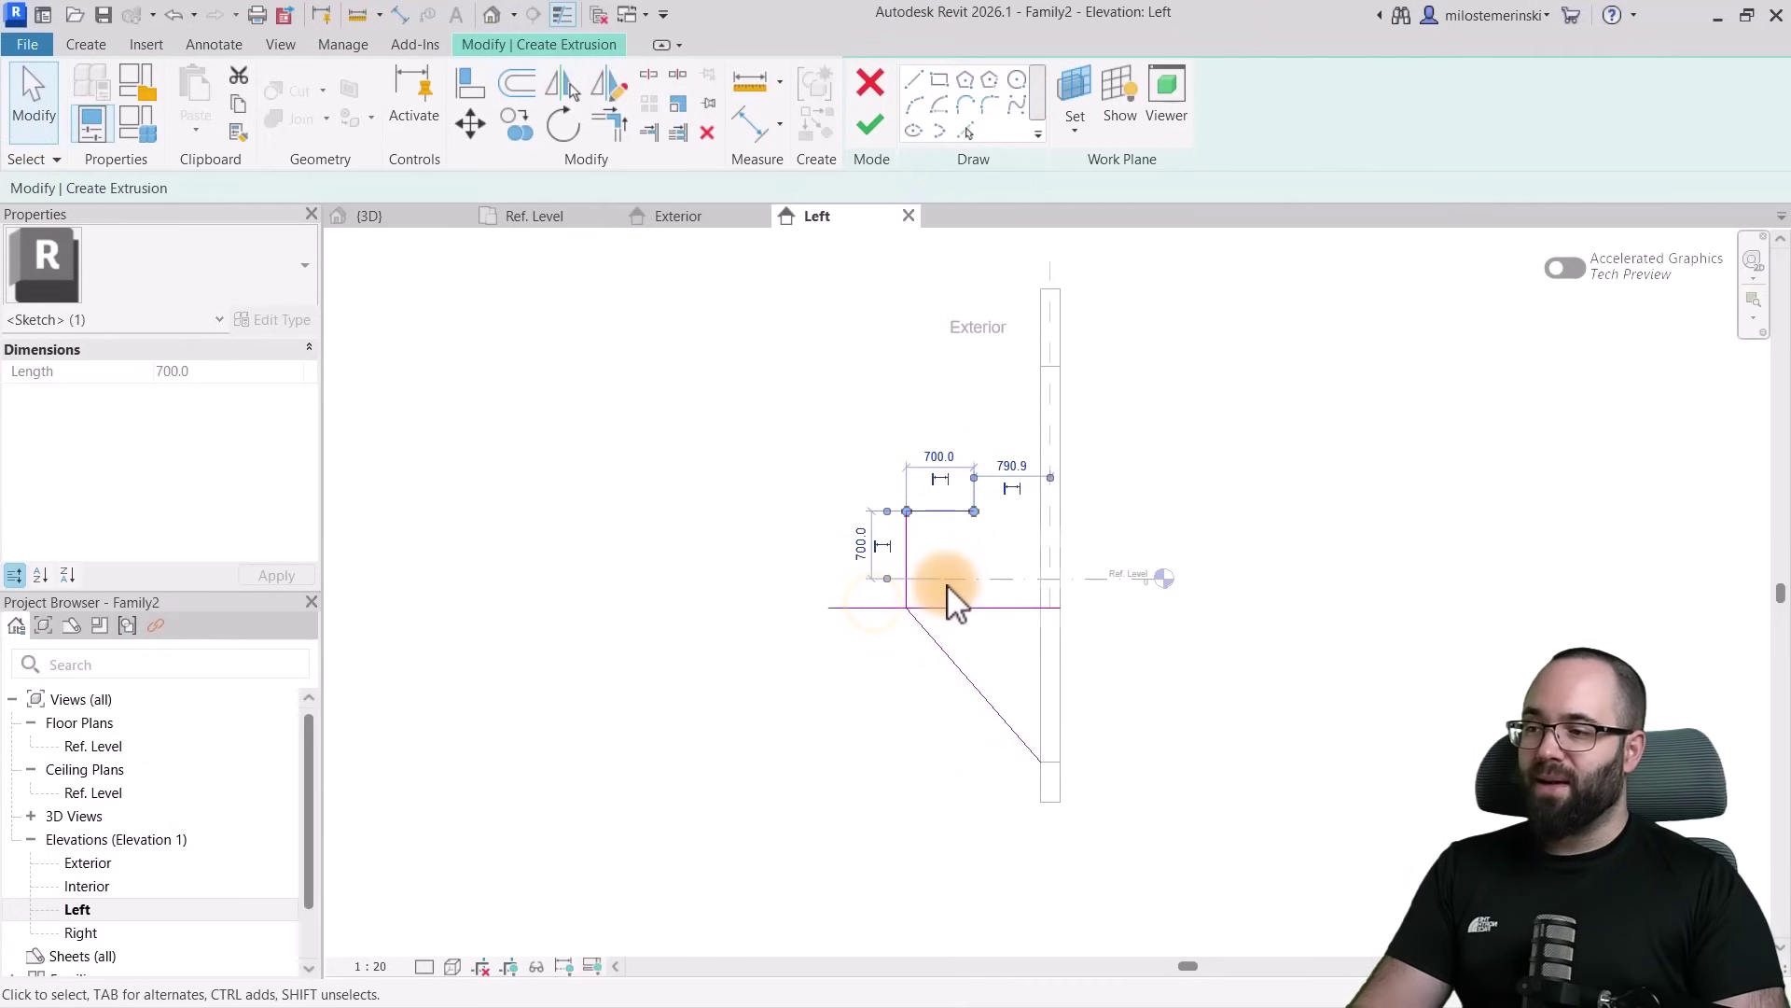
click(859, 554)
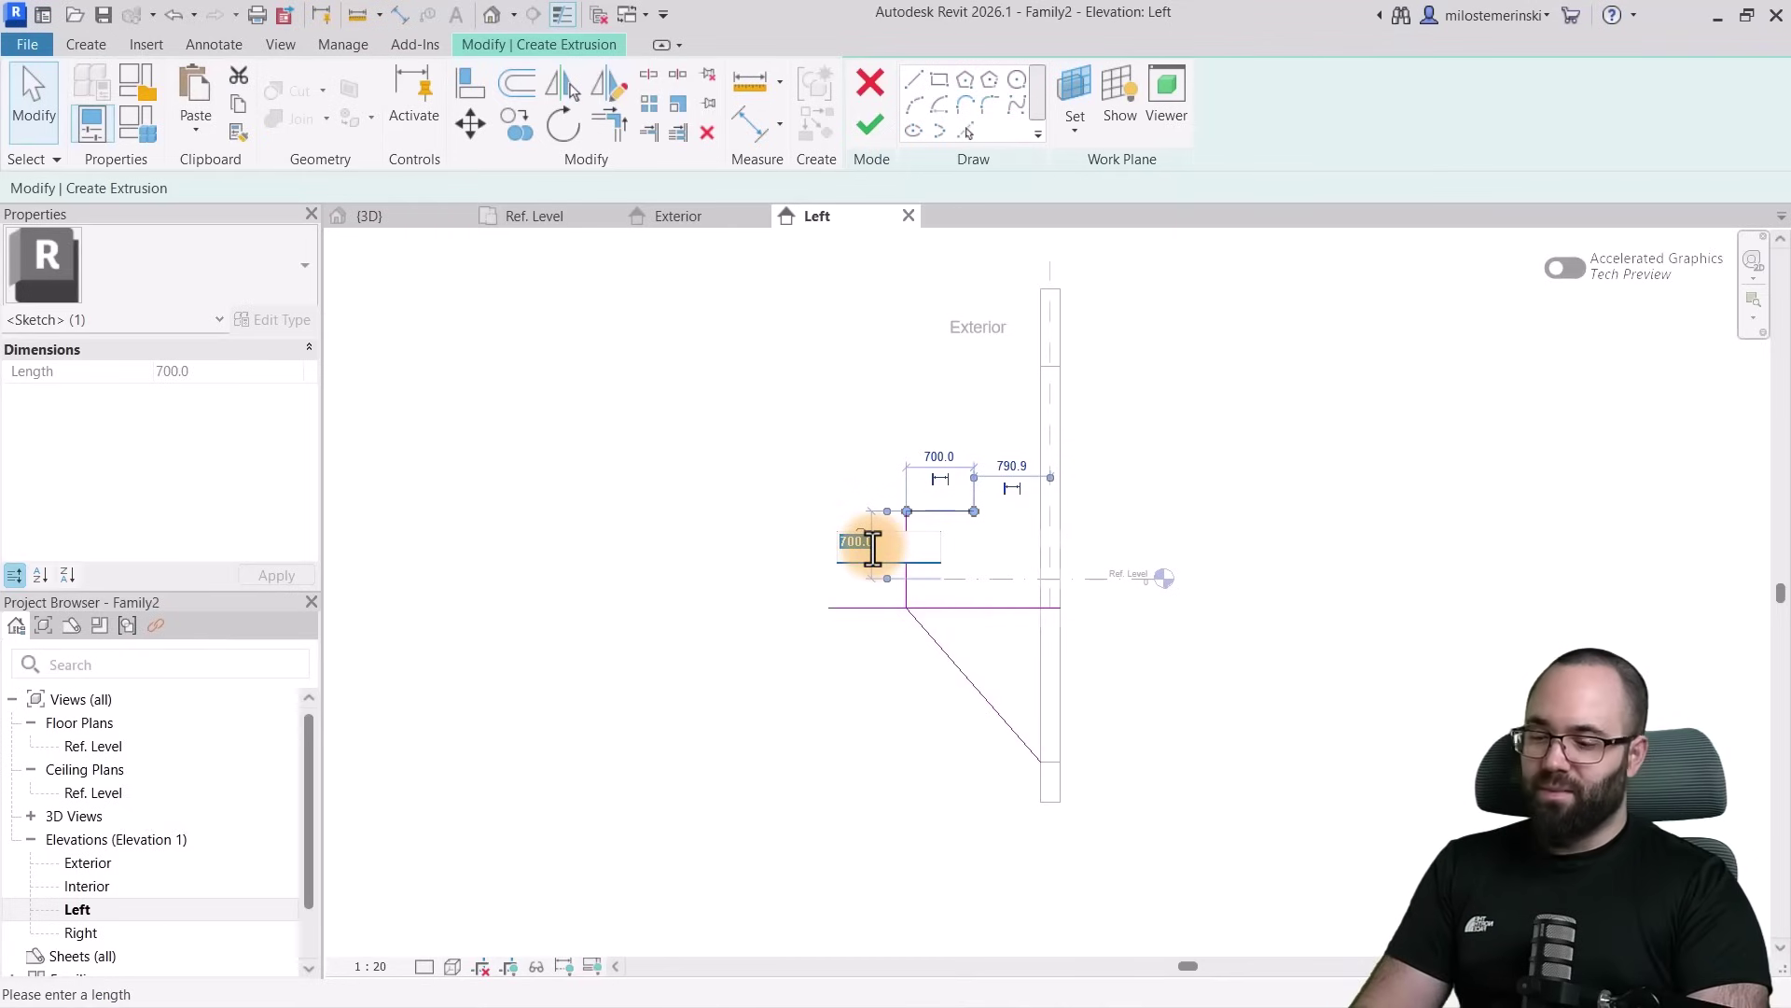
text(900)
key(Return)
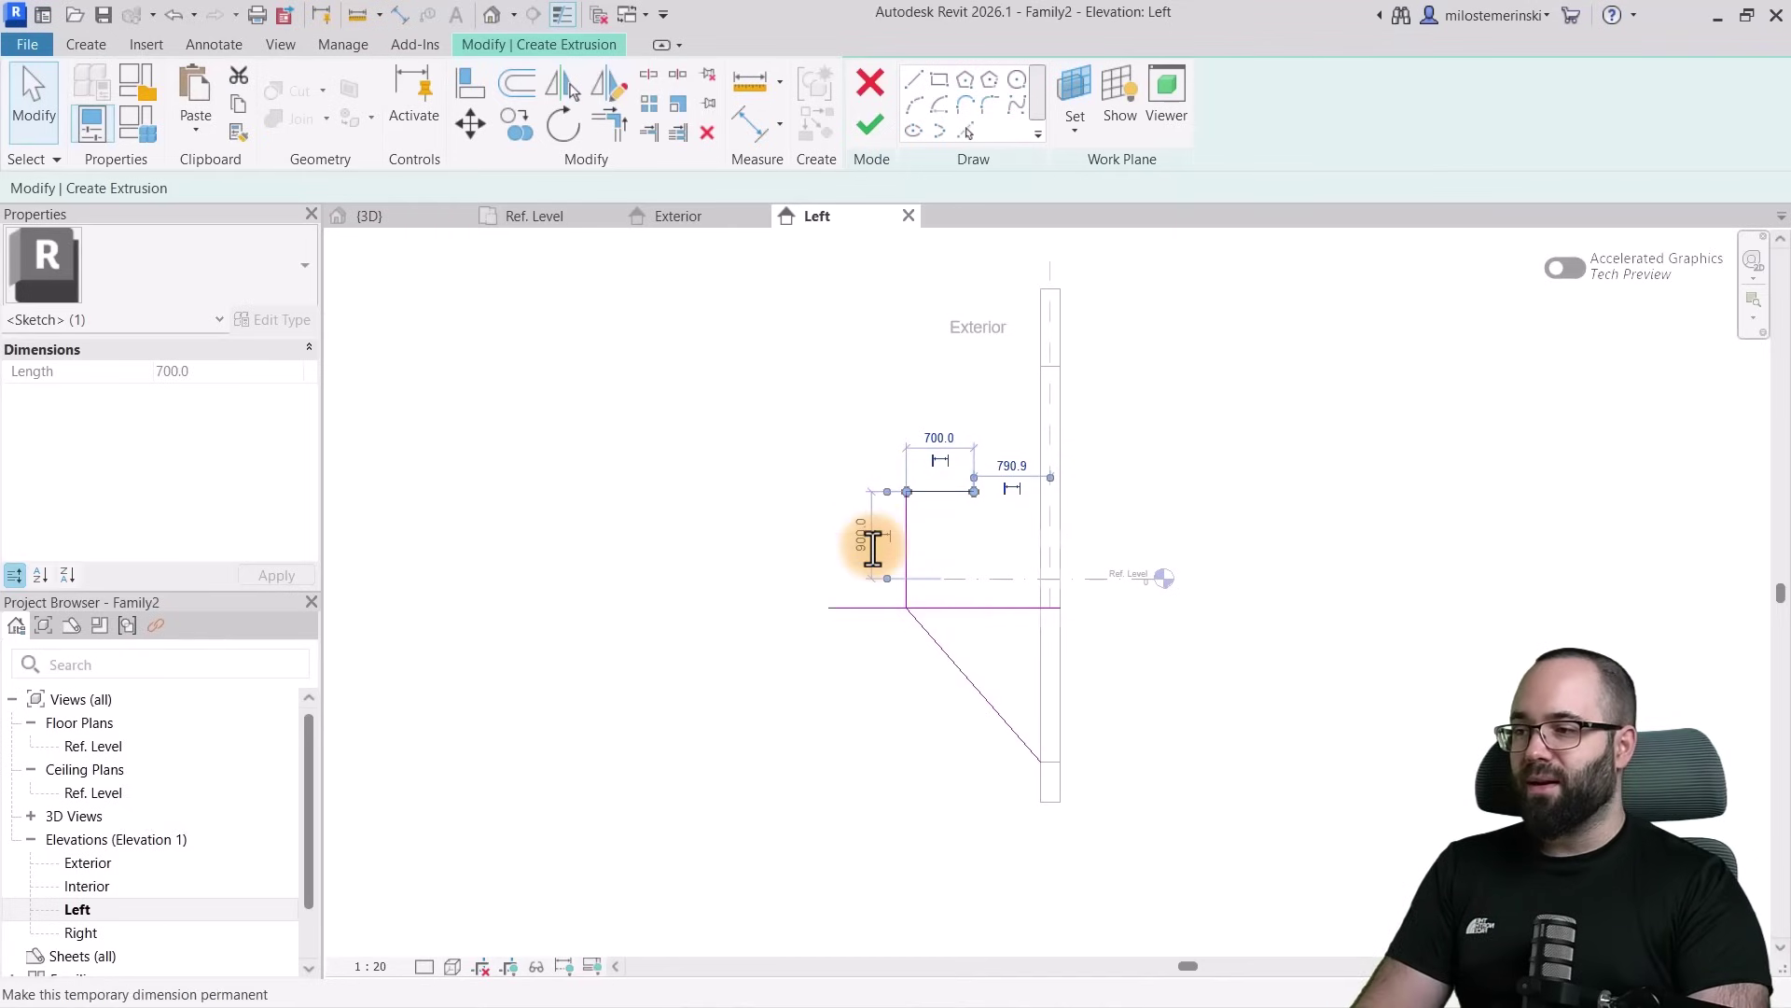
click(988, 557)
Delete both horizontal helper lines from the extrusion sketch
click(933, 494)
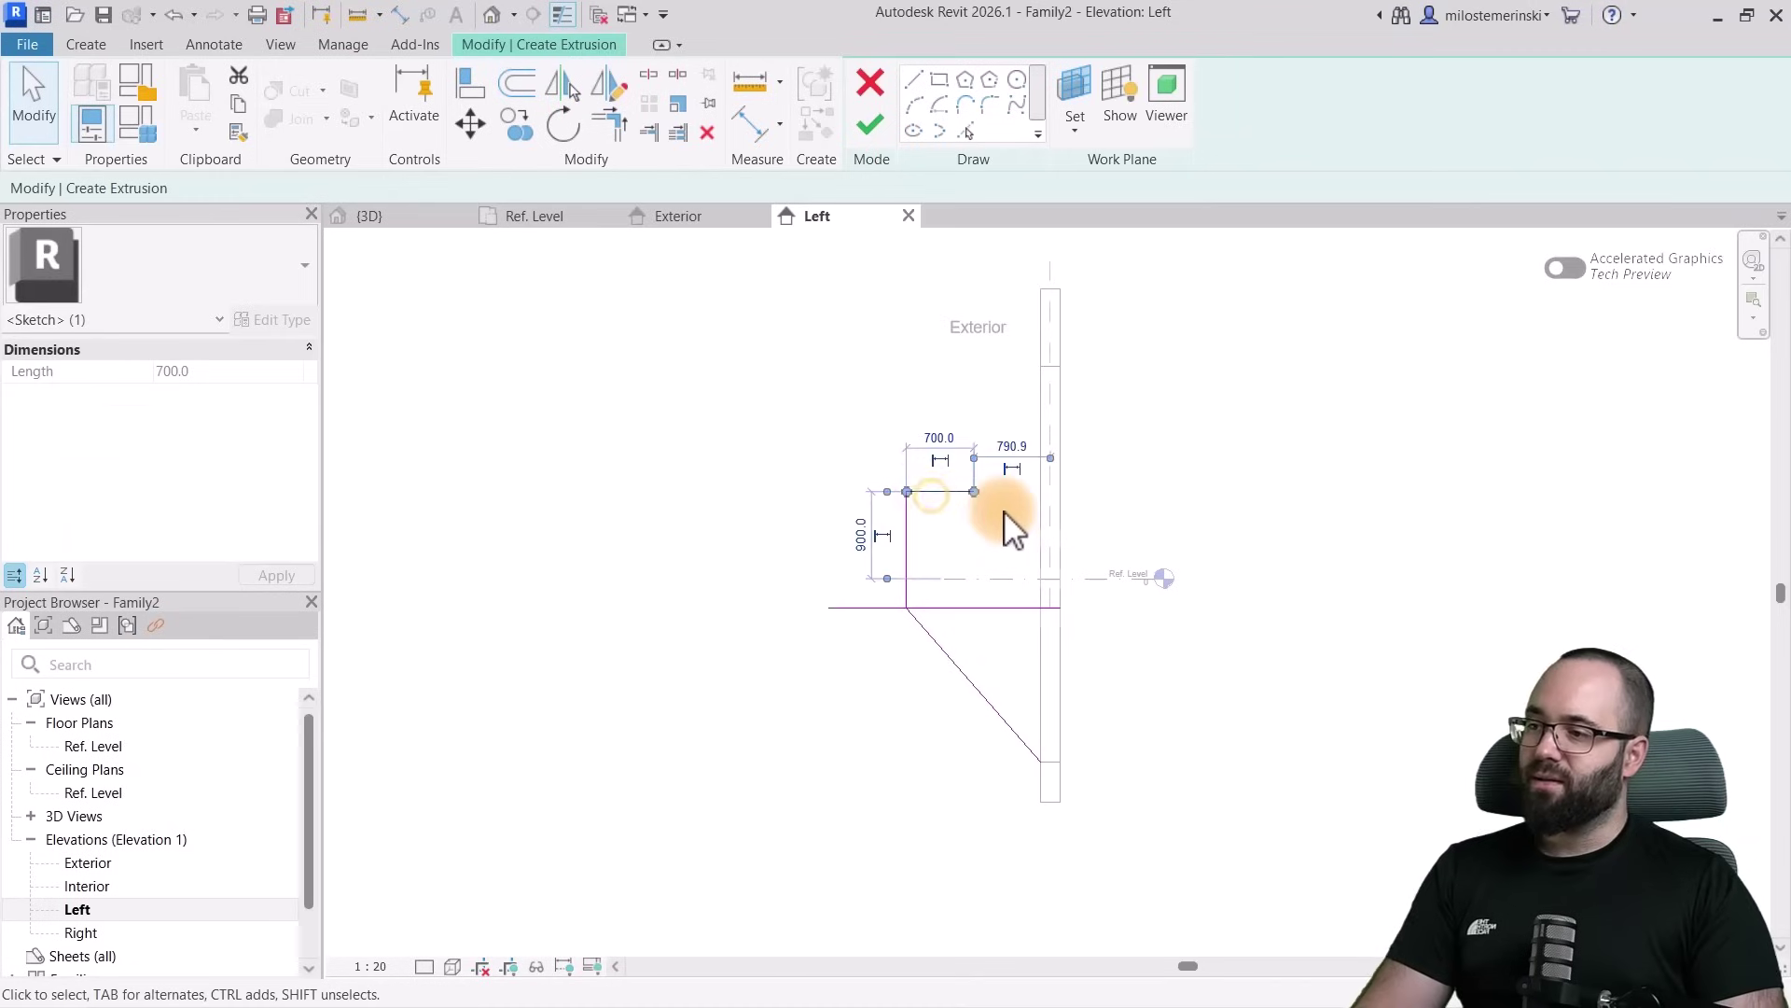
key(Delete)
click(996, 608)
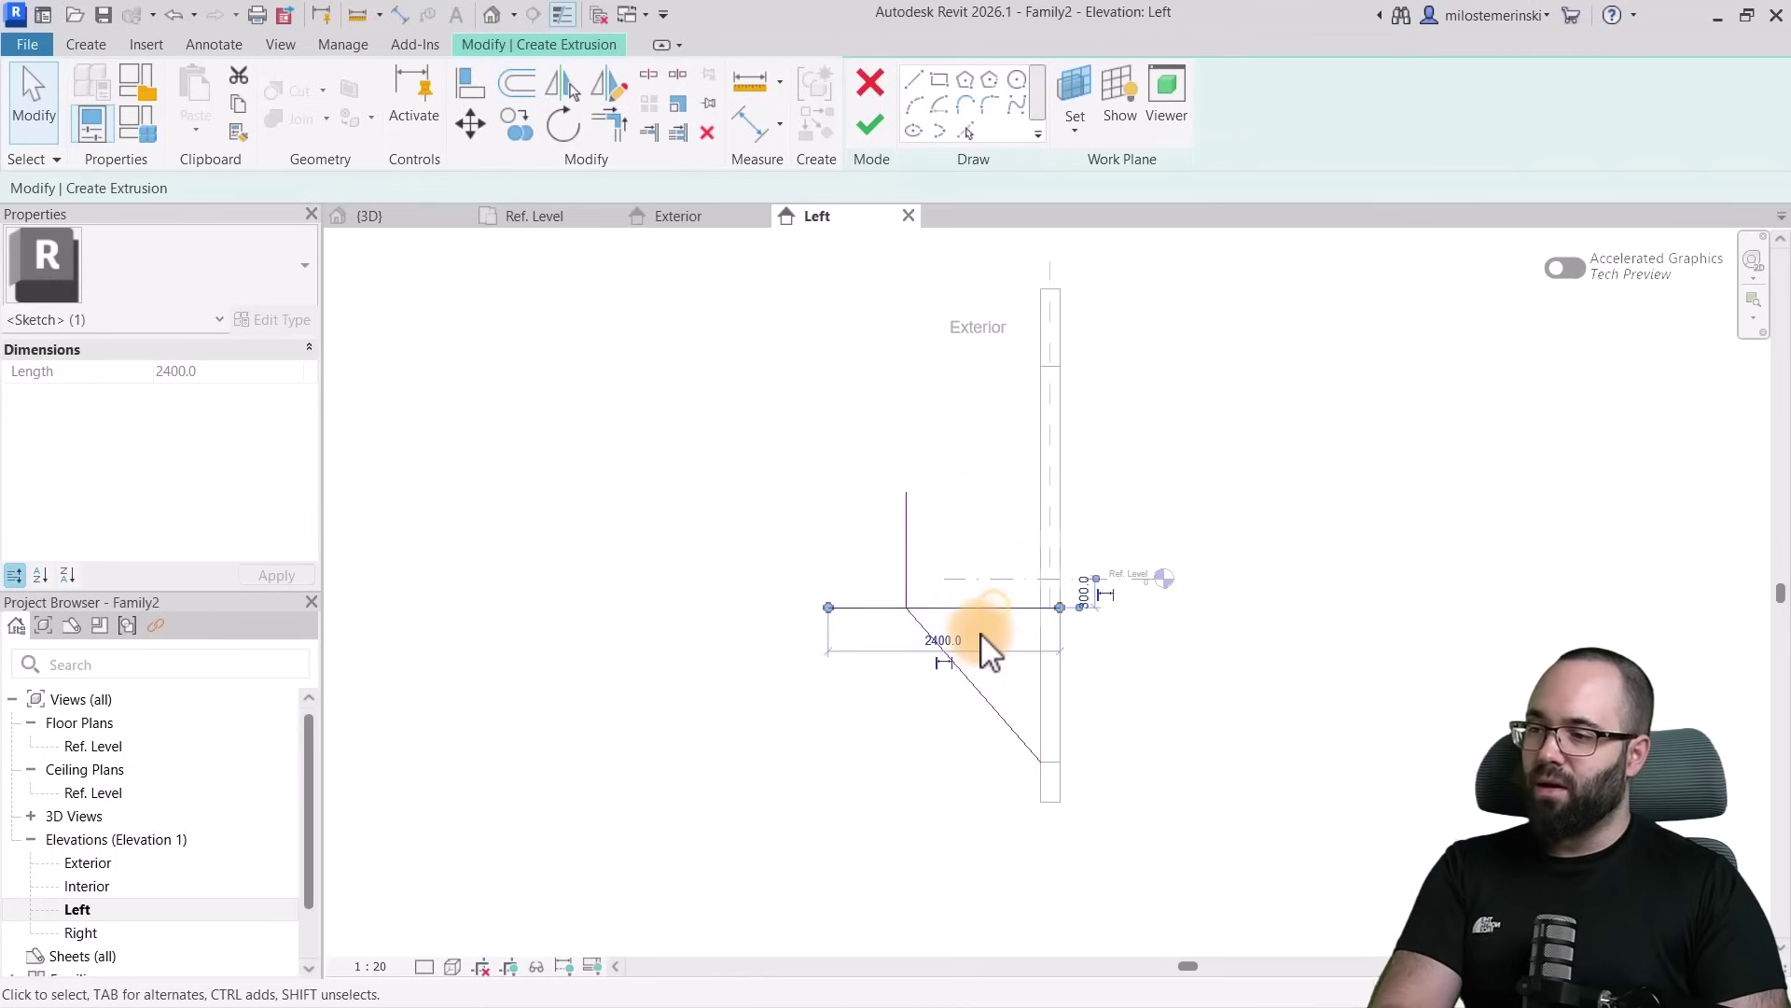
key(Delete)
Close the profile with a sloped line to the upper opening's top exterior corner and a vertical line along the wall face, and finish the extrusion
click(919, 82)
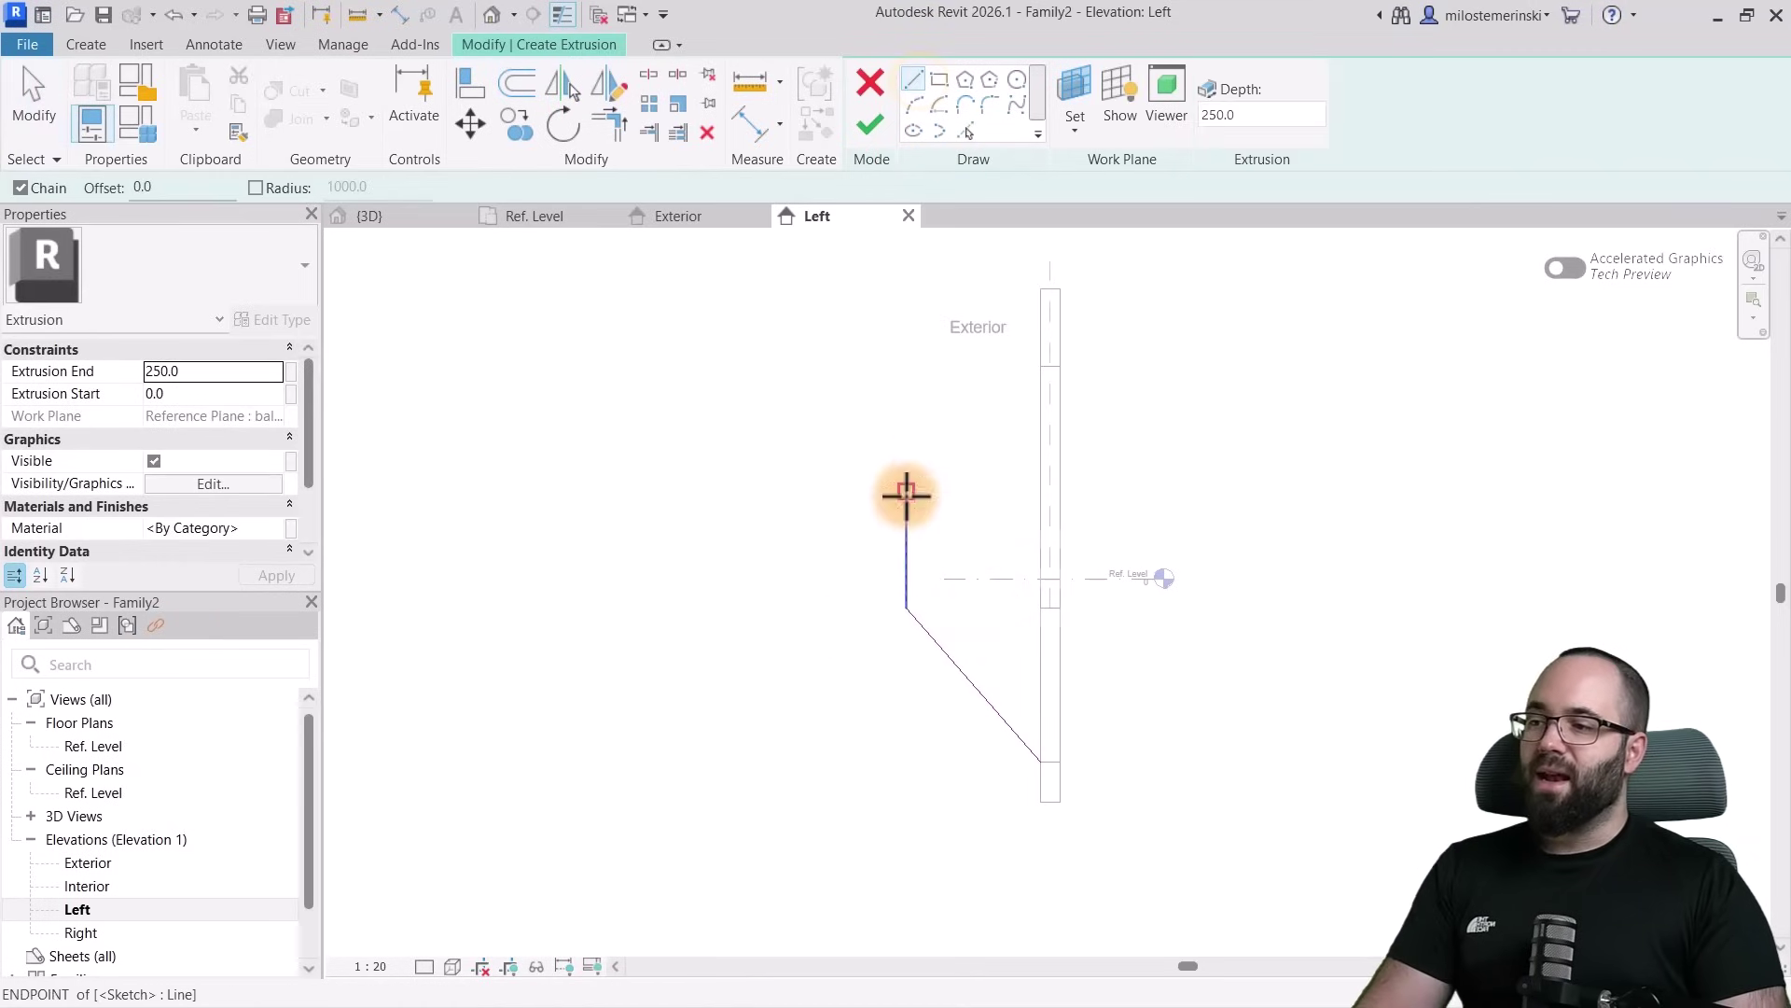
click(905, 492)
scroll(1045, 366, up, 4)
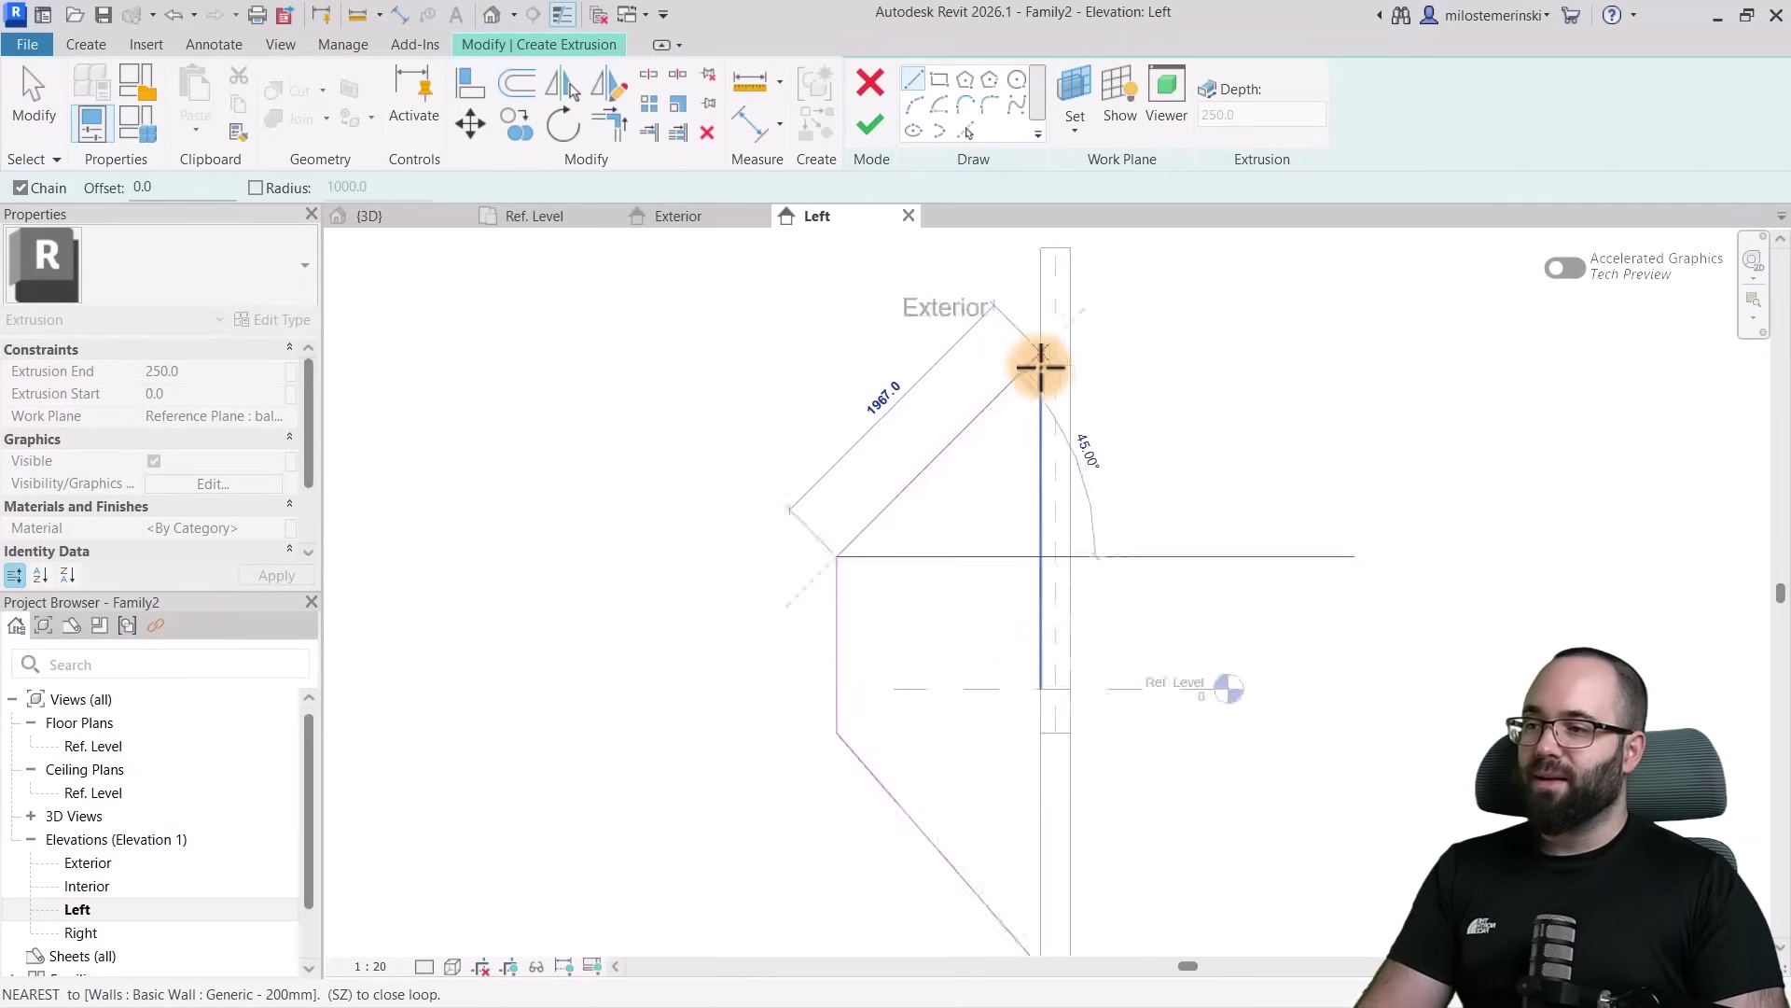
scroll(1119, 392, down, 4)
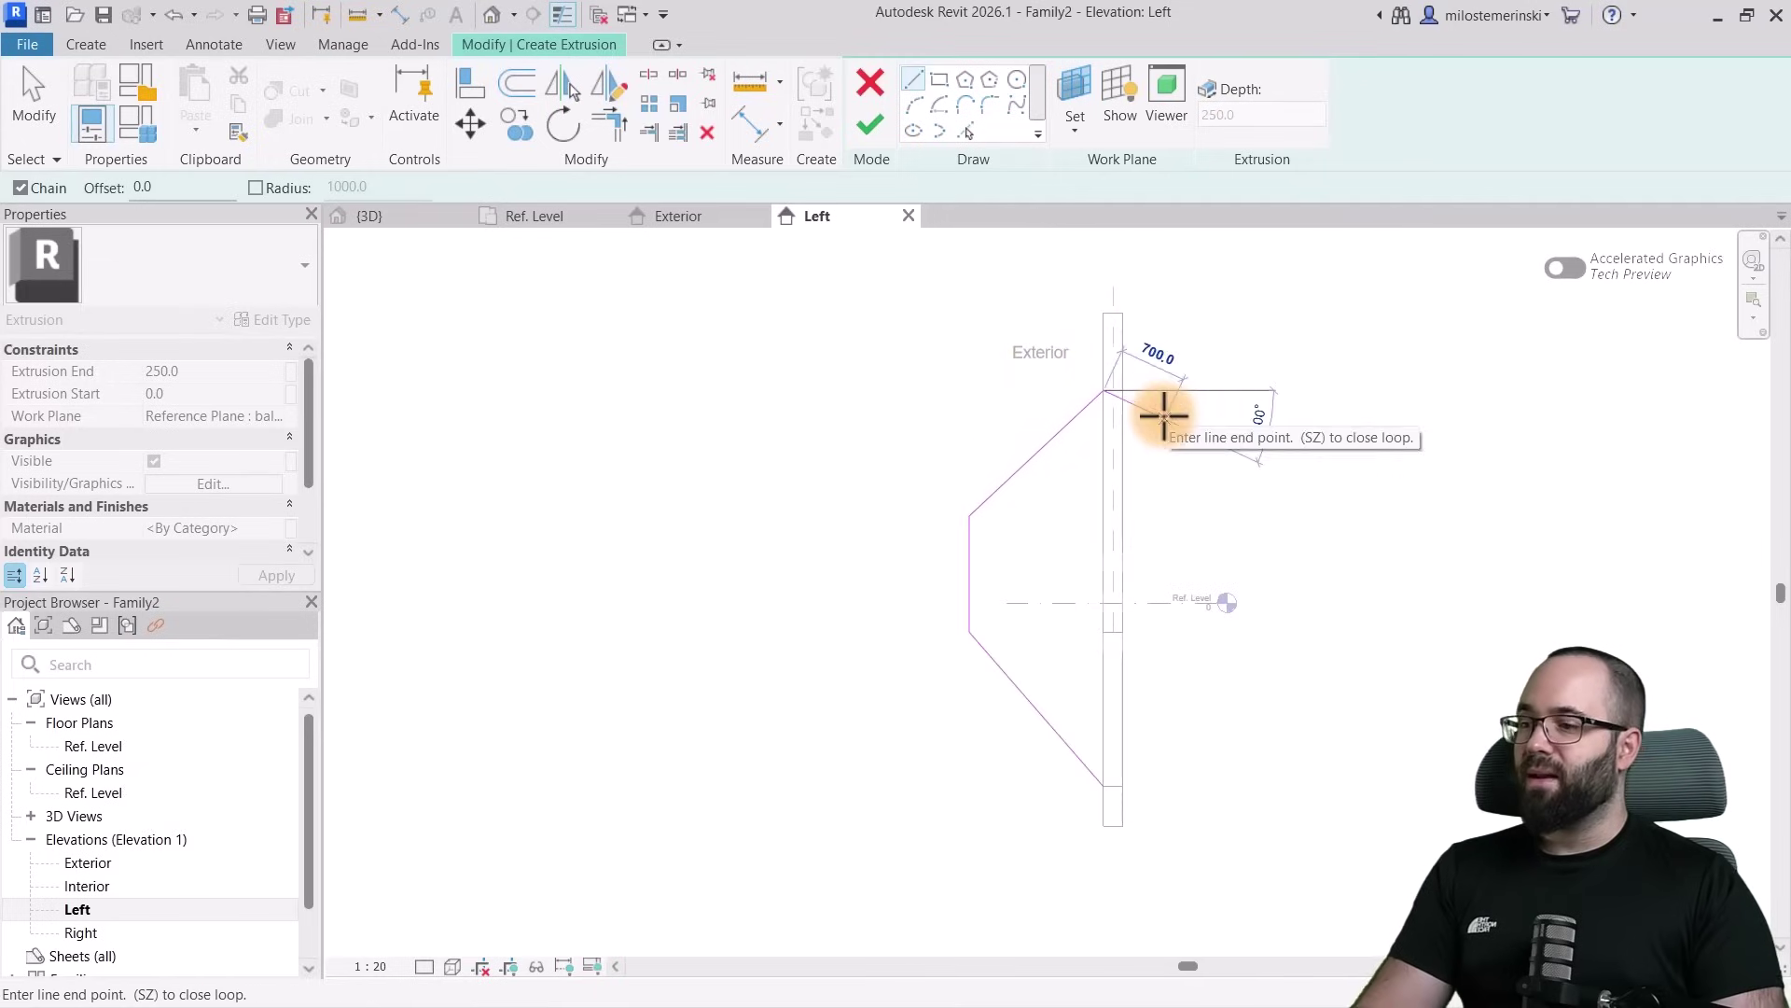
click(1104, 392)
click(1103, 785)
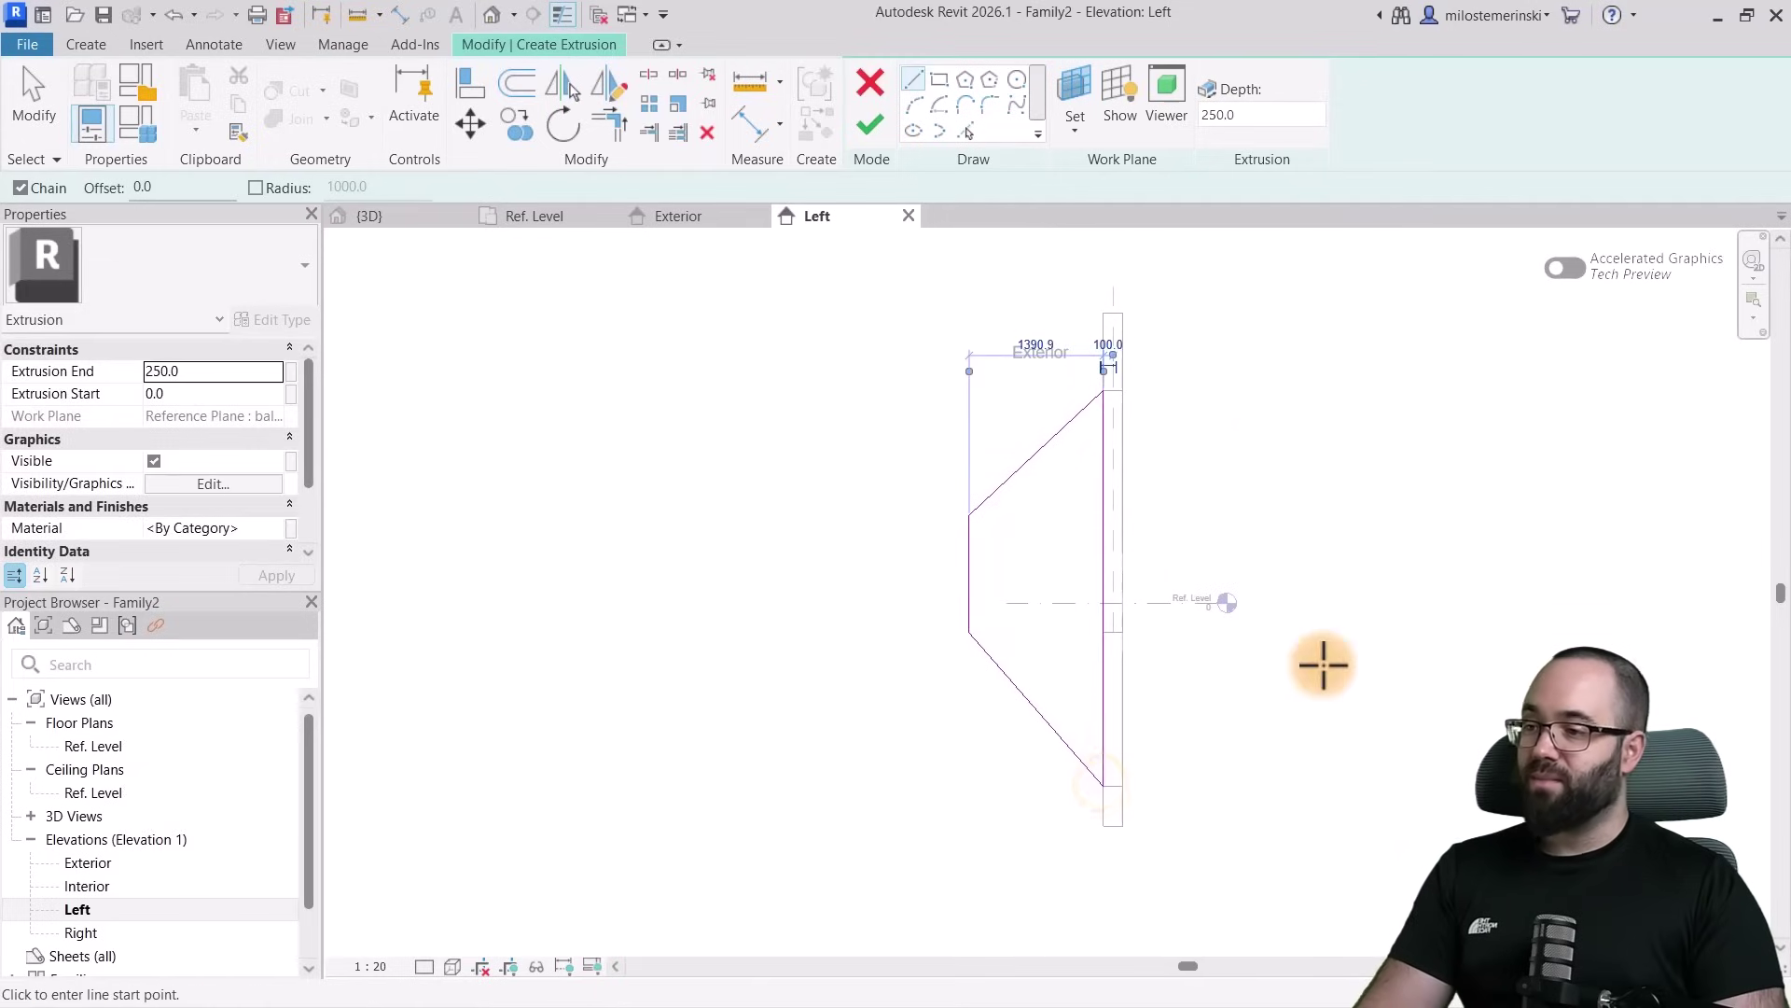
key(Escape)
key(Escape)
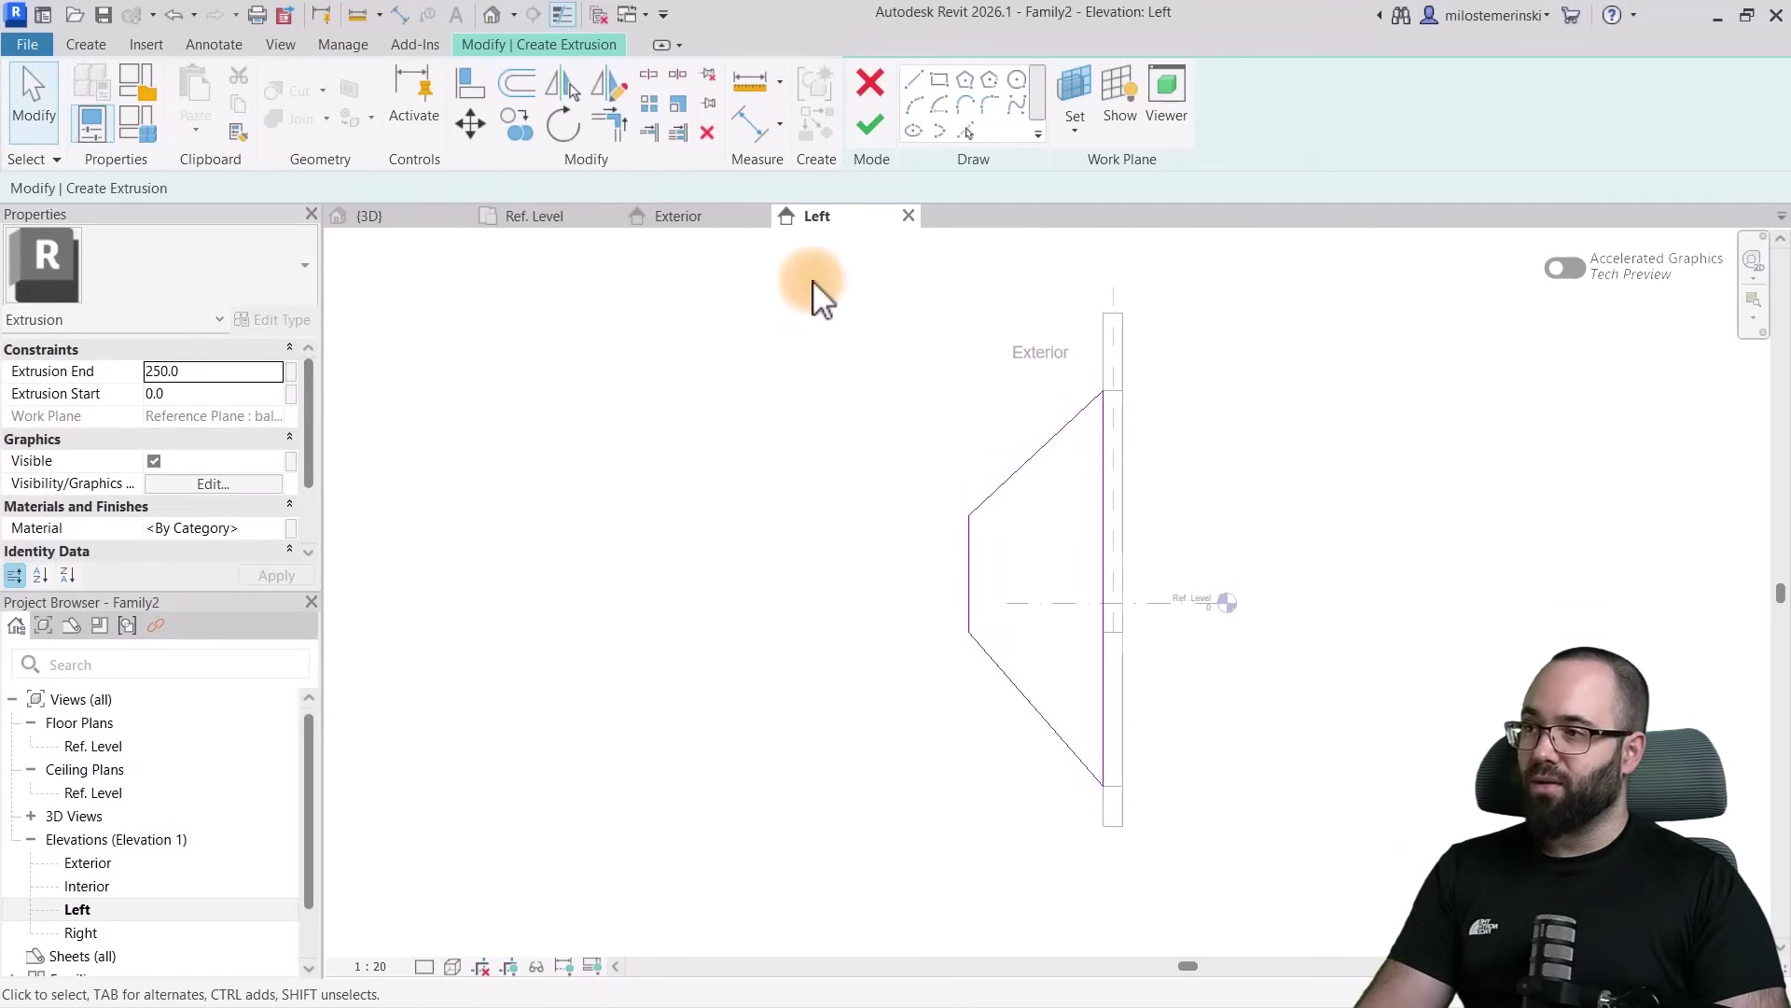
click(868, 127)
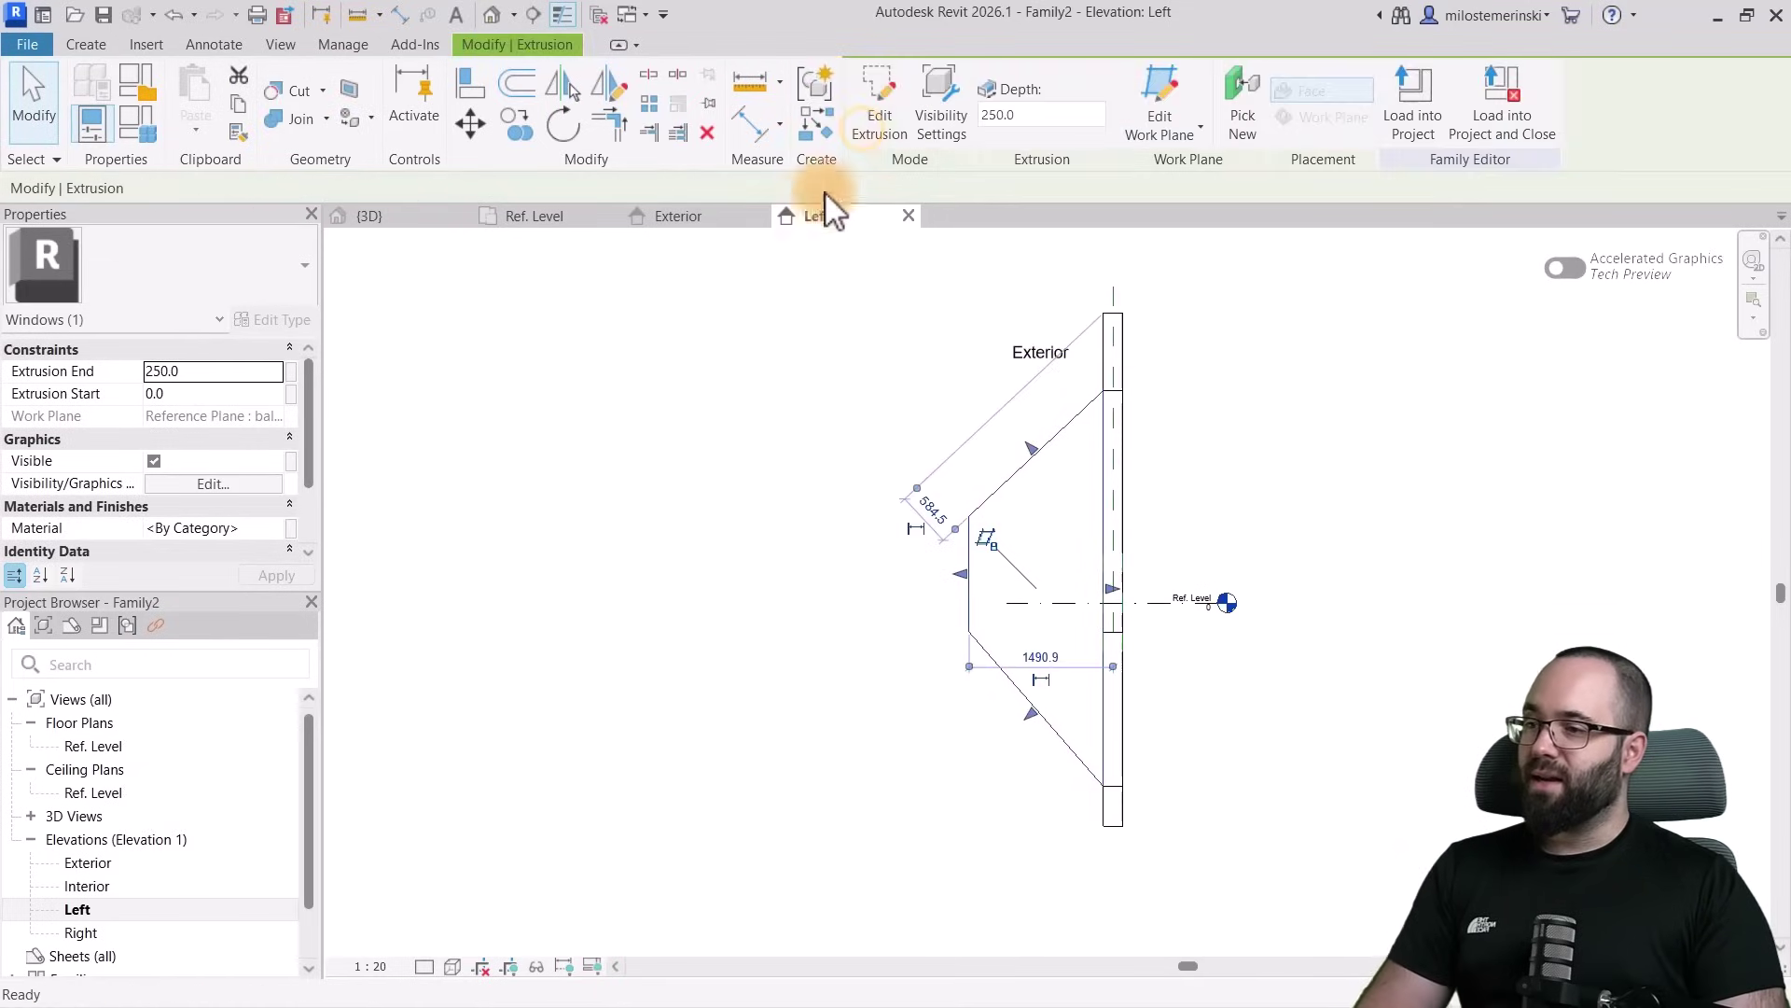
In the Ref. Level plan, flip the side panel to the outer side of the reference plane with an extrusion end of -50 mm
click(568, 219)
drag(788, 580, 748, 420)
click(184, 371)
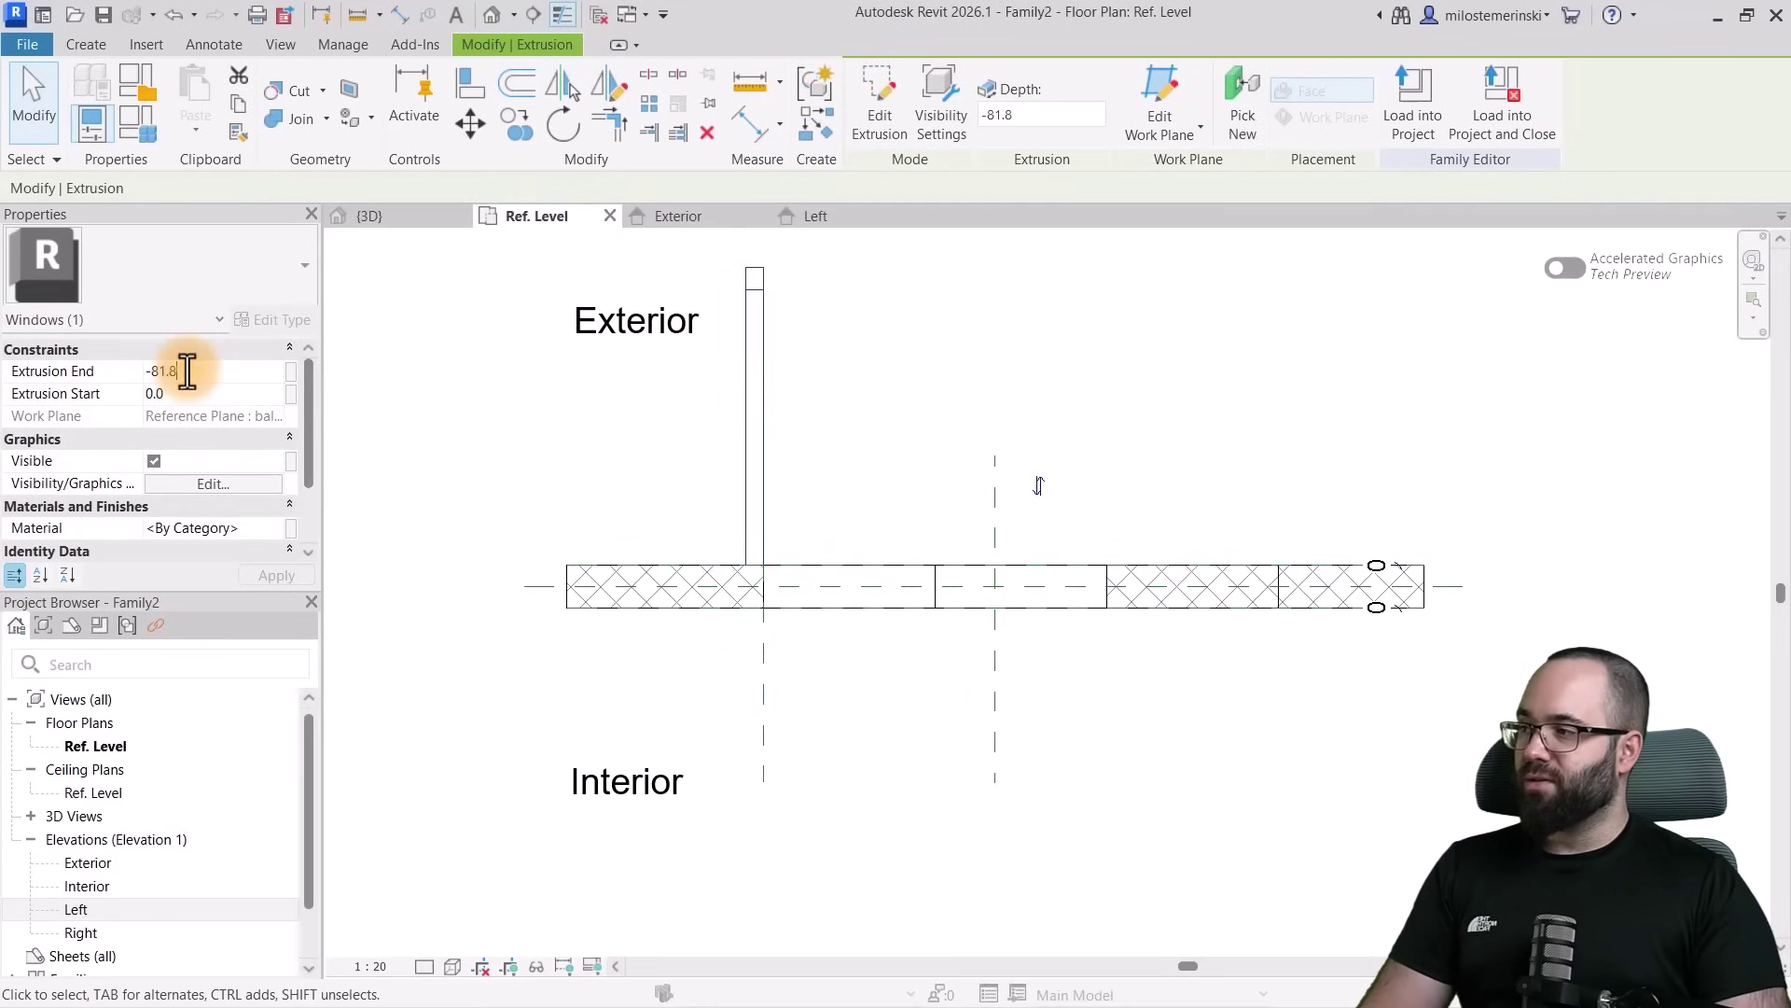
drag(191, 371, 88, 367)
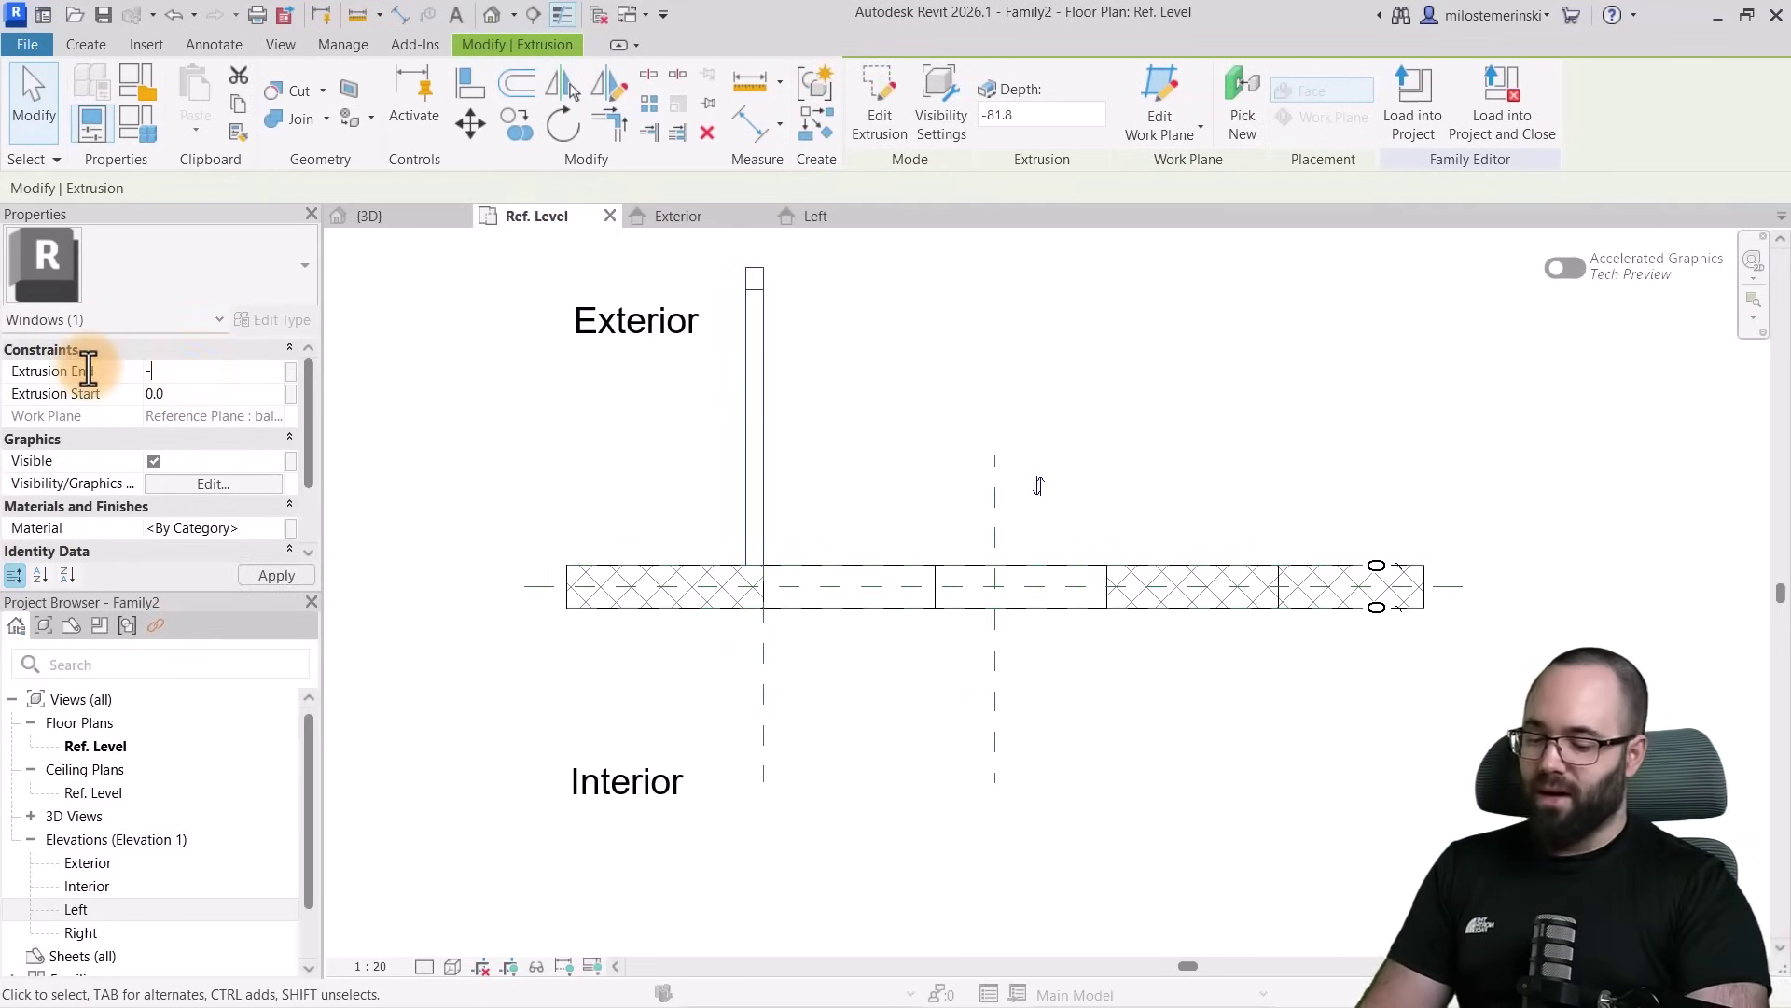
click(838, 479)
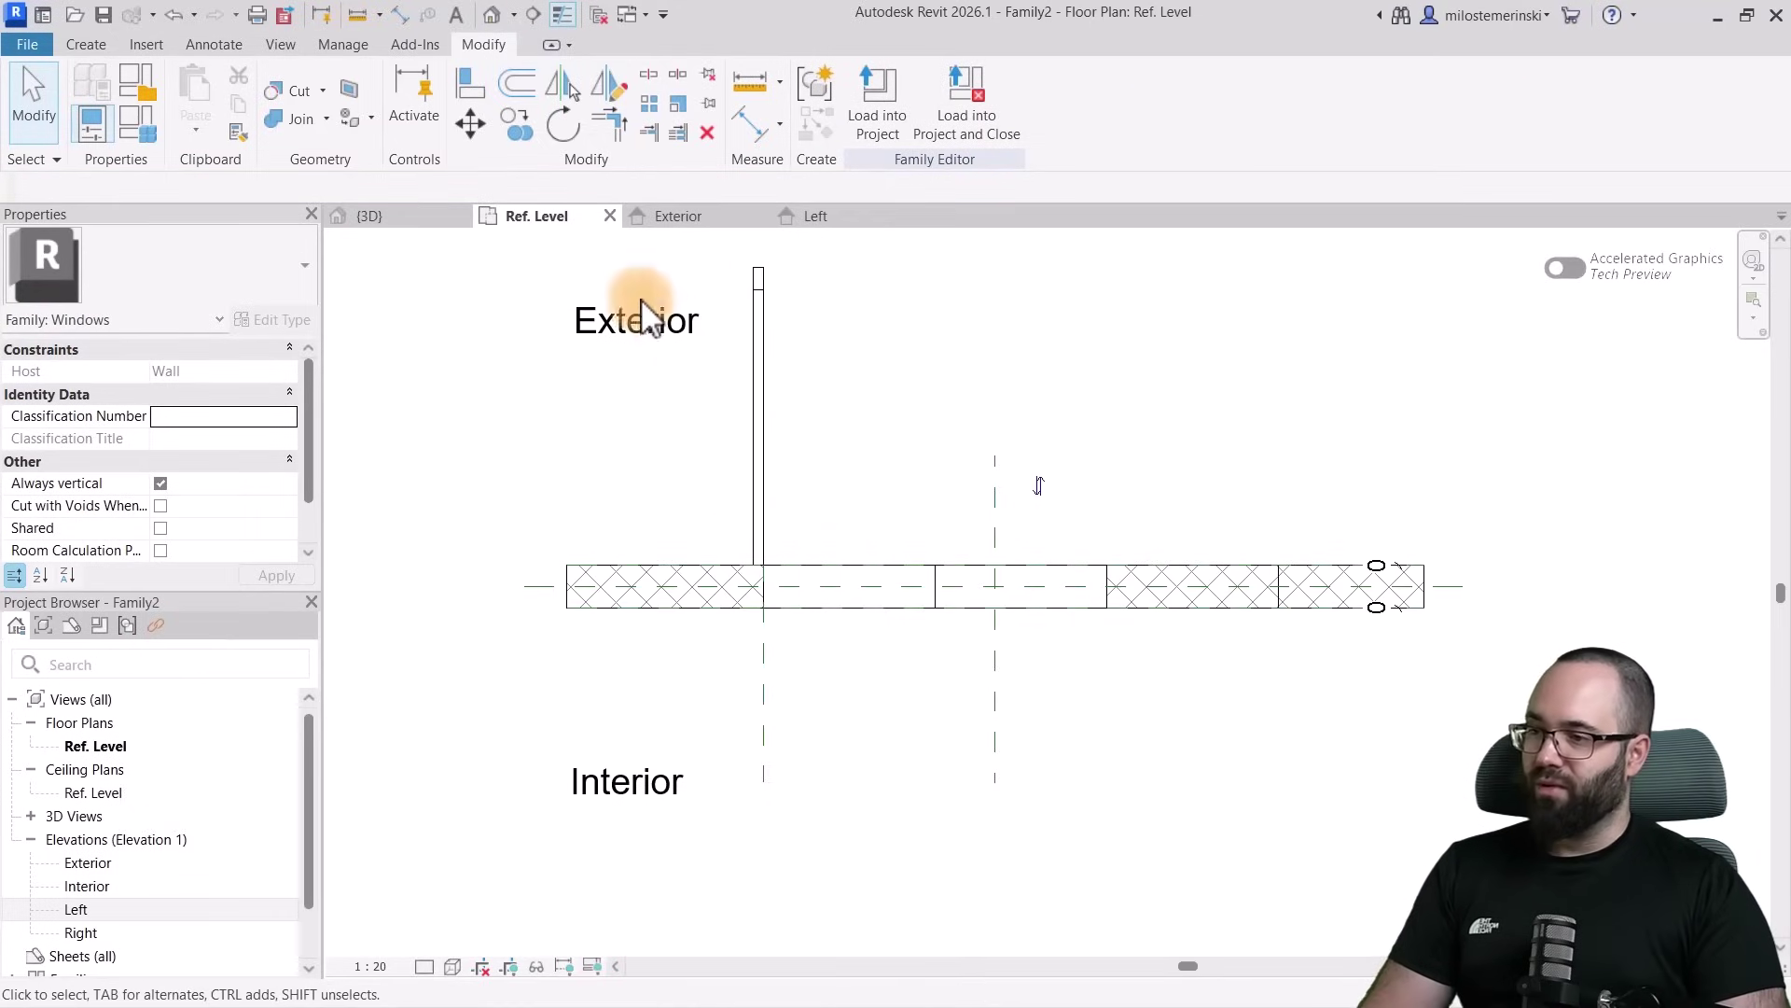
Examine the balcony side panel from the exterior in the default 3D view, and return to the Ref. Level plan
click(492, 14)
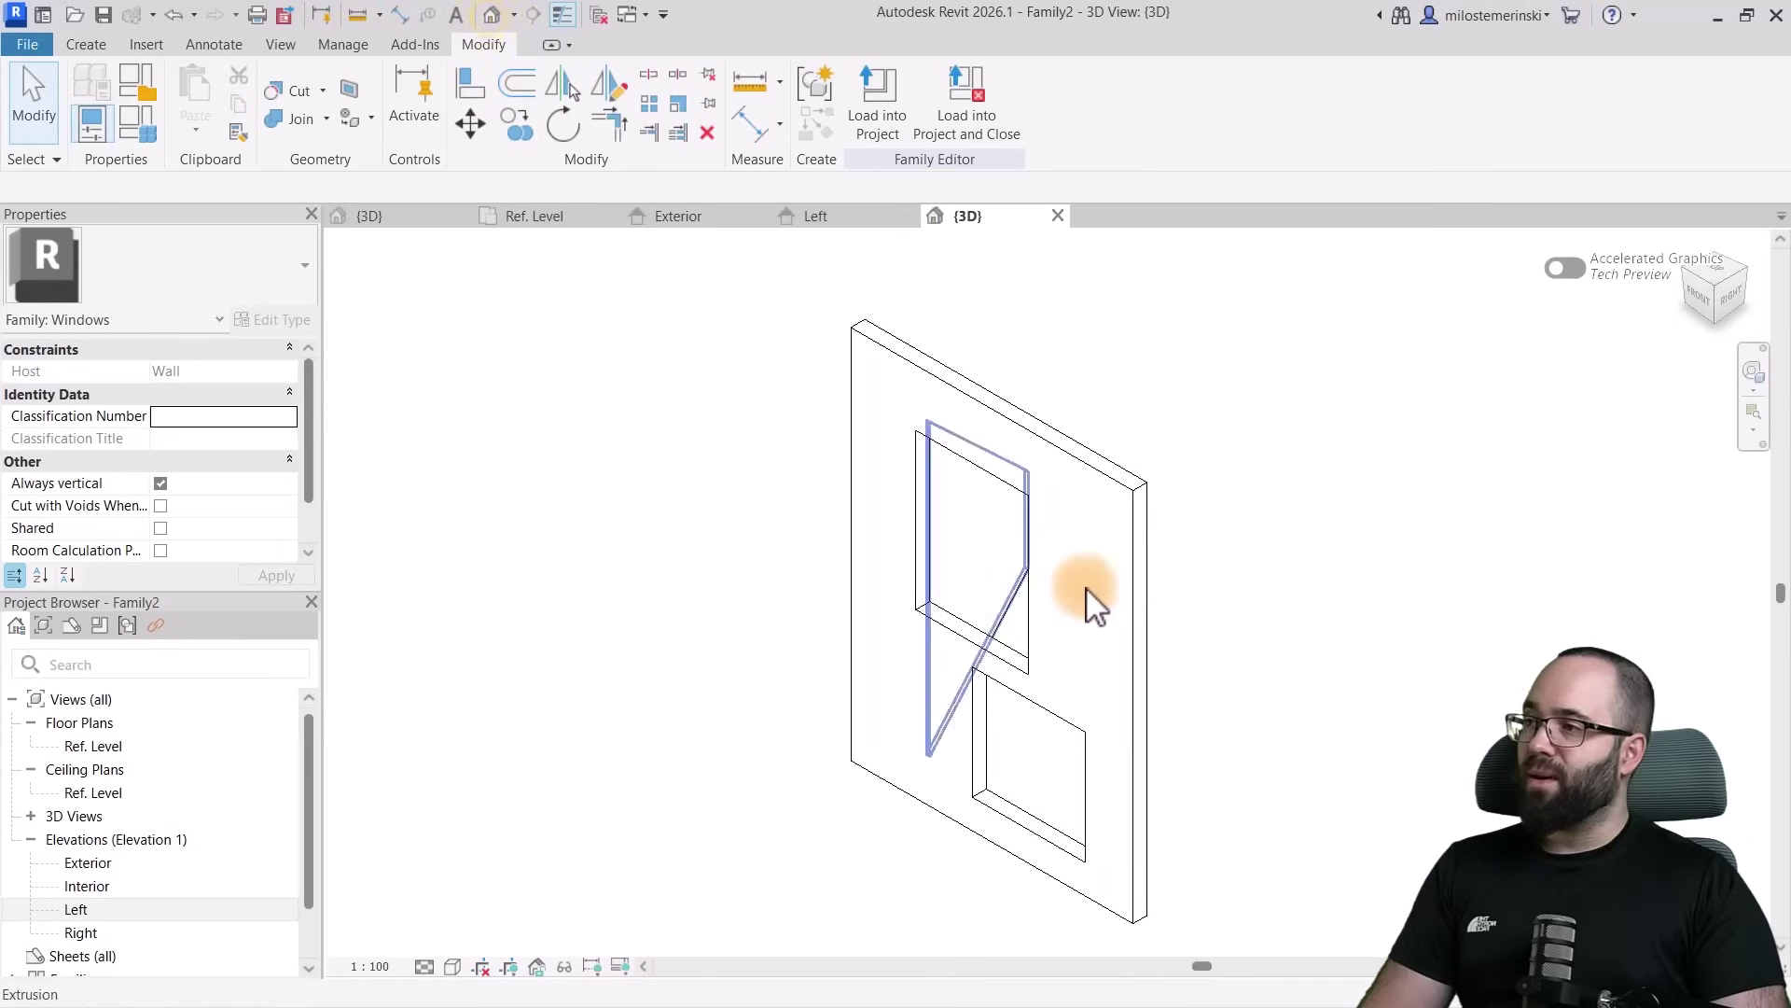
shift+middle_drag(1086, 588, 756, 572)
click(1124, 739)
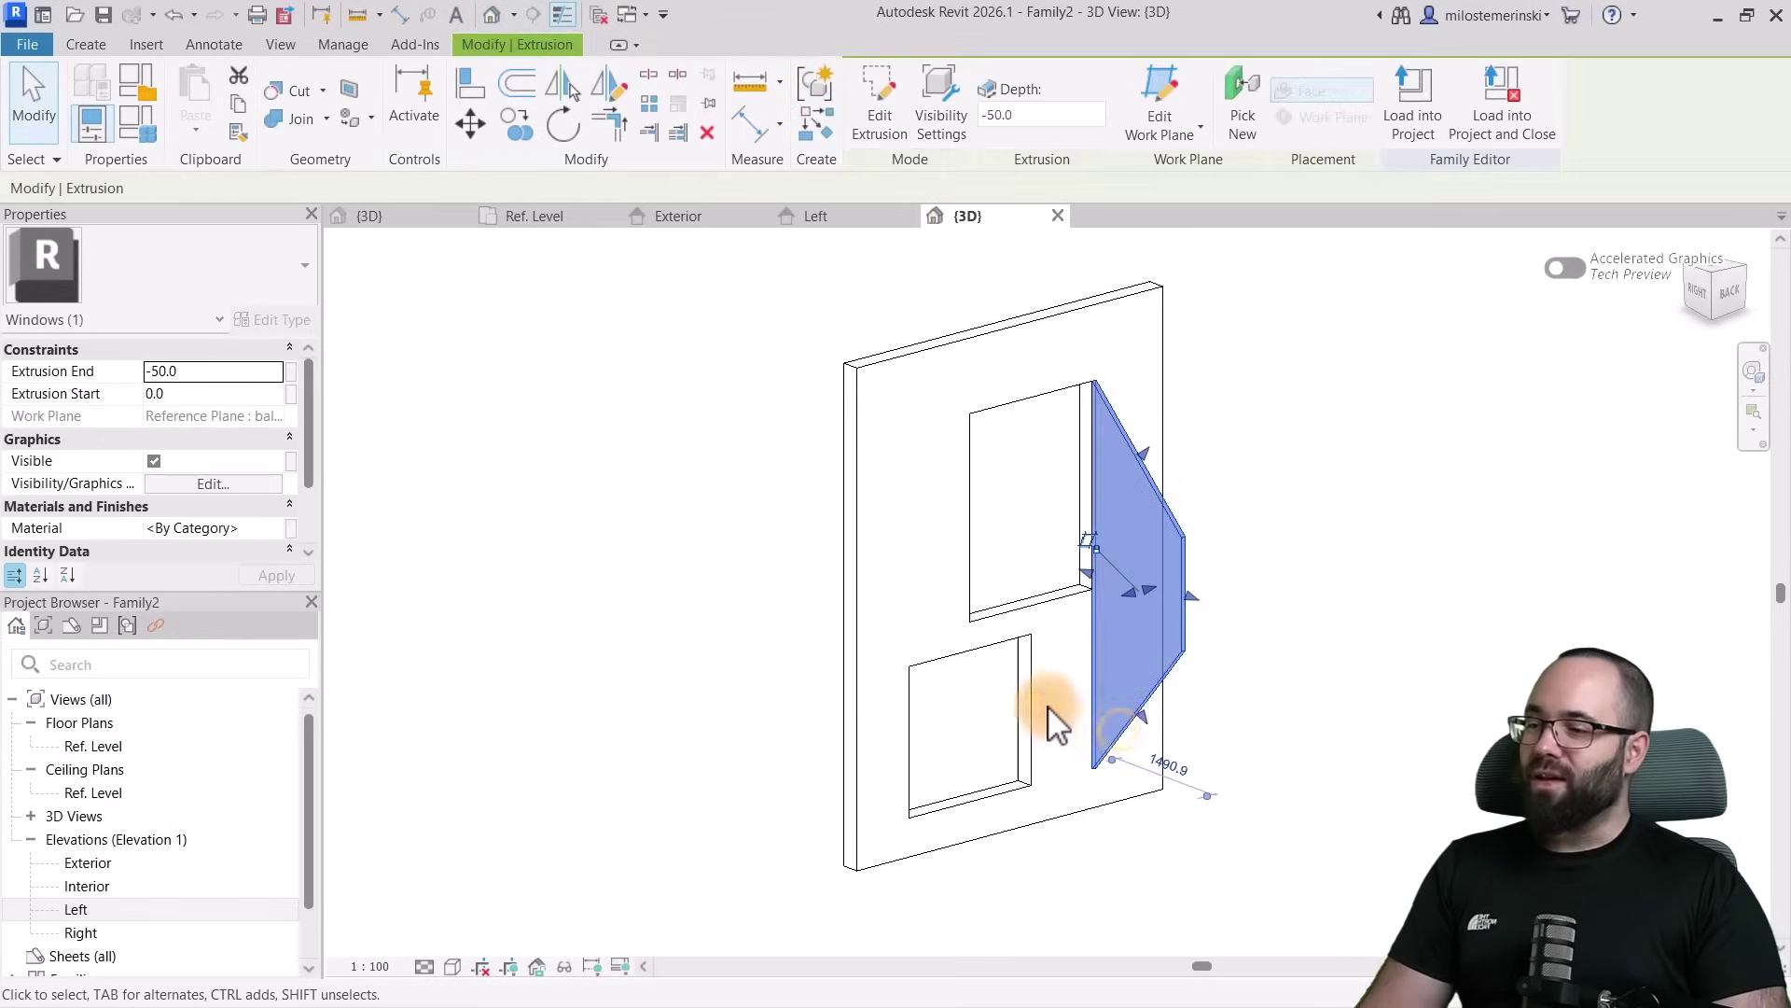
click(560, 217)
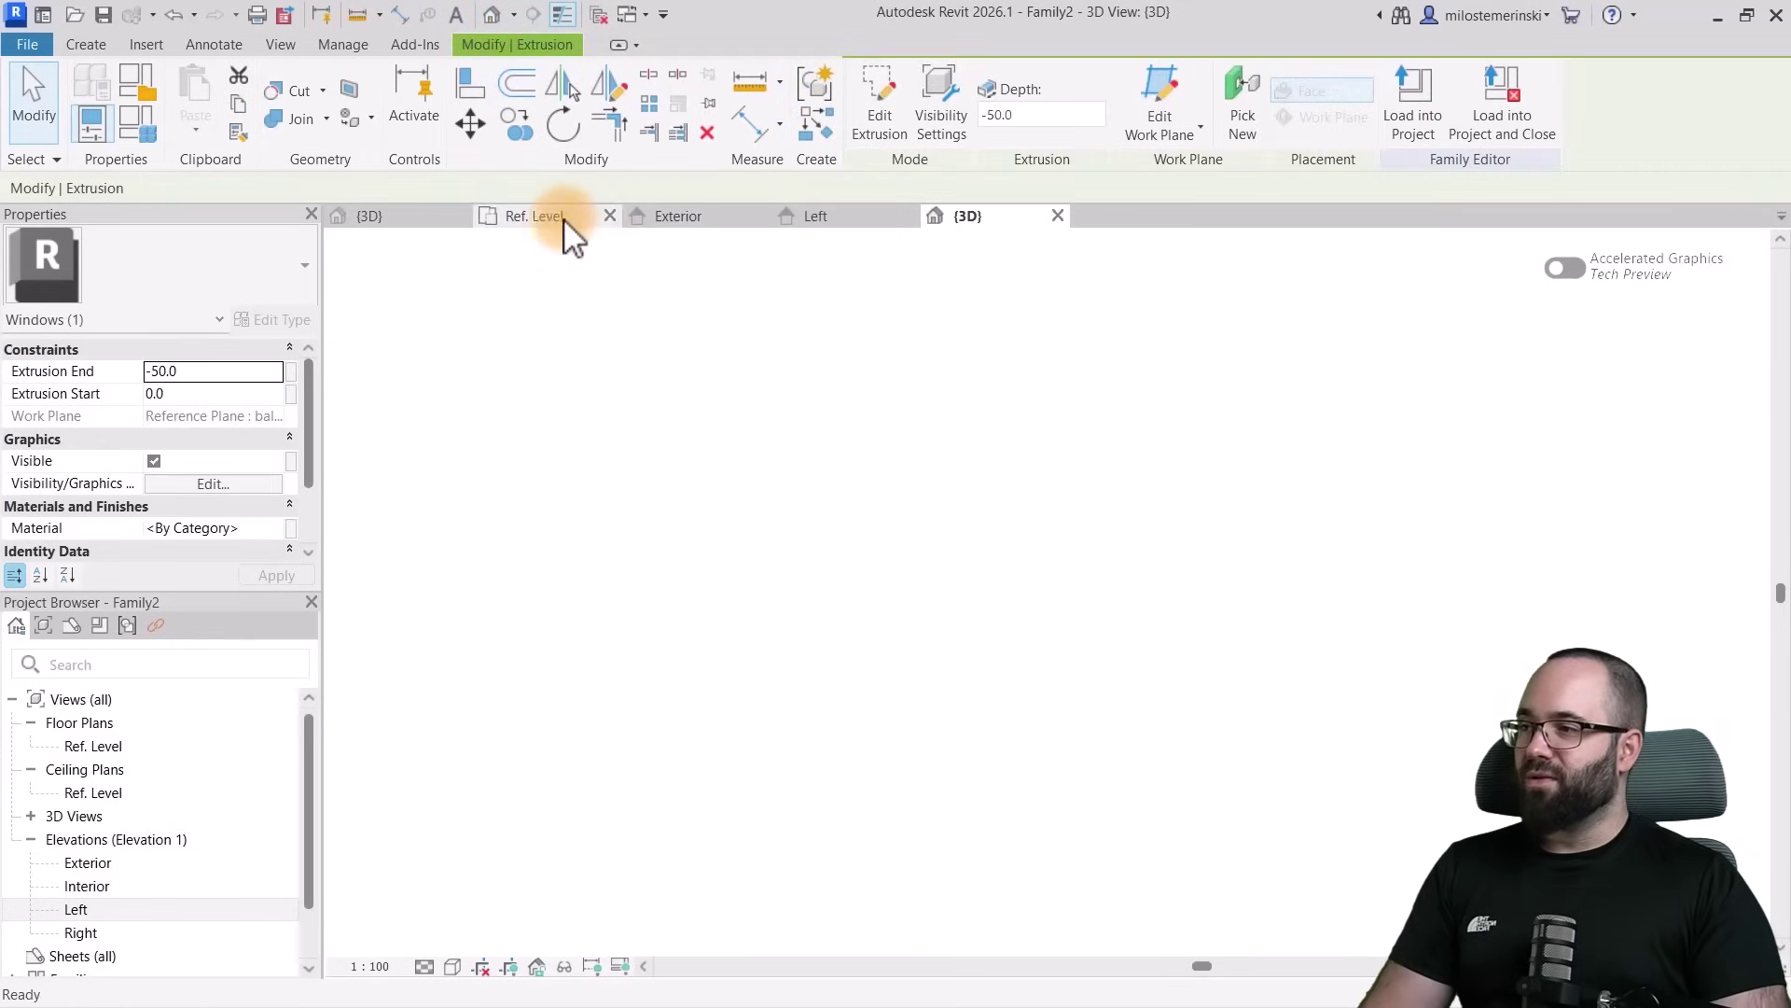
Copy the side panel in plan from its outer wall corner to the upper opening's opposite exterior corner
click(517, 127)
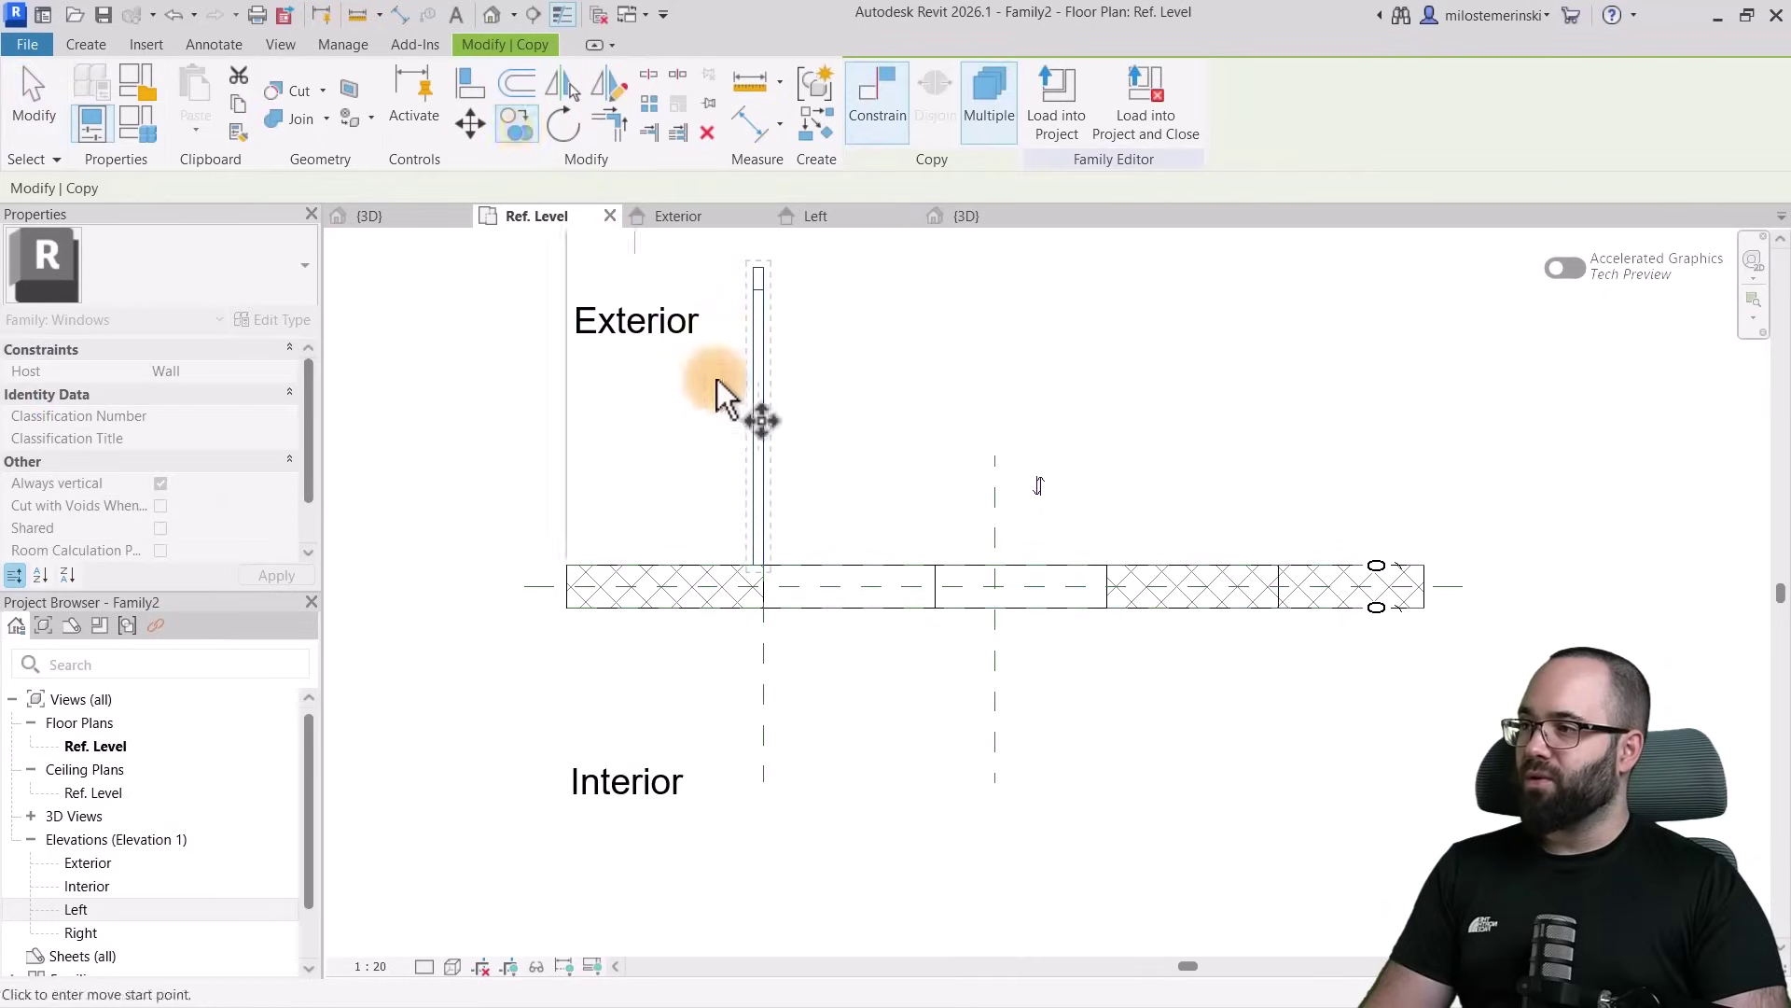
click(758, 567)
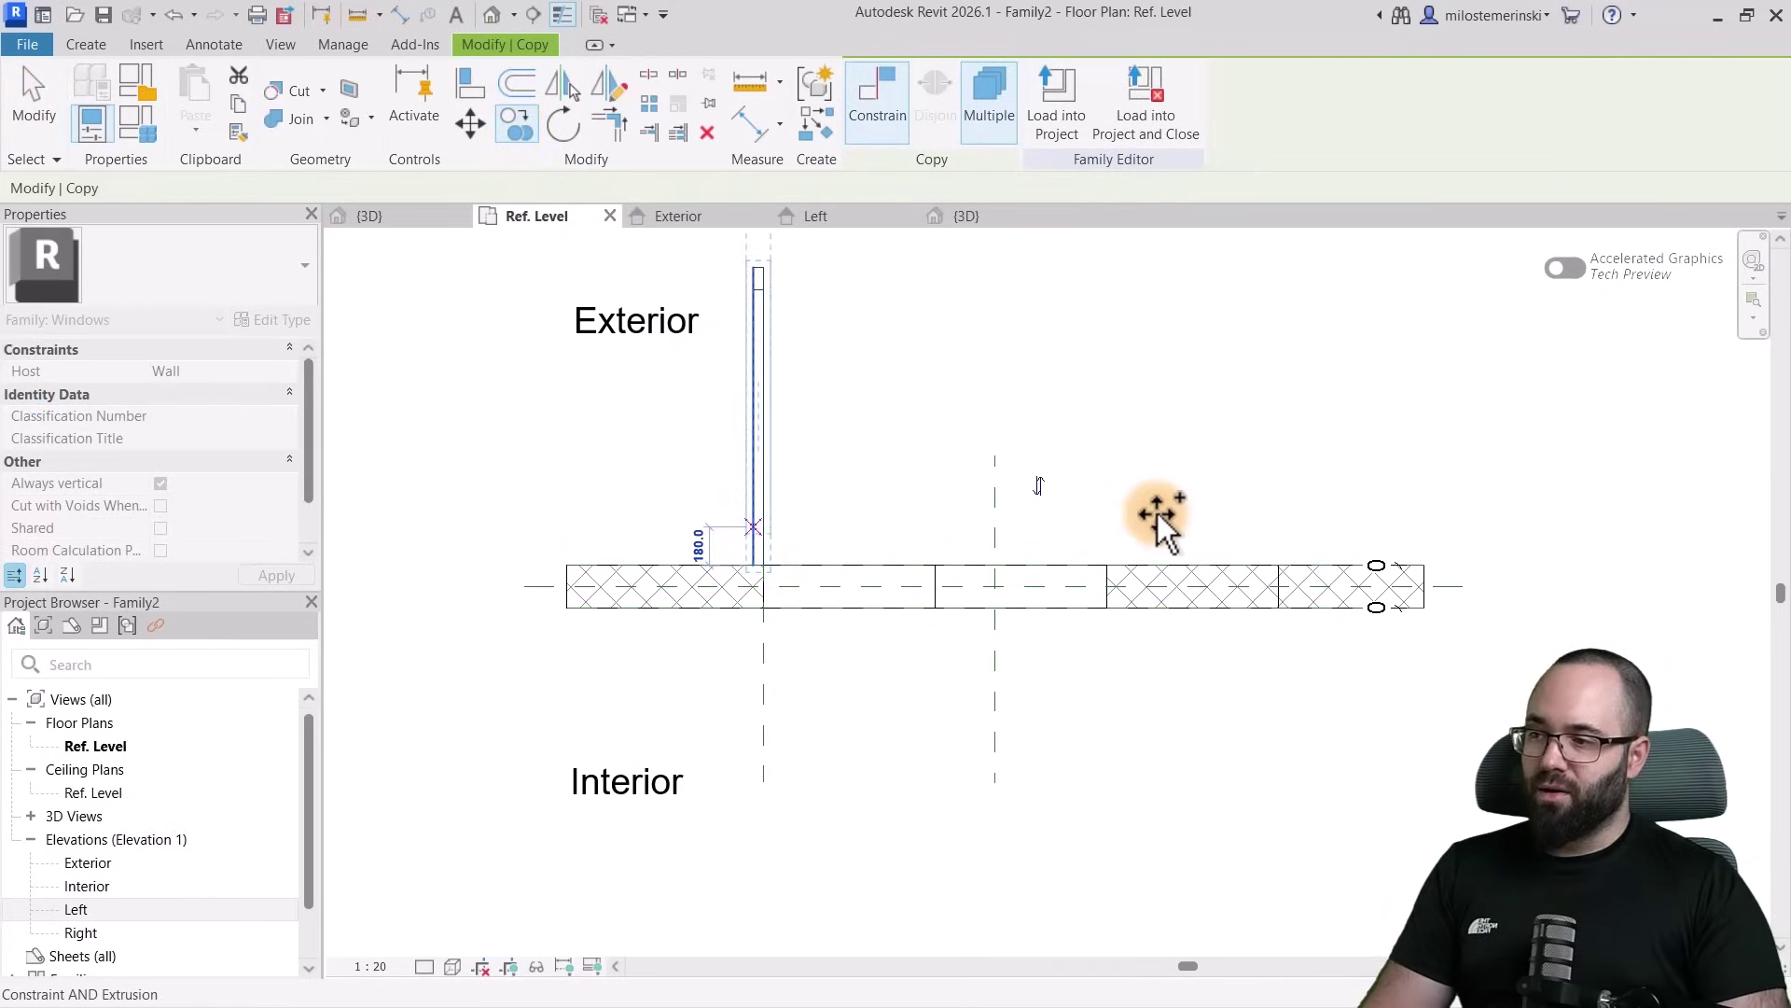
click(877, 103)
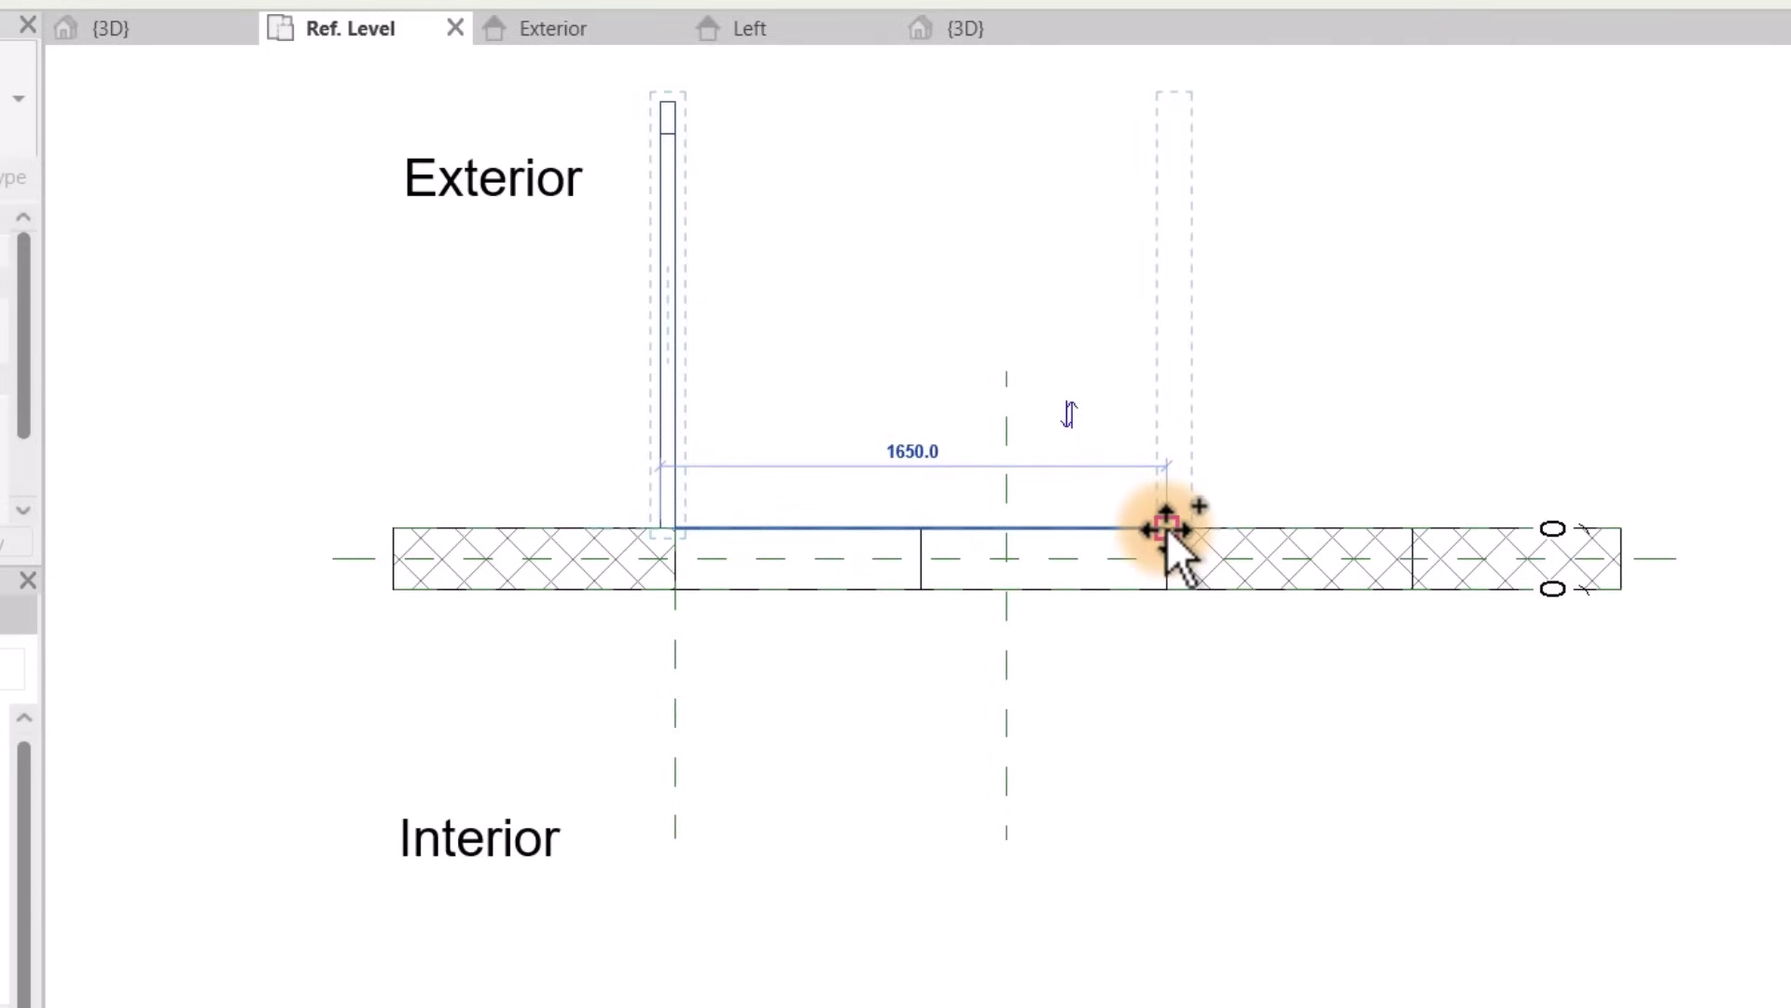
click(1410, 528)
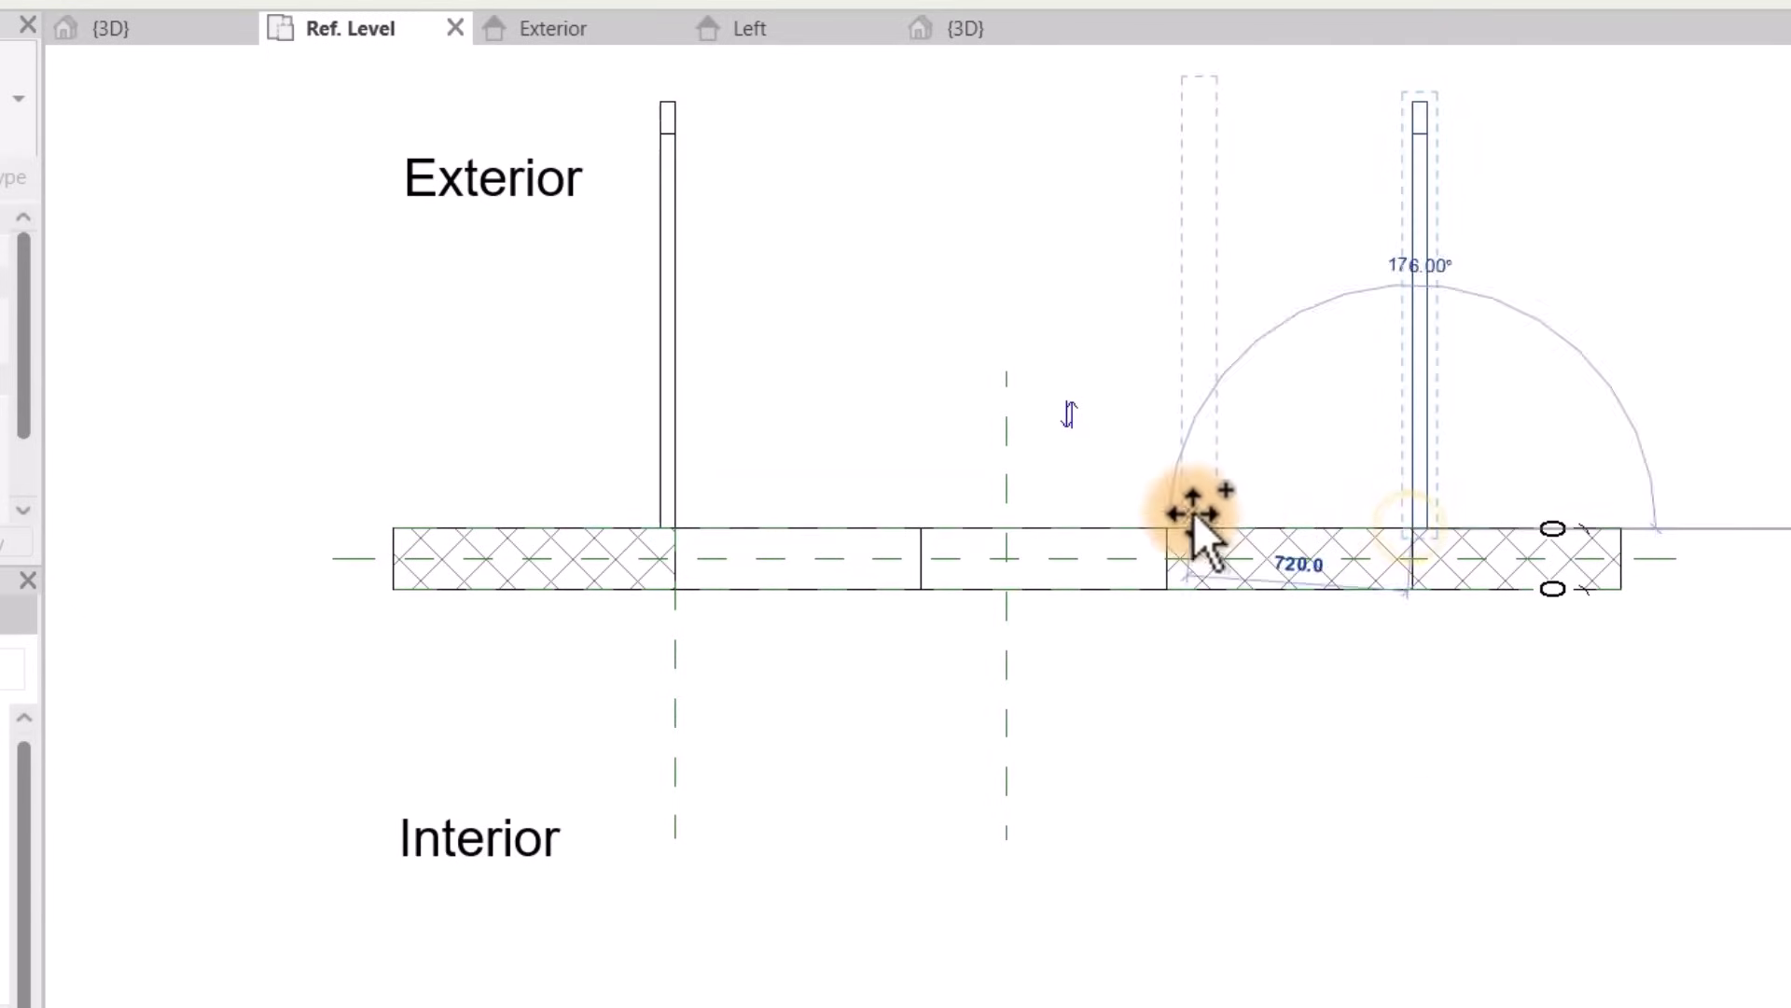
key(Escape)
In the 3D view, start an extrusion with the copied side panel's inner face picked as the work plane
click(979, 35)
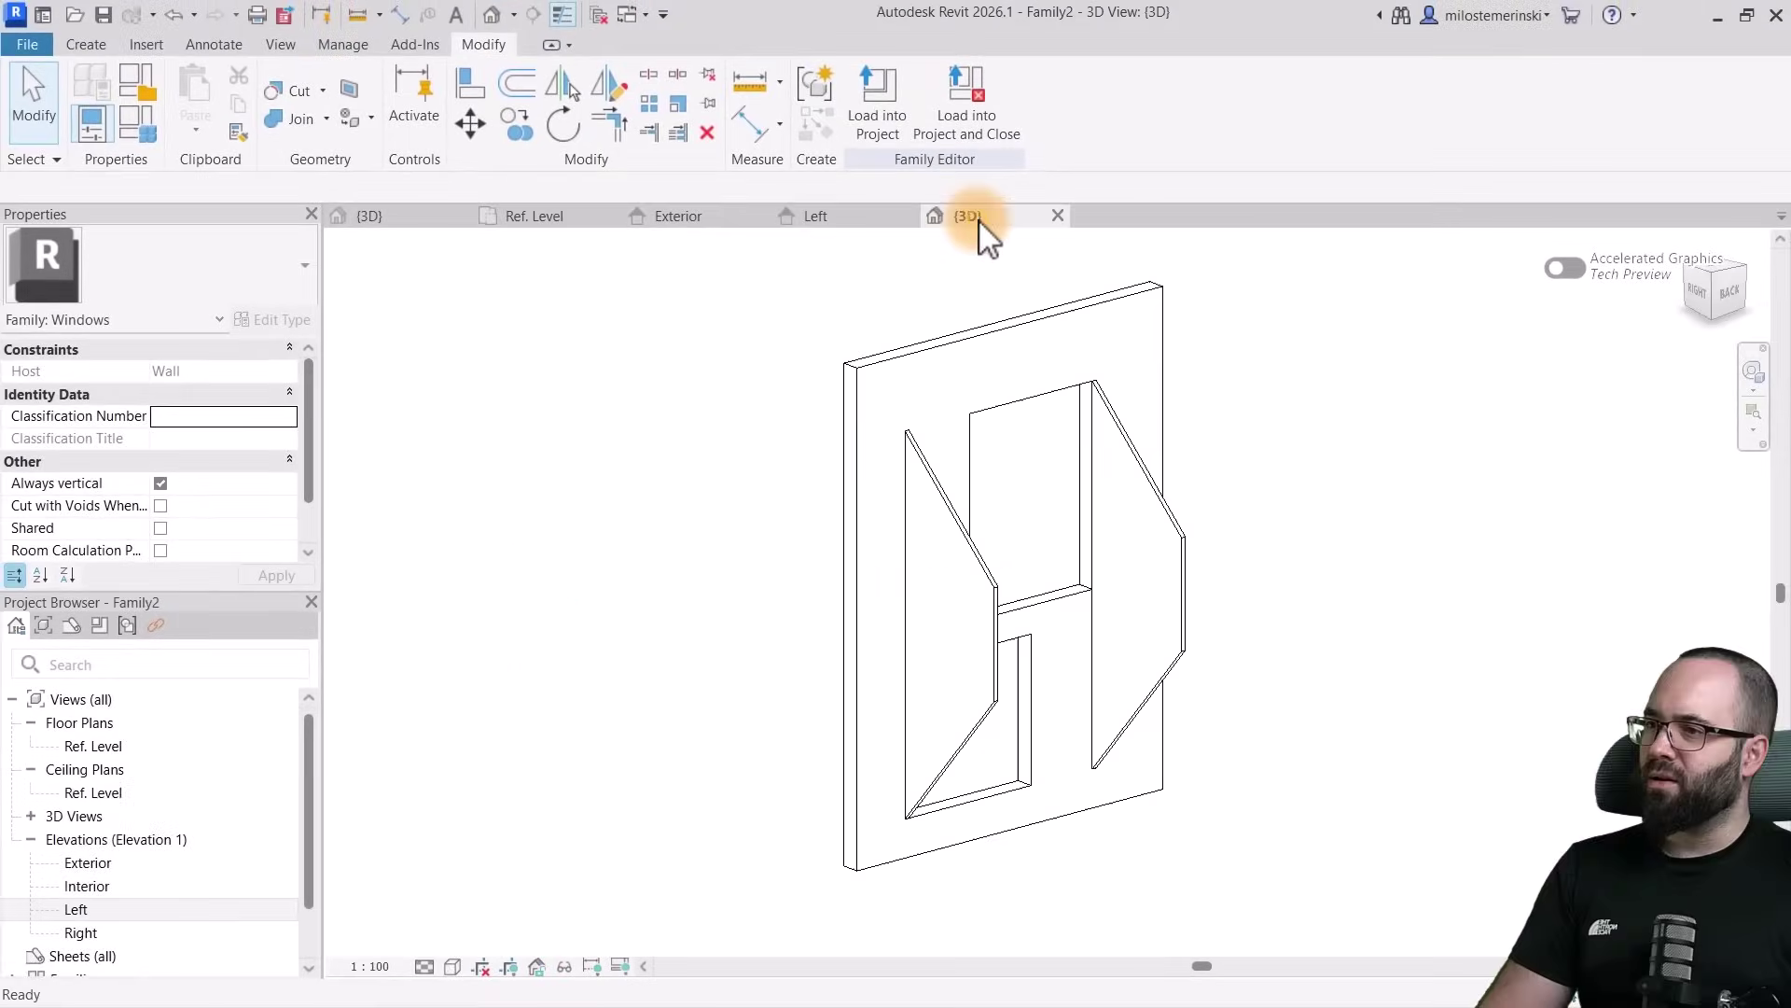
shift+middle_drag(1340, 800, 1204, 655)
shift+middle_drag(1071, 670, 1257, 719)
scroll(1097, 680, up, 3)
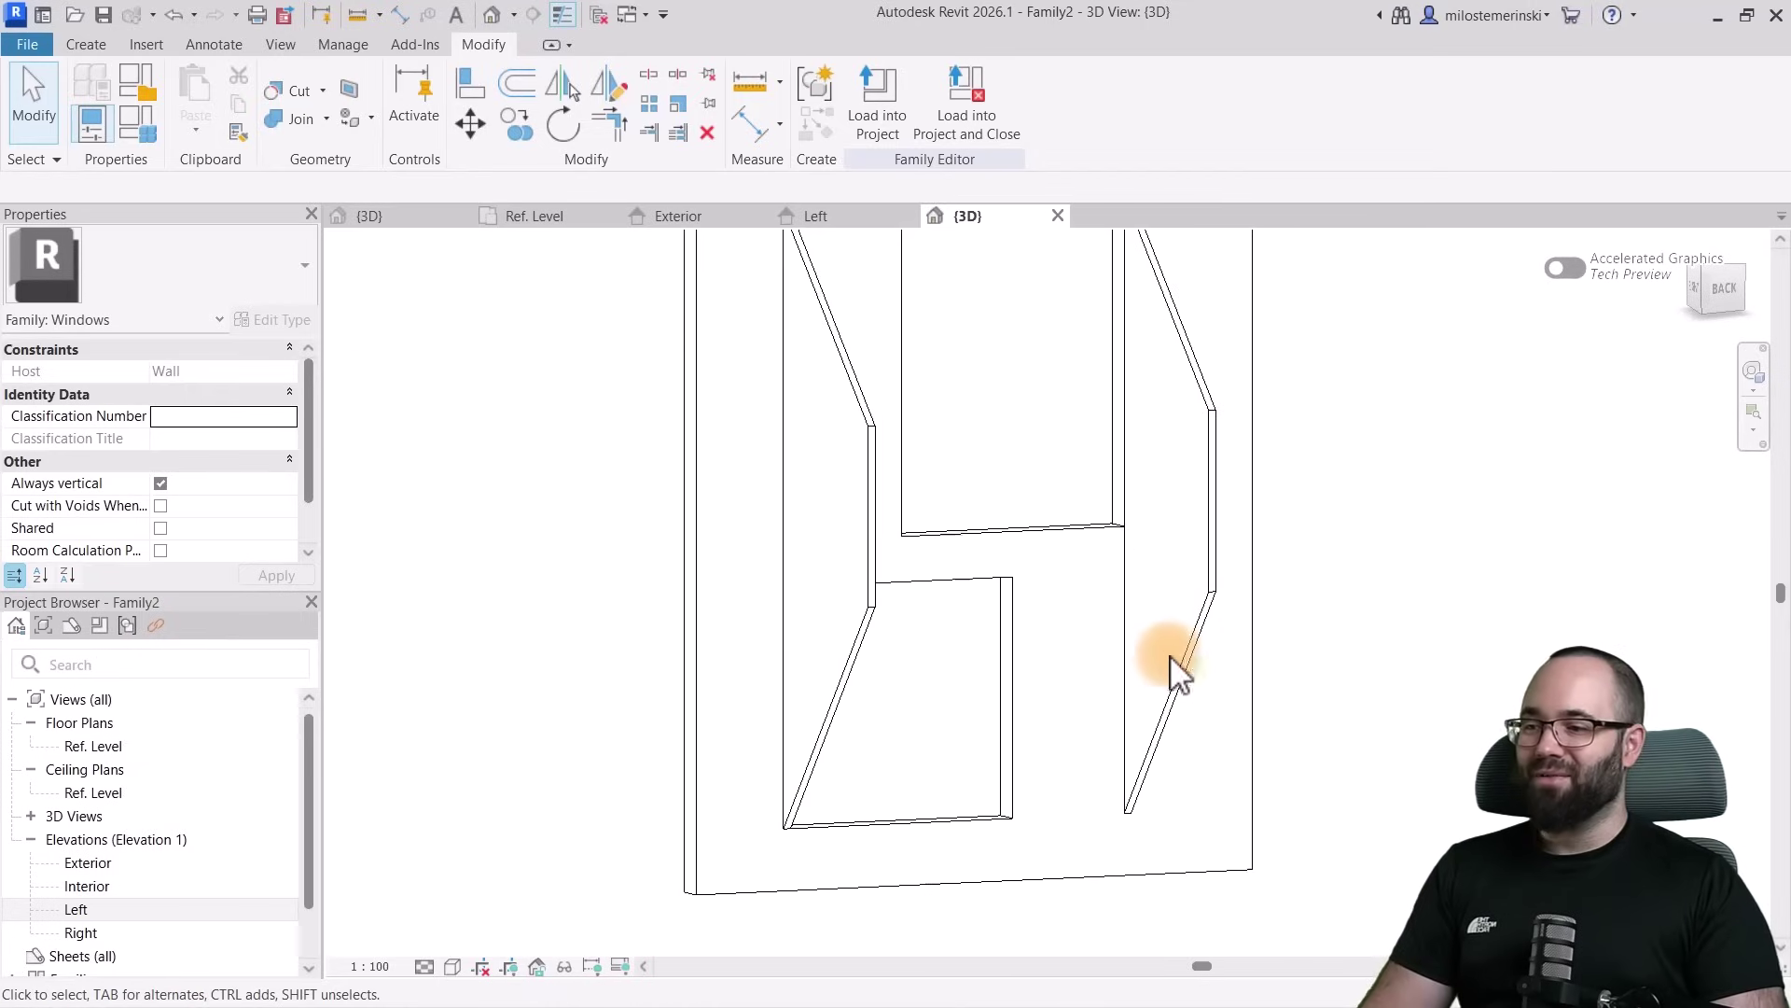
middle_drag(1073, 641, 1086, 675)
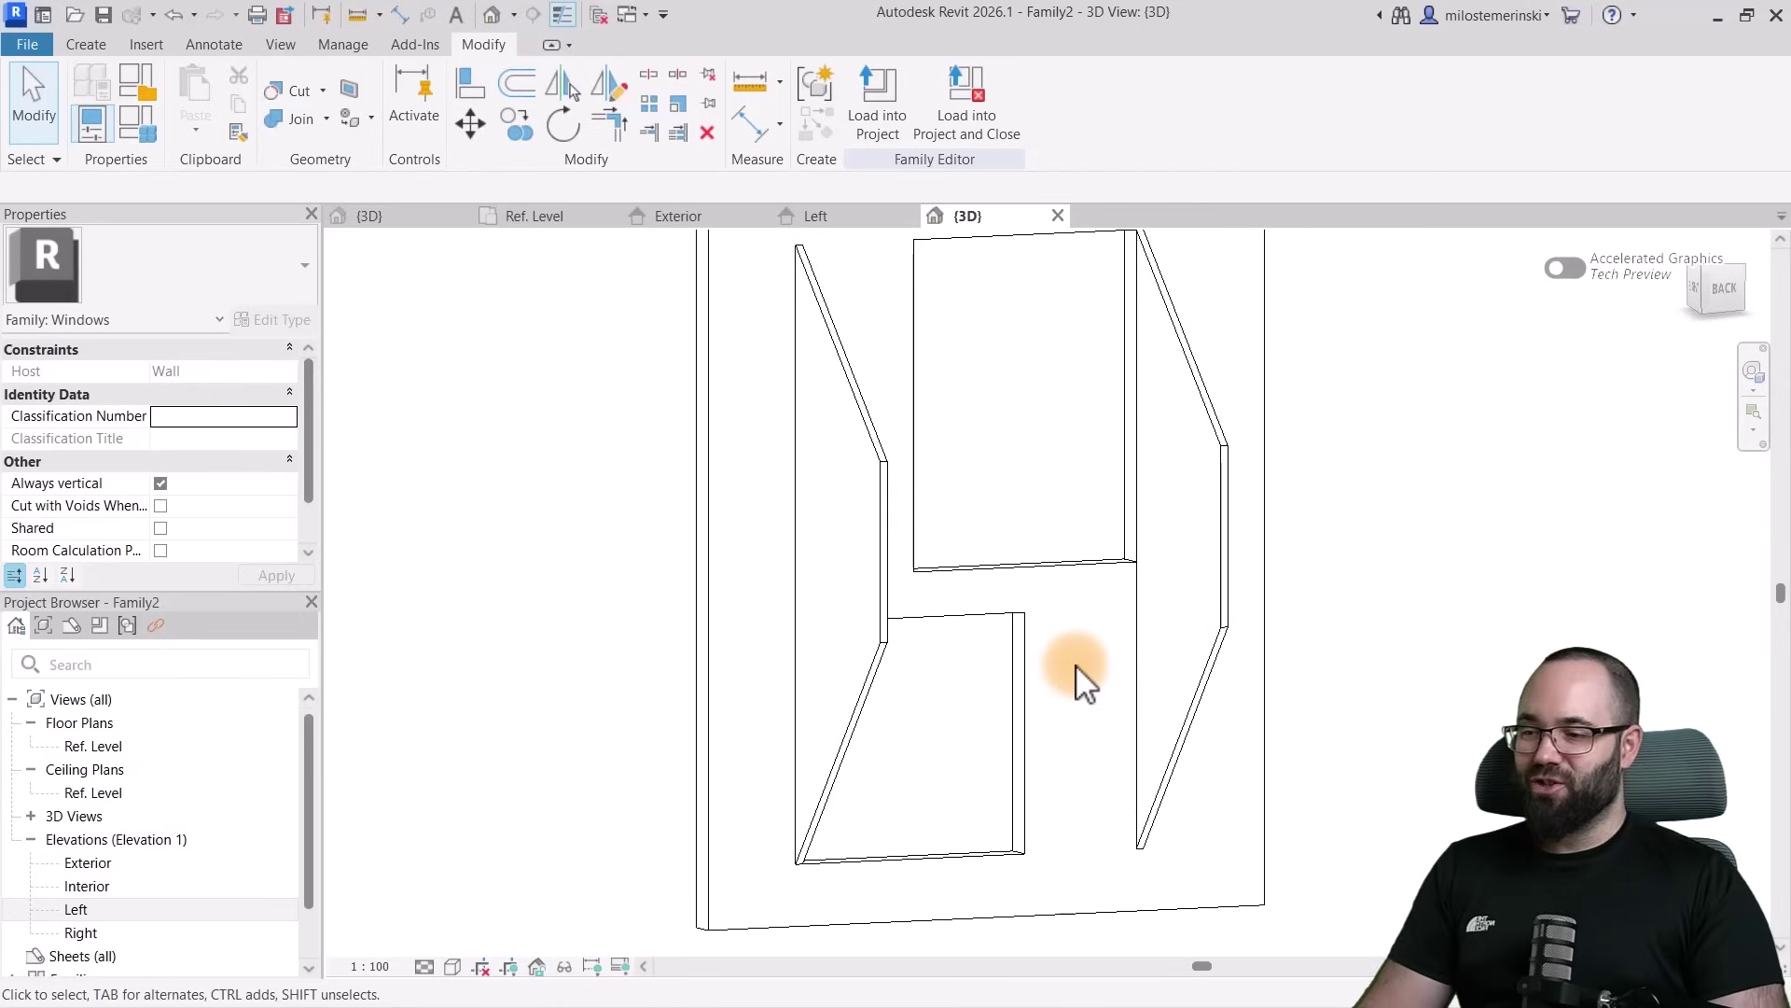
scroll(1055, 638, down, 1)
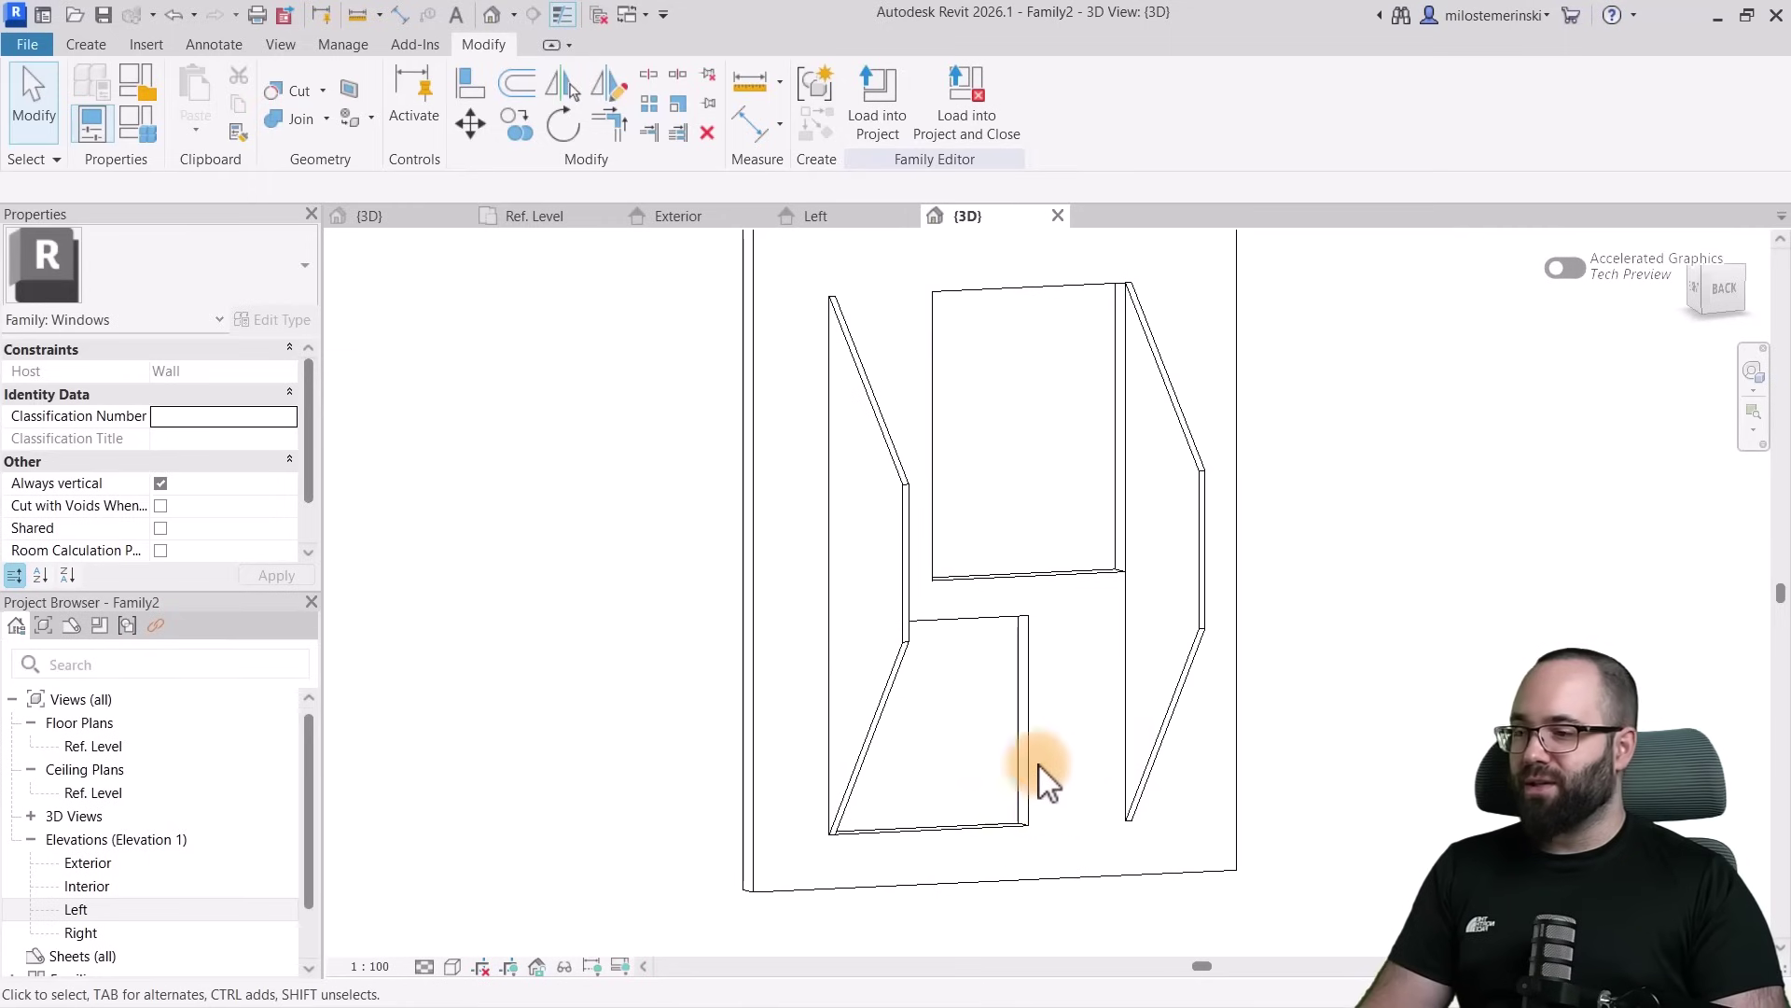
click(98, 44)
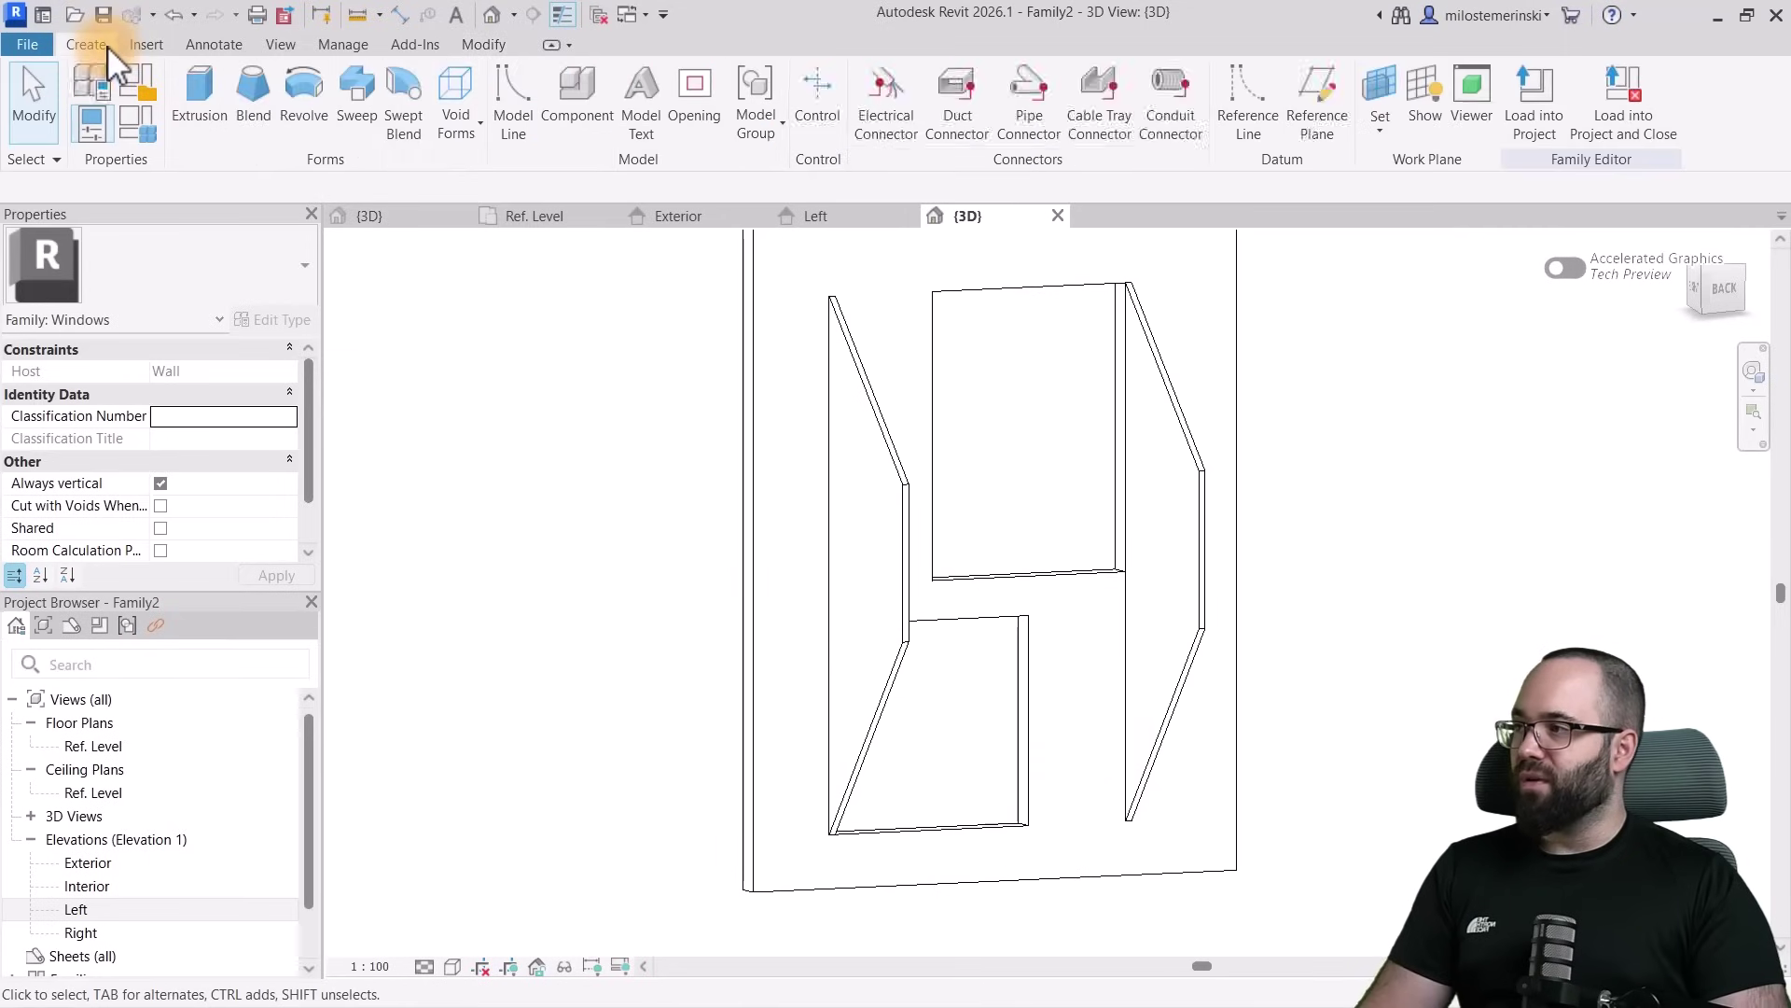
click(206, 131)
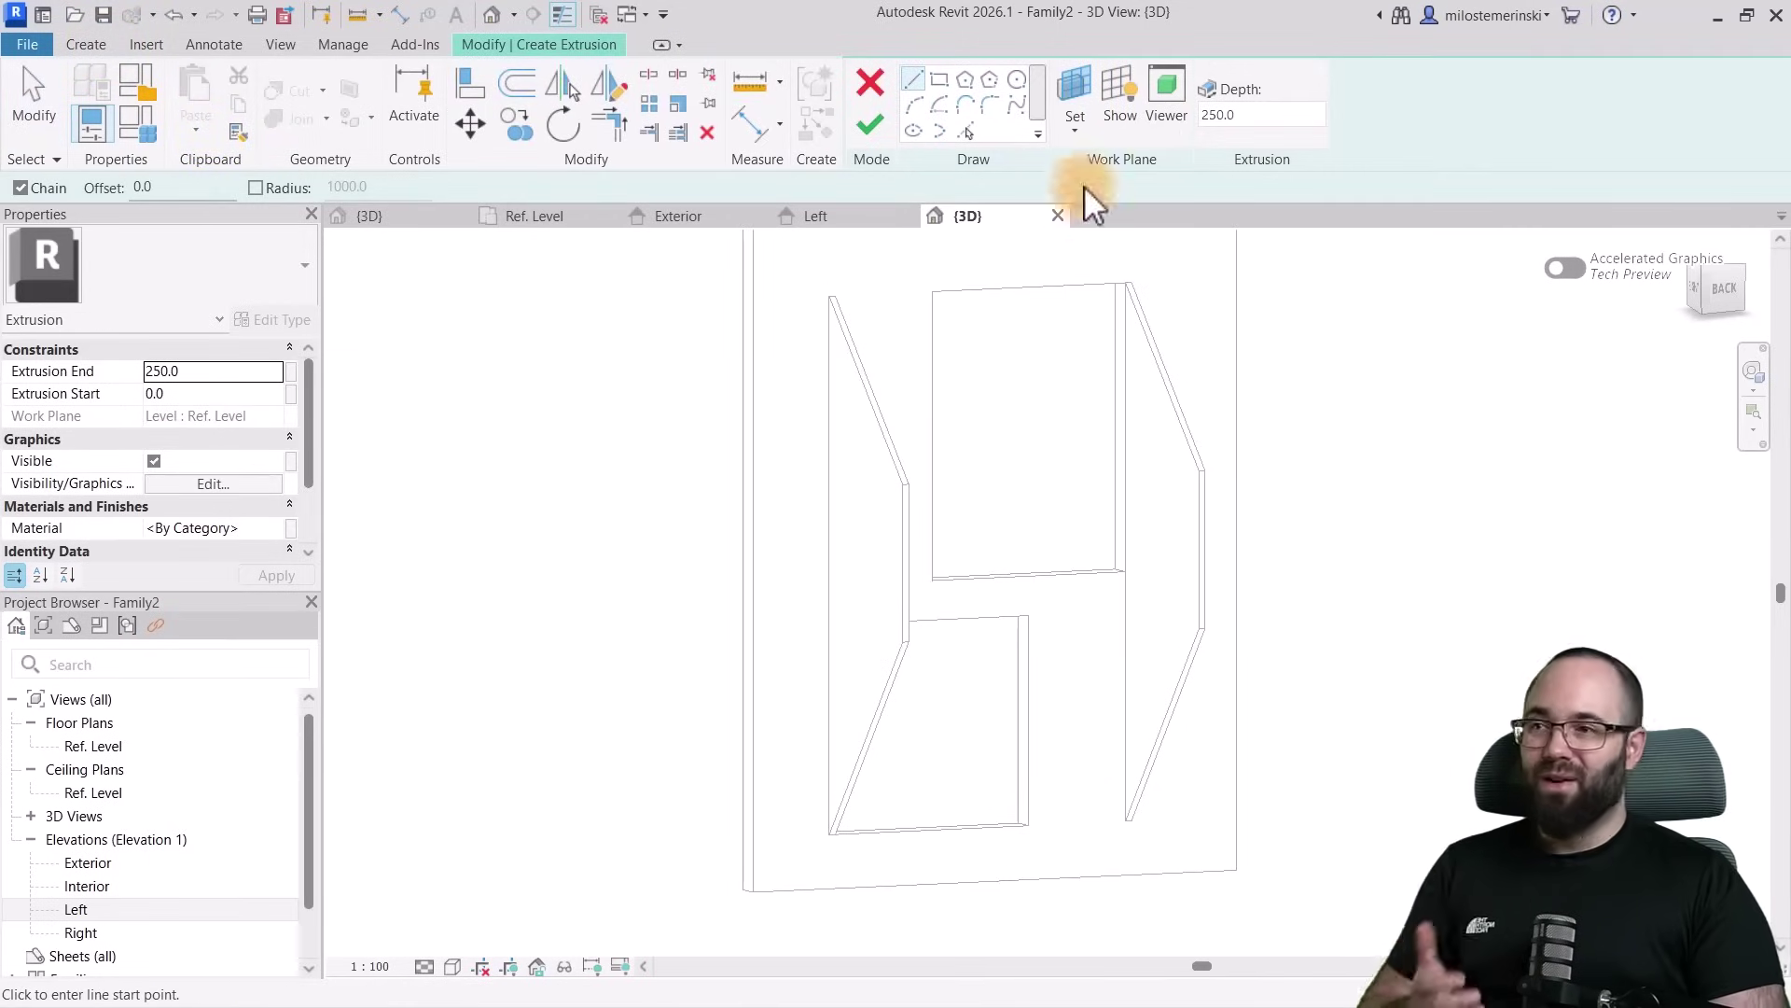
click(1075, 129)
click(1131, 229)
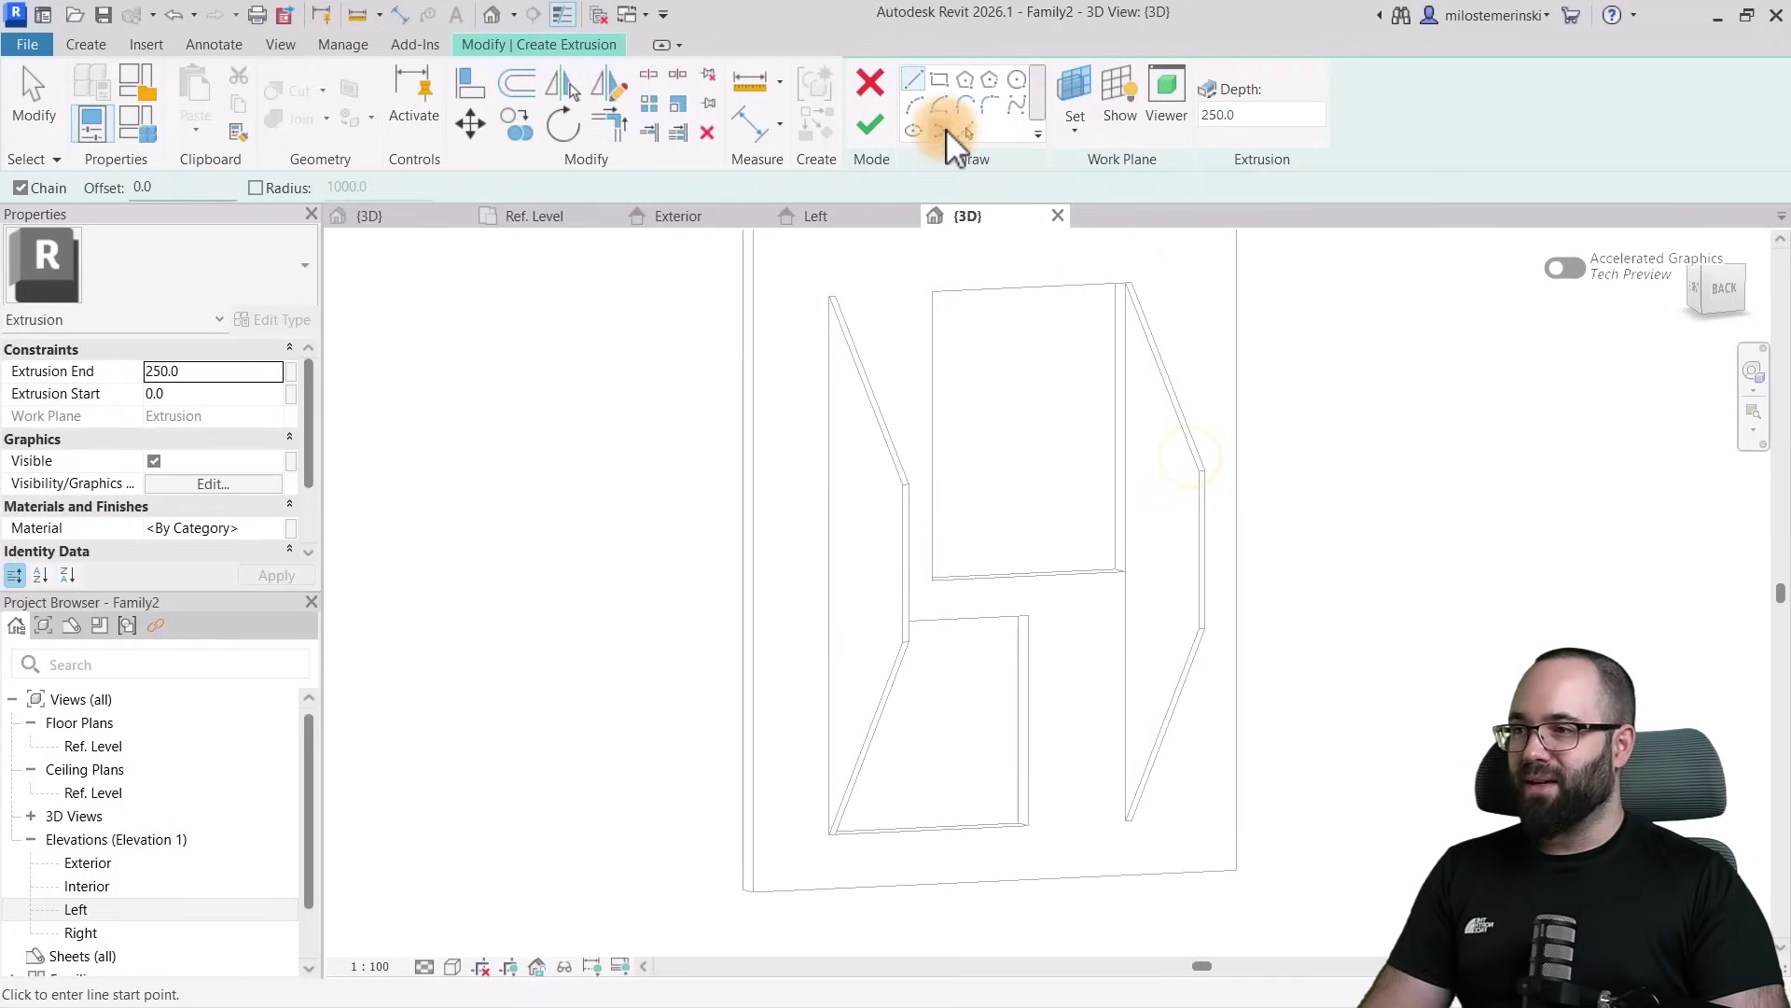
Pick the copied panel's vertical wall-side edge, its lower sloped edge and the lower opening's short upper depth edge as sketch lines
click(1132, 602)
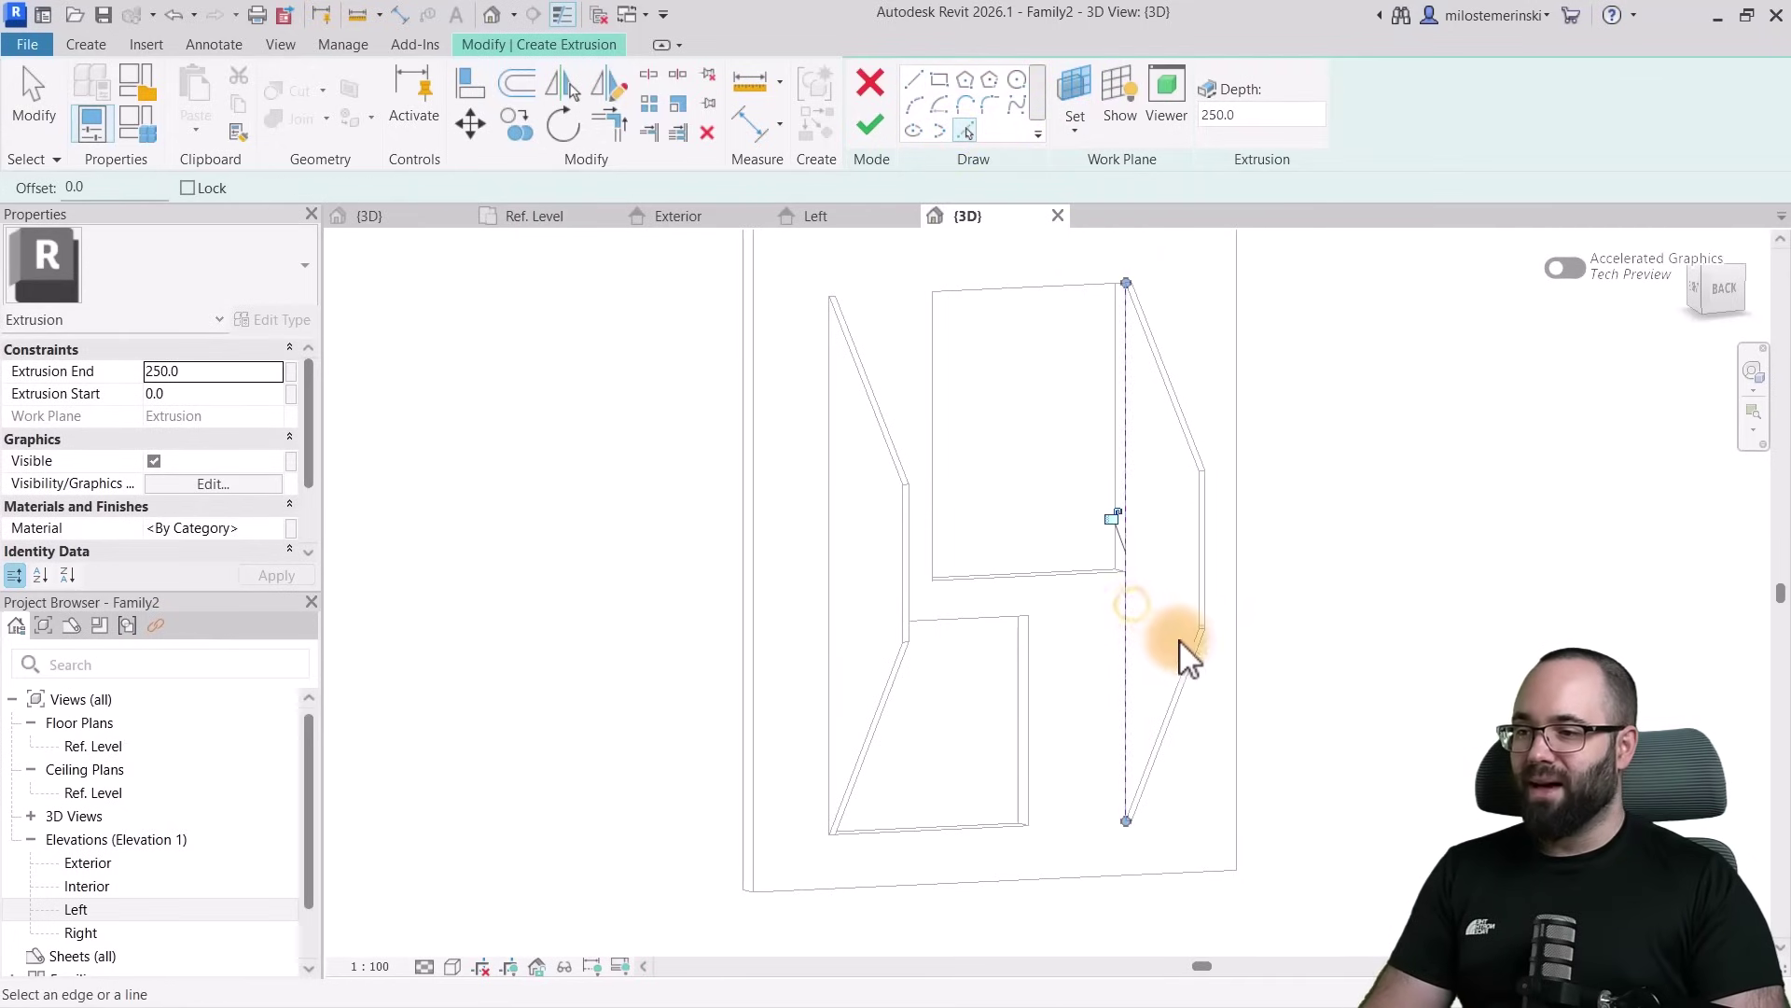
click(1185, 643)
key(Tab)
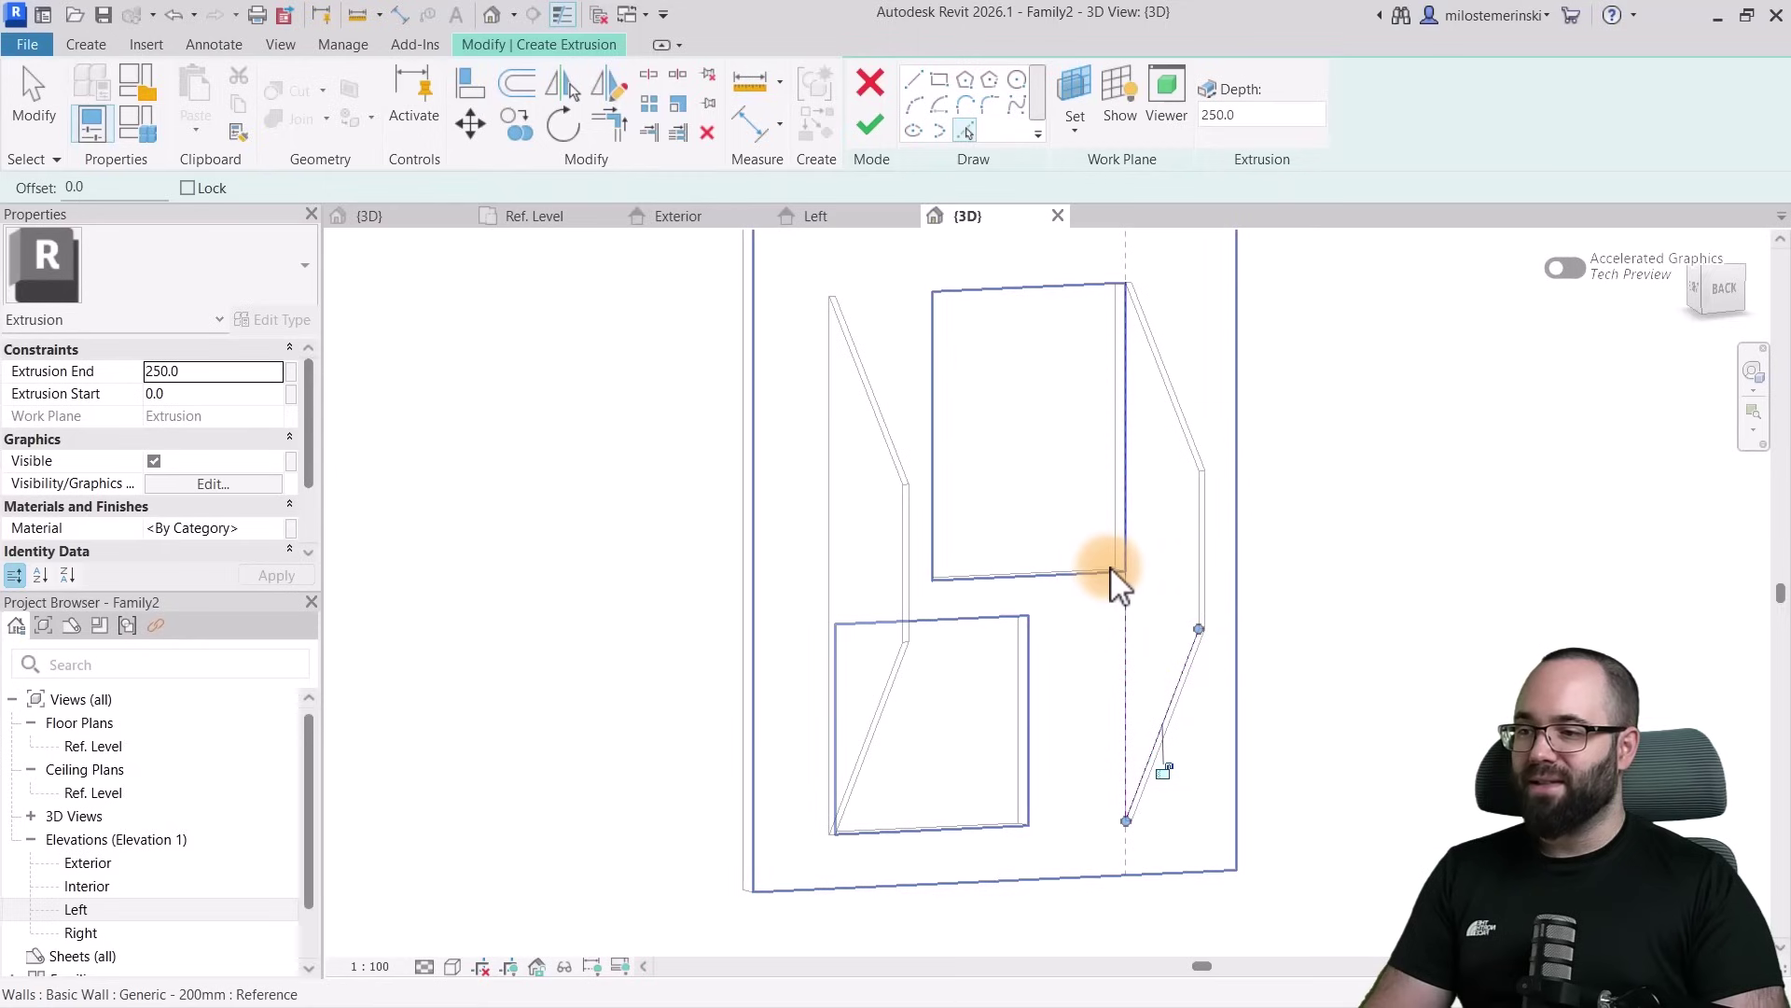
scroll(1114, 569, up, 2)
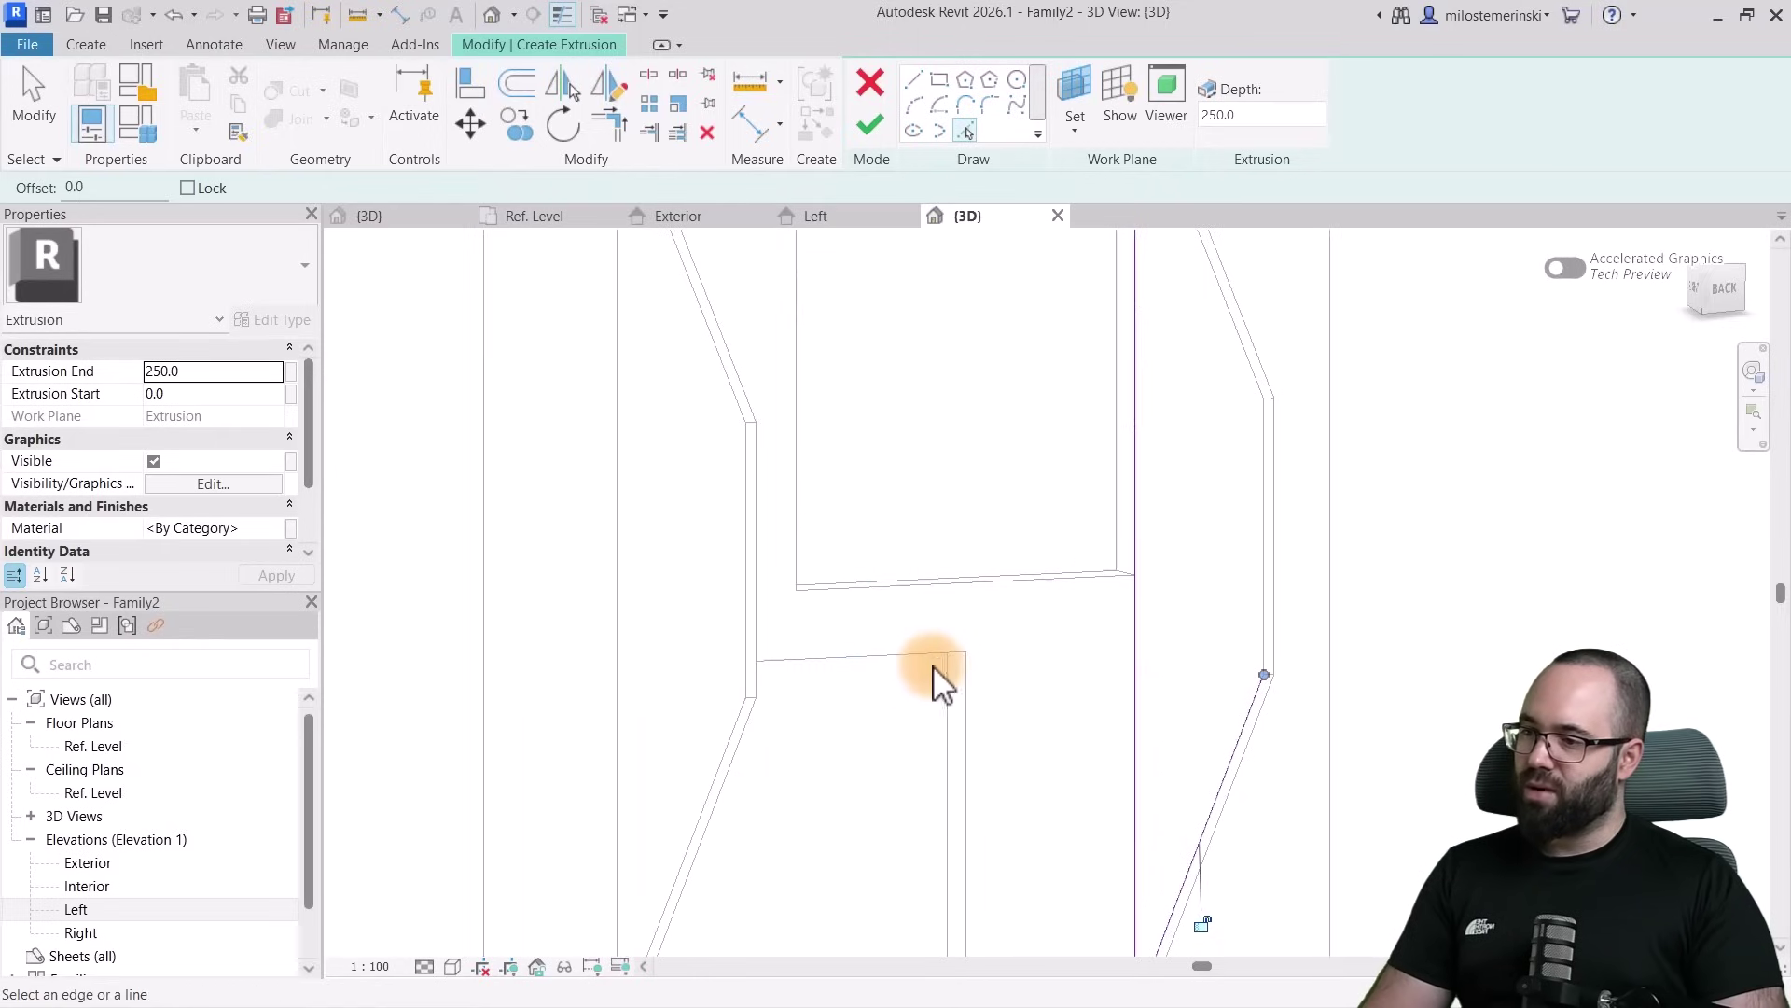
shift+middle_drag(943, 664, 1093, 606)
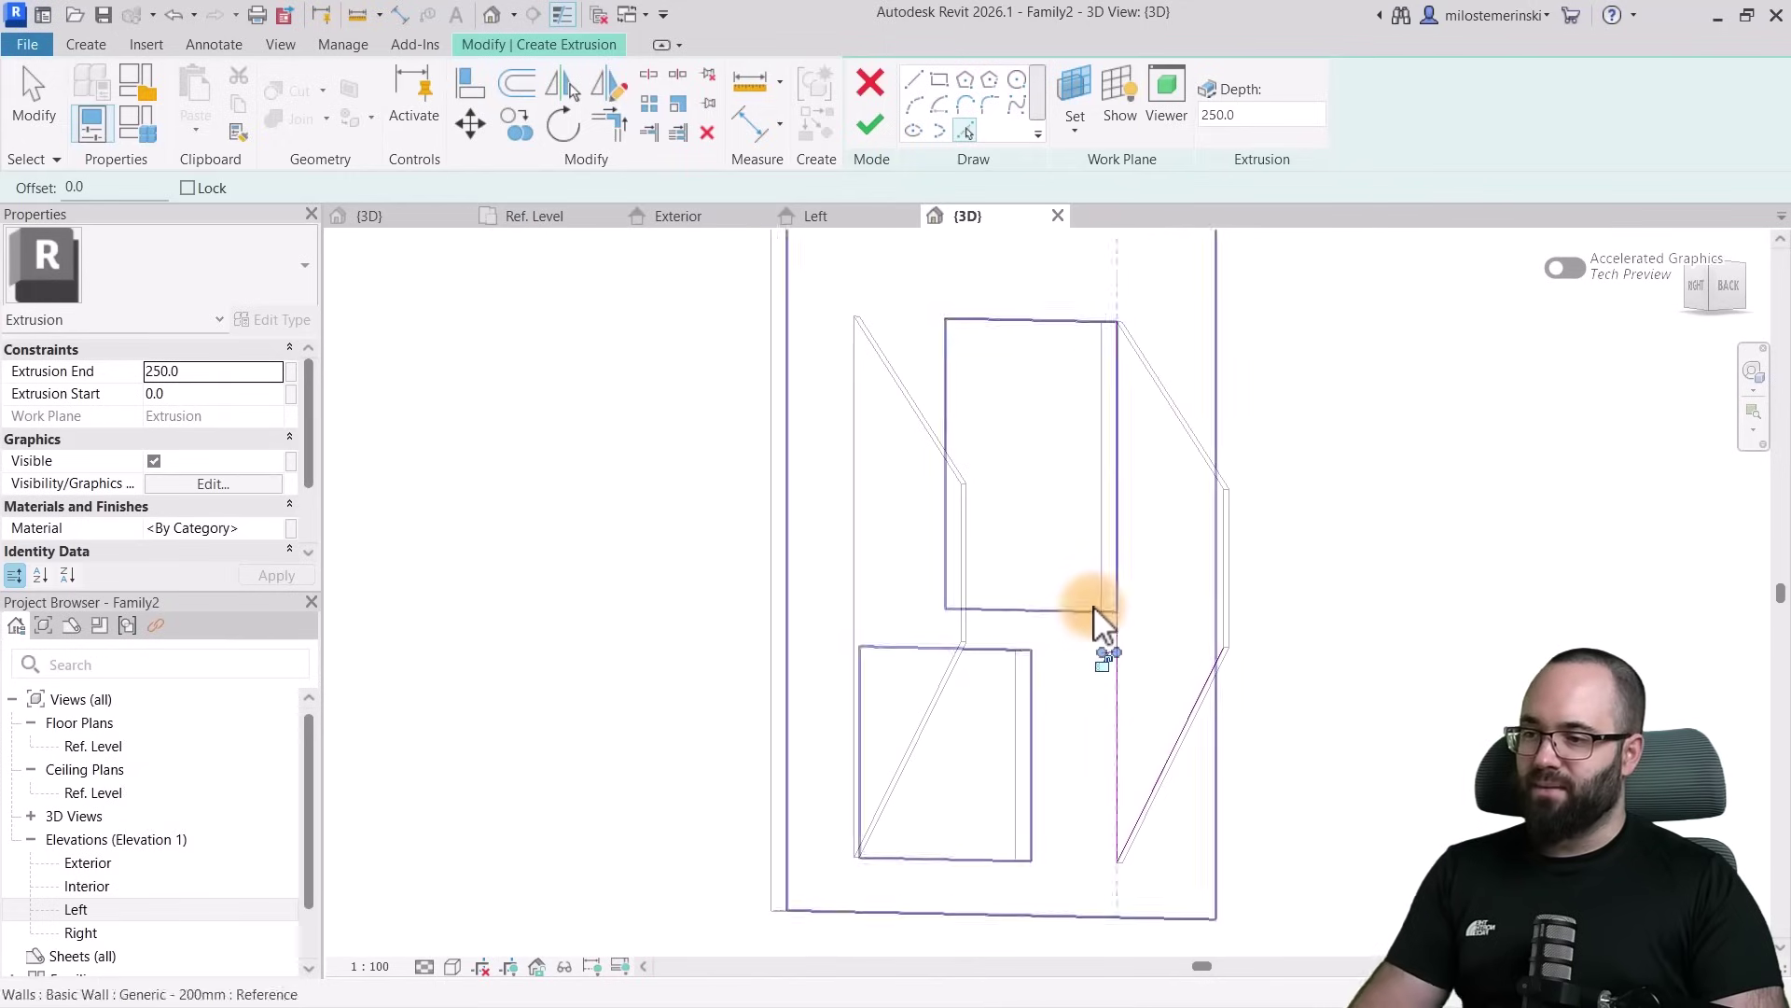
key(Escape)
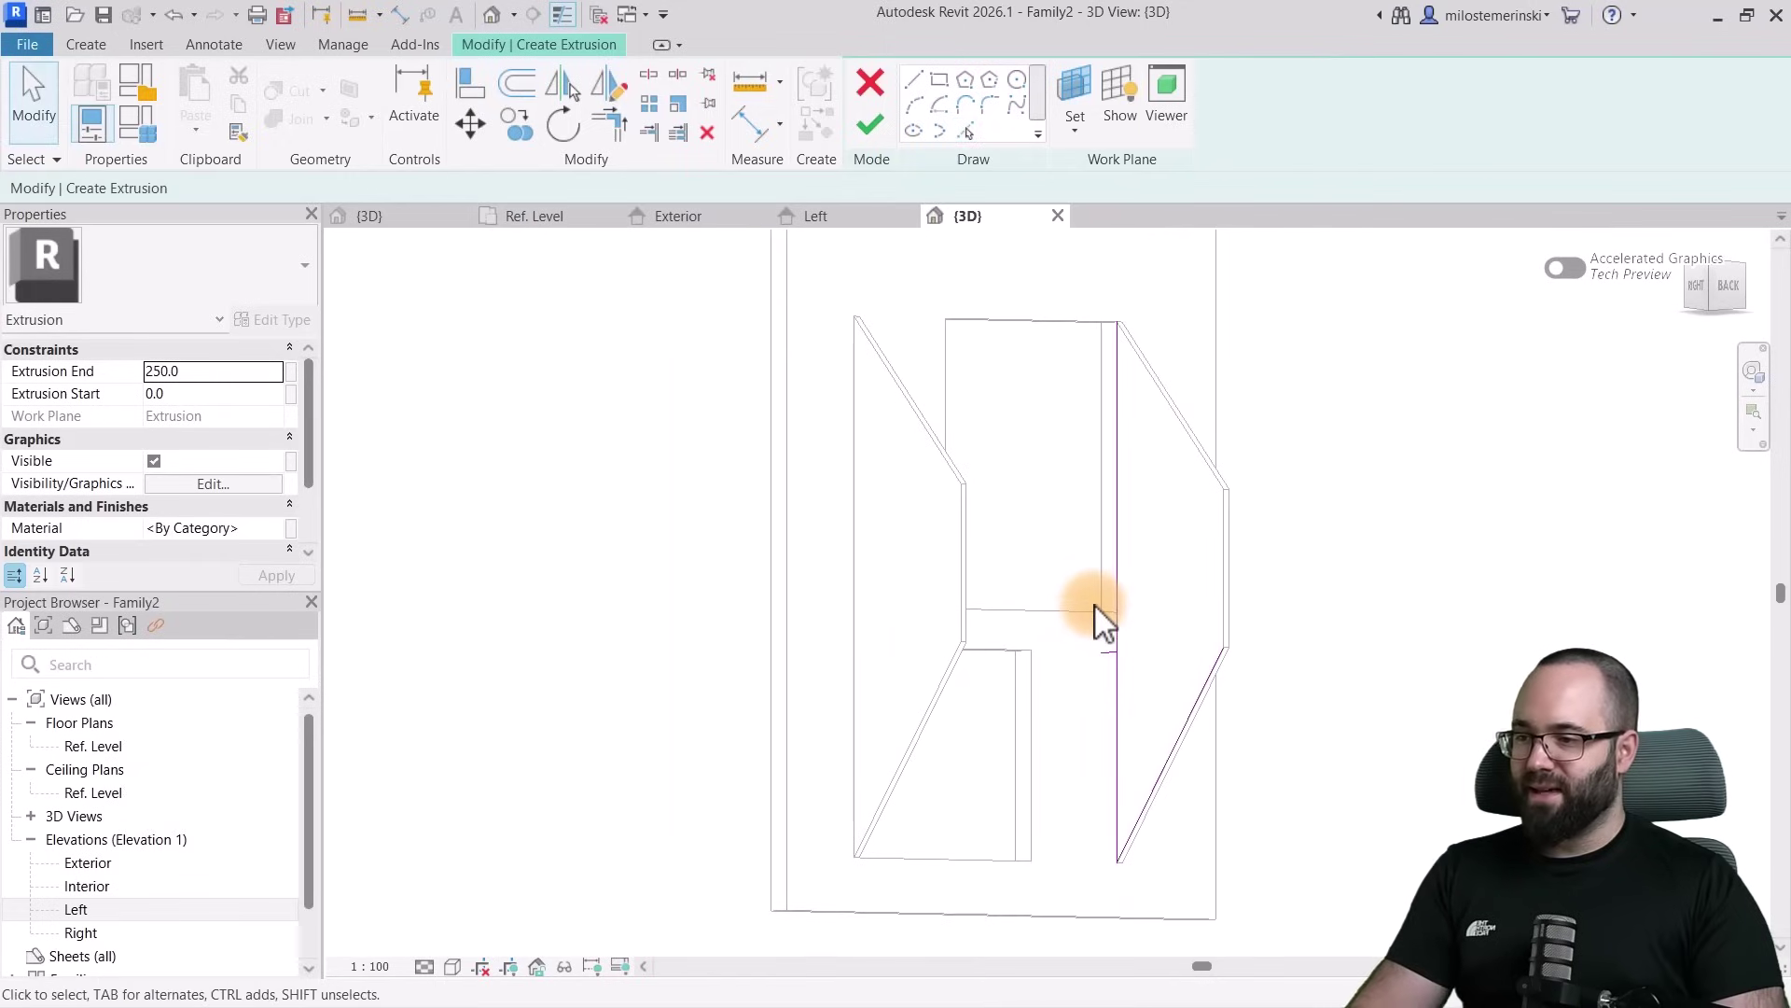
Trim the three sketch lines to corners so they form a closed triangle, and finish the extrusion
click(603, 126)
click(1105, 653)
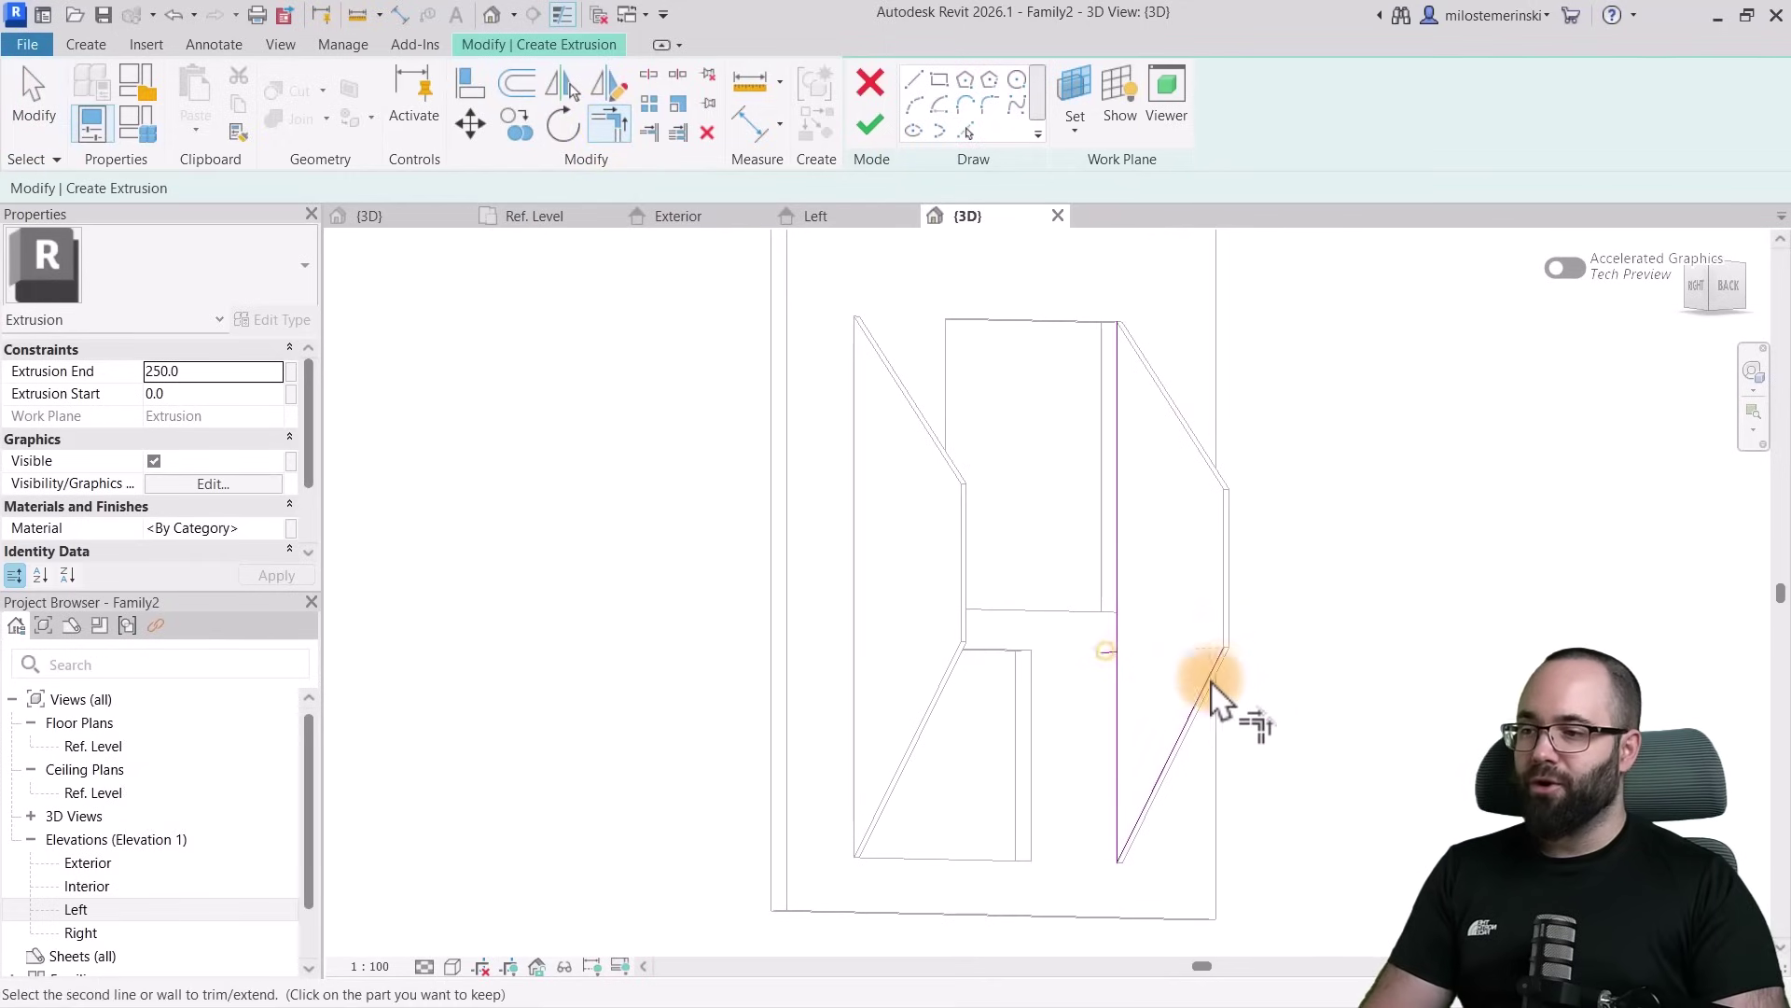
click(1218, 671)
click(1149, 653)
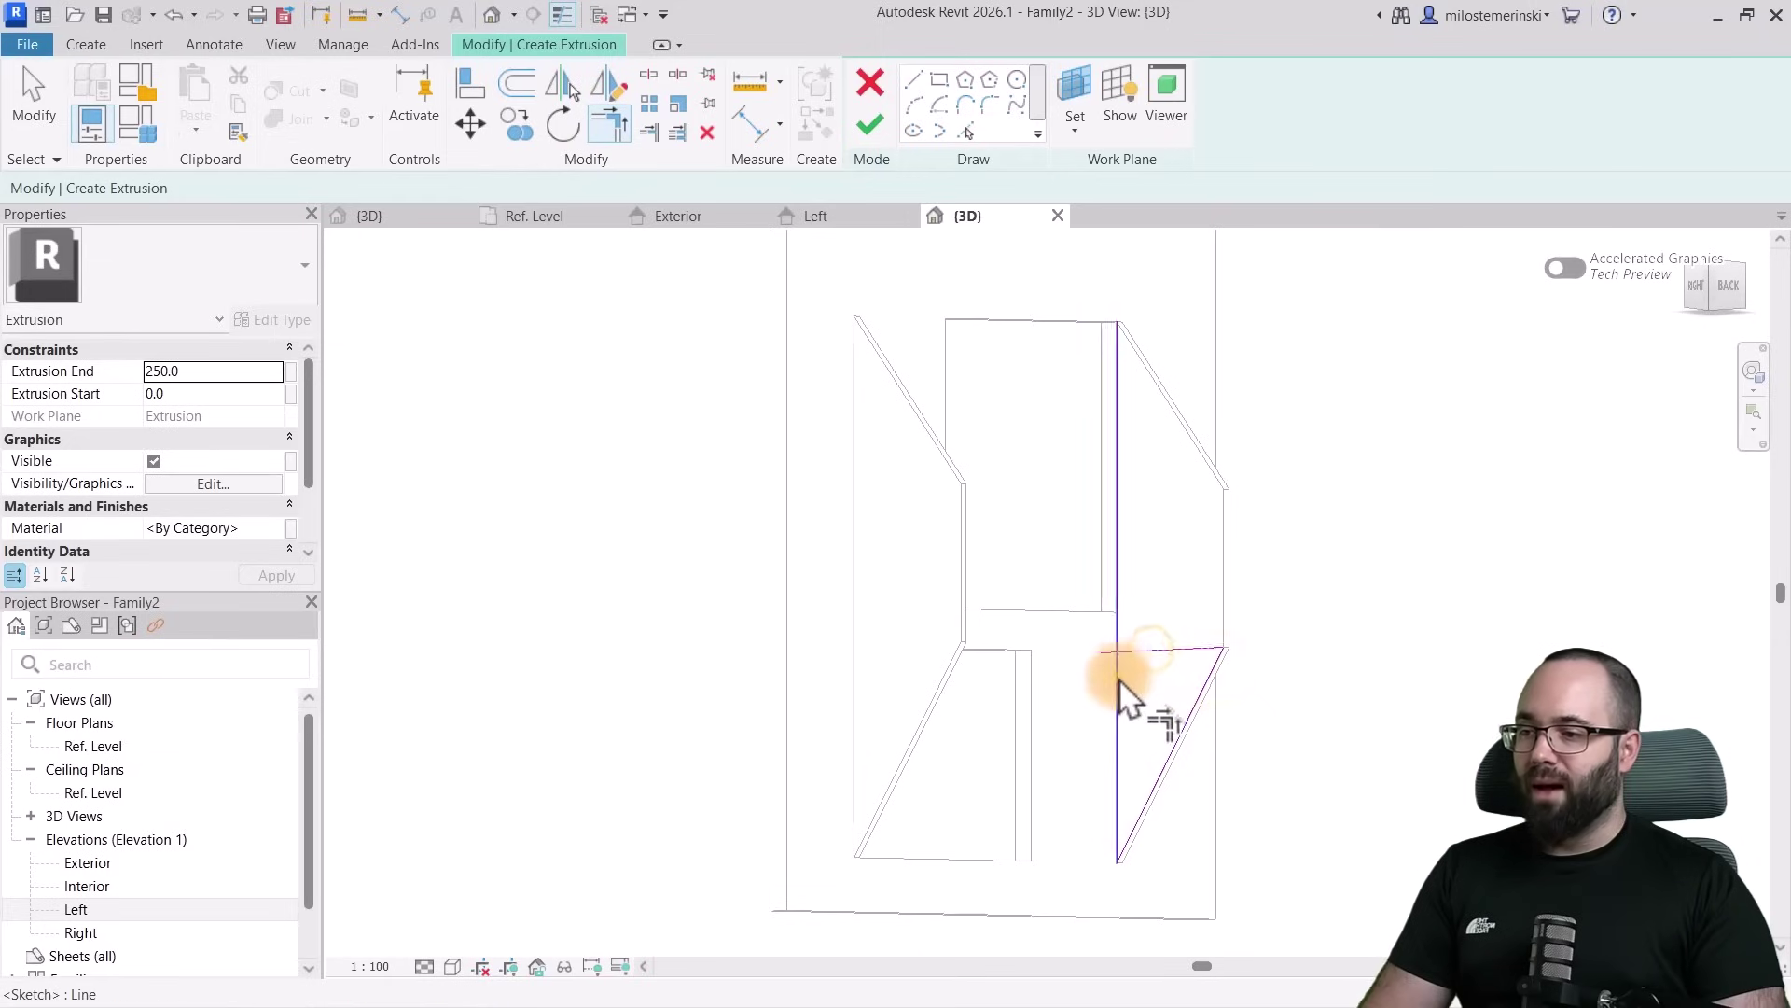
click(1120, 677)
shift+middle_drag(1166, 531, 1073, 653)
click(862, 125)
click(1116, 754)
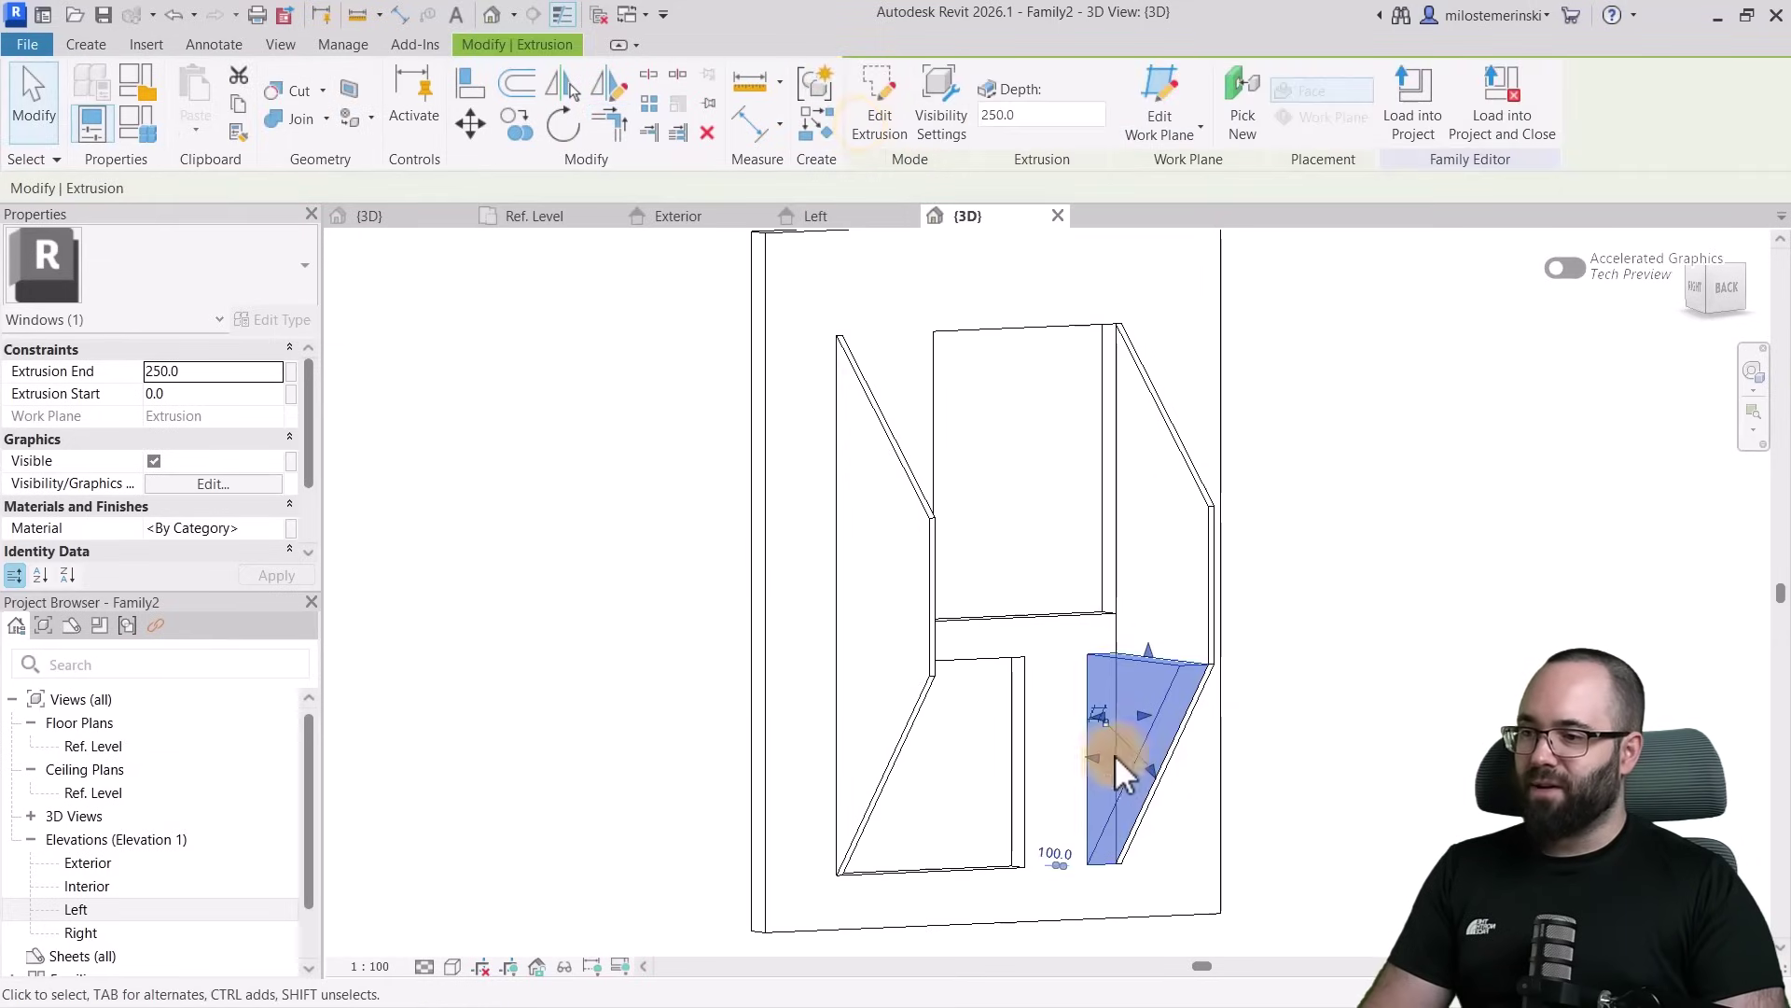
drag(1094, 757, 1045, 759)
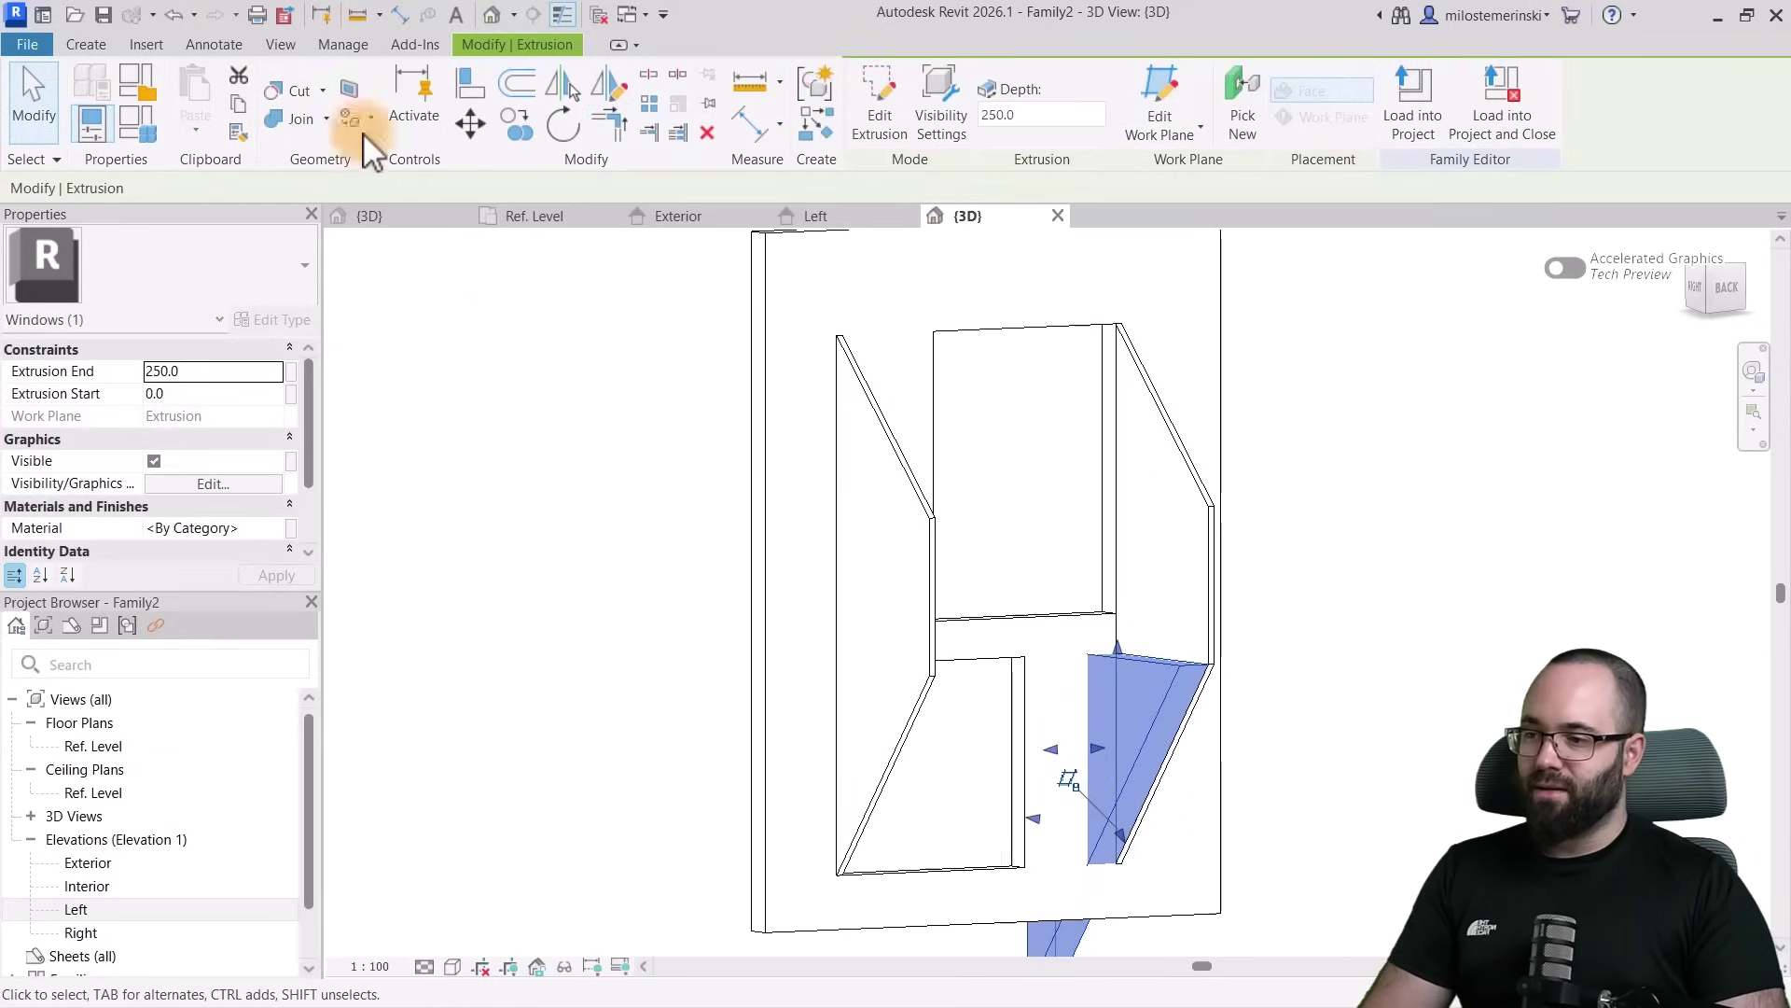
click(175, 16)
shift+middle_drag(1180, 720, 1134, 715)
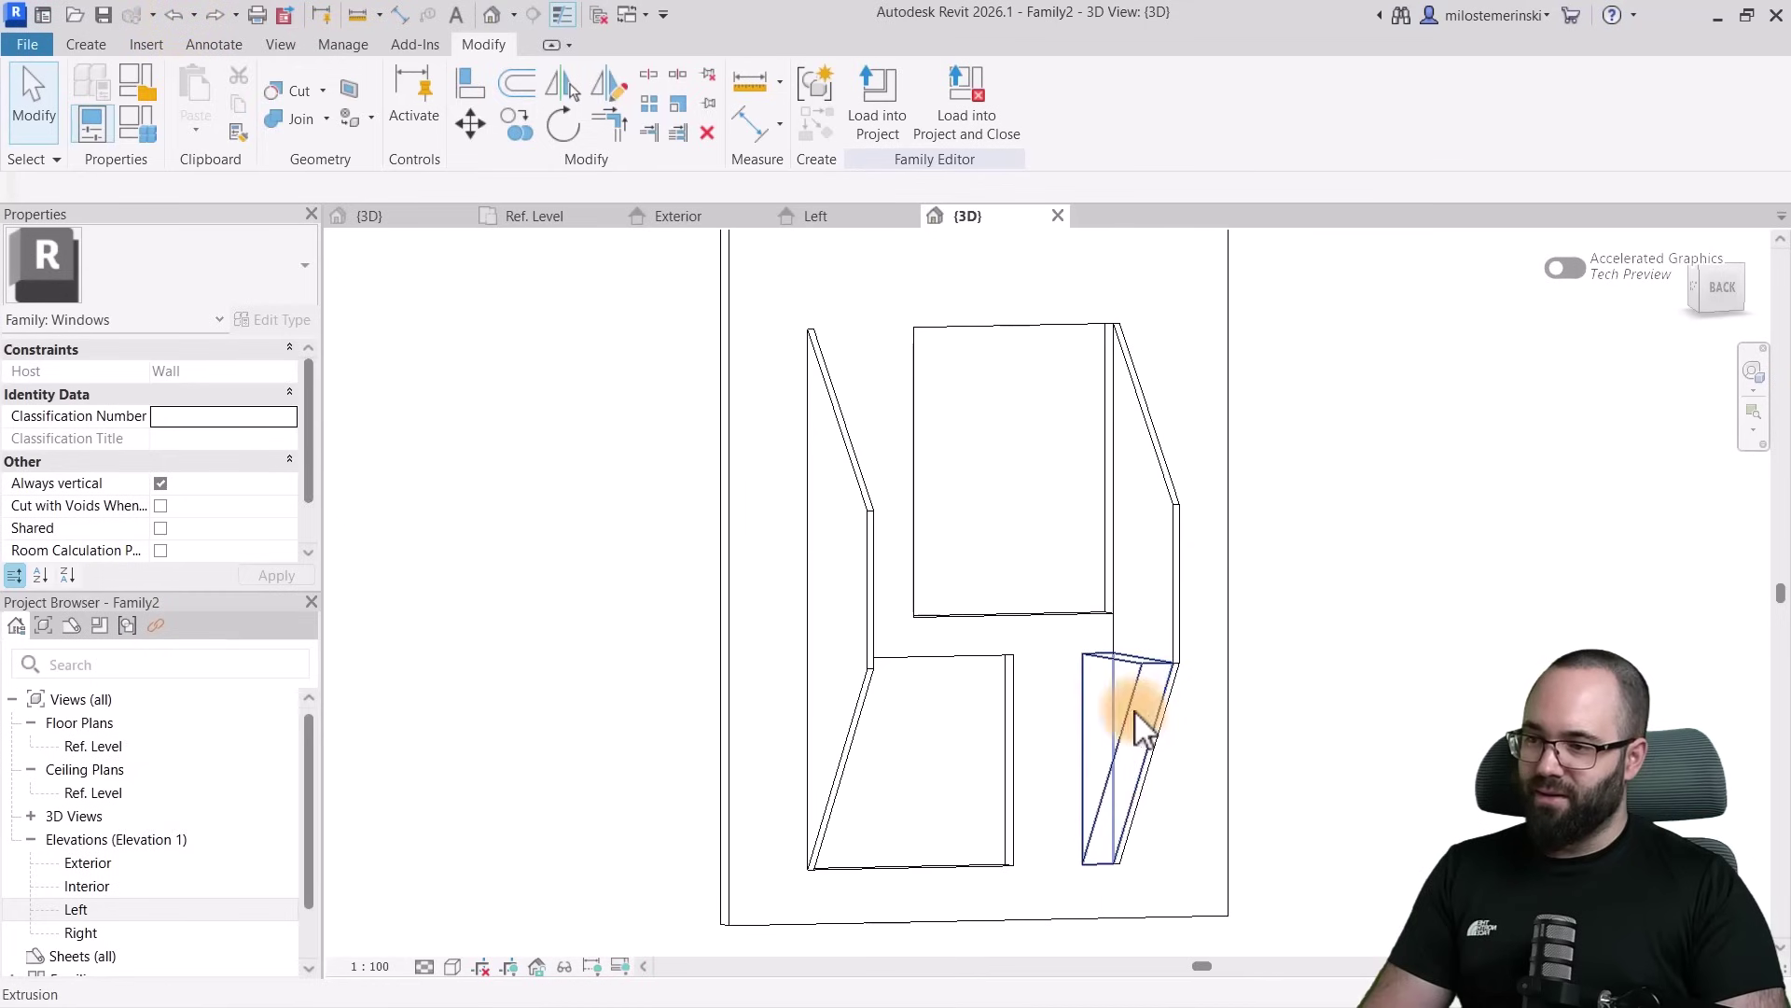
click(1130, 717)
scroll(1114, 732, up, 2)
drag(1080, 764, 1036, 761)
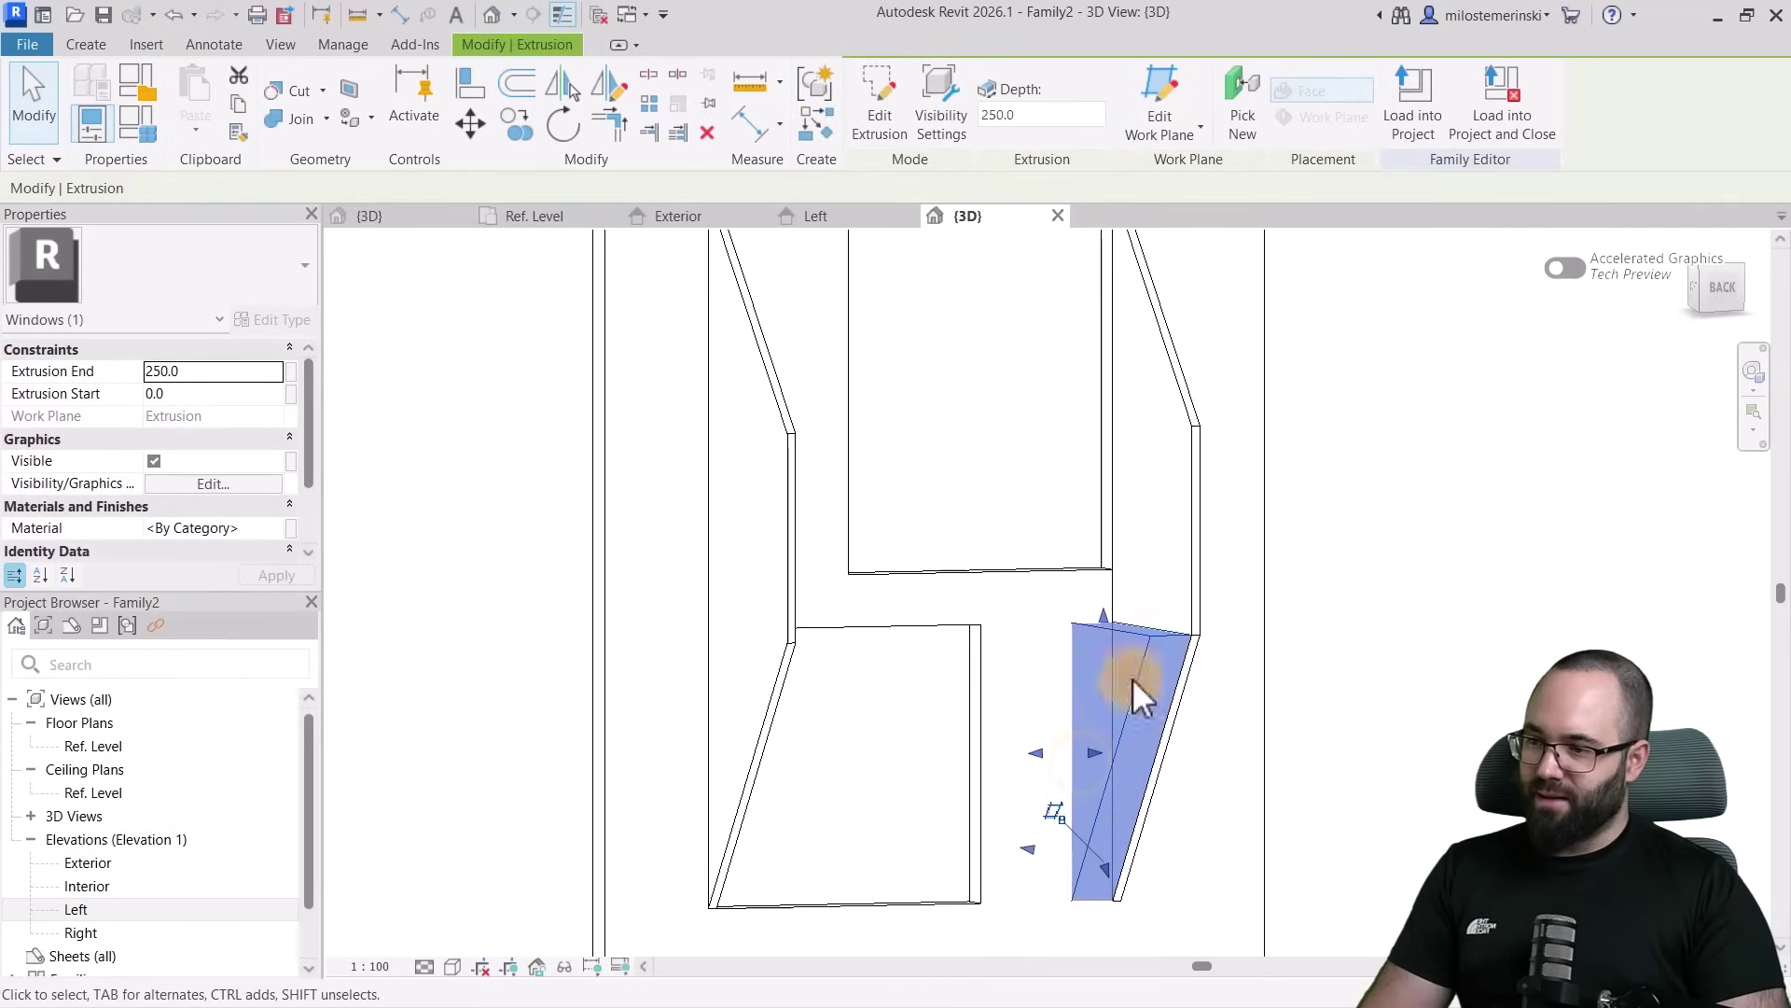
click(174, 15)
Stretch the triangular extrusion from the copied side panel to the nearest vertical edge of the lower opening
shift+middle_drag(1271, 768, 1088, 719)
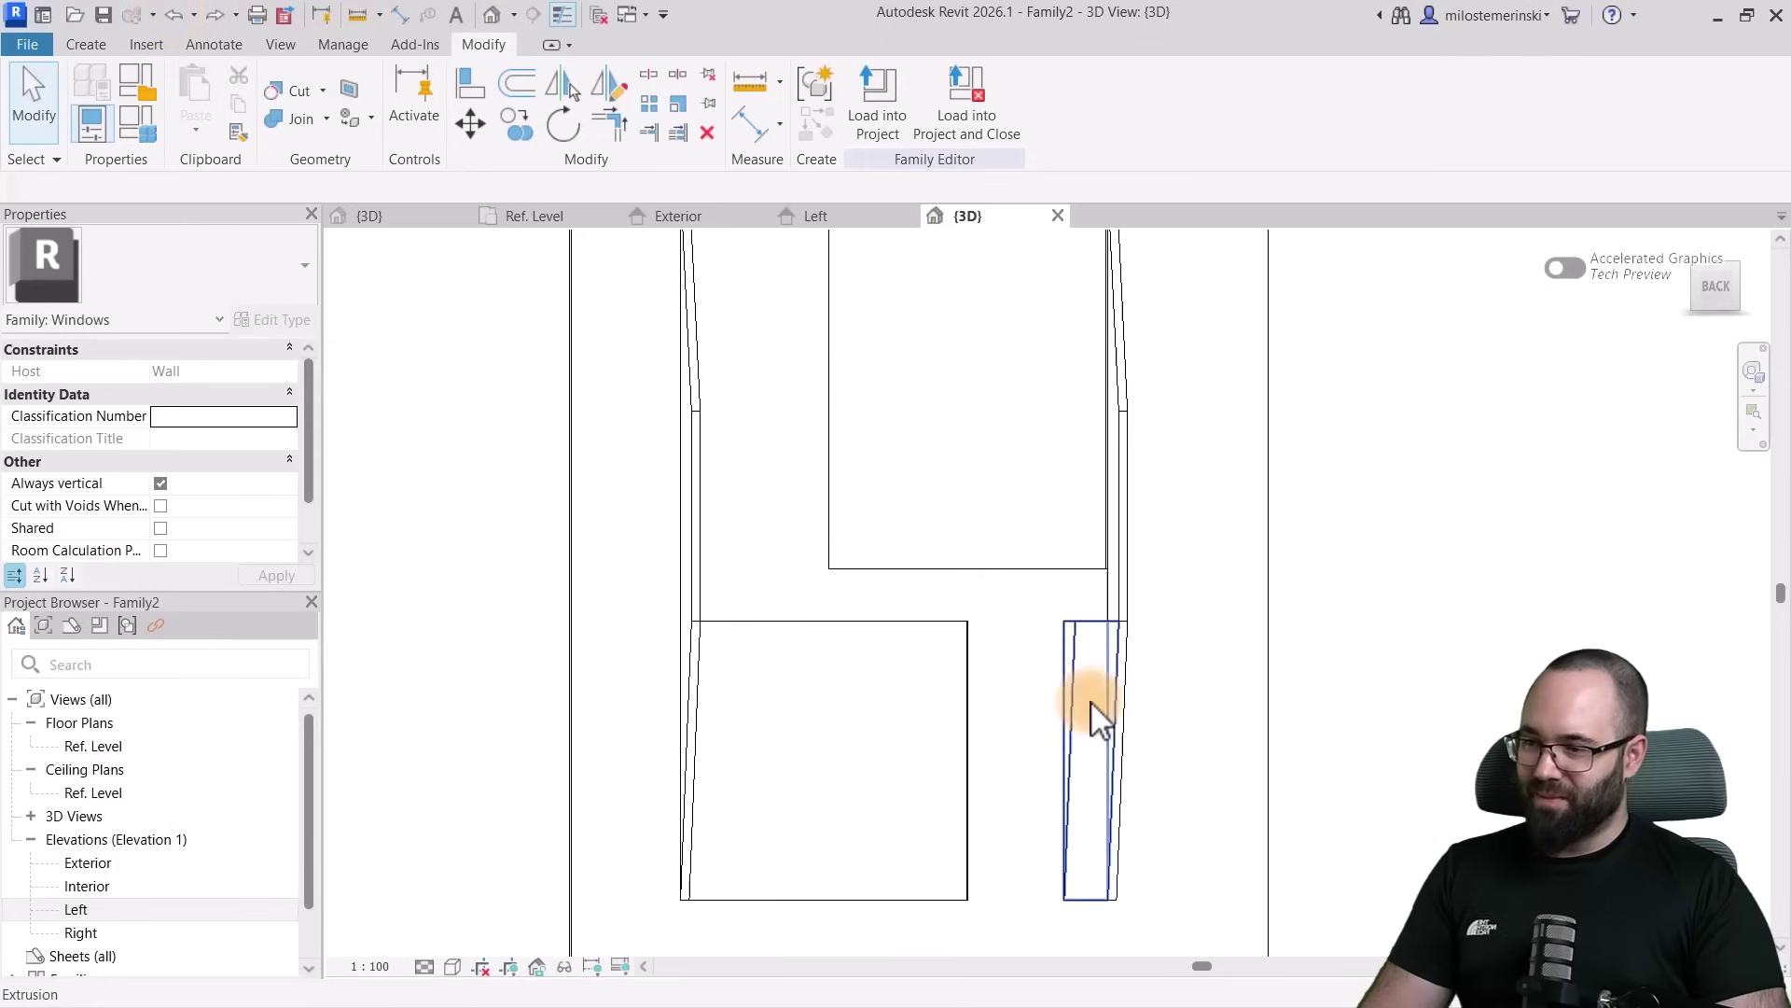
click(1082, 702)
shift+middle_drag(1174, 781, 1065, 696)
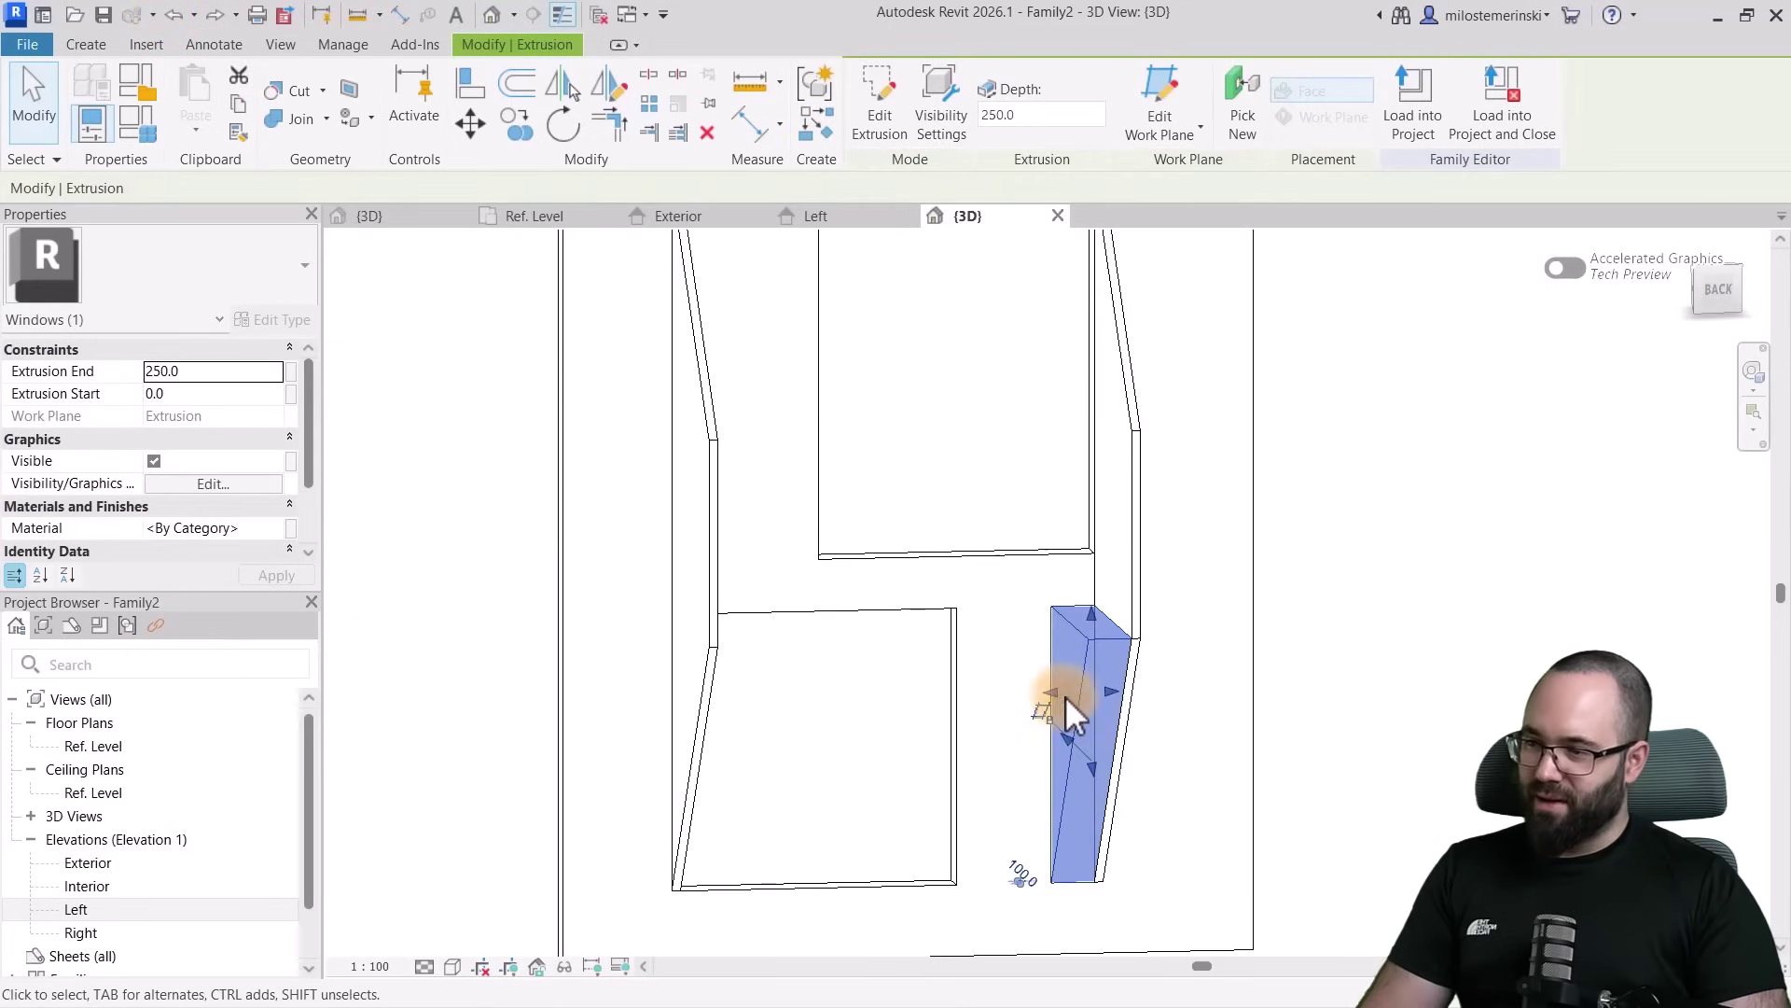
drag(1056, 700, 968, 695)
shift+middle_drag(969, 694, 1026, 602)
click(1381, 751)
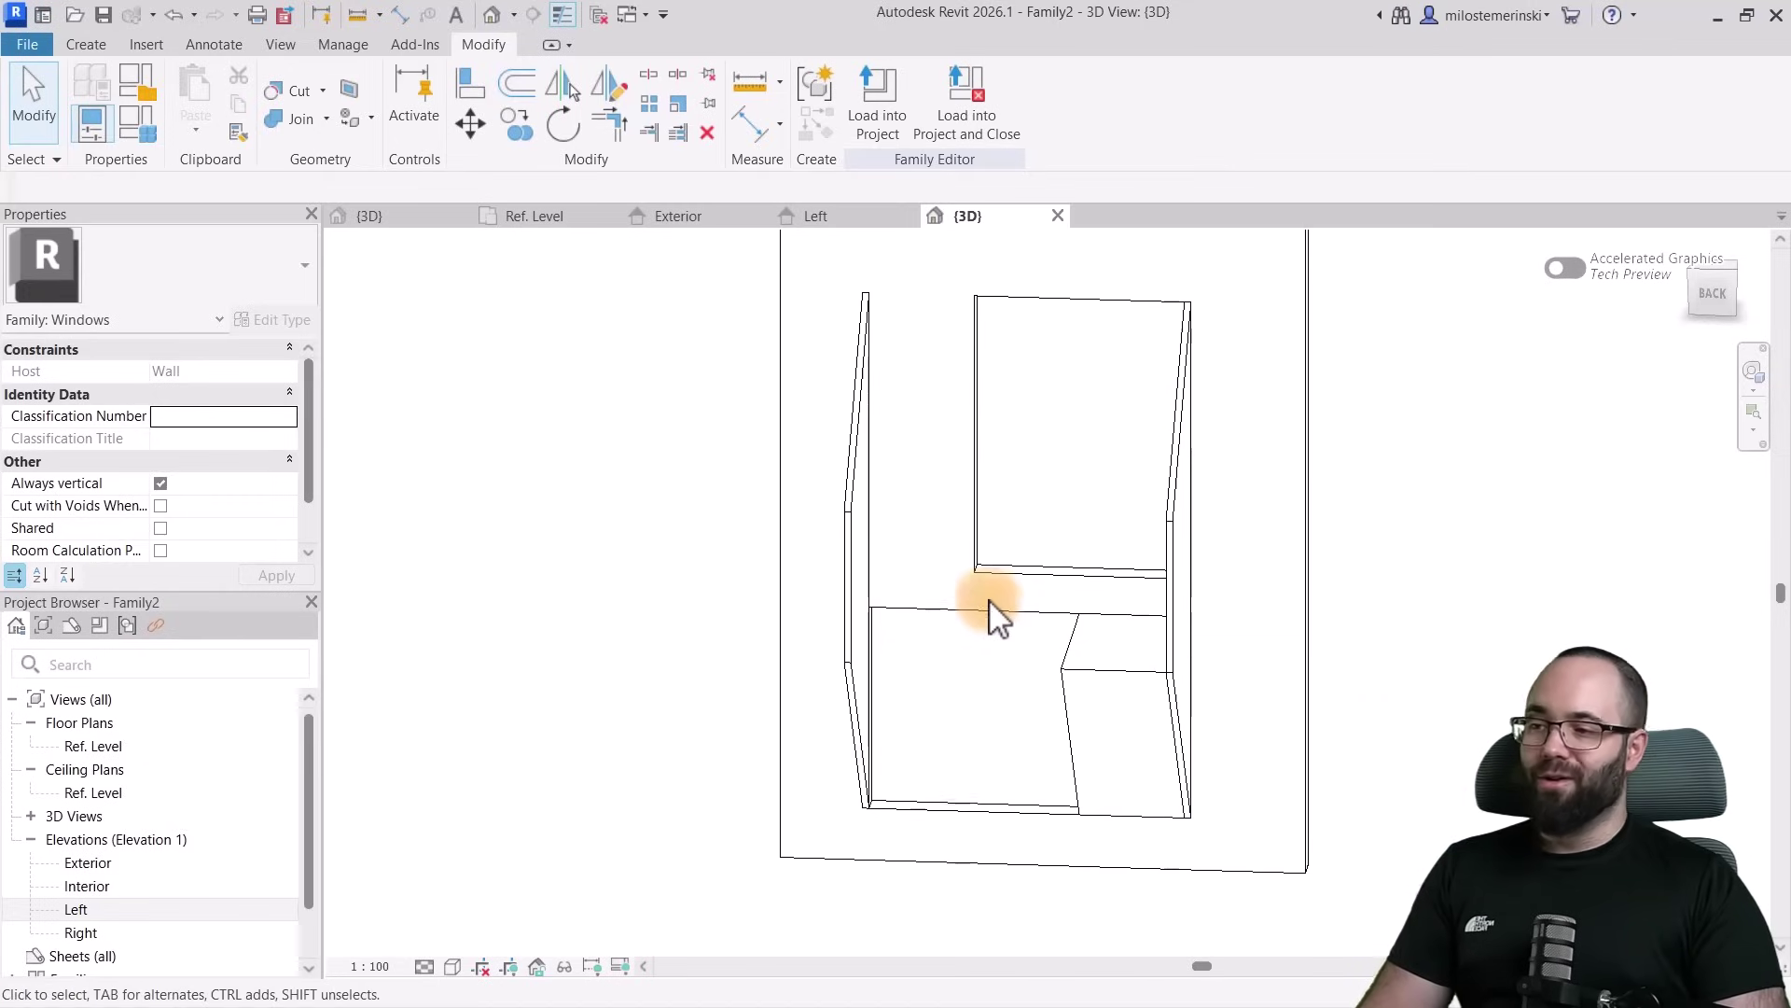
Extrude a rectangle of about 1391 by 300 mm on the copied panel's inner face, from the upper opening's sill to the panel's lower front corner
click(97, 43)
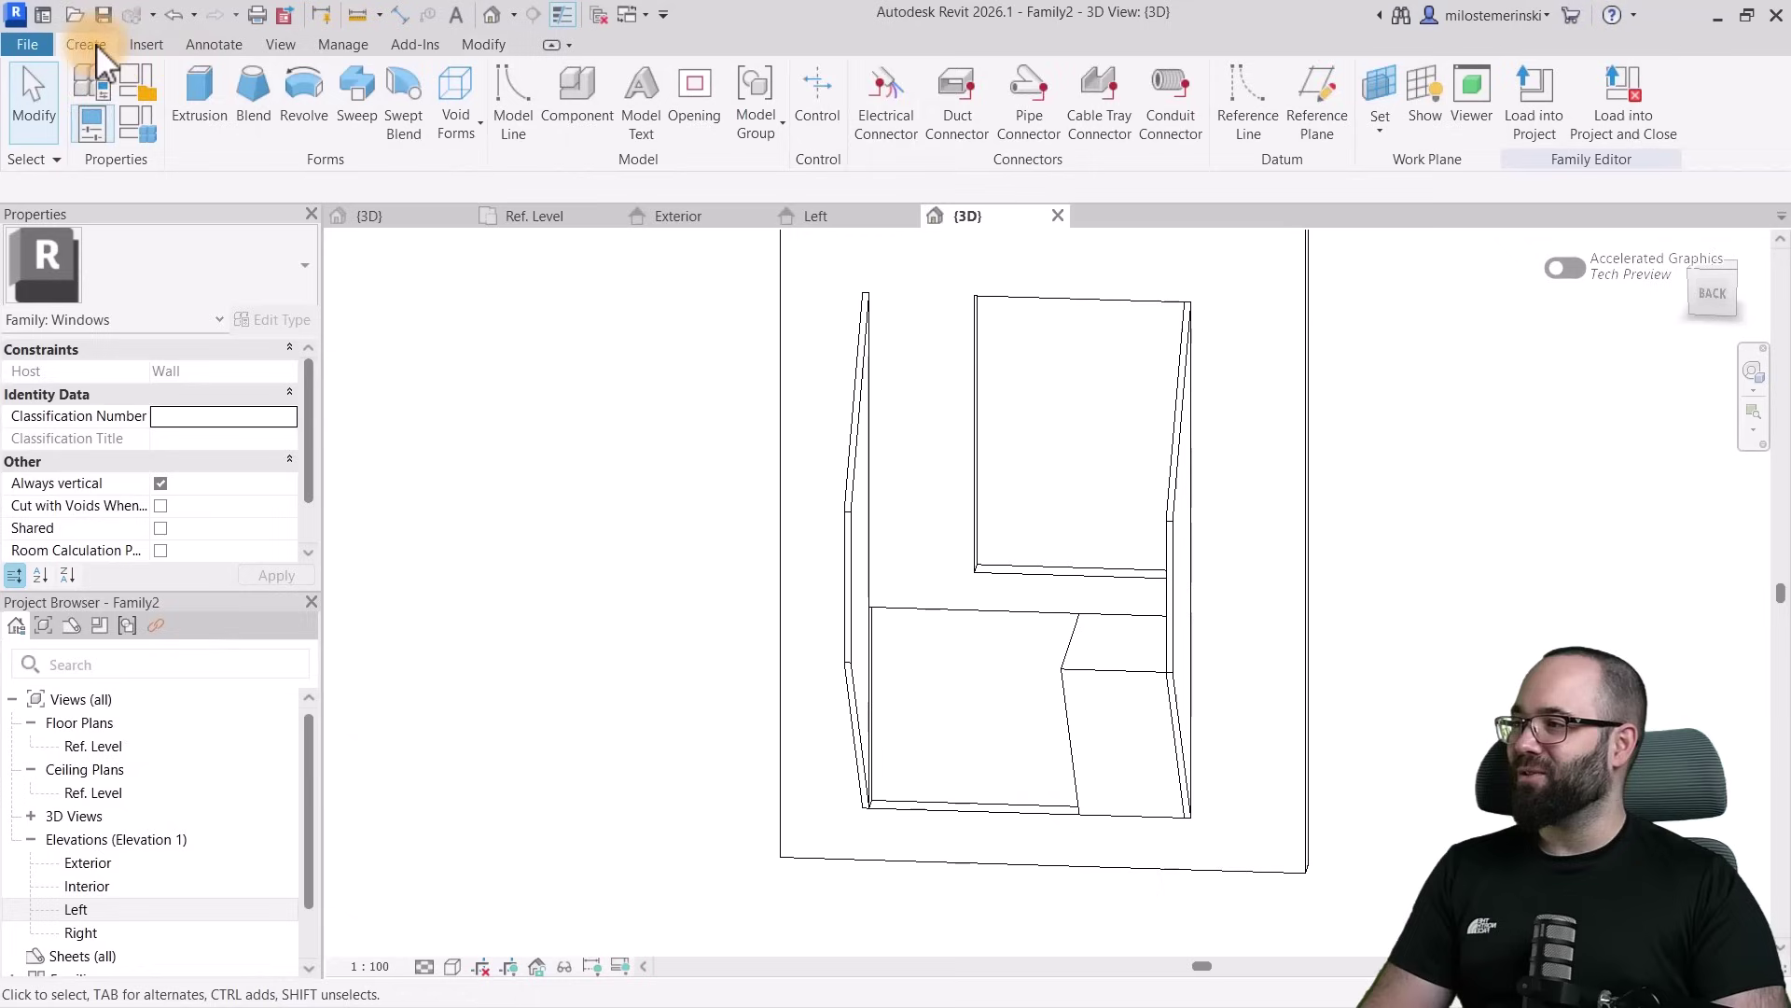
click(192, 103)
mouse_move(1027, 559)
shift+middle_down()
mouse_move(1214, 542)
mouse_move(1199, 509)
shift+middle_up()
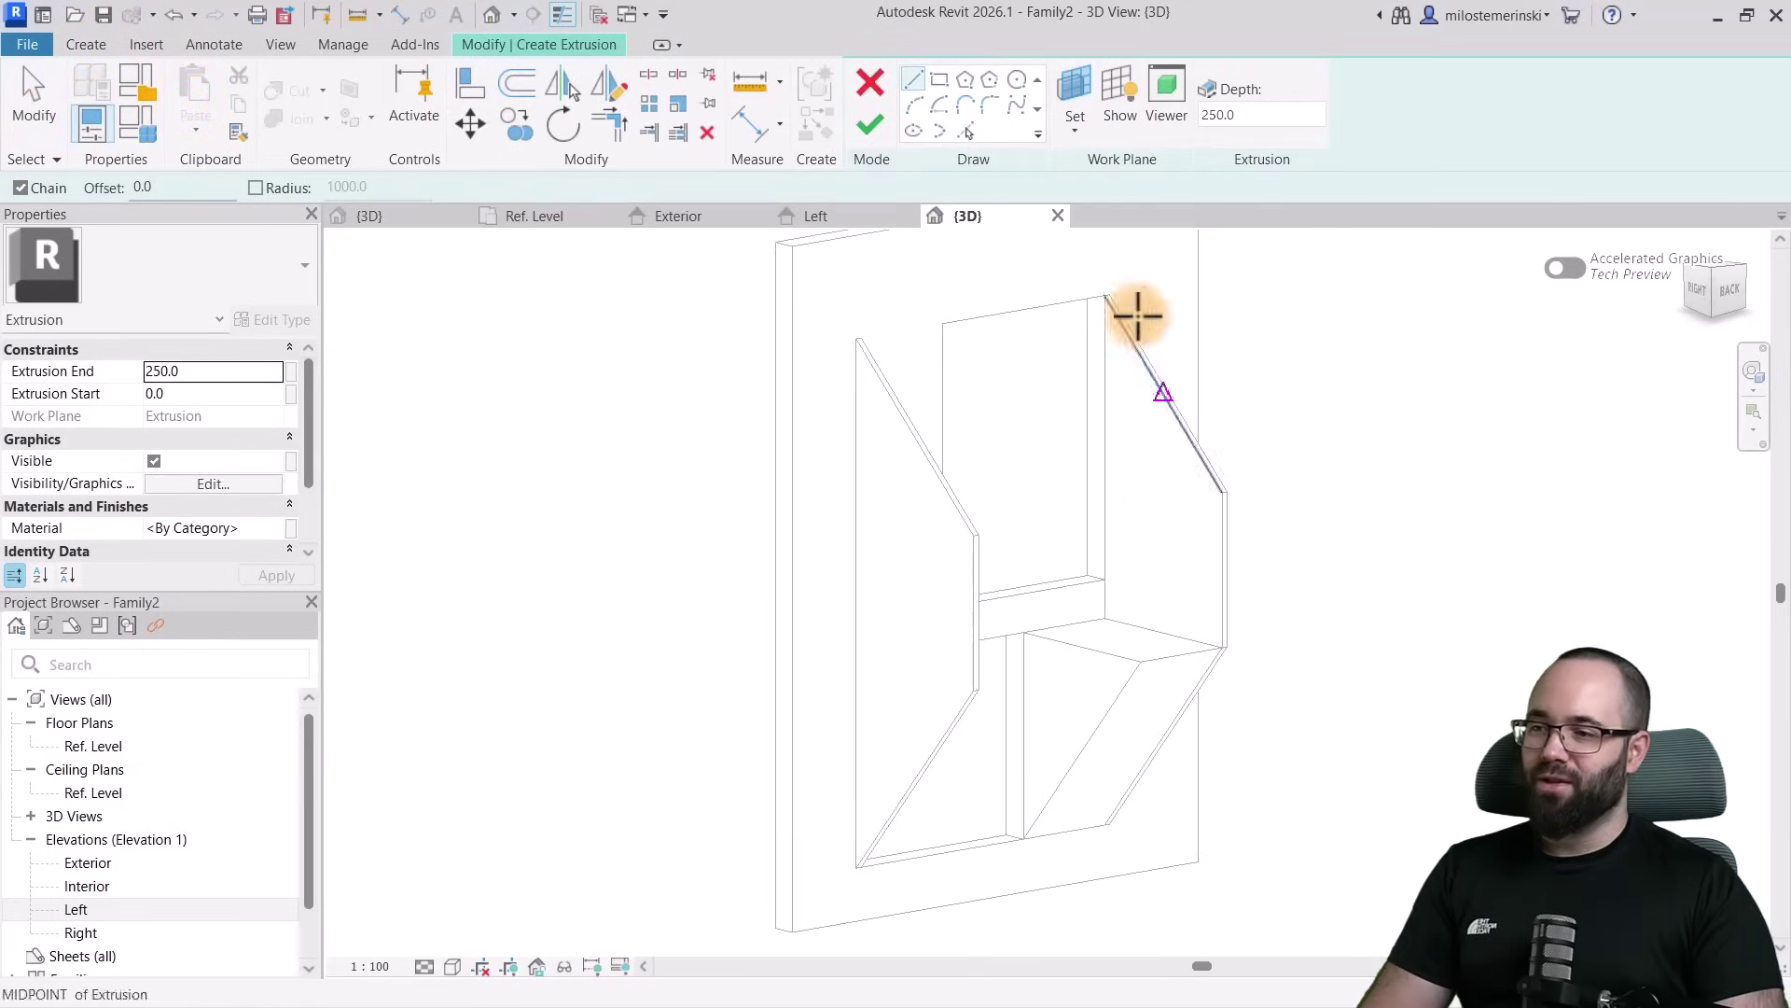
click(938, 80)
click(1127, 596)
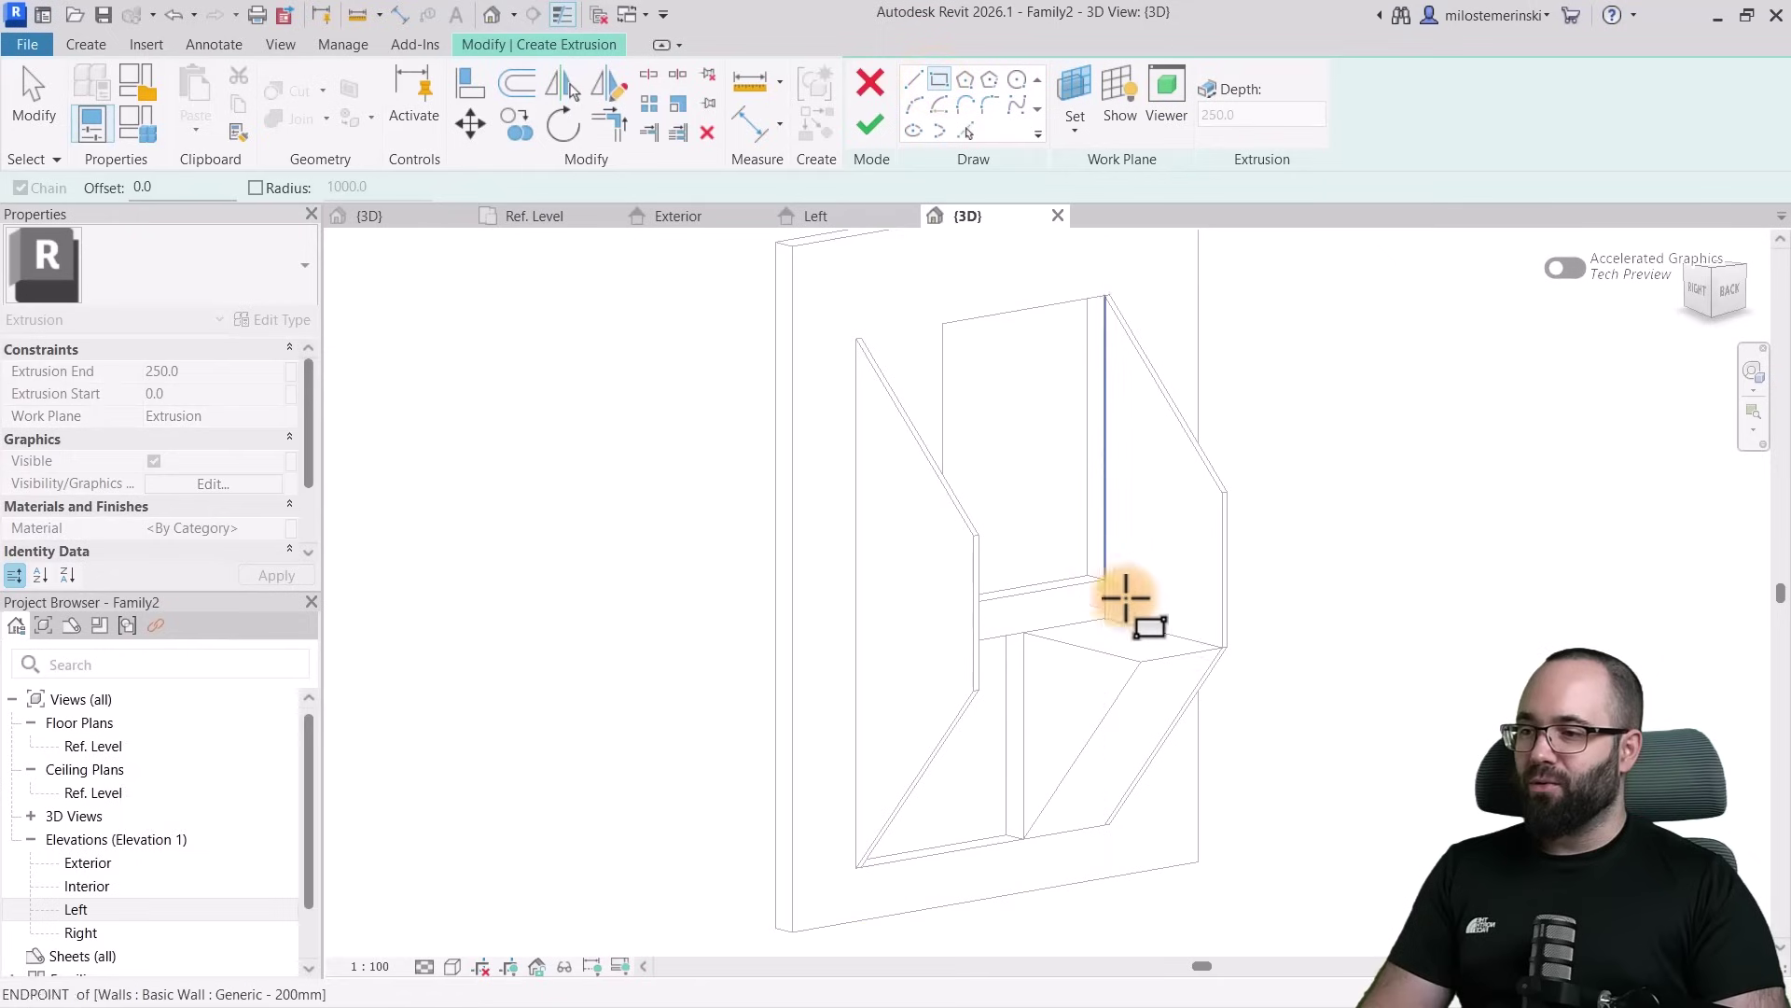
click(870, 125)
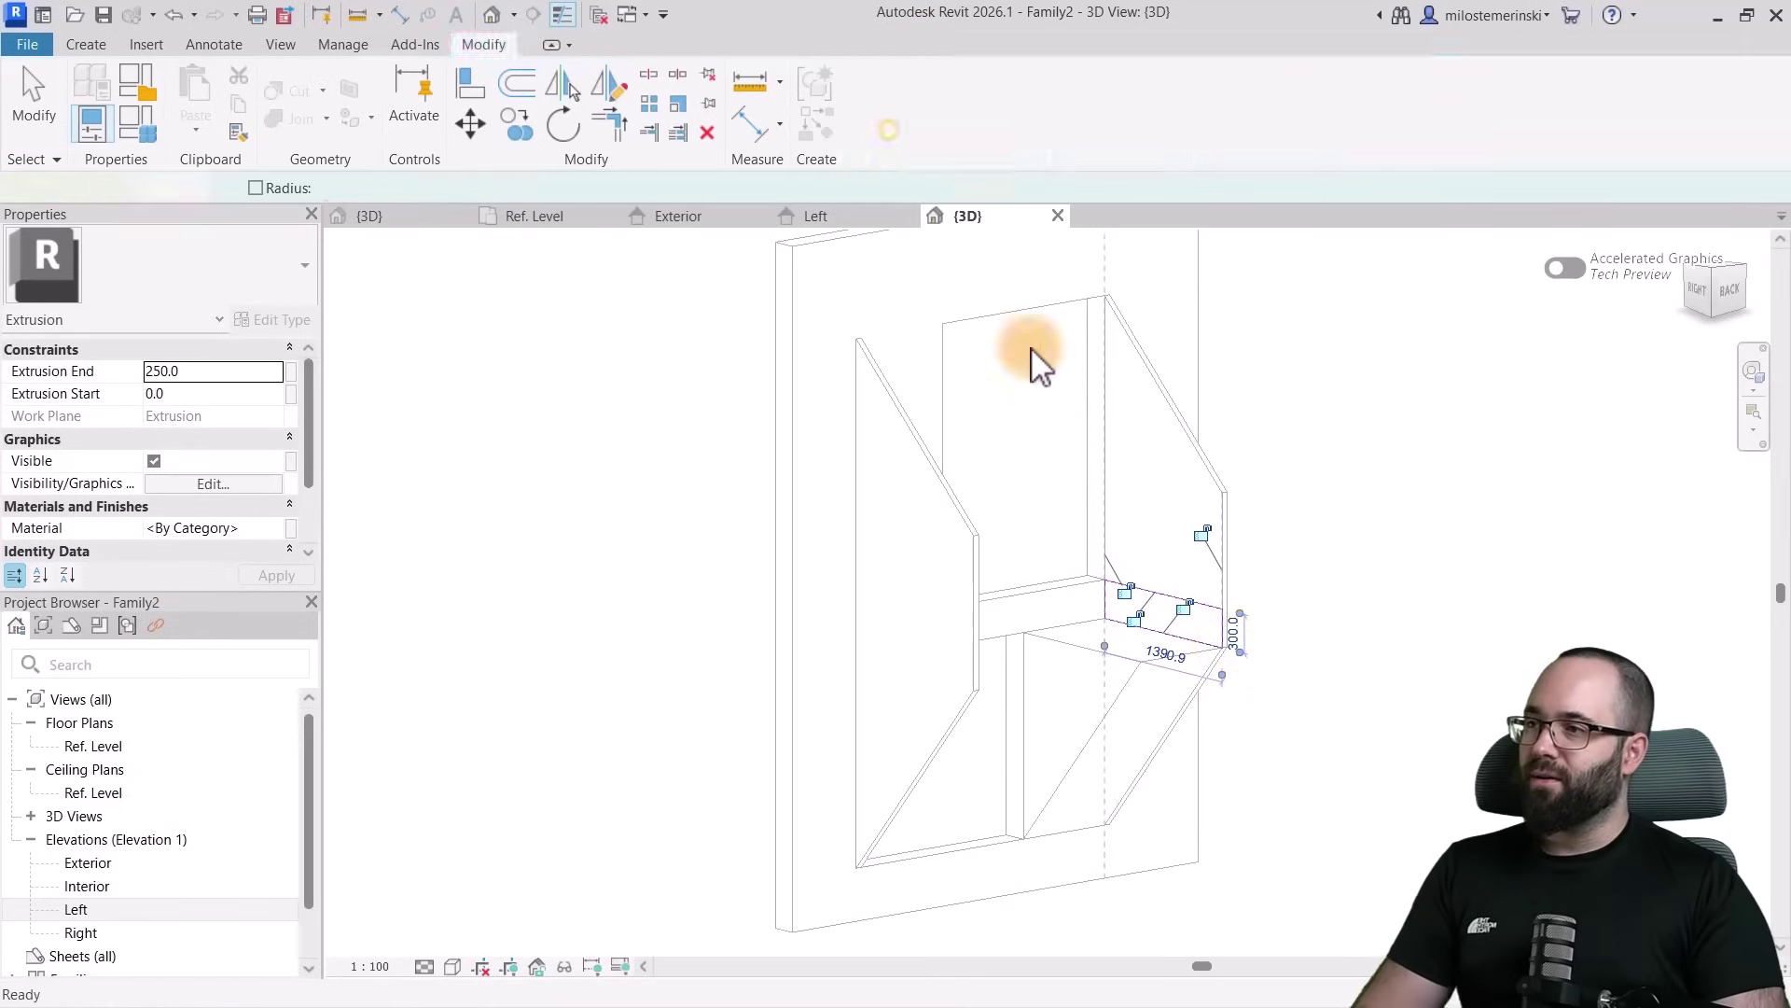
Stretch the balcony floor extrusion across to the opposite side panel, to an extrusion end of 2400 mm
shift+middle_drag(1032, 349, 1143, 643)
drag(1137, 633, 837, 651)
mouse_move(1243, 810)
shift+middle_down()
mouse_move(1128, 820)
mouse_move(1265, 816)
shift+middle_up()
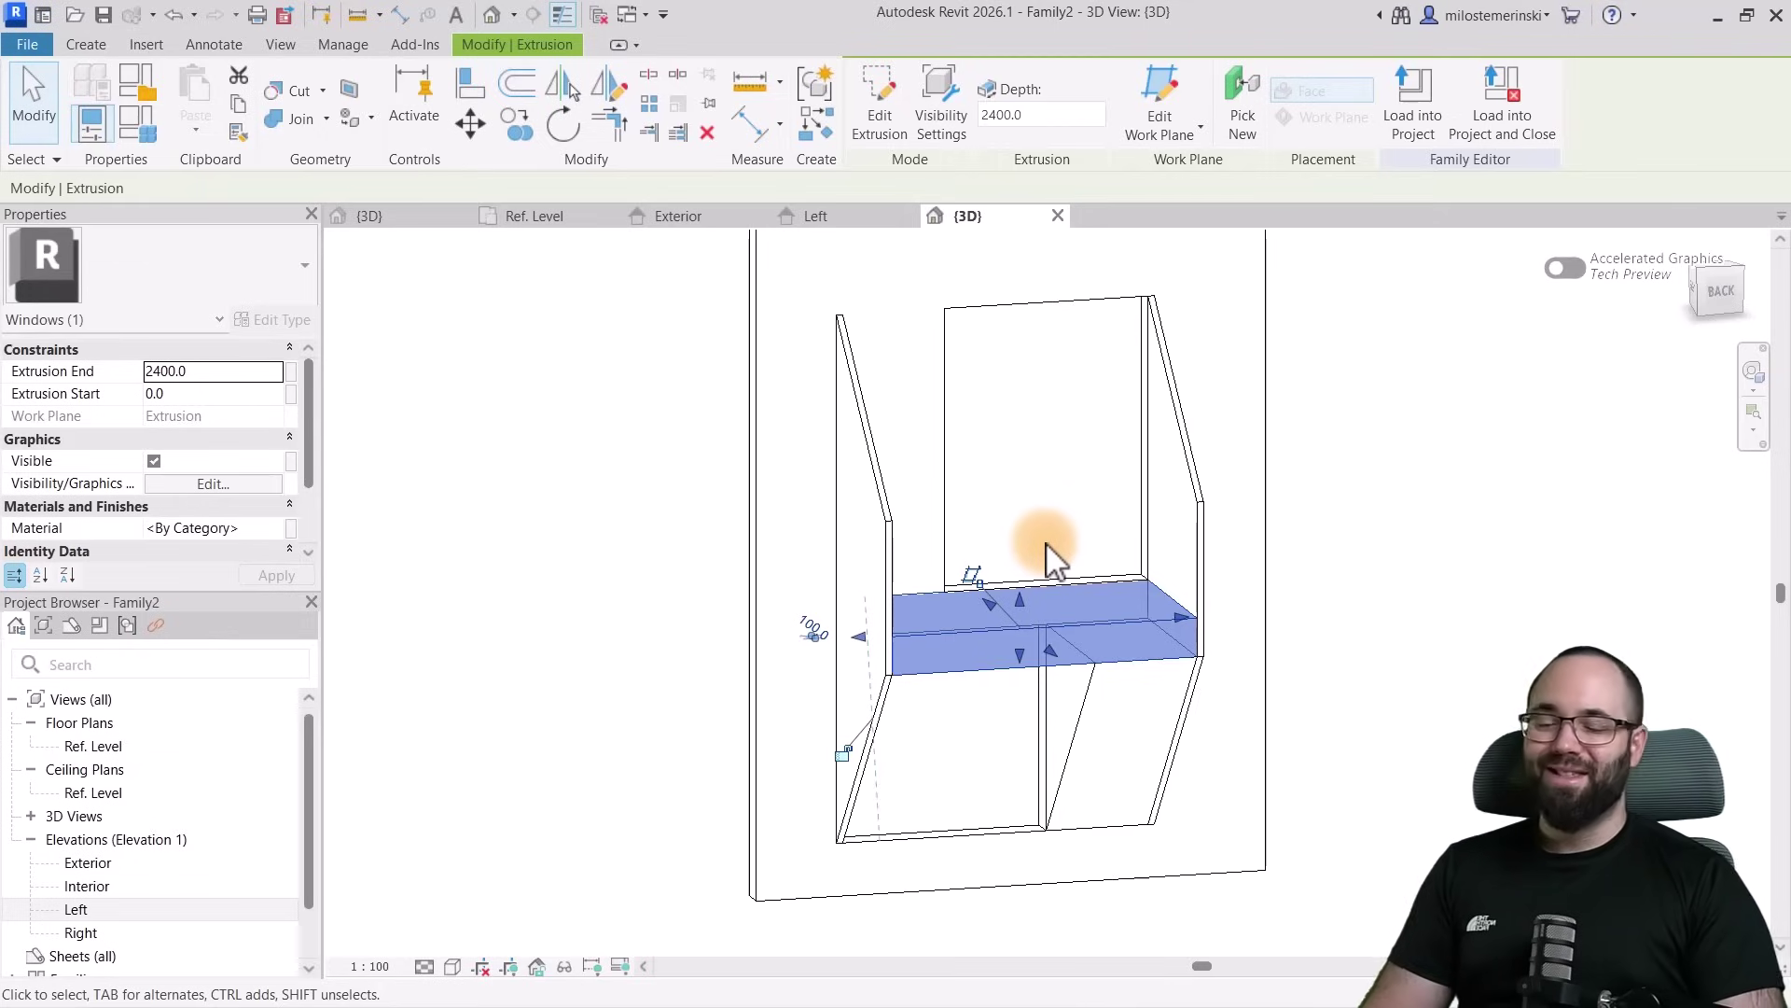
key(Escape)
Start an extrusion sketch with the opposite side panel's inner face as its work plane
shift+middle_drag(1059, 551, 1095, 556)
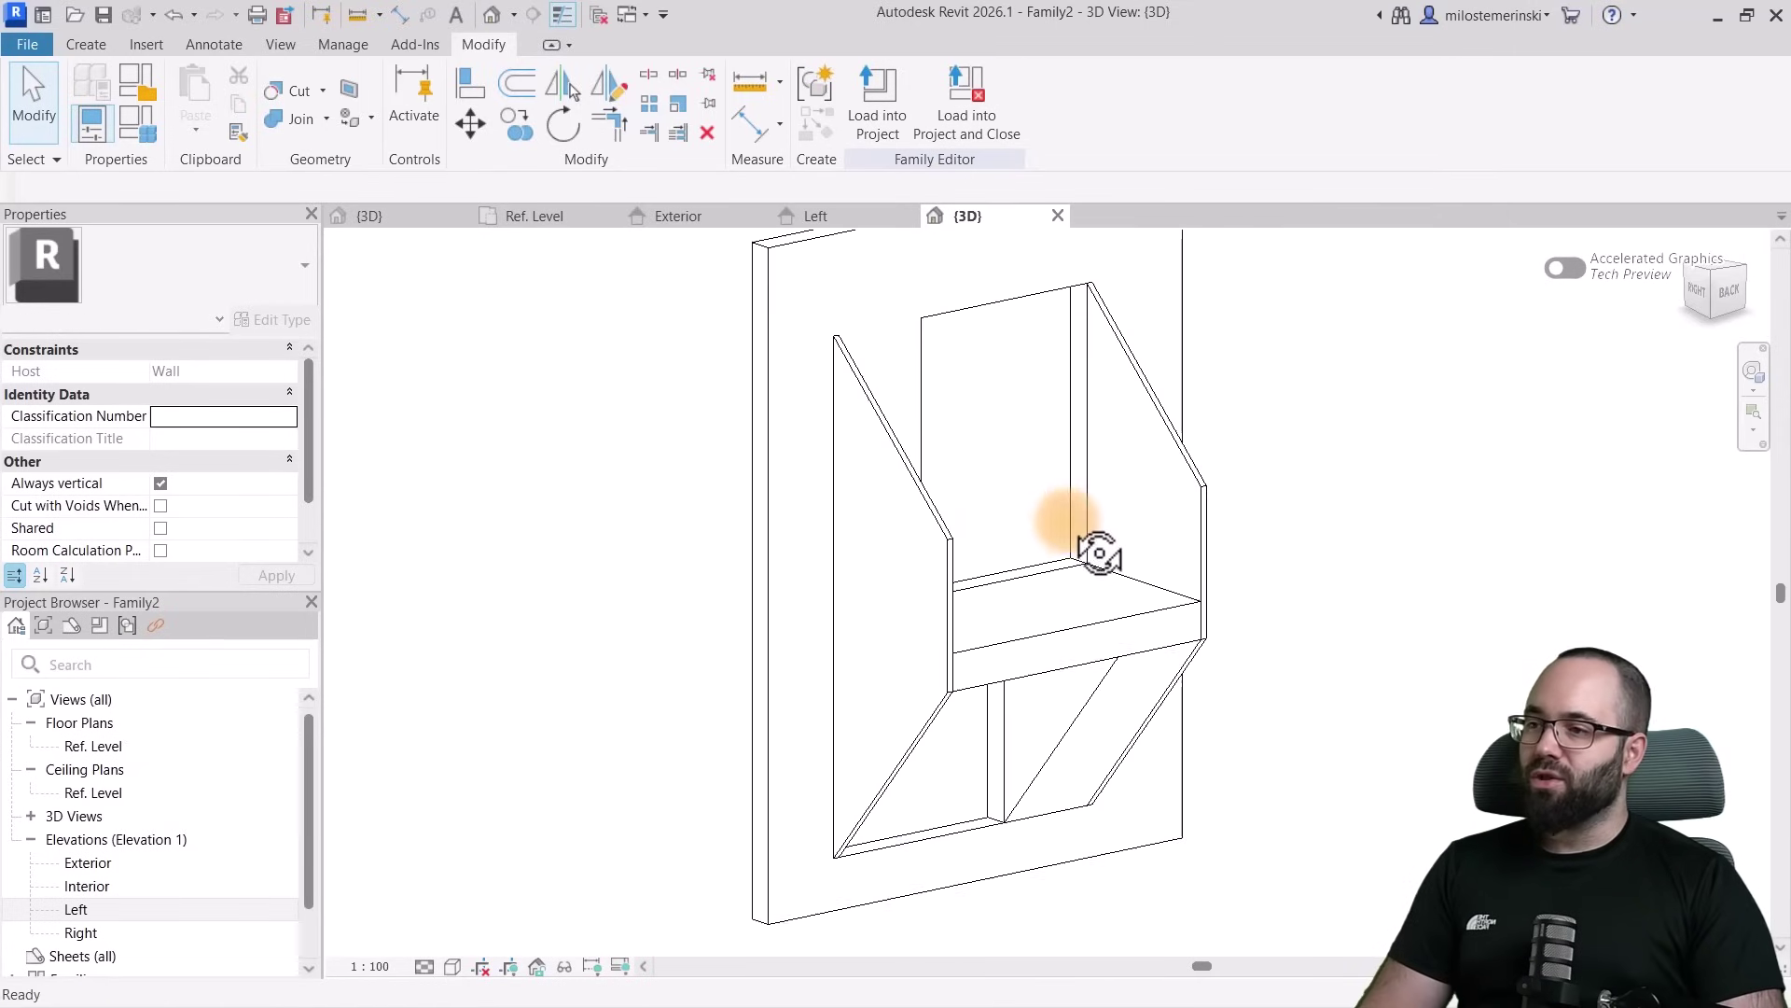
click(110, 48)
click(203, 90)
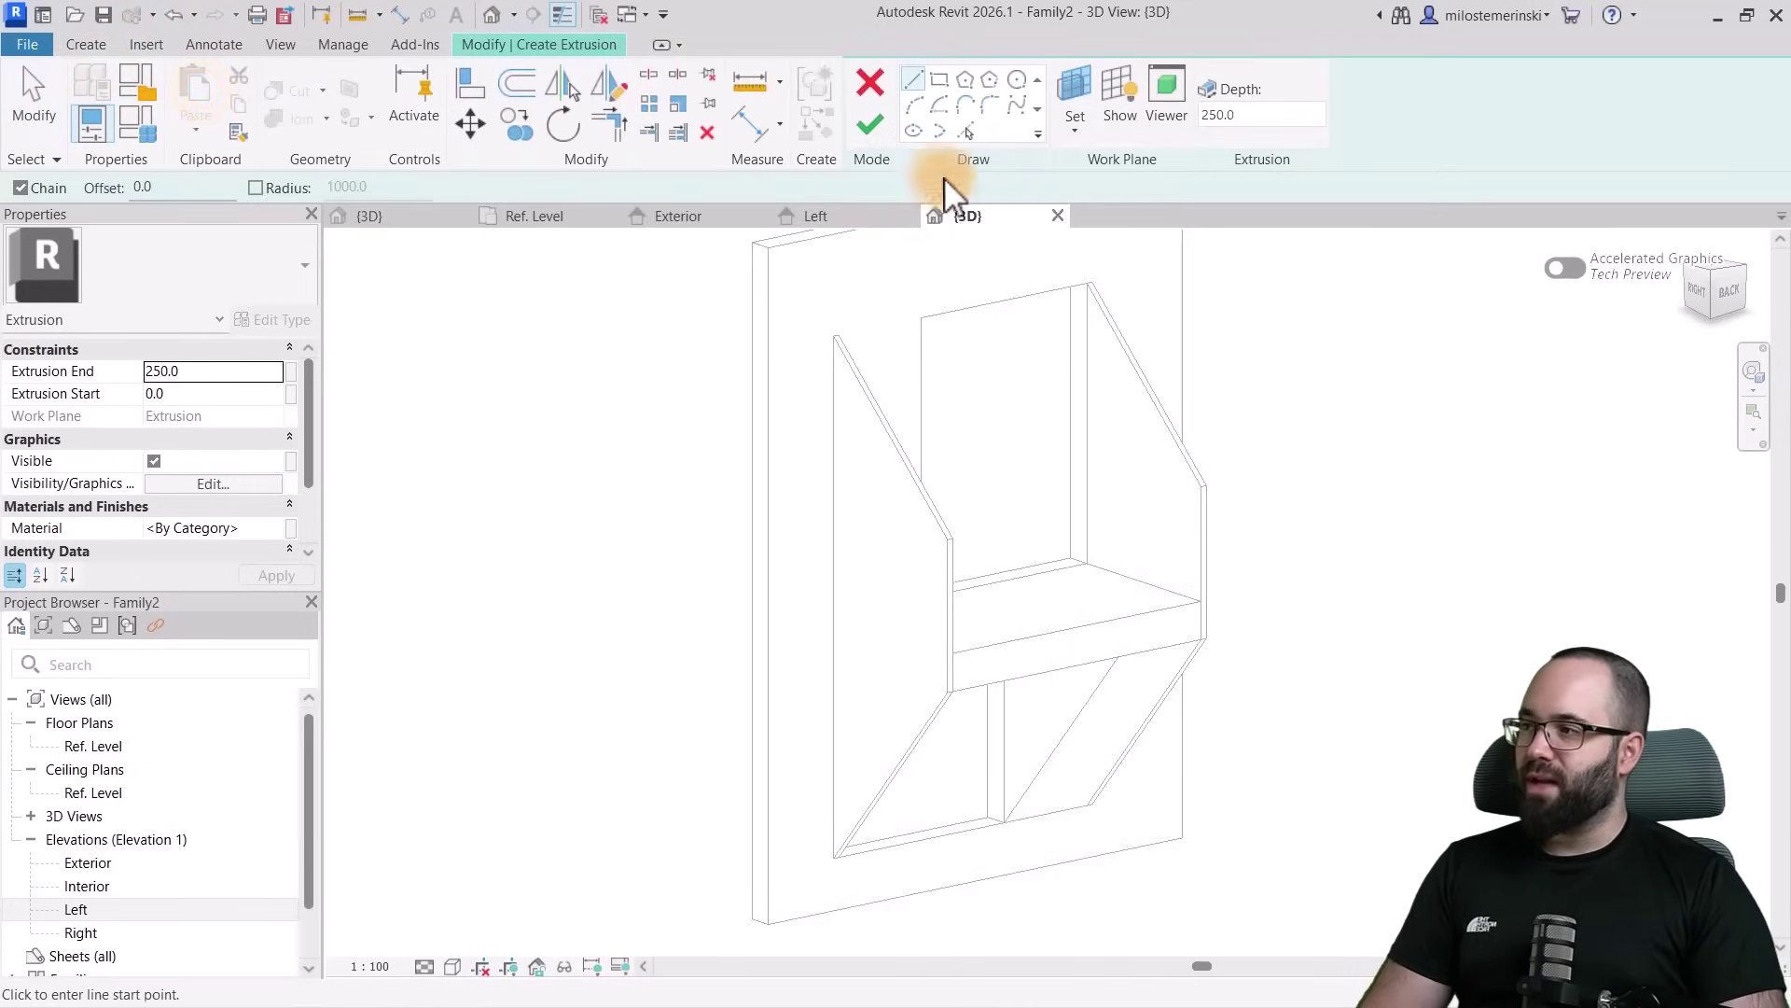
click(1079, 136)
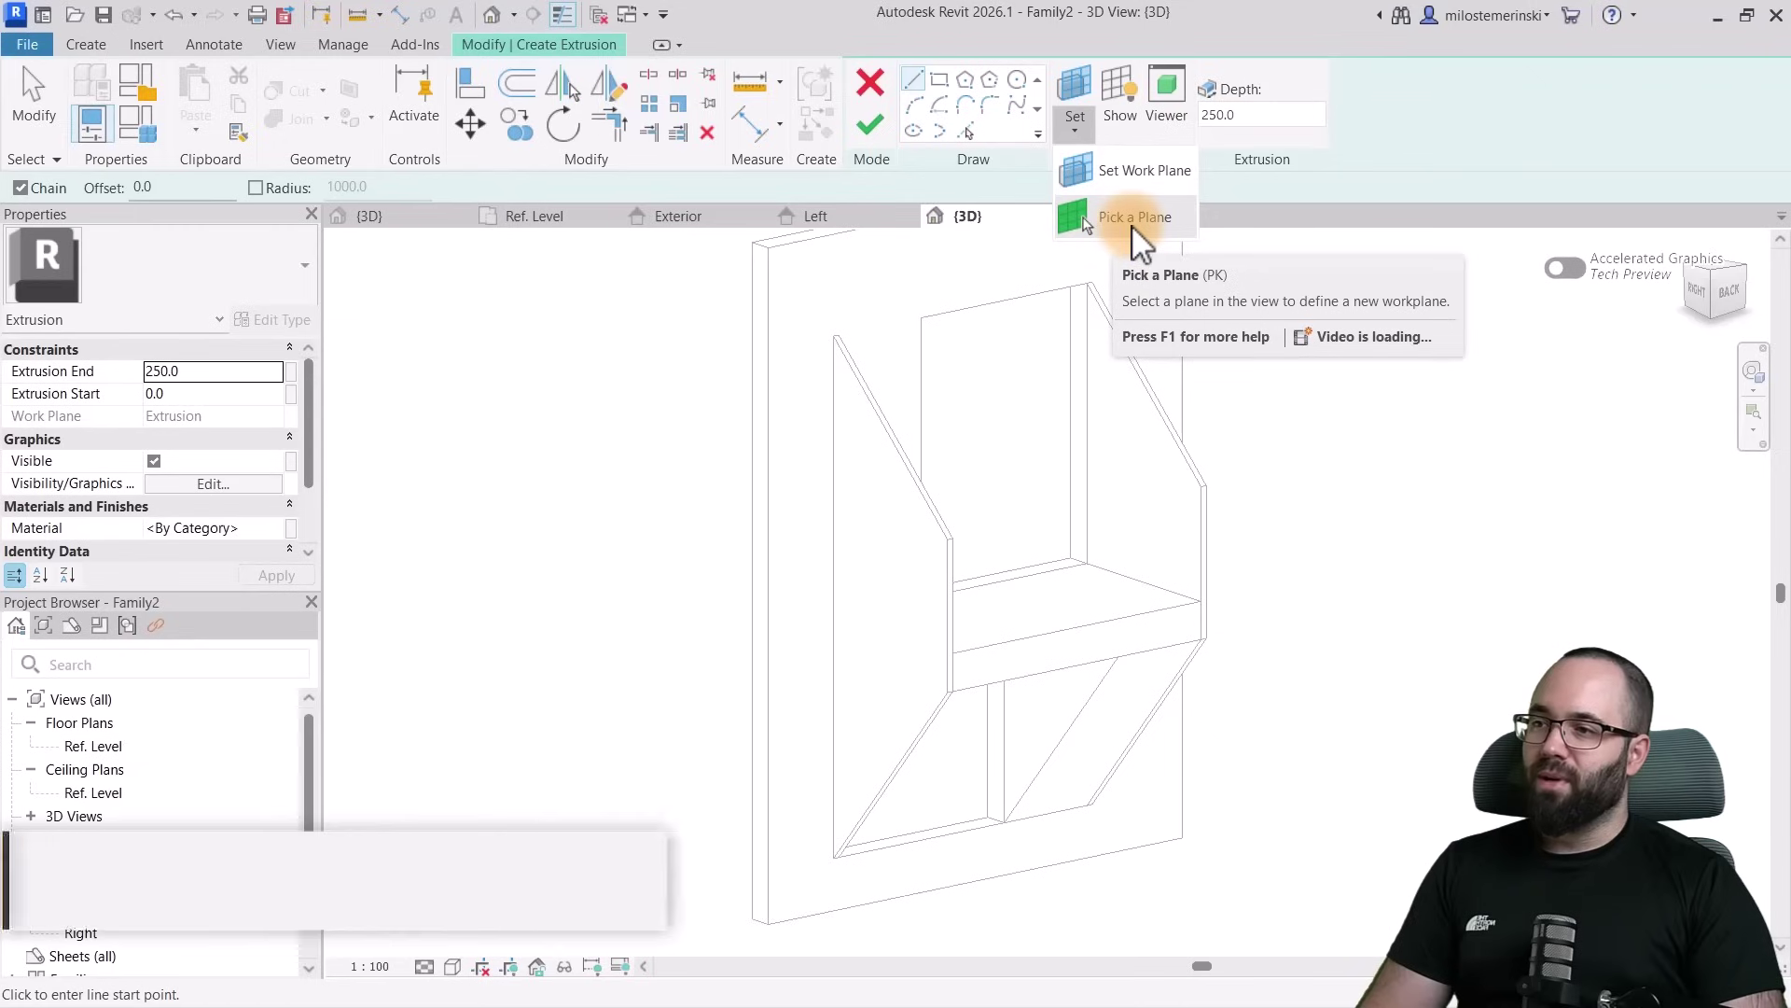
click(1136, 218)
shift+middle_drag(1115, 364, 795, 434)
scroll(950, 367, up, 2)
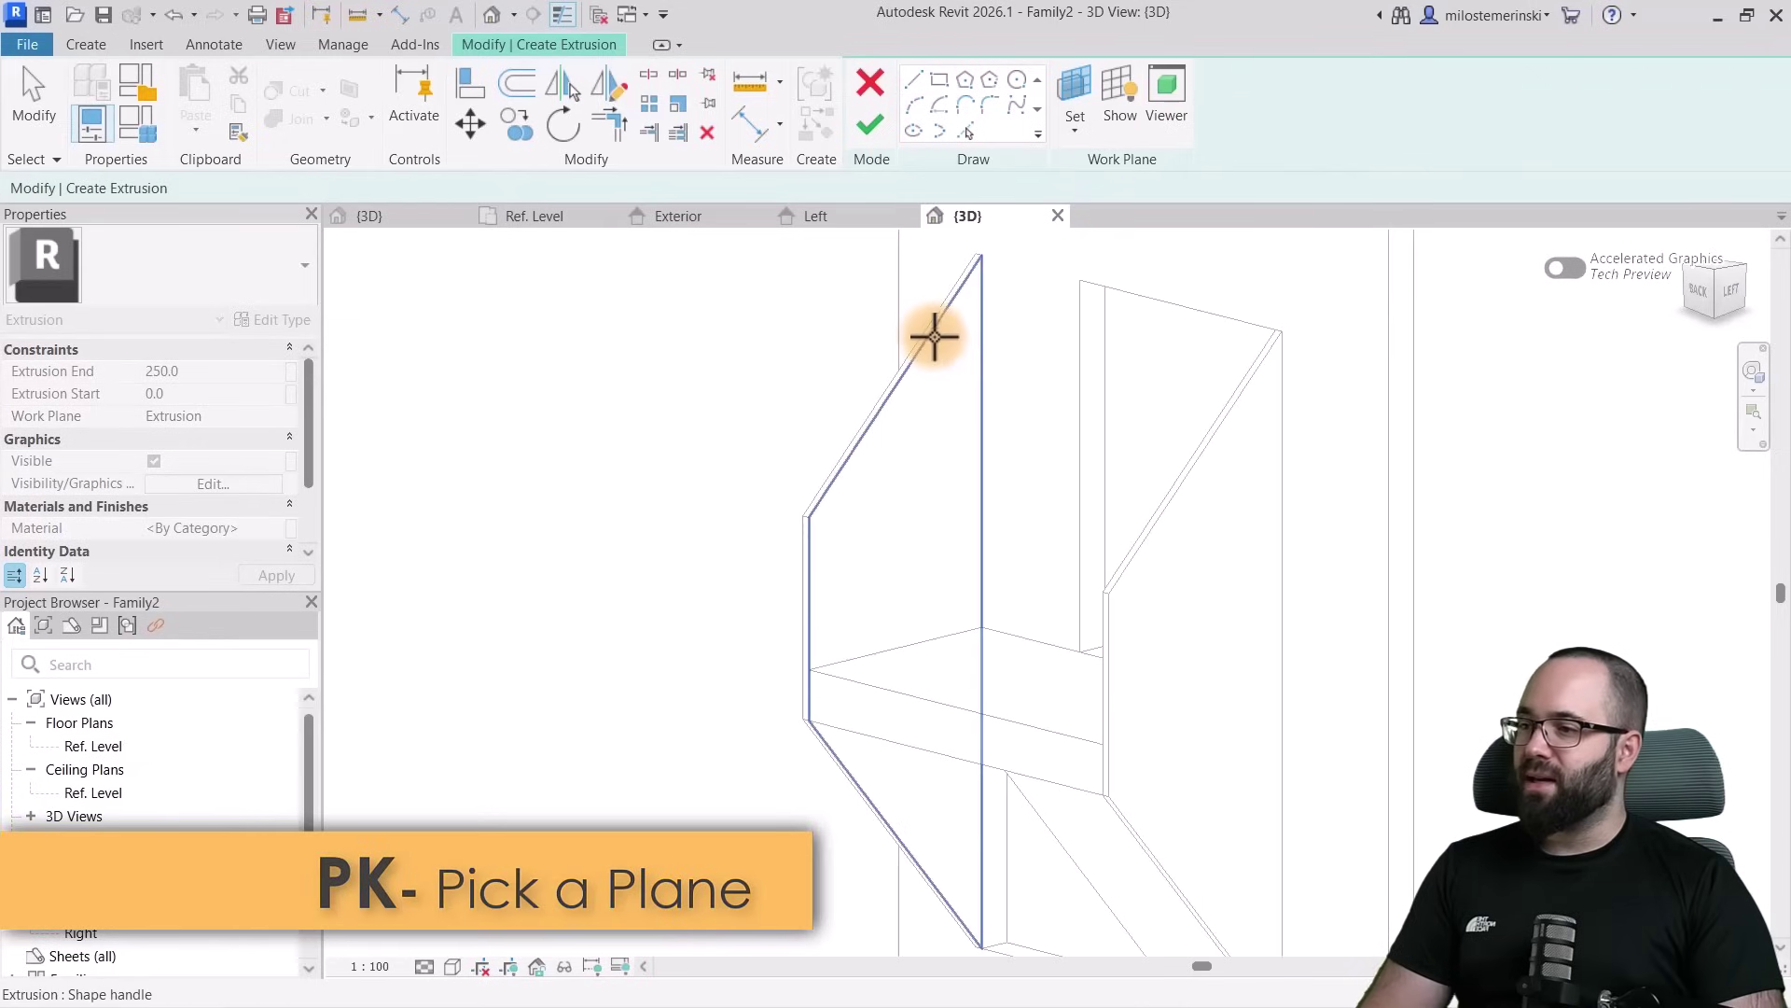
click(933, 336)
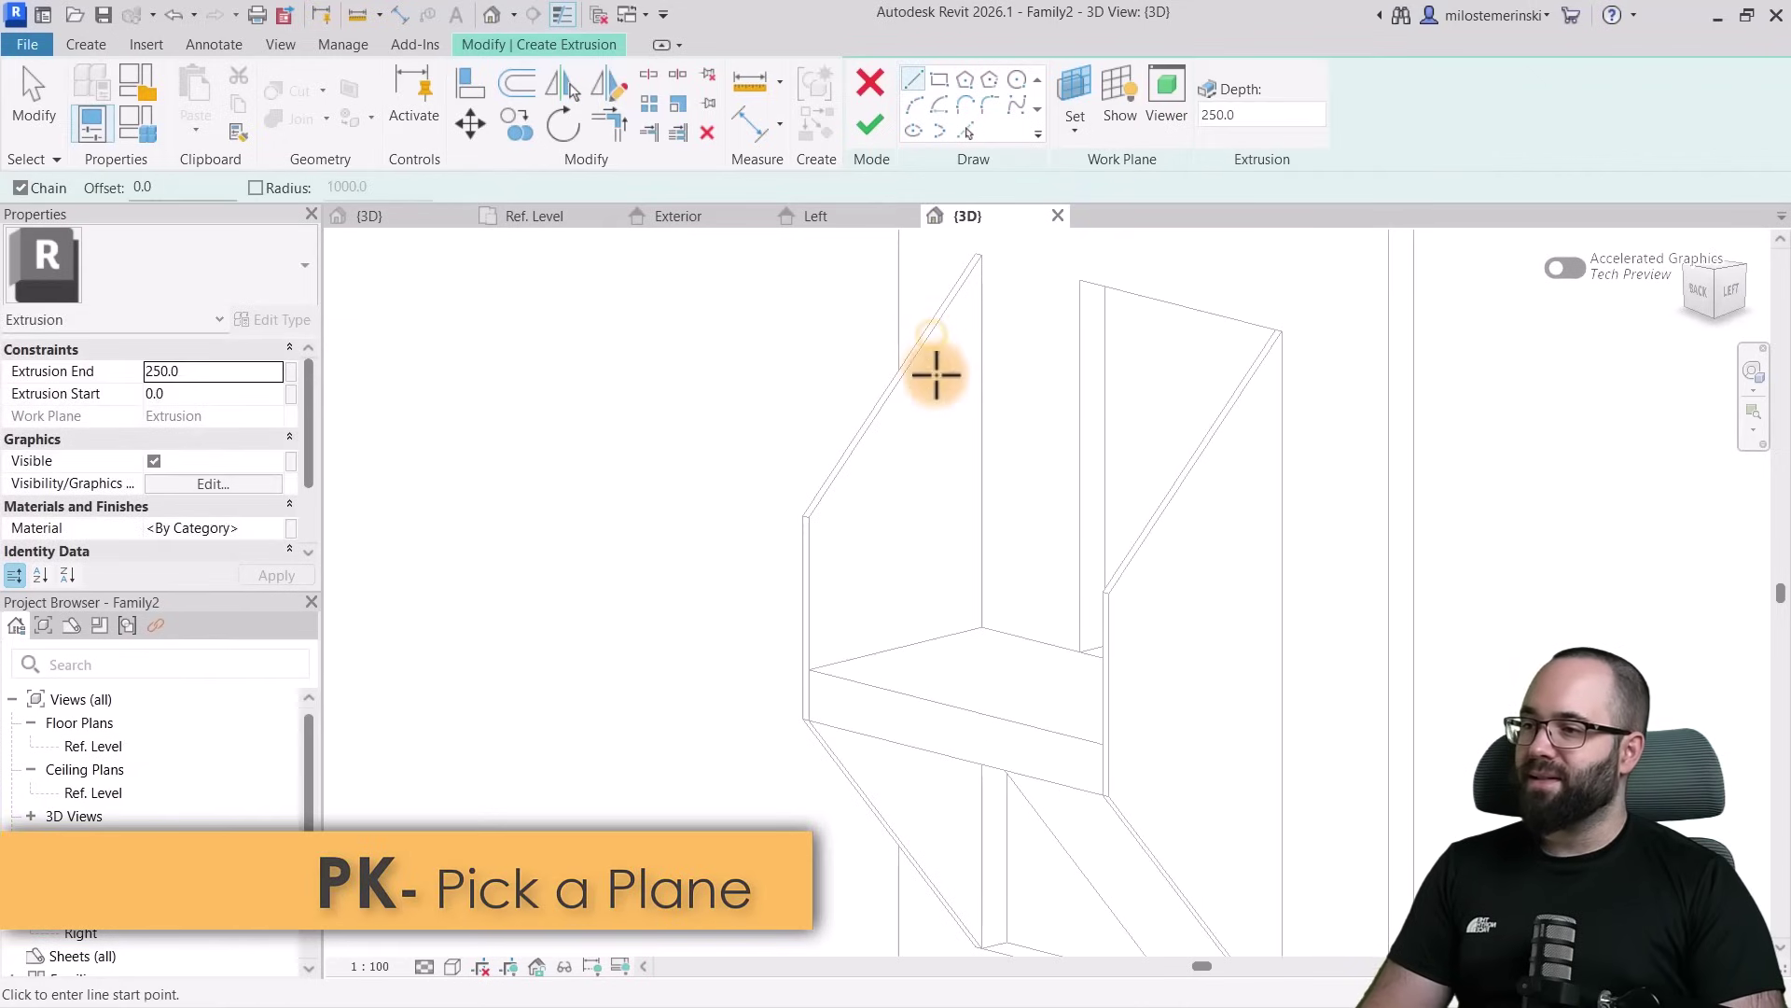
Trace the panel's sloped upper edge and vertical front edge, and add parallel copies of both offset 50 mm inward
click(965, 130)
click(971, 271)
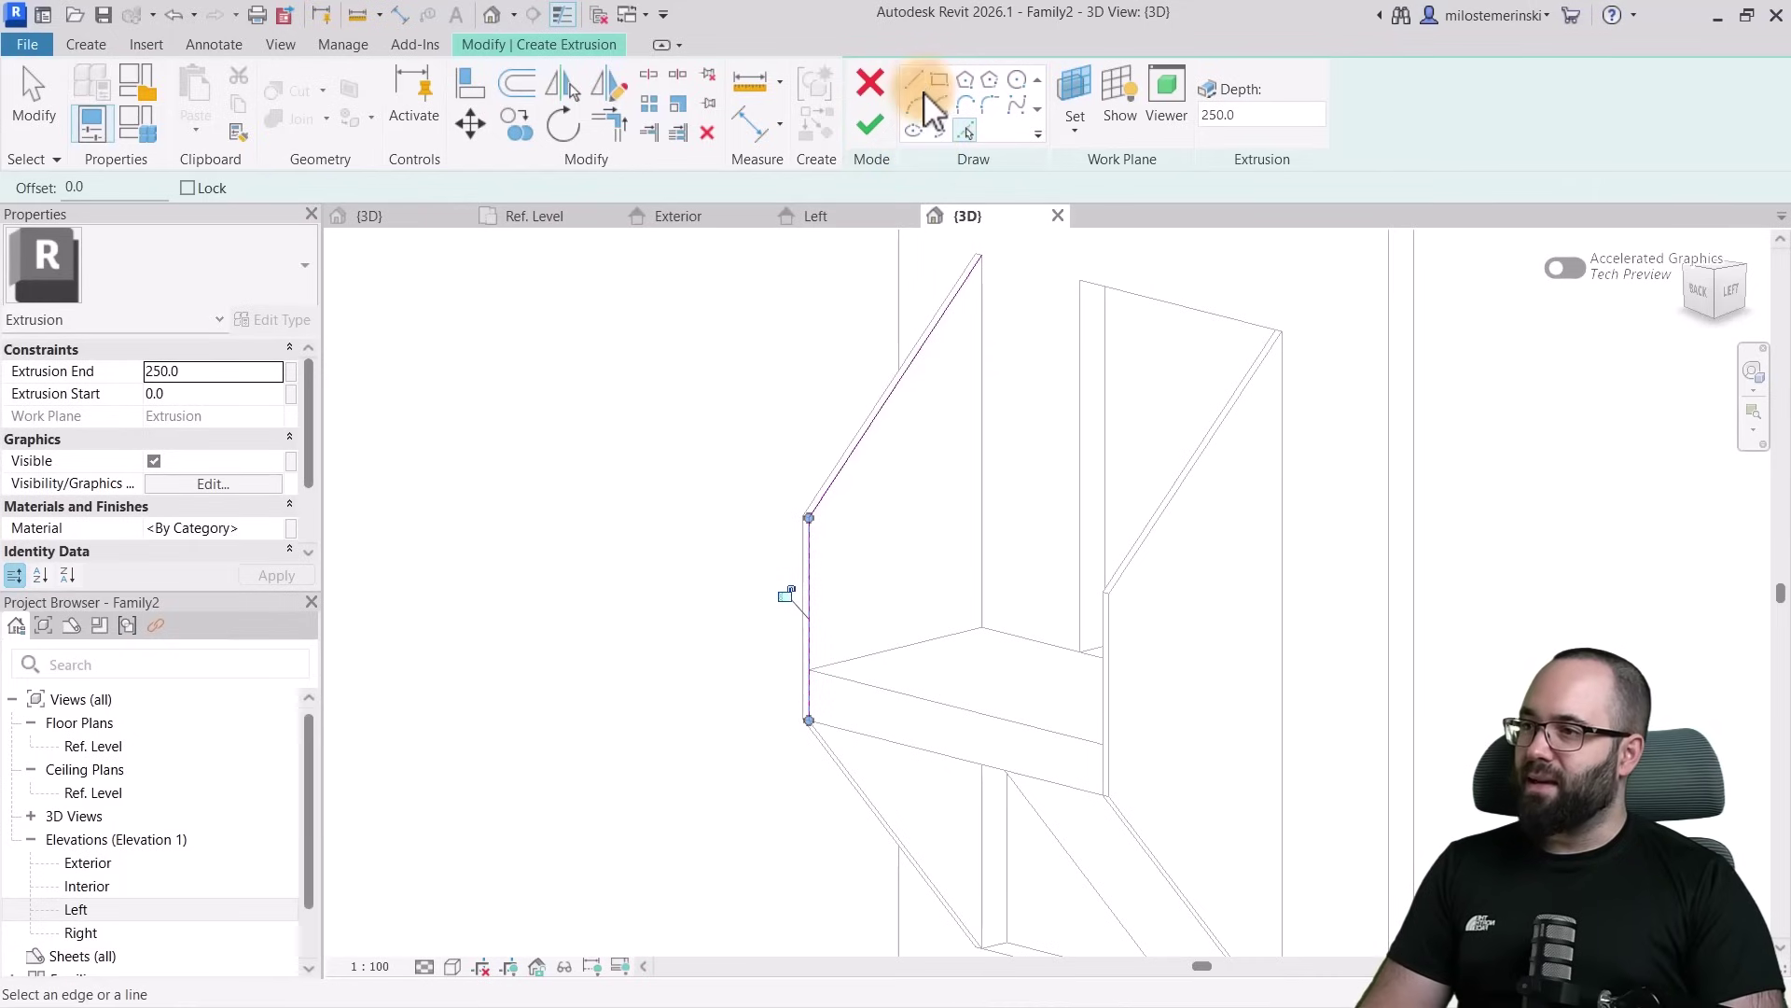
click(914, 368)
click(818, 575)
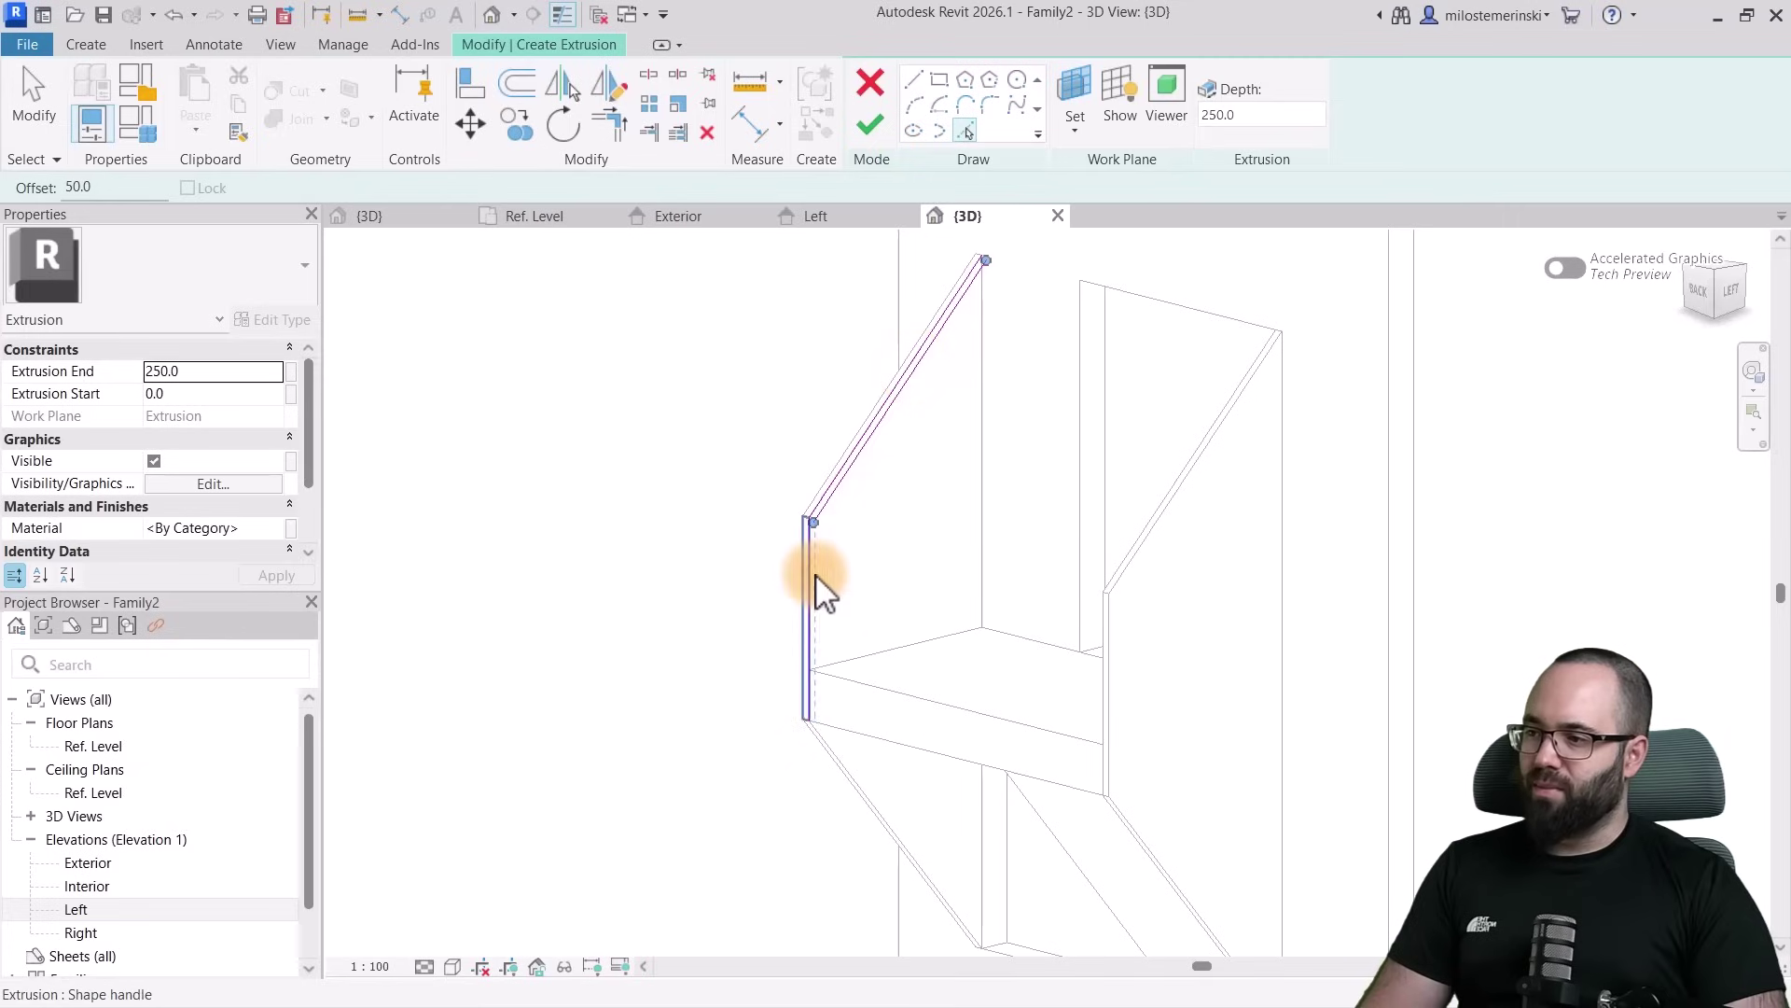
Close the upper end of the profile at the wall and its lower end at the floor slab's top with zero-offset lines
click(911, 83)
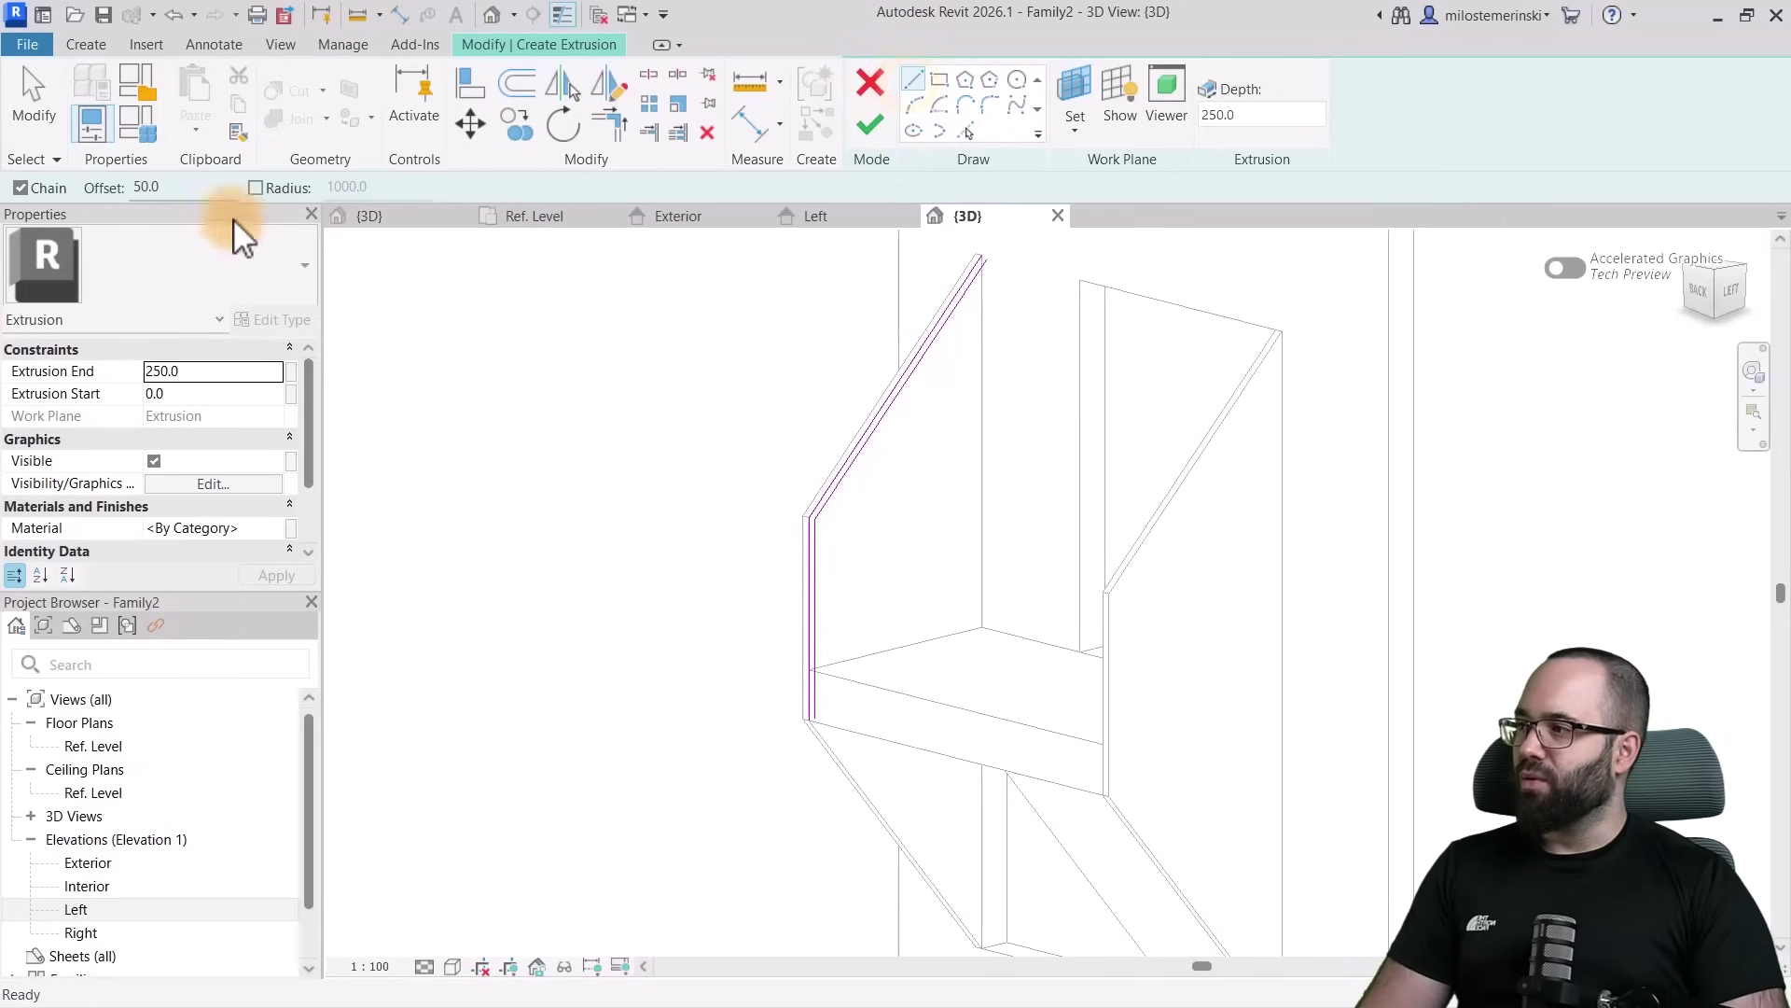
text(0.0)
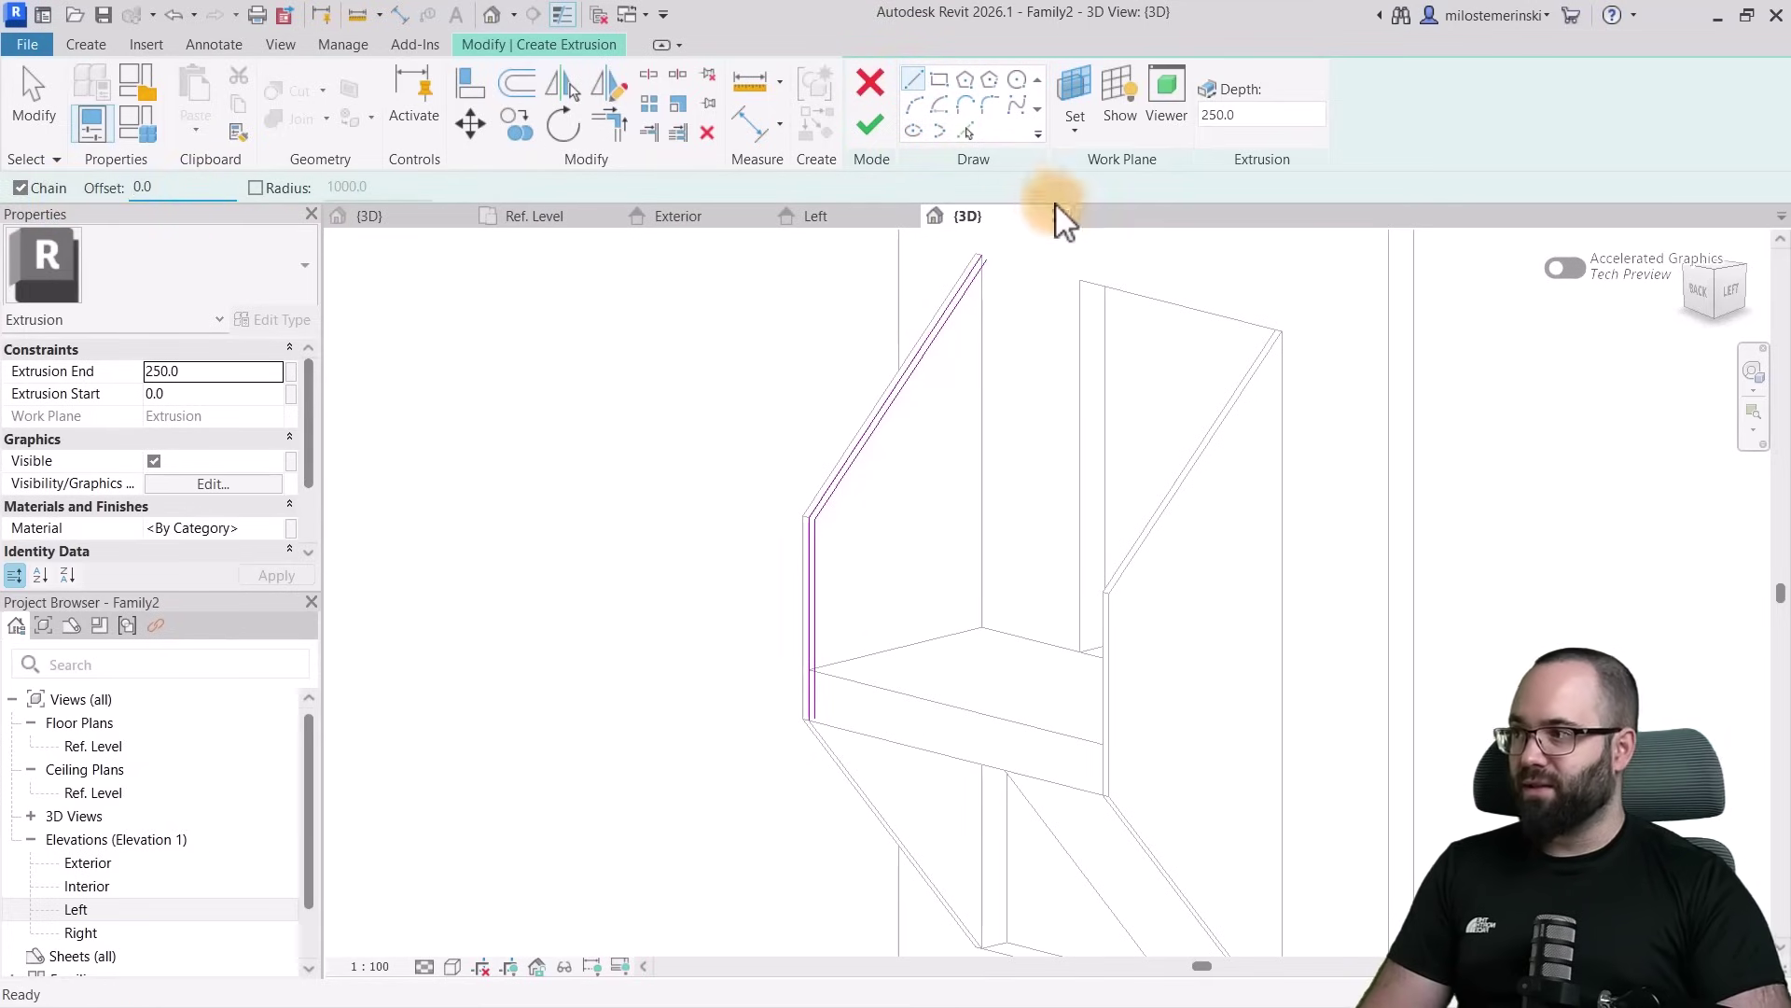
scroll(947, 277, up, 3)
click(948, 277)
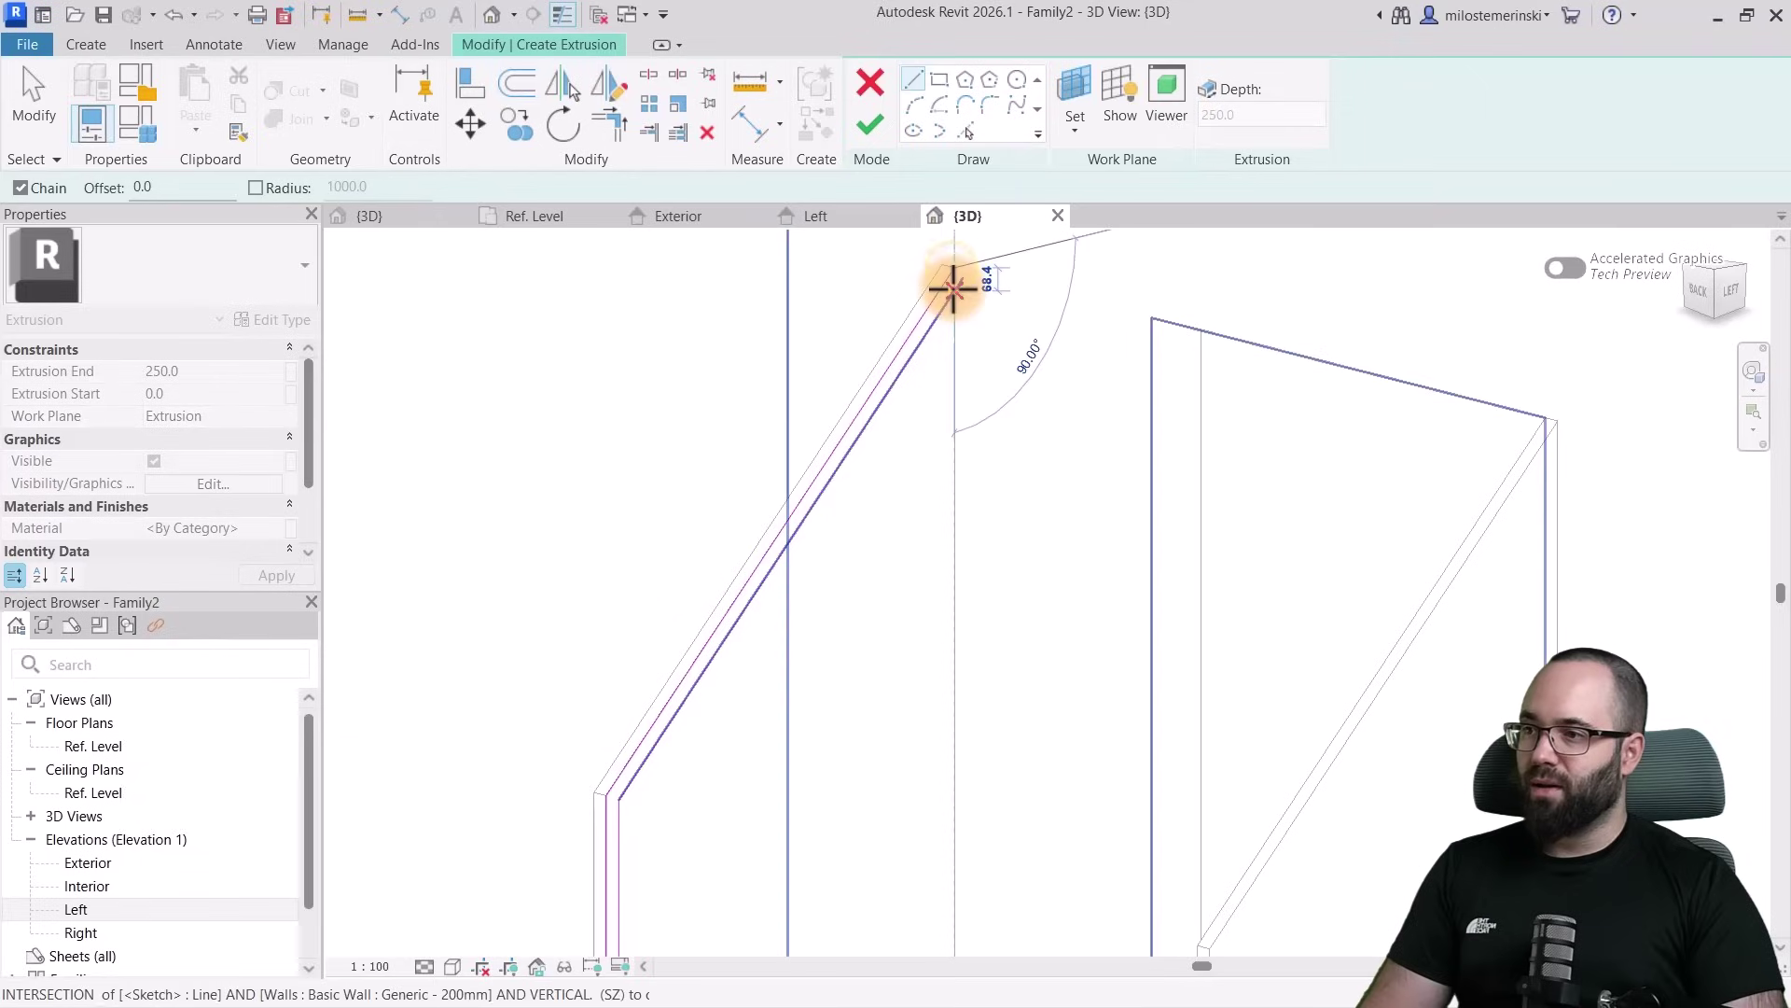
key(Escape)
middle_drag(871, 717, 963, 329)
scroll(604, 815, up, 1)
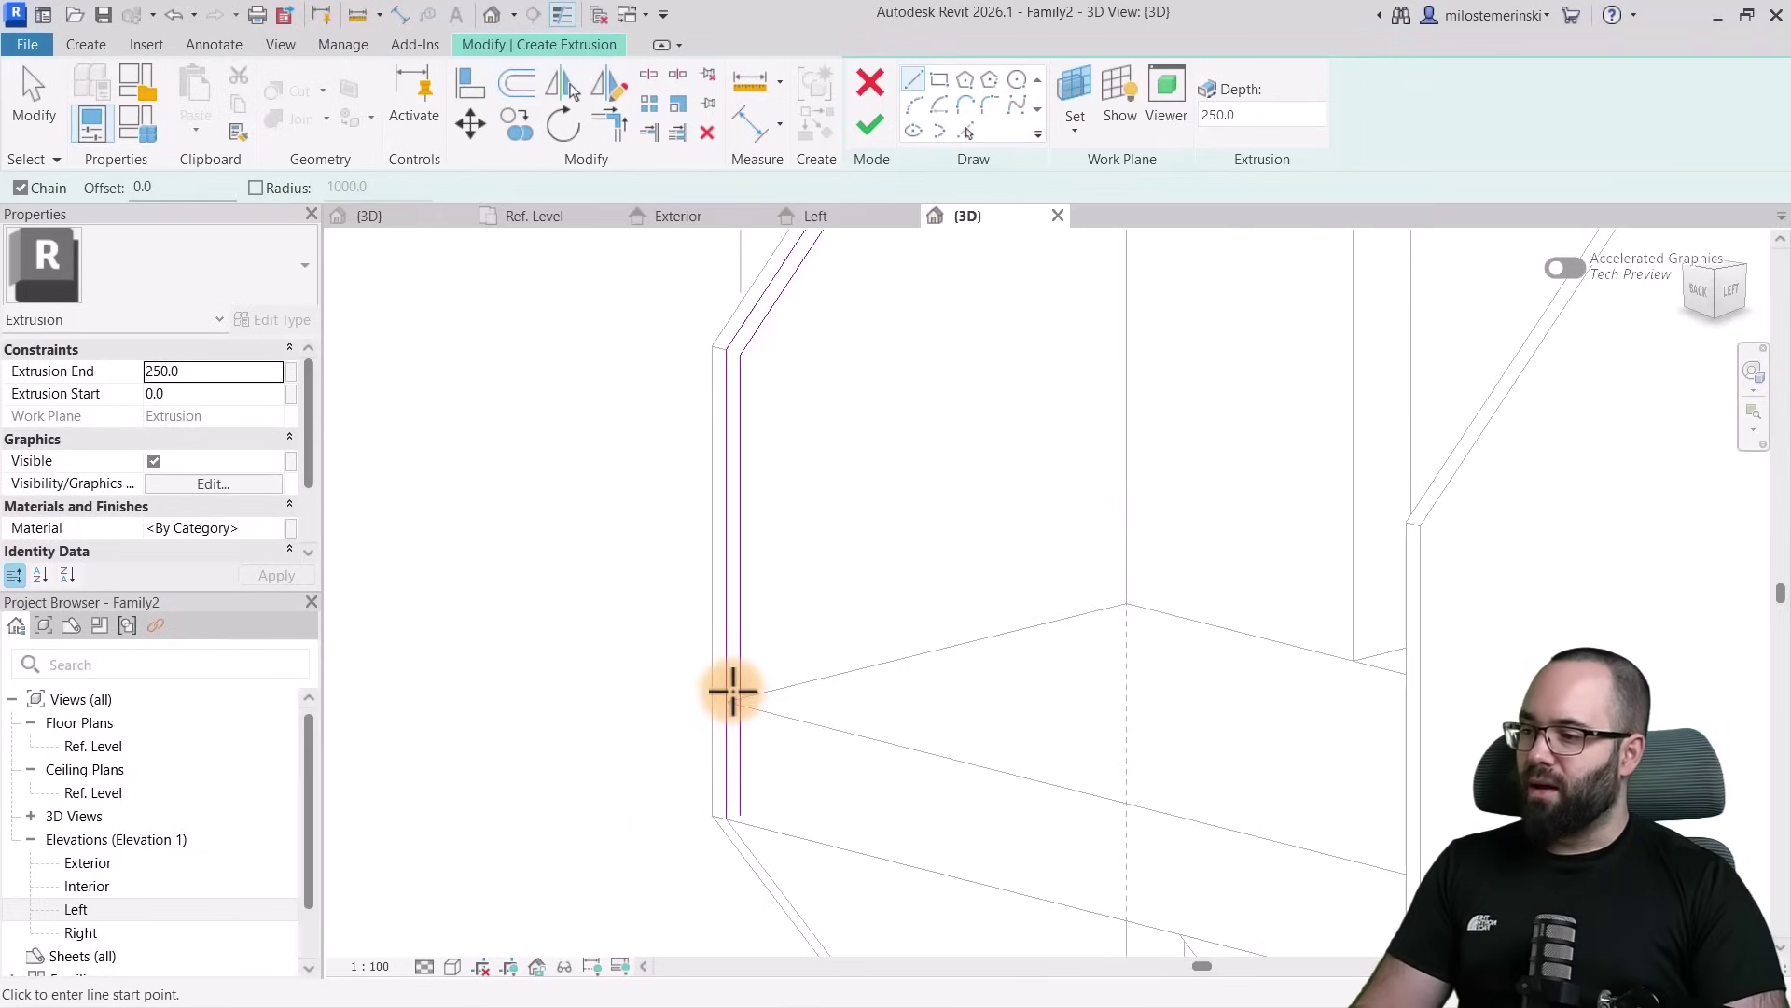
click(729, 701)
key(Escape)
key(Escape)
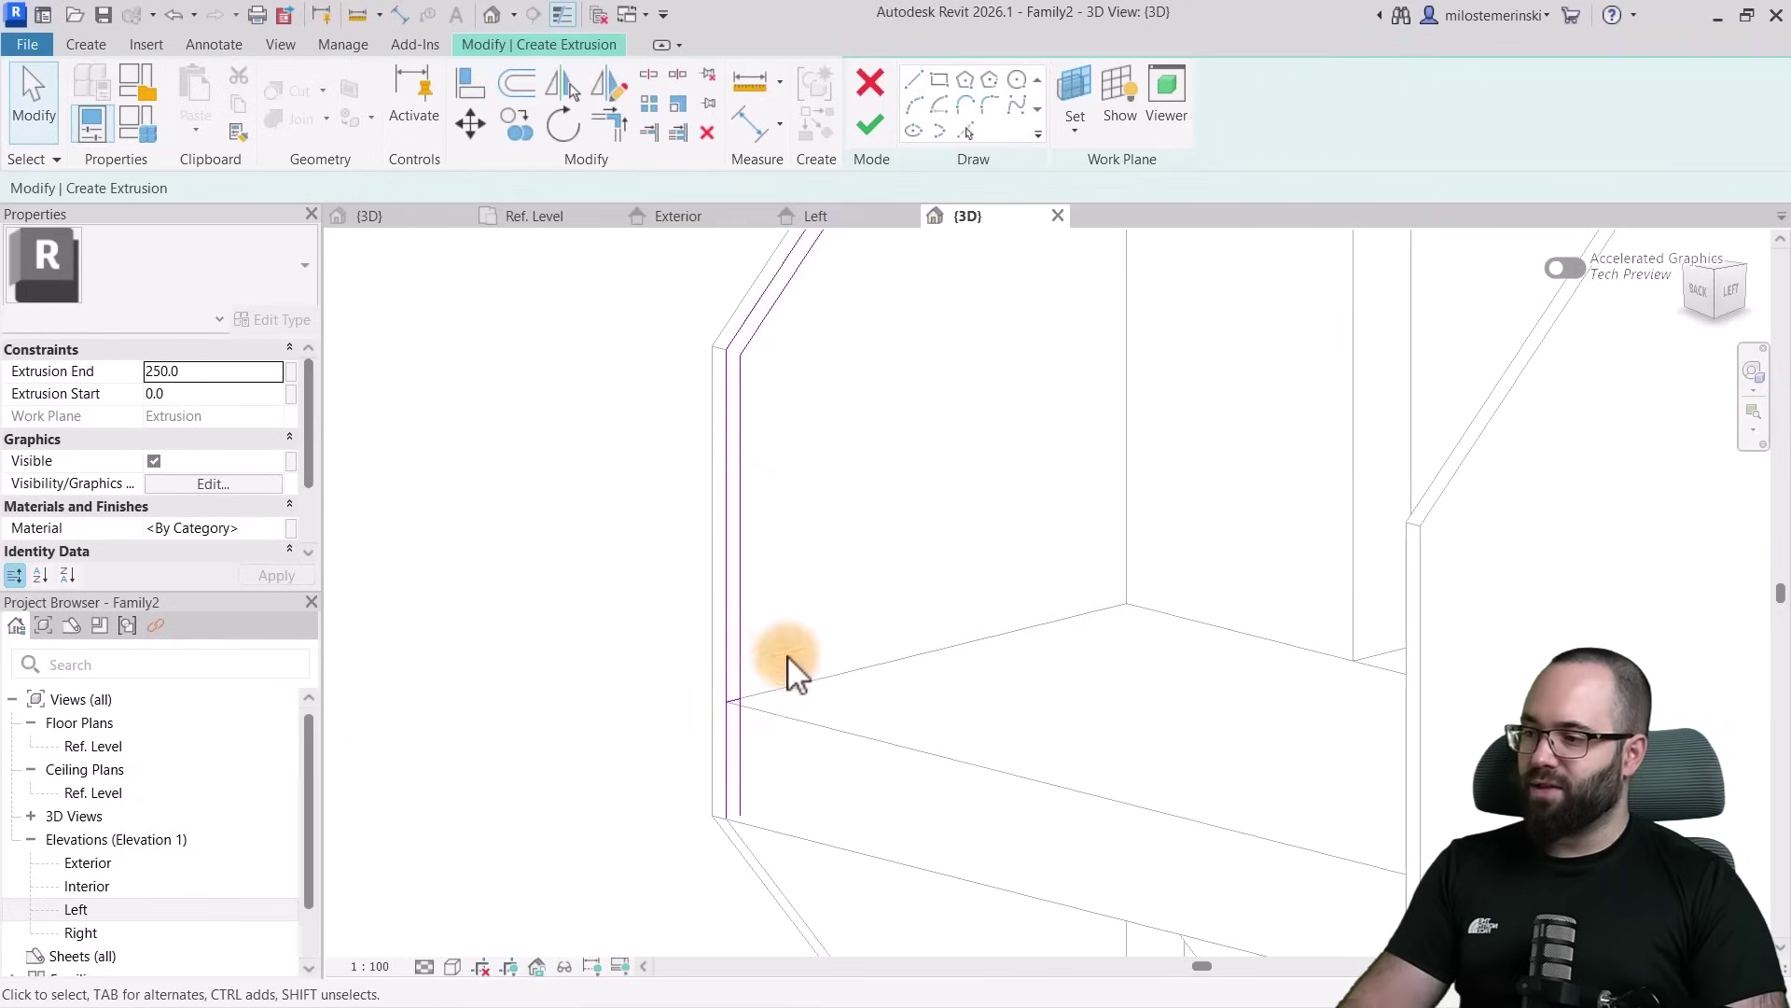
Trim the profile lines to corners at the floor slab's top and finish the extrusion
click(610, 124)
scroll(732, 701, up, 2)
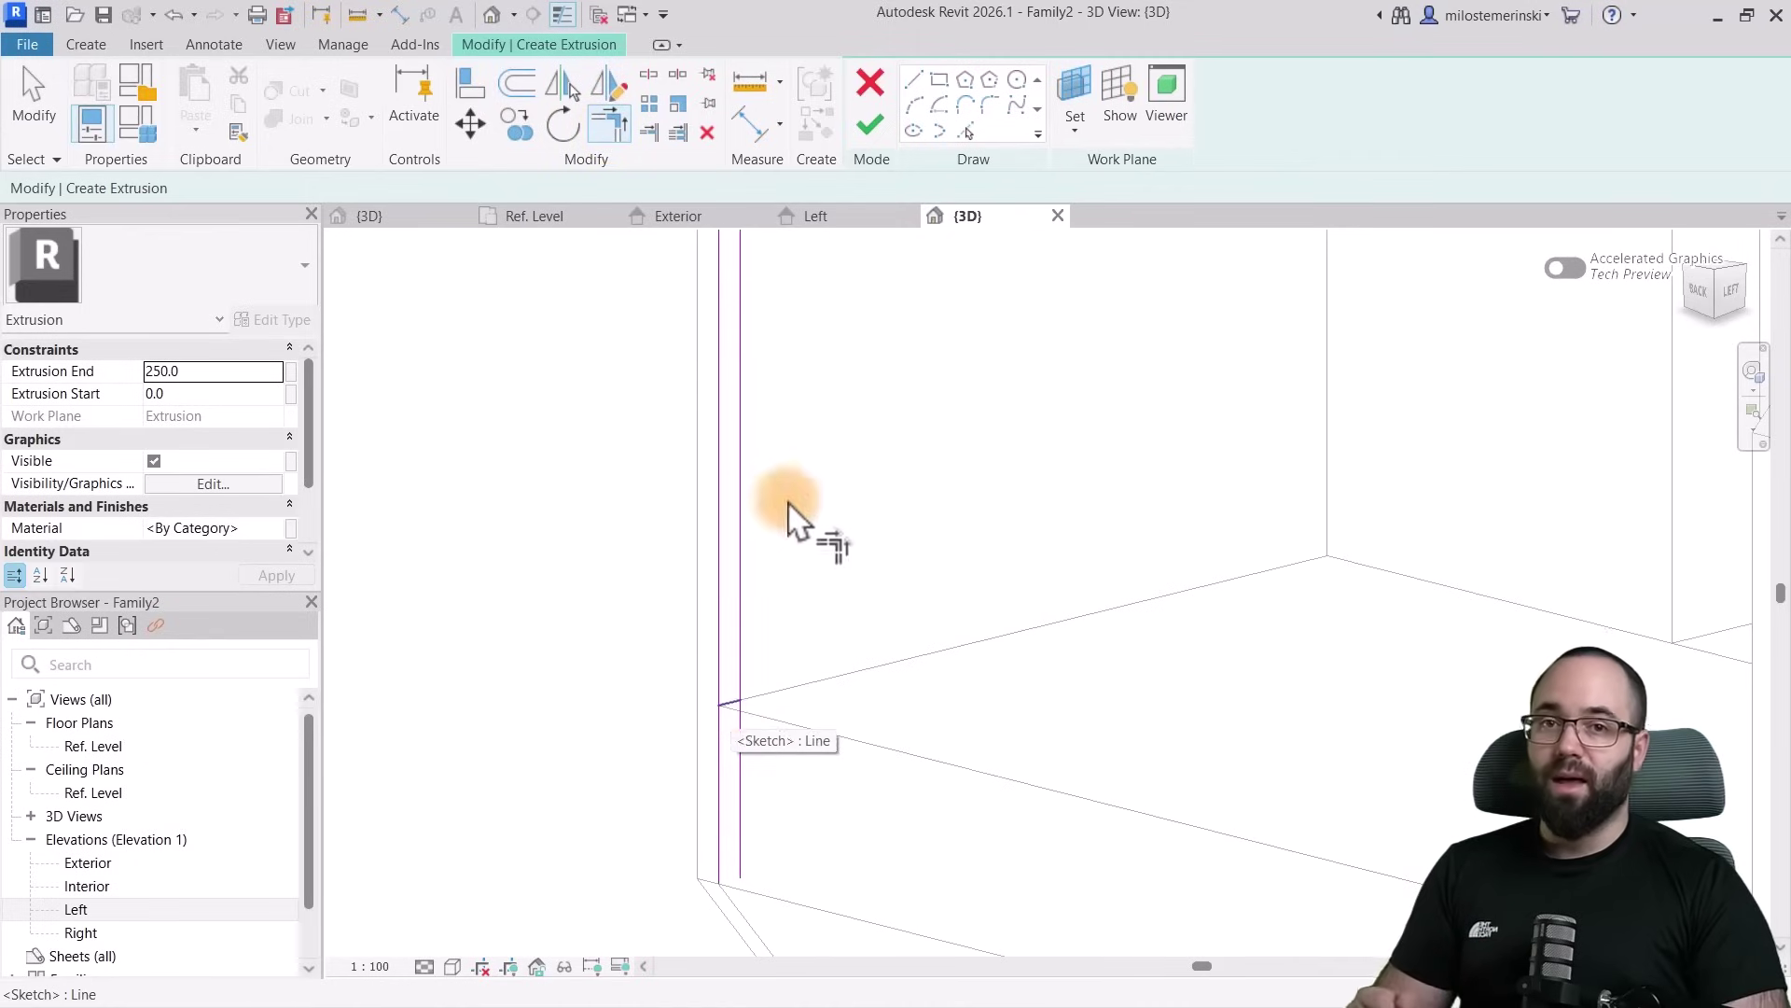
scroll(789, 517, down, 2)
click(870, 124)
Stretch the bent panel extrusion across to the upper opening's nearest vertical edge, to an extrusion end of 800 mm
drag(862, 625, 1055, 467)
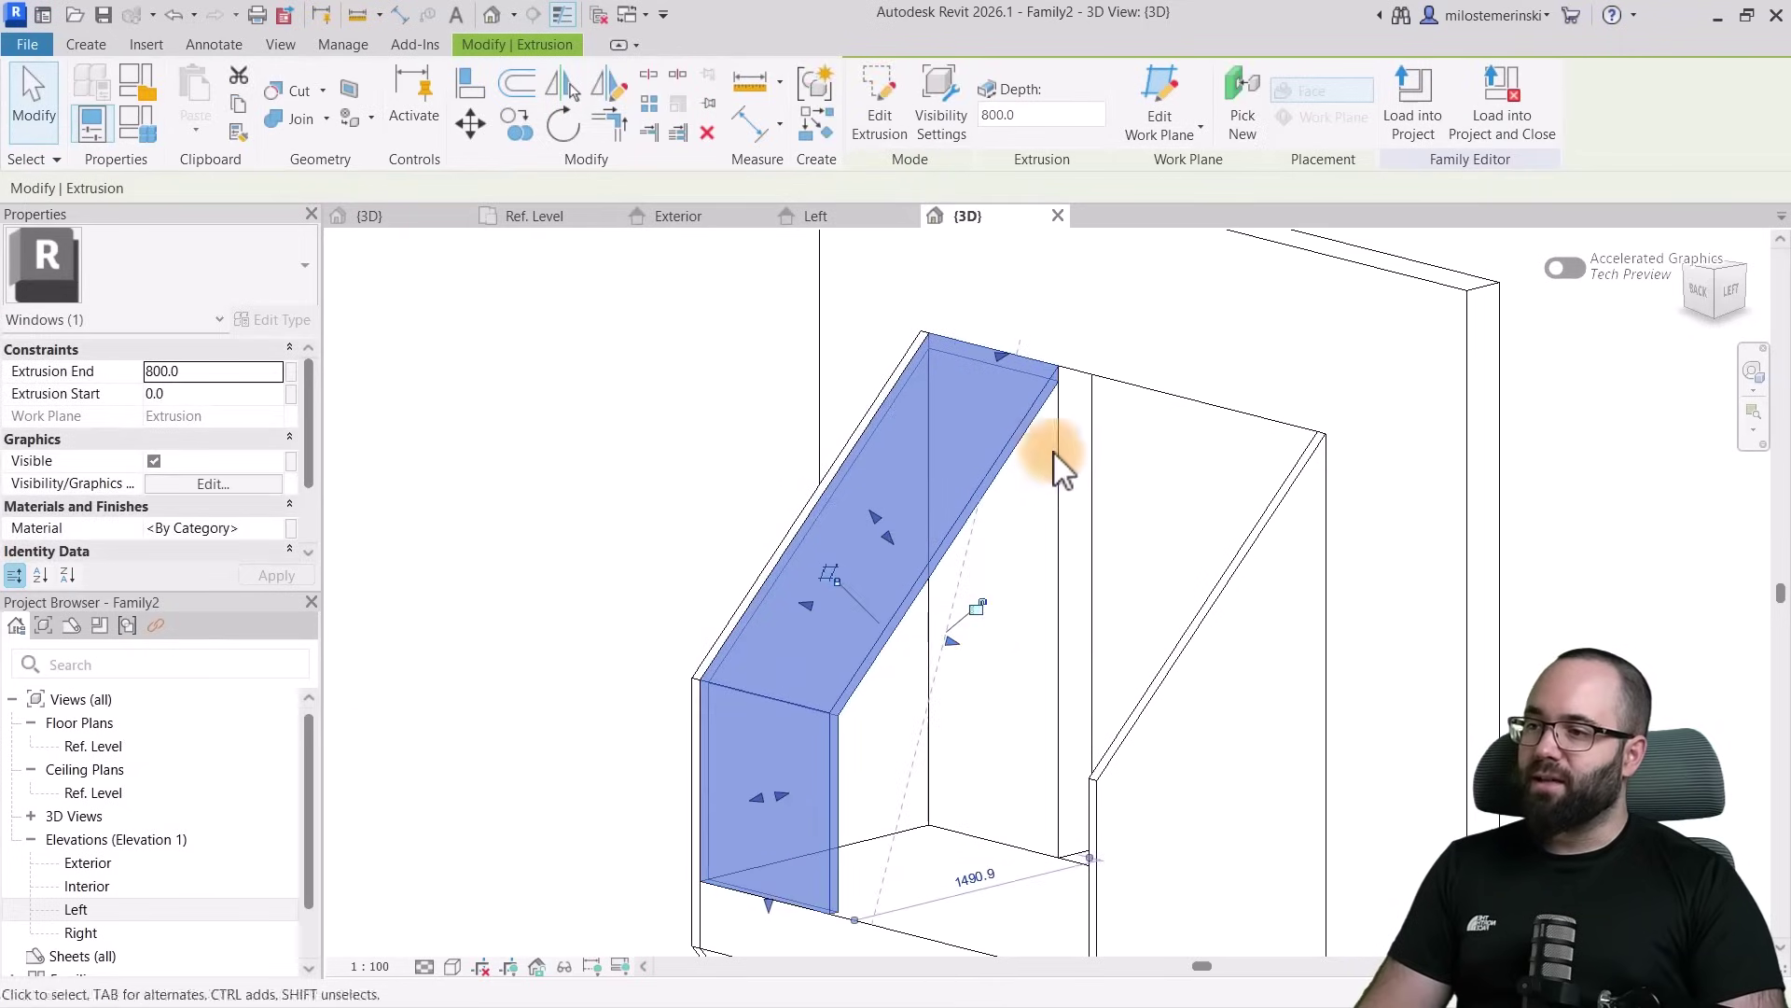
click(1022, 545)
shift+middle_drag(1023, 559, 1048, 488)
scroll(1073, 420, up, 2)
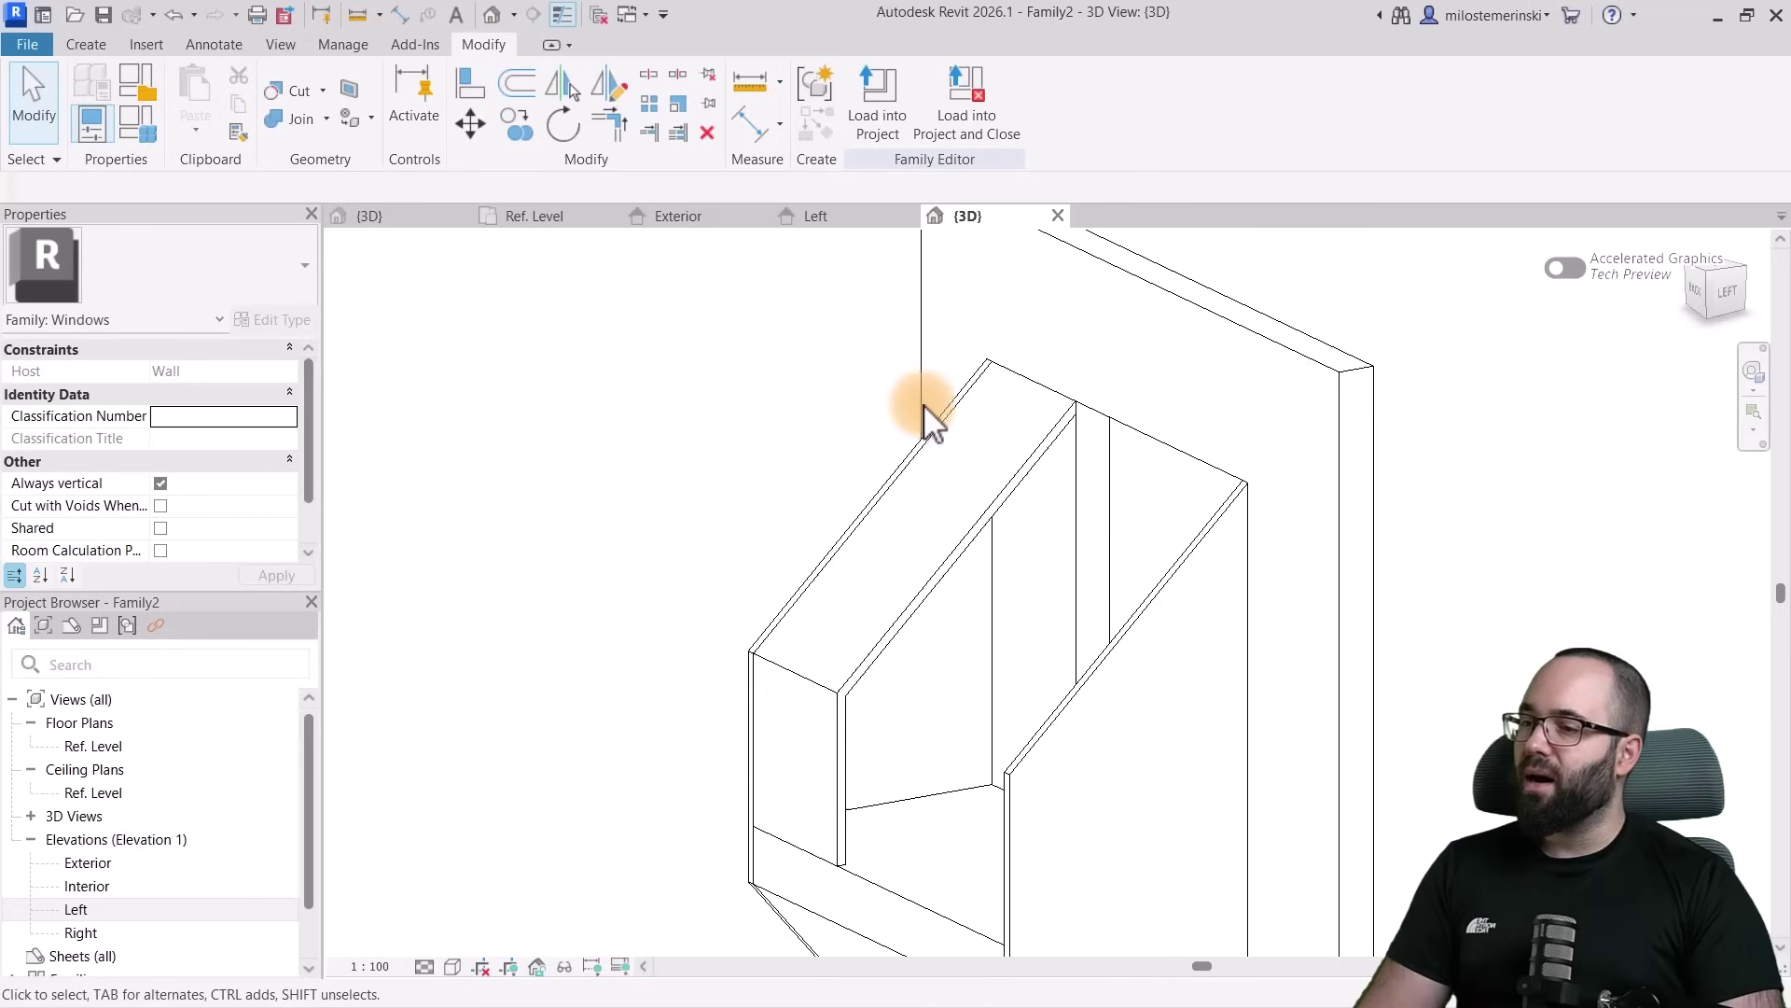
Start another extrusion on the bent panel's end face and trace the edges around its upper end at the wall
click(79, 43)
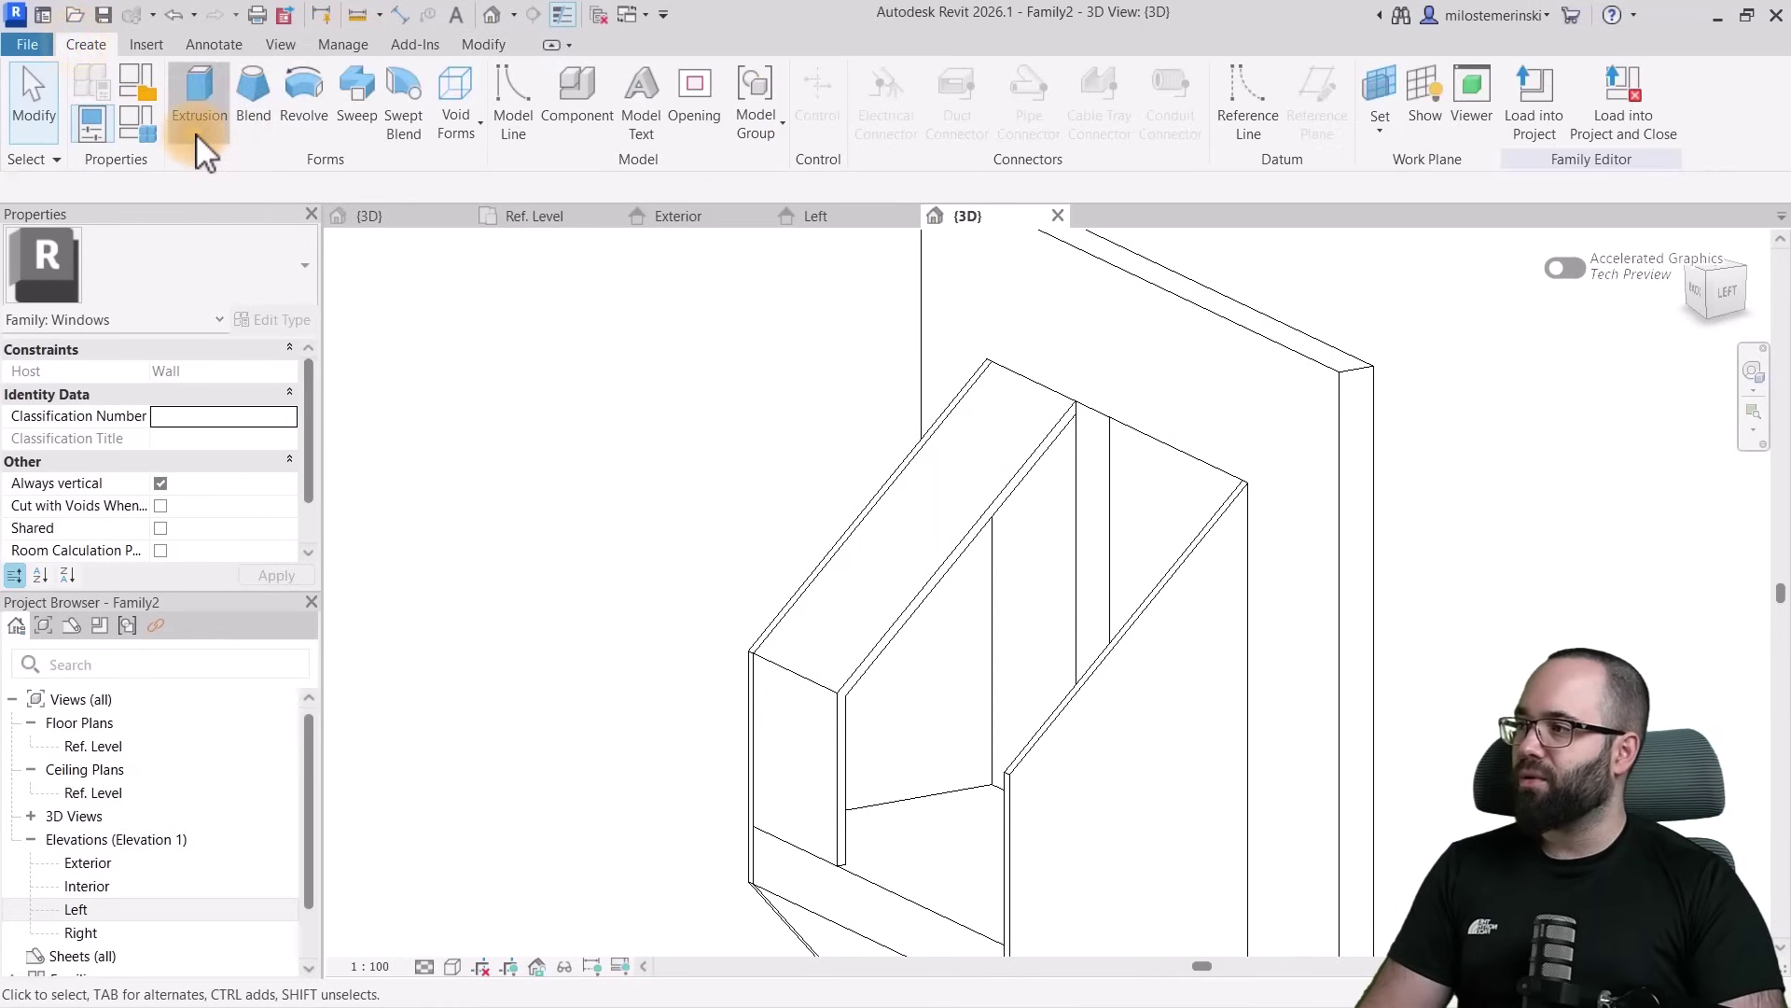
click(200, 103)
click(1076, 133)
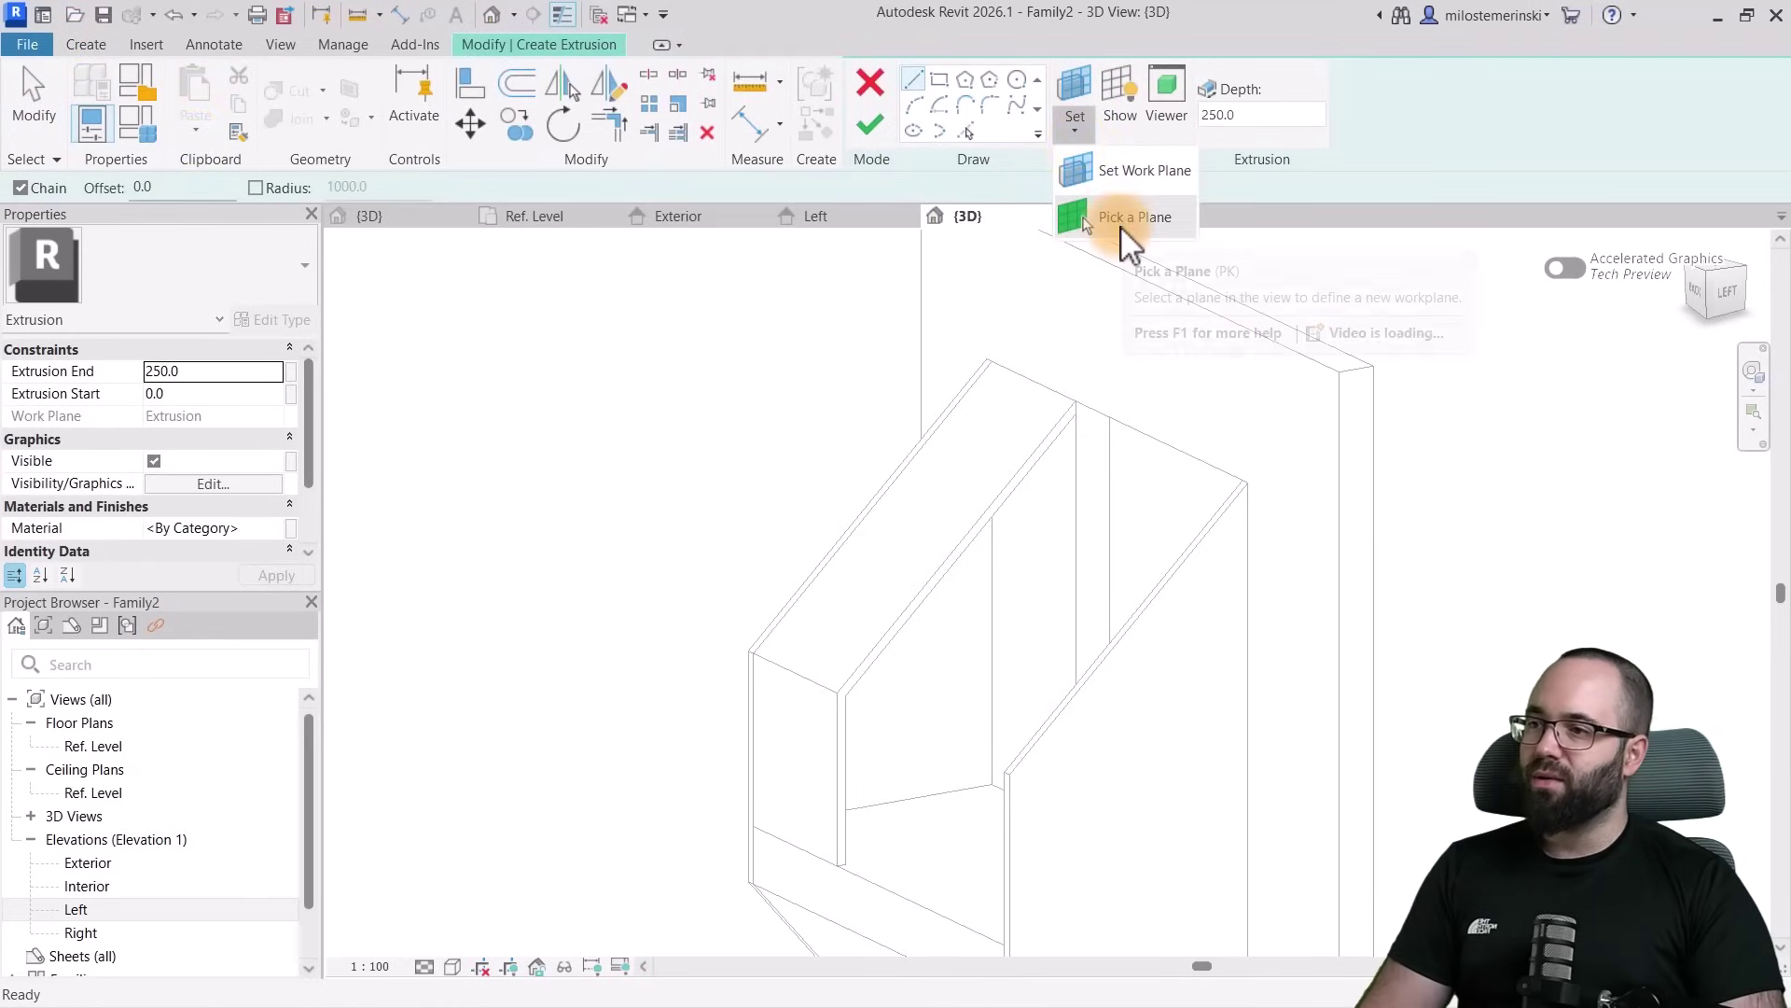
click(1125, 224)
click(1072, 412)
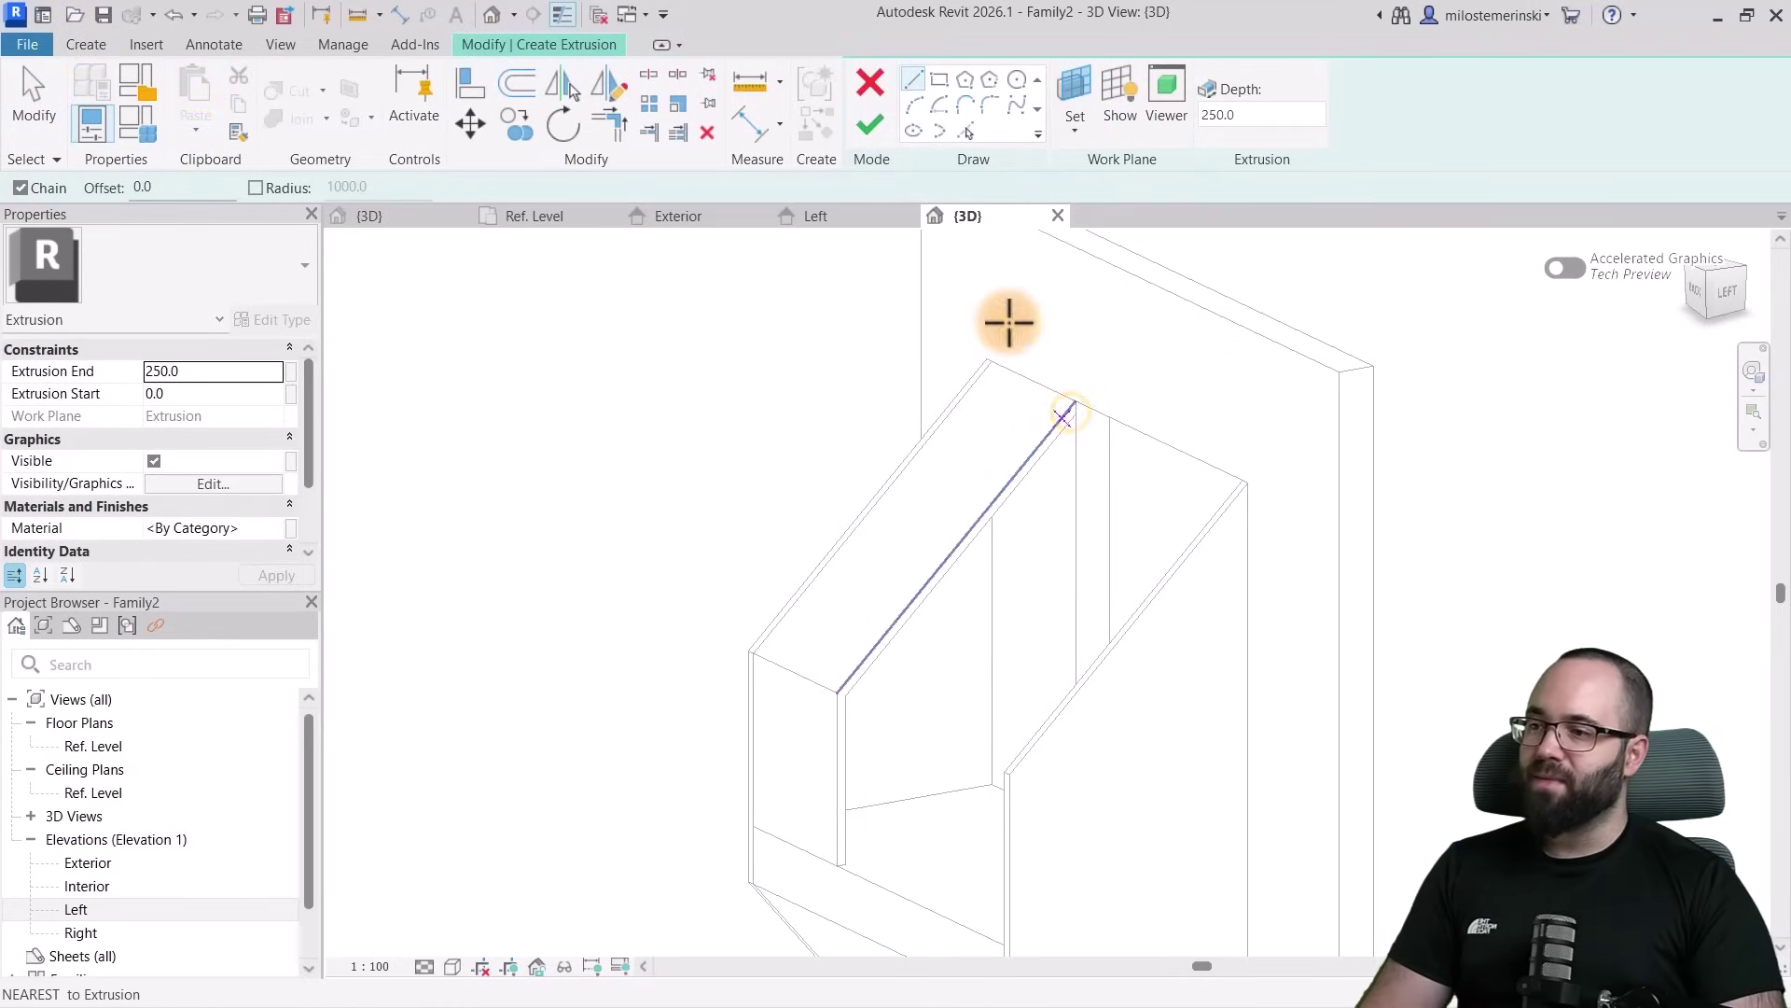
click(964, 135)
scroll(1028, 432, up, 3)
click(1031, 438)
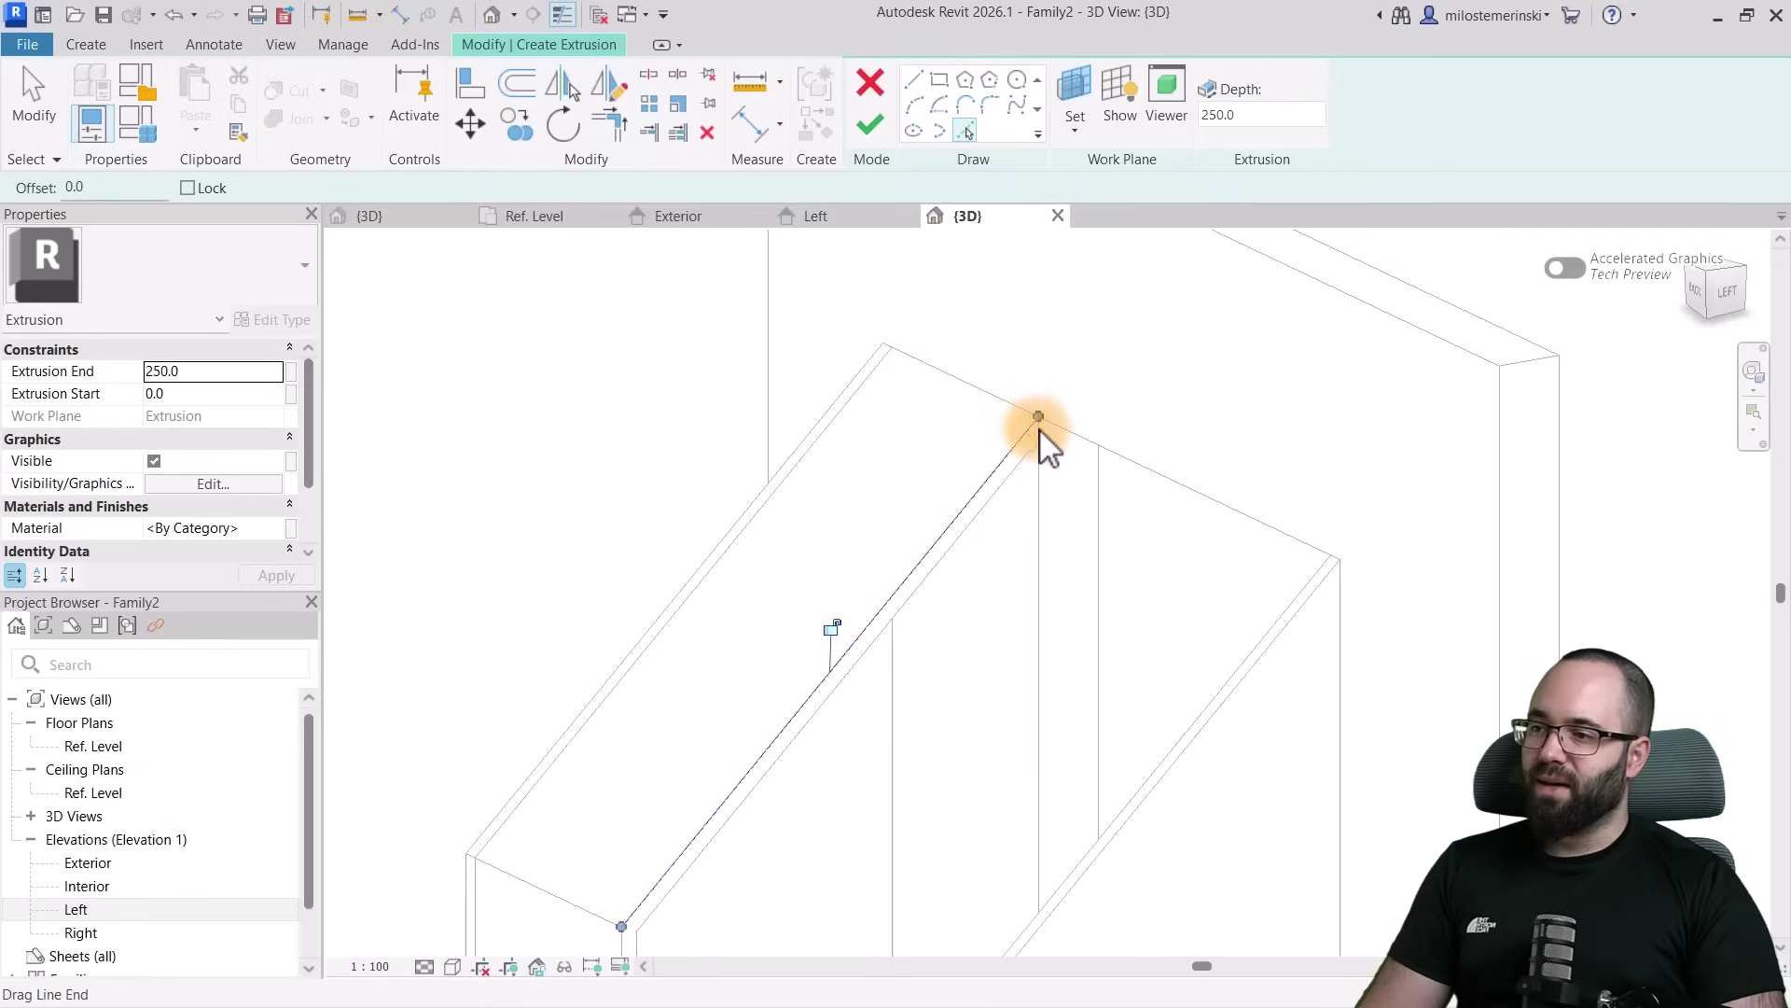
Draw a 50 mm line perpendicularly across the sloped band, just below its upper end at the wall
click(913, 80)
scroll(1015, 469, up, 2)
click(992, 467)
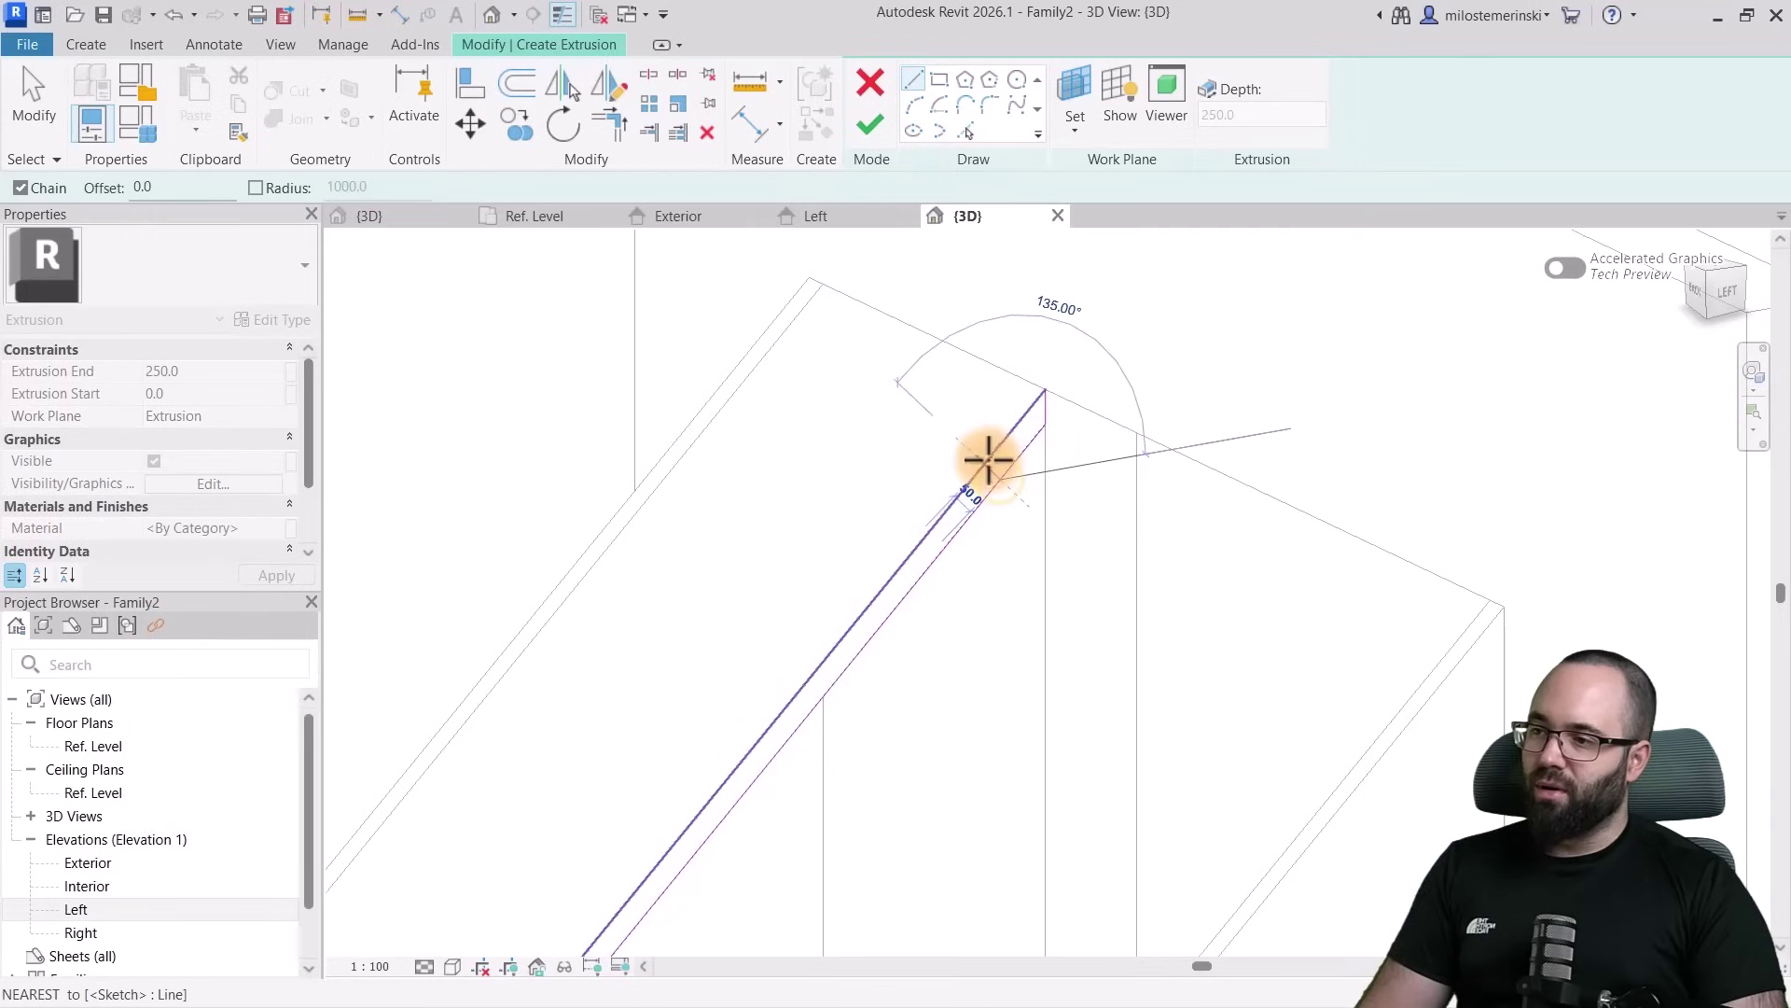
click(990, 461)
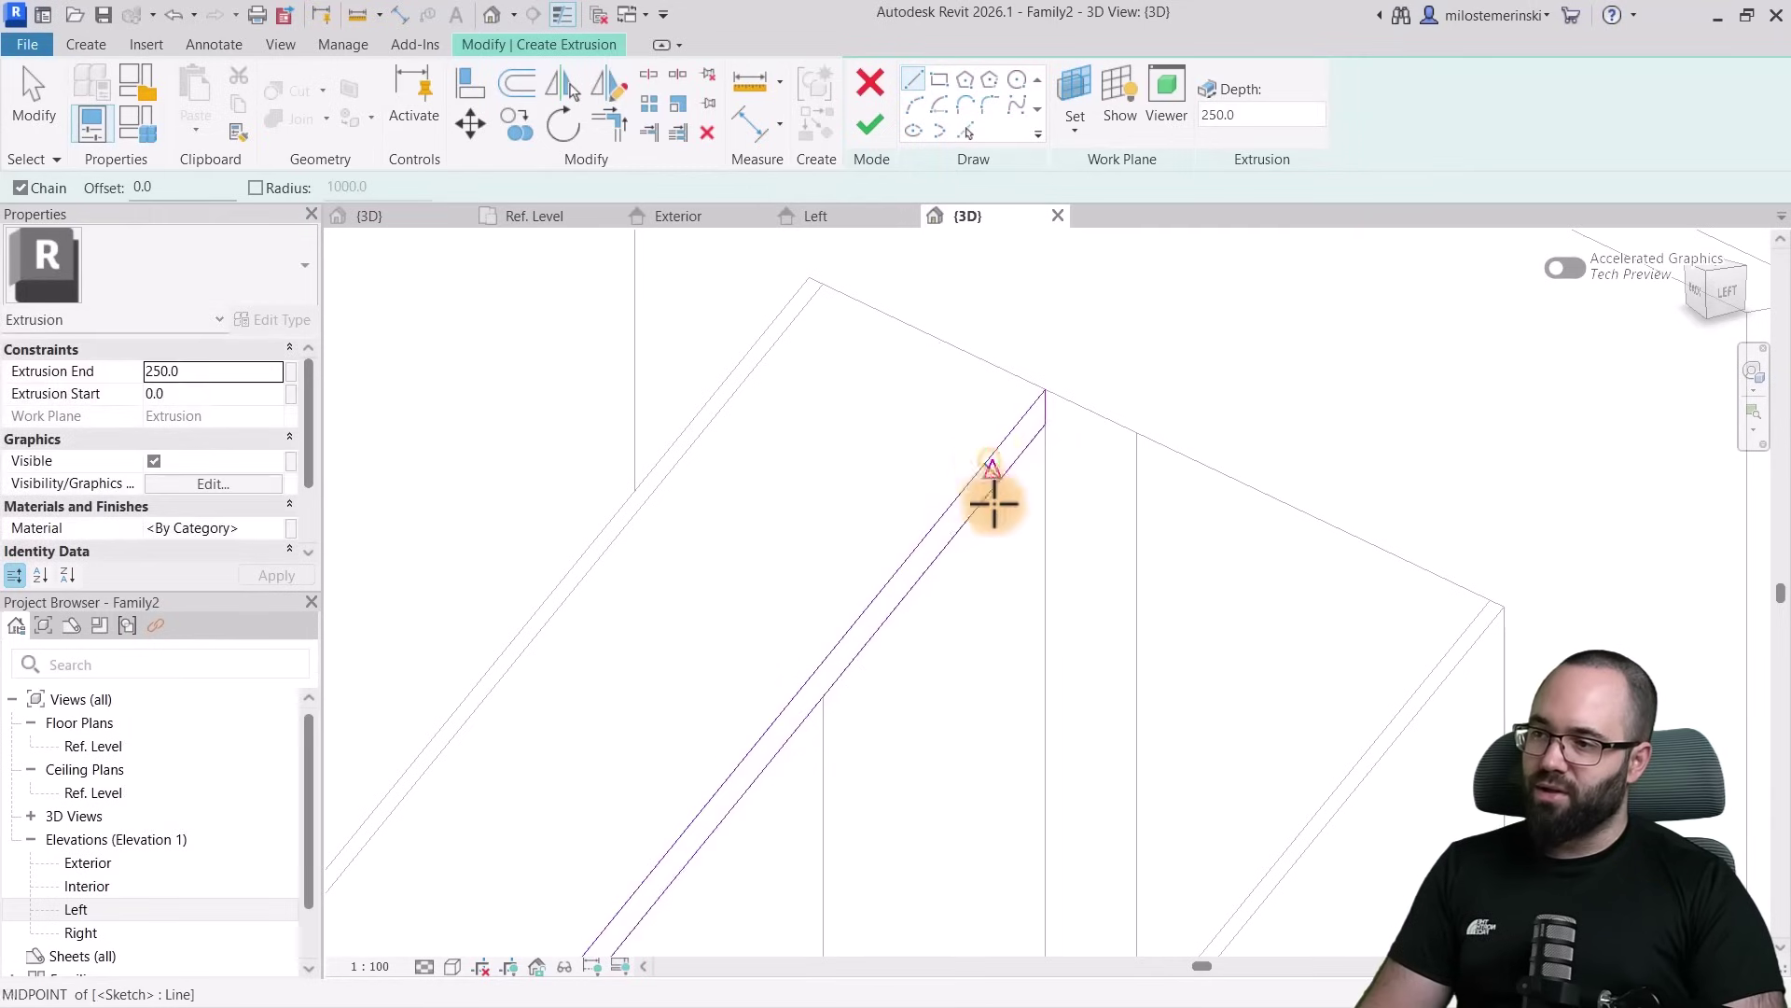
key(Escape)
key(Escape)
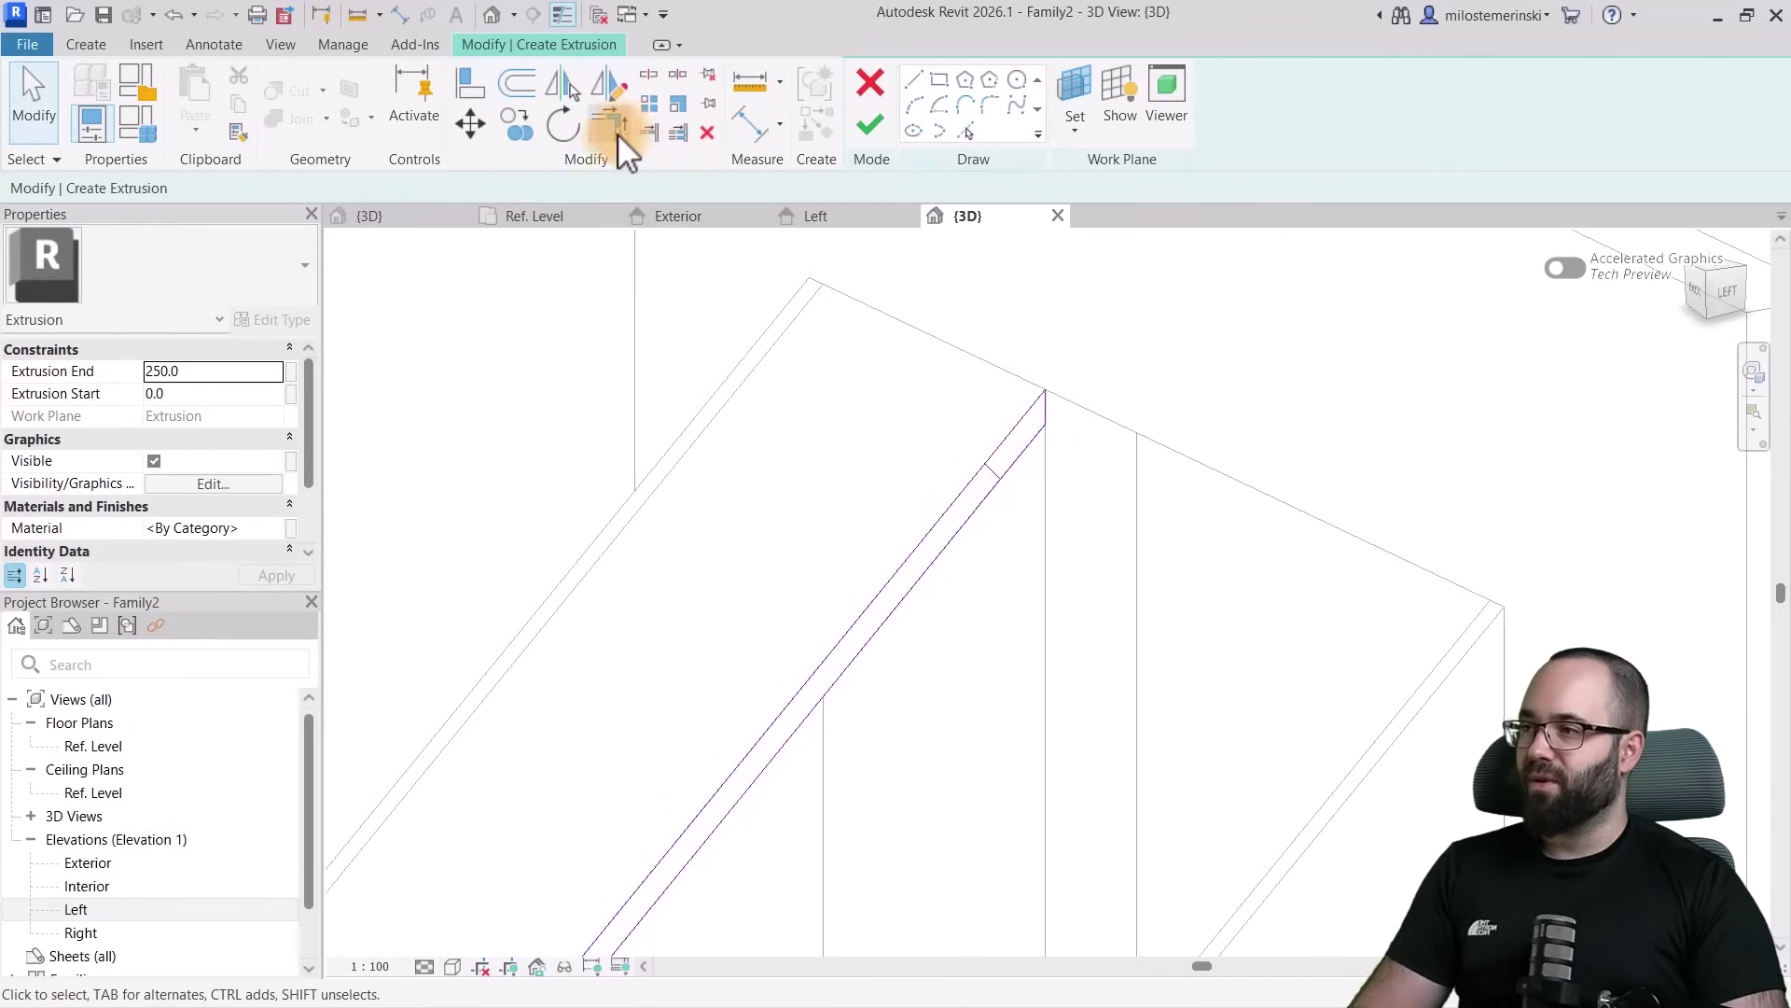
Trim the sloped lines to the short cross line so the small profile closes, and finish the extrusion
click(614, 129)
scroll(1008, 476, up, 2)
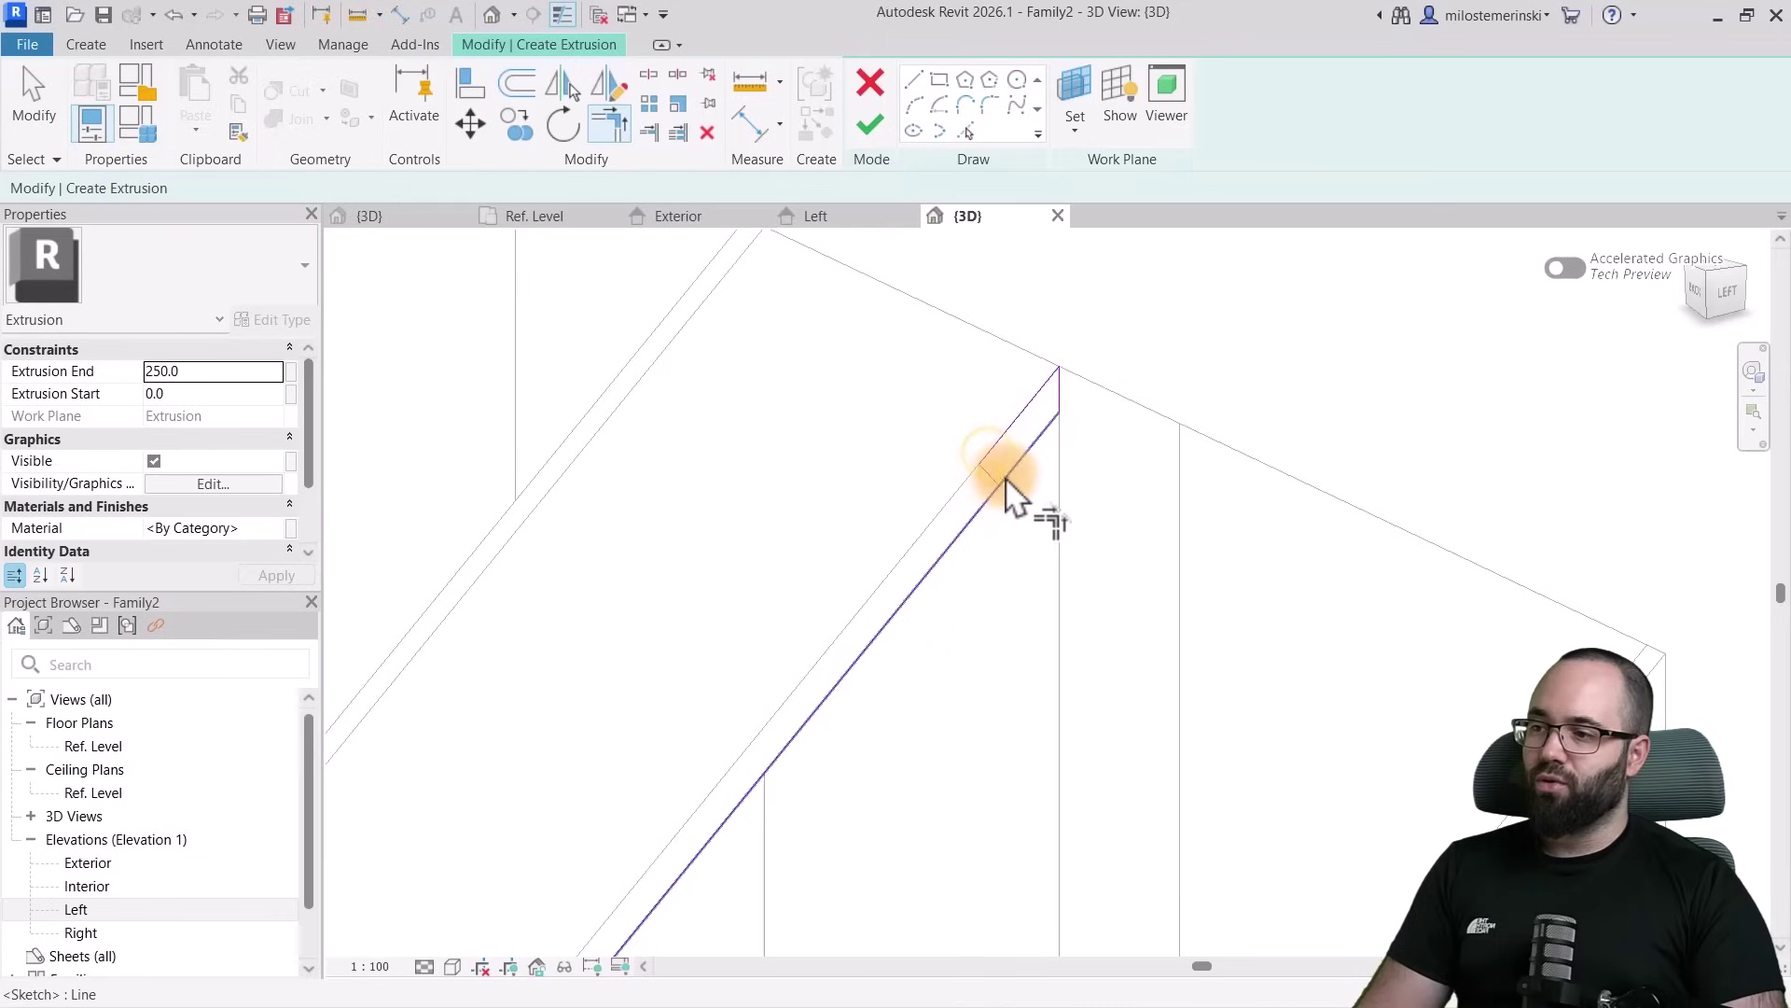
click(868, 124)
Stretch the small top beam extrusion along the upper opening's head to the opposite side panel
shift+middle_drag(1124, 600, 1400, 569)
drag(1139, 508, 1267, 490)
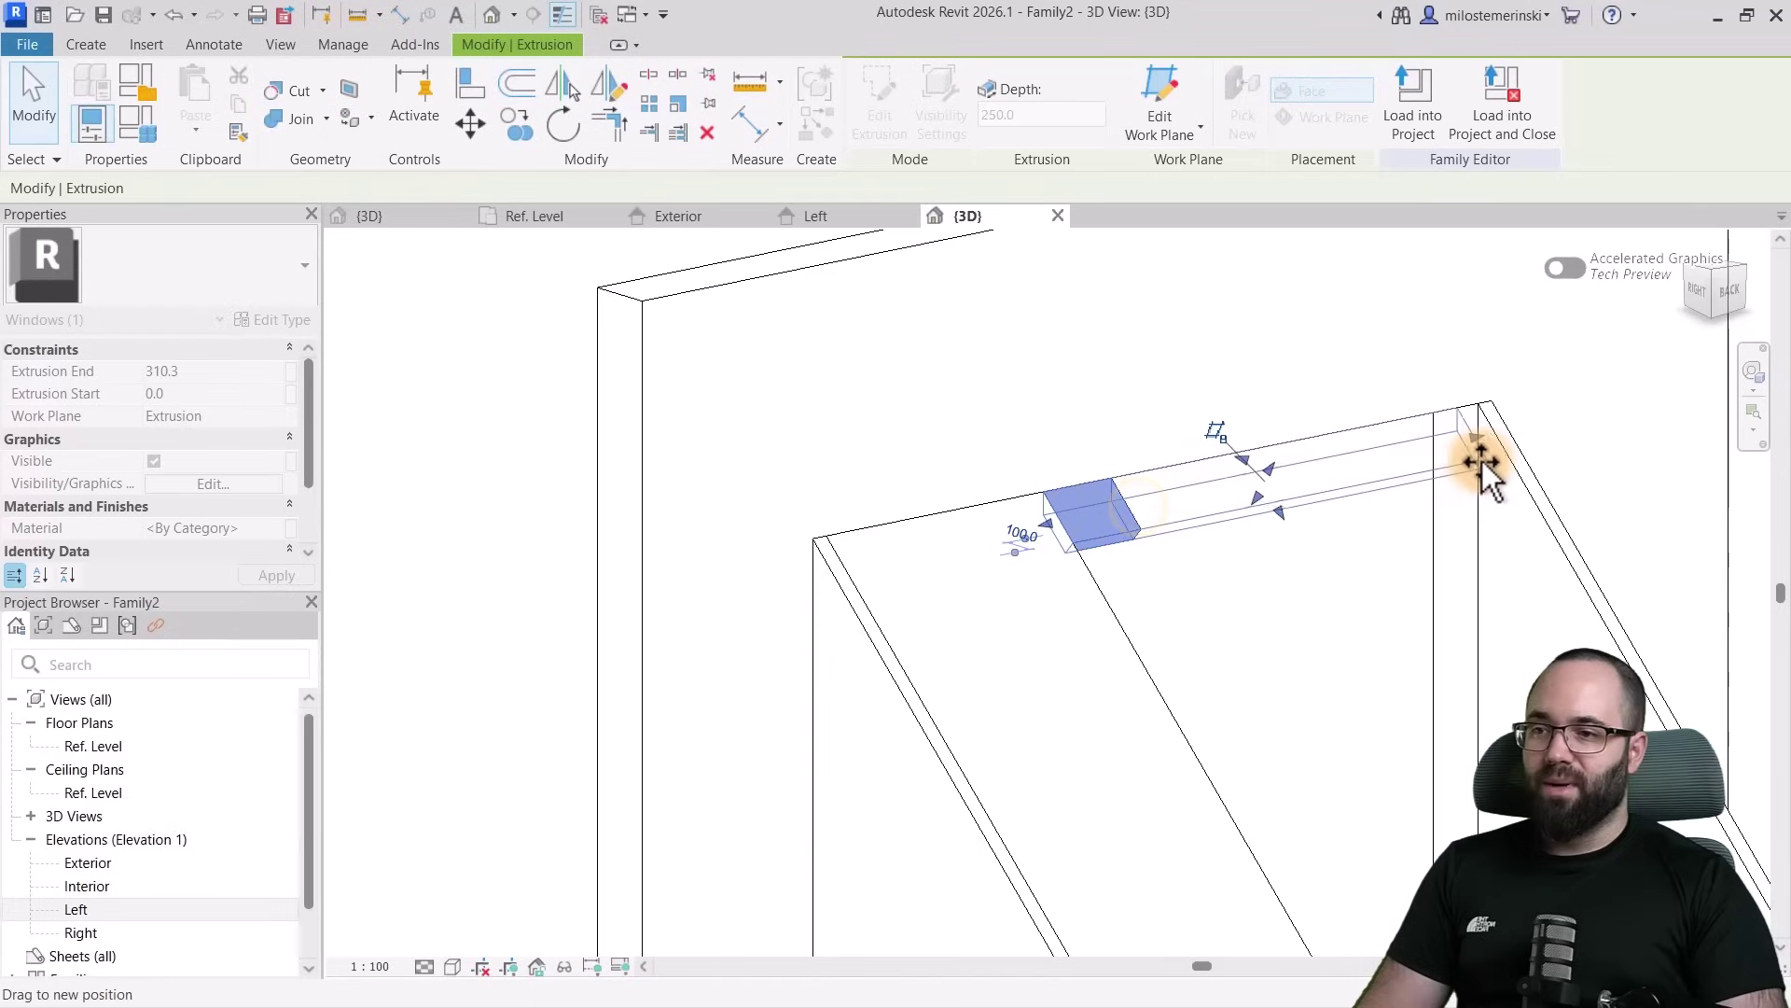
drag(1481, 461, 1499, 457)
shift+middle_drag(1498, 458, 1539, 739)
key(Escape)
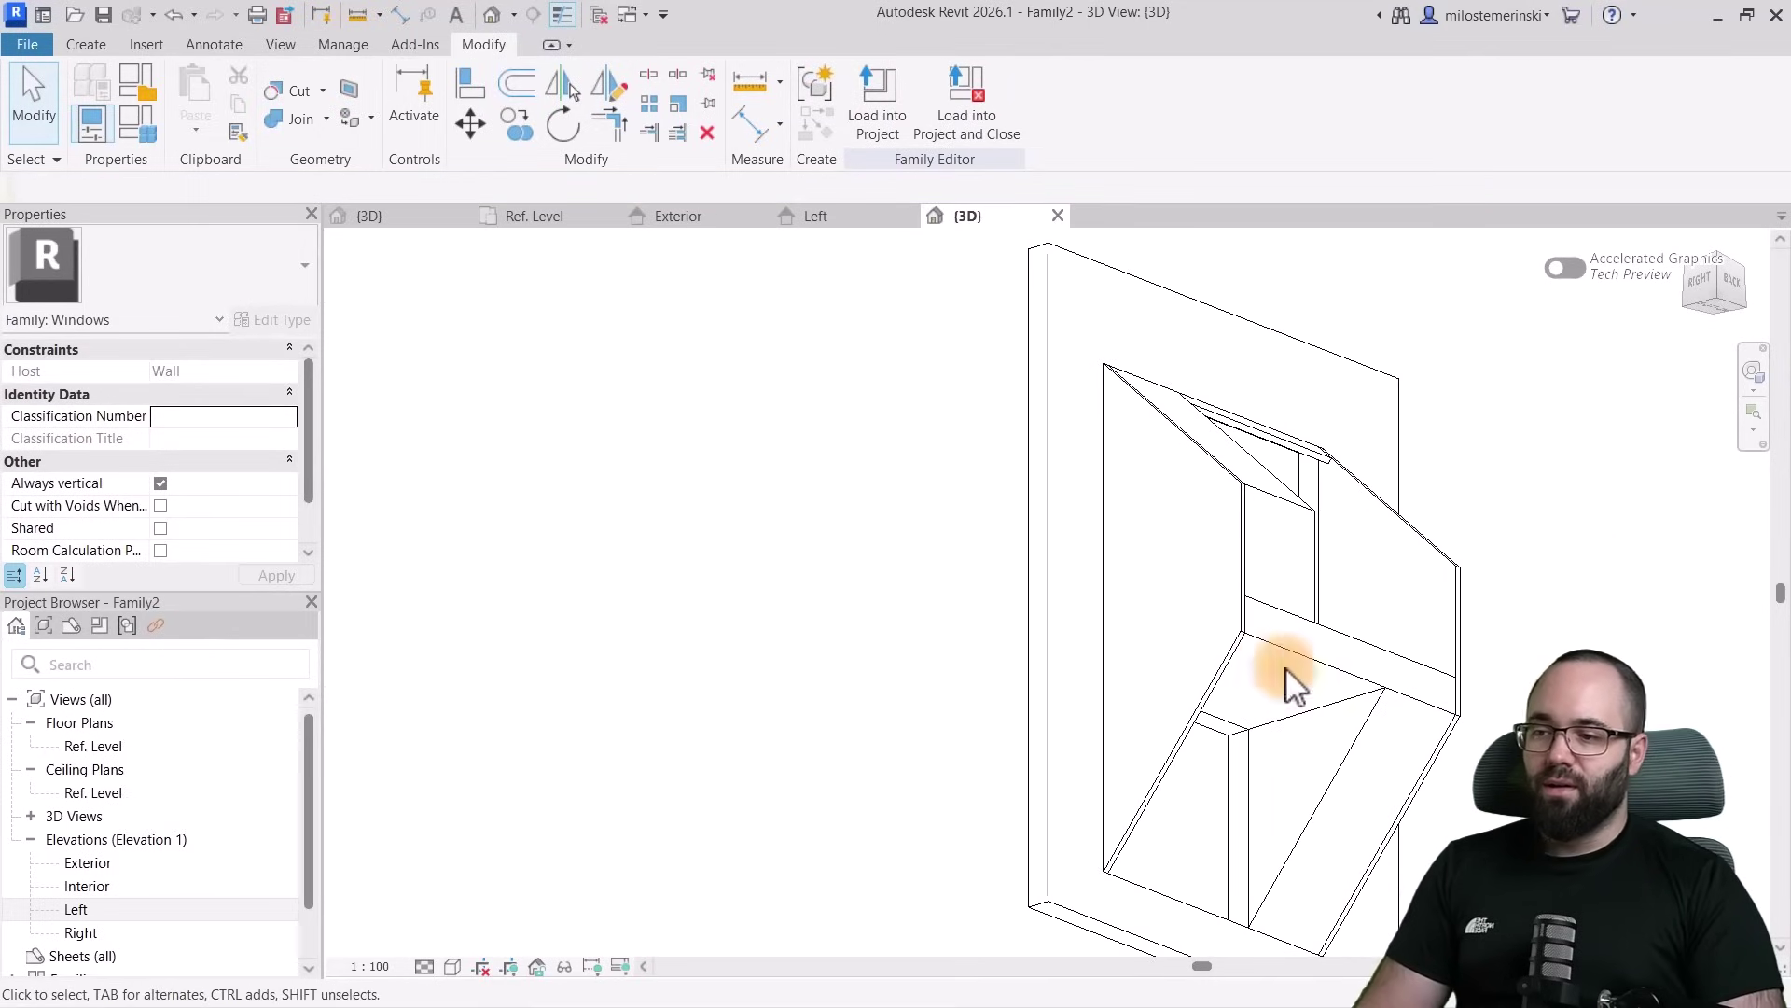
Join both side panels, the bent panel, top beam, floor slab and triangular infill into one solid using Multiple Join
shift+middle_drag(1287, 670, 1287, 808)
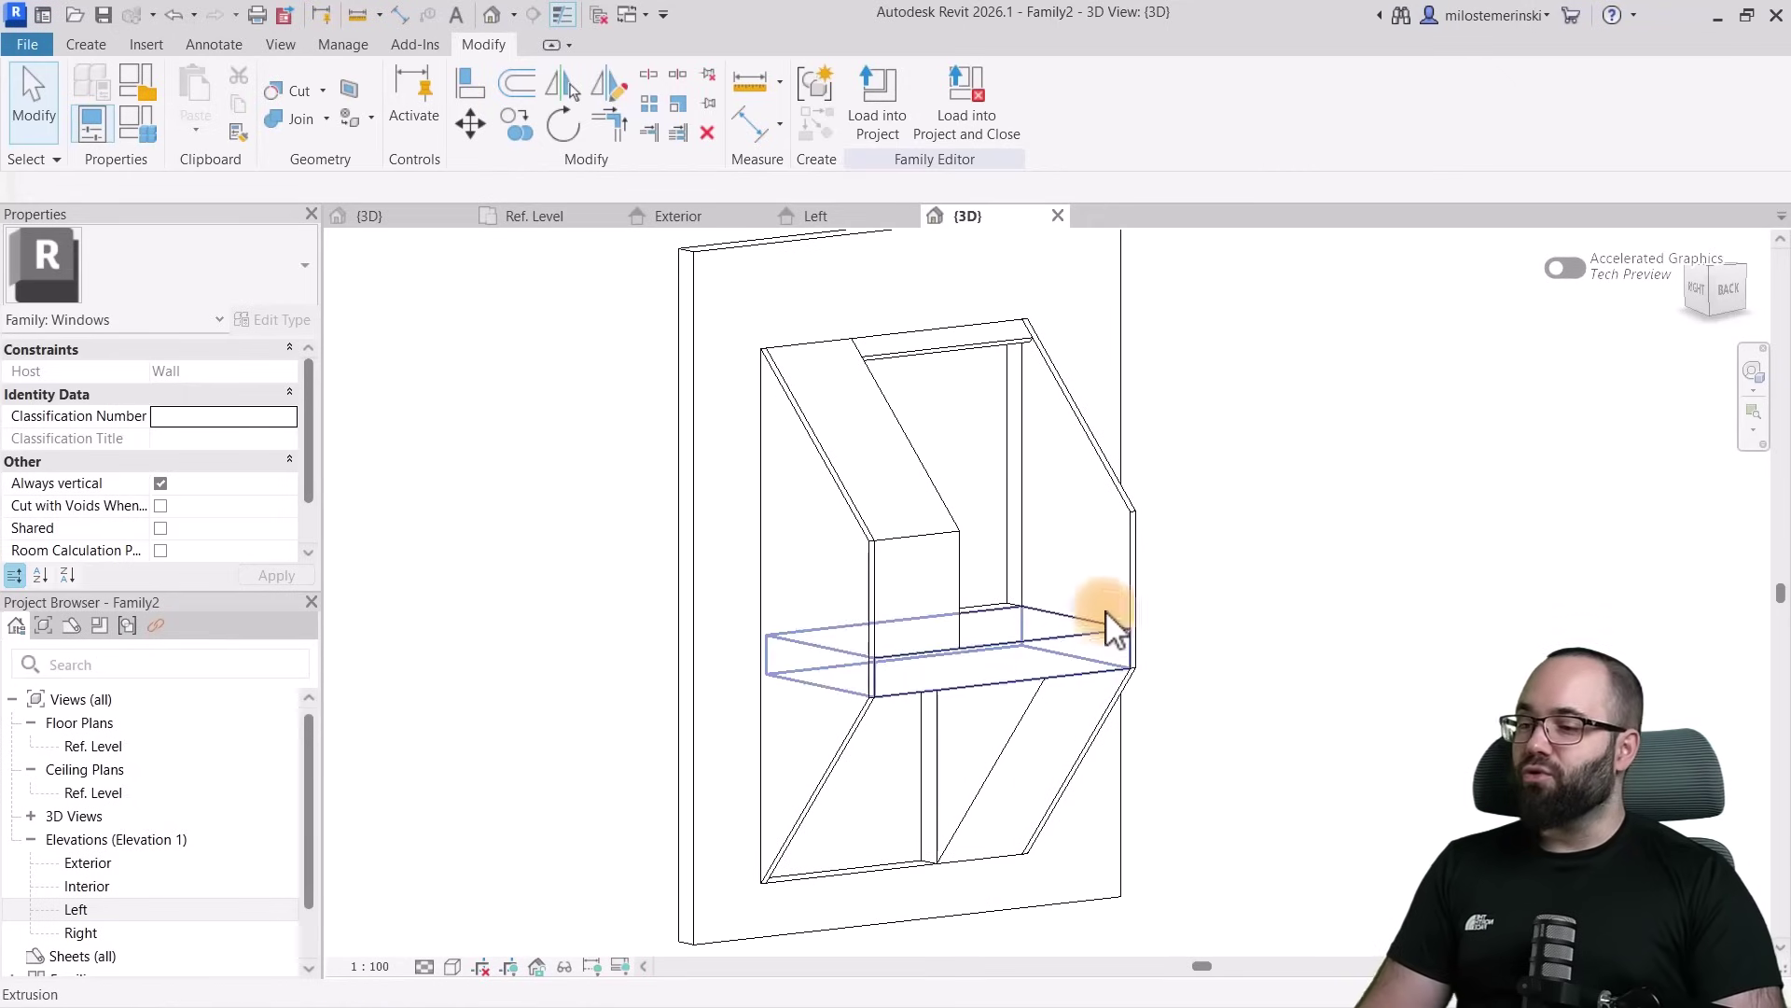
click(298, 124)
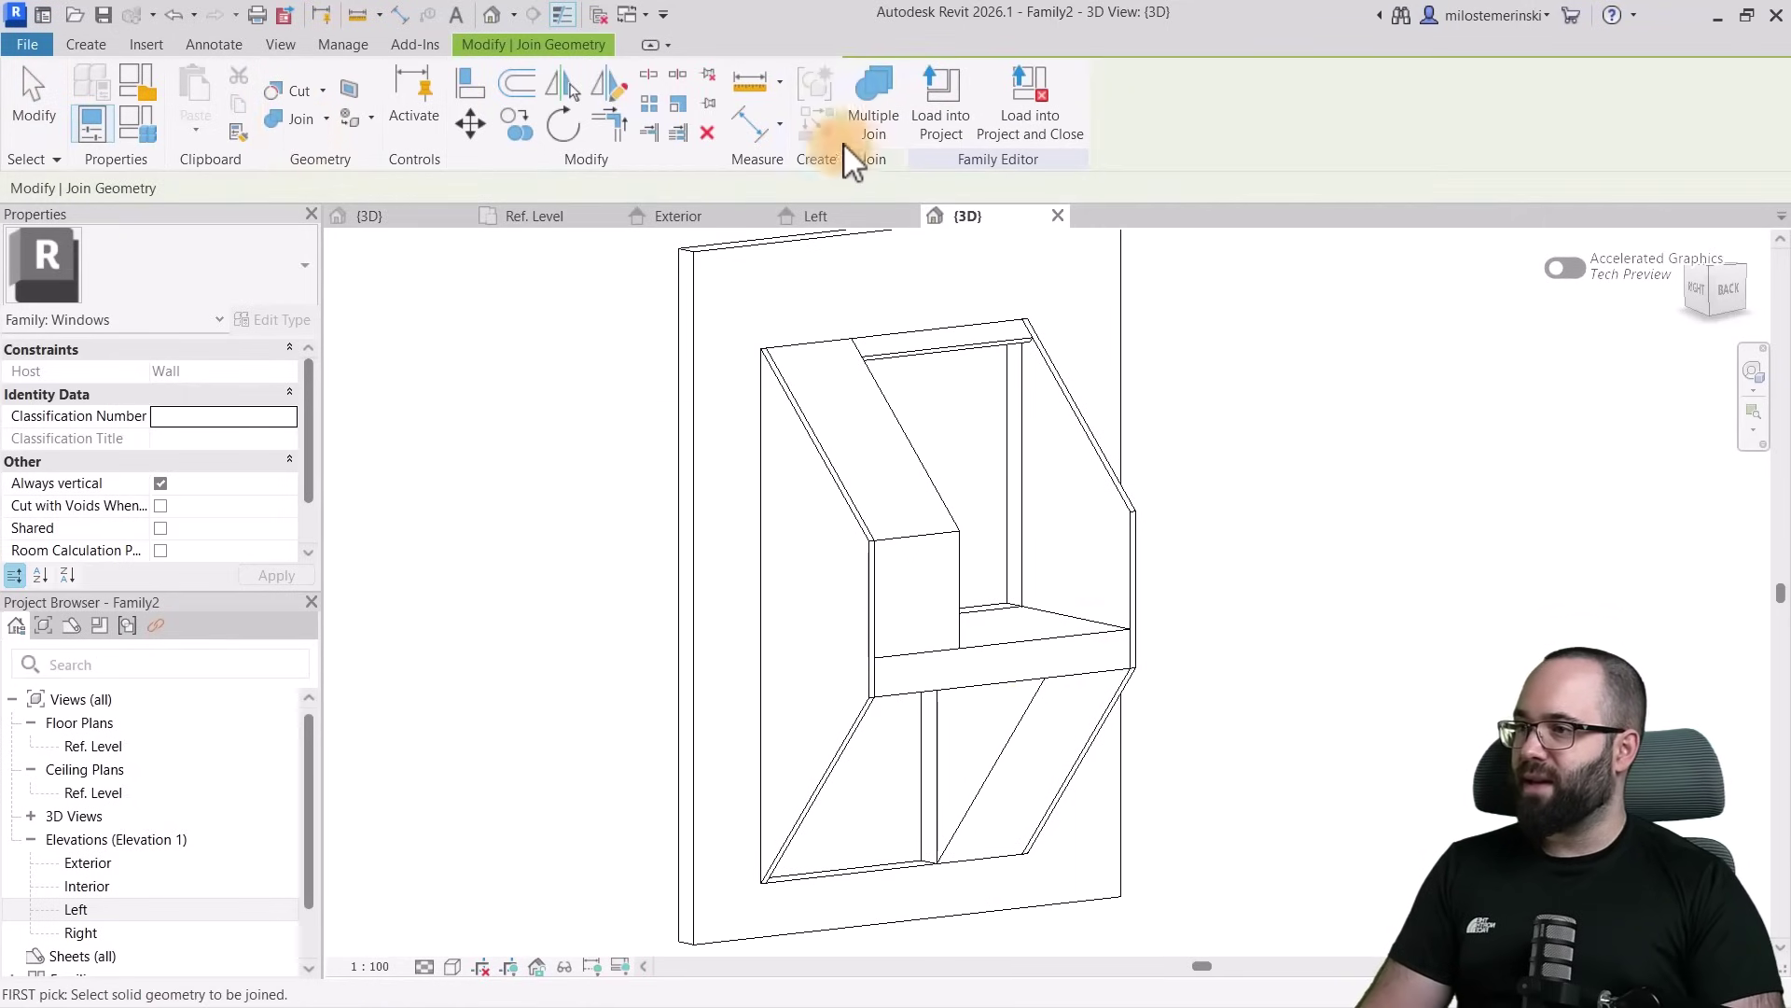
click(816, 415)
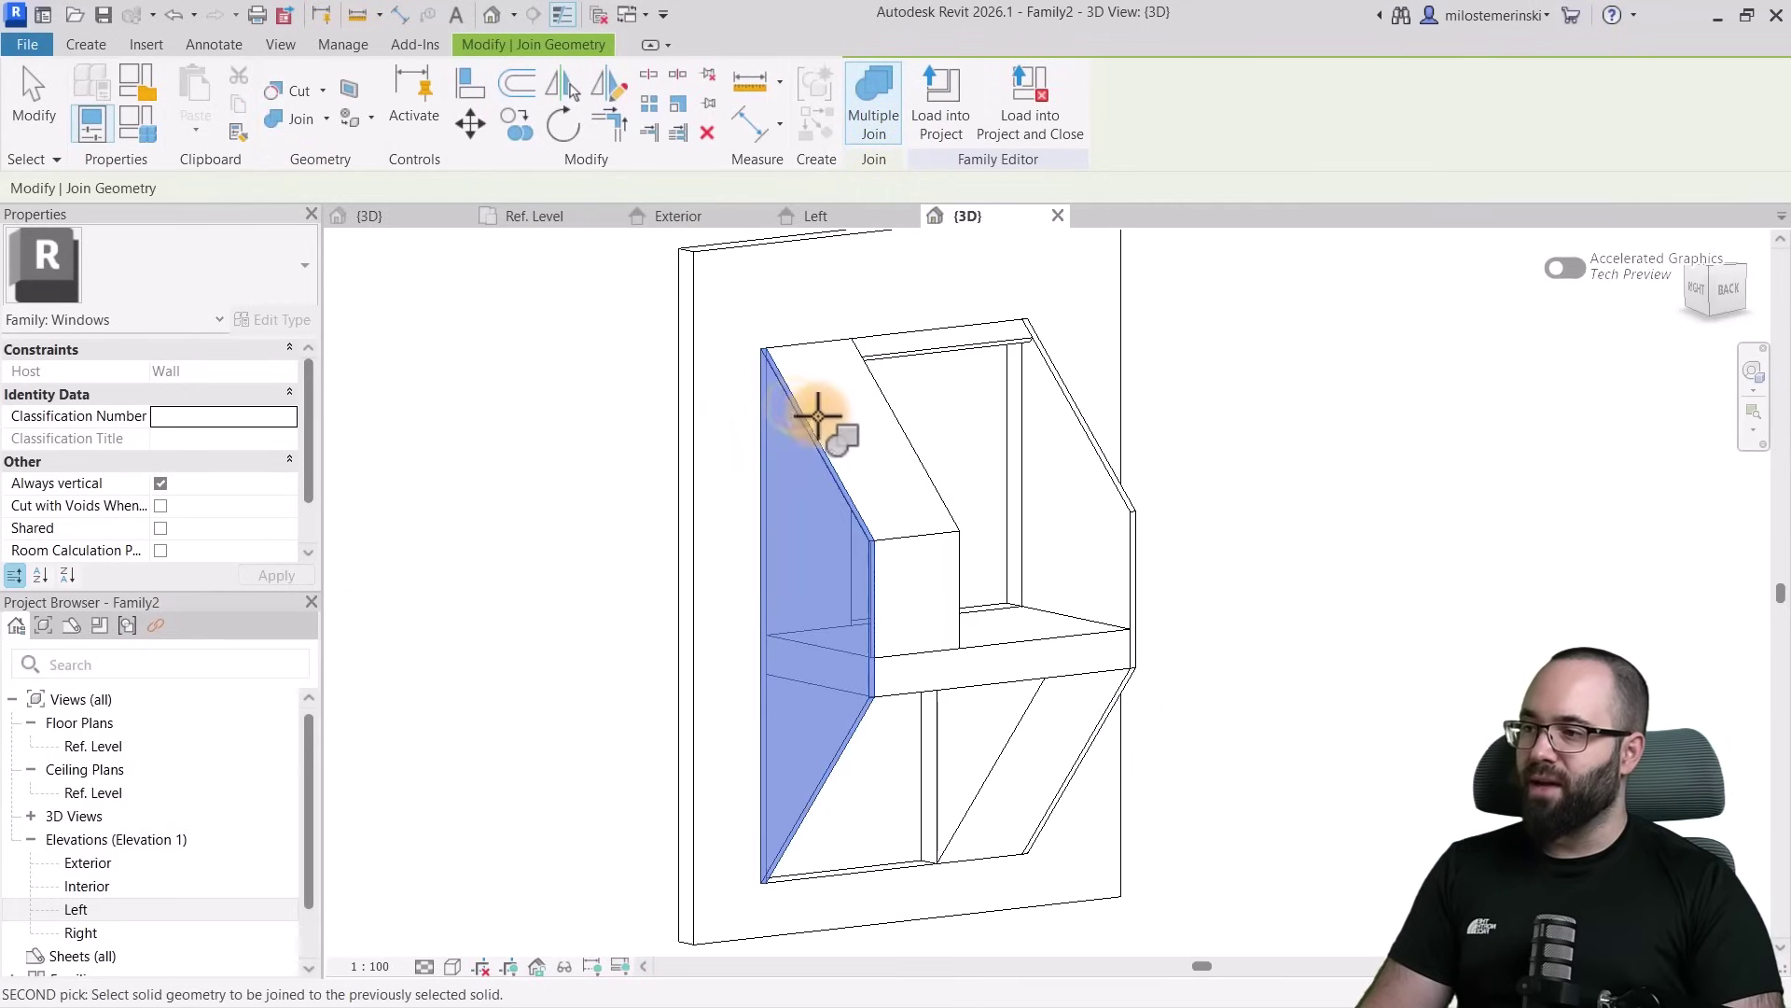
click(814, 413)
click(868, 347)
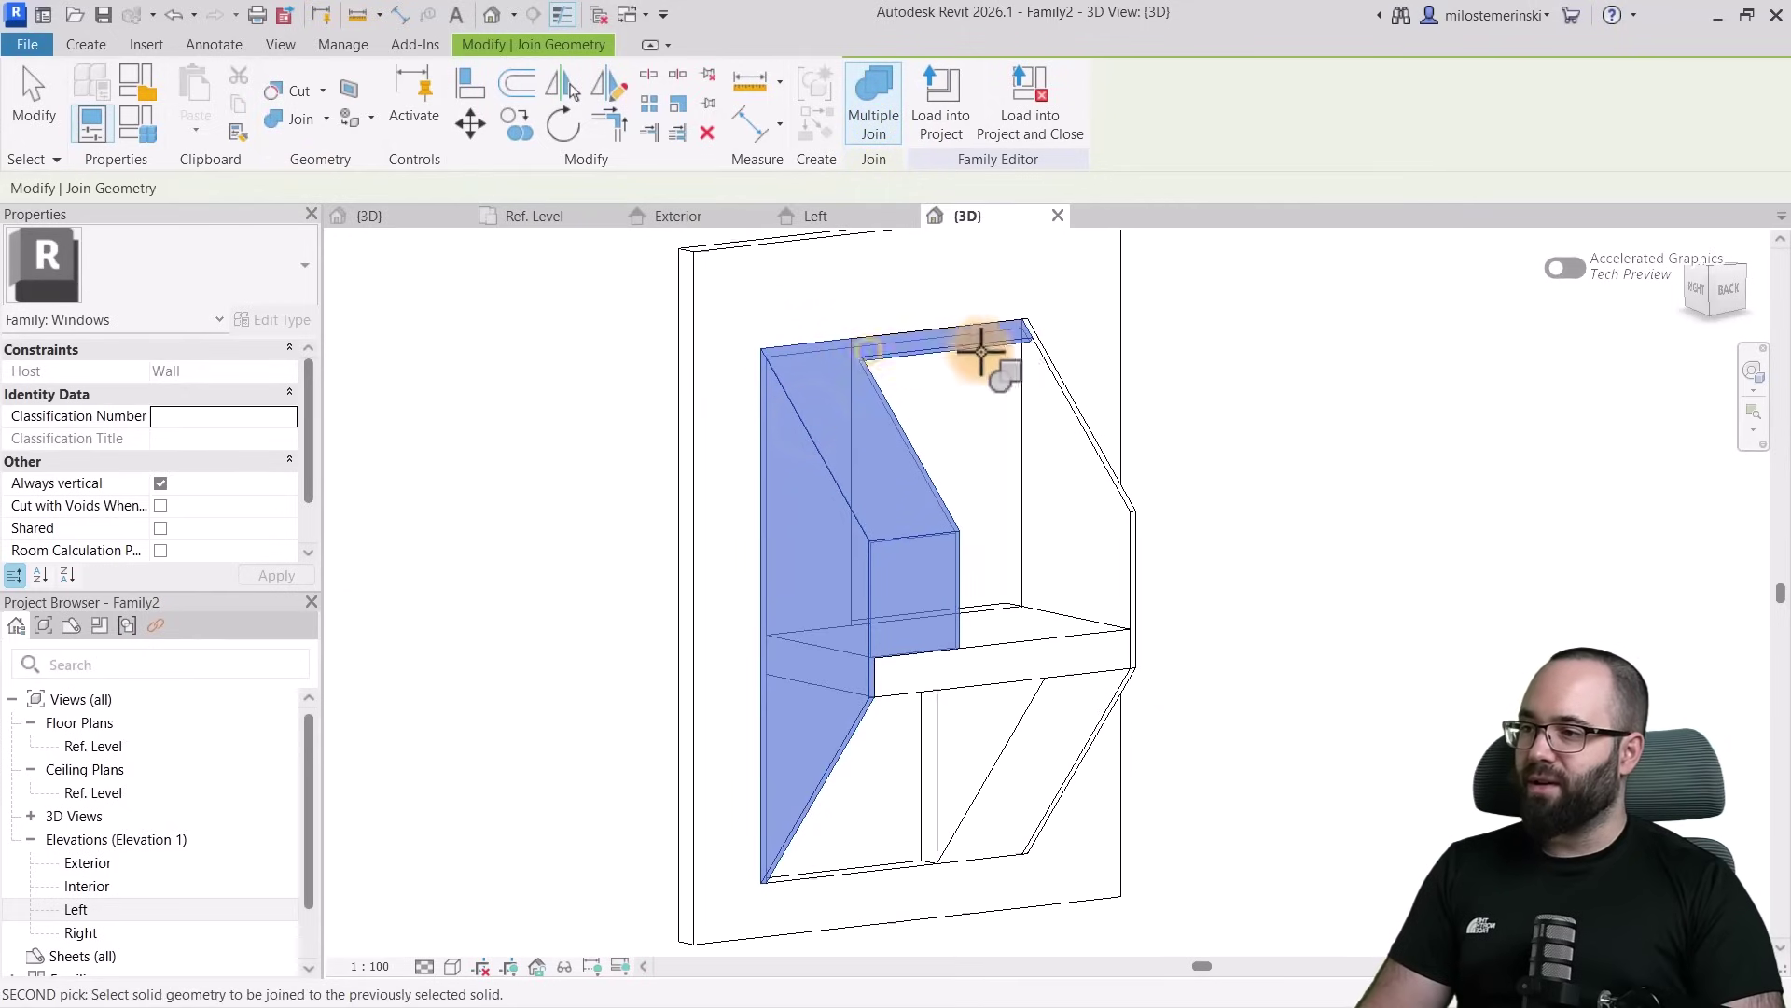
click(1042, 356)
click(982, 634)
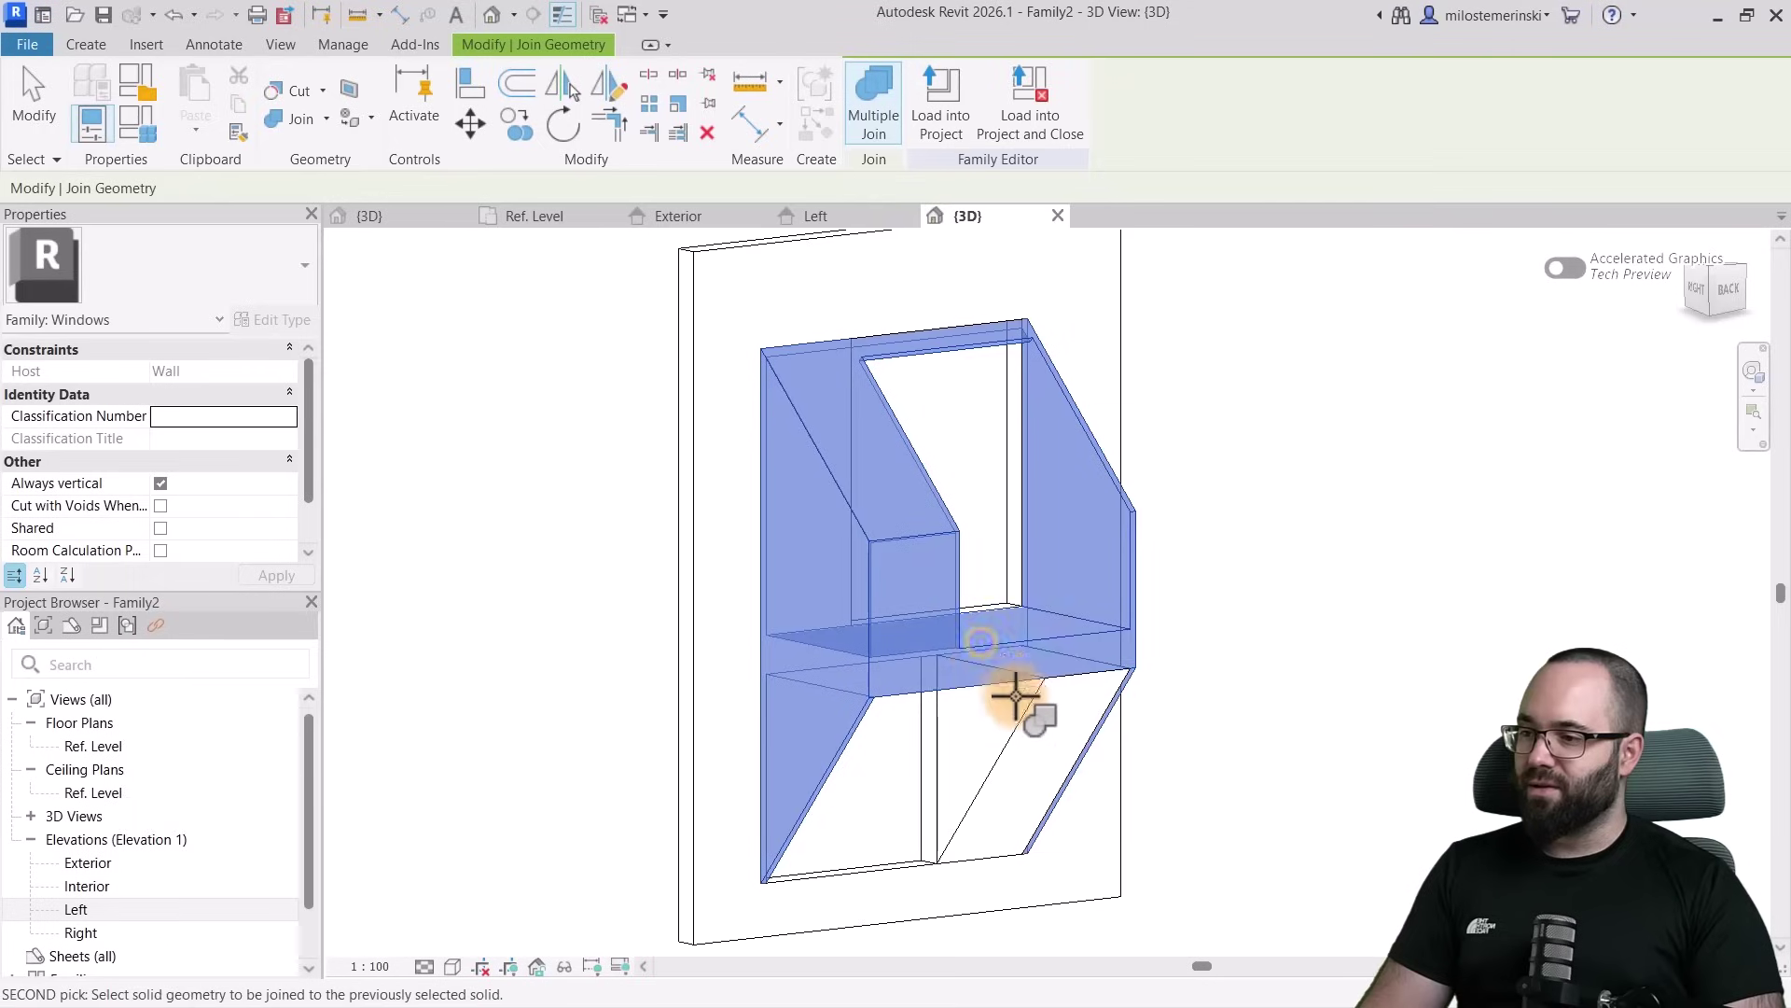
click(1022, 706)
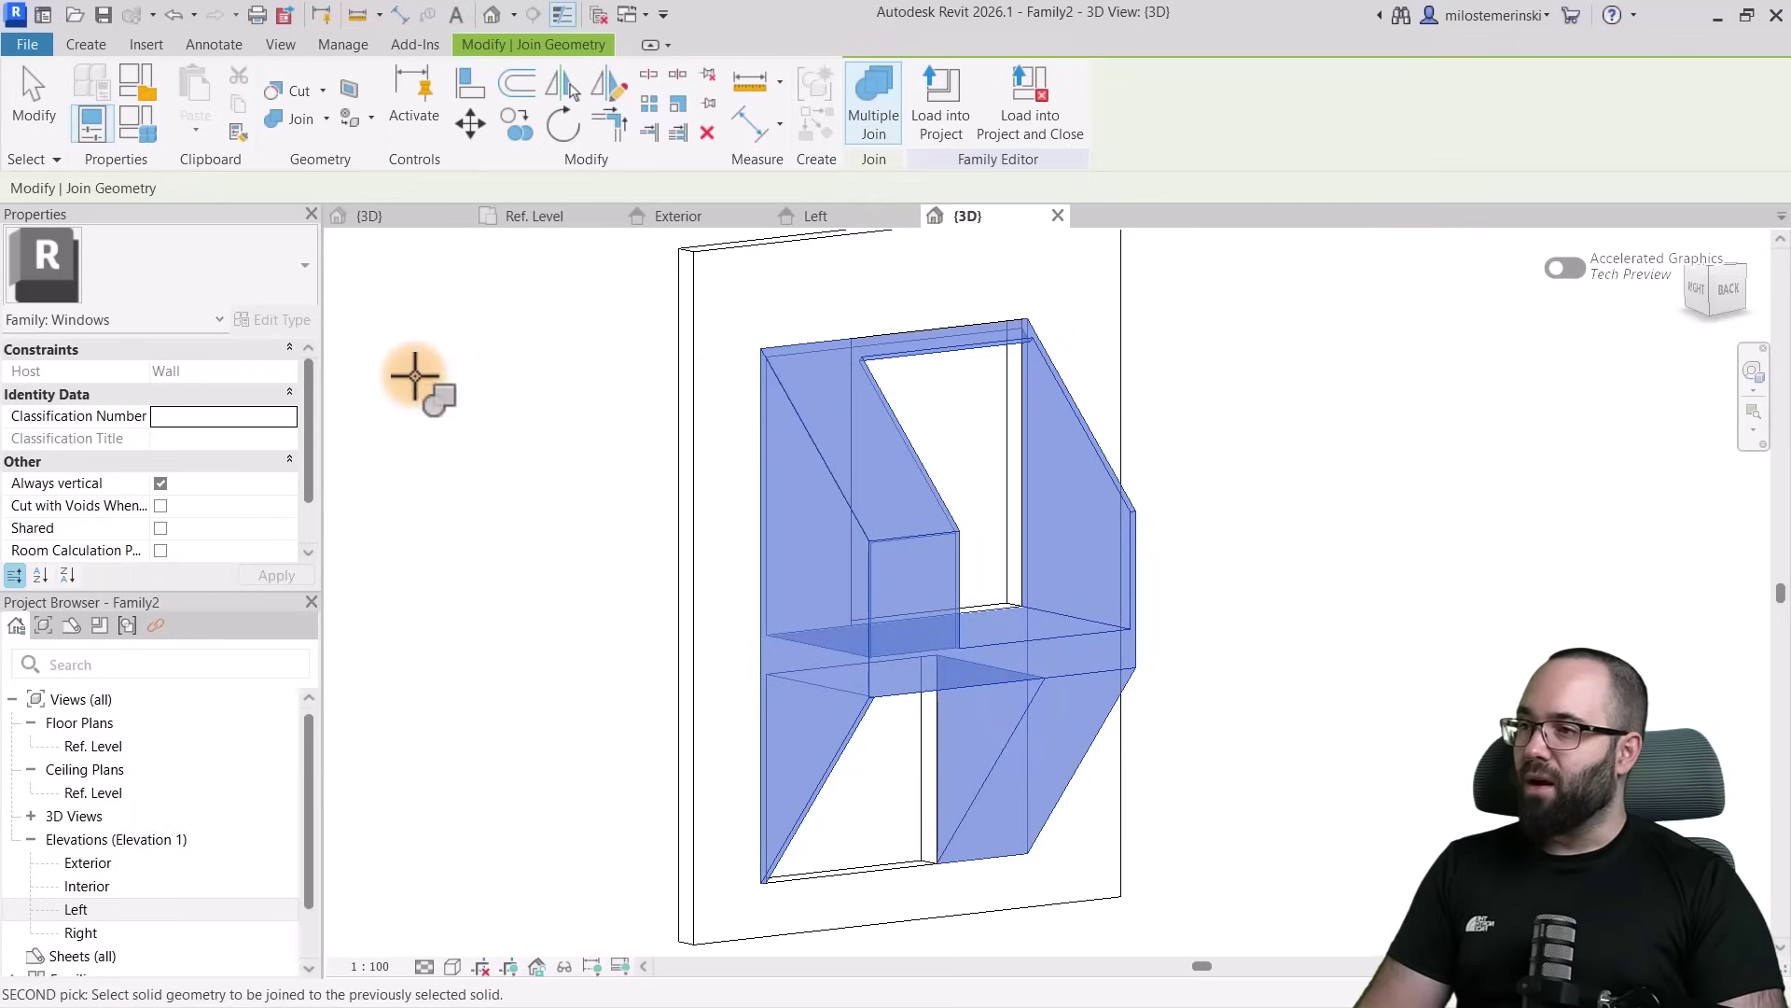
click(39, 116)
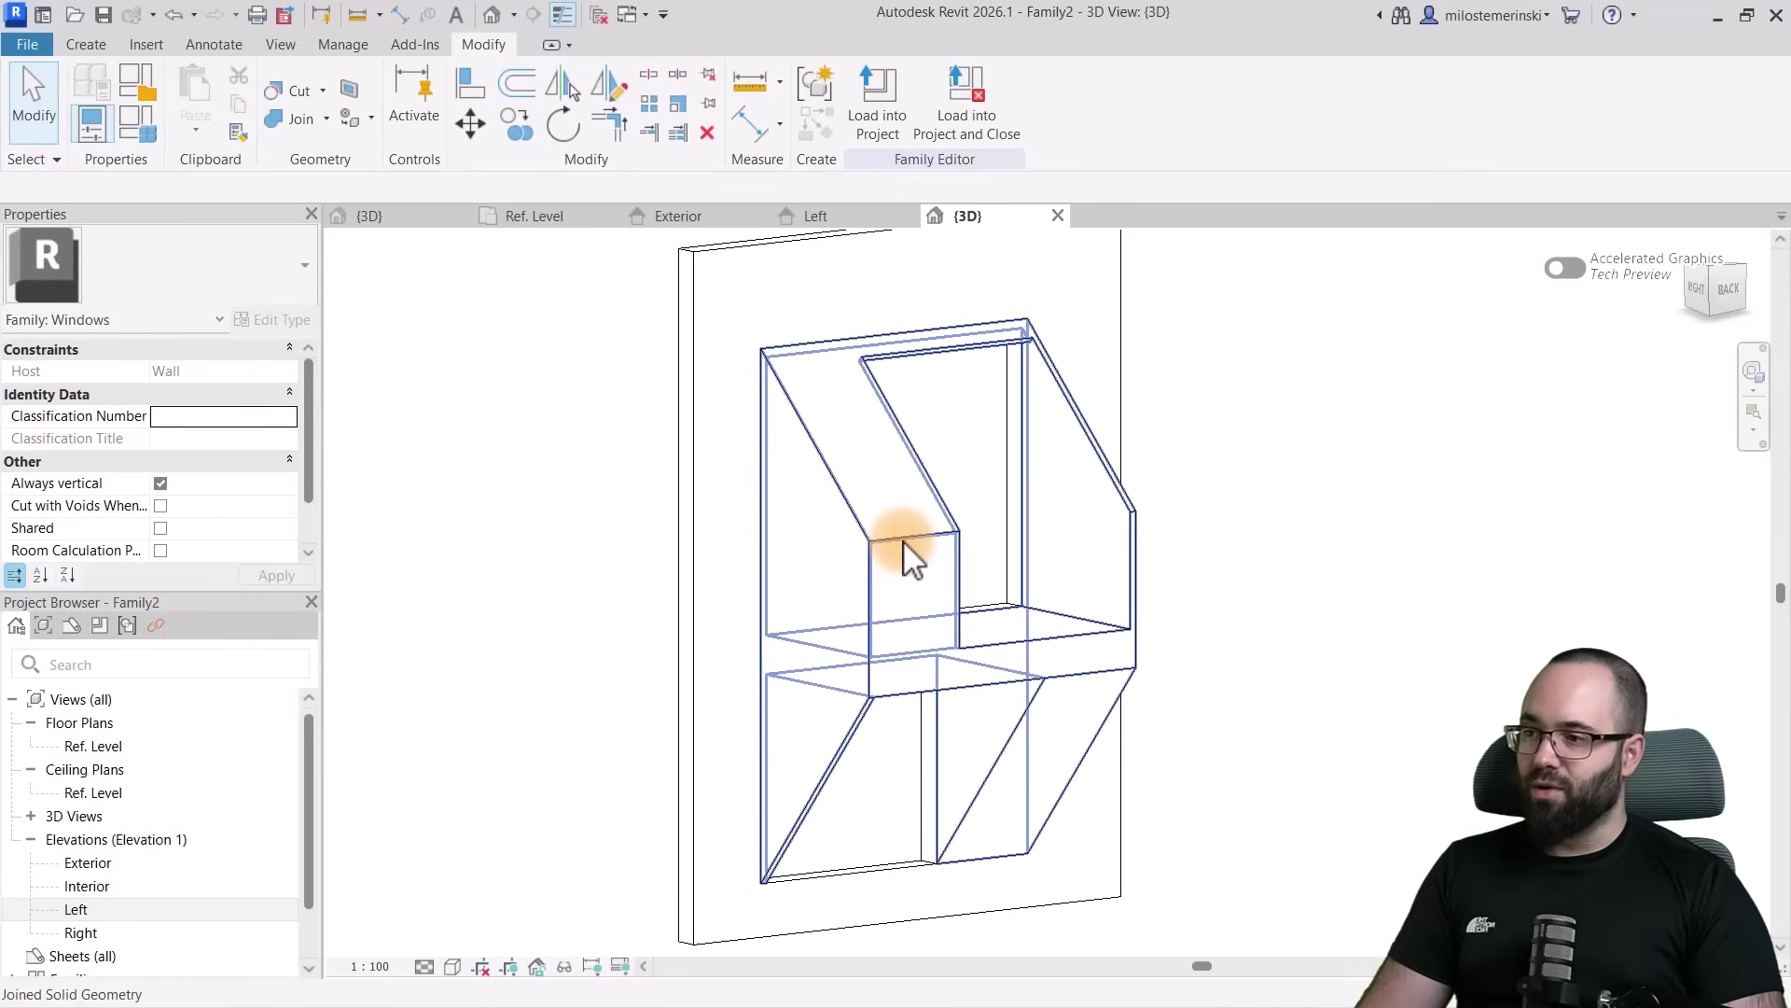
click(903, 541)
click(871, 353)
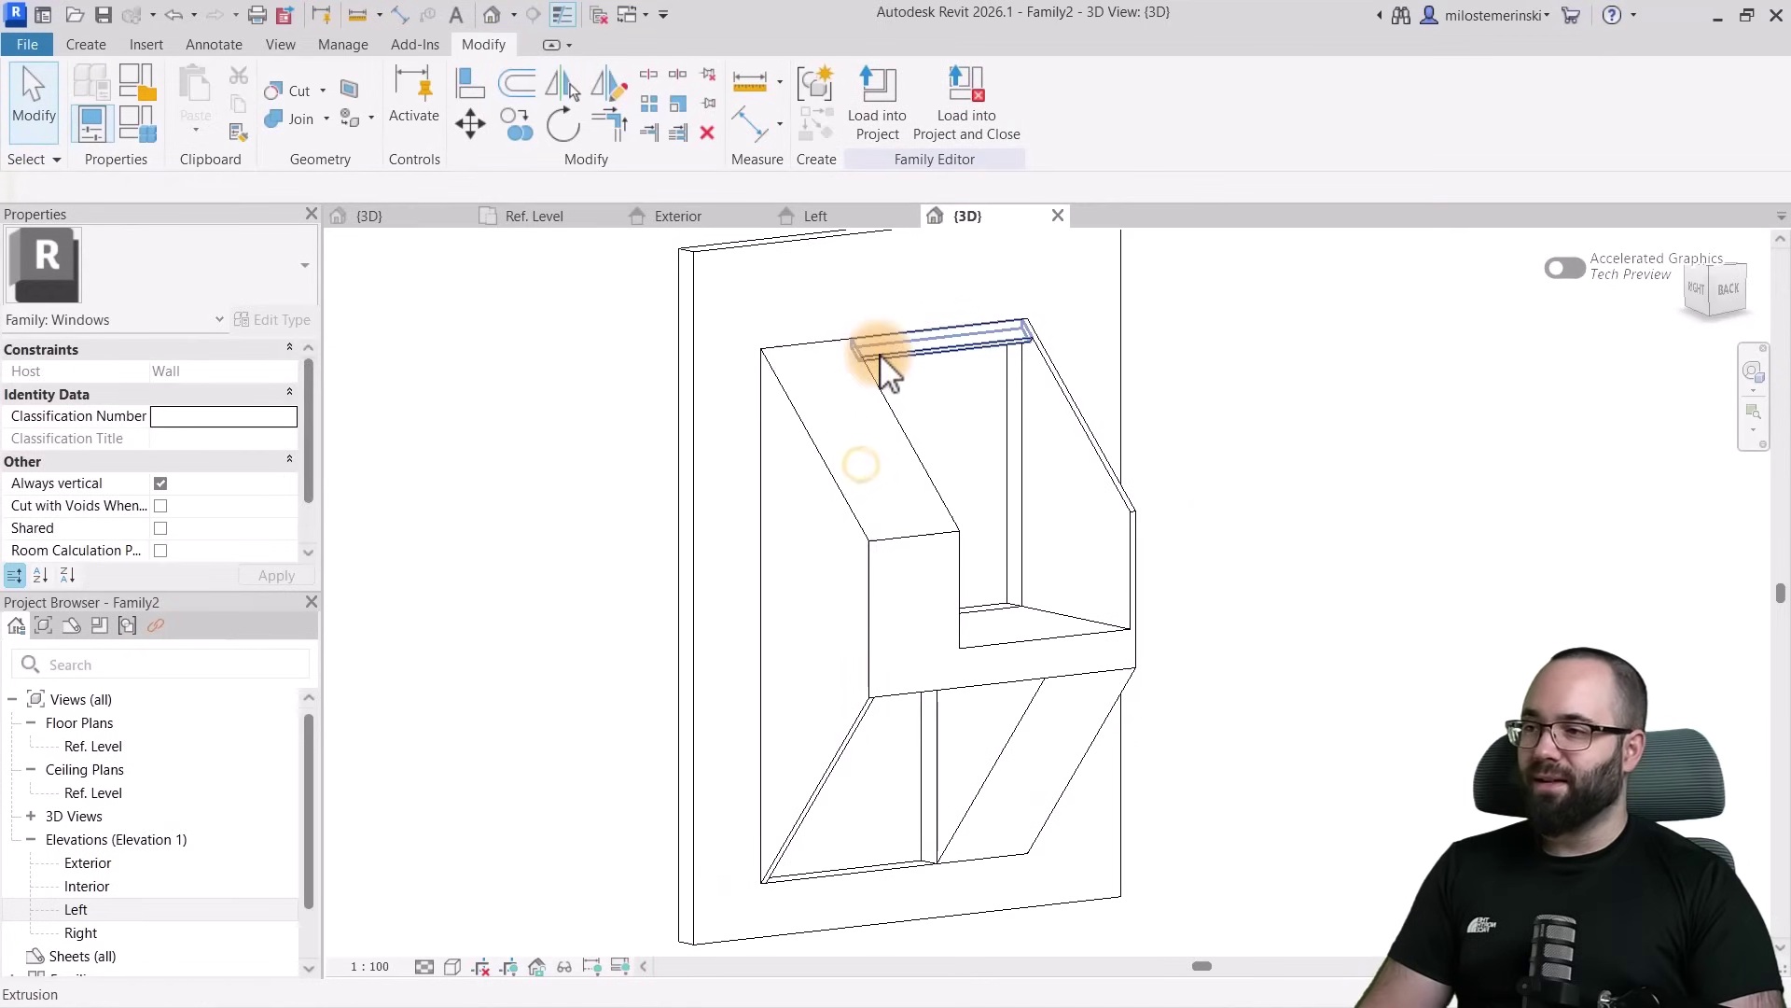
click(888, 392)
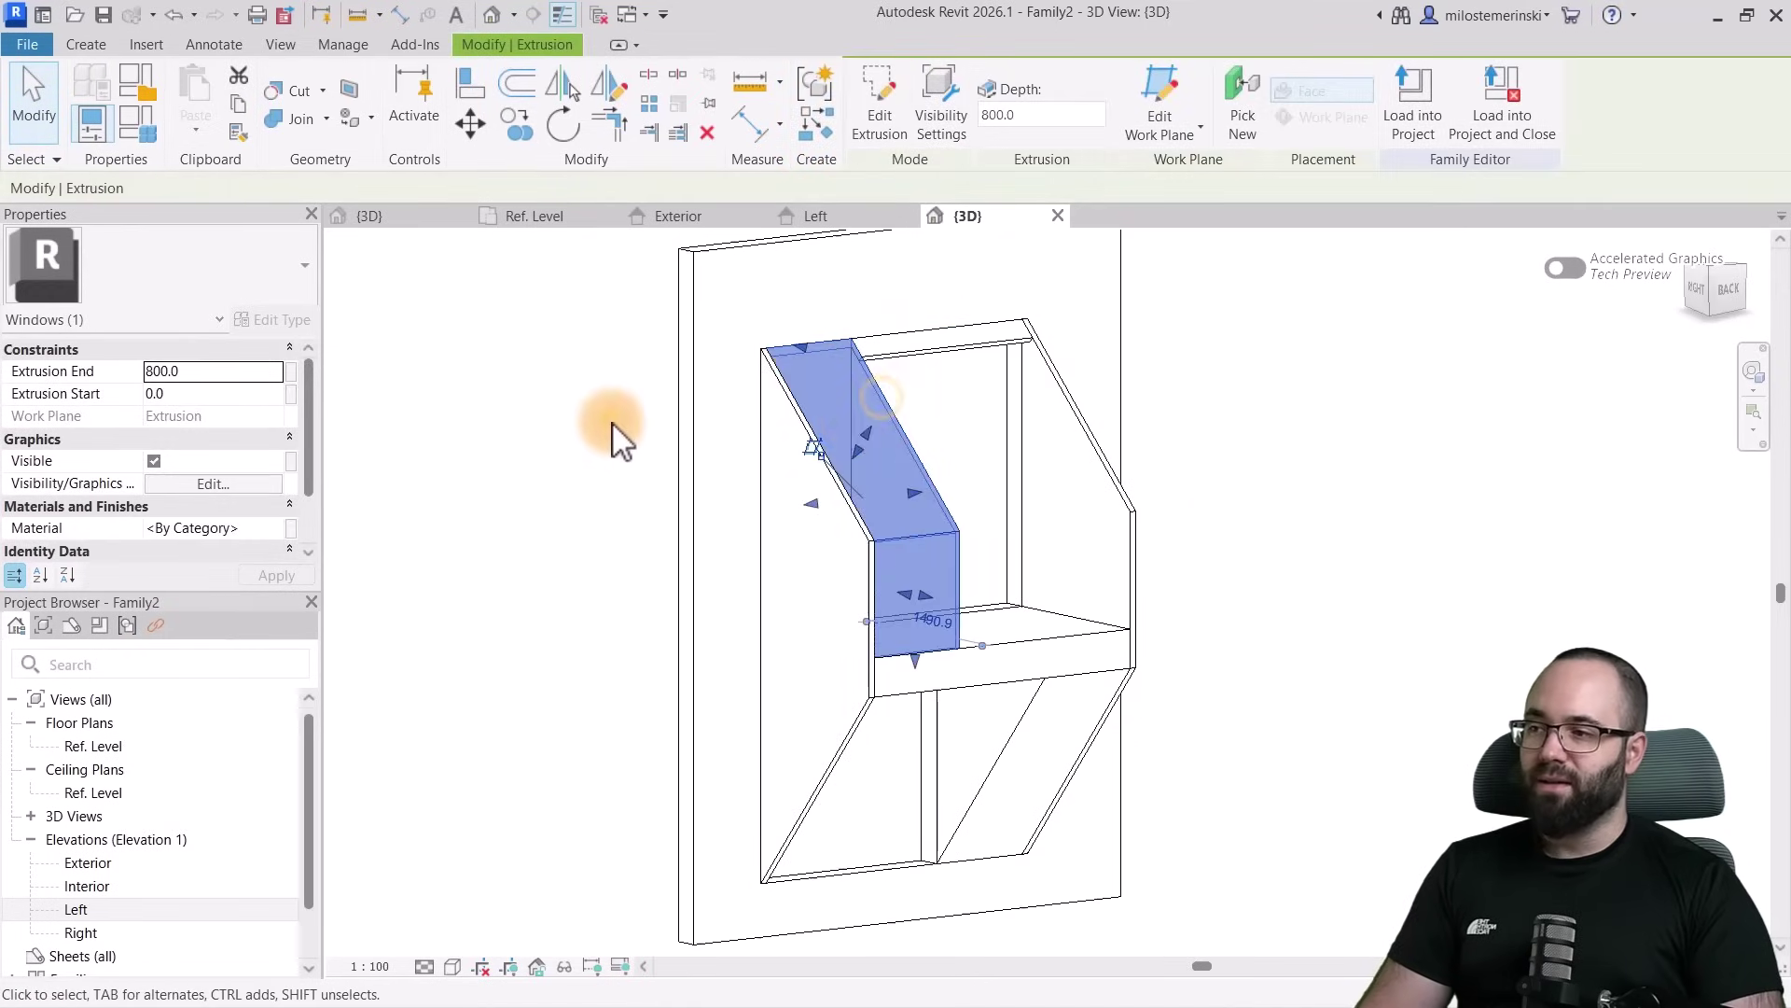
click(594, 425)
For the joined balcony solid, search the material library for wood and add Mahogany to the document's materials
click(893, 546)
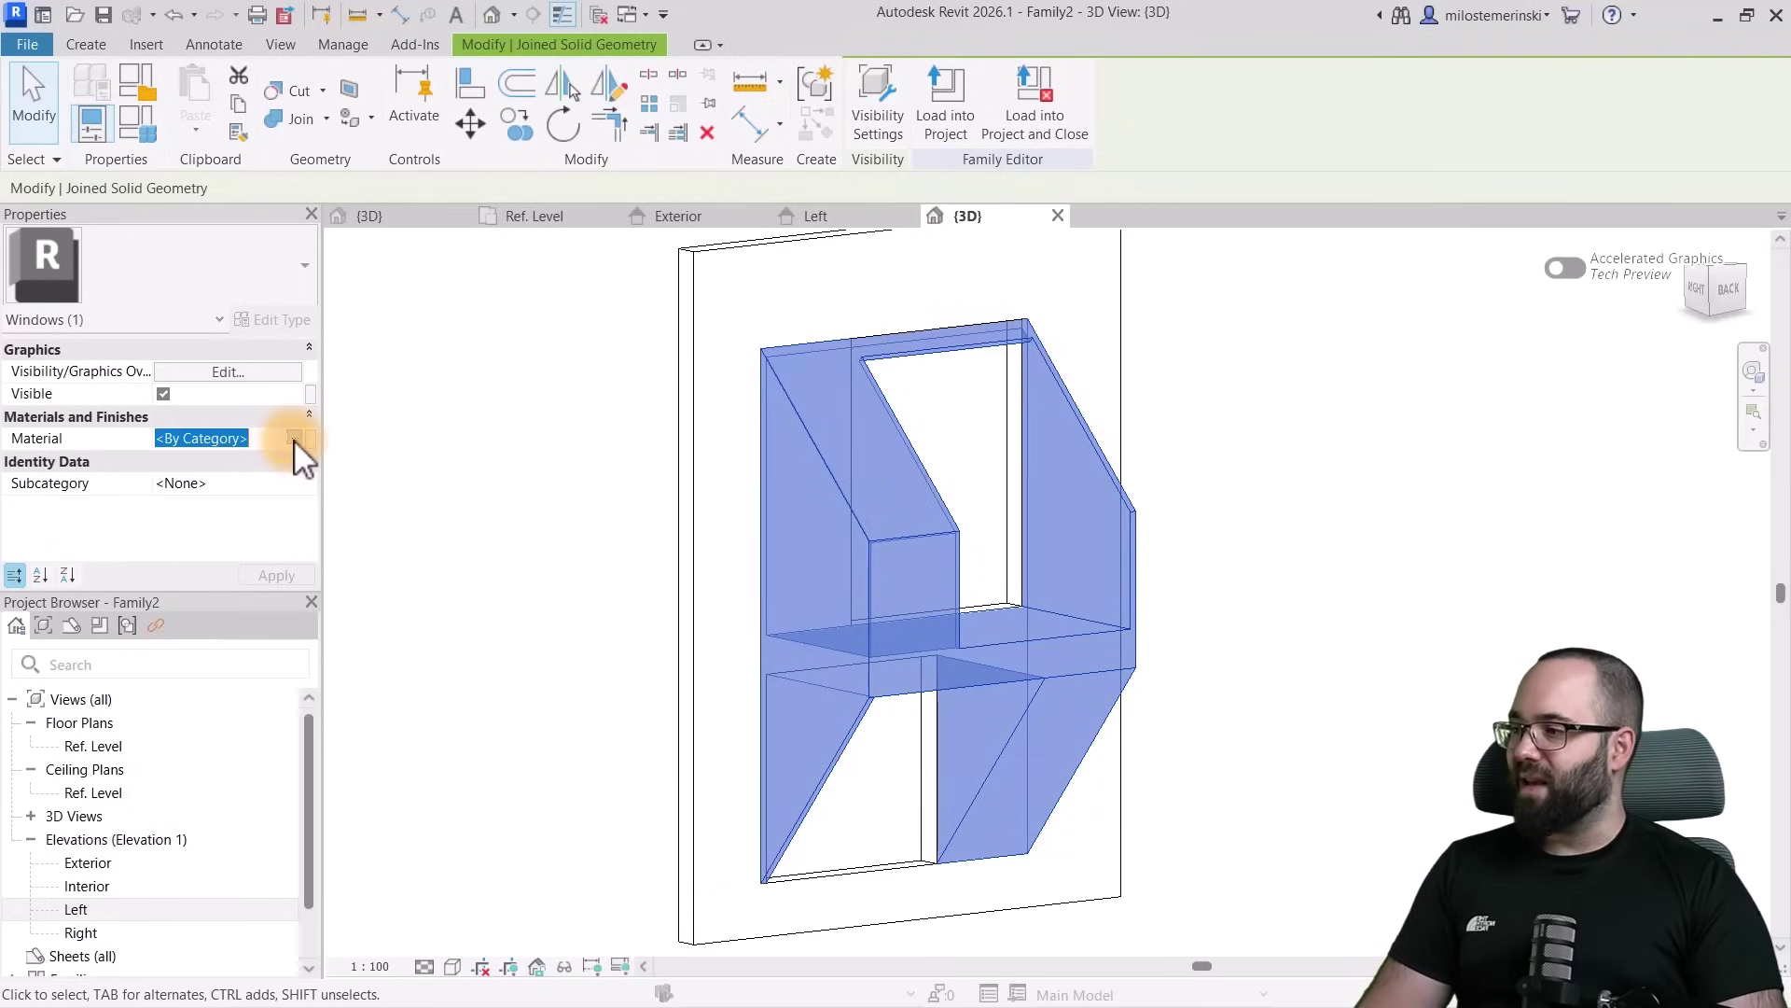
click(296, 438)
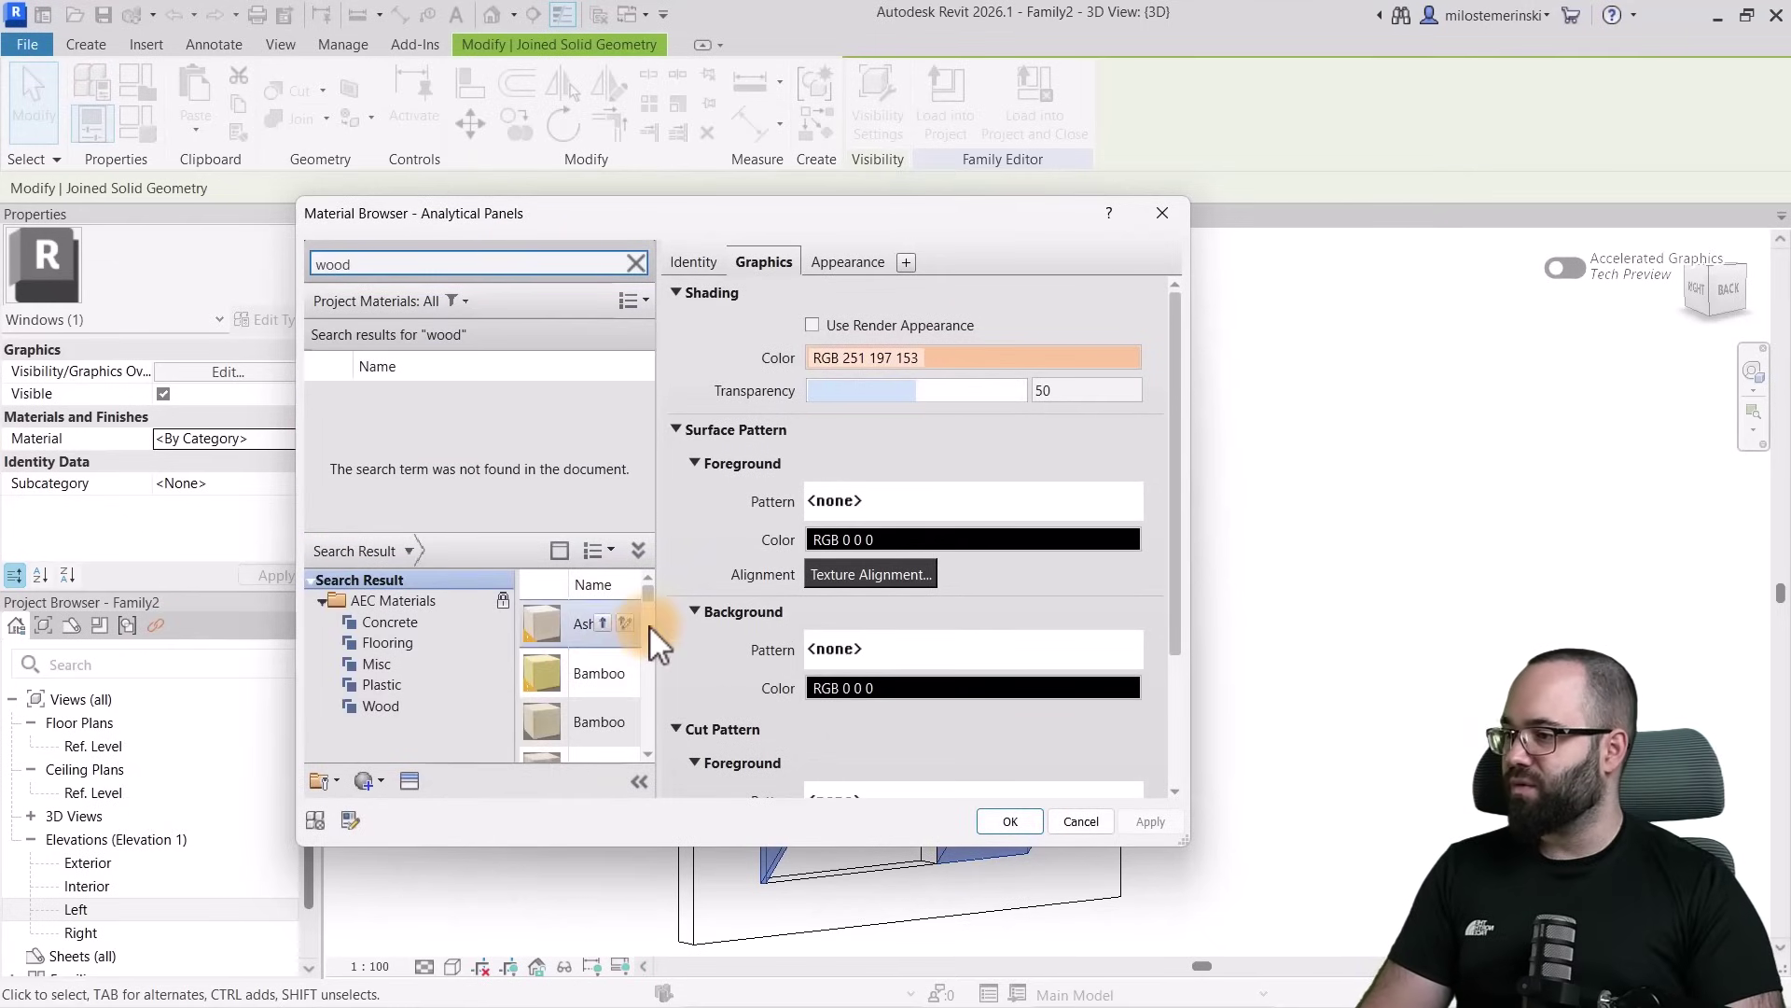
drag(654, 623, 705, 623)
scroll(612, 676, down, 3)
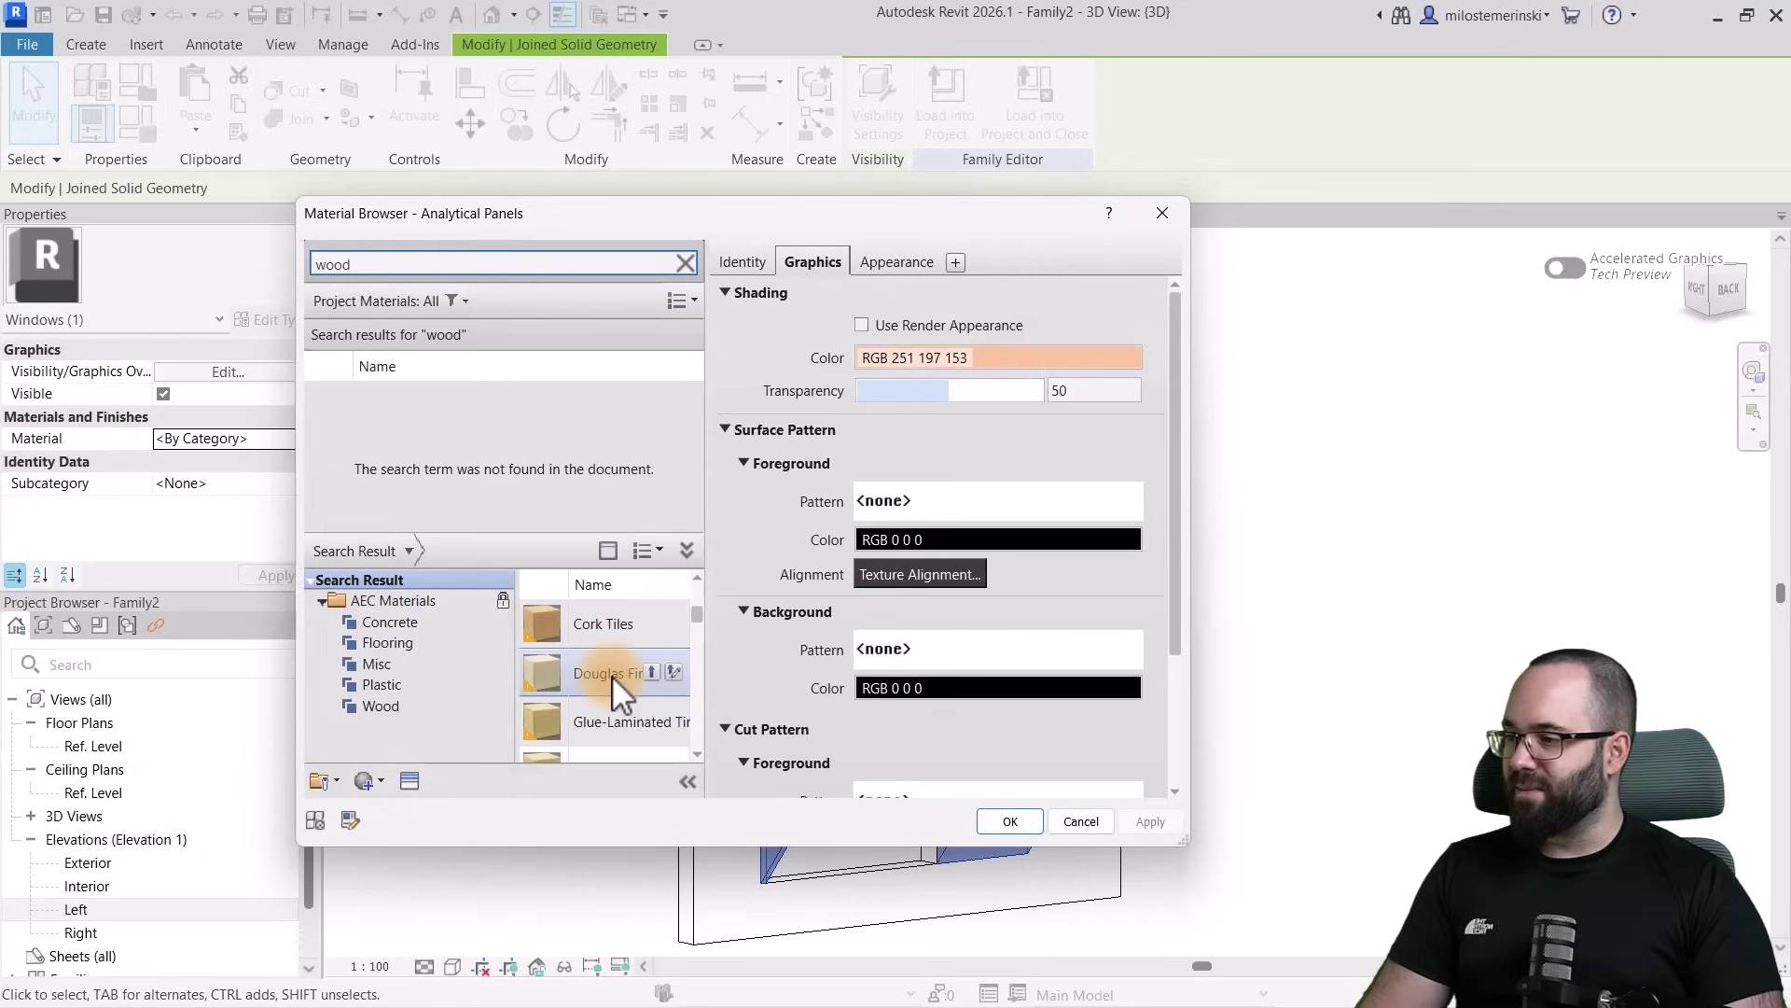
scroll(612, 676, down, 3)
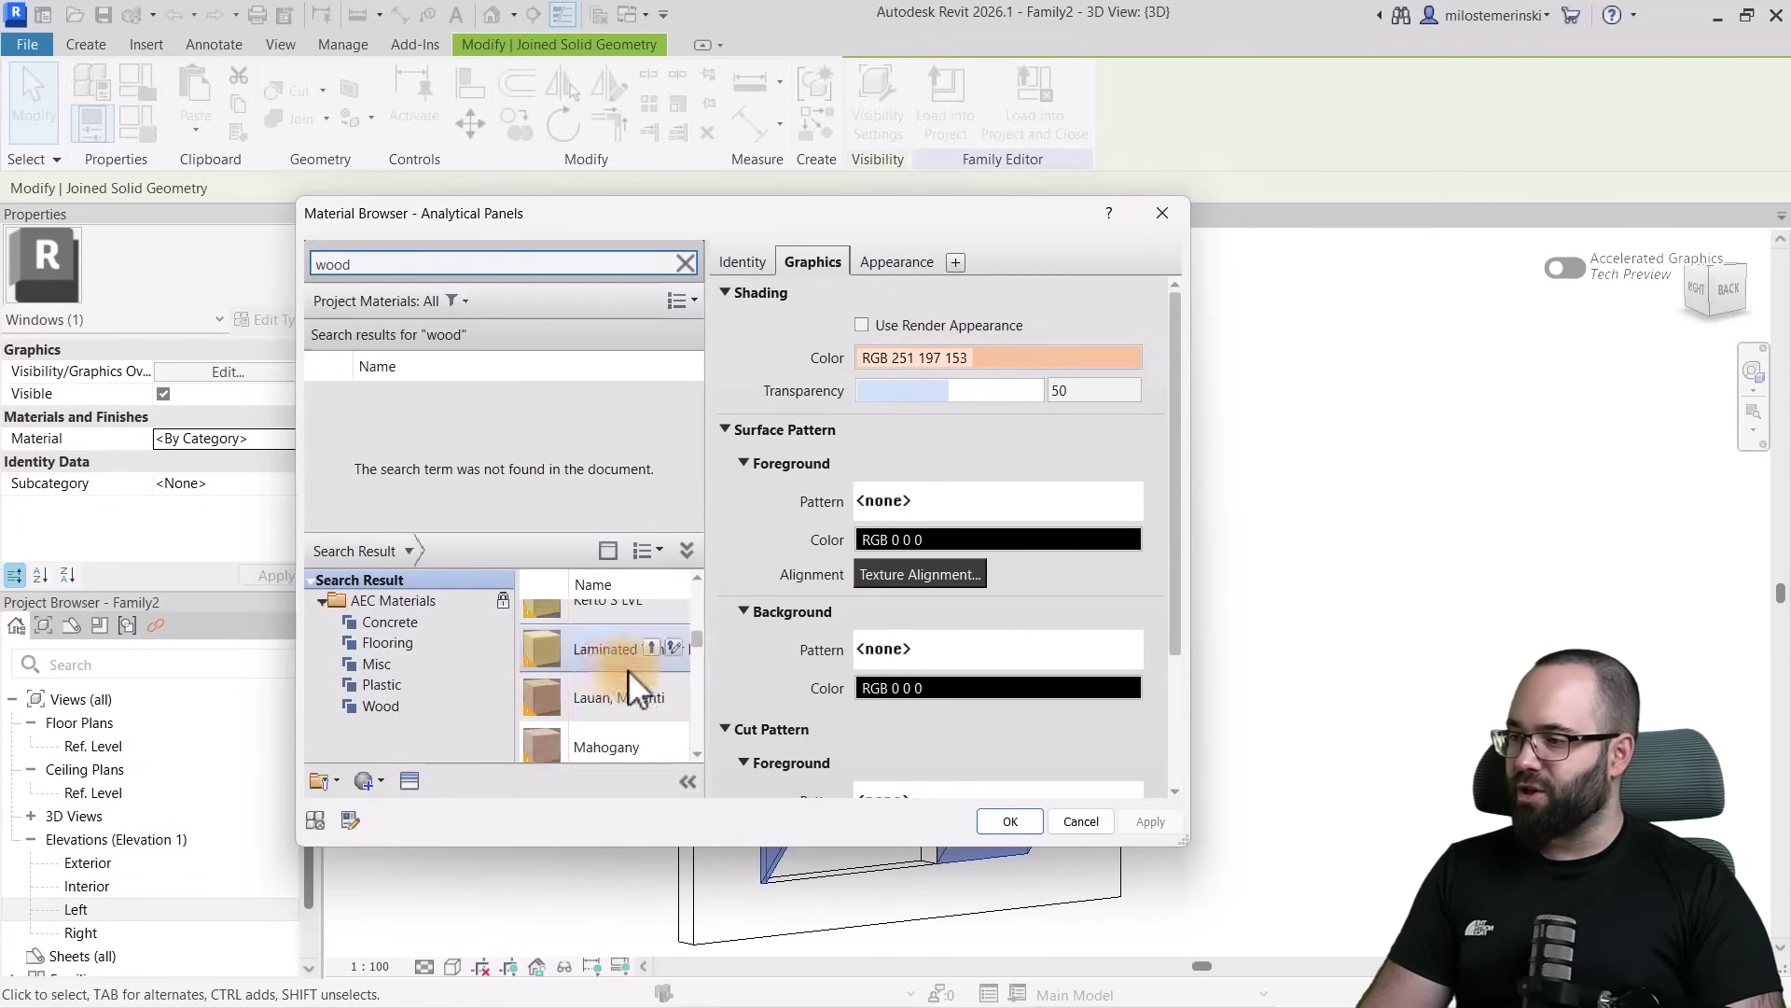
scroll(629, 669, down, 1)
click(650, 674)
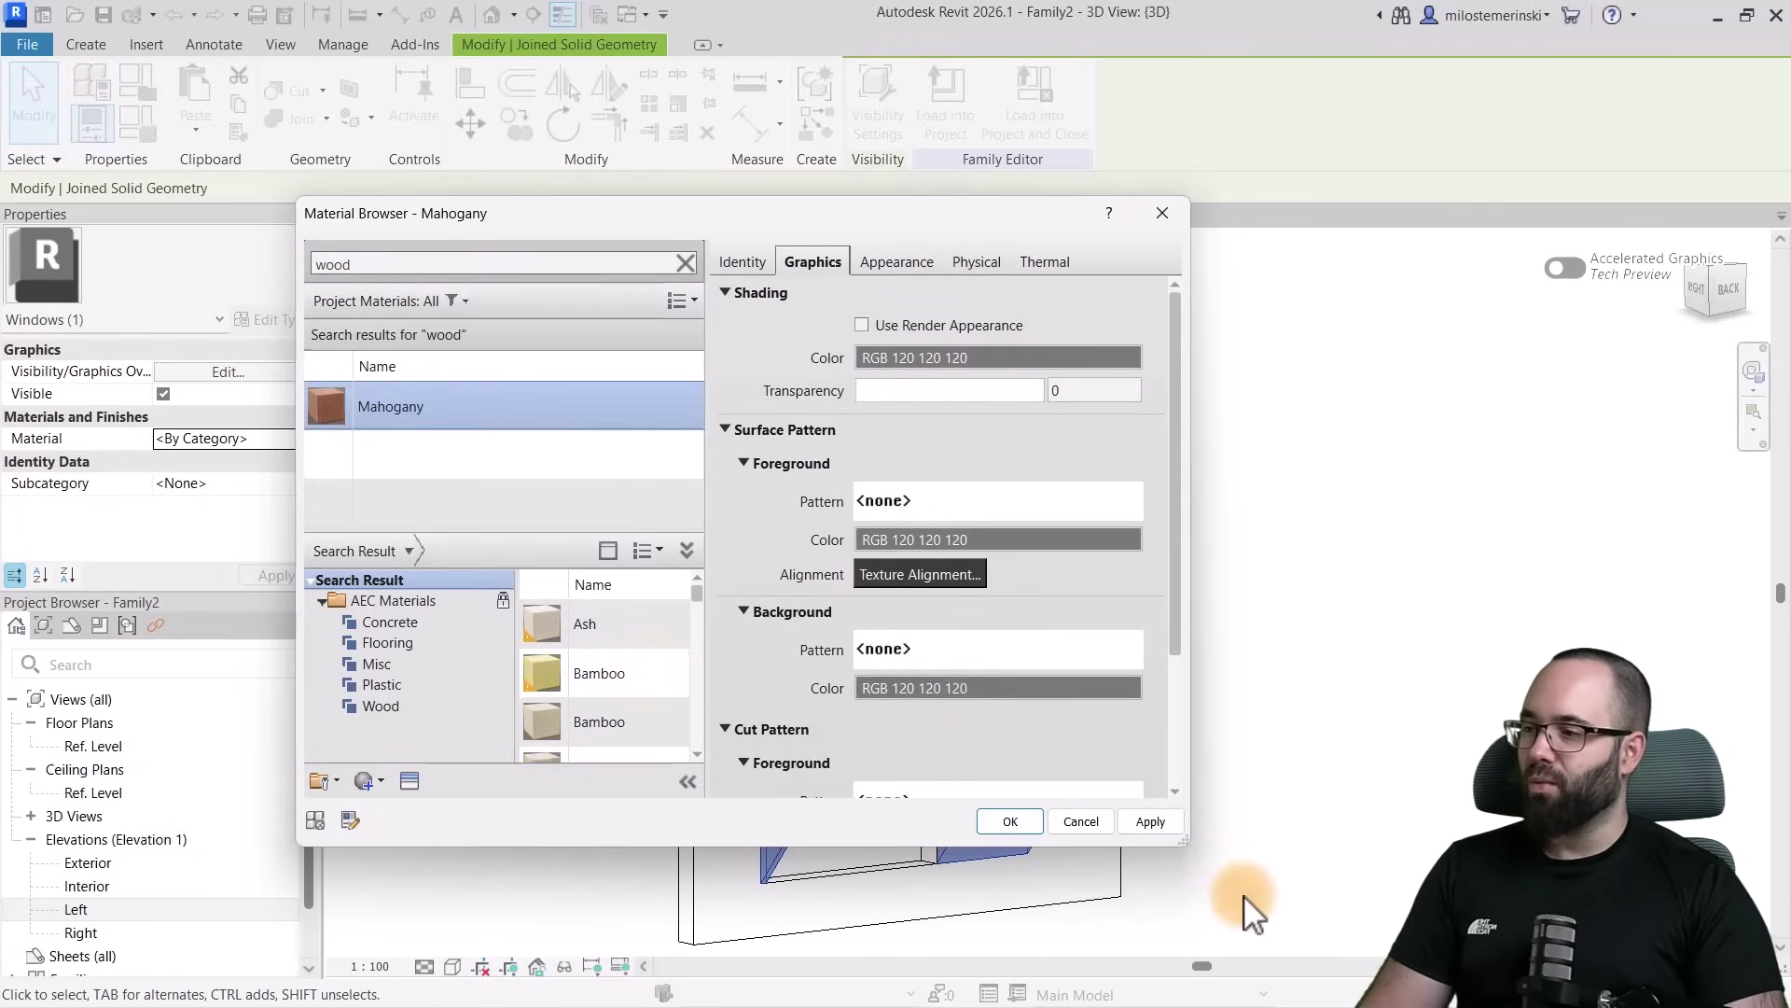
click(1010, 821)
click(1250, 707)
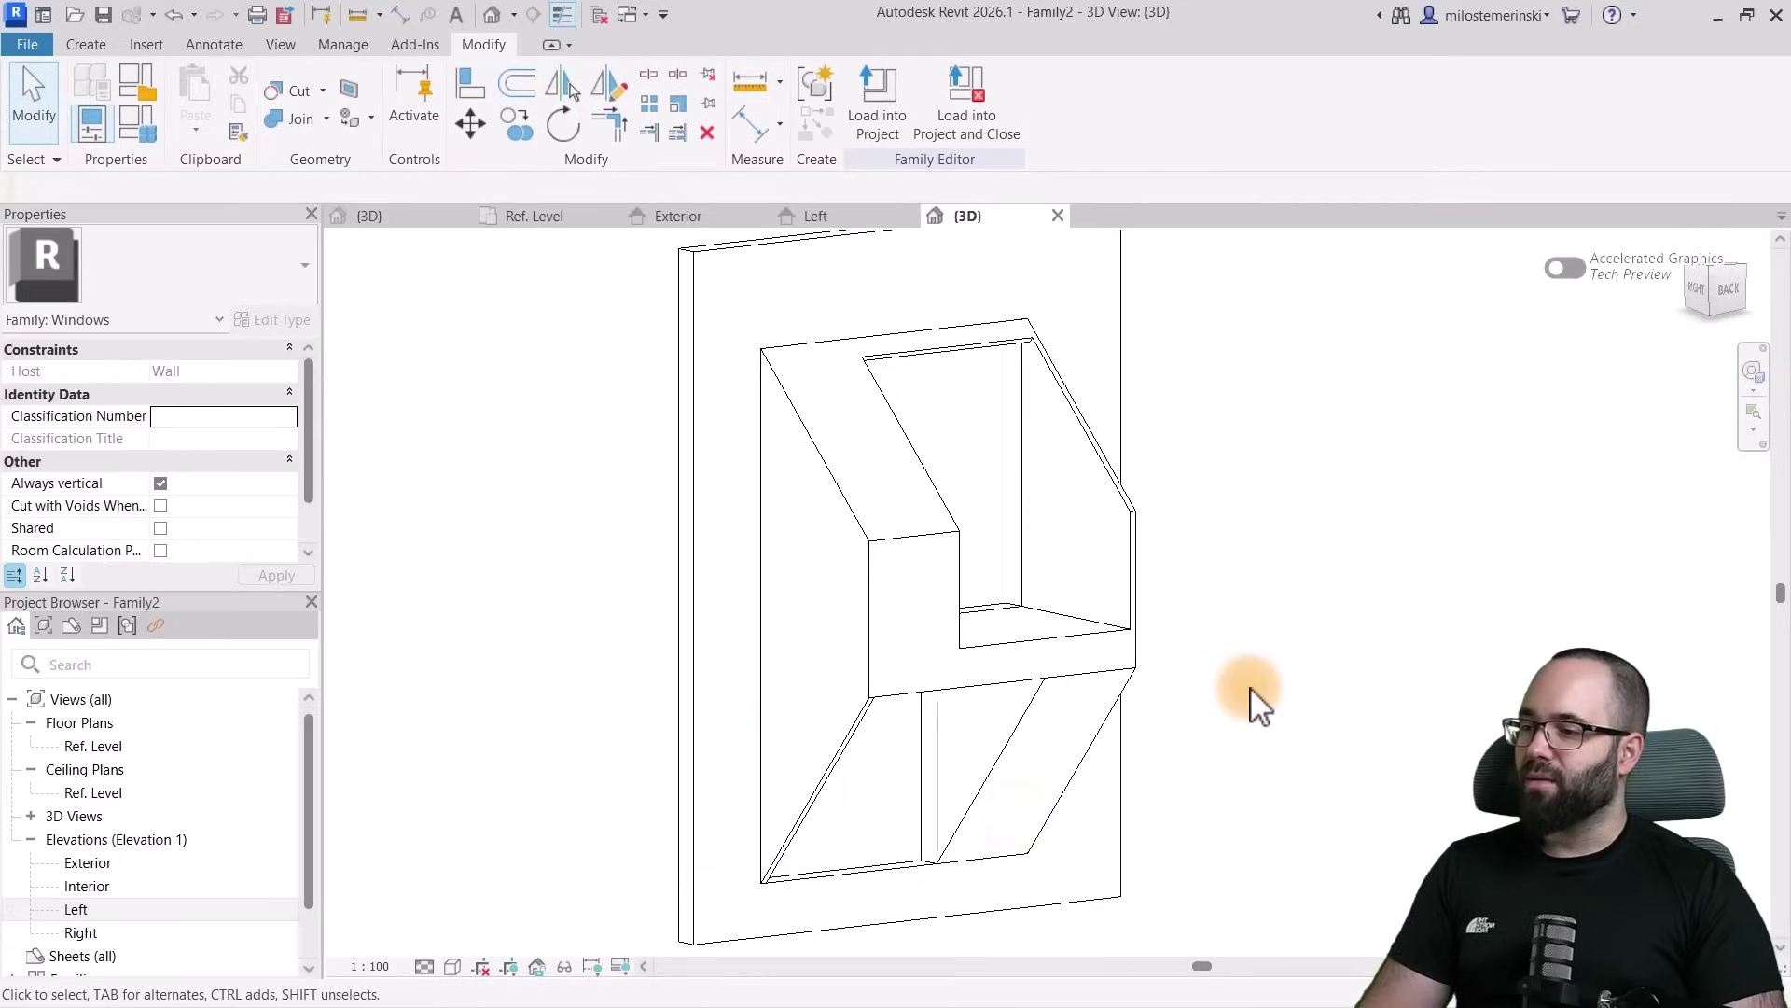
Show the 3D view in the Realistic visual style and assign the Mahogany material to the joined balcony solid
shift+middle_drag(1364, 657, 1278, 686)
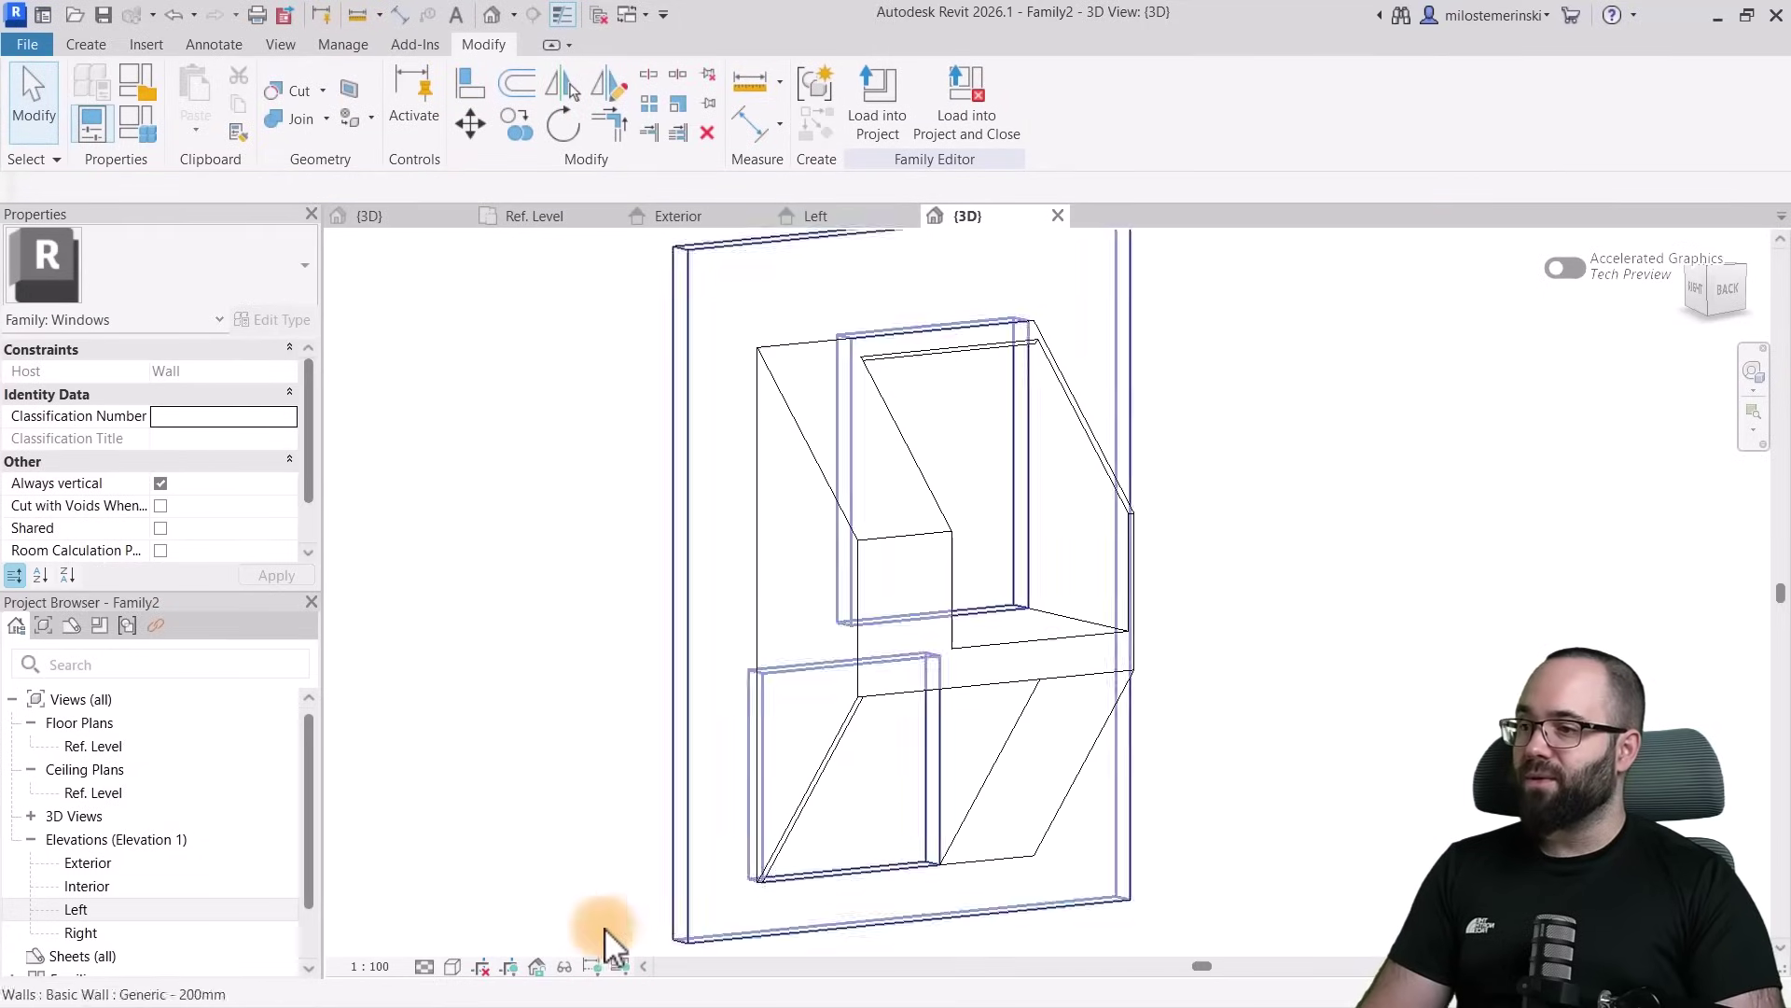
click(455, 966)
click(489, 944)
shift+middle_drag(1228, 748, 924, 658)
click(920, 567)
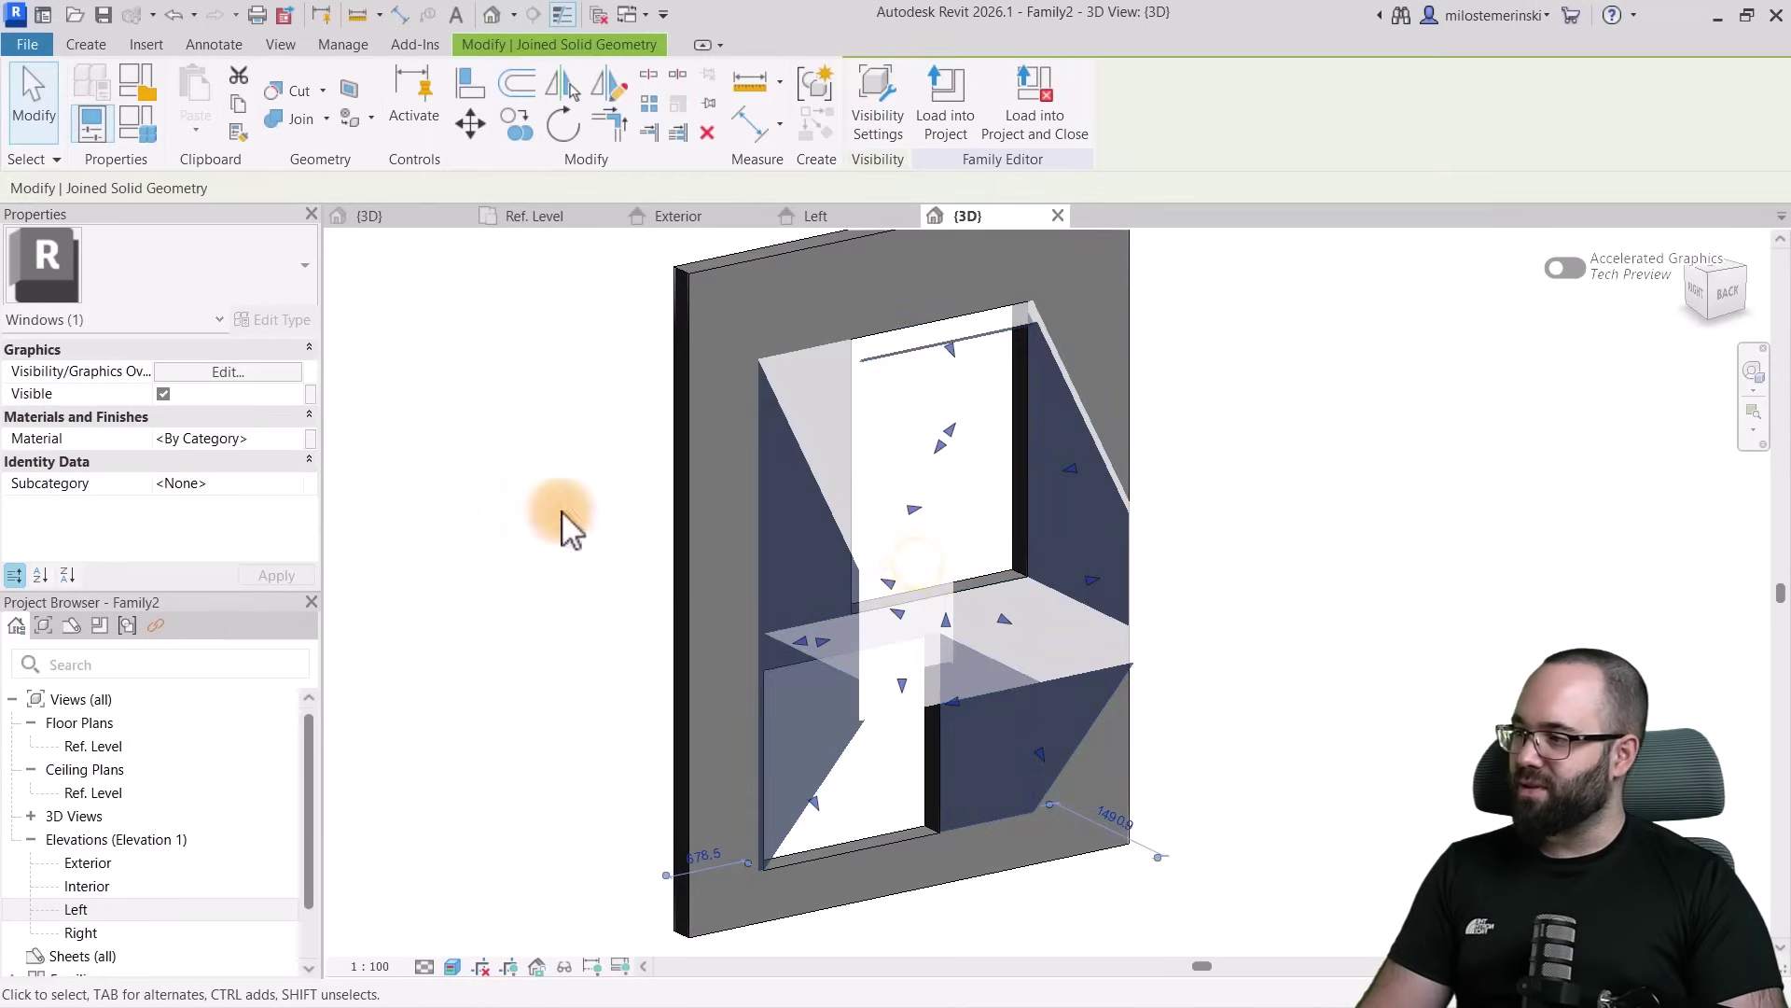
click(298, 440)
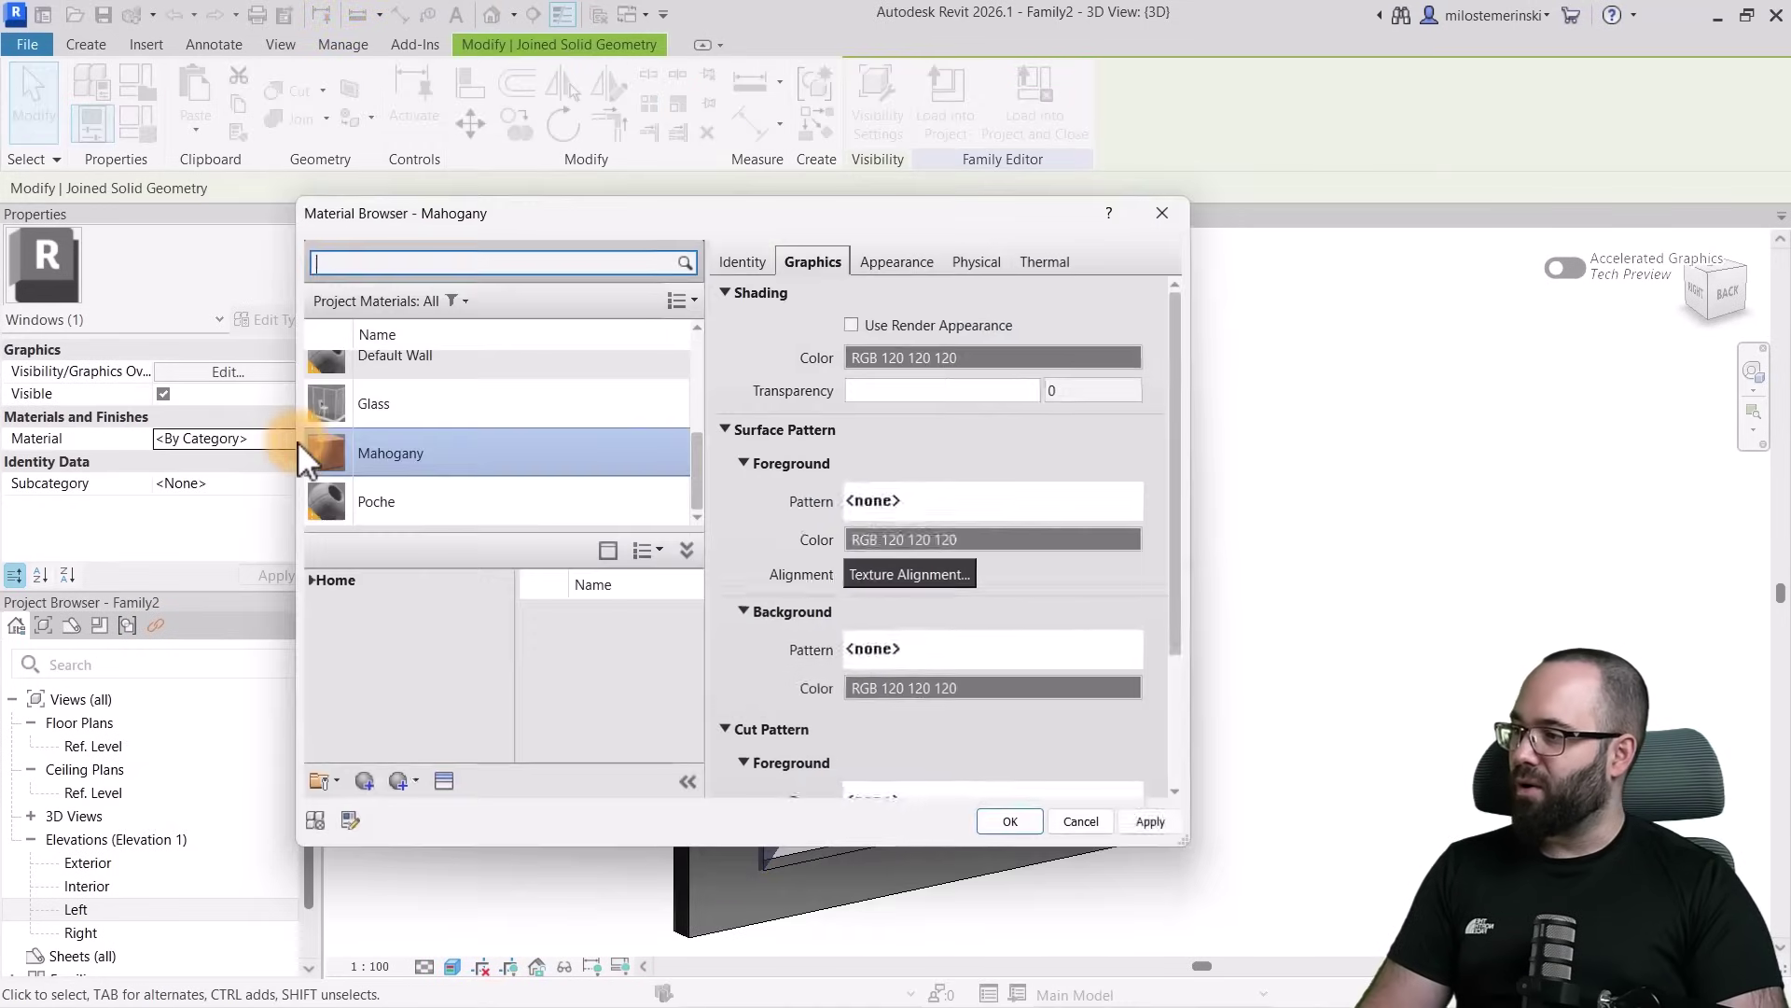
double_click(422, 455)
click(501, 505)
shift+middle_drag(1091, 670, 1195, 720)
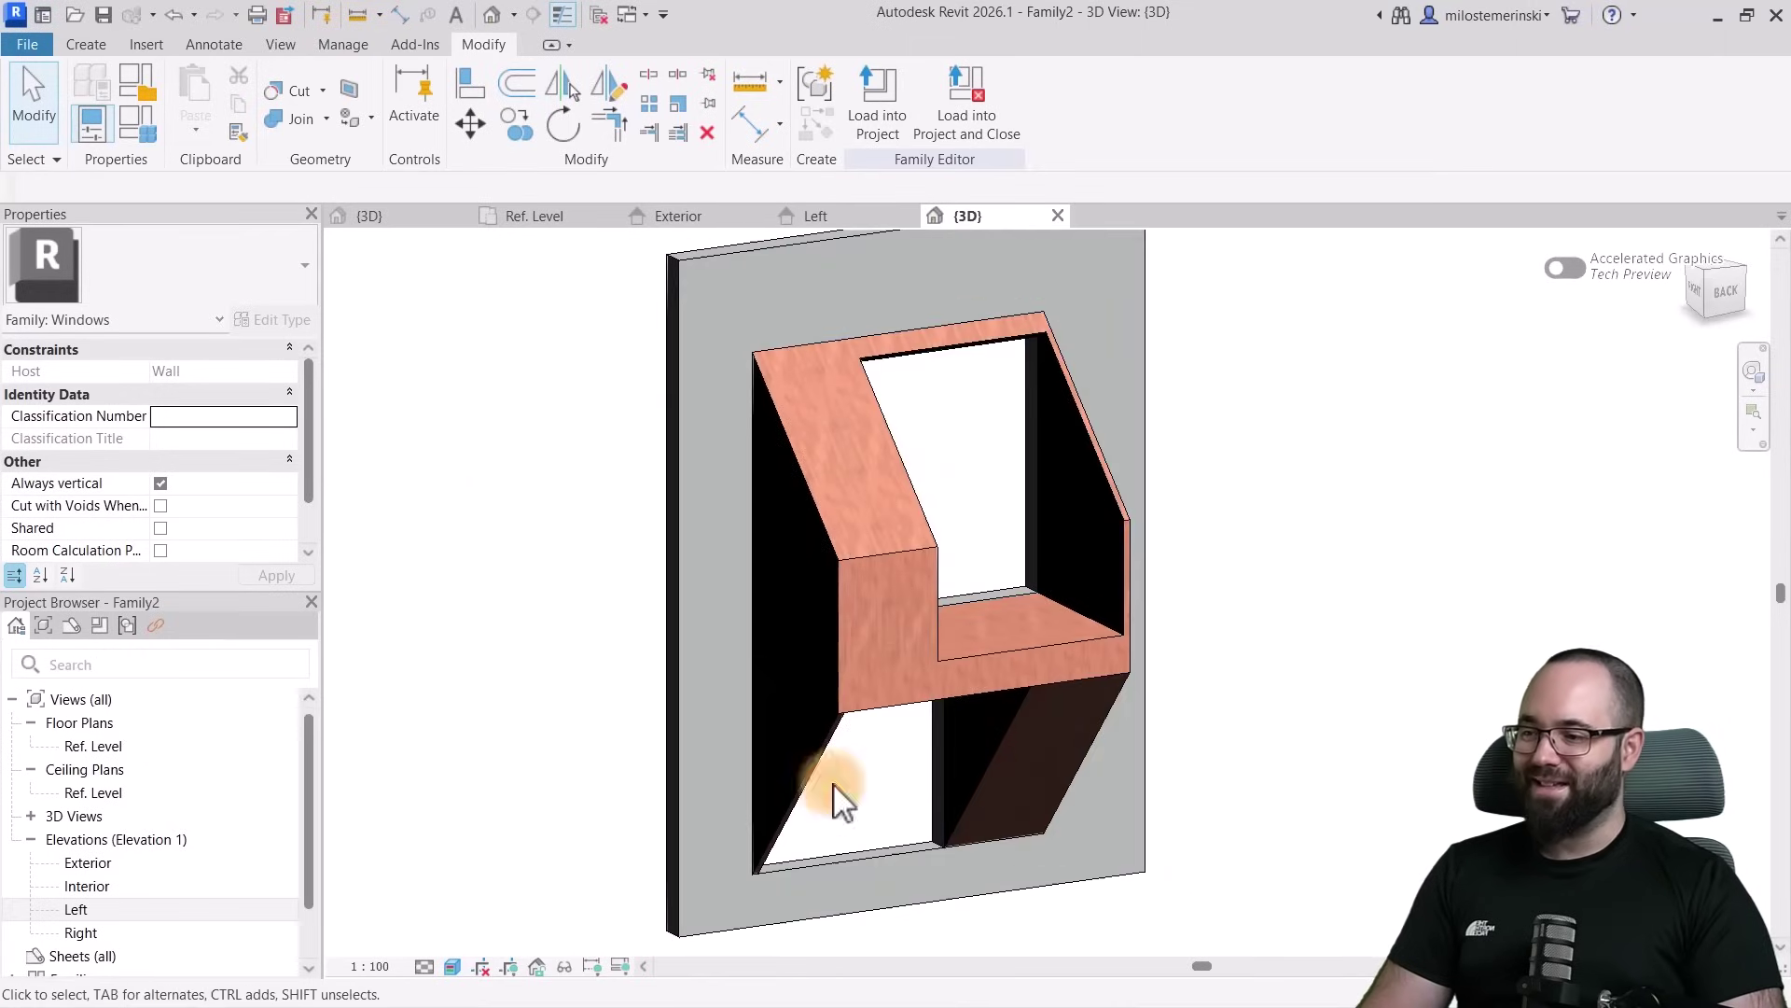
Return the 3D view to the Hidden Line visual style
click(461, 955)
click(480, 851)
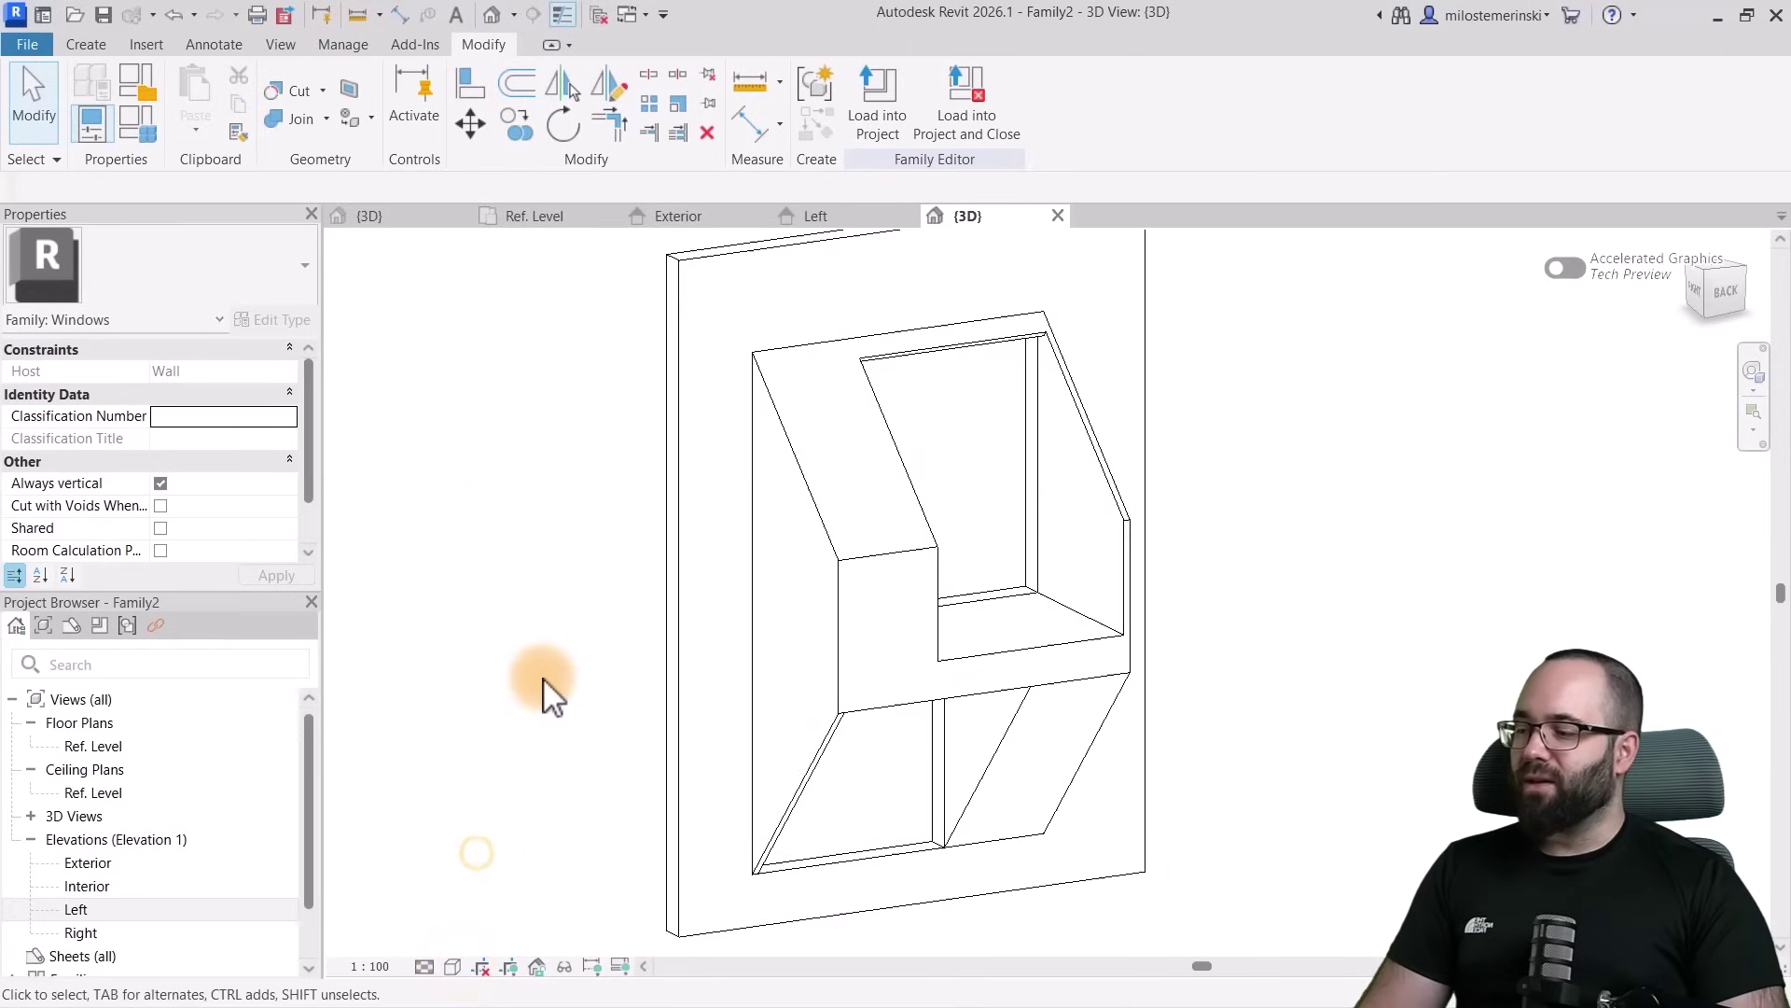
shift+middle_drag(544, 691, 456, 700)
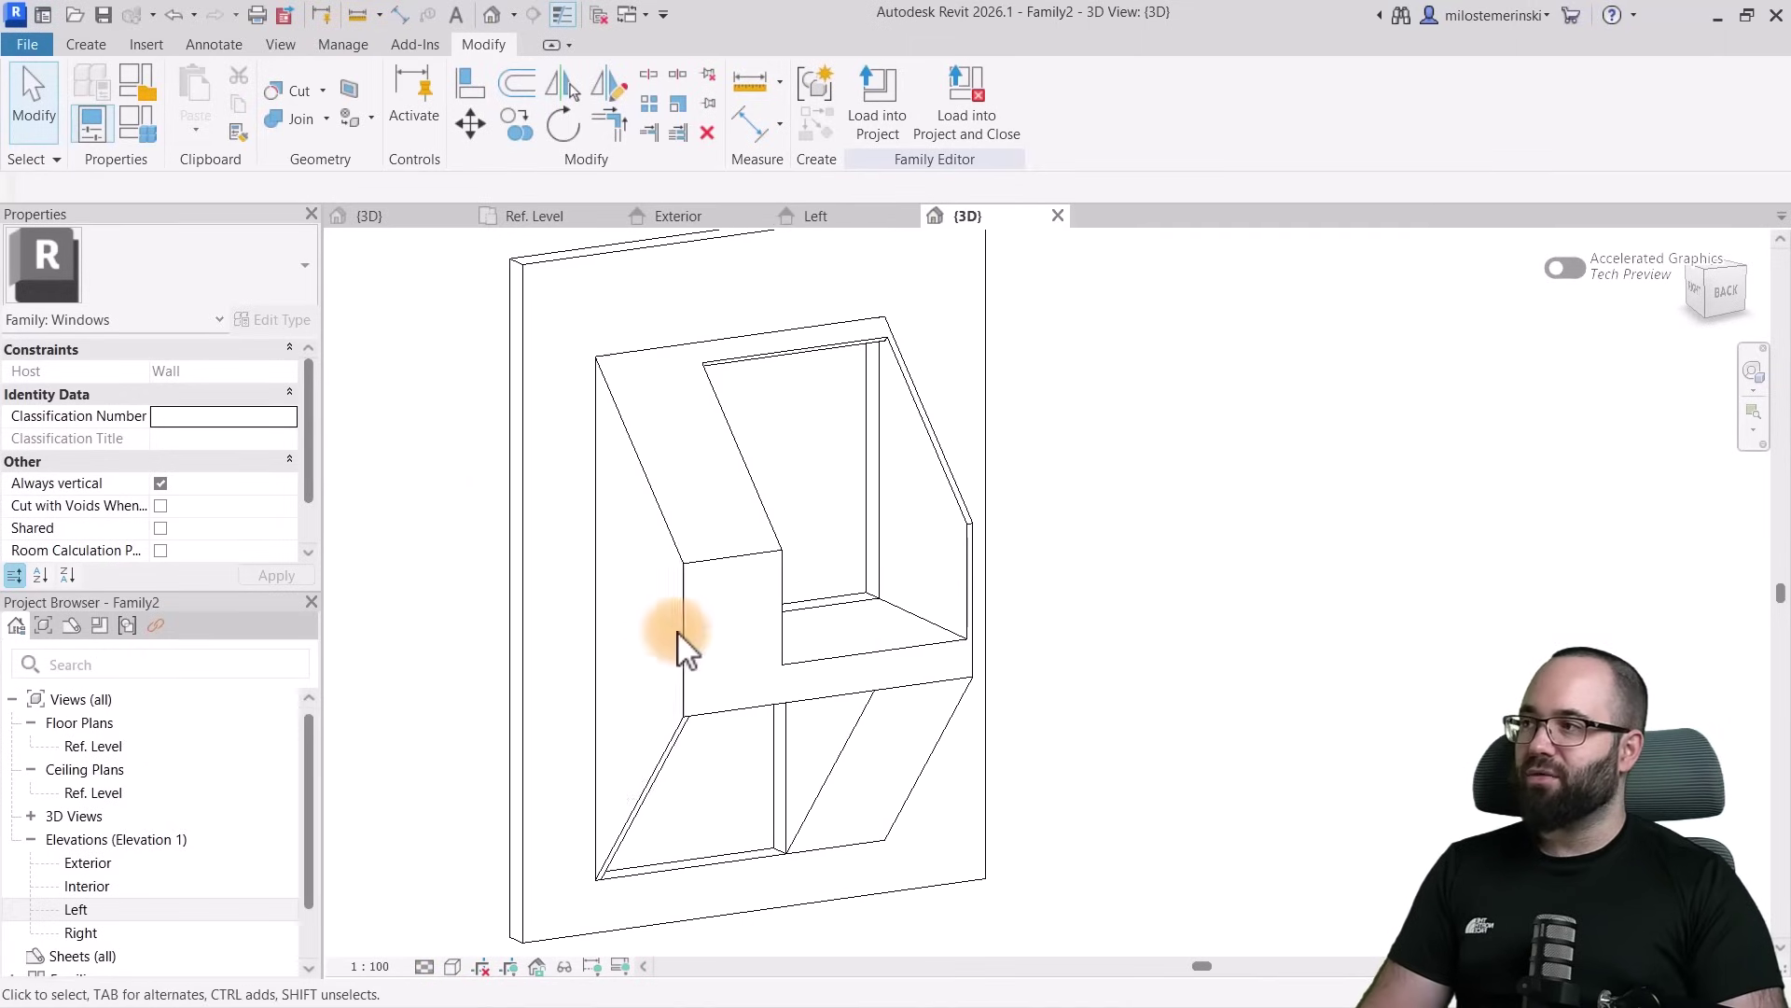
shift+middle_drag(680, 647, 775, 669)
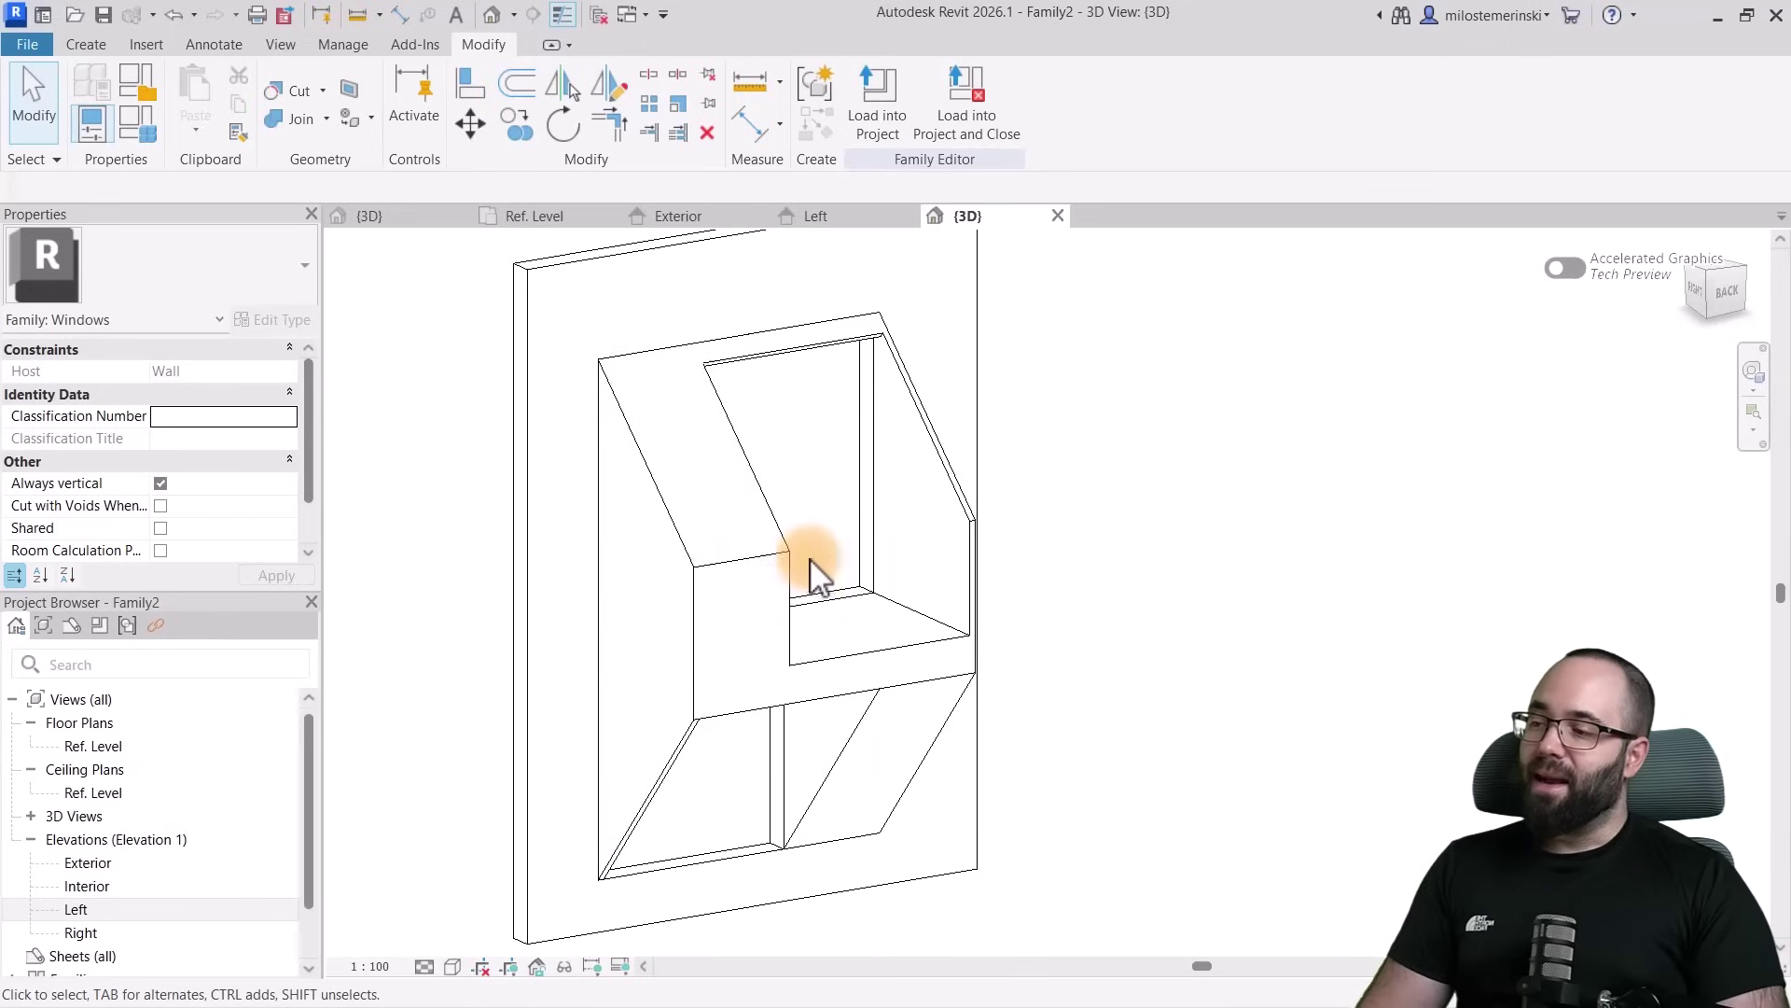
Start an extrusion with its work plane picked on the inner face of the side panel opposite the bent panel
scroll(946, 535, up, 3)
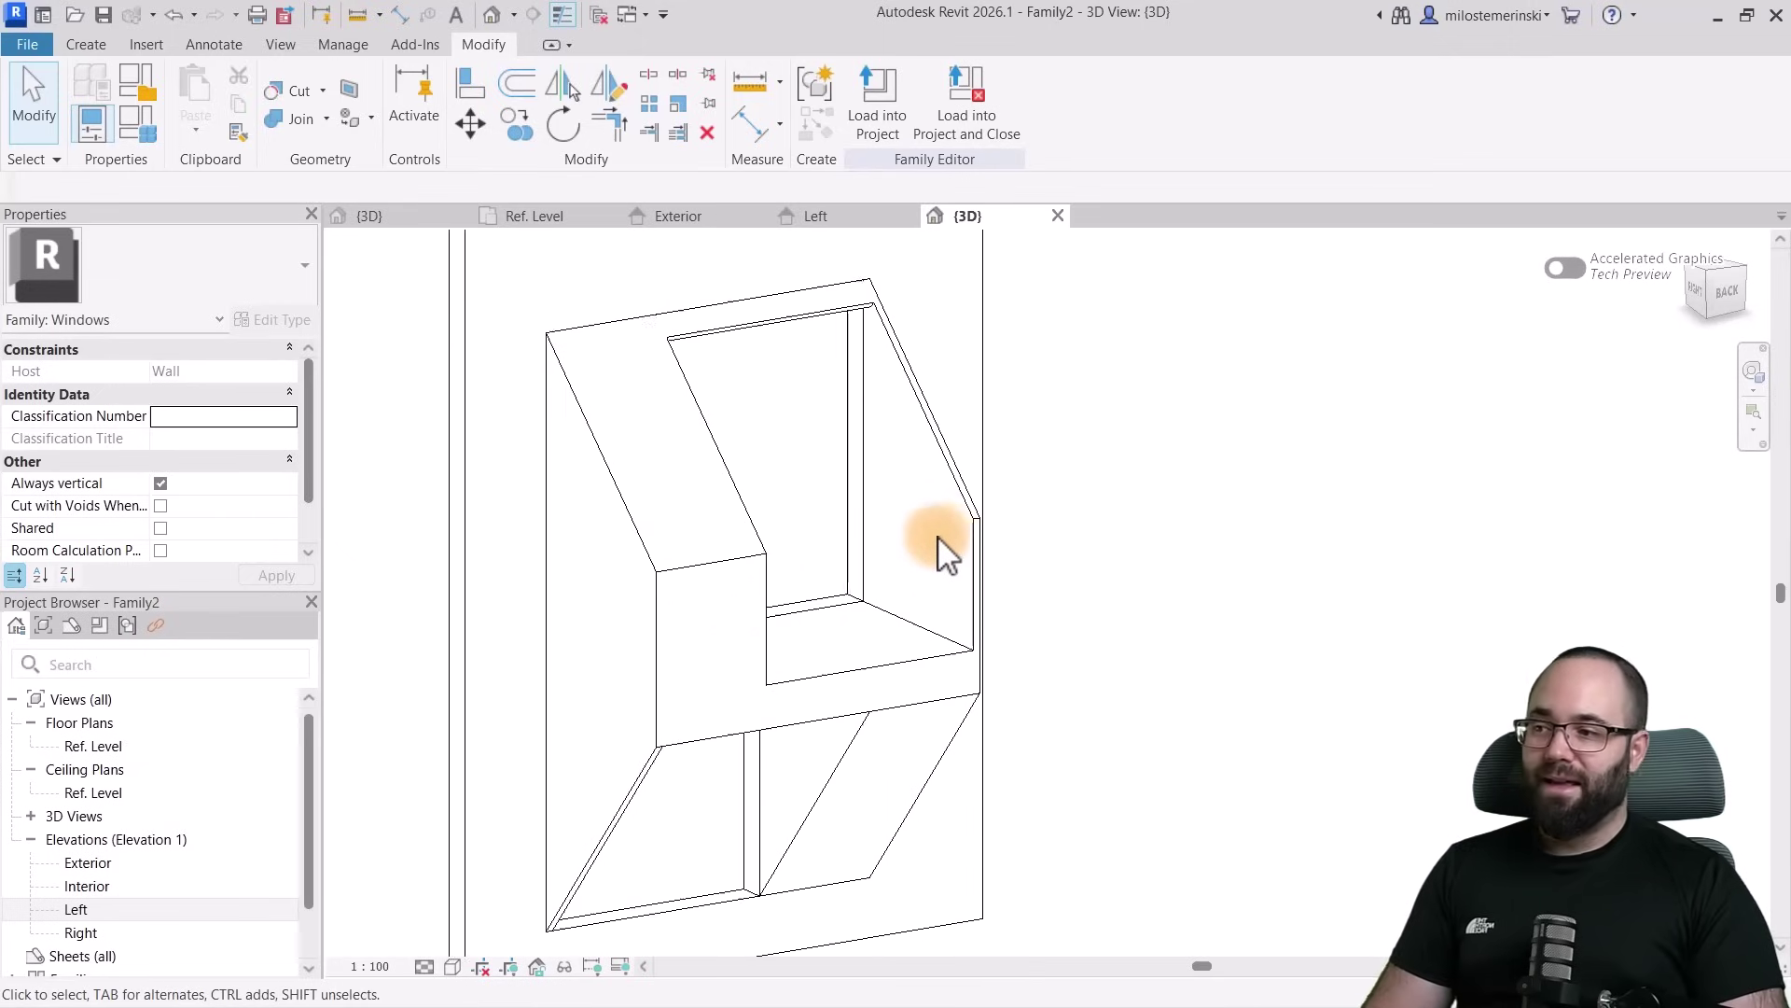
middle_drag(936, 551, 945, 561)
click(98, 42)
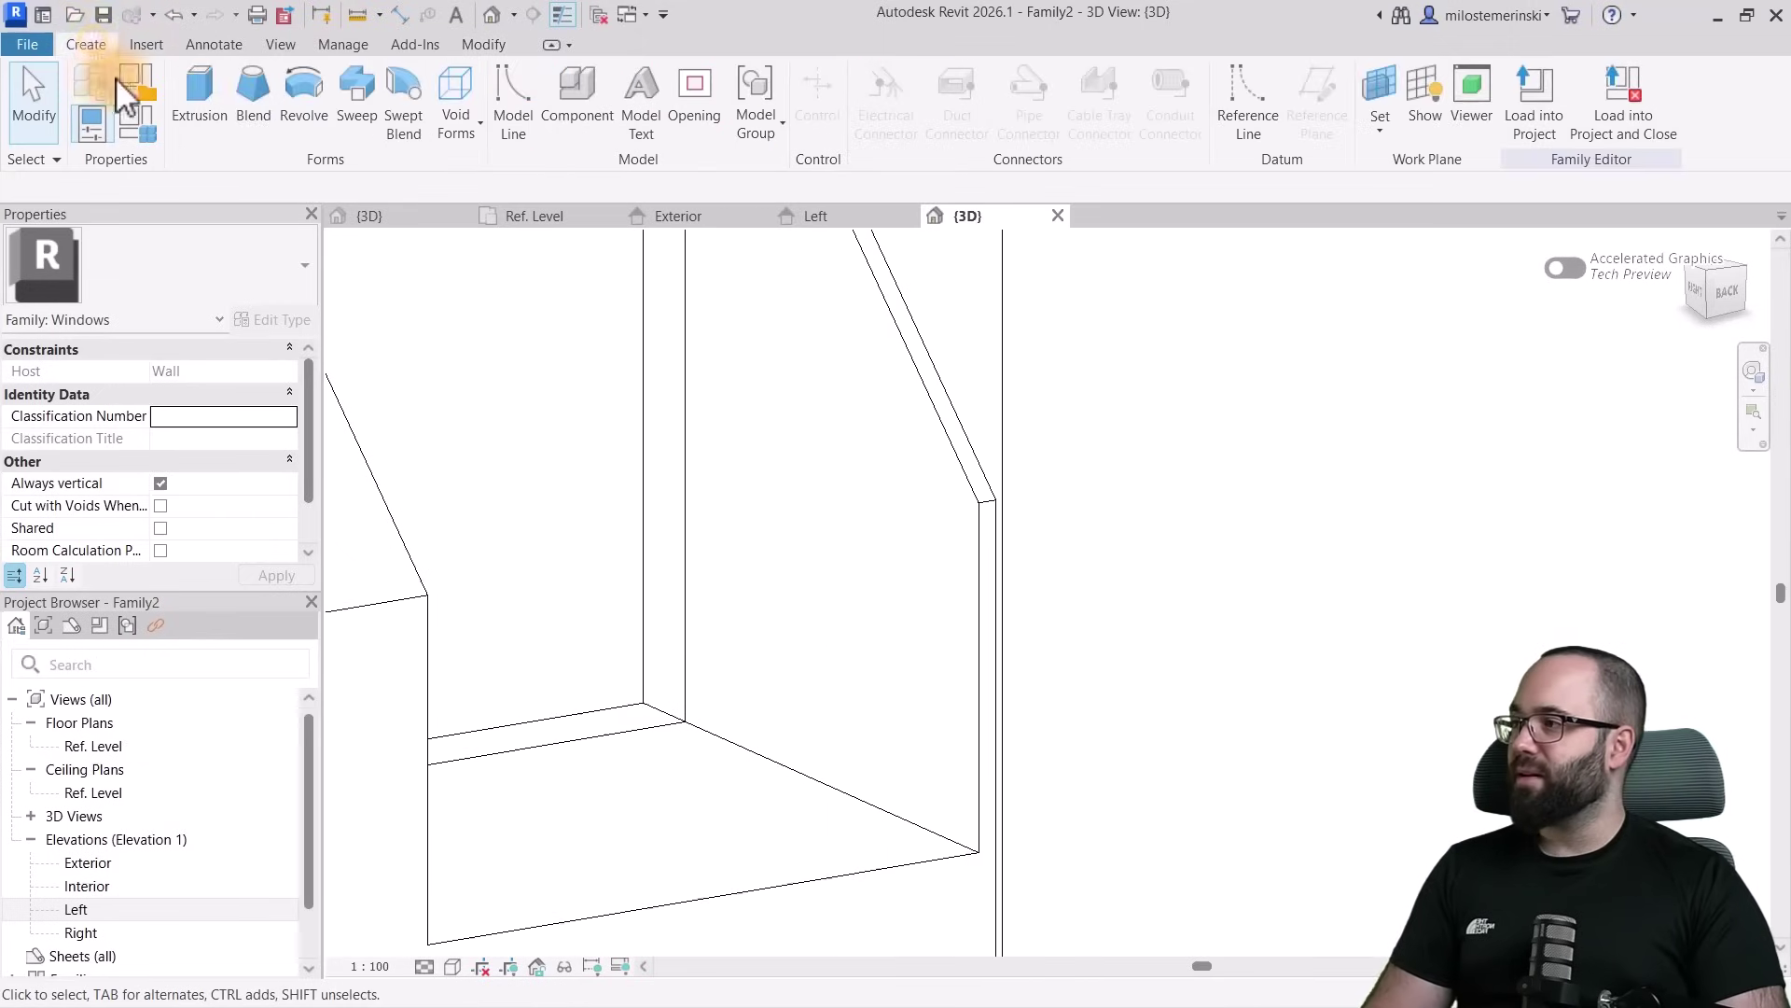
click(192, 102)
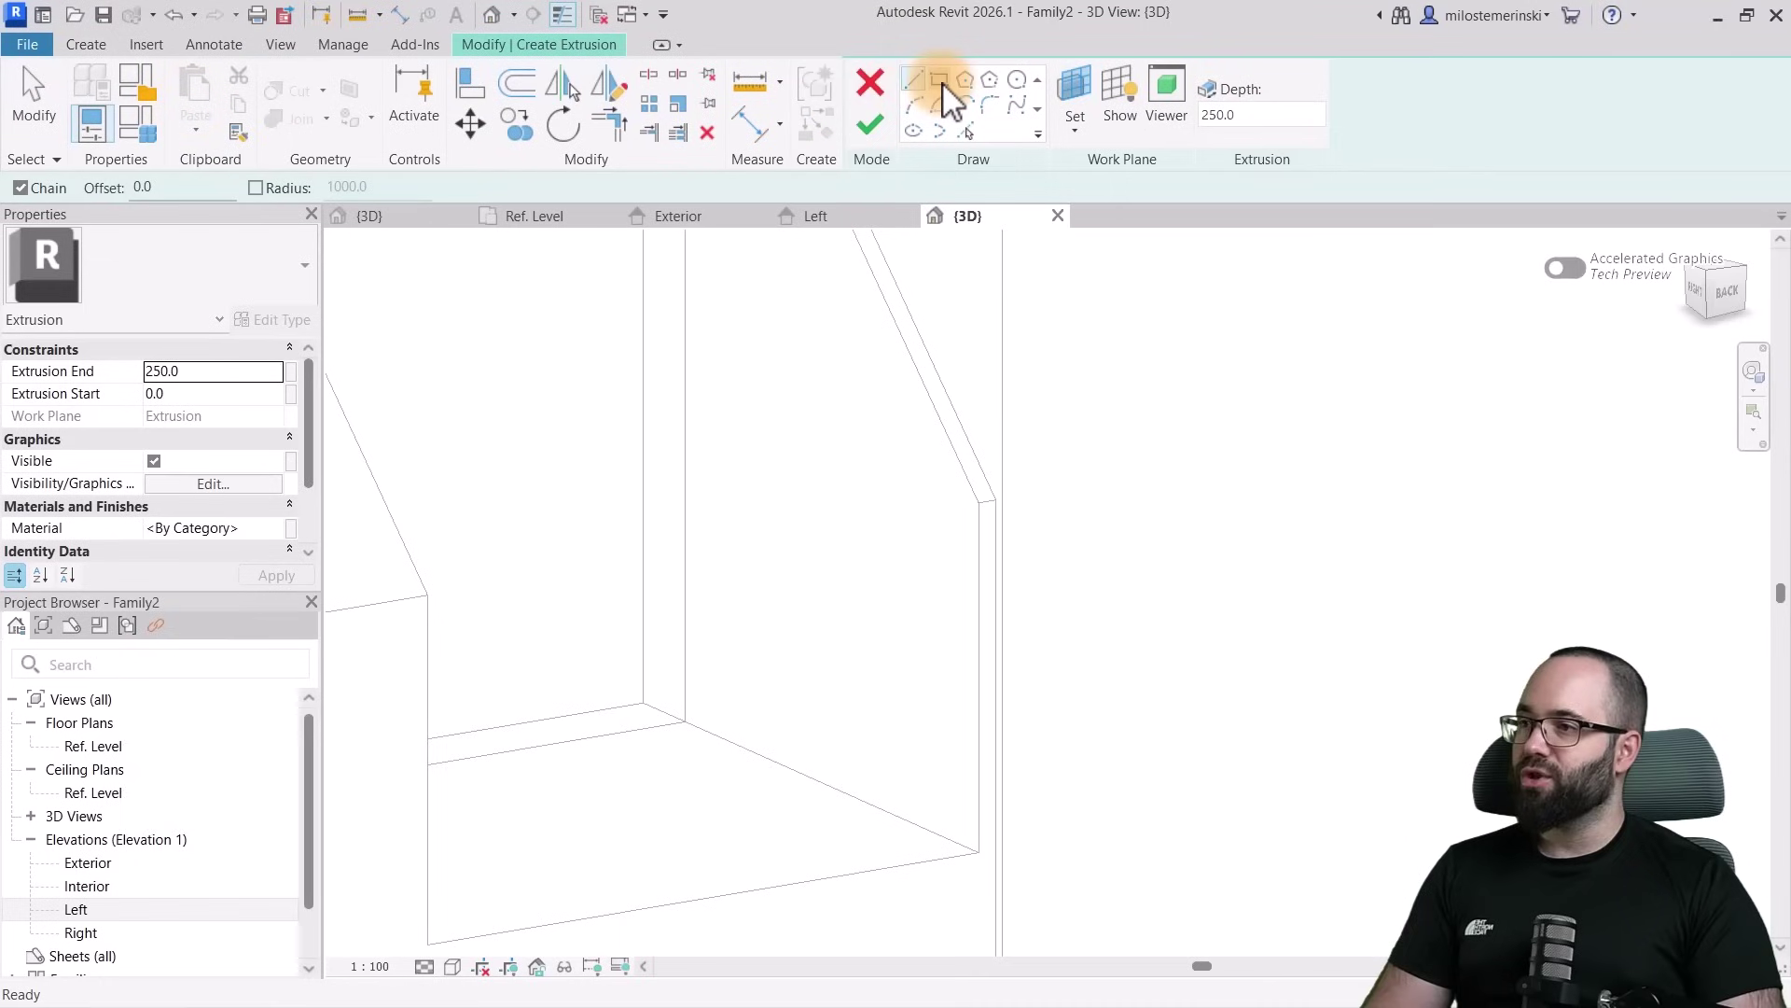
click(1080, 147)
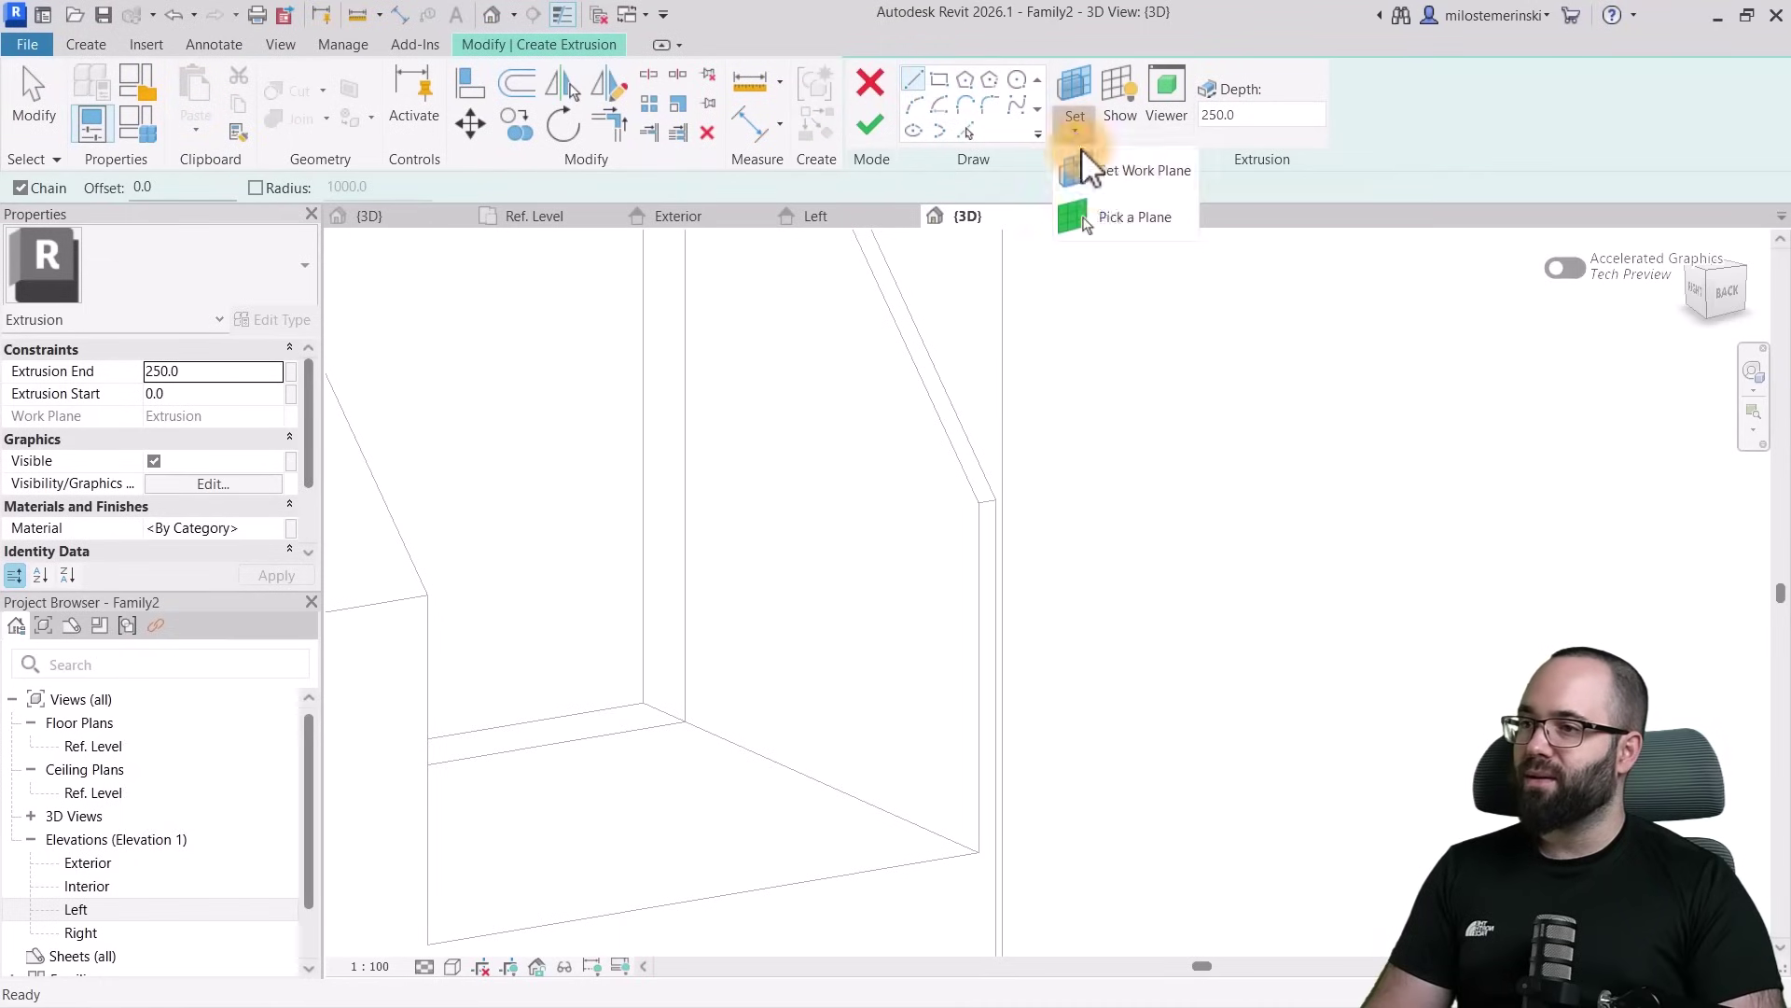
click(1096, 217)
scroll(987, 504, up, 3)
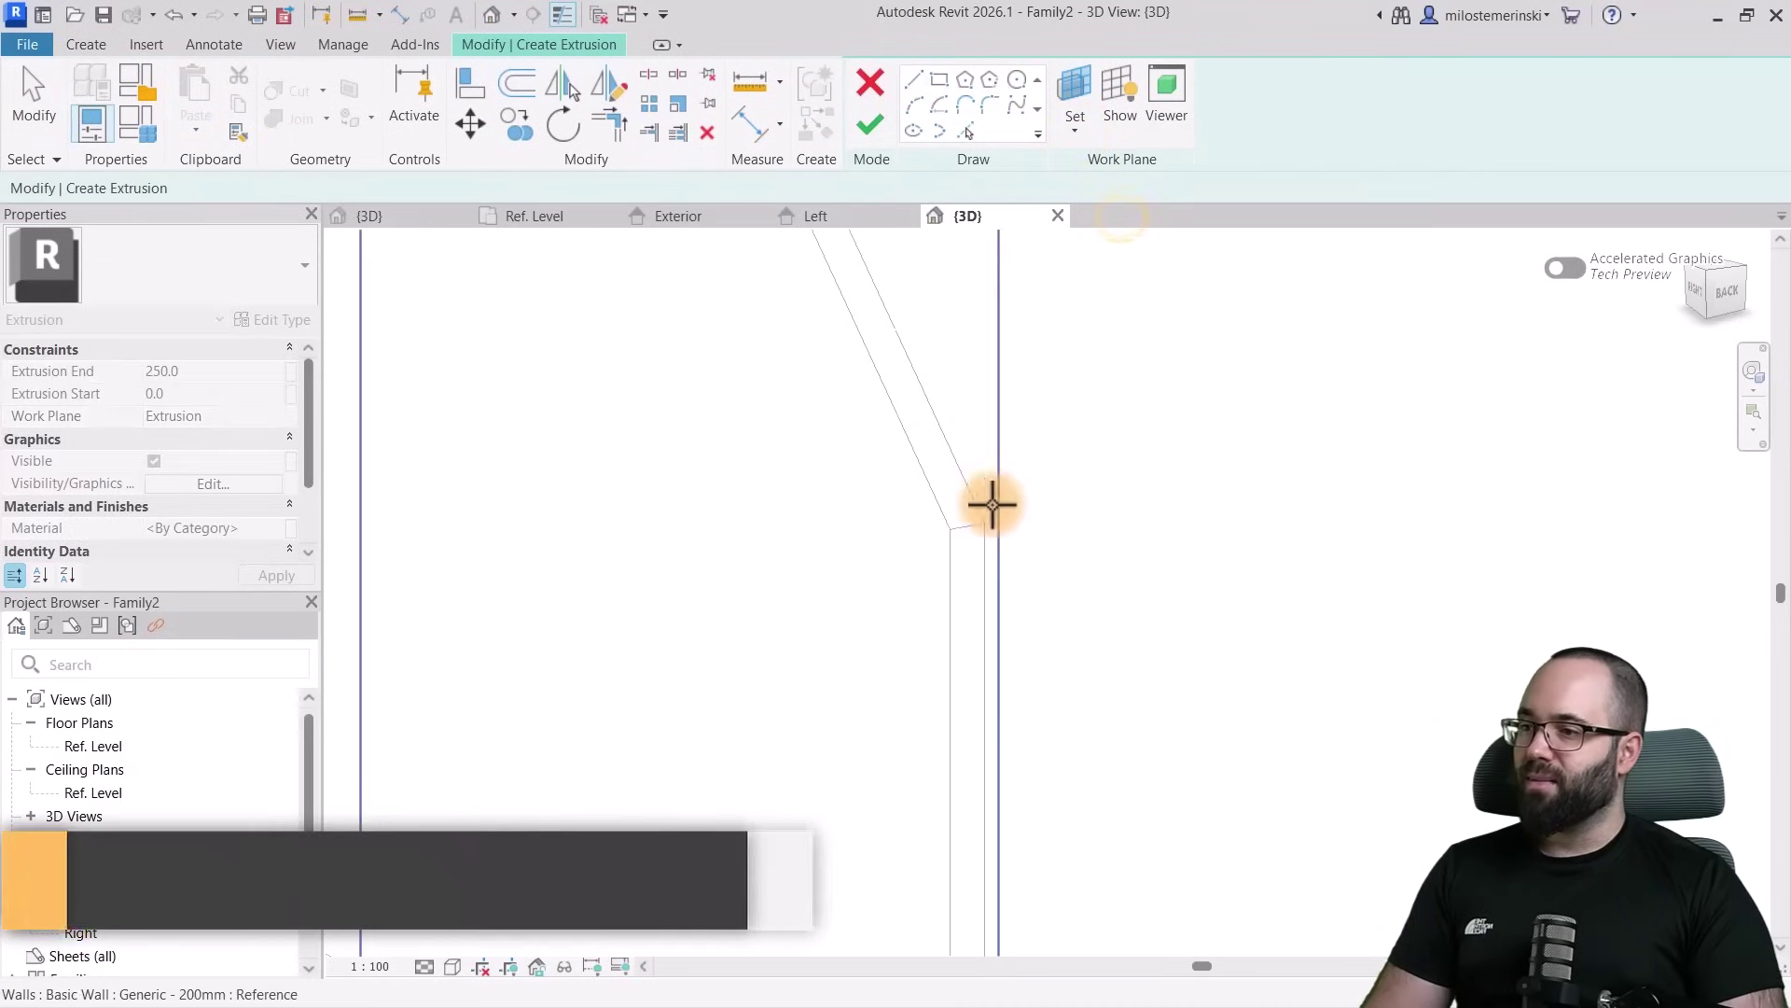
click(943, 525)
Sketch a rectangle about 100 by 20 mm inward from the side panel's front corner, where its sloped and vertical edges meet
click(939, 82)
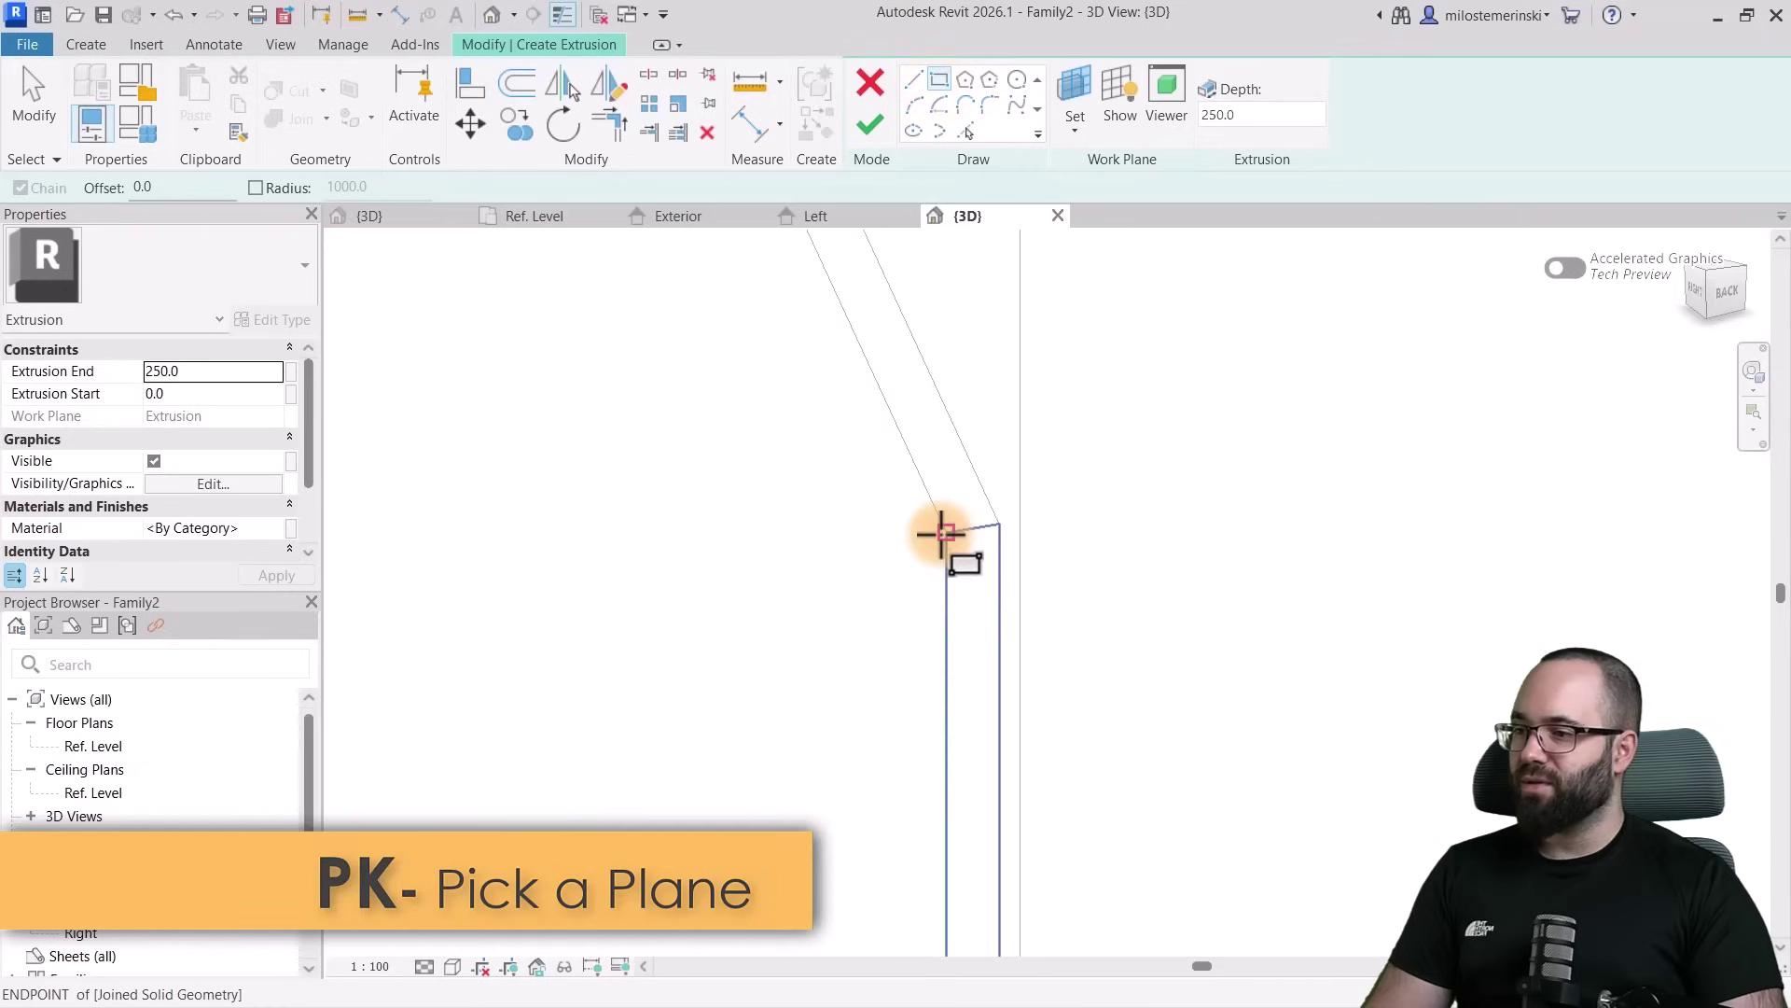
click(947, 531)
click(882, 530)
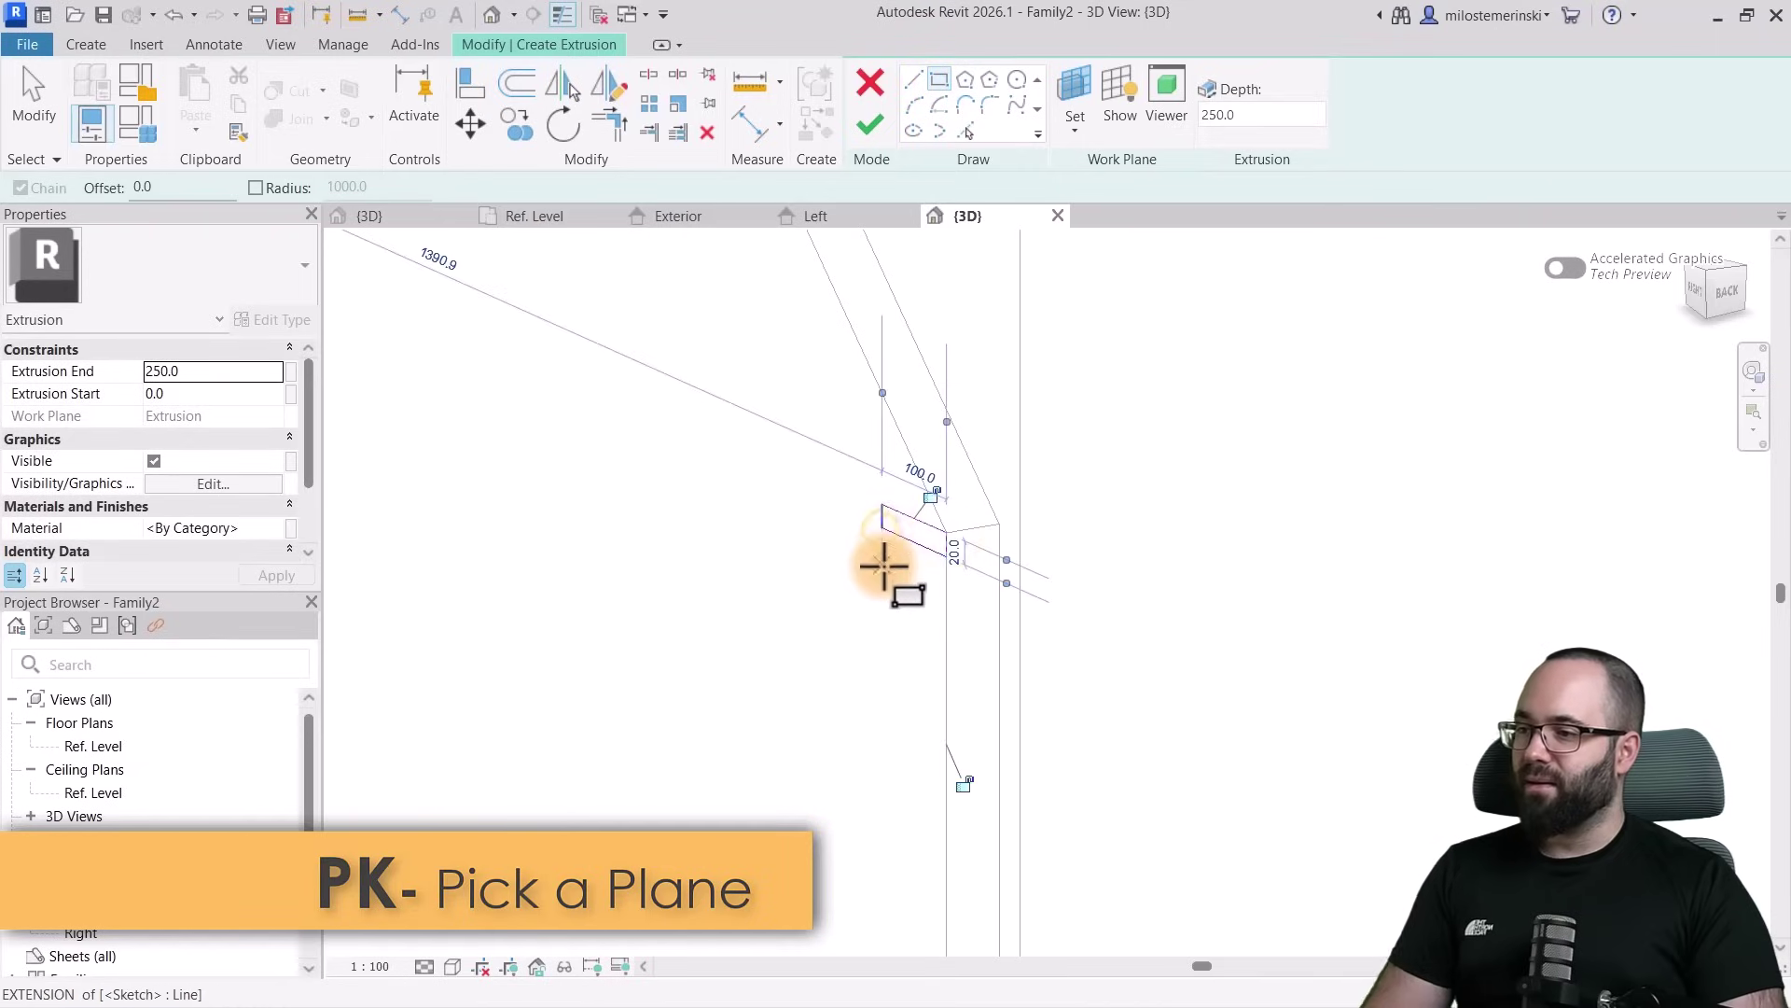
key(Escape)
key(Escape)
Set the rail profile to 60 mm deep and 10 mm high, and finish the extrusion
click(882, 519)
click(919, 477)
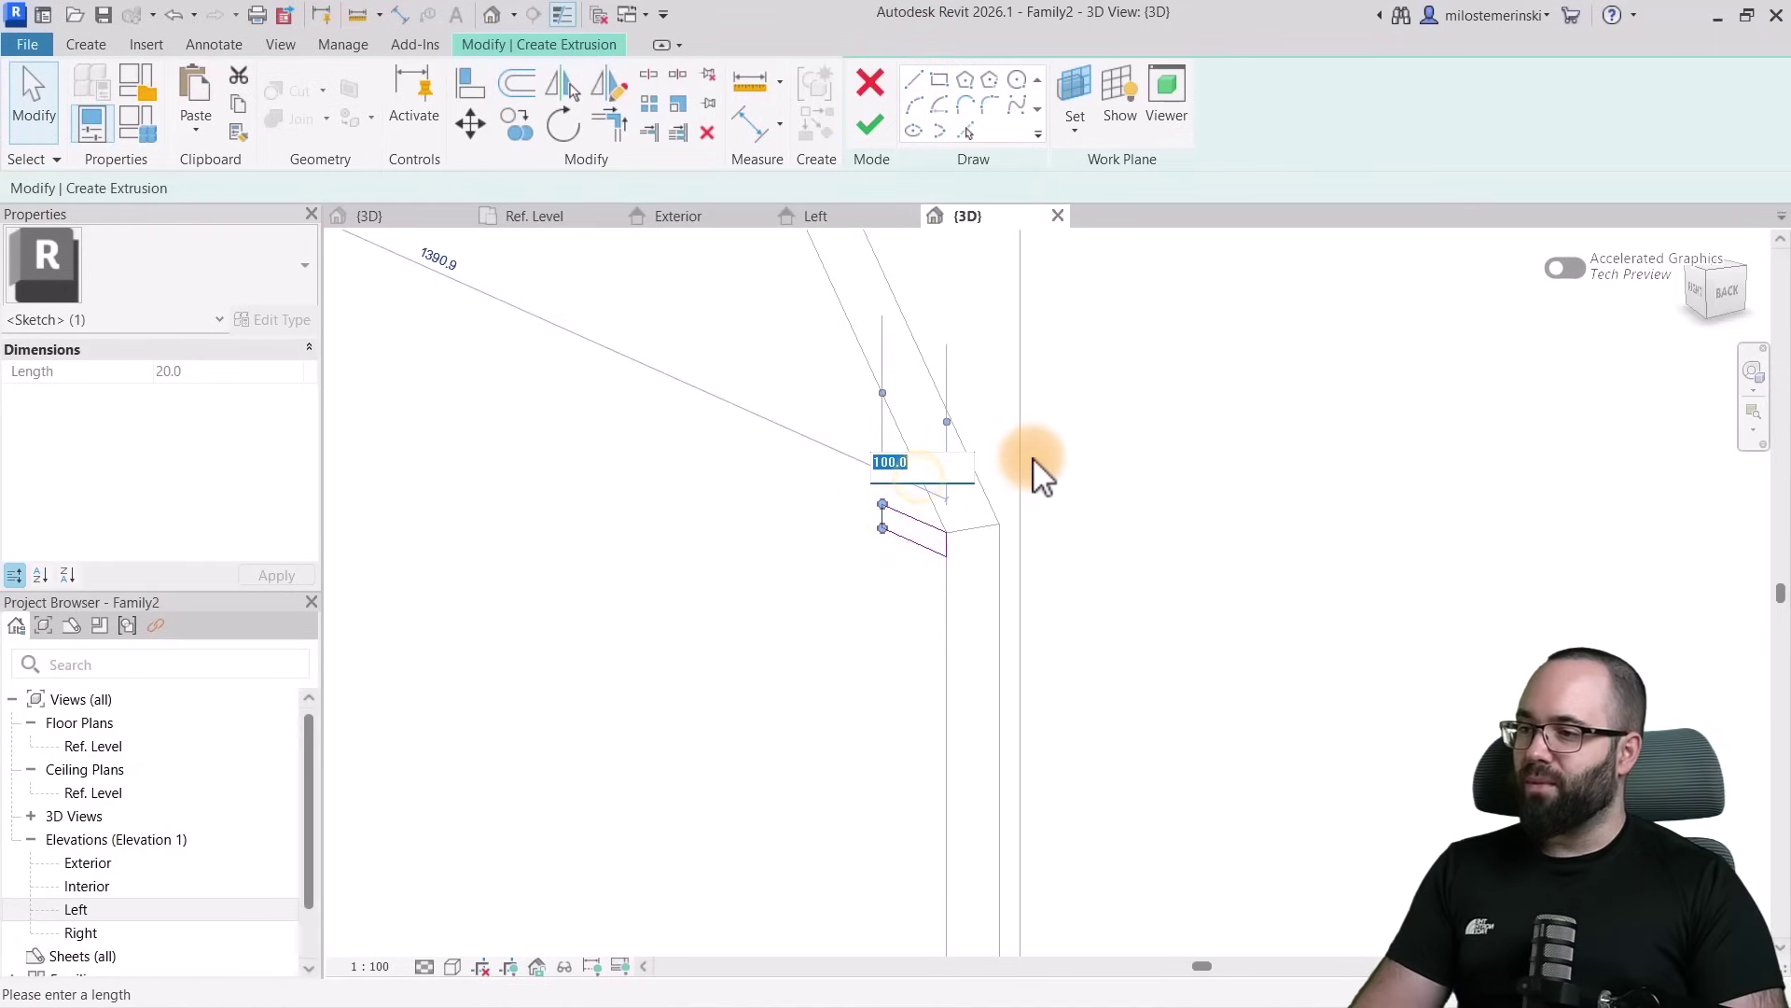
text(60)
key(Return)
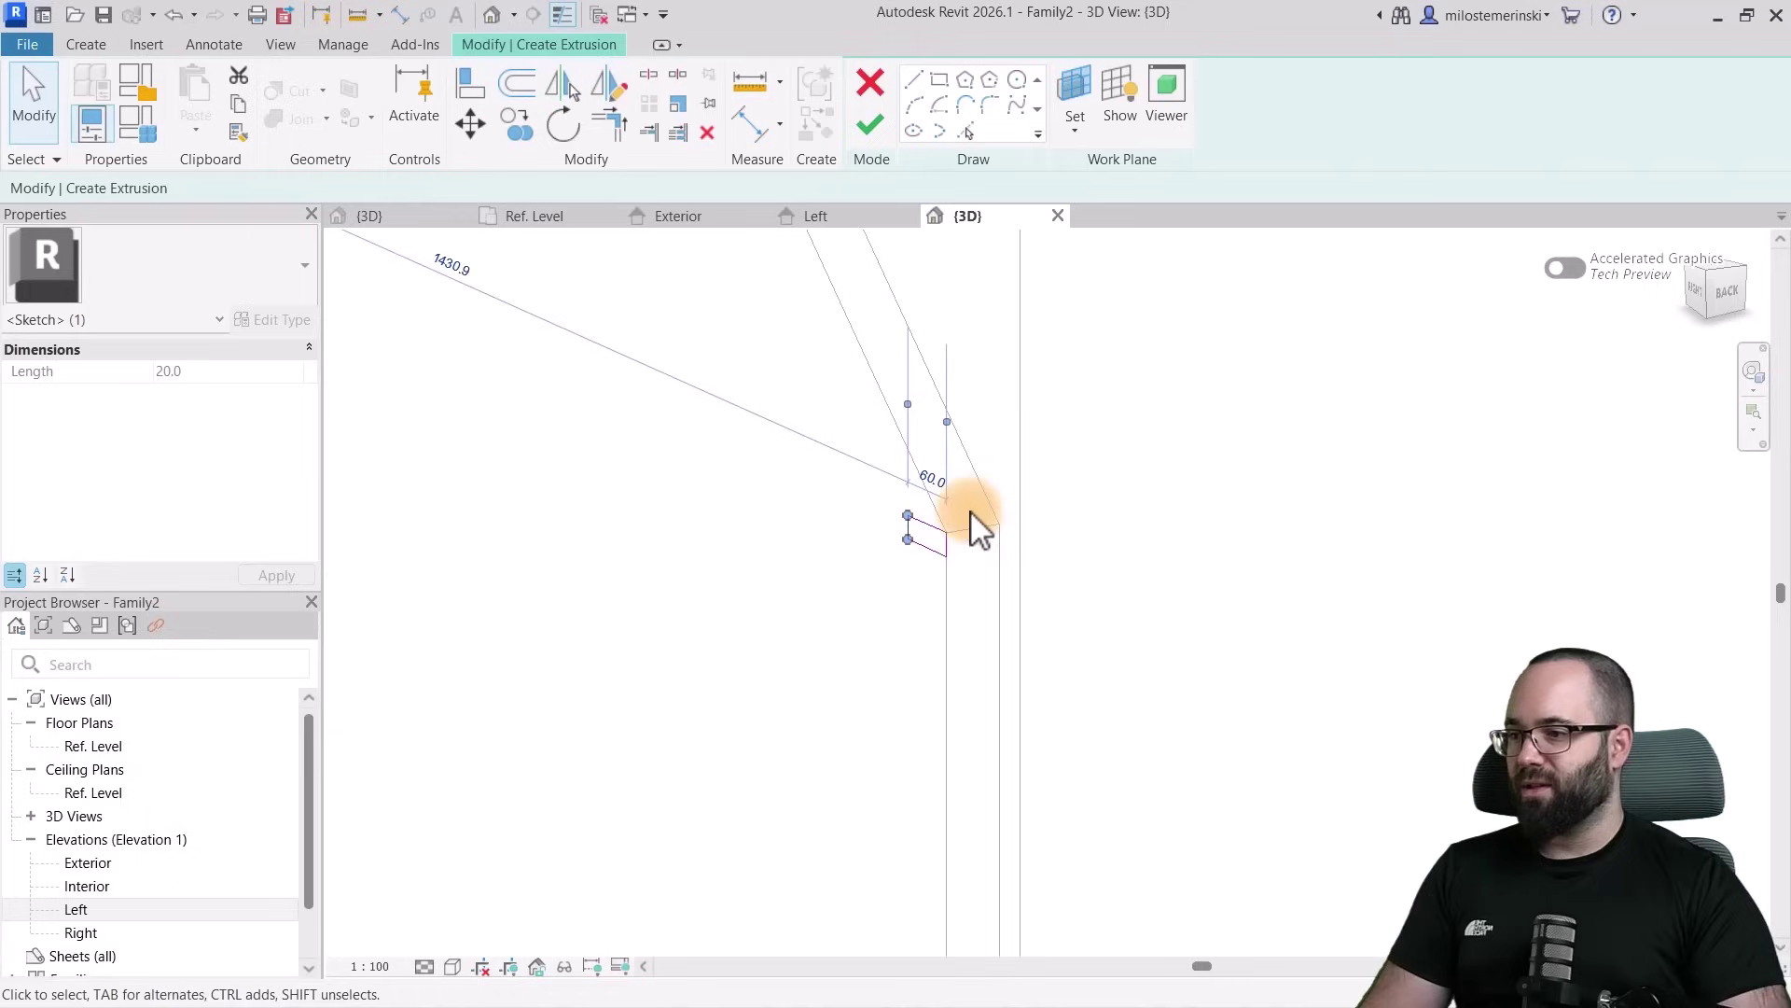
click(919, 551)
click(863, 522)
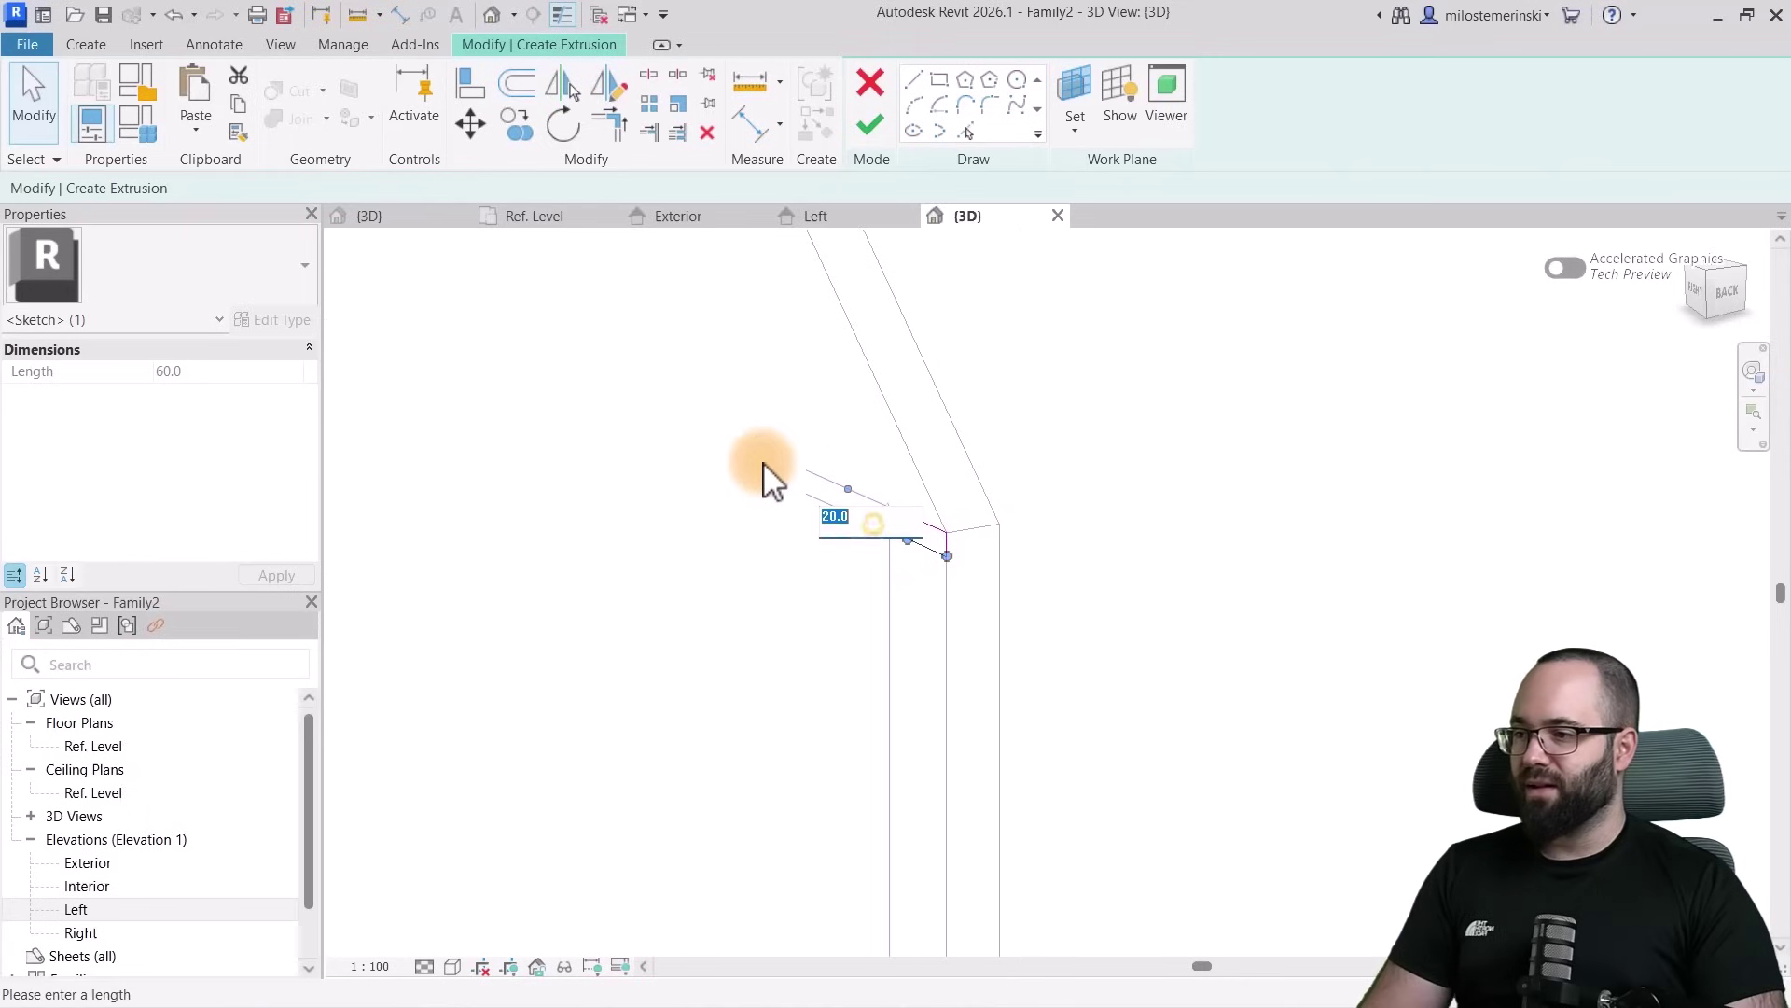
text(10)
key(Return)
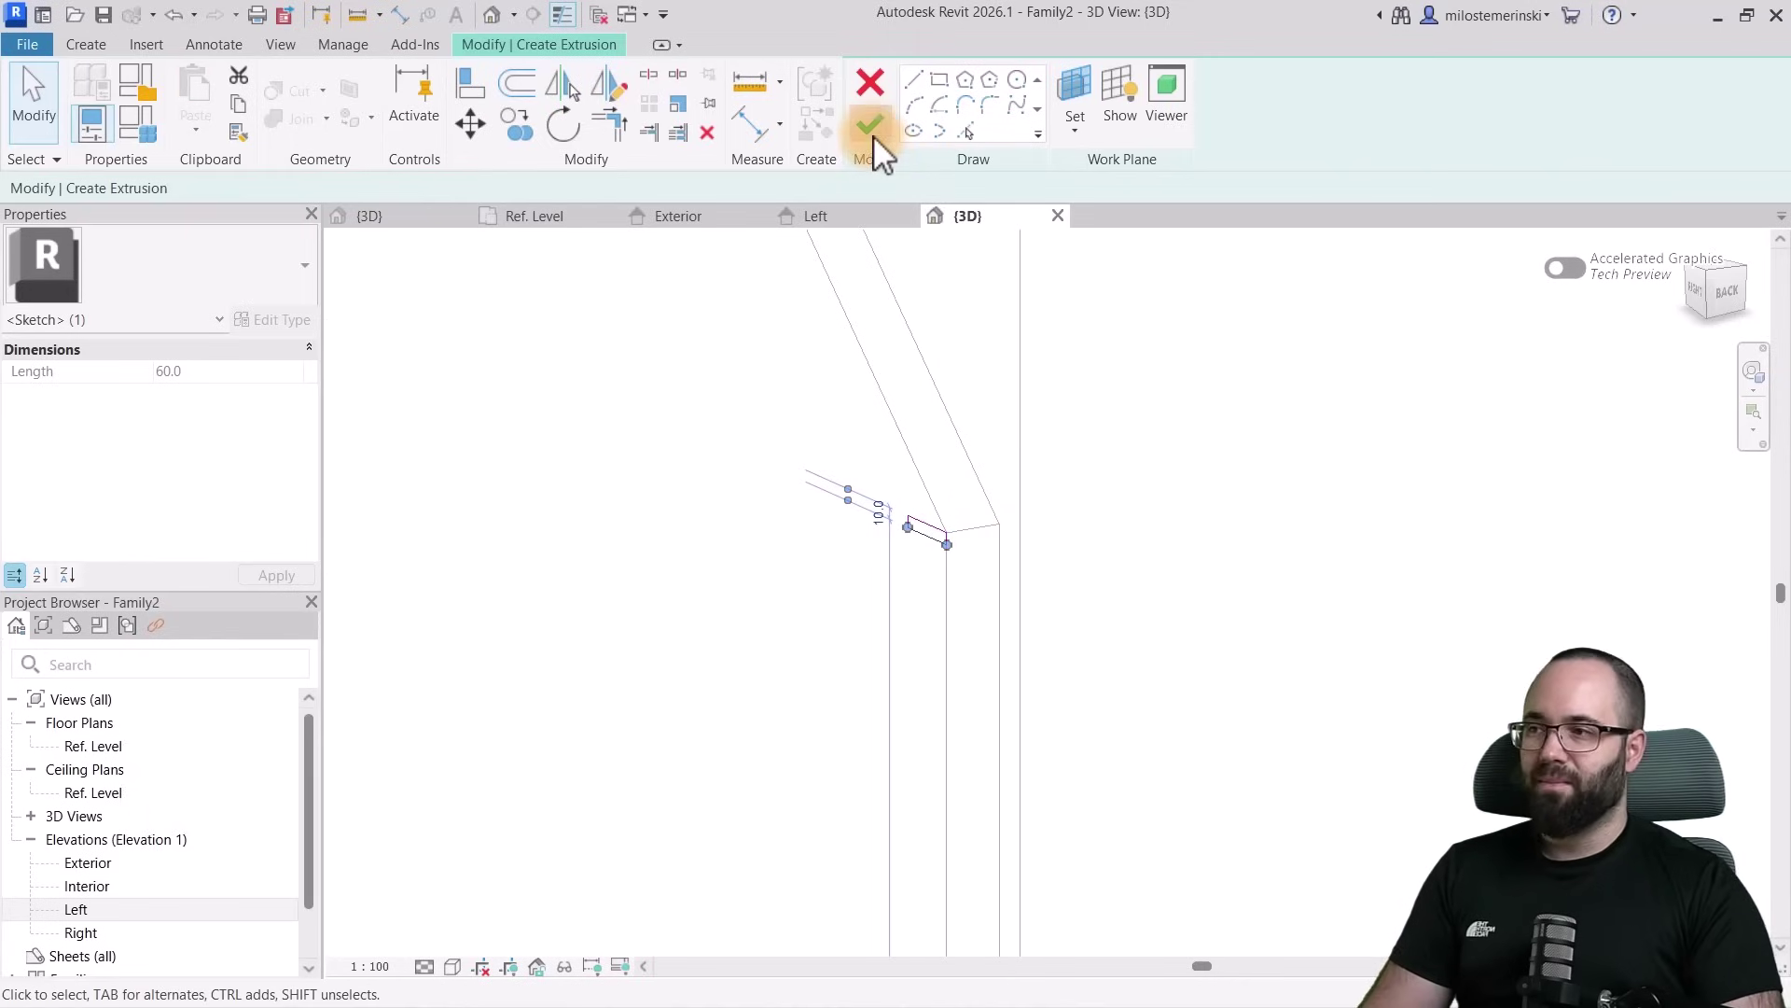
click(871, 131)
Stretch the rail extrusion across the balcony's open front to the bent panel's edge
scroll(1203, 468, down, 5)
mouse_move(1203, 474)
shift+middle_down()
mouse_move(1172, 559)
mouse_move(924, 571)
mouse_move(1241, 693)
shift+middle_up()
scroll(896, 566, down, 1)
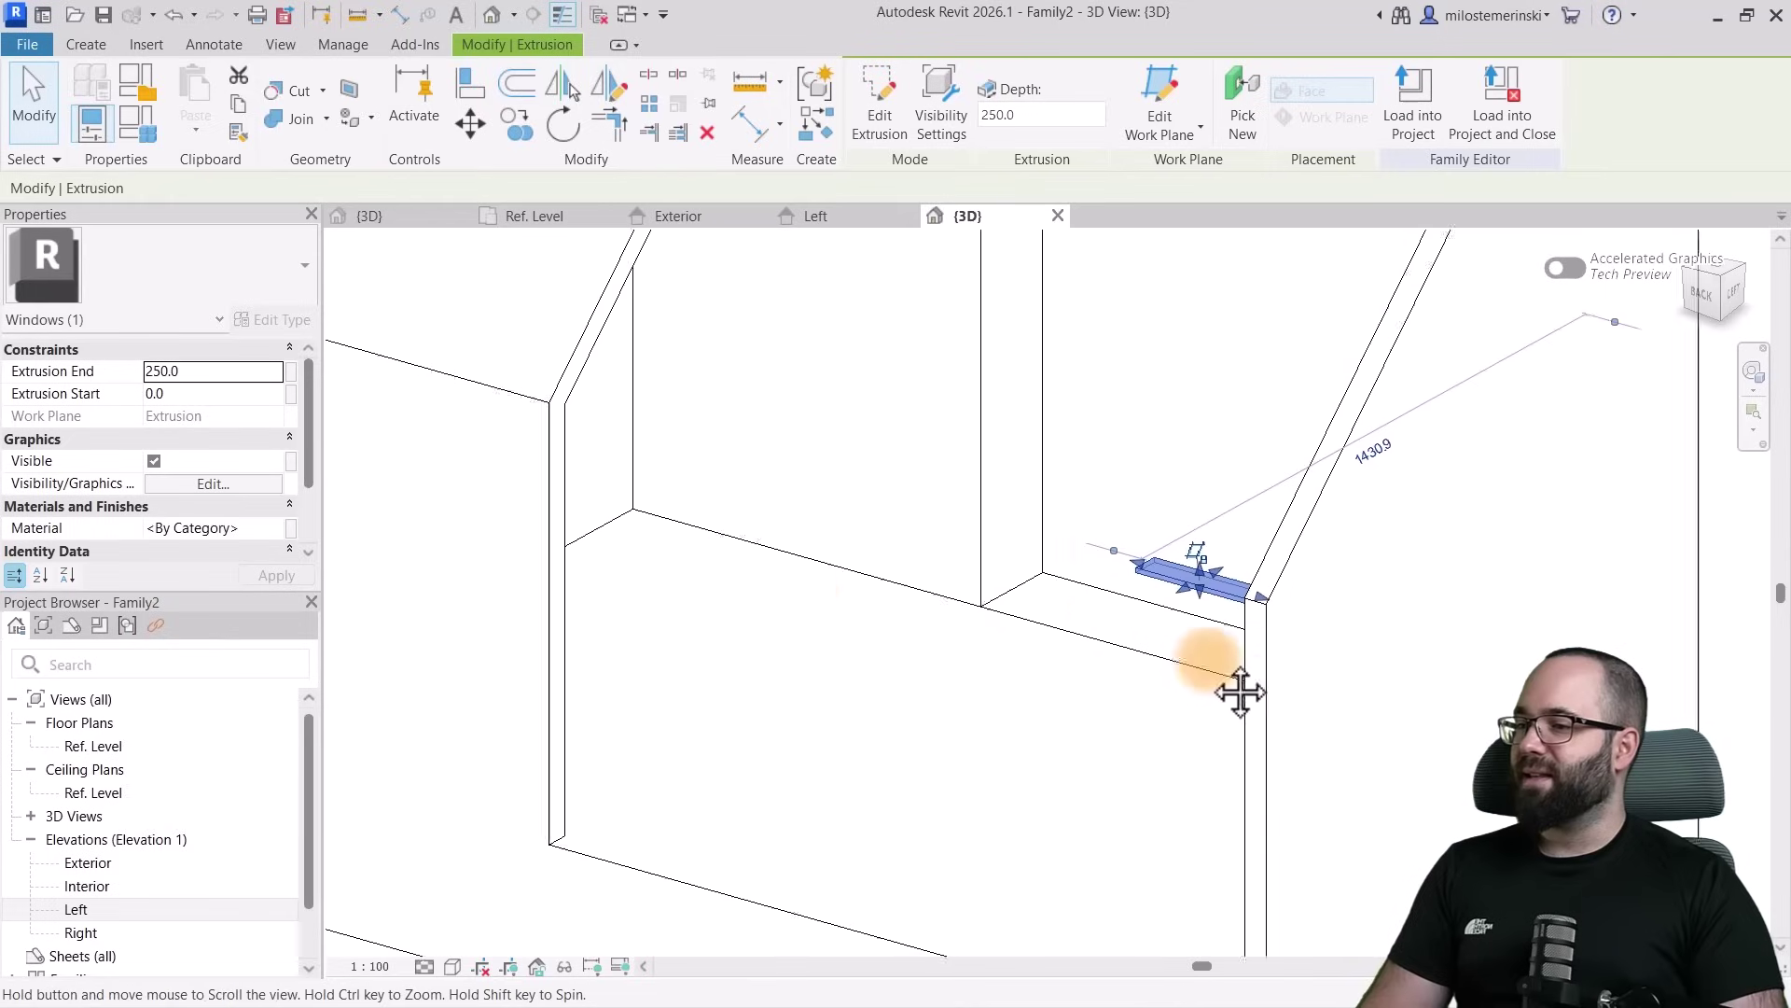
drag(1305, 613, 714, 480)
click(858, 606)
middle_drag(871, 609, 871, 539)
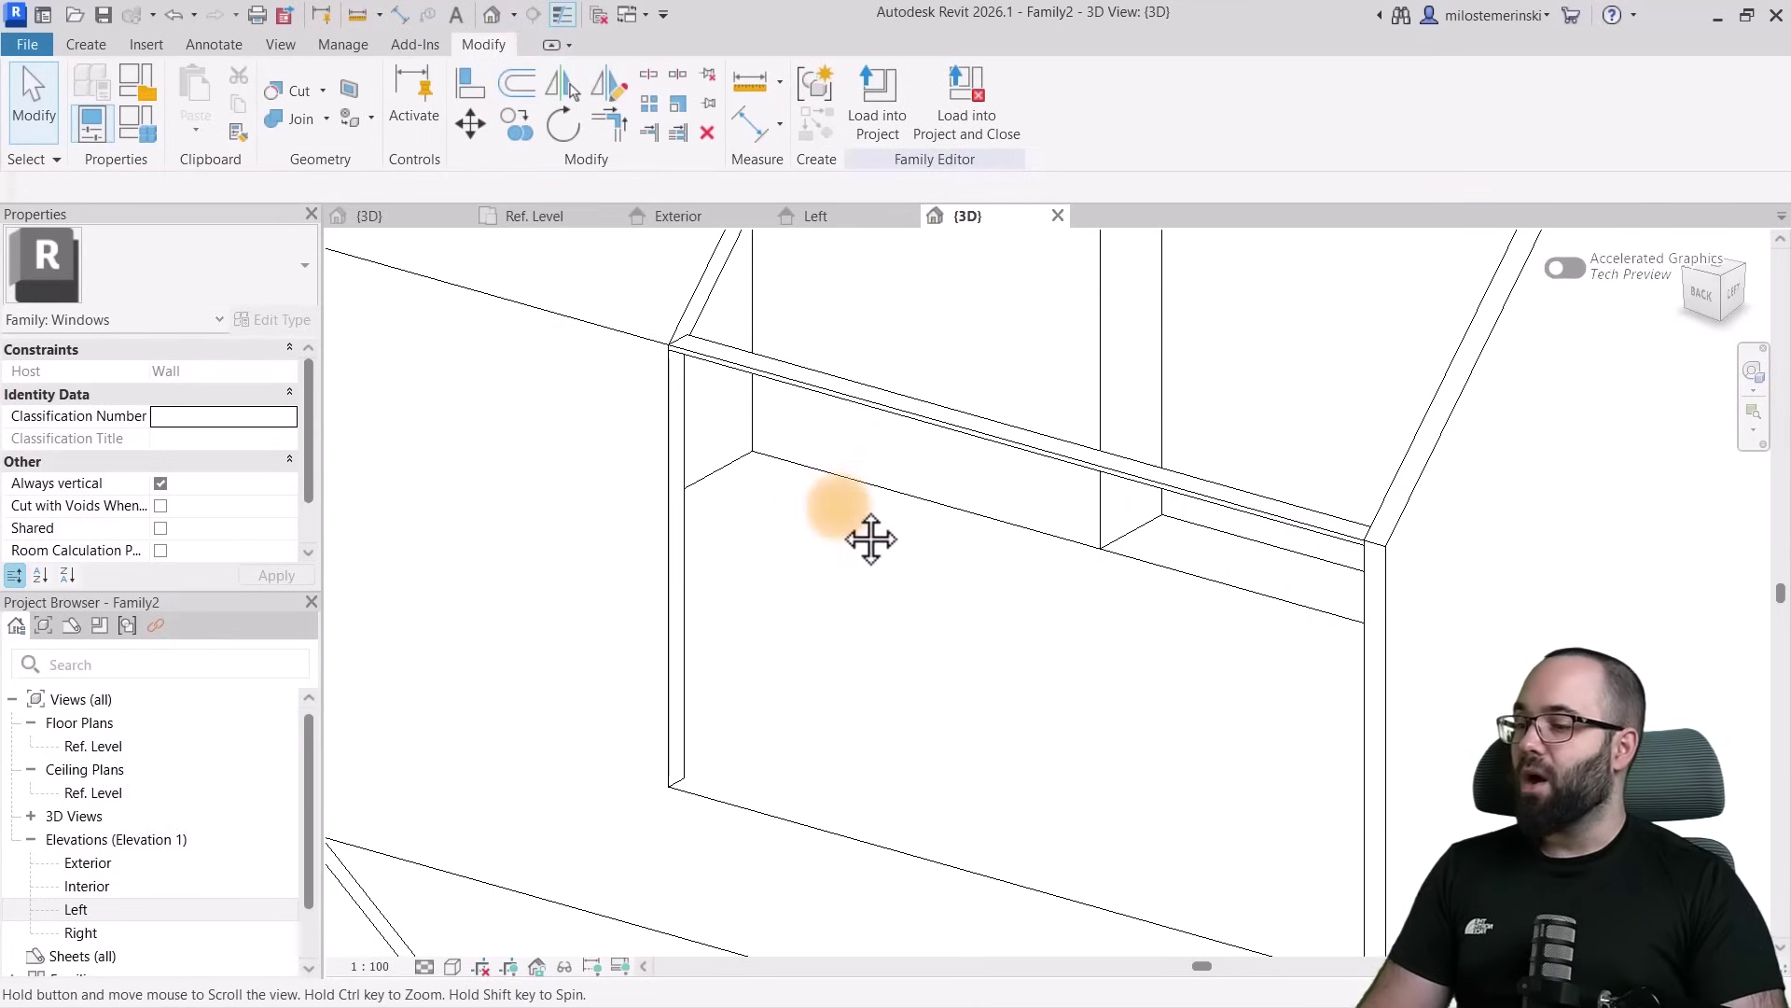
In the Ref. Level plan, sketch a new extrusion's rectangle about 11 by 60 mm, within the rail's depth against the bent panel's edge
click(563, 231)
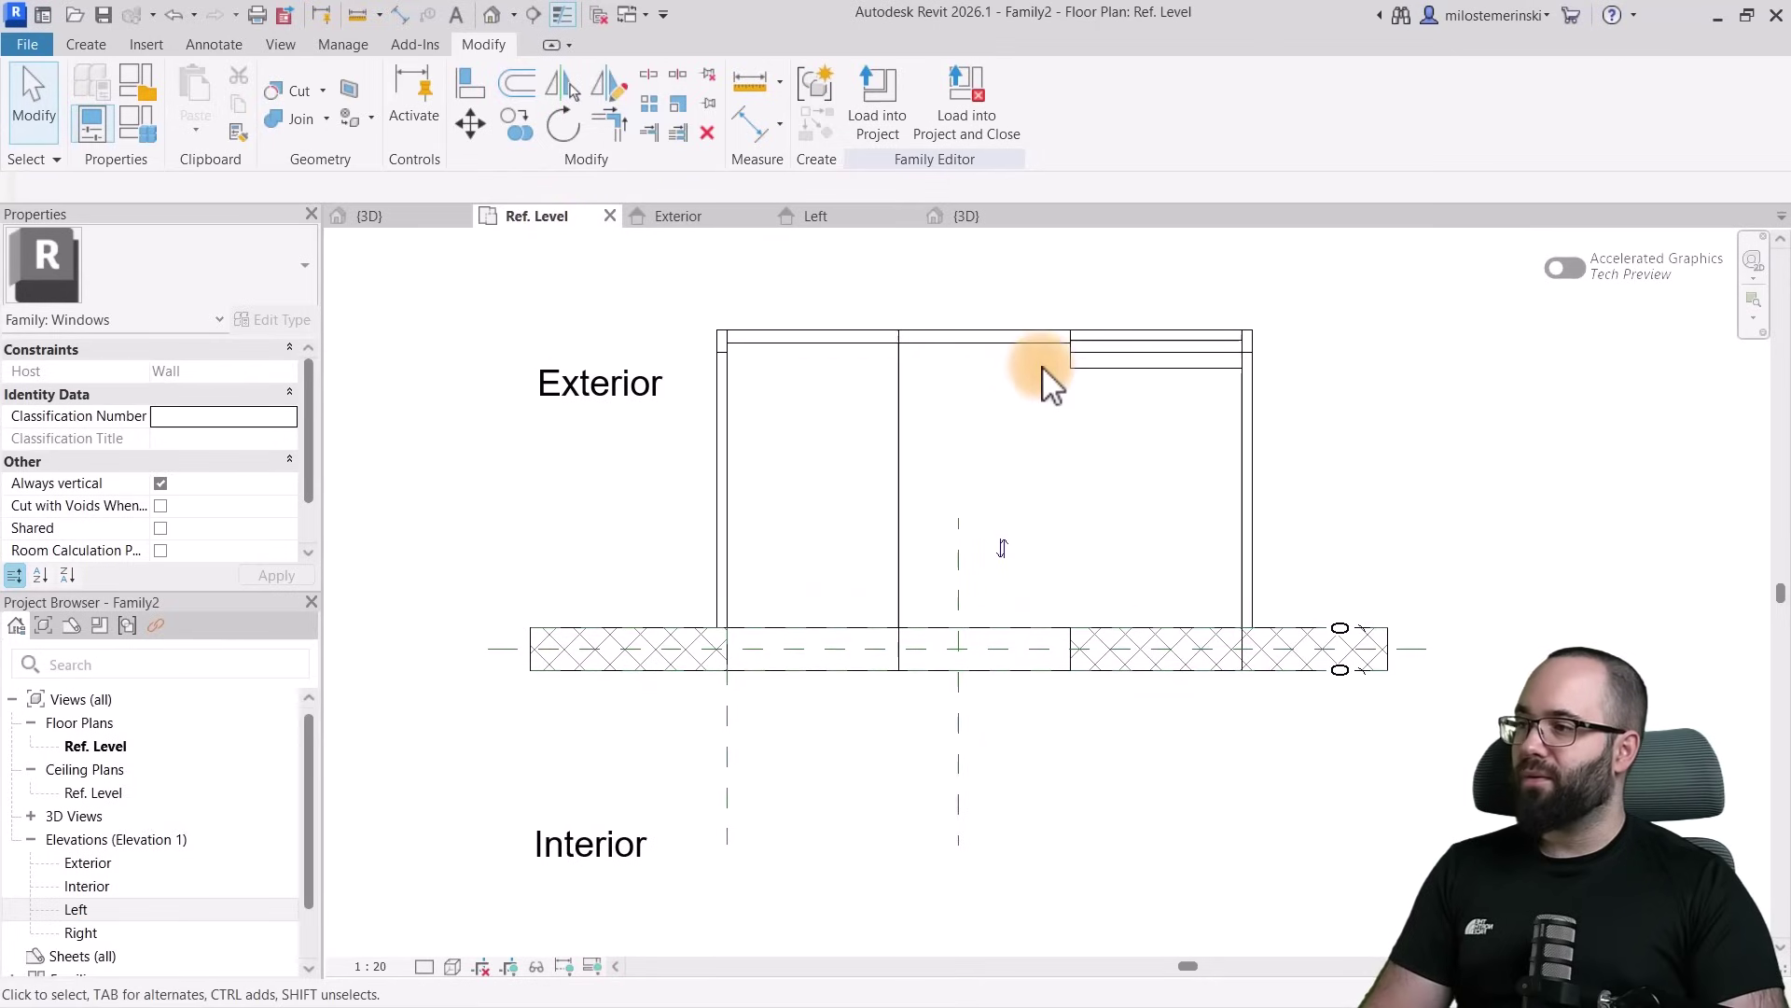
scroll(1043, 367, up, 3)
middle_drag(1021, 339, 1015, 439)
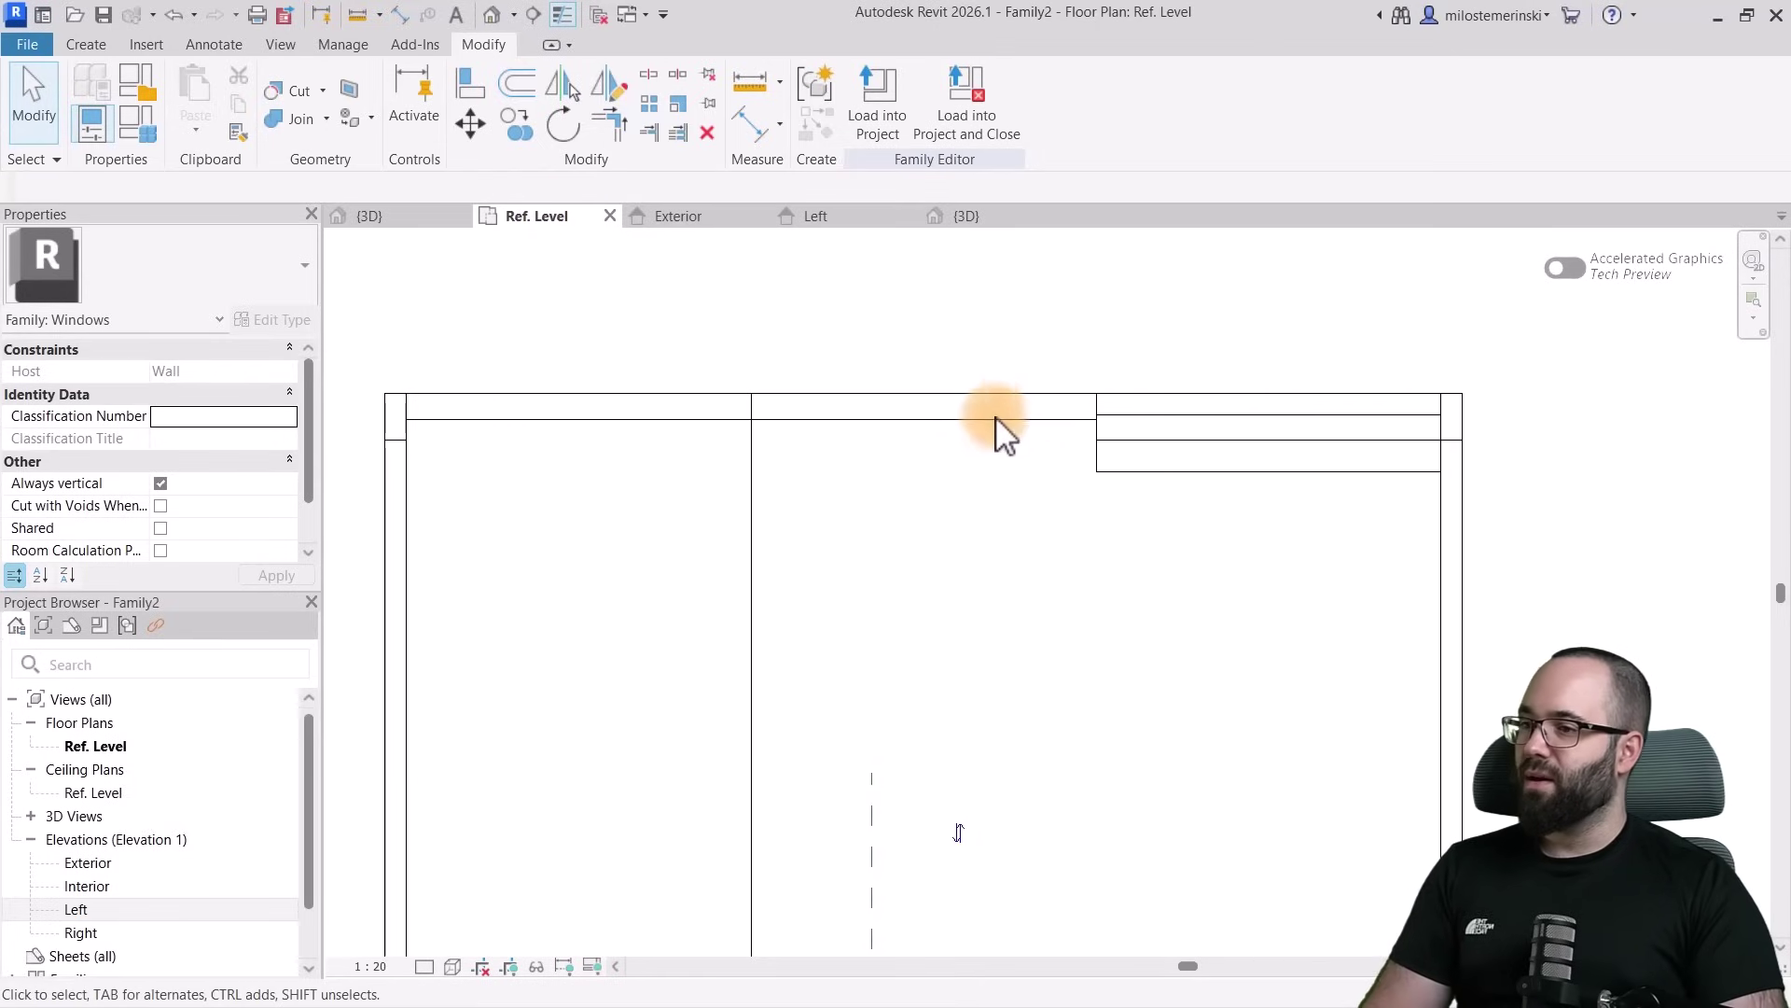
click(101, 45)
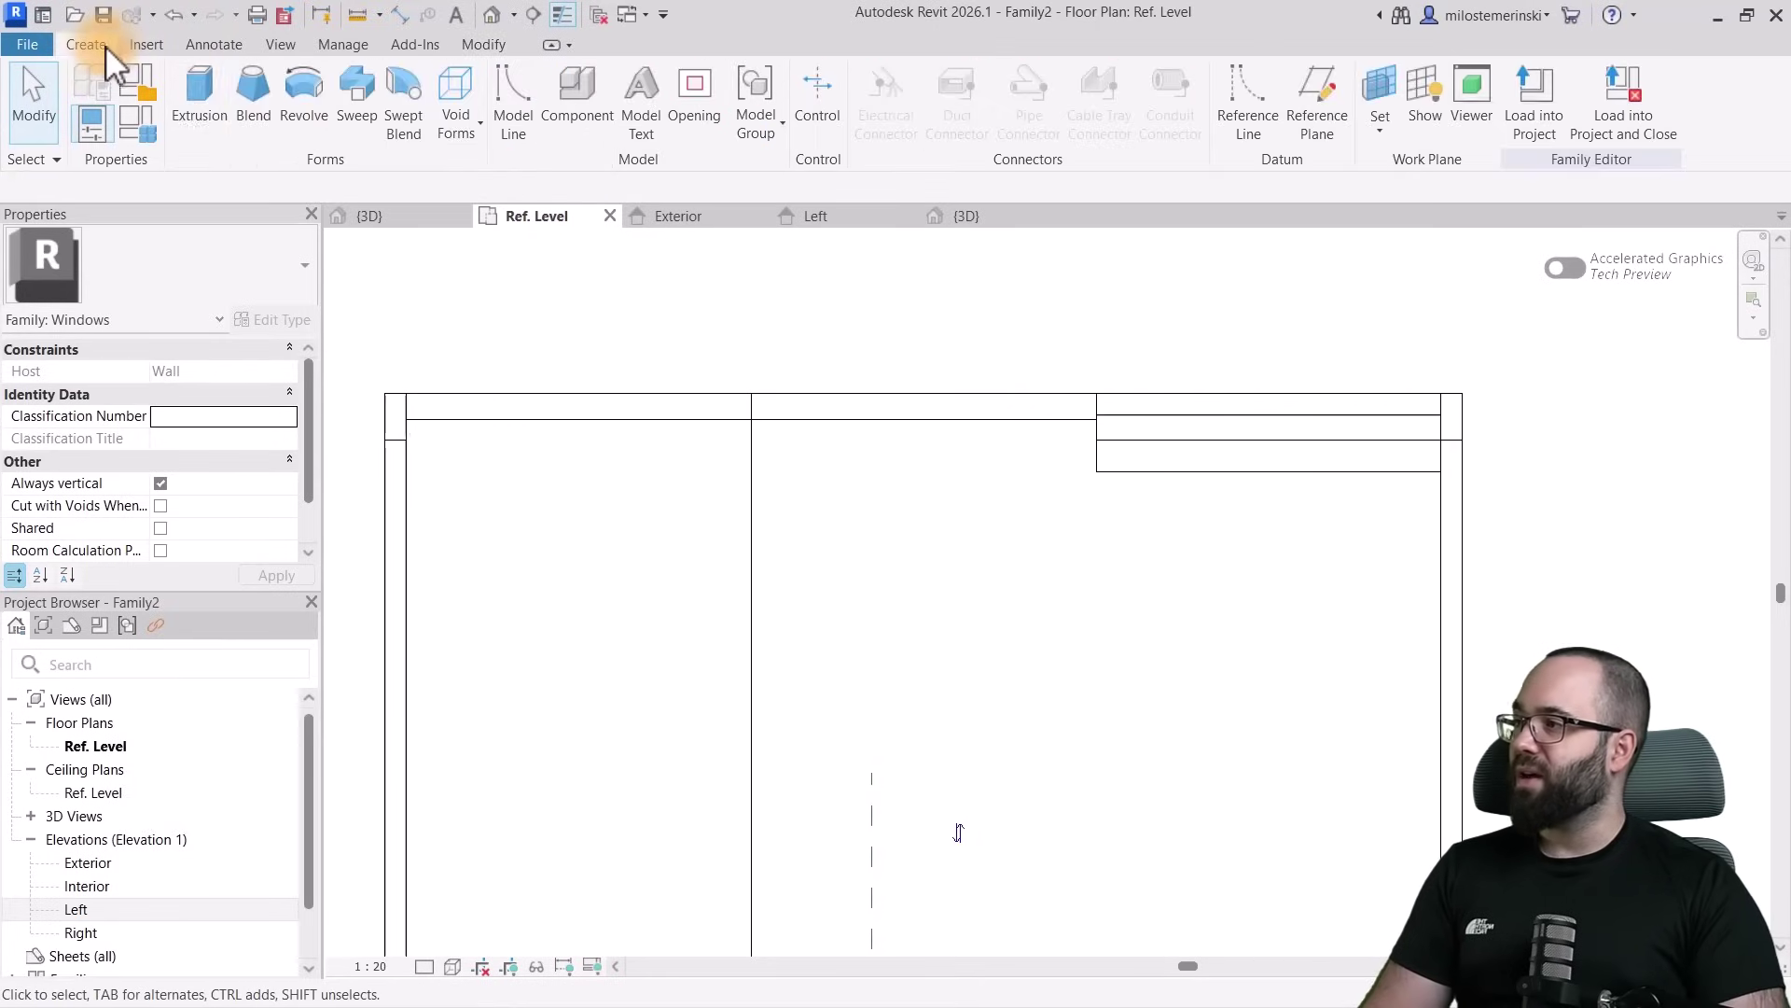
click(194, 116)
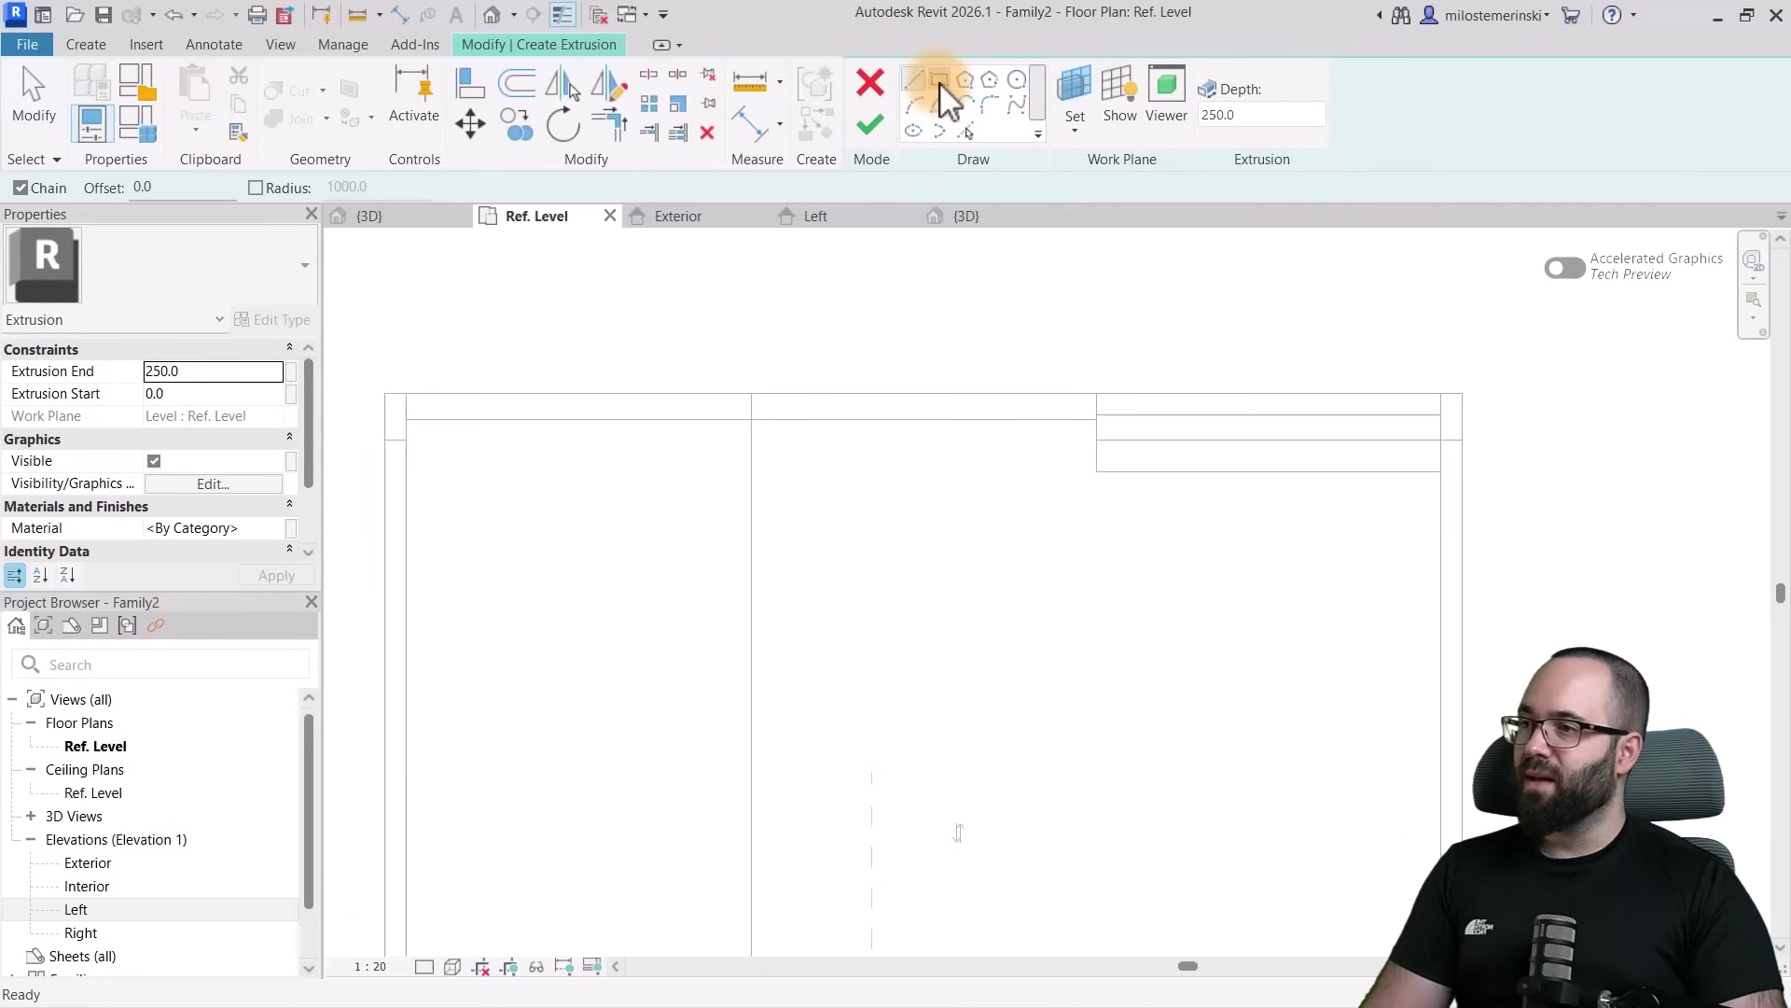
scroll(1085, 365, up, 5)
click(1107, 425)
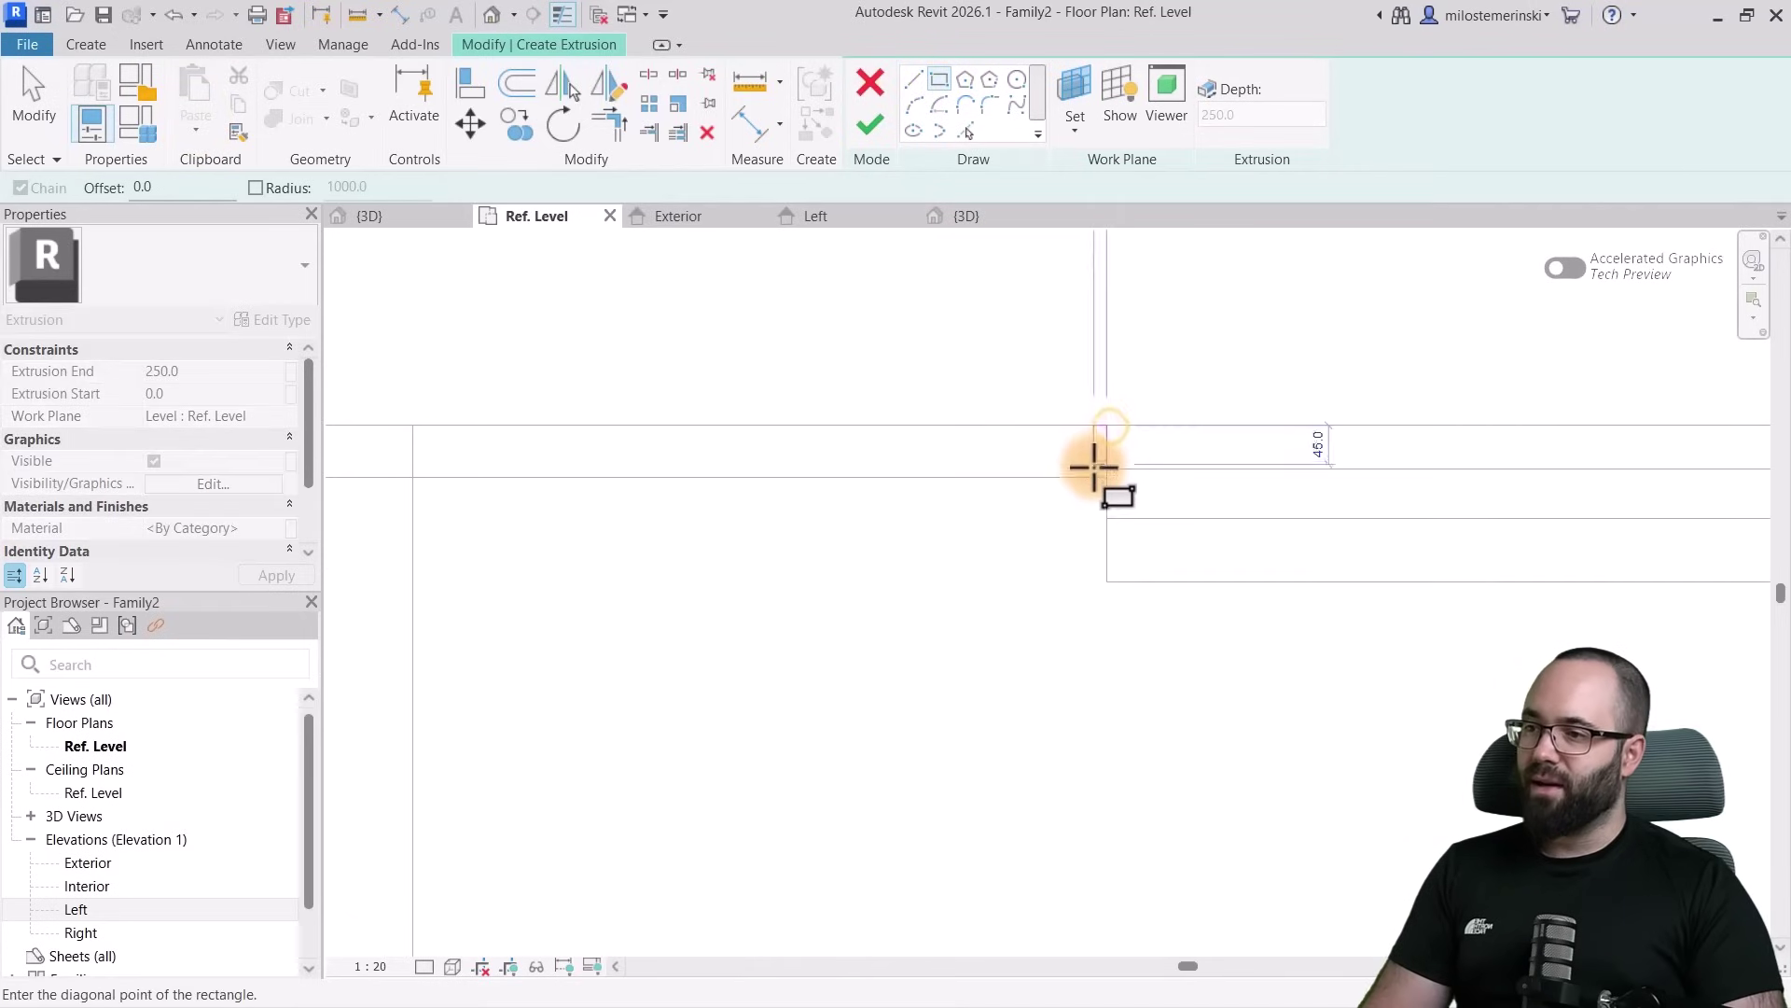
middle_drag(1119, 472, 1092, 733)
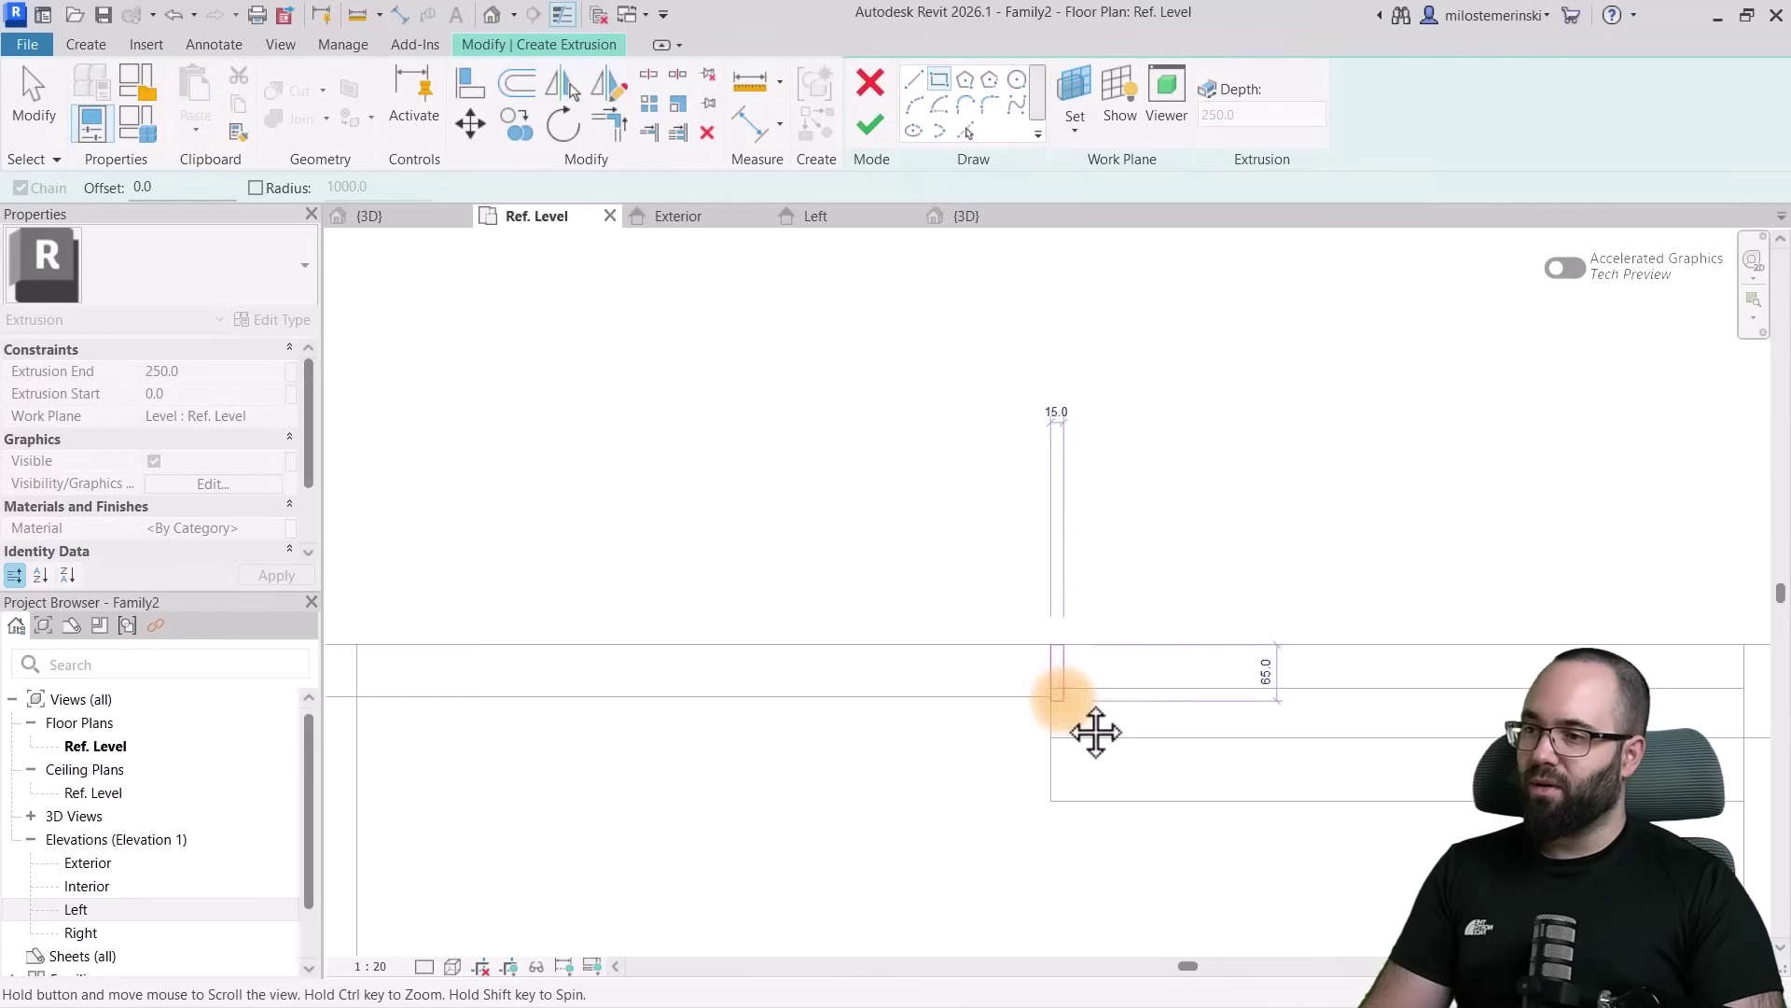
scroll(1065, 700, up, 1)
scroll(1065, 700, up, 1)
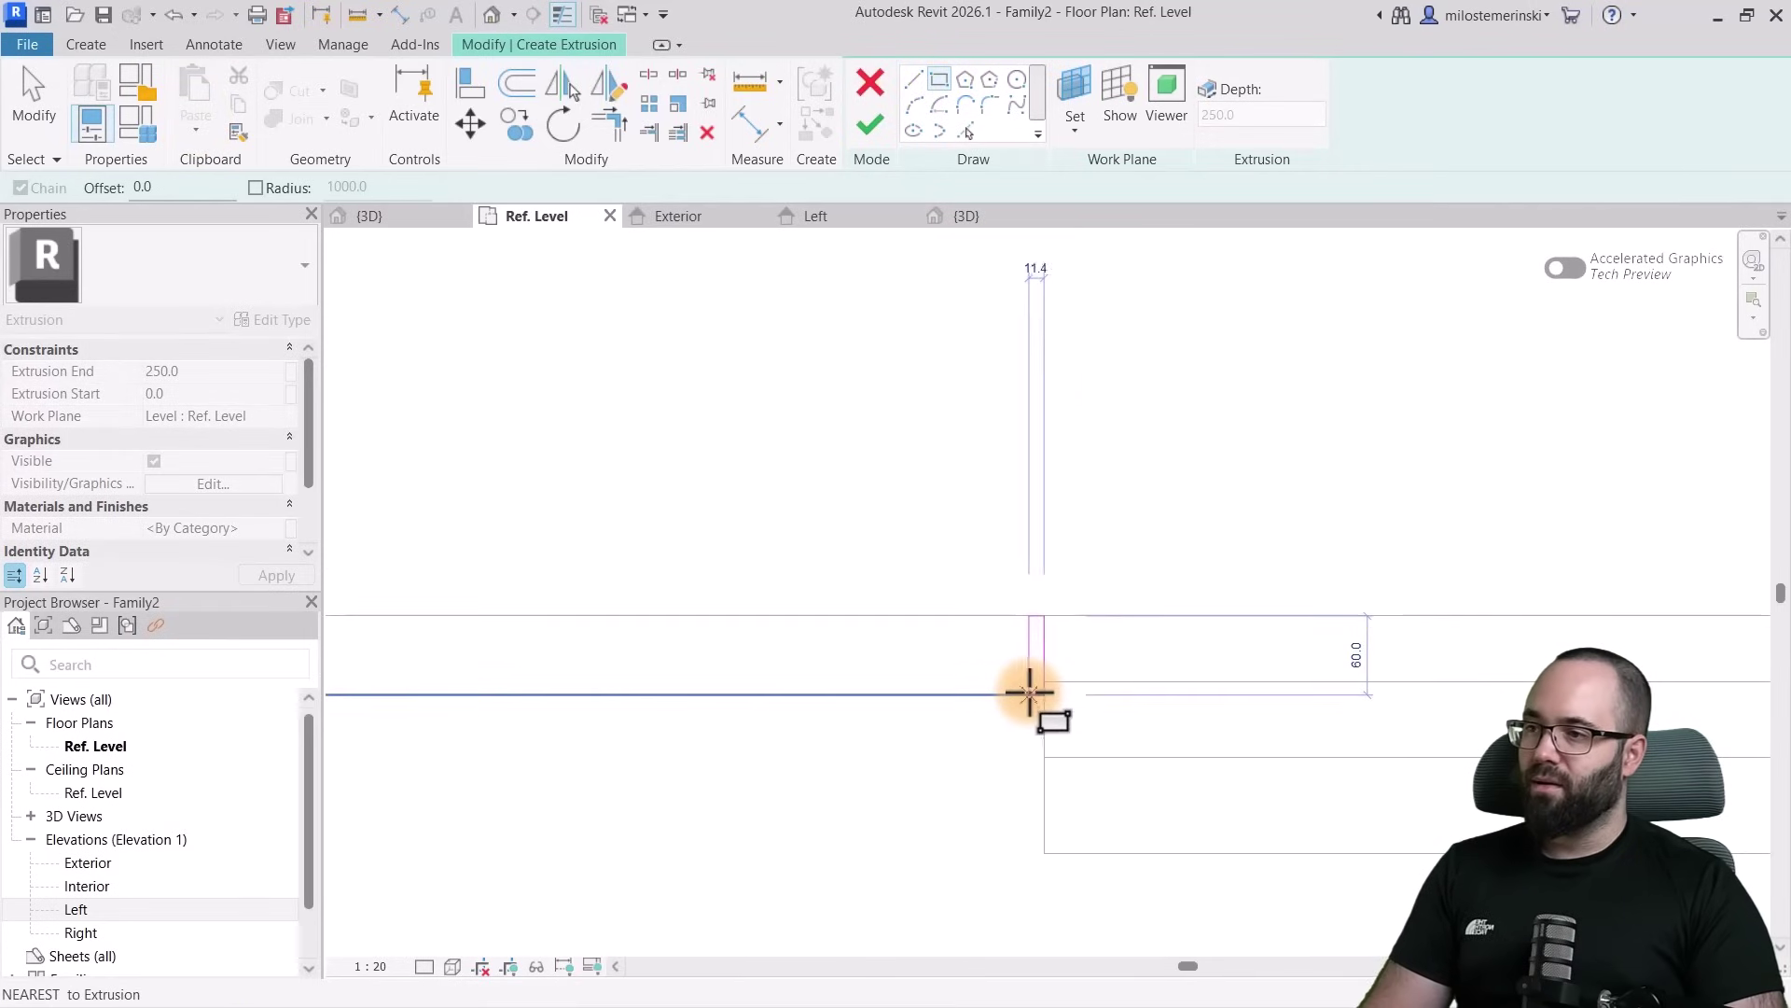
click(1030, 693)
scroll(1023, 653, up, 2)
key(Escape)
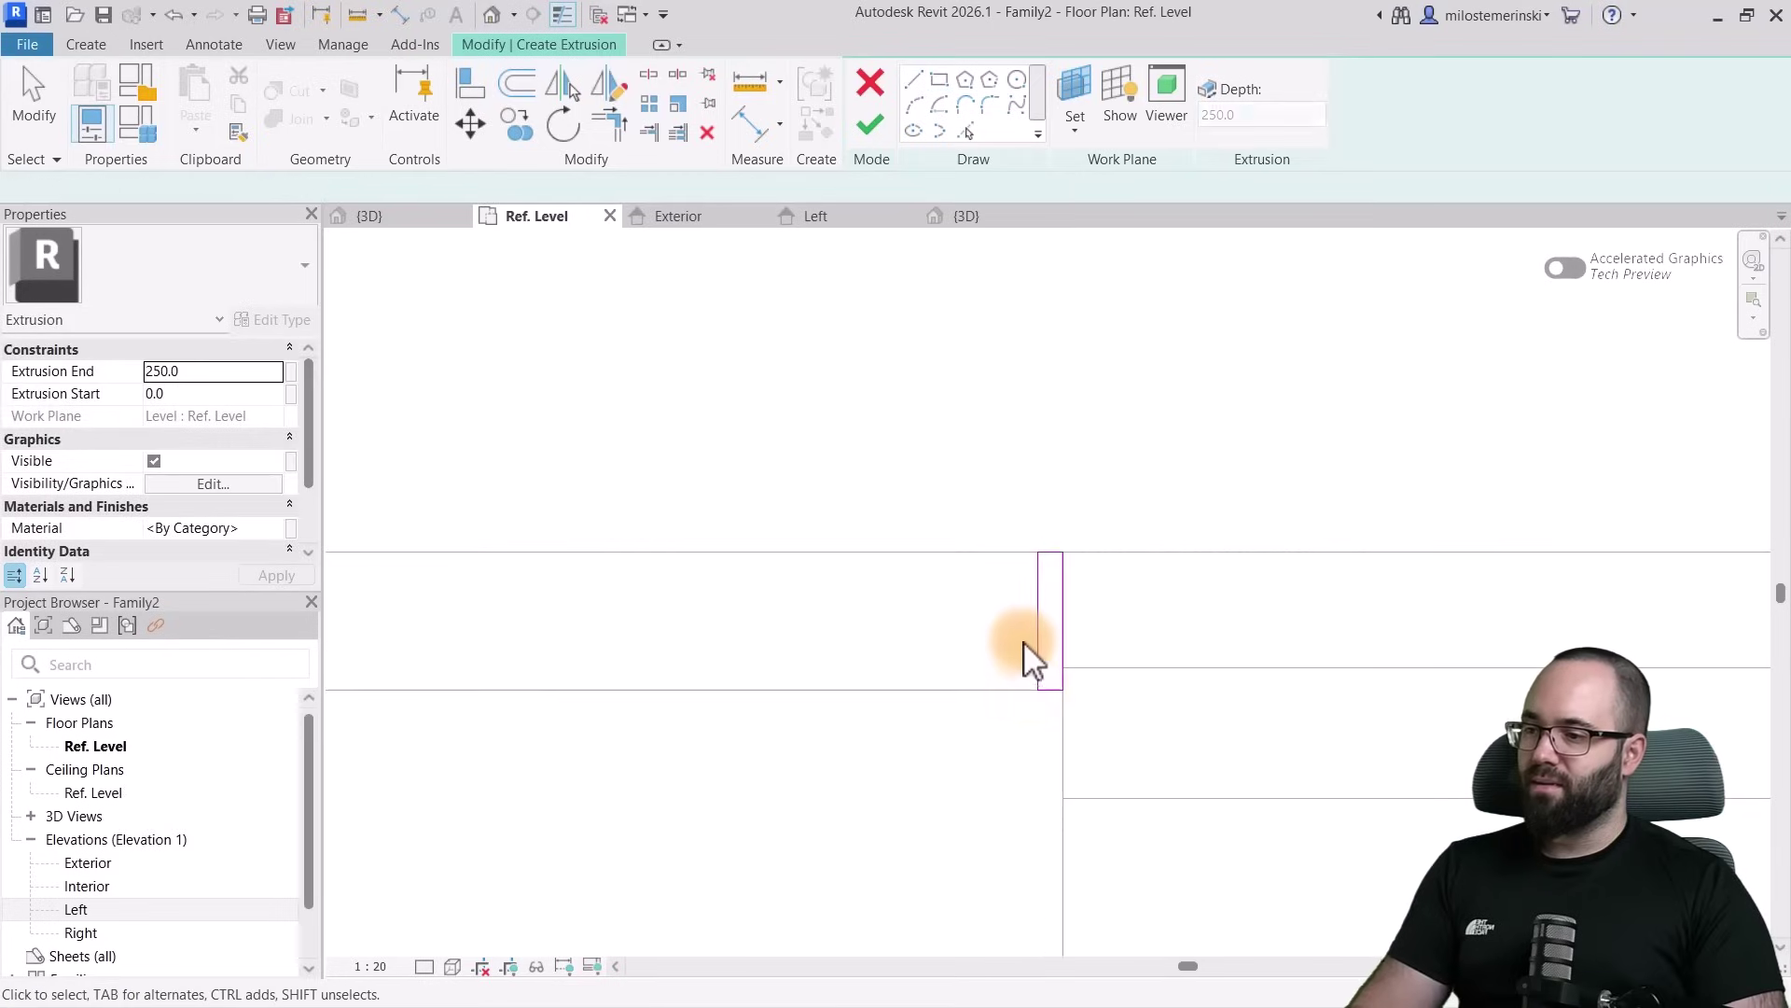
click(1035, 624)
click(1051, 508)
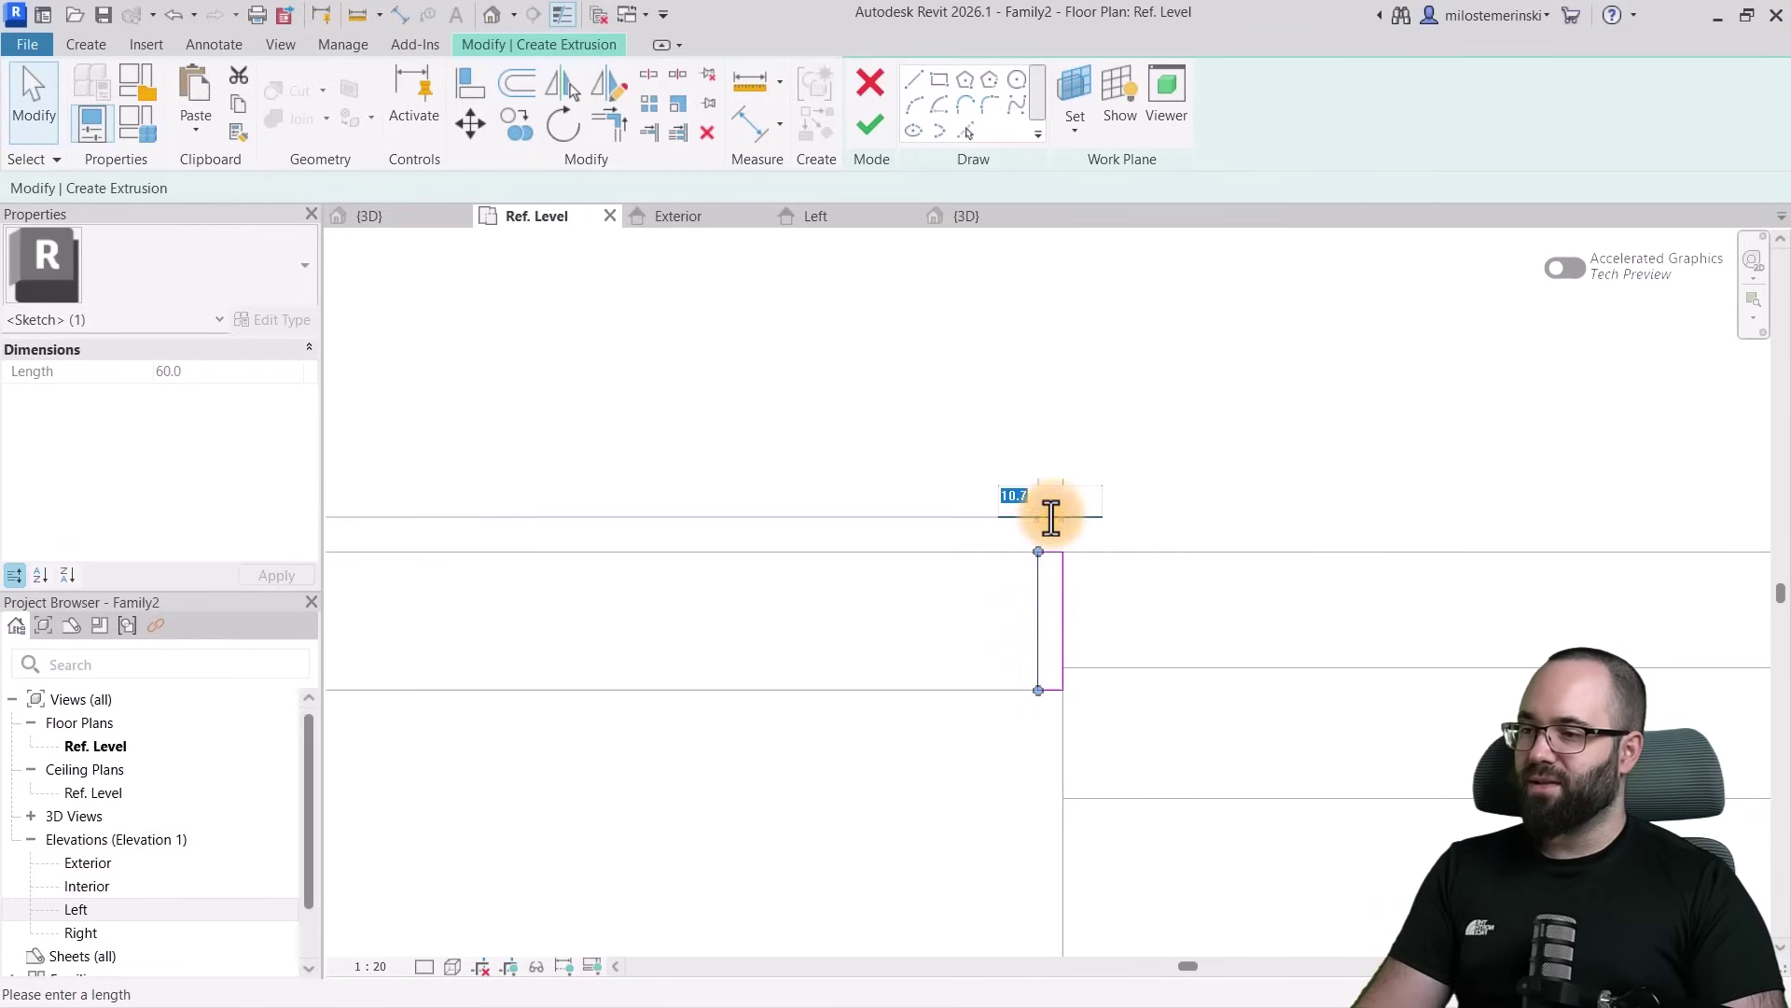
key(Escape)
Move the baluster rectangle 100 mm along the rail, away from the bent panel's edge
drag(991, 493, 1105, 776)
click(470, 126)
click(1088, 428)
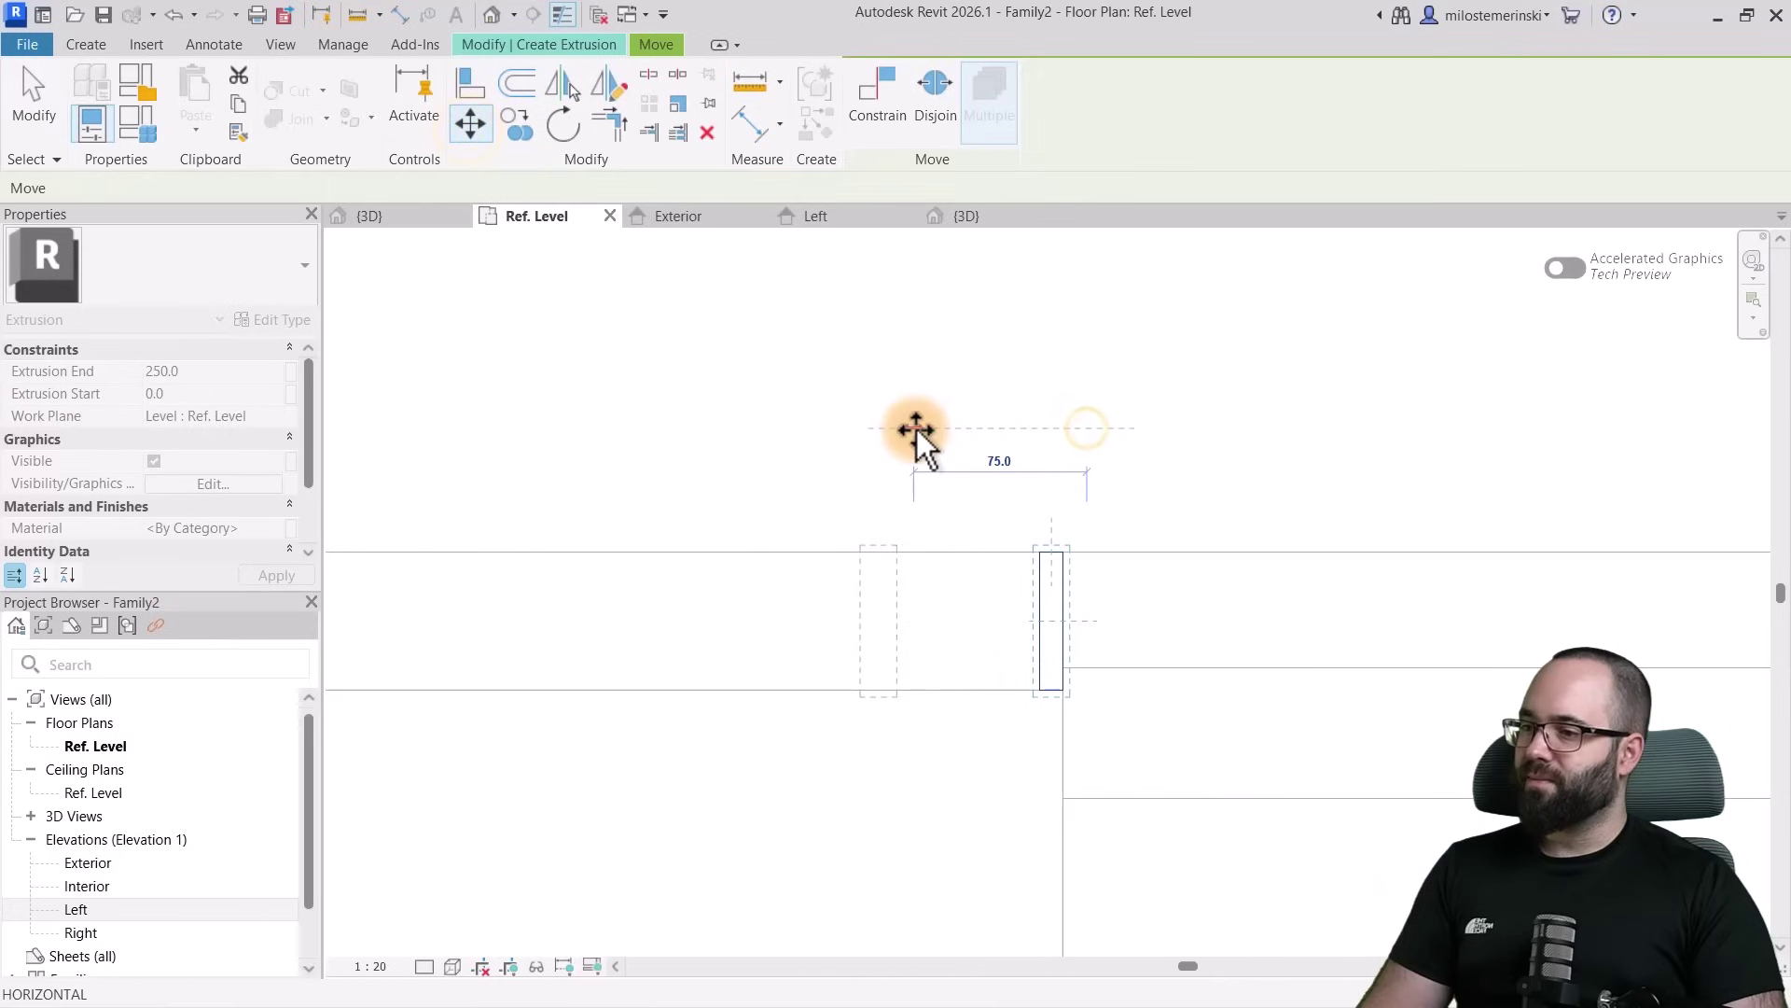
text(250)
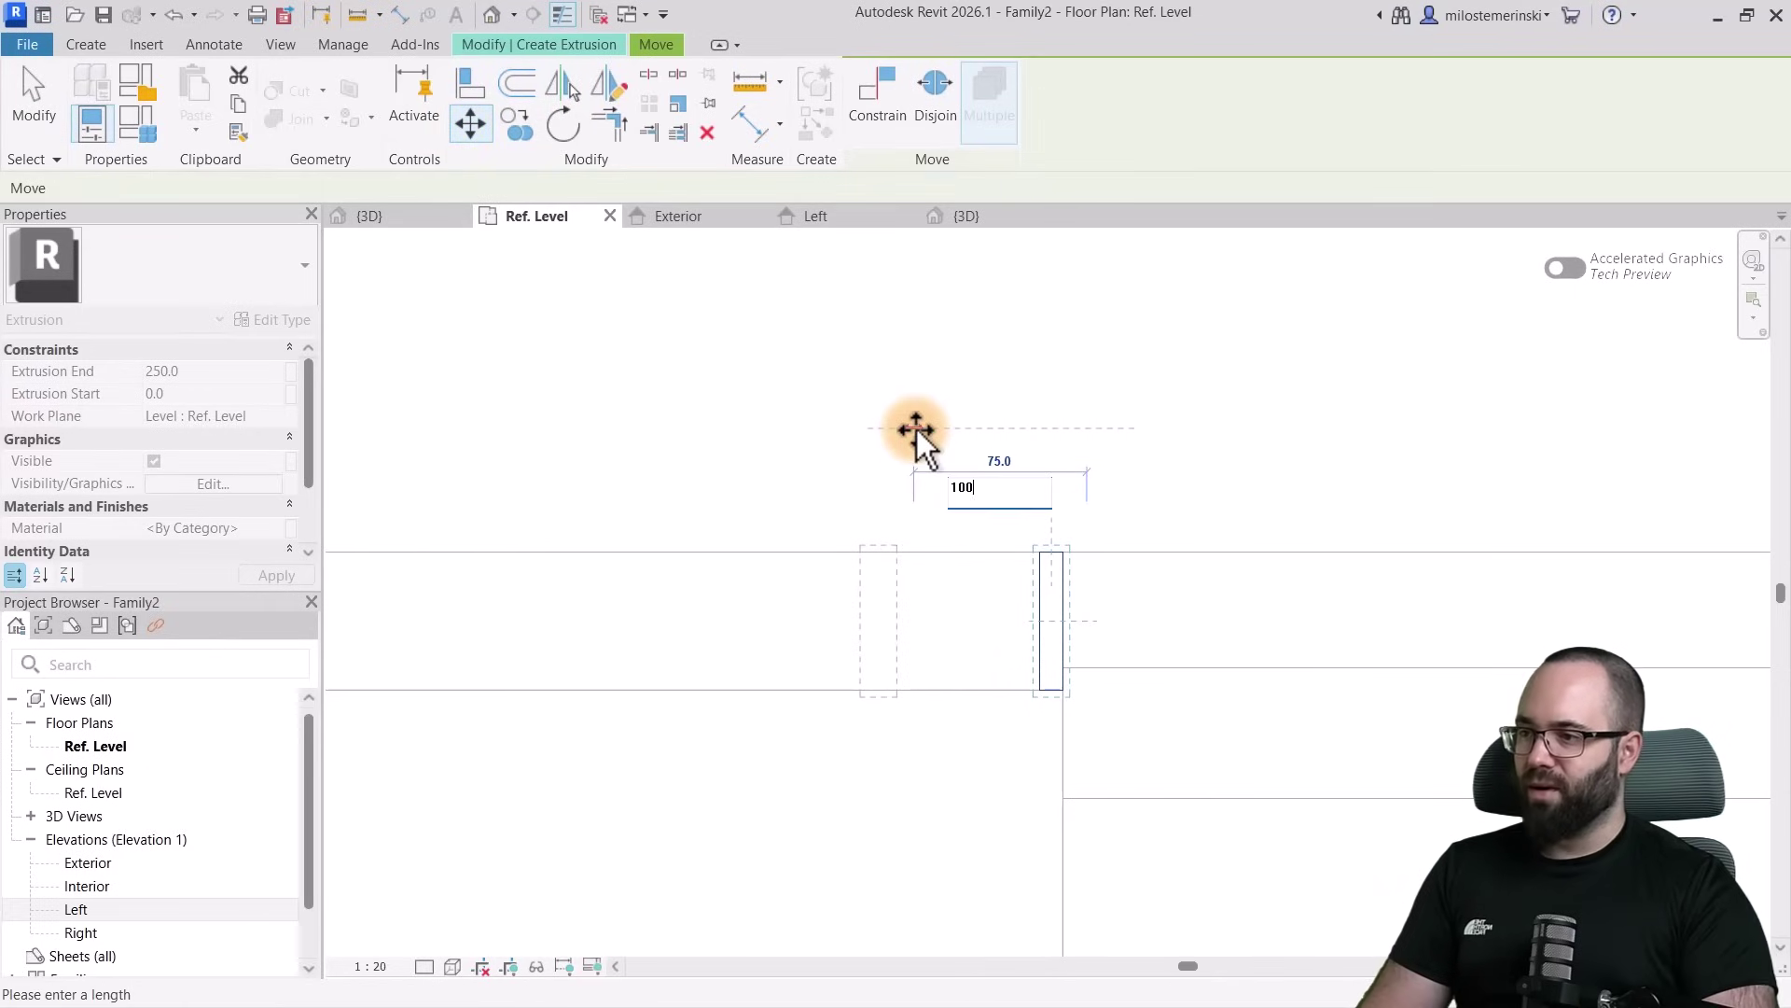
key(Return)
Copy the baluster rectangle four times along the rail at 100 mm spacing, toward the opposite side panel
scroll(916, 434, down, 2)
click(517, 126)
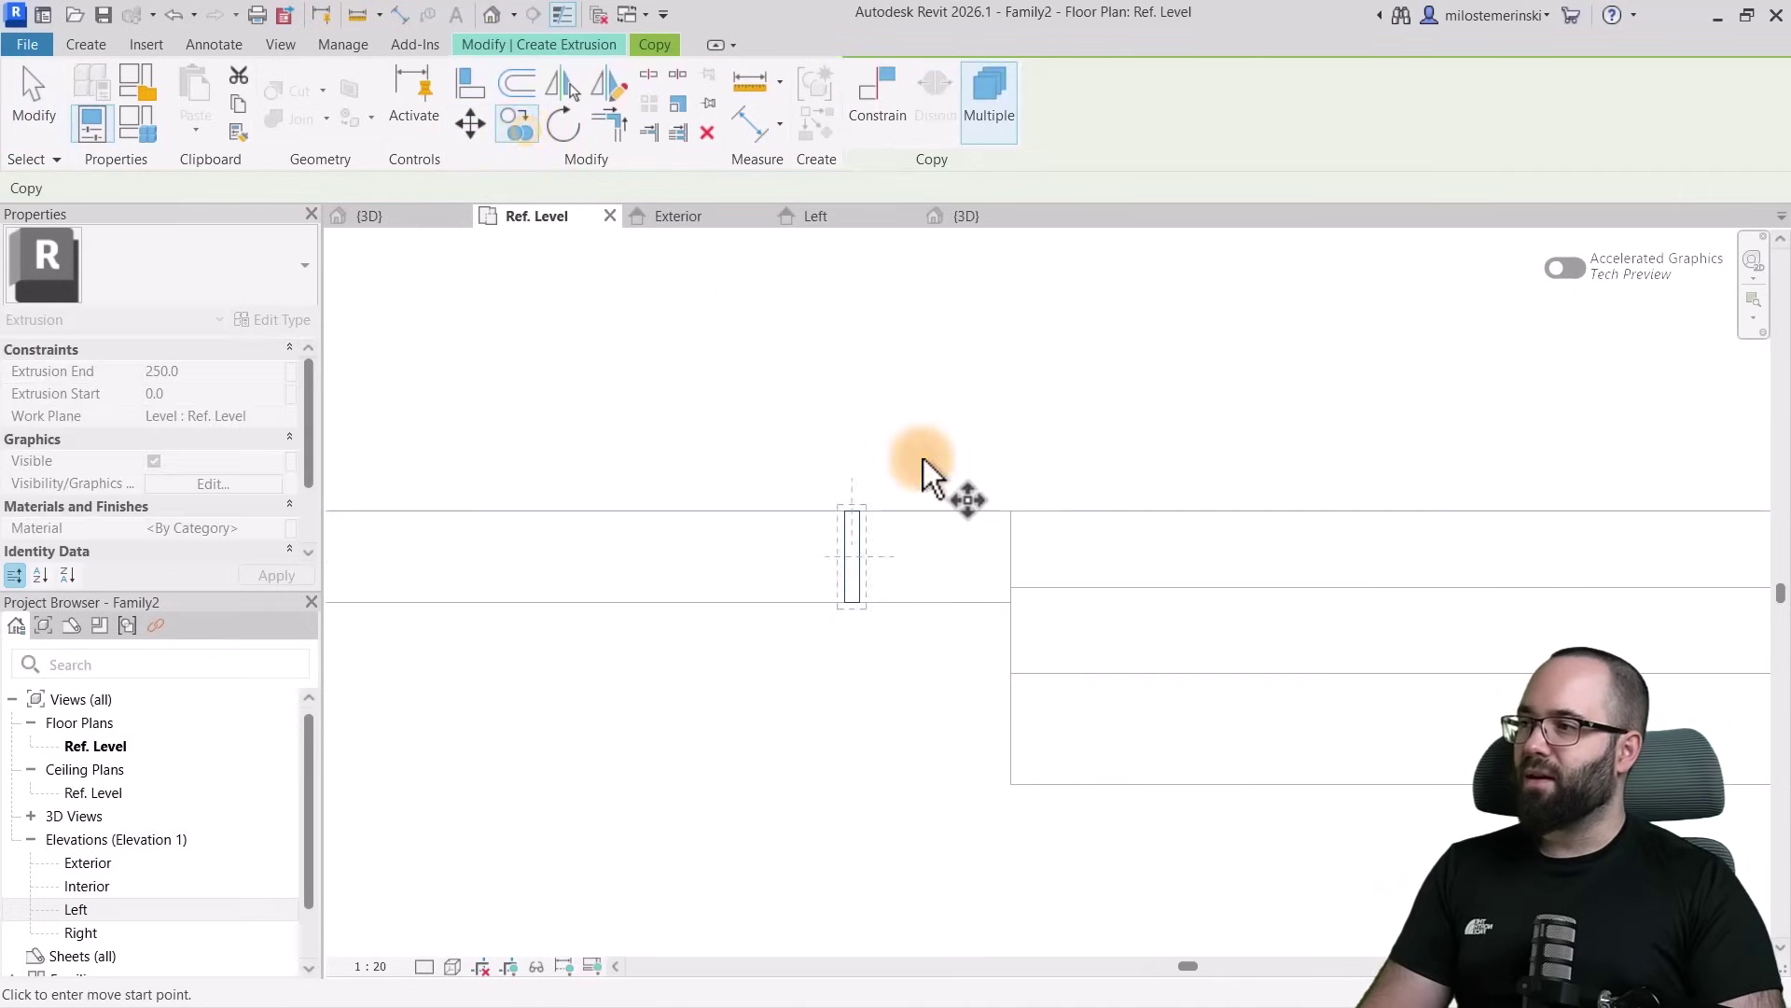
middle_drag(923, 457, 1414, 489)
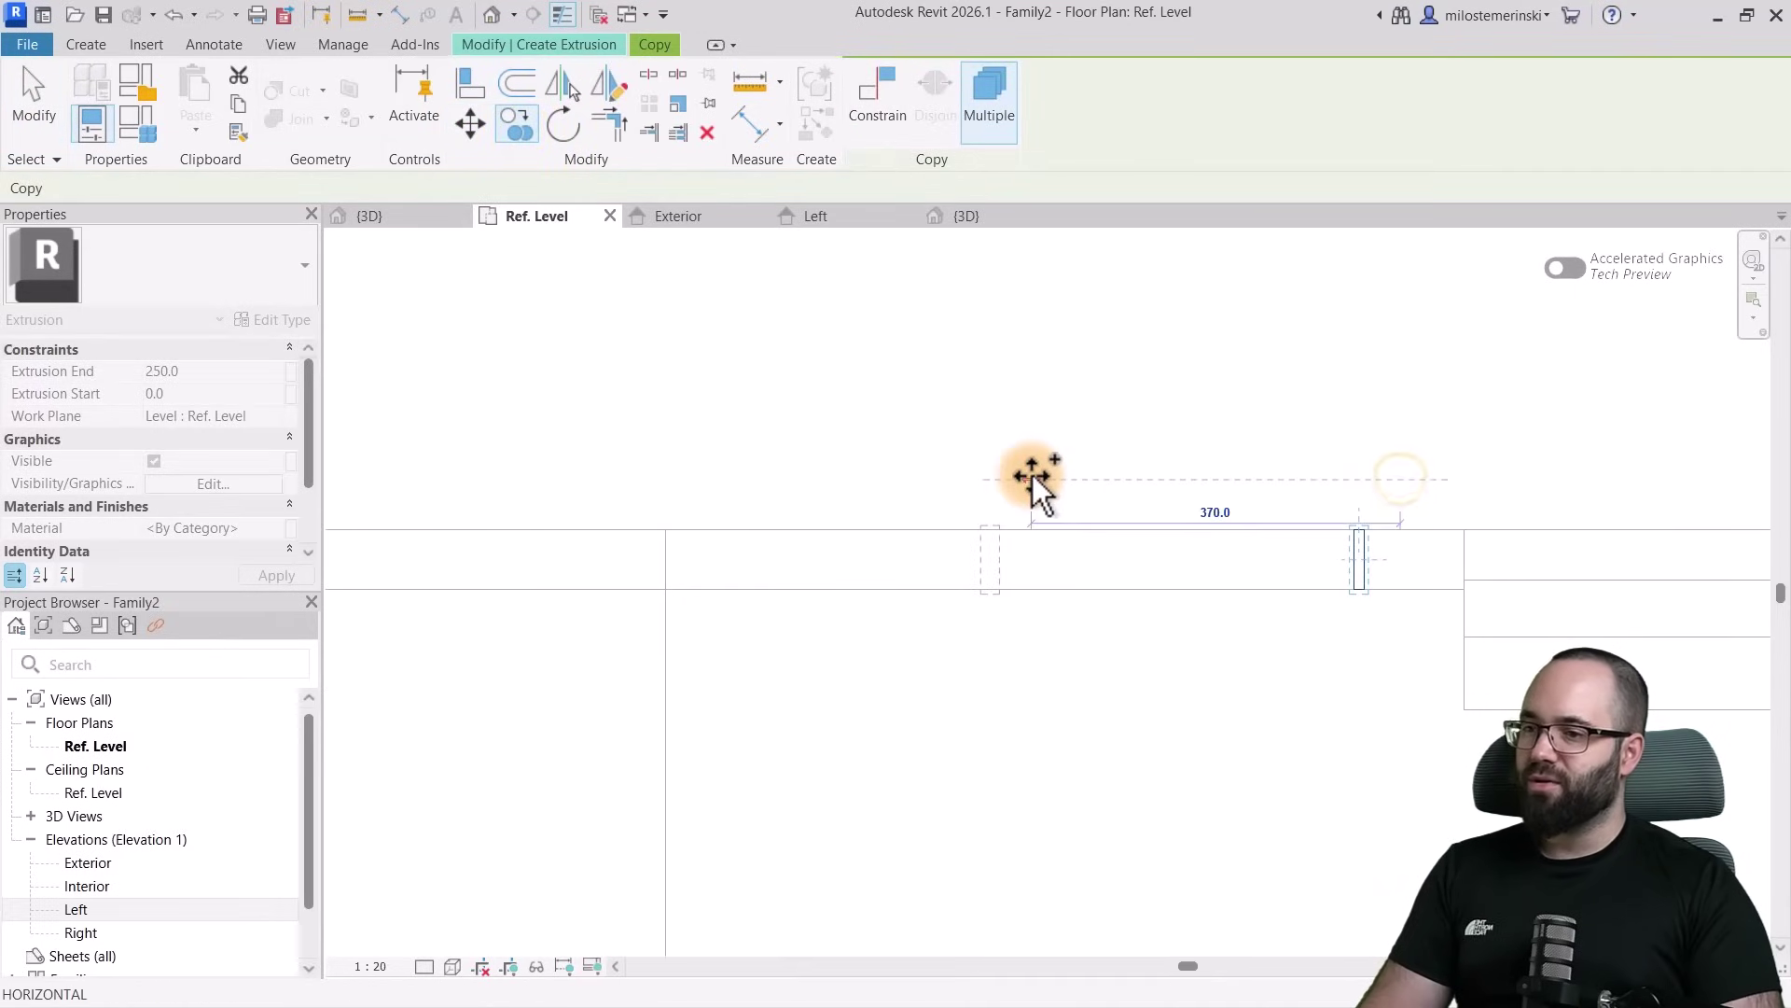
text(100)
key(Return)
text(1)
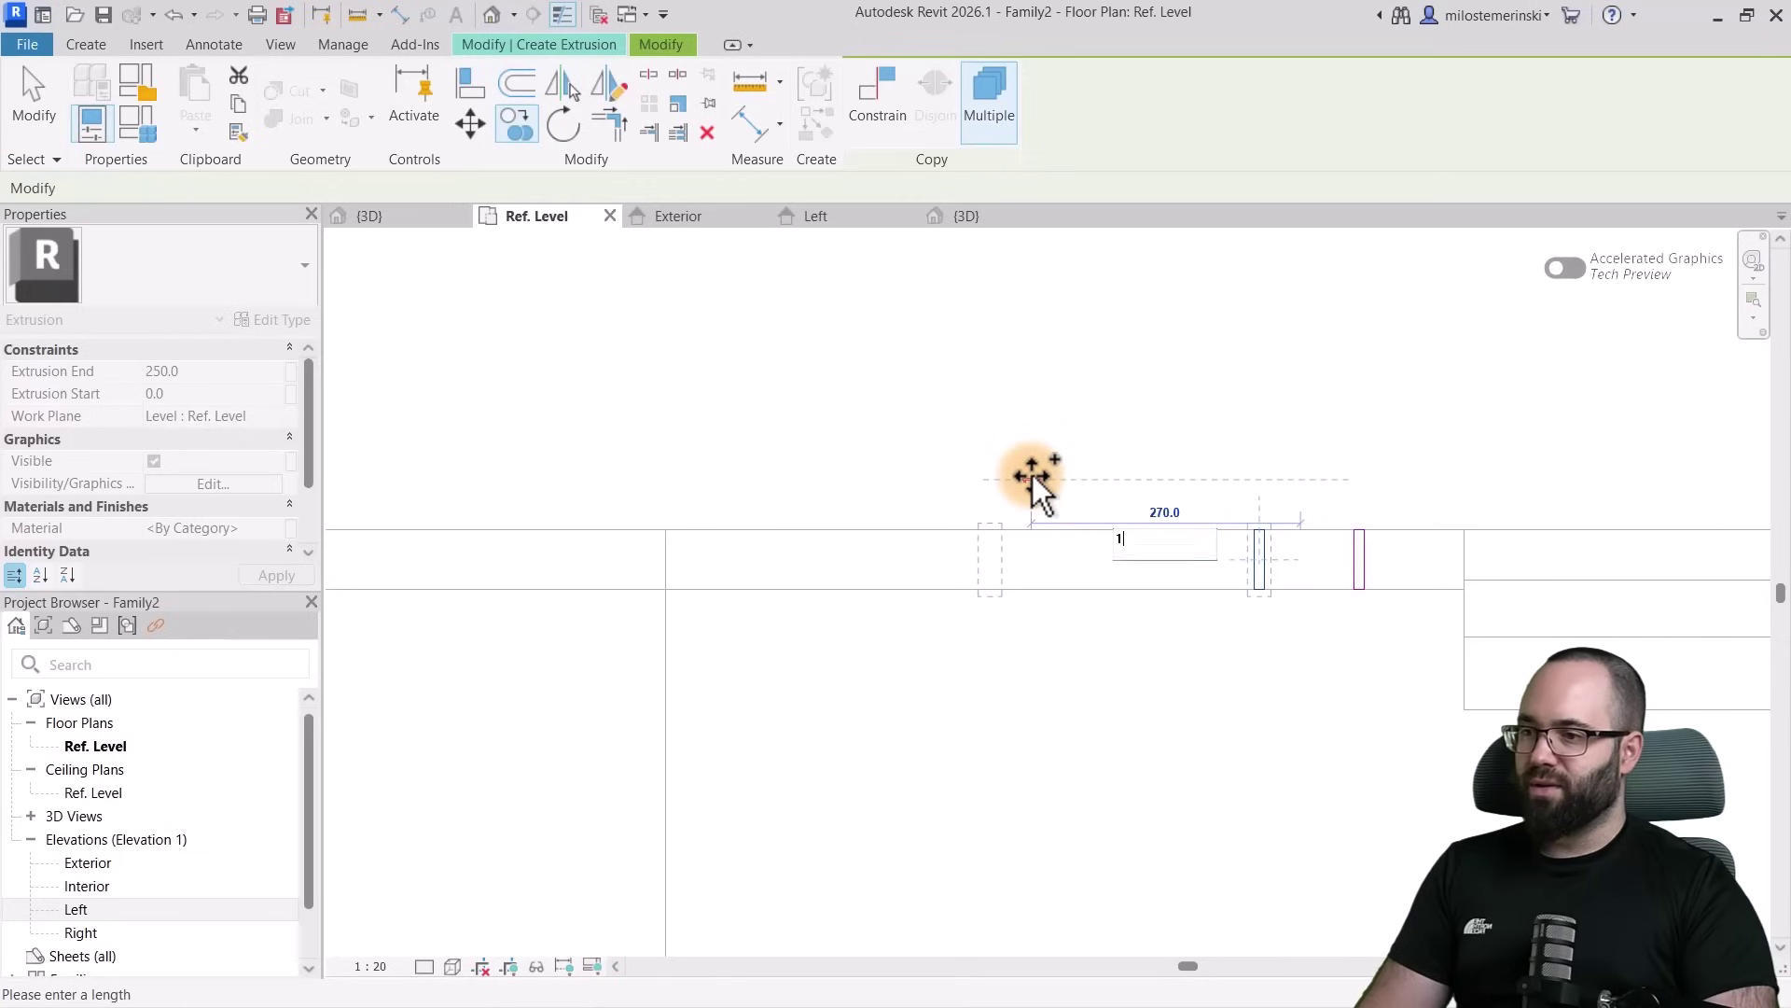
text(00)
key(Return)
text(100)
key(Return)
text(1)
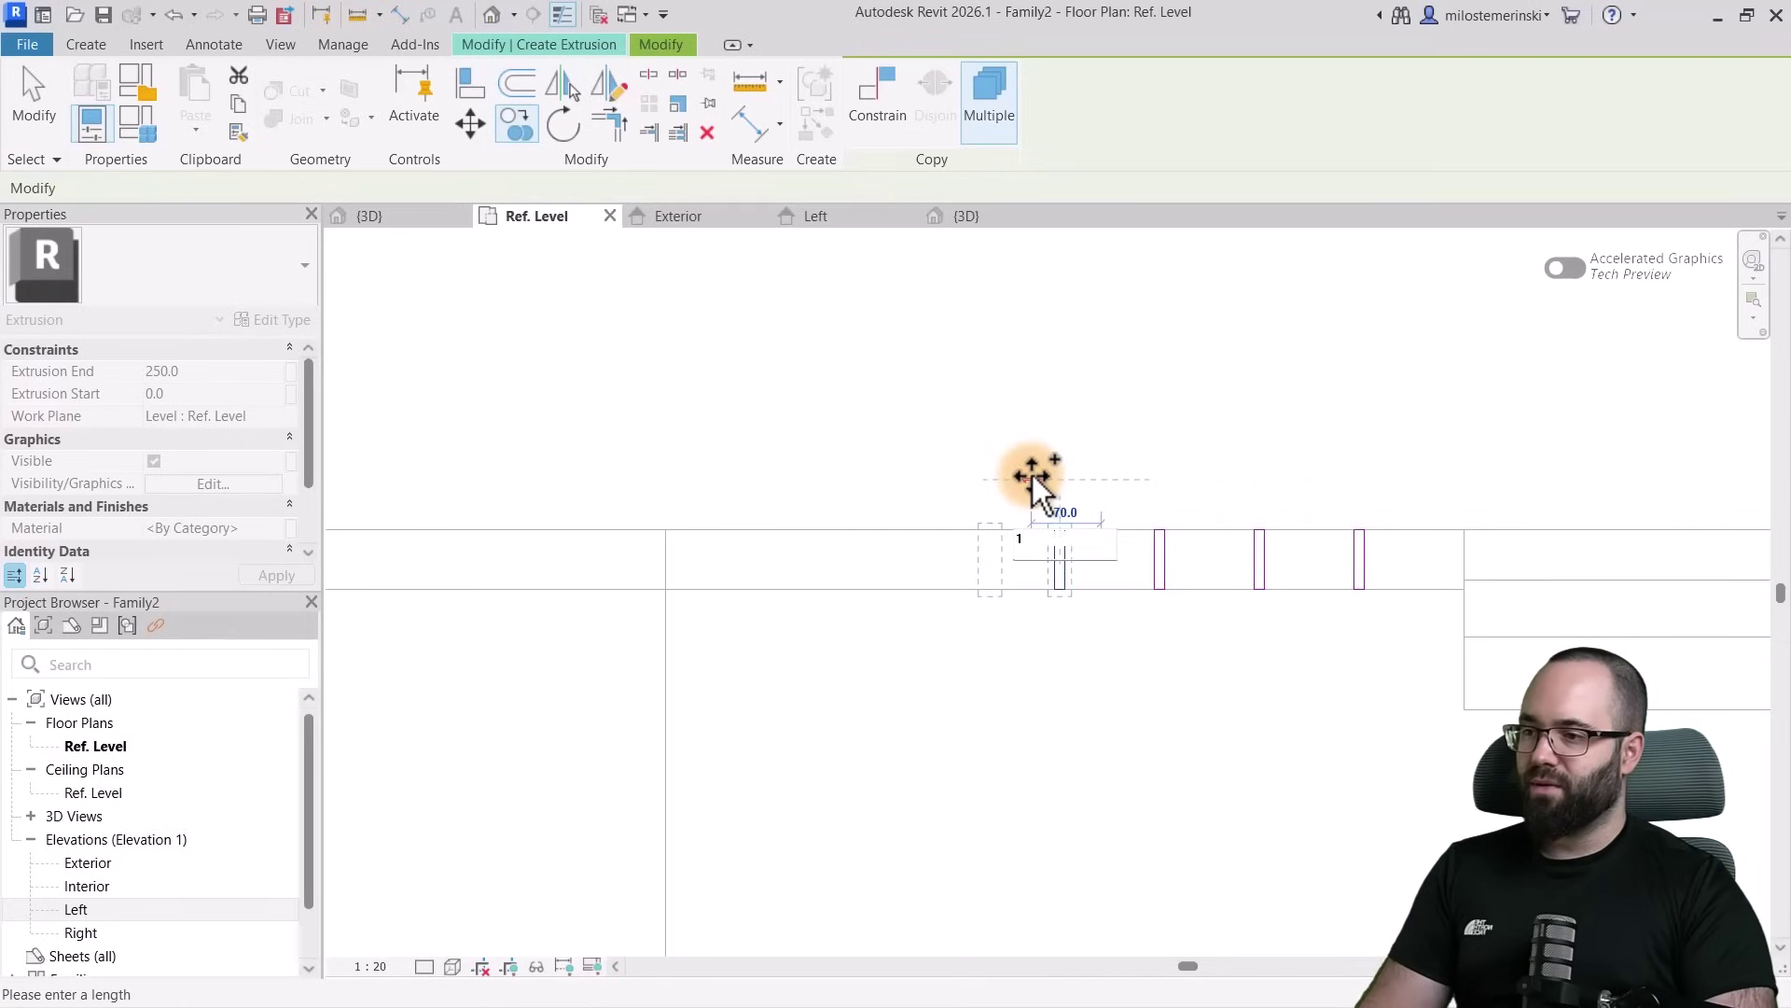
text(00)
key(Return)
key(Escape)
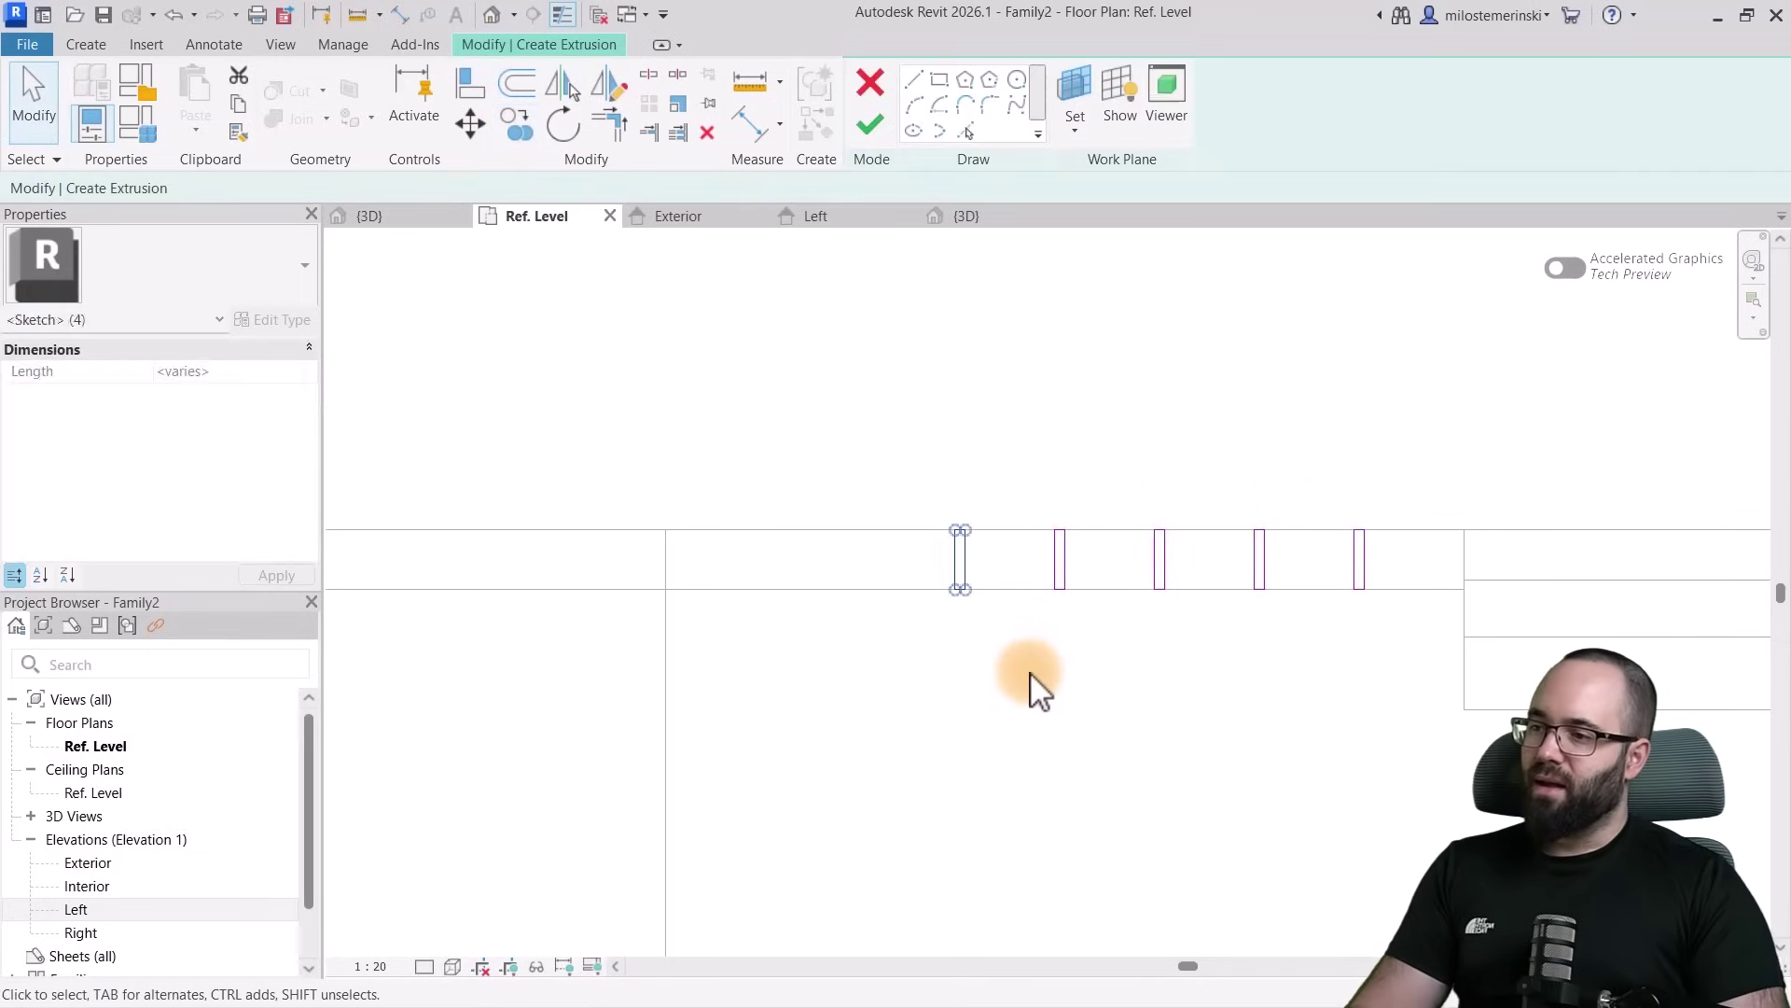
click(1036, 690)
Copy the last four baluster rectangles as a group three times along the rail, keeping the same spacing up to the opposite side panel
drag(835, 432, 1347, 775)
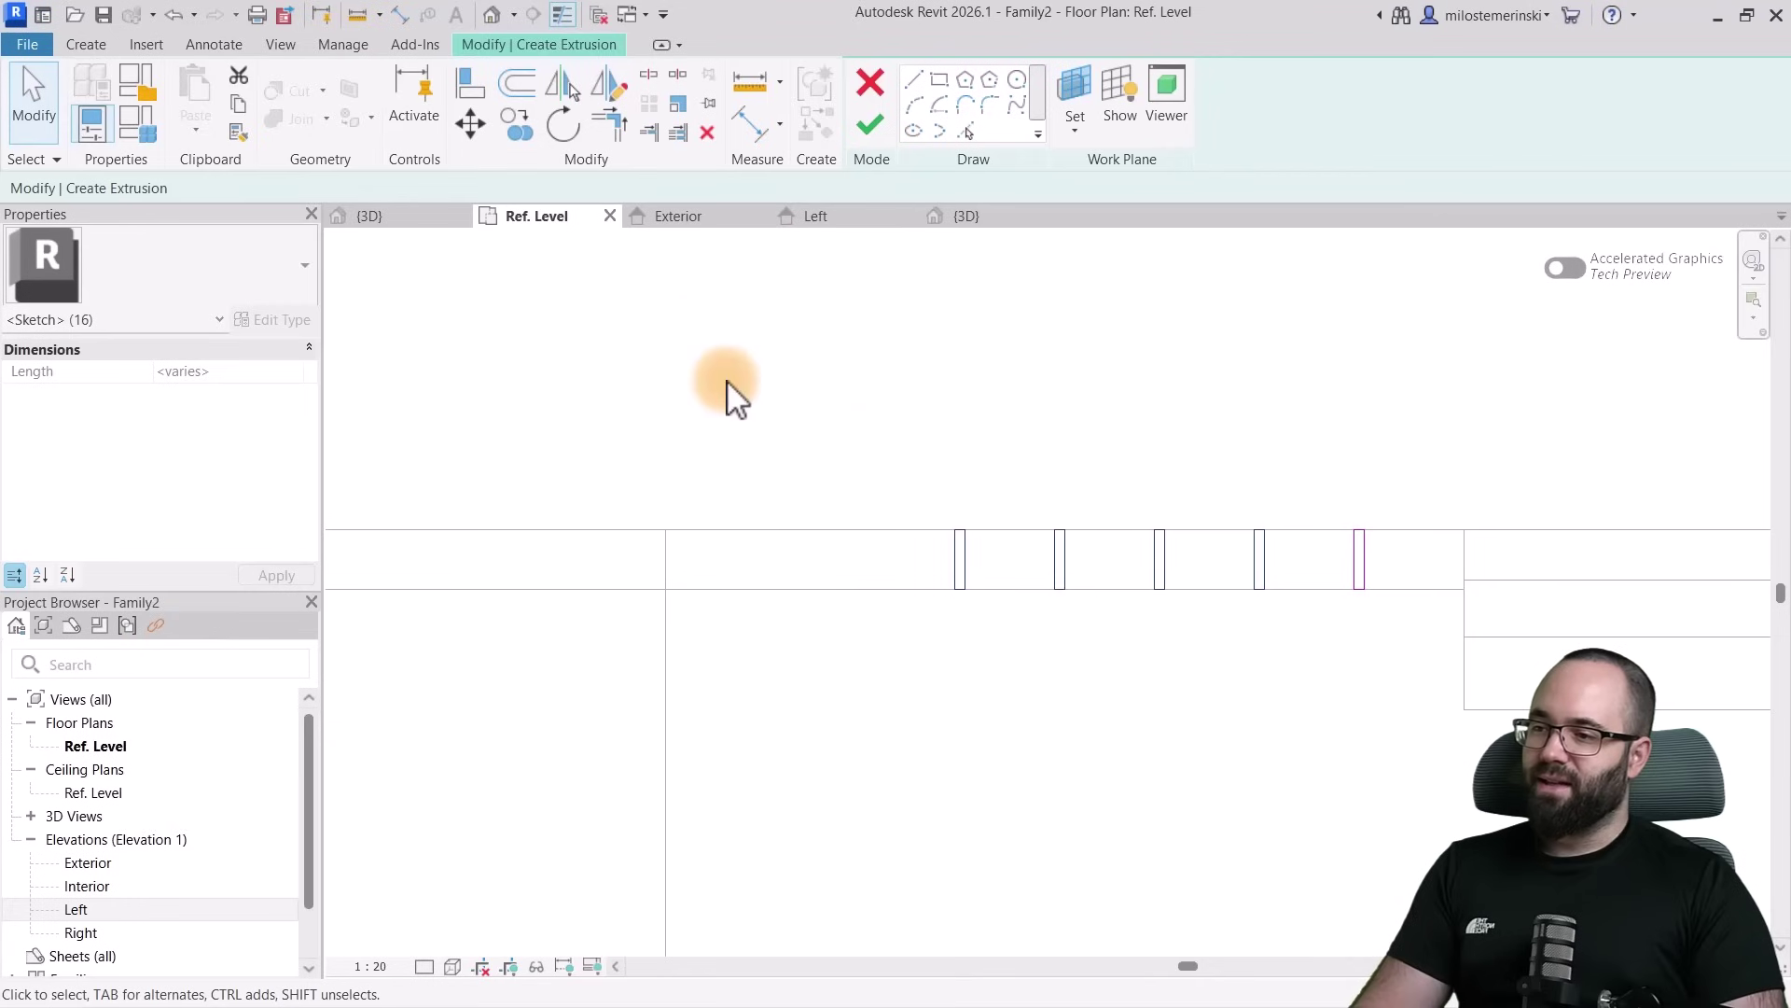
click(517, 132)
click(1359, 530)
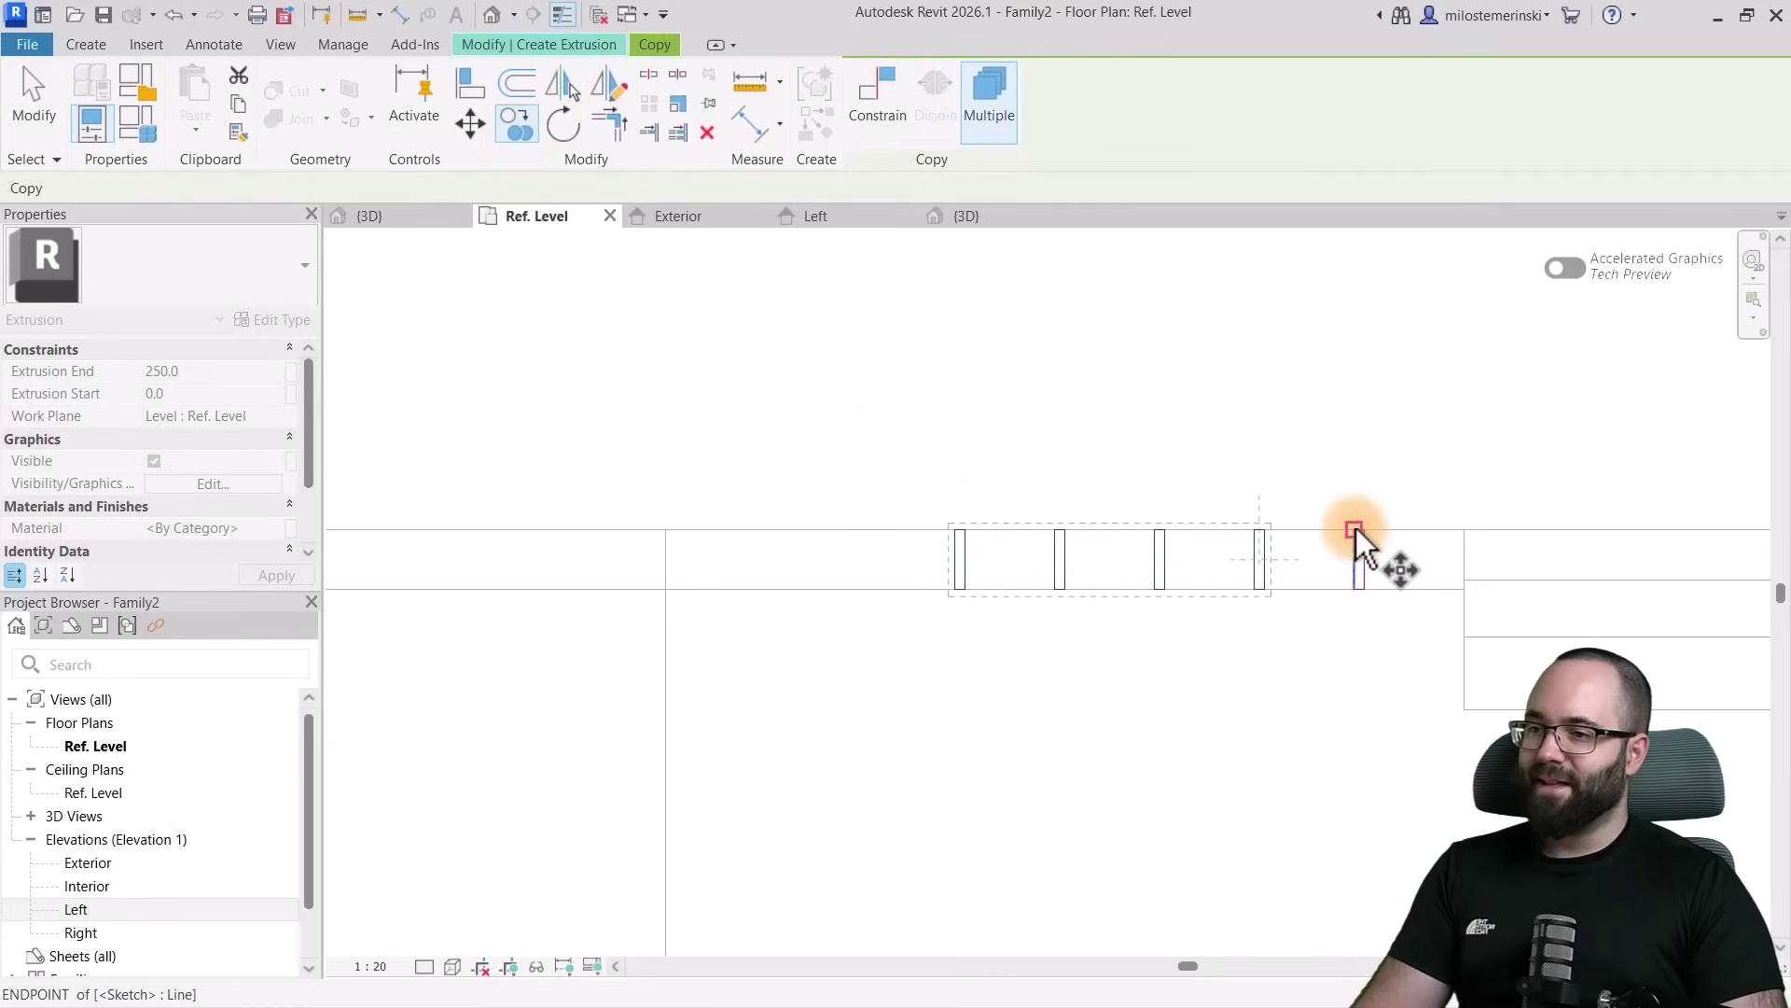
middle_drag(909, 589, 1336, 706)
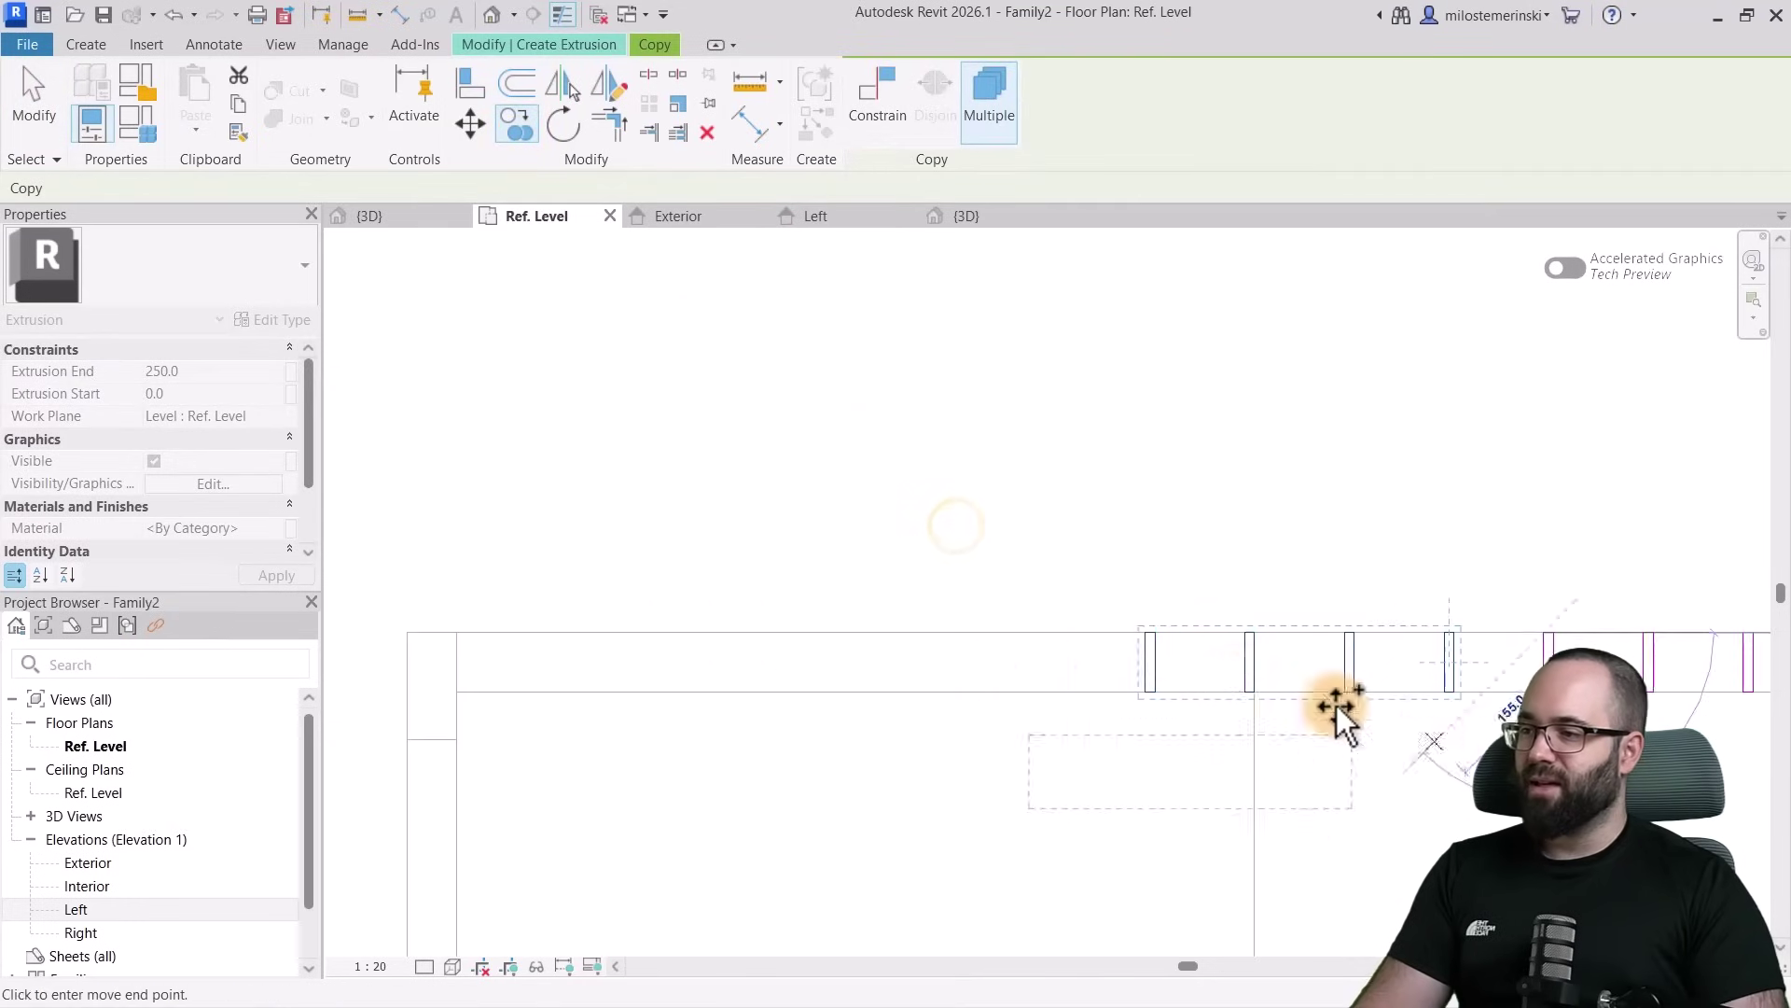
click(1146, 635)
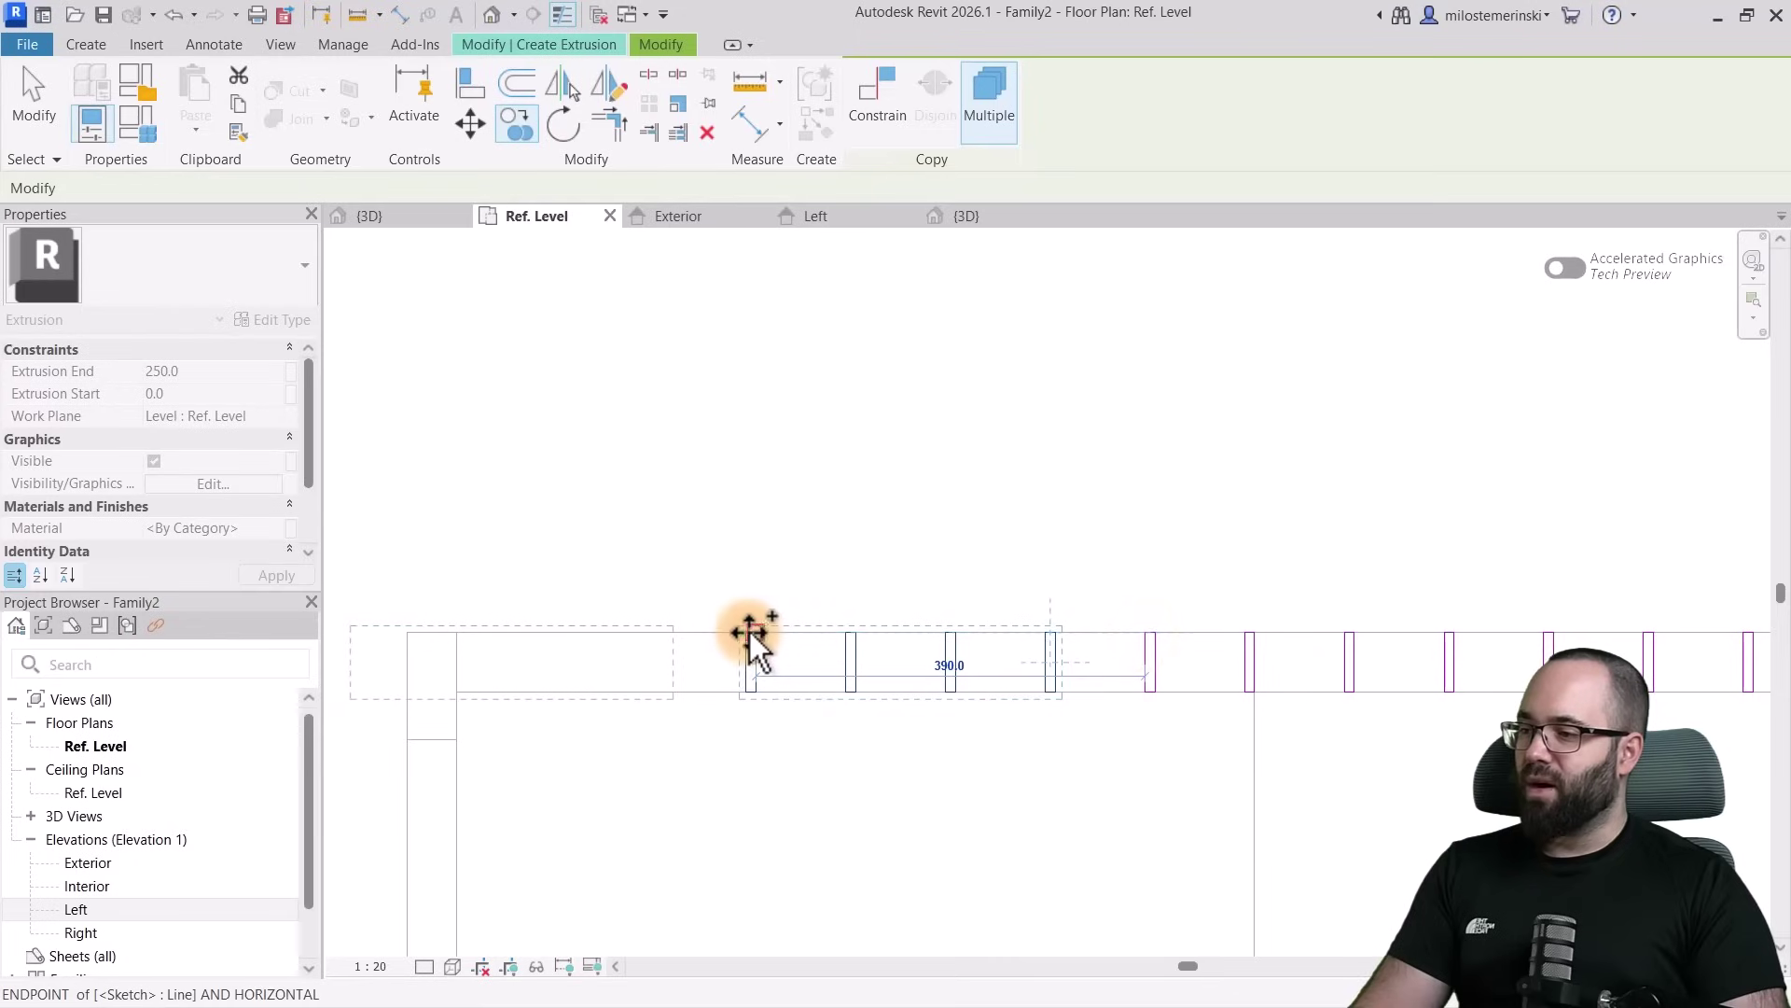
middle_drag(704, 698, 1119, 694)
key(Escape)
key(Escape)
Delete the surplus baluster rectangles at and beyond the side panel, and finish the extrusion
mouse_move(657, 563)
mouse_down()
mouse_move(966, 841)
mouse_move(898, 828)
mouse_up()
key(Delete)
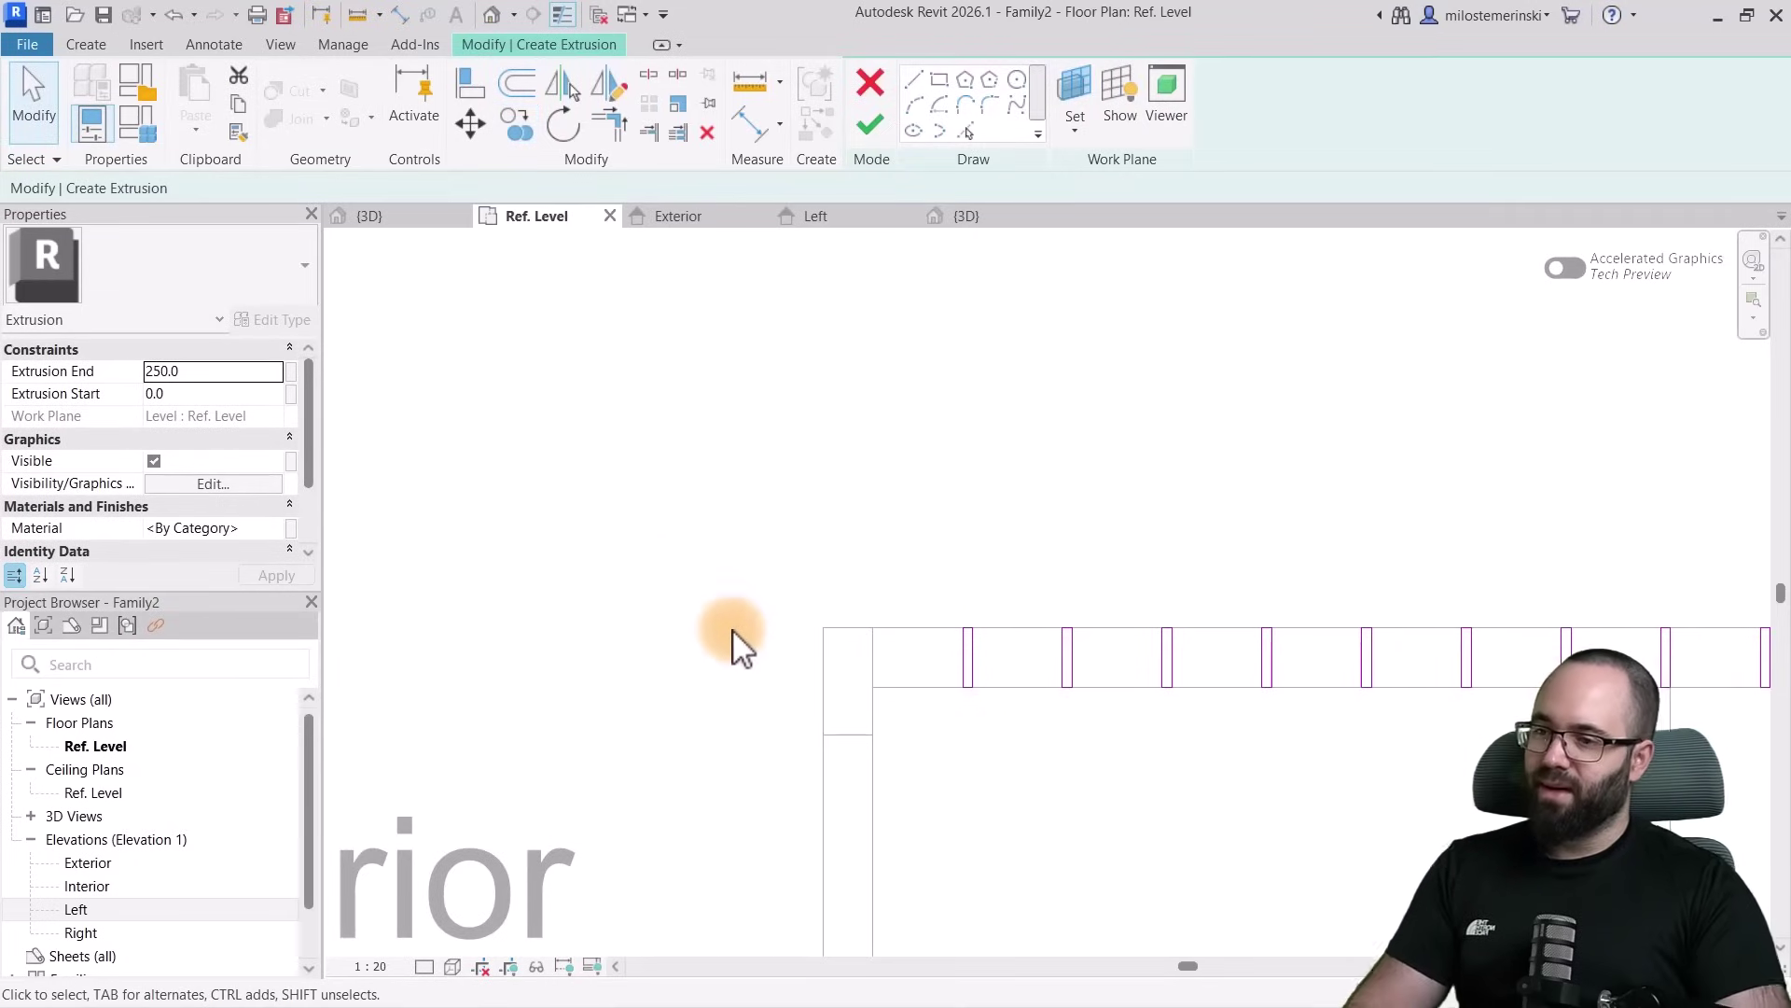
scroll(726, 628, down, 1)
middle_drag(825, 486, 555, 435)
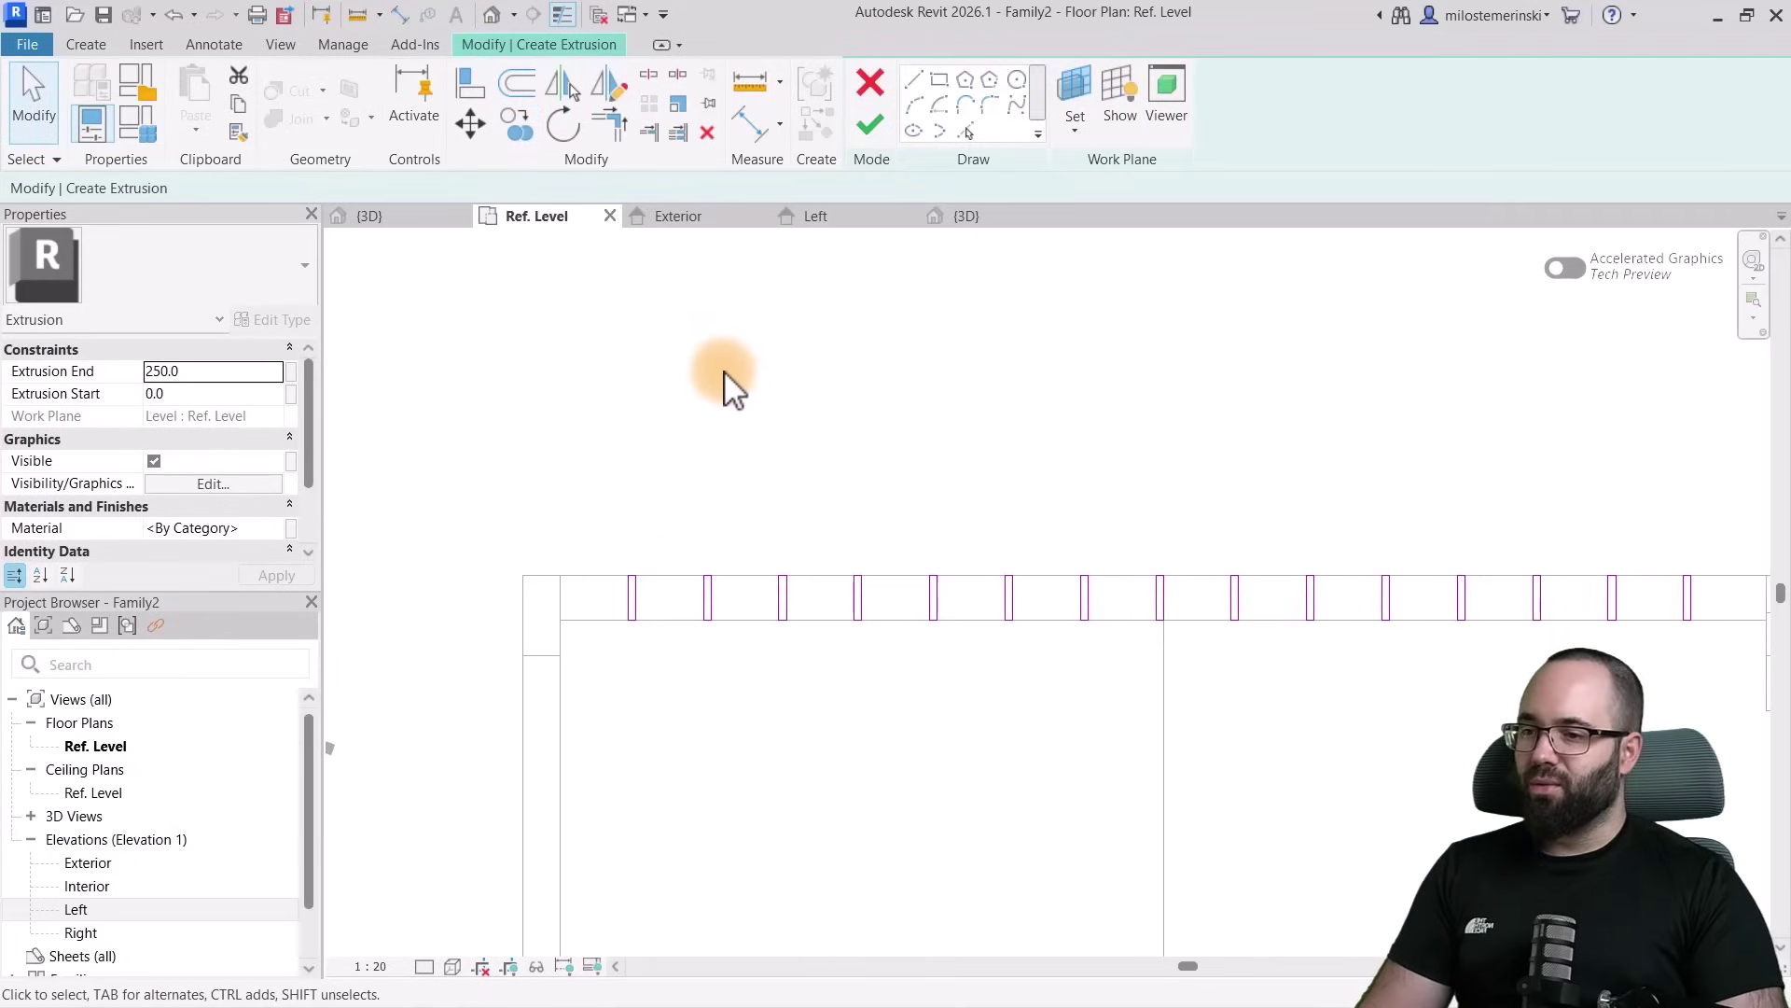
click(875, 130)
Stretch the baluster extrusion upward in the 3D view to the top of the rail
click(982, 218)
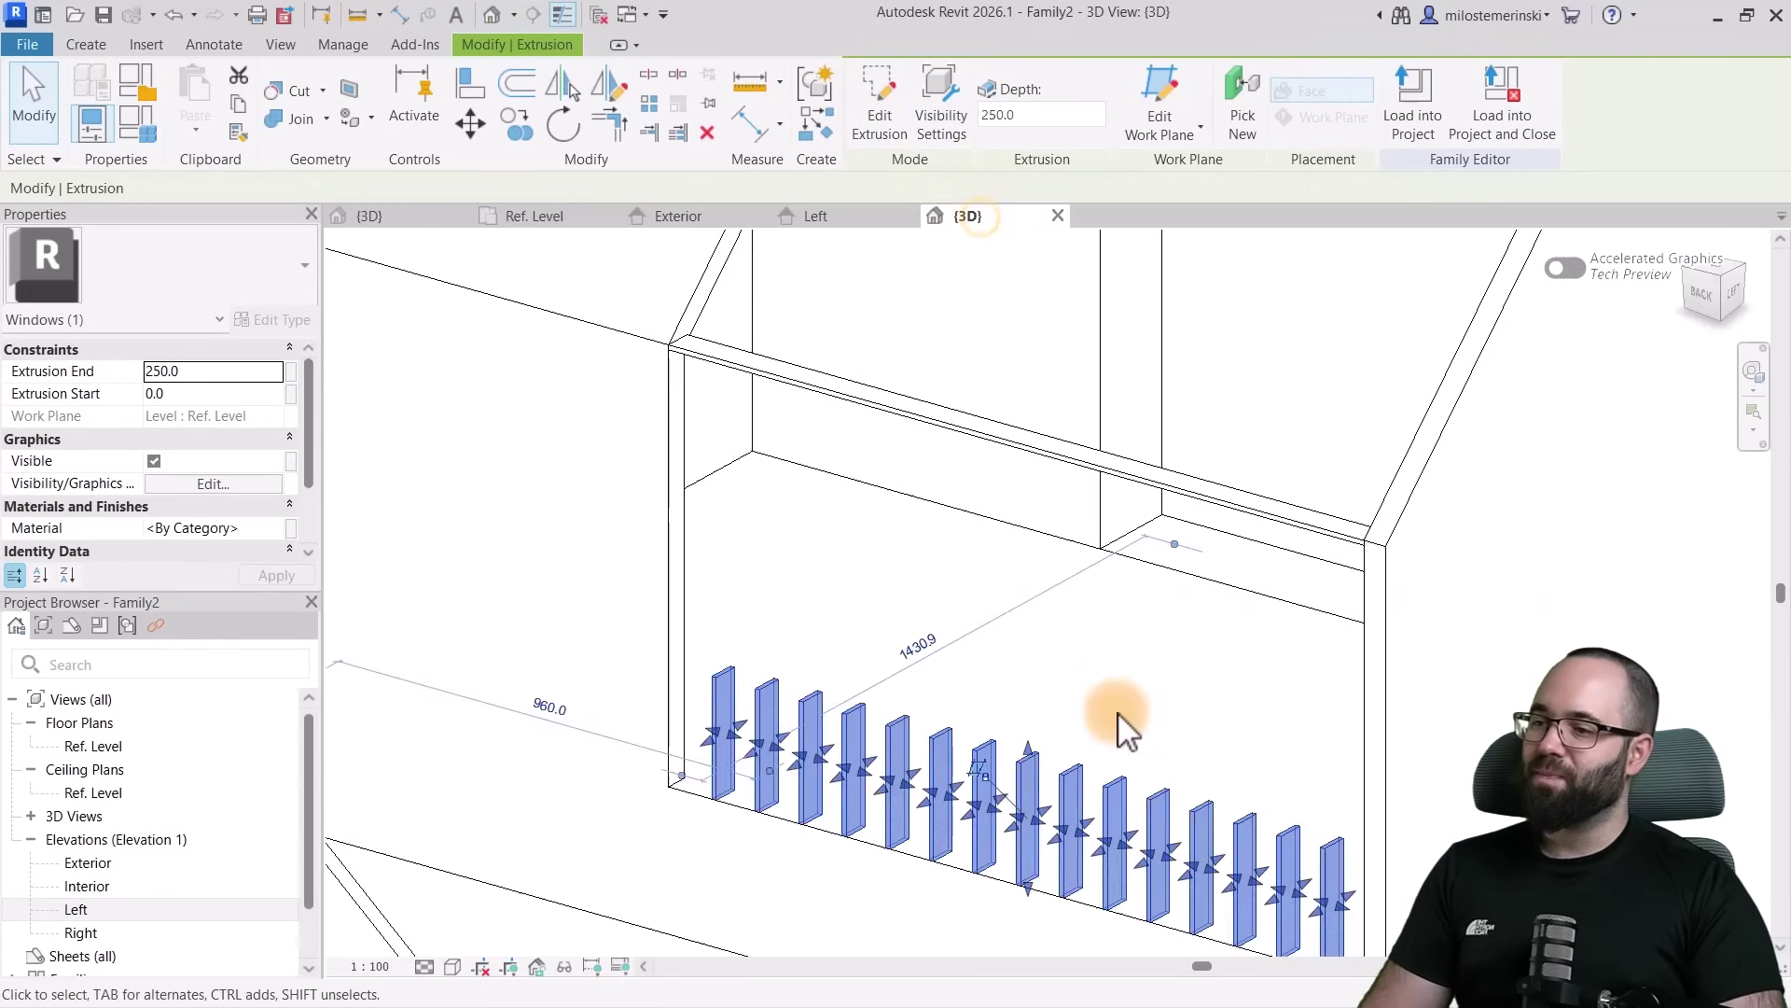
drag(1003, 711, 996, 392)
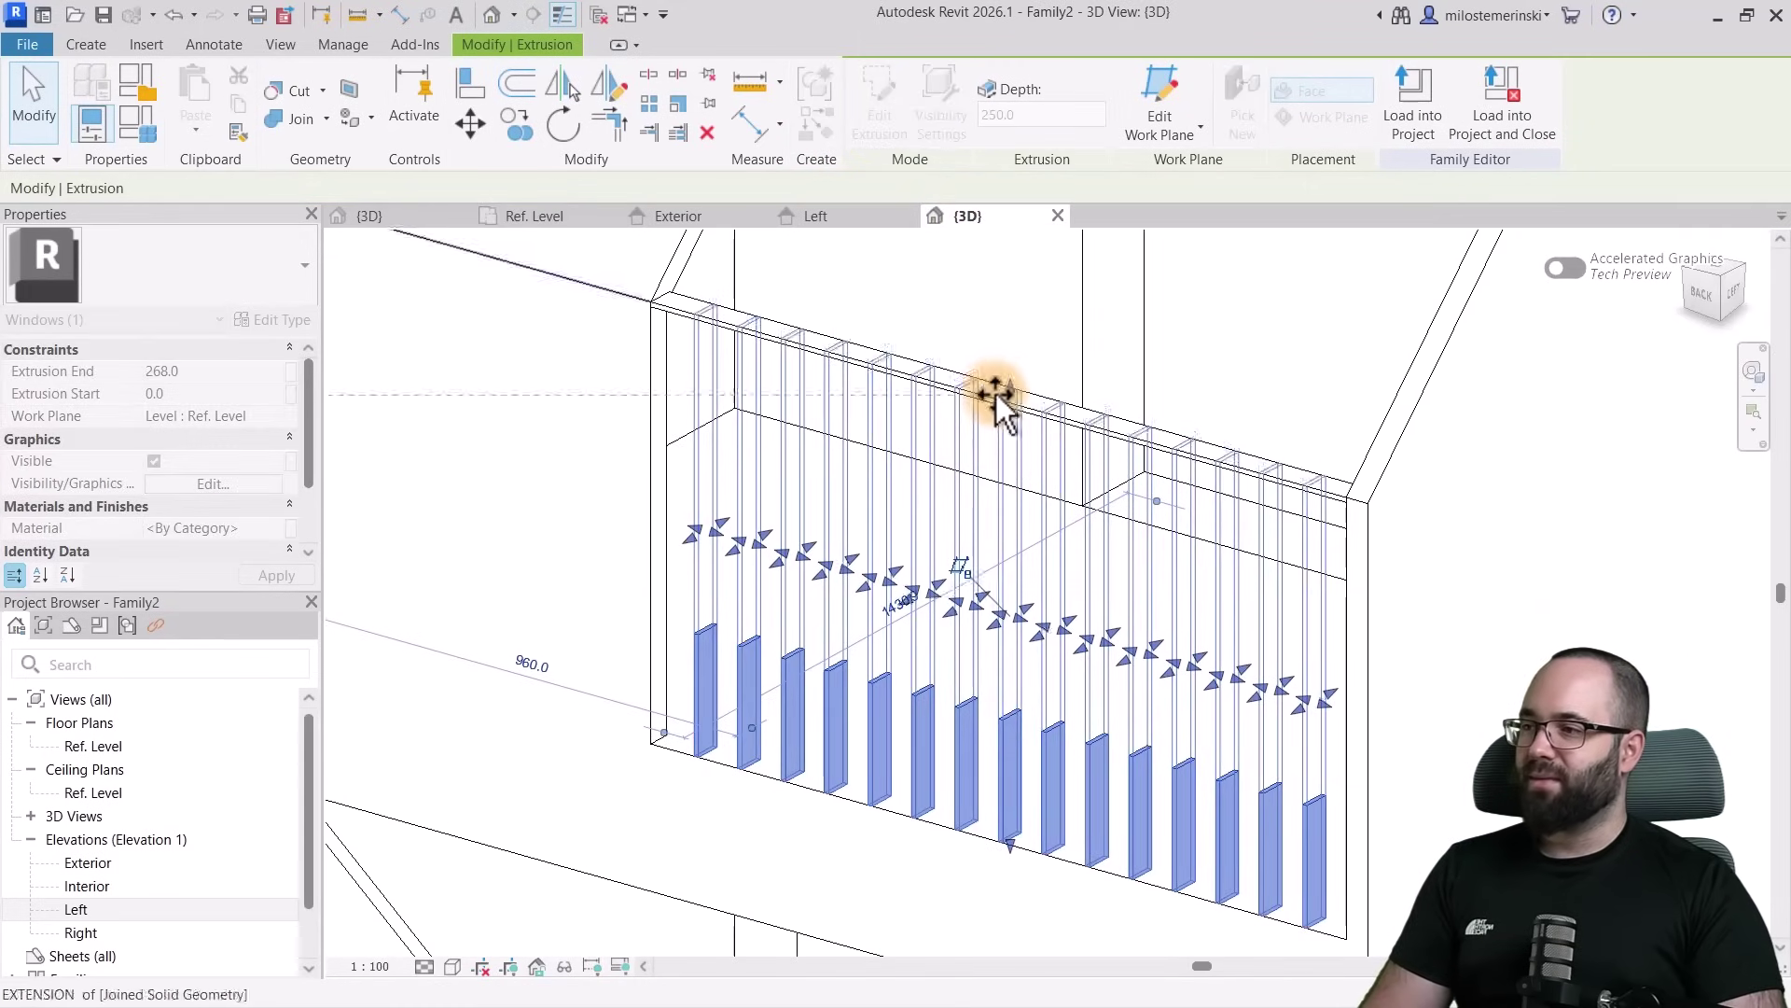
click(876, 312)
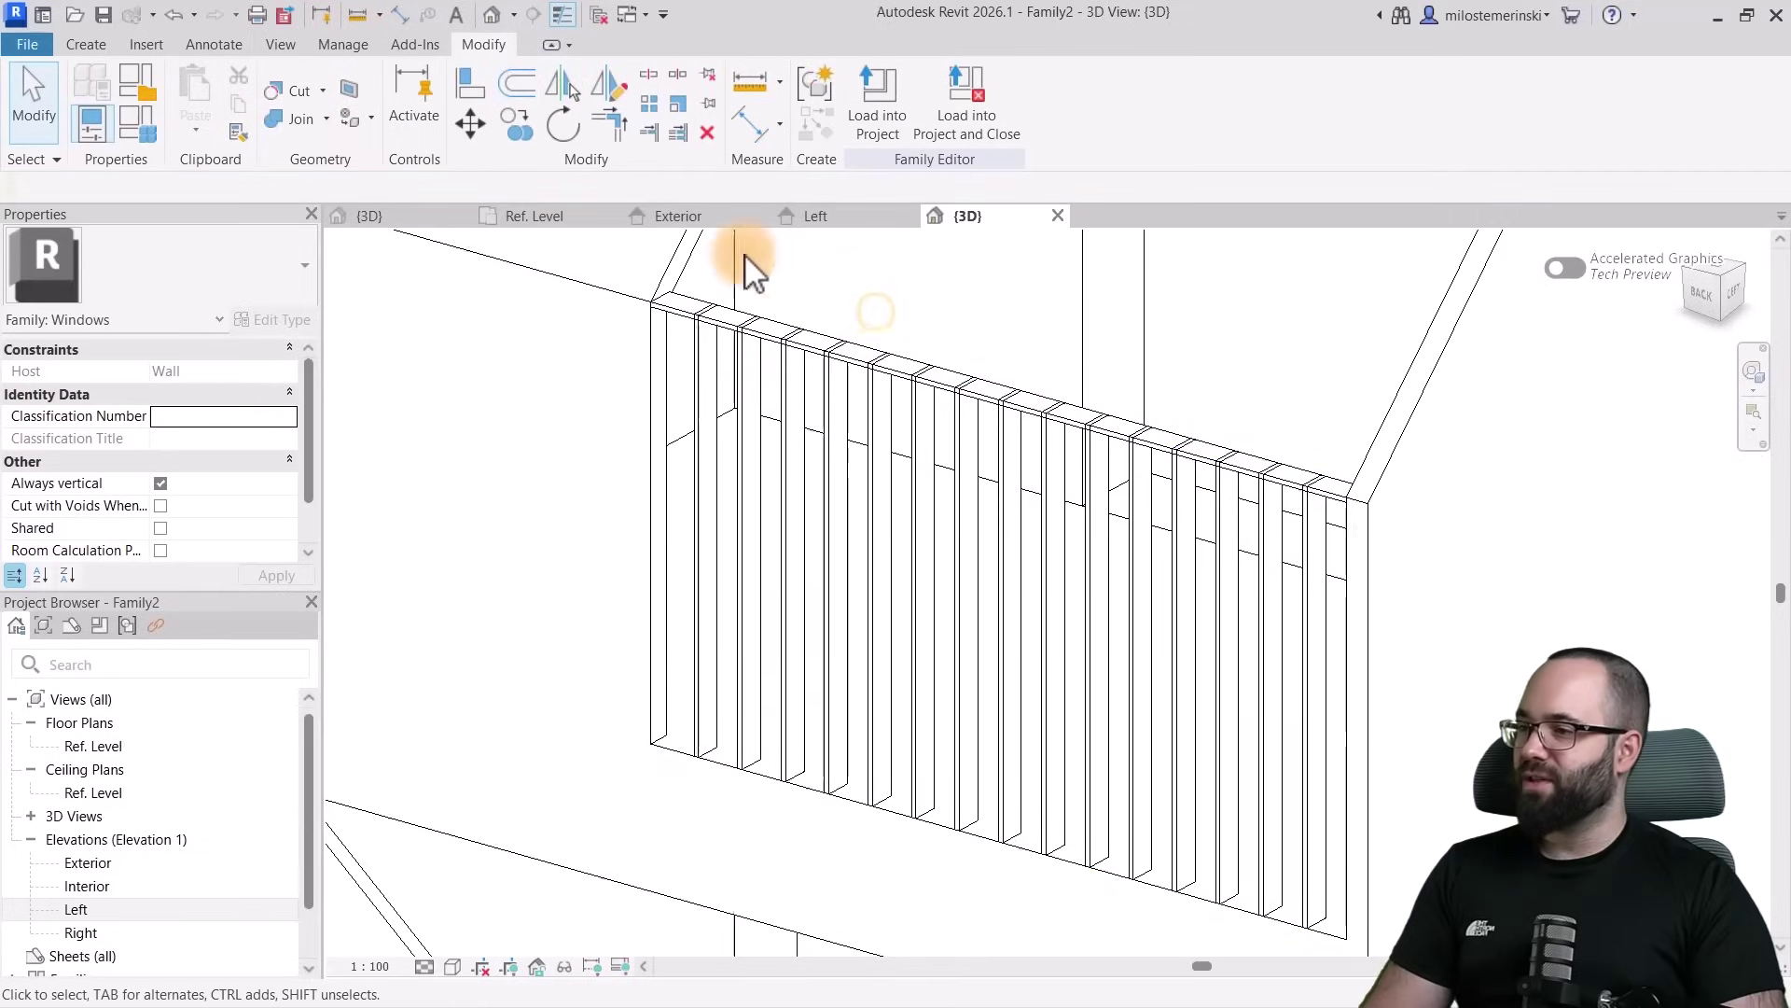
Join the geometry of the rail and the balusters
click(300, 119)
click(688, 320)
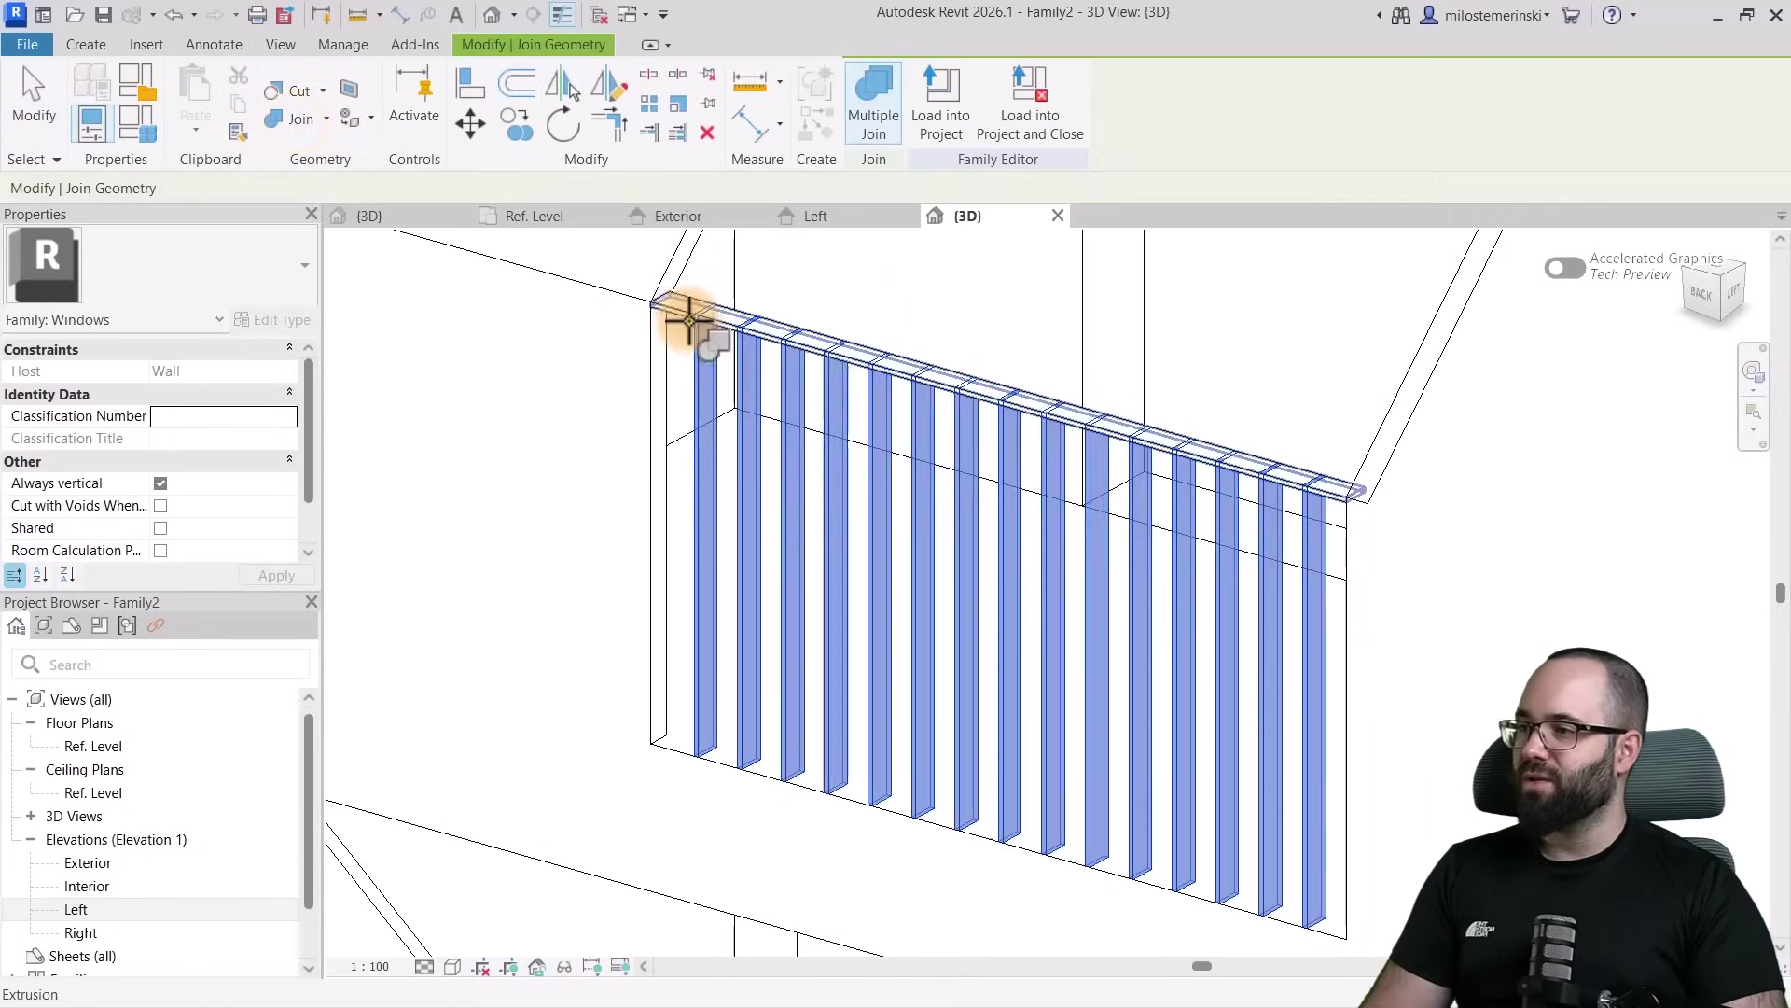
click(787, 410)
key(Escape)
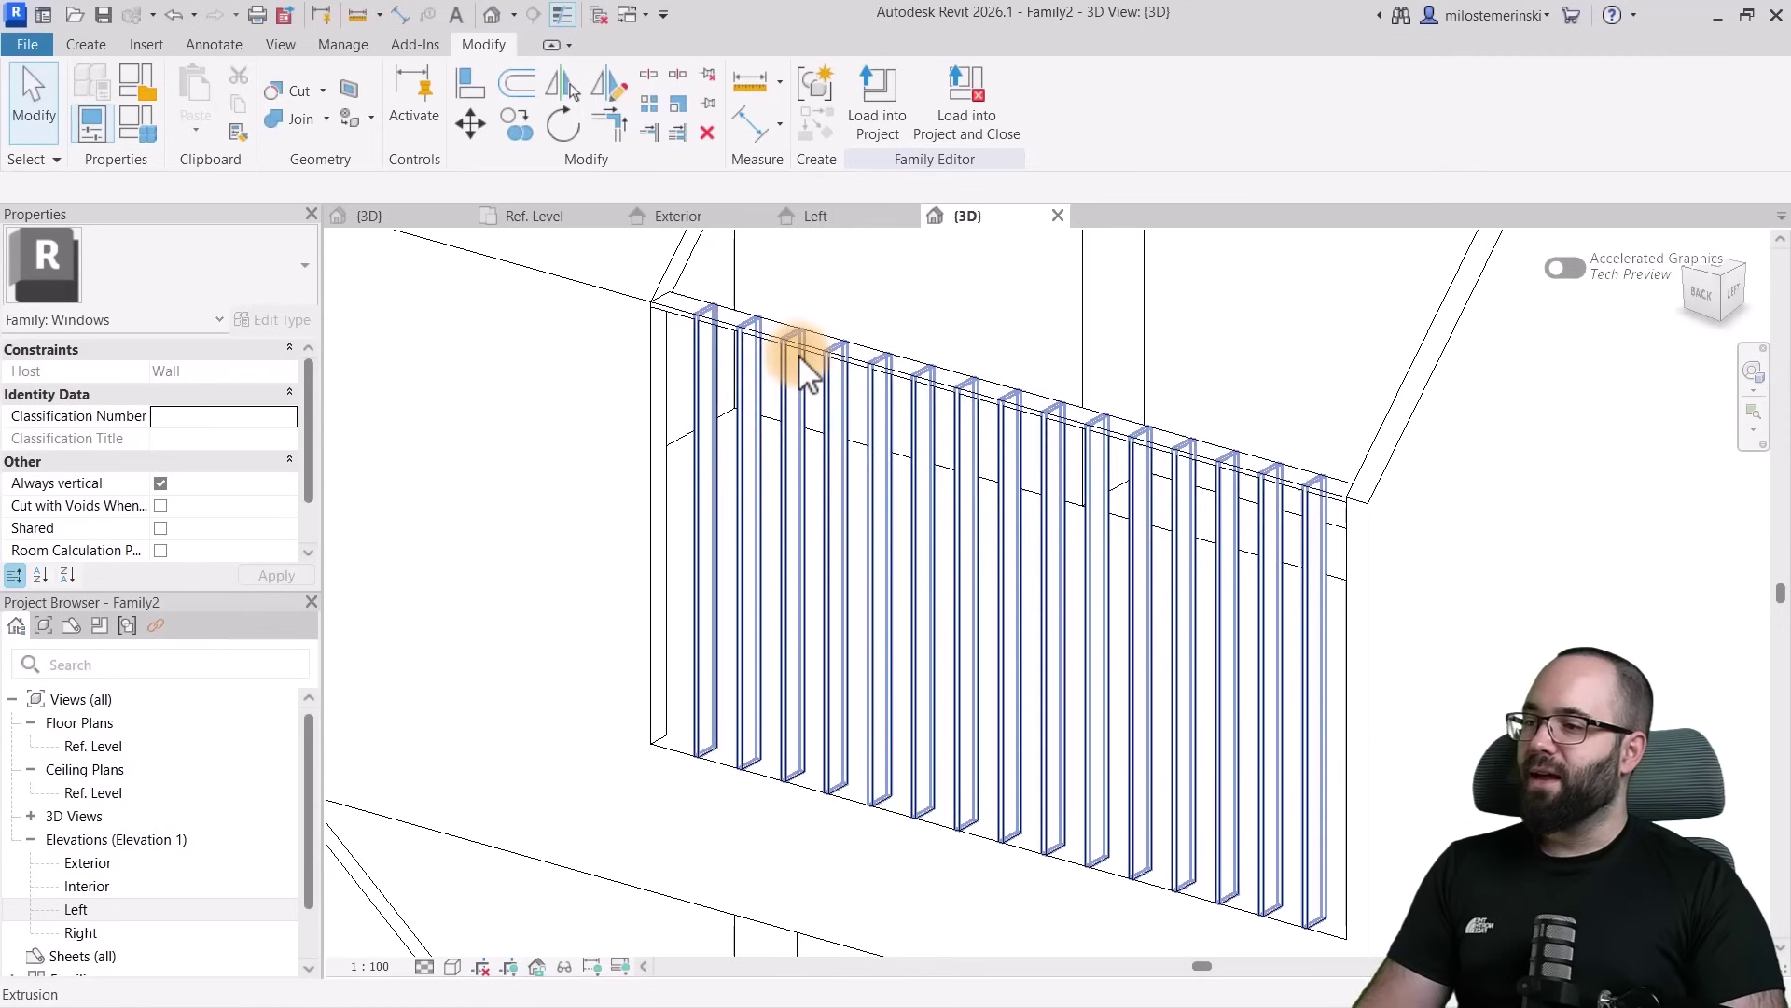
Search the materials for steel and assign Iron, Wrought from the AEC library to the joined railing
click(799, 354)
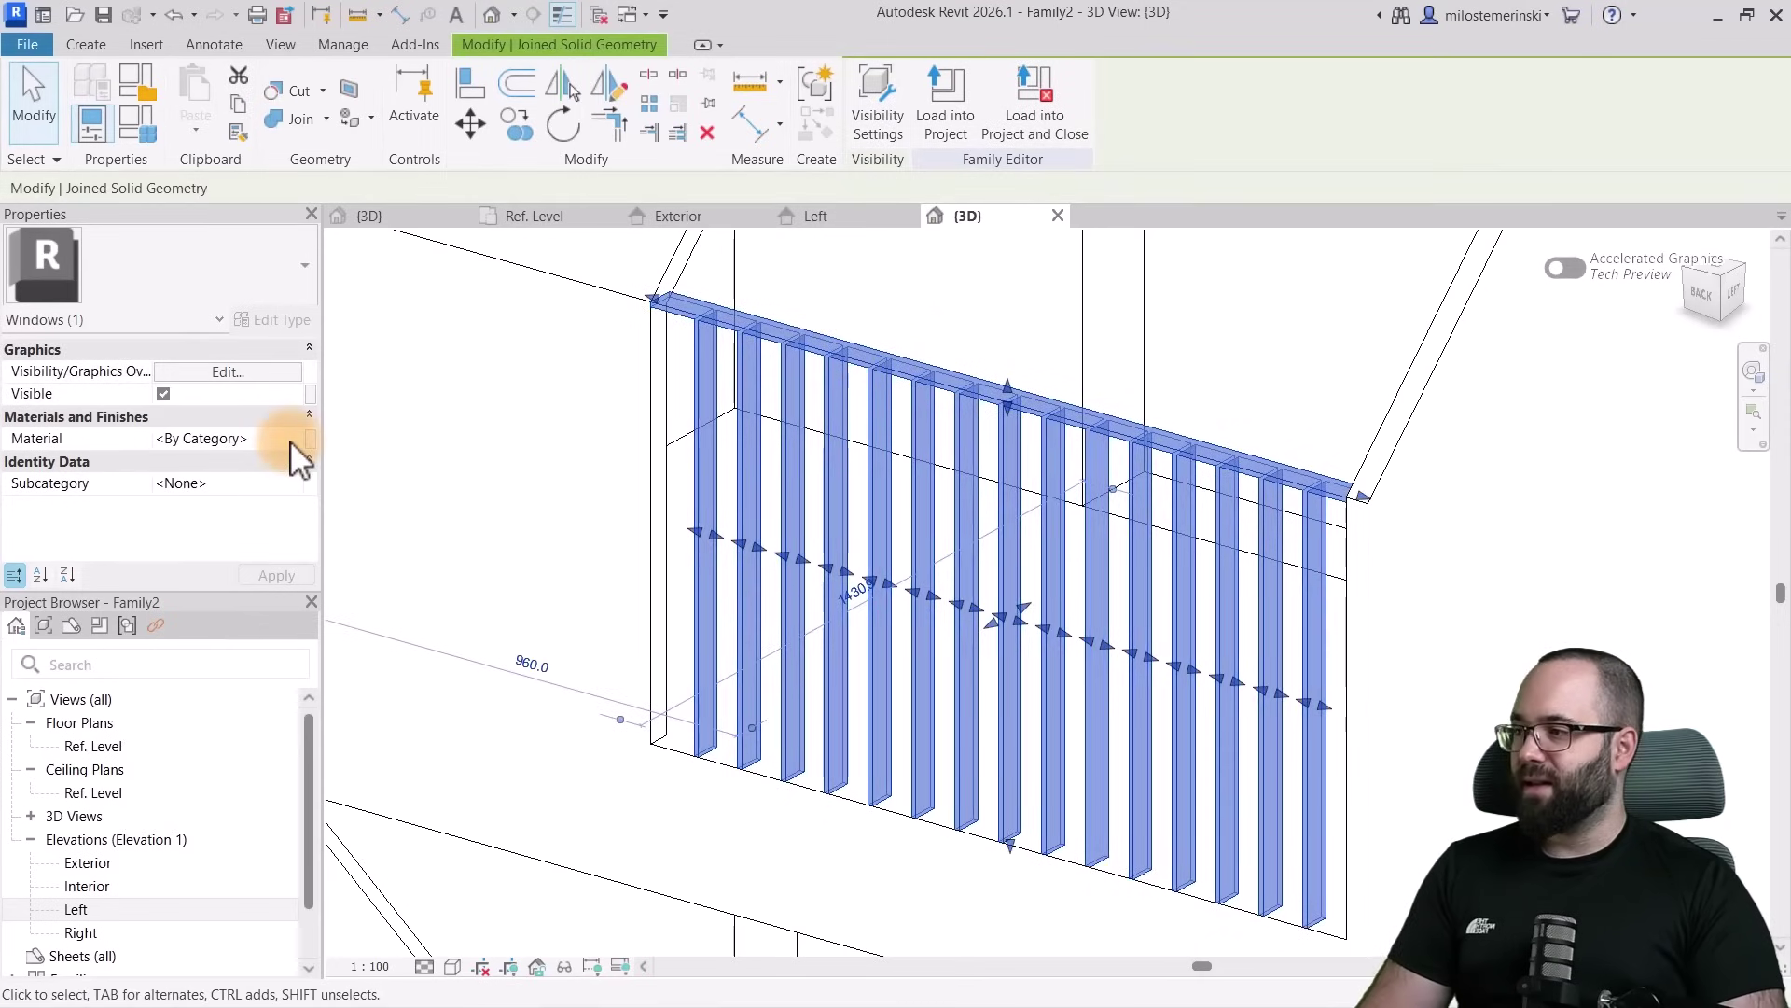
click(289, 440)
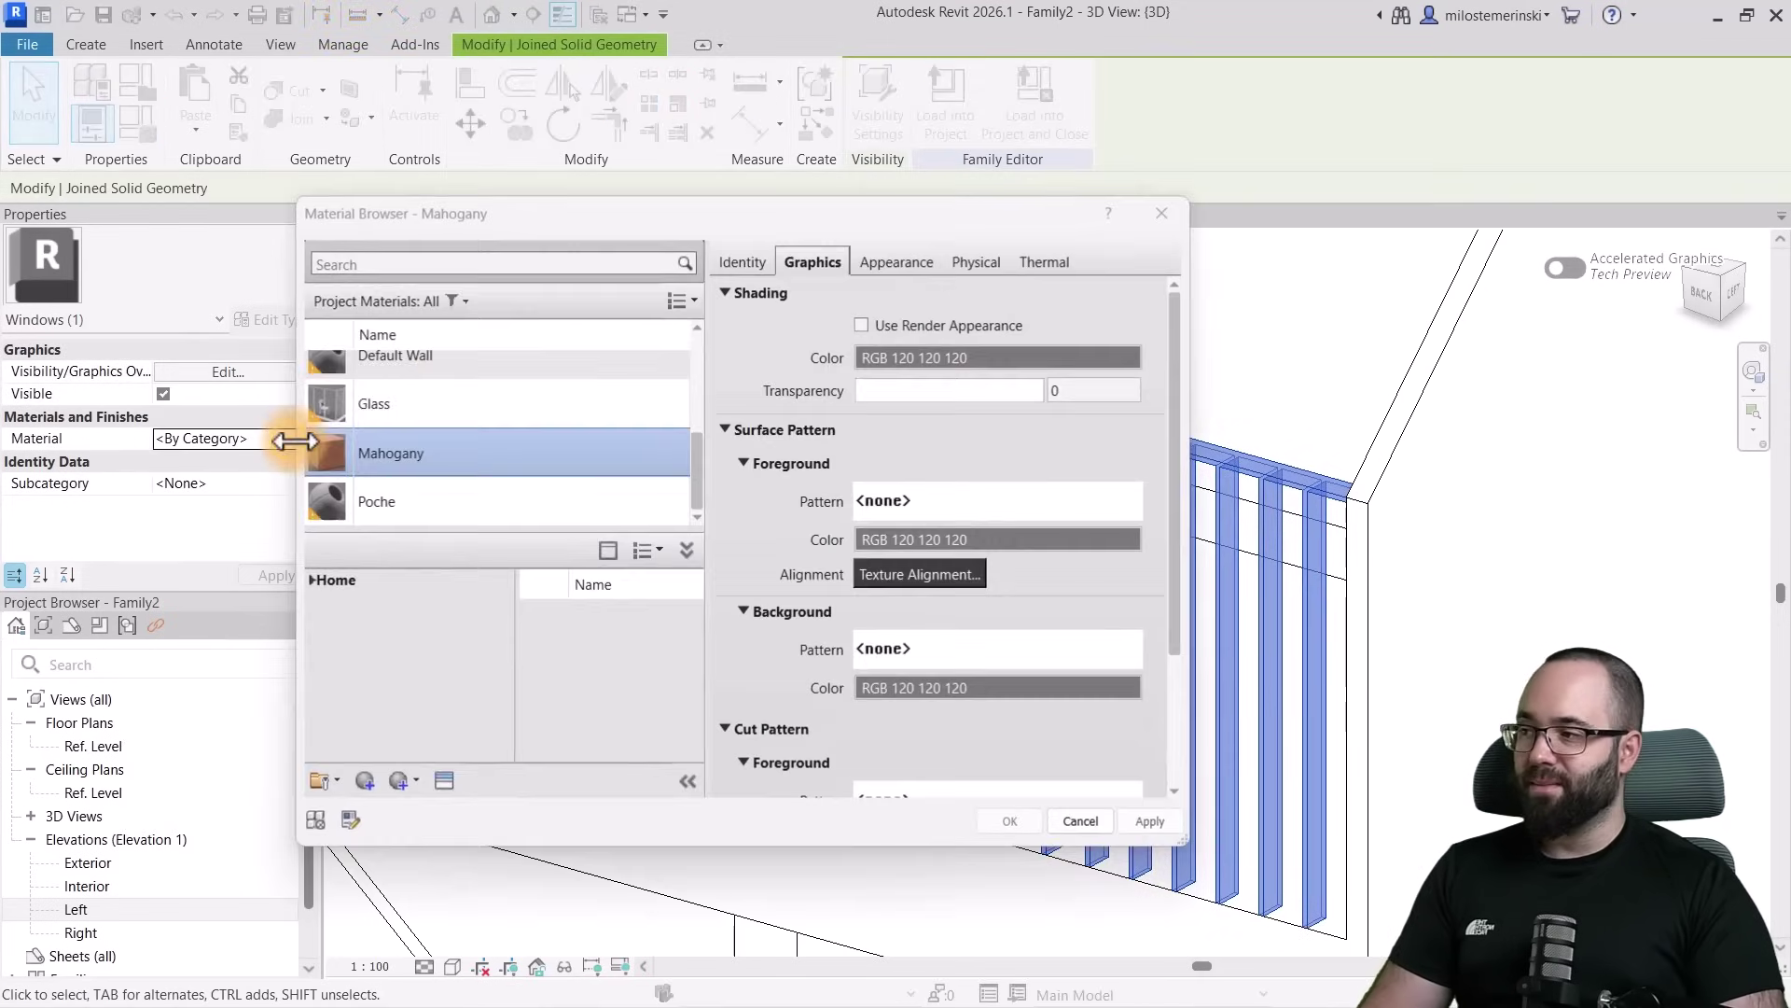
click(431, 266)
text(steel)
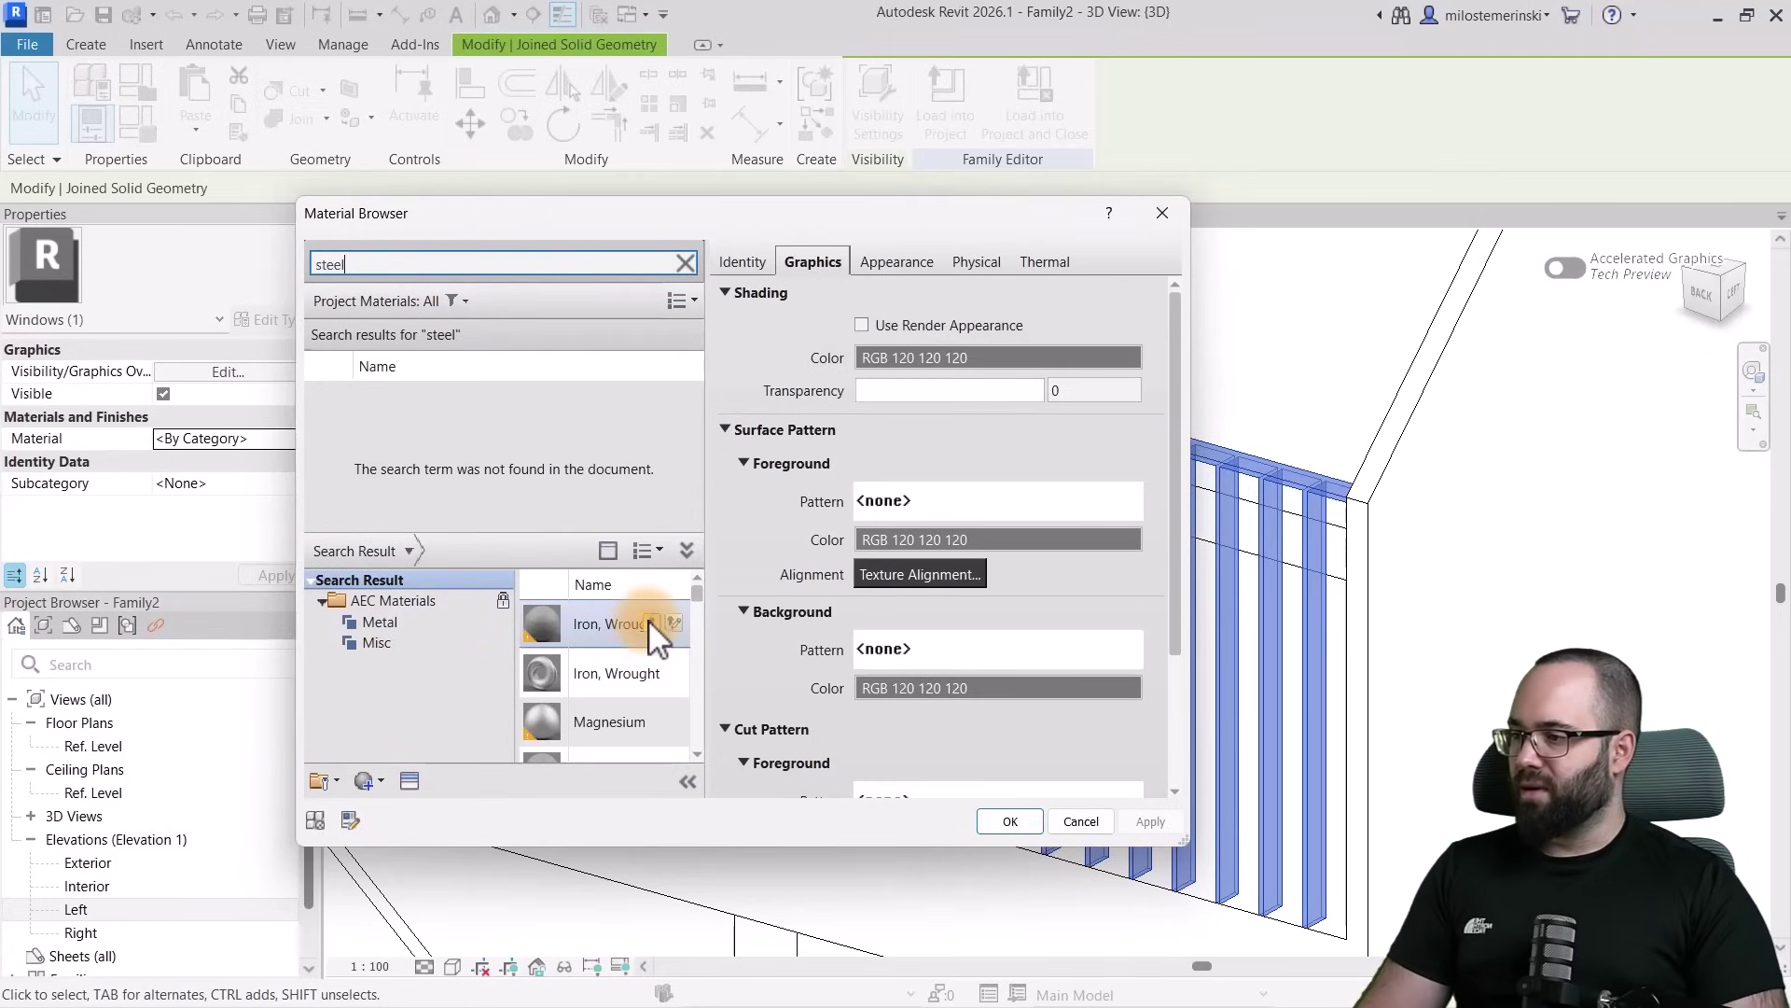
click(650, 623)
click(1157, 823)
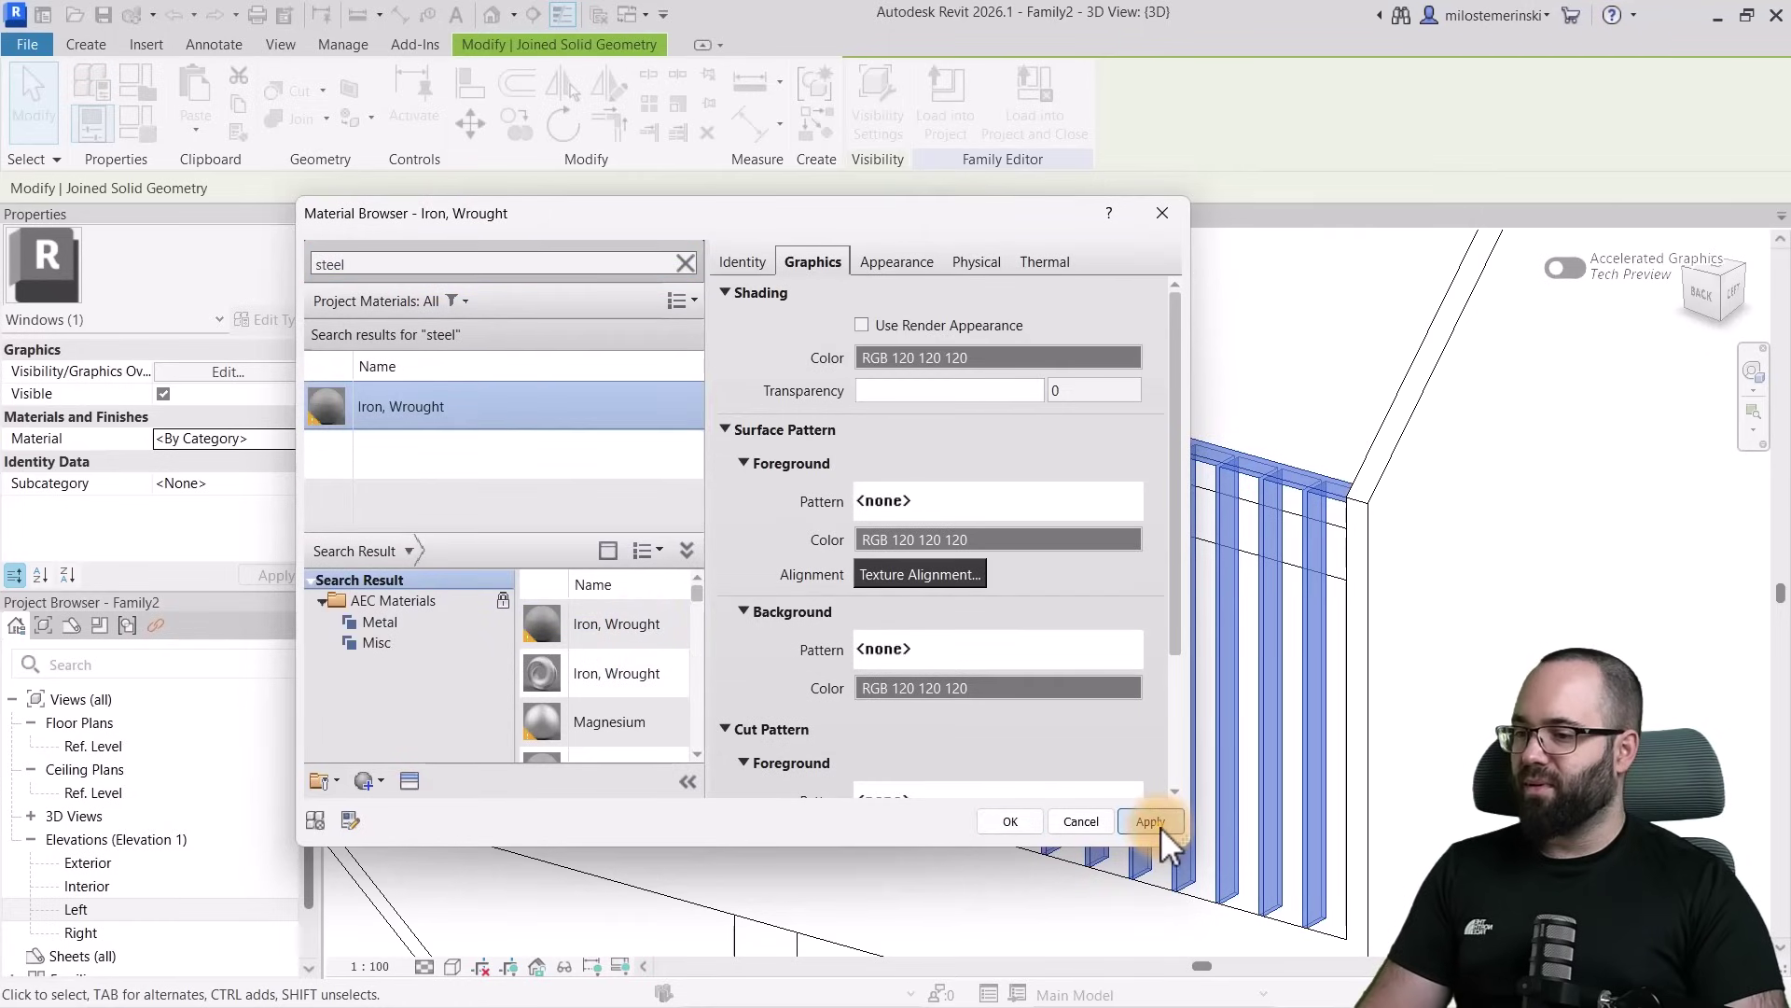
click(1017, 821)
click(1216, 373)
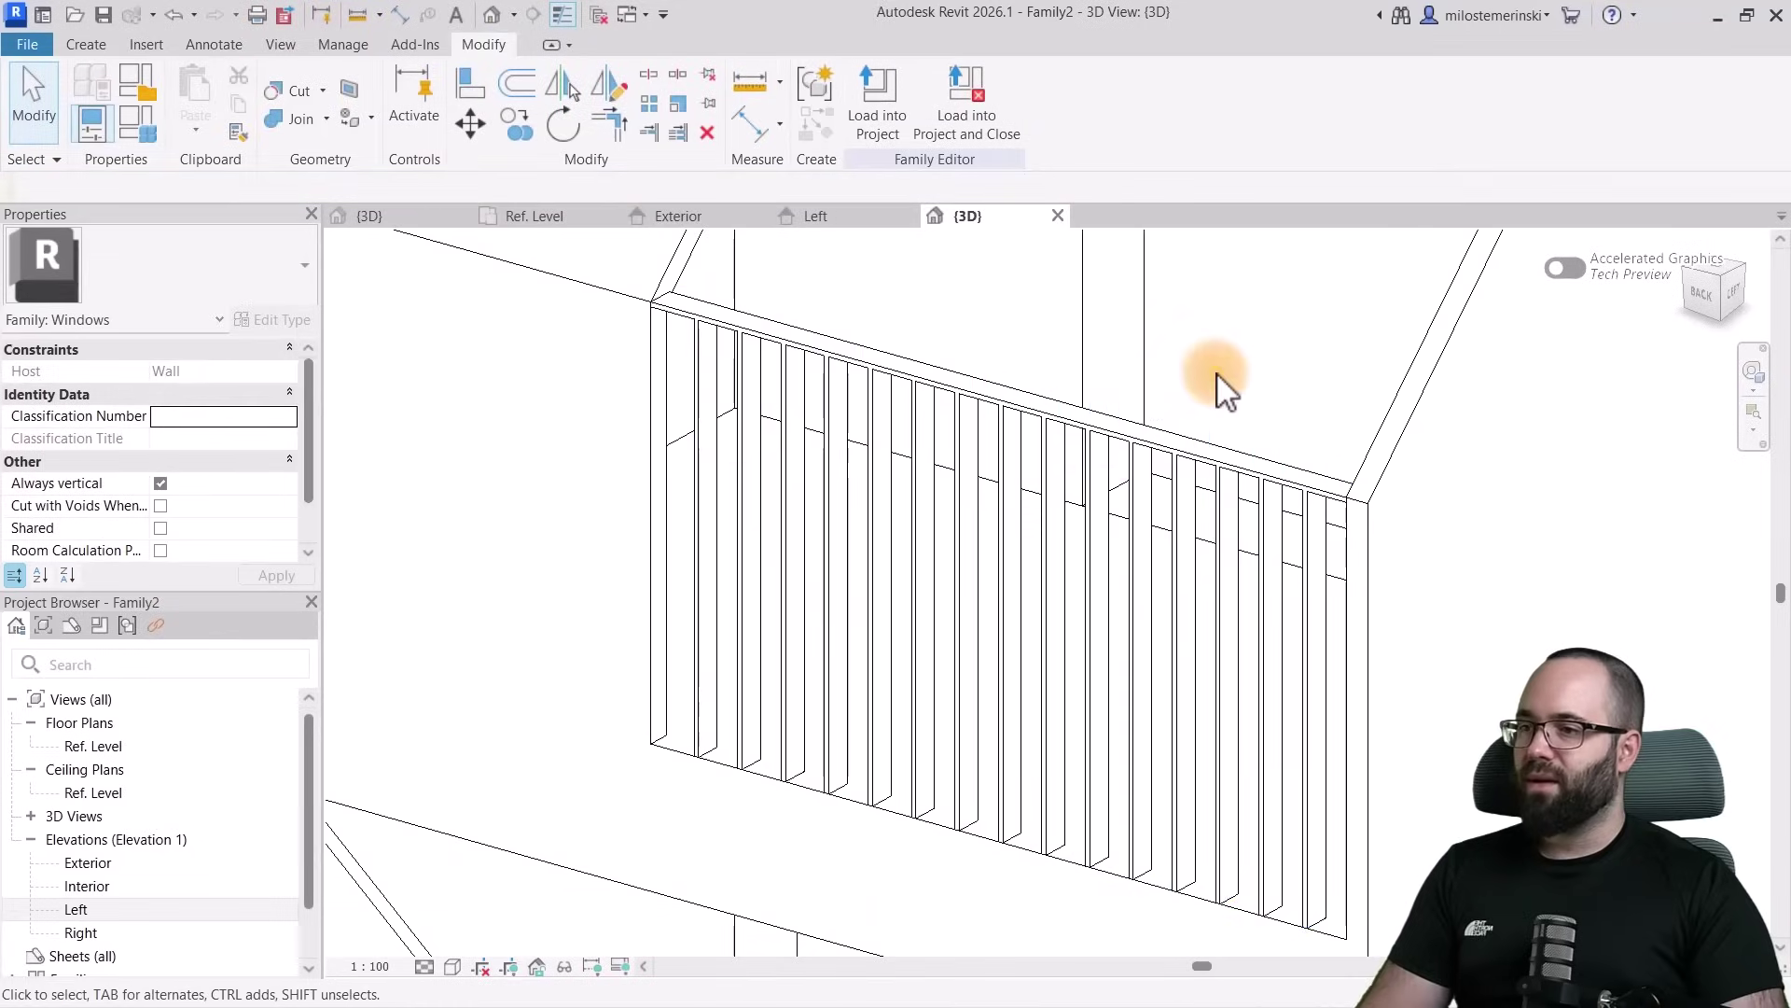
scroll(1217, 373, down, 3)
shift+middle_drag(1151, 448, 1131, 837)
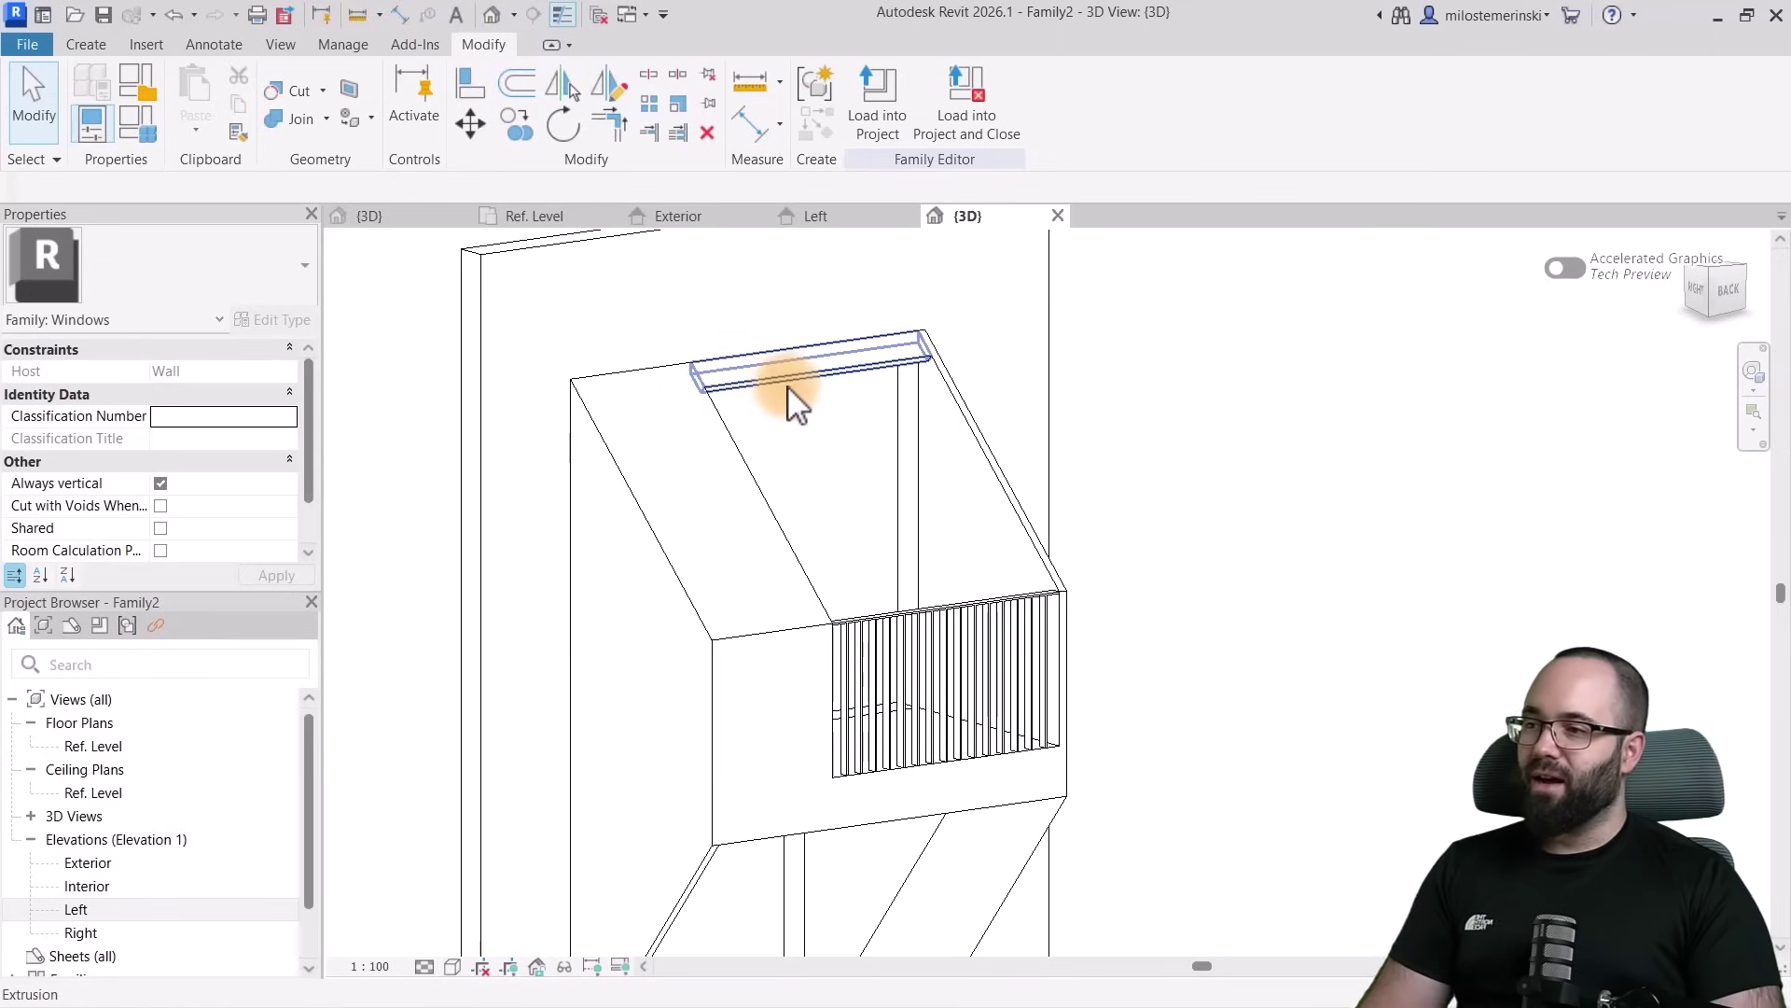
shift+middle_drag(816, 400, 564, 479)
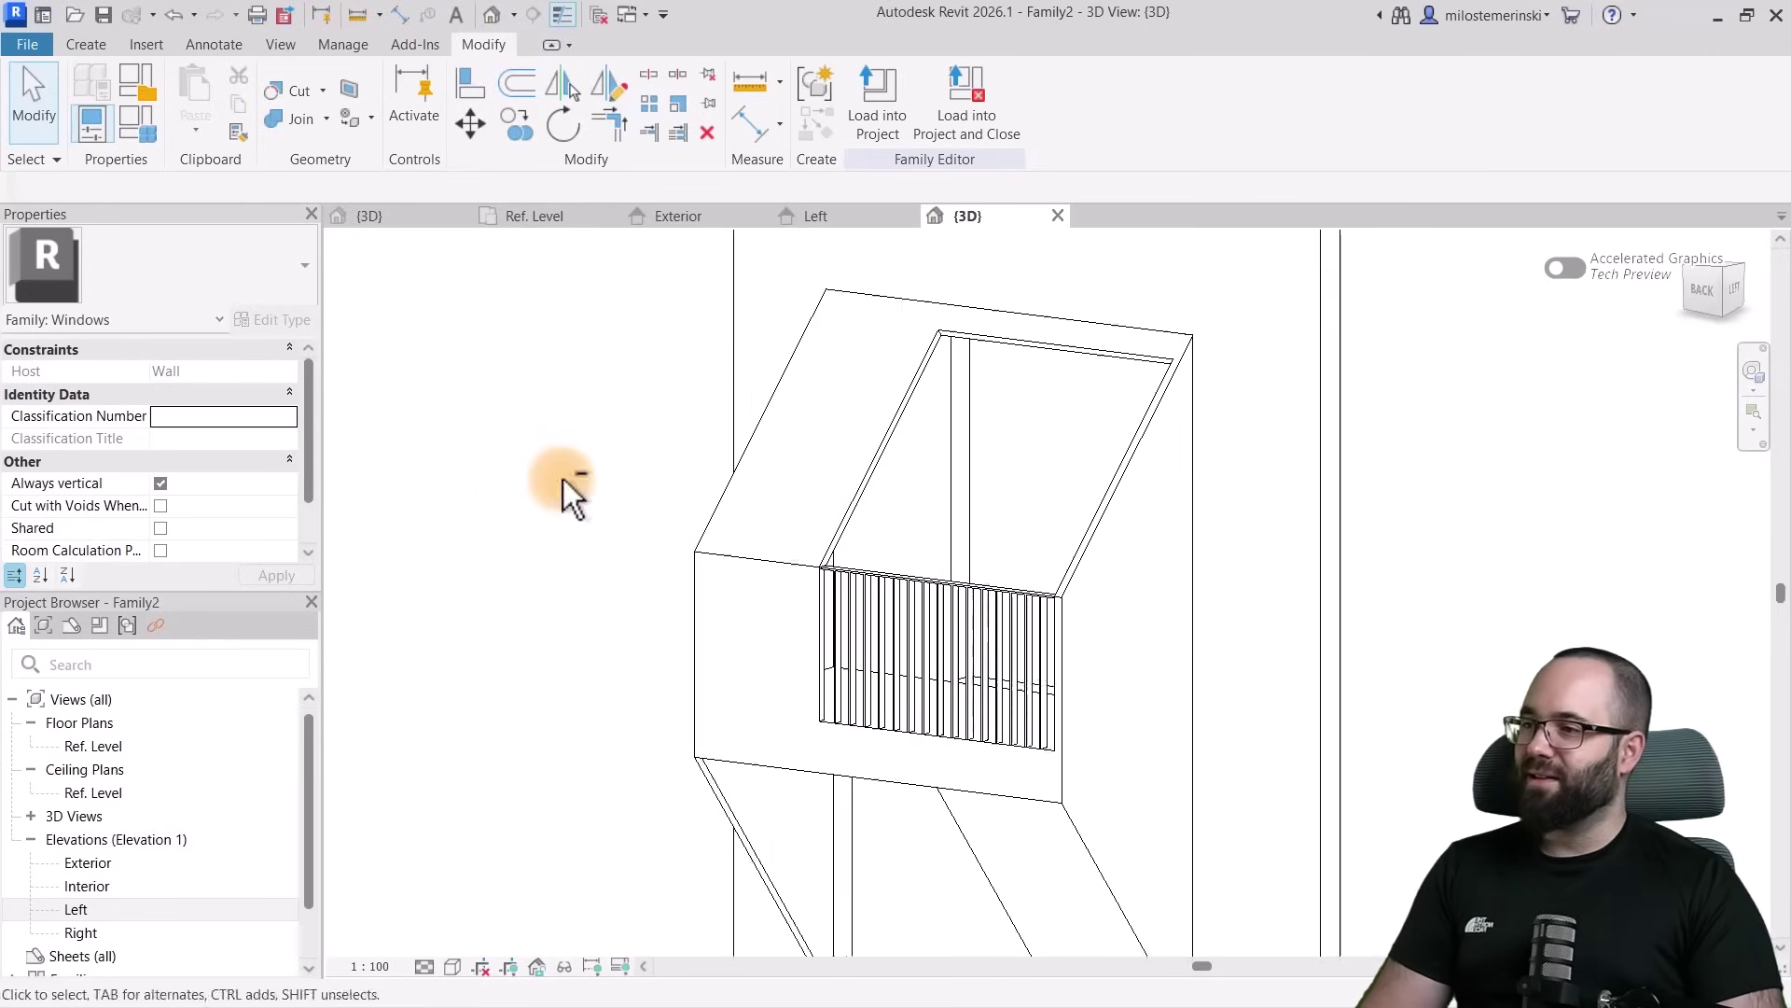
scroll(1045, 508, up, 3)
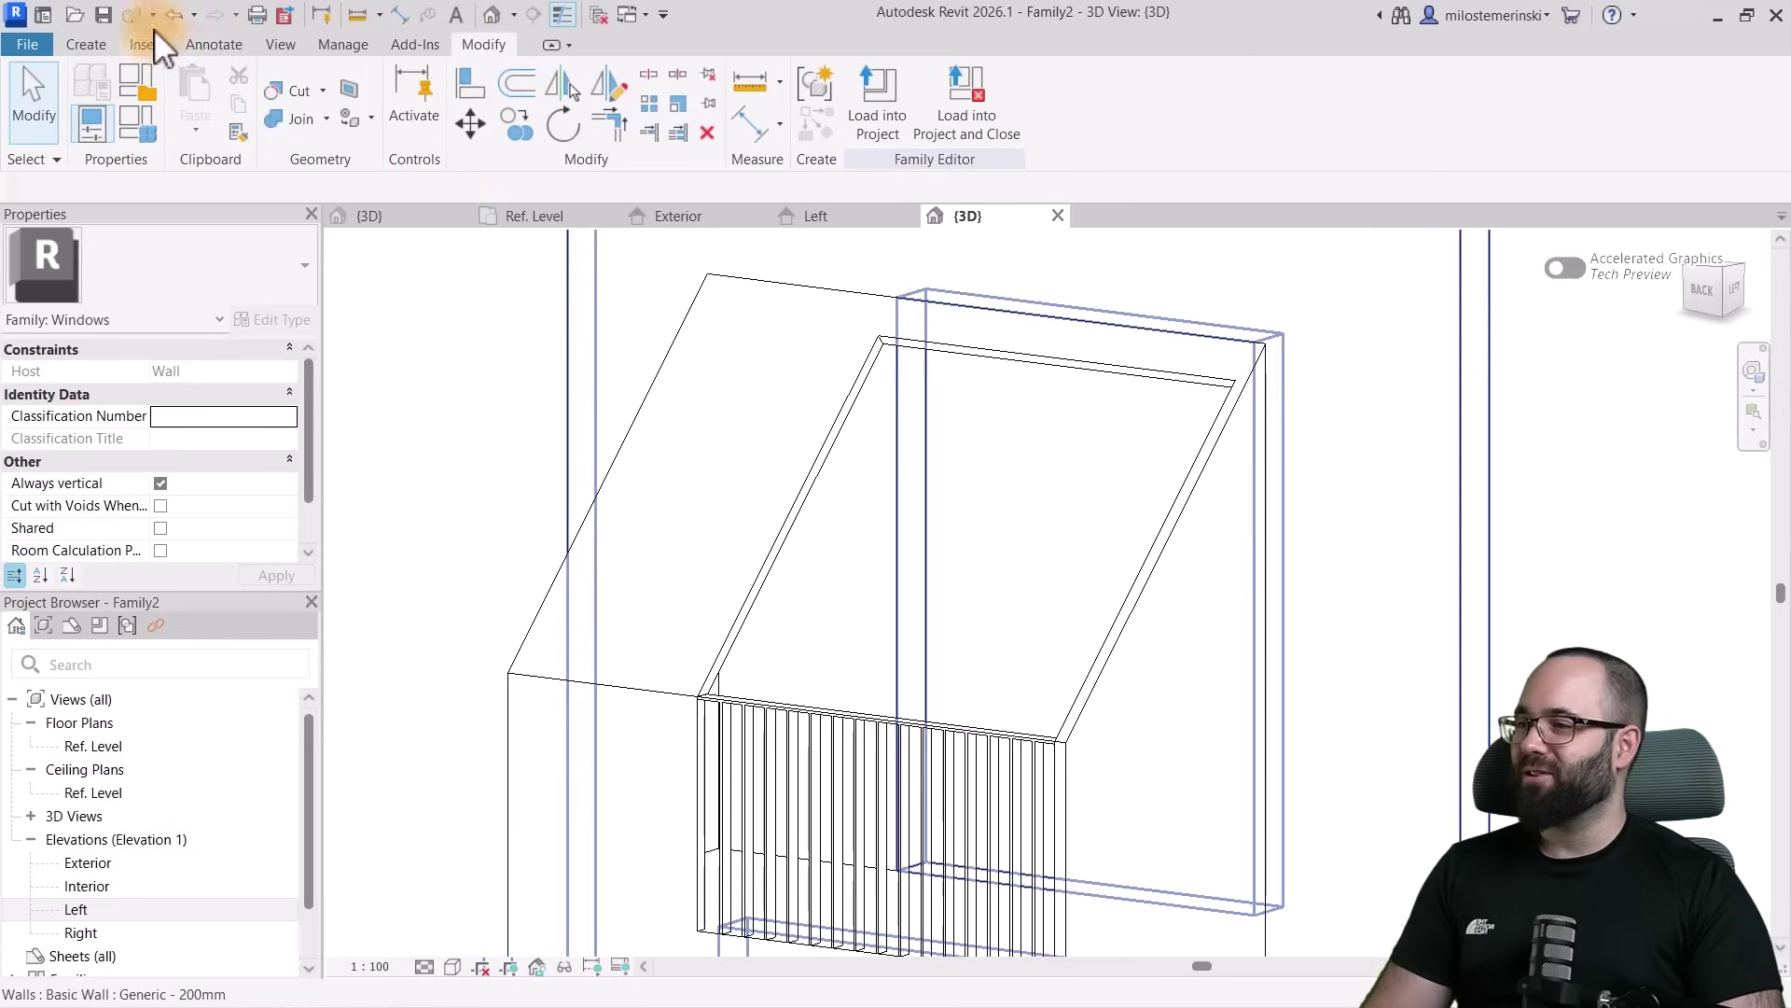
Start an extrusion on a work plane picked from the side panel at the top opening's wall-side corner, and pick the panel's edges there
click(81, 43)
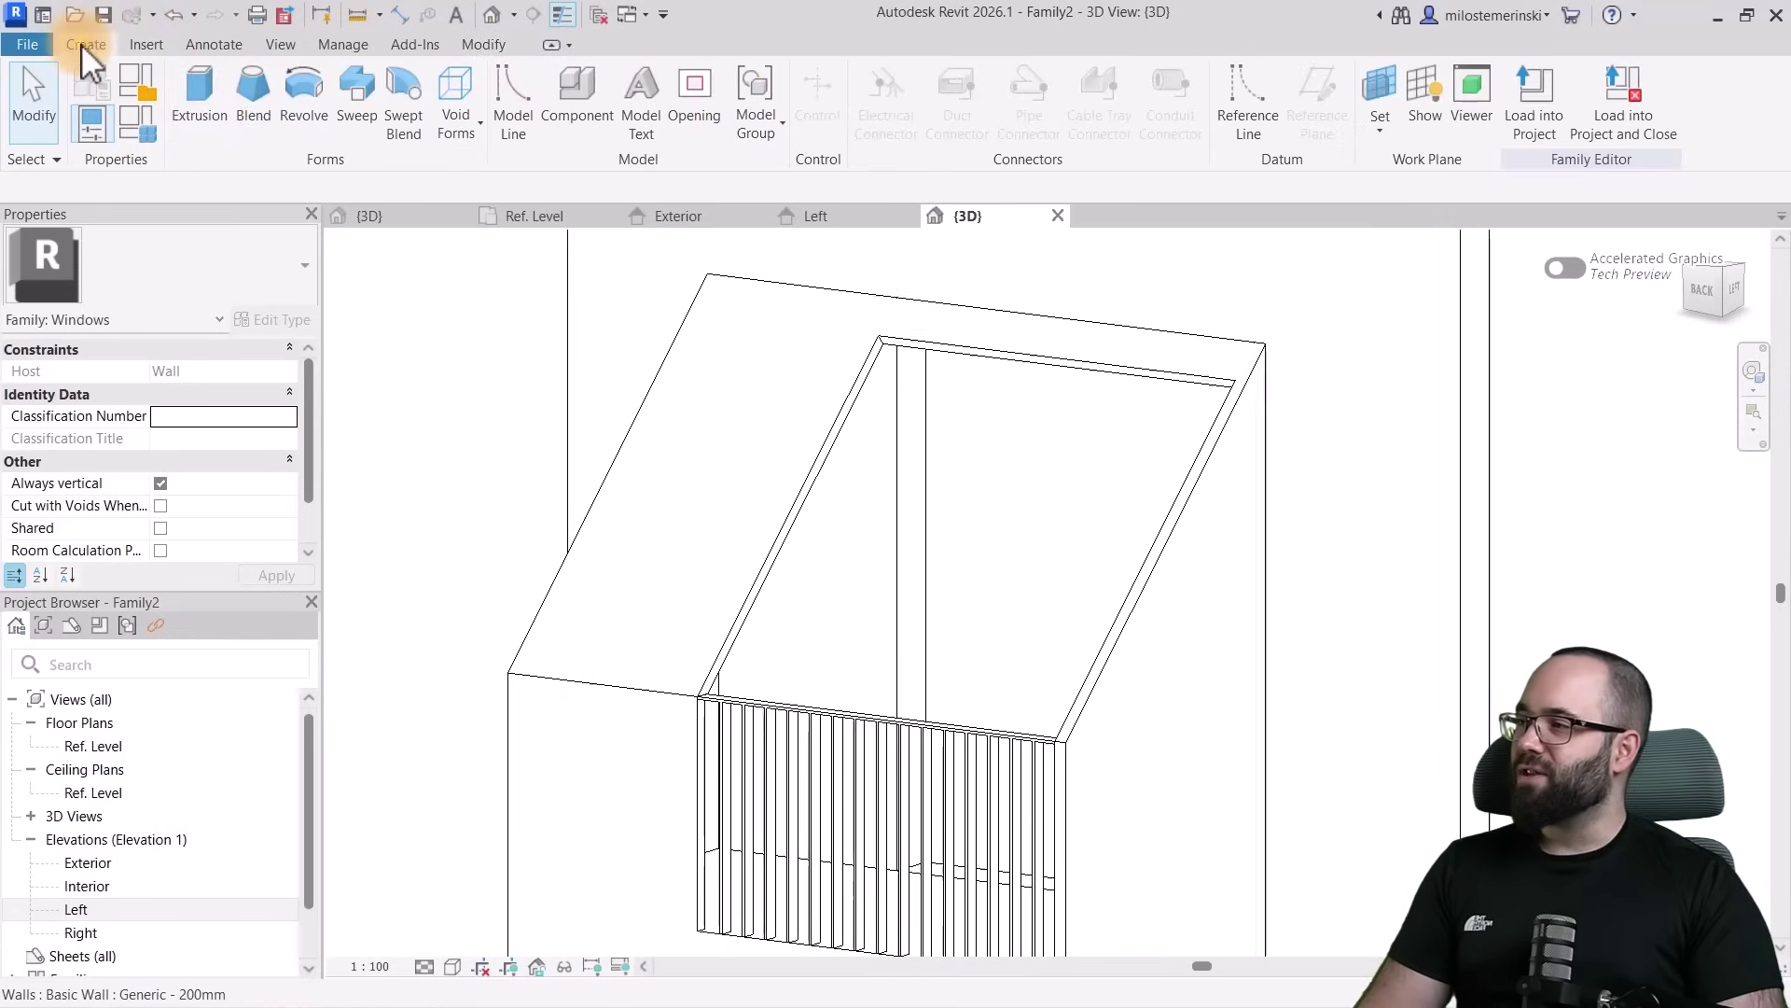
click(217, 127)
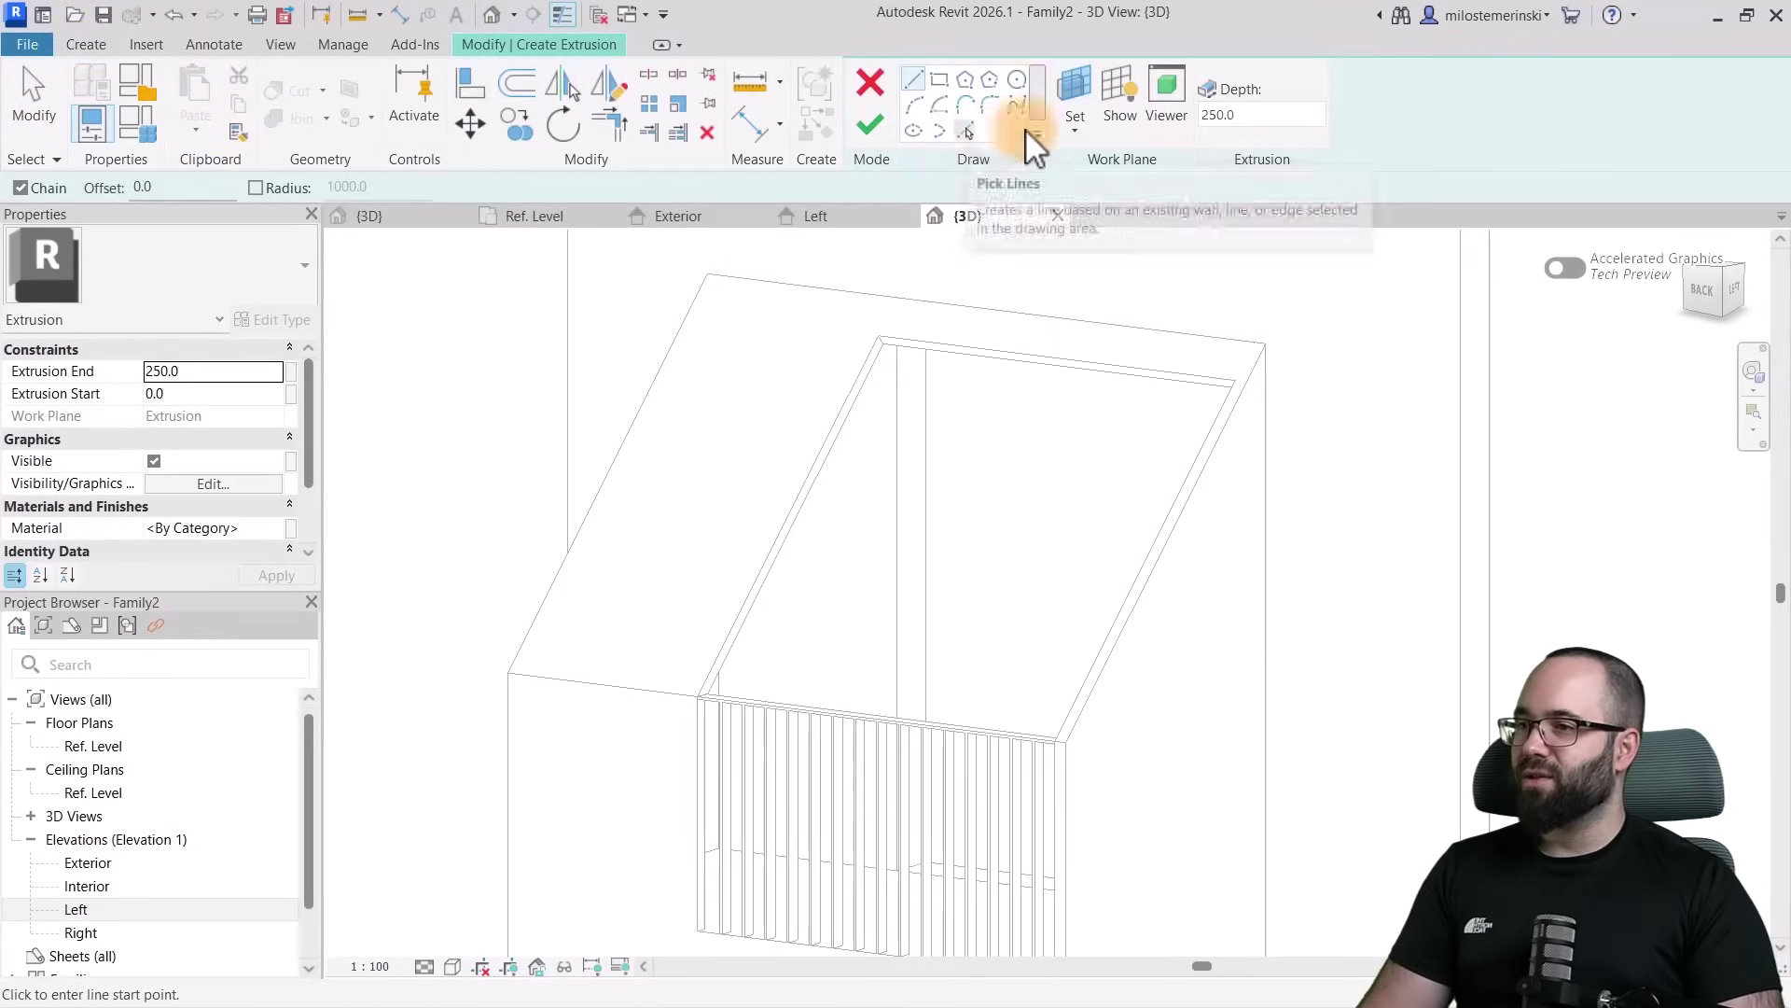
click(1076, 129)
click(1133, 228)
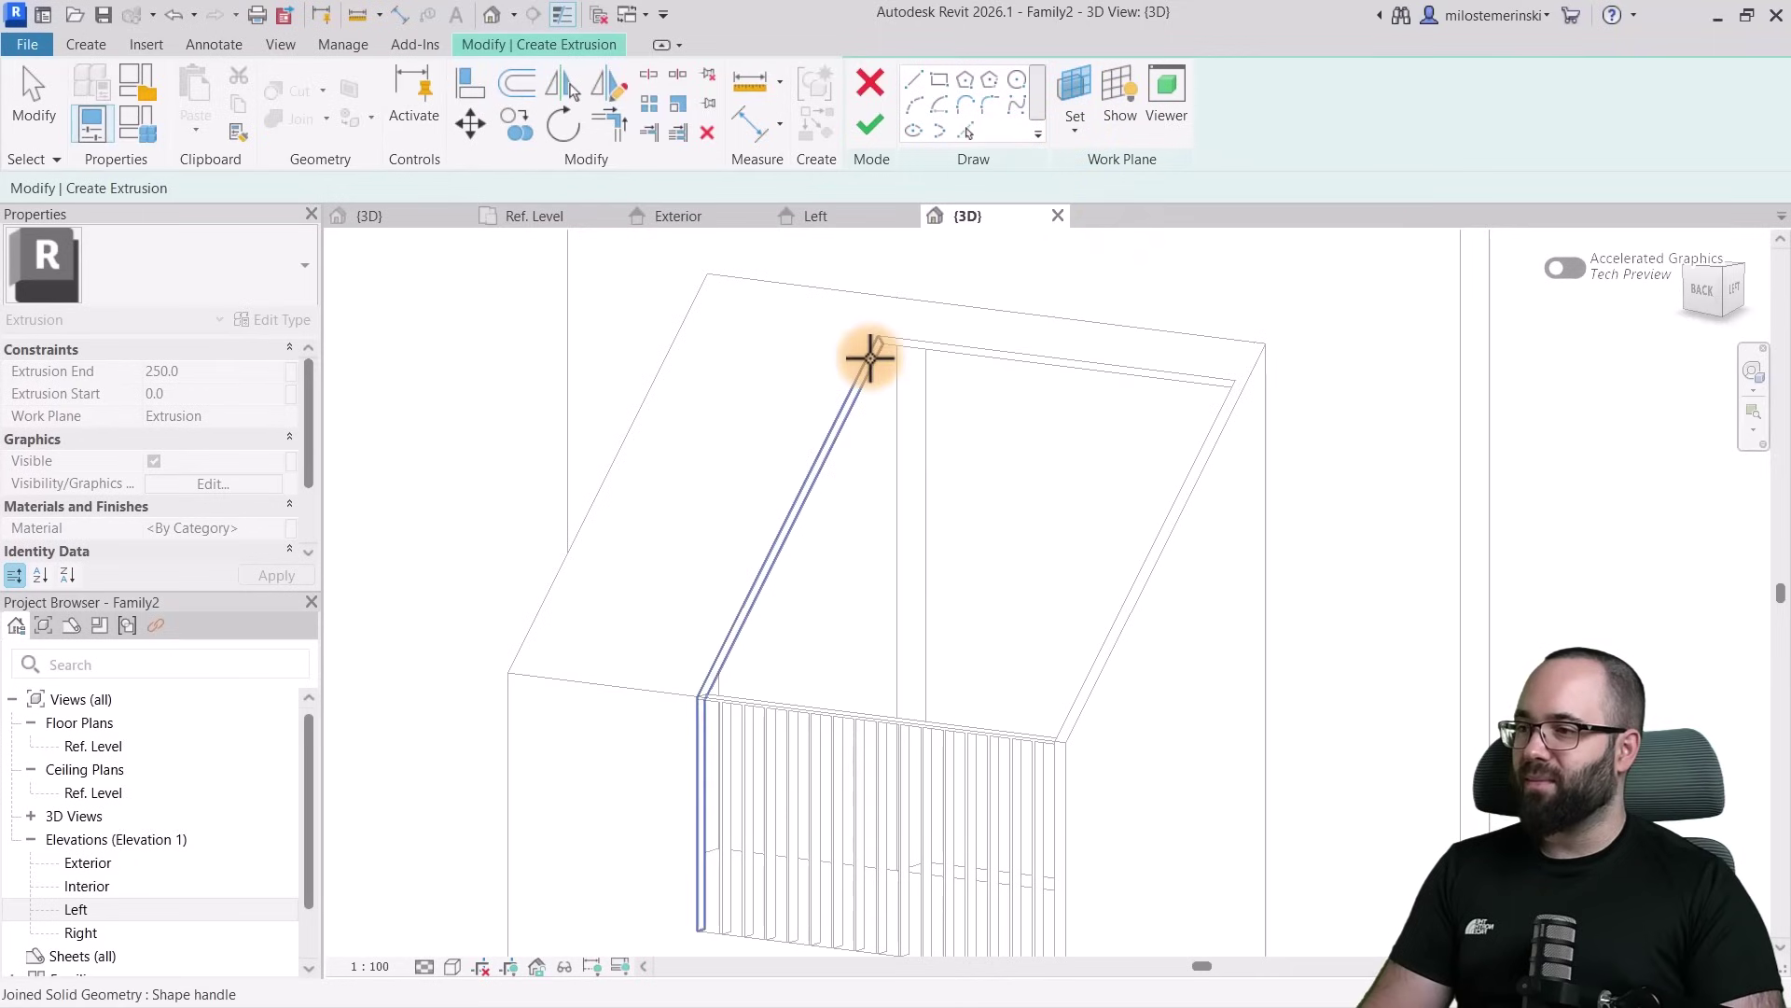
click(870, 355)
scroll(887, 336, up, 3)
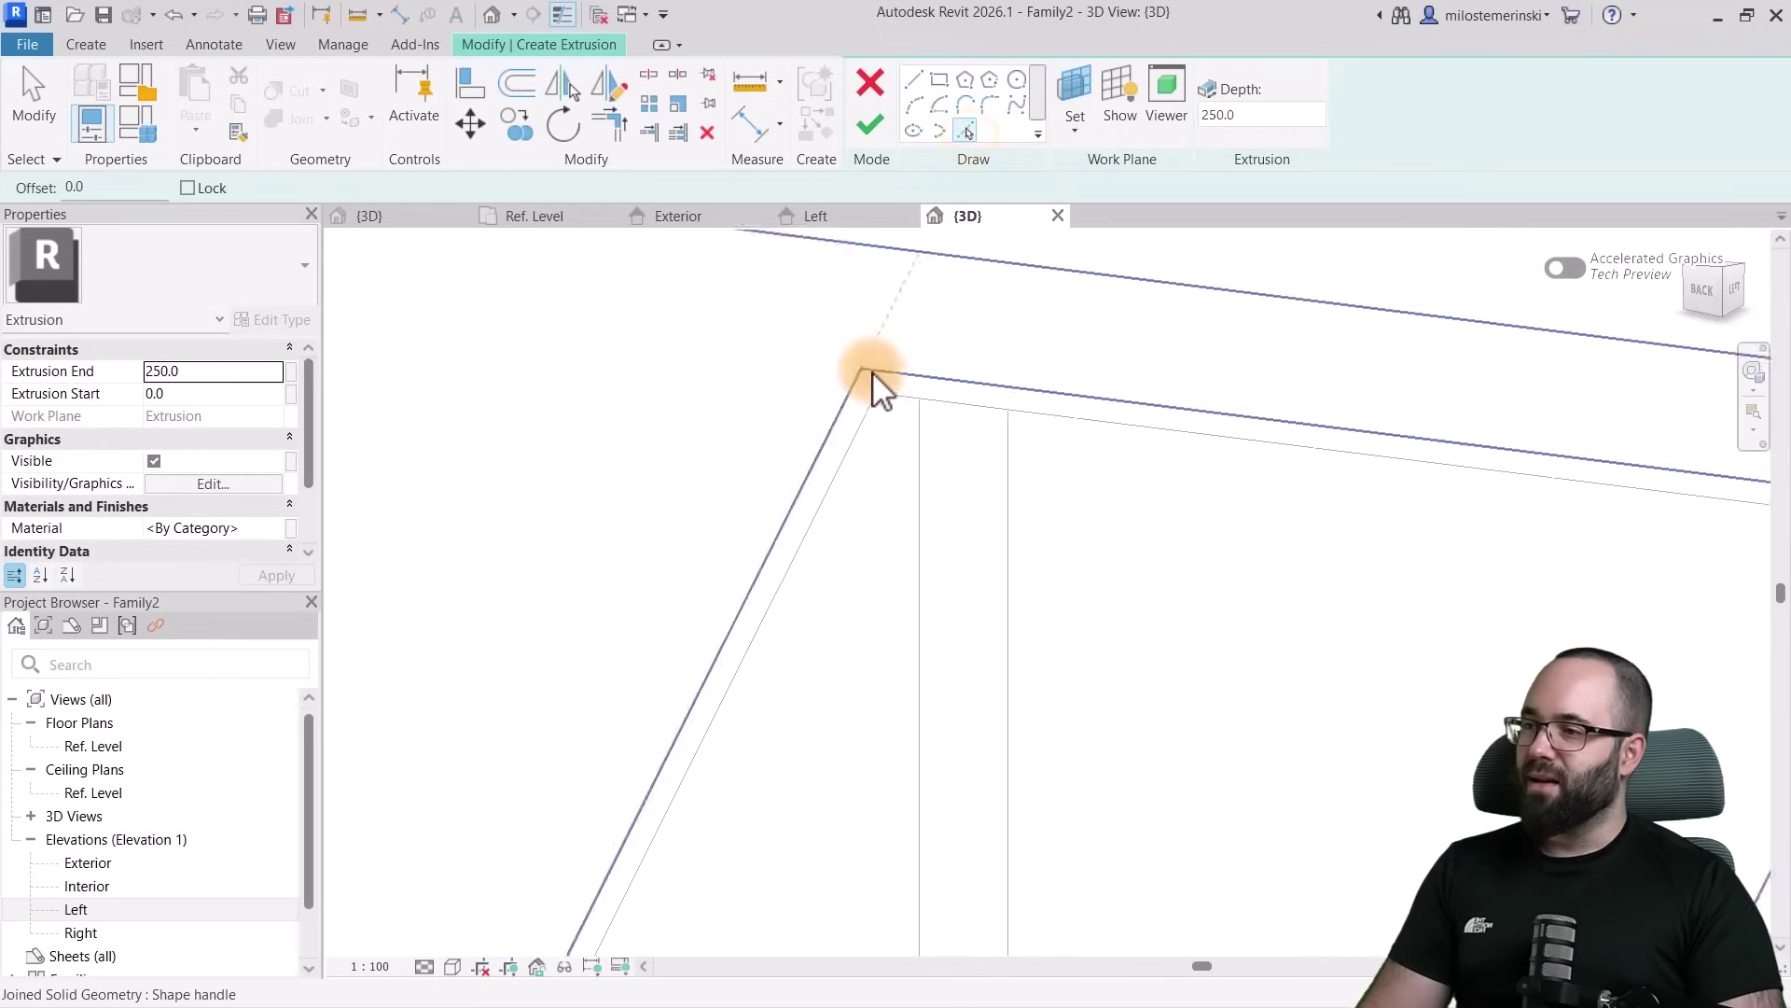
click(869, 388)
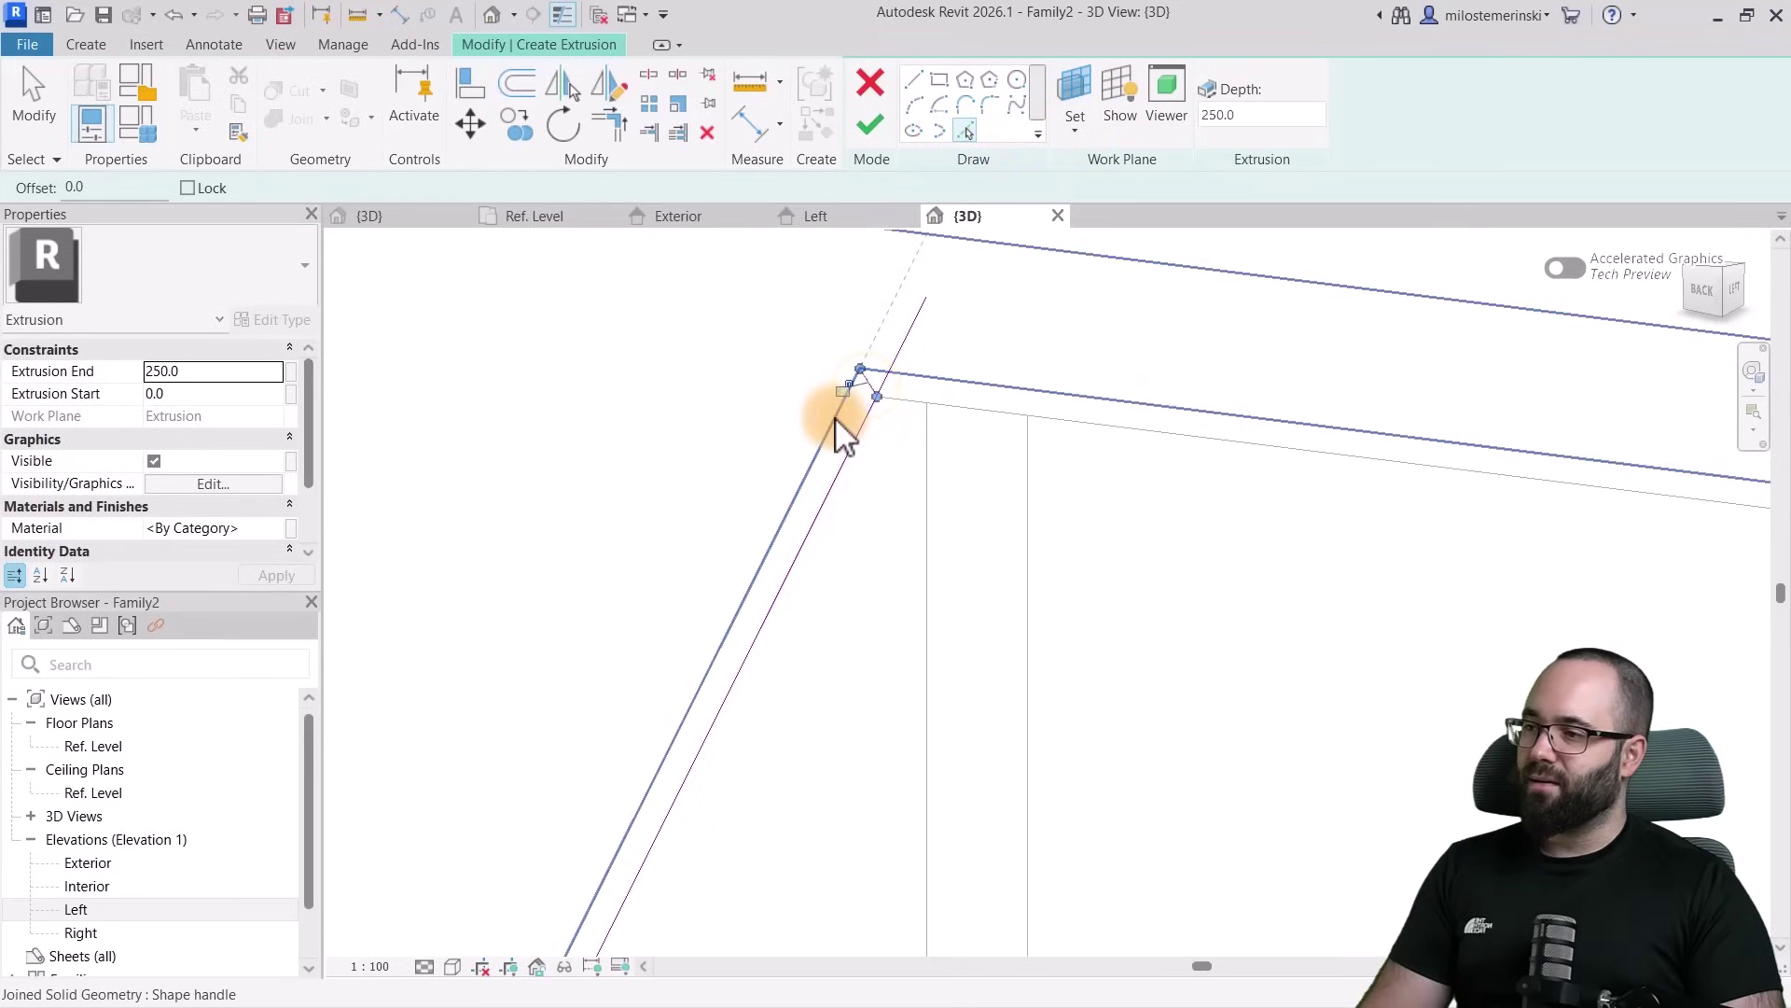
click(913, 328)
Close the profile with a short cross line between the two long lines and trim the corners into a closed outline about 205 mm long
click(916, 82)
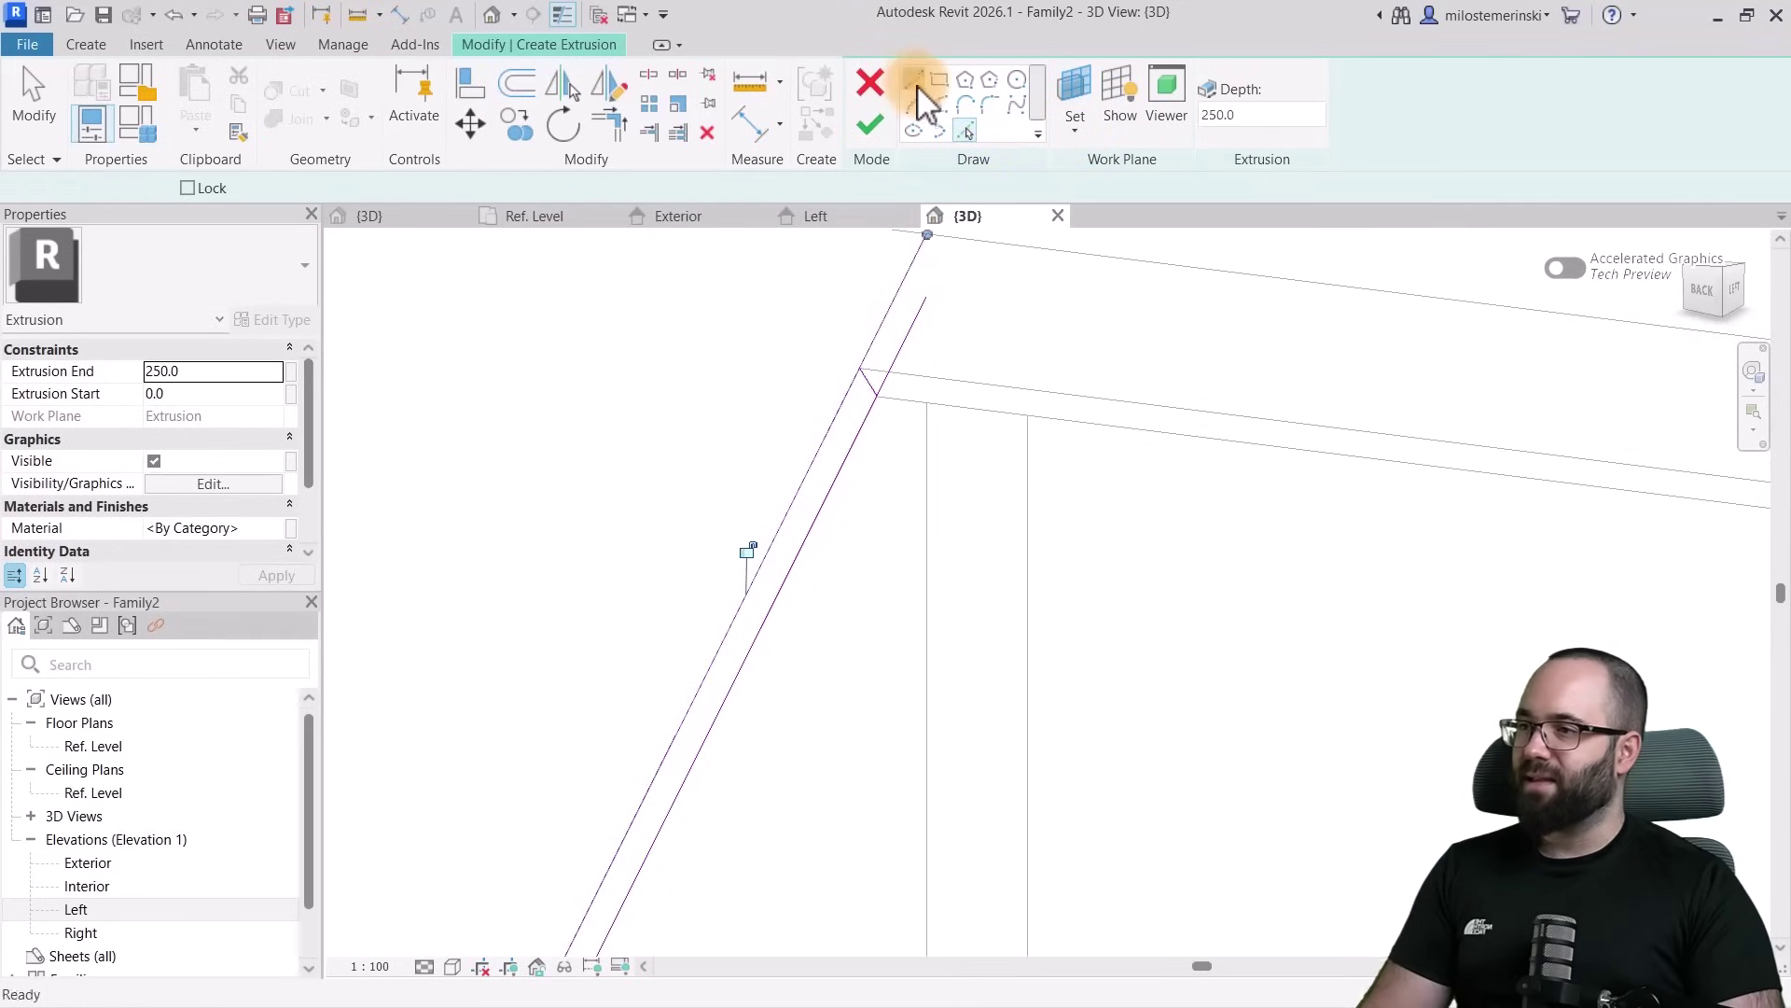
click(788, 515)
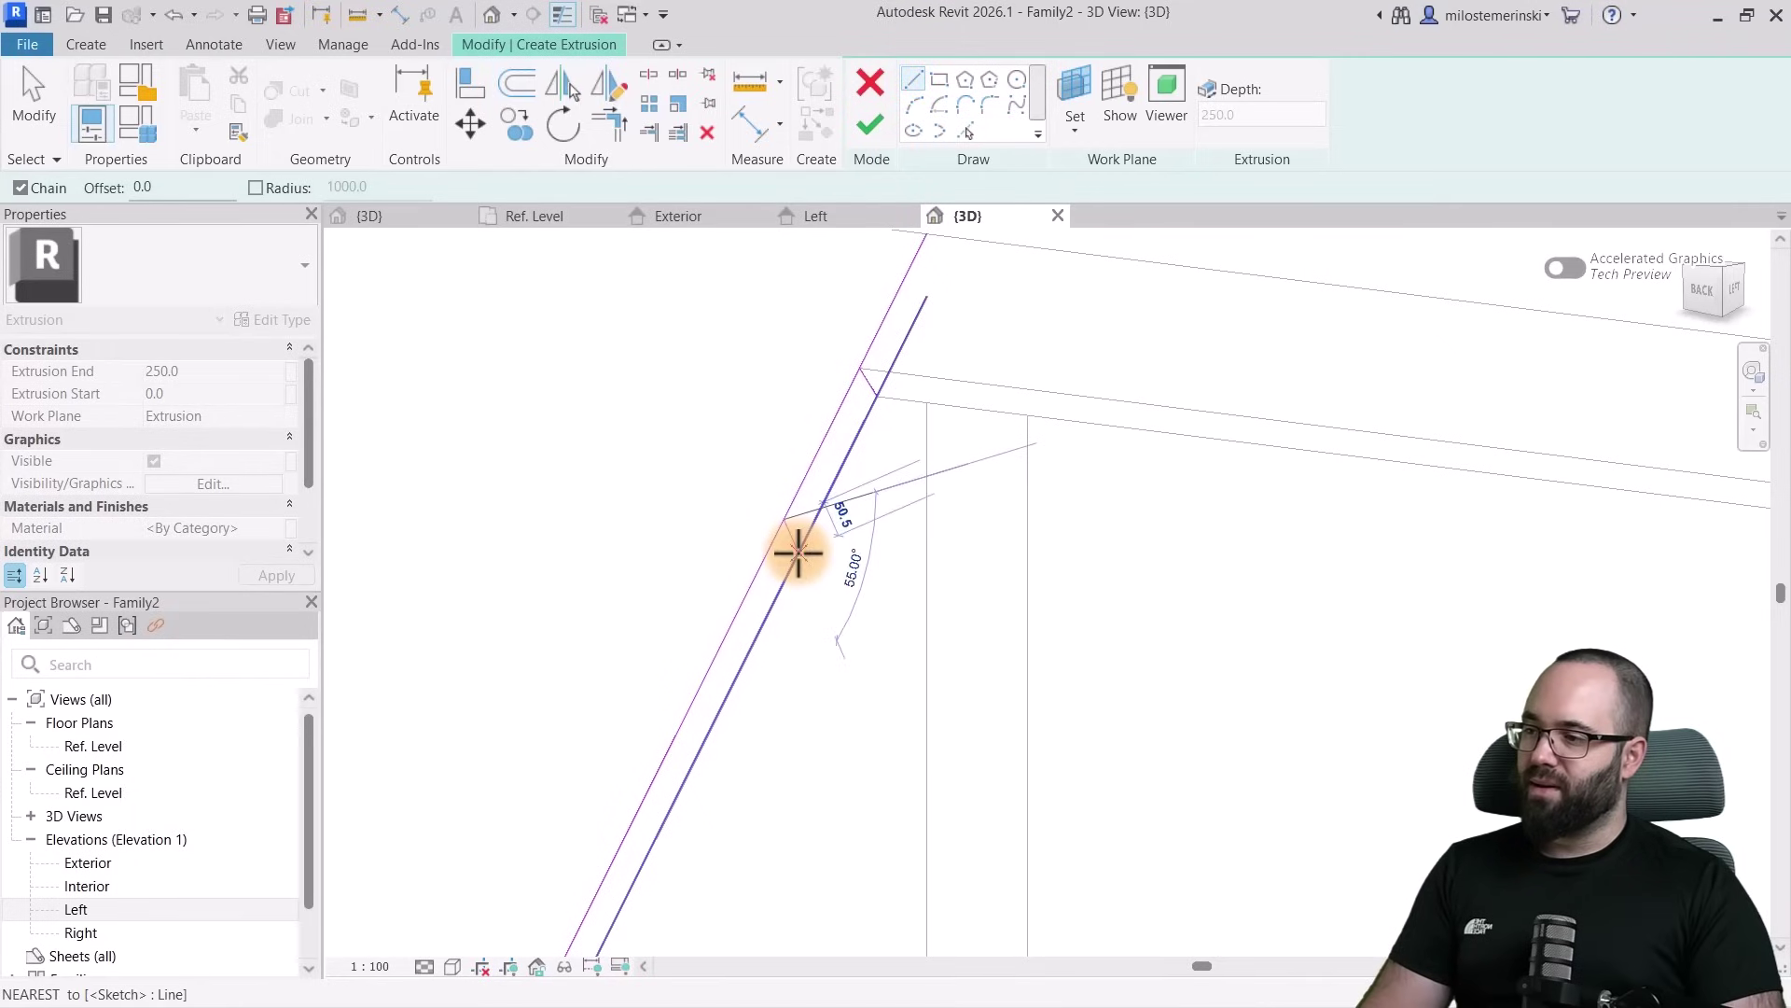
key(Escape)
key(Escape)
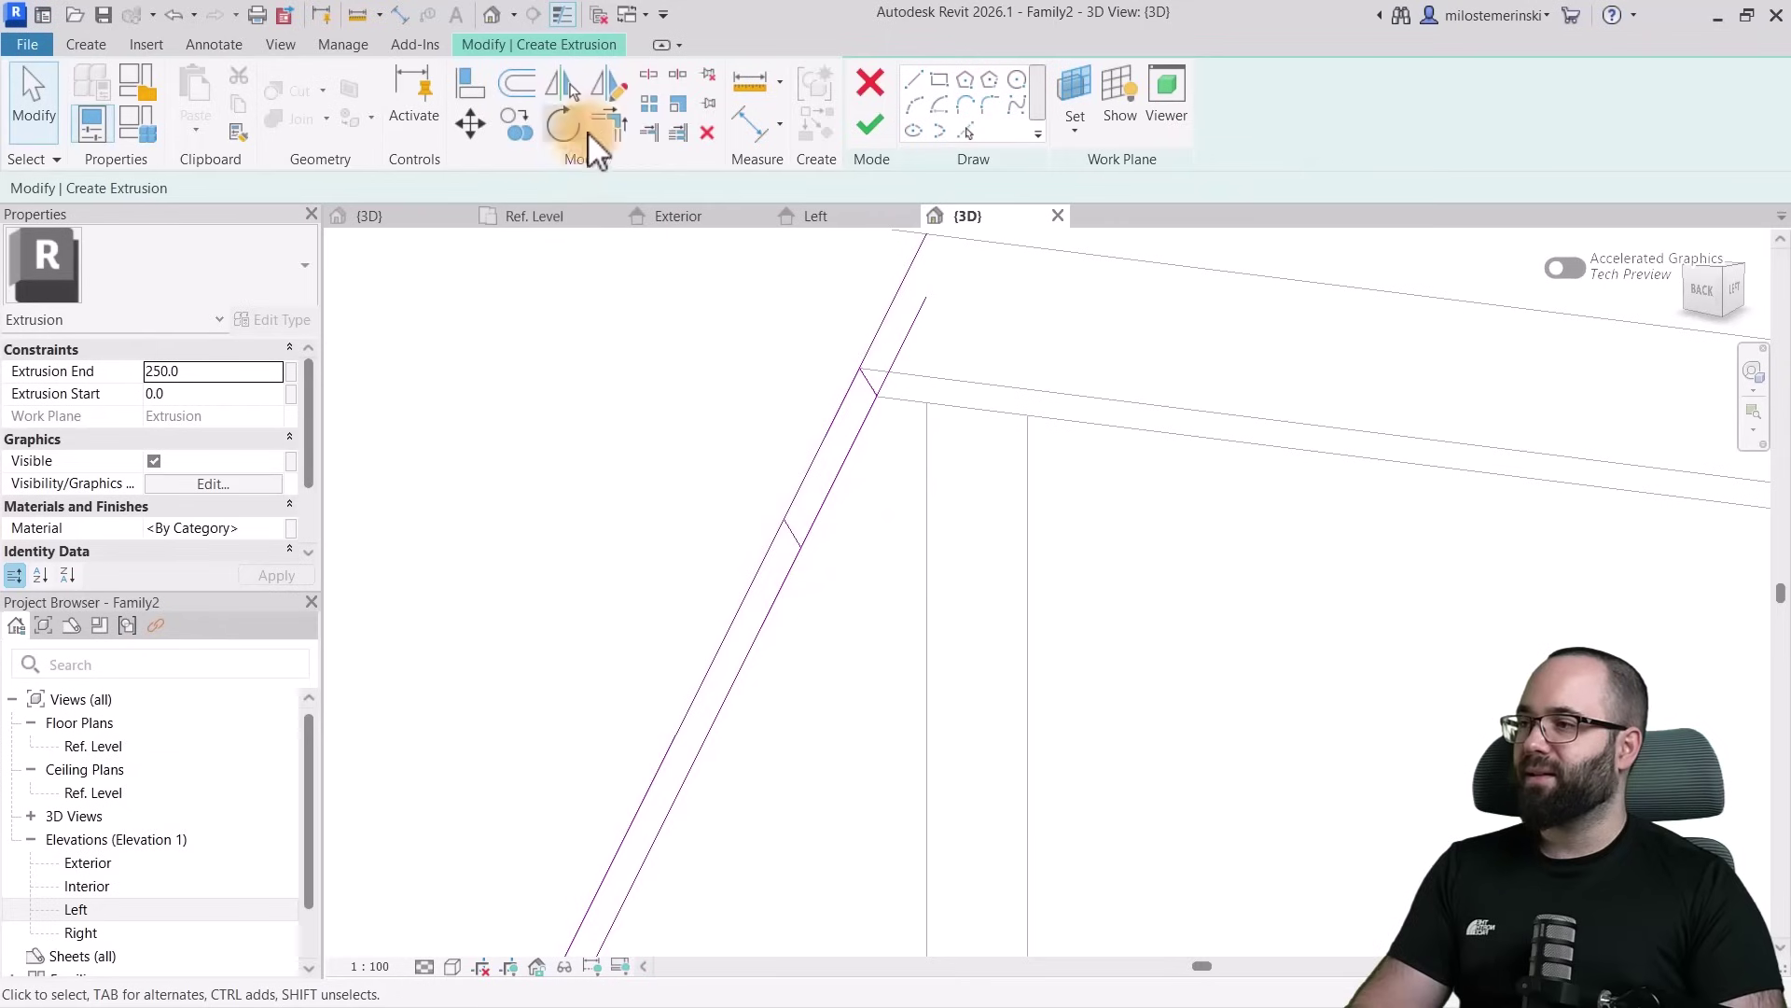
click(604, 125)
click(789, 513)
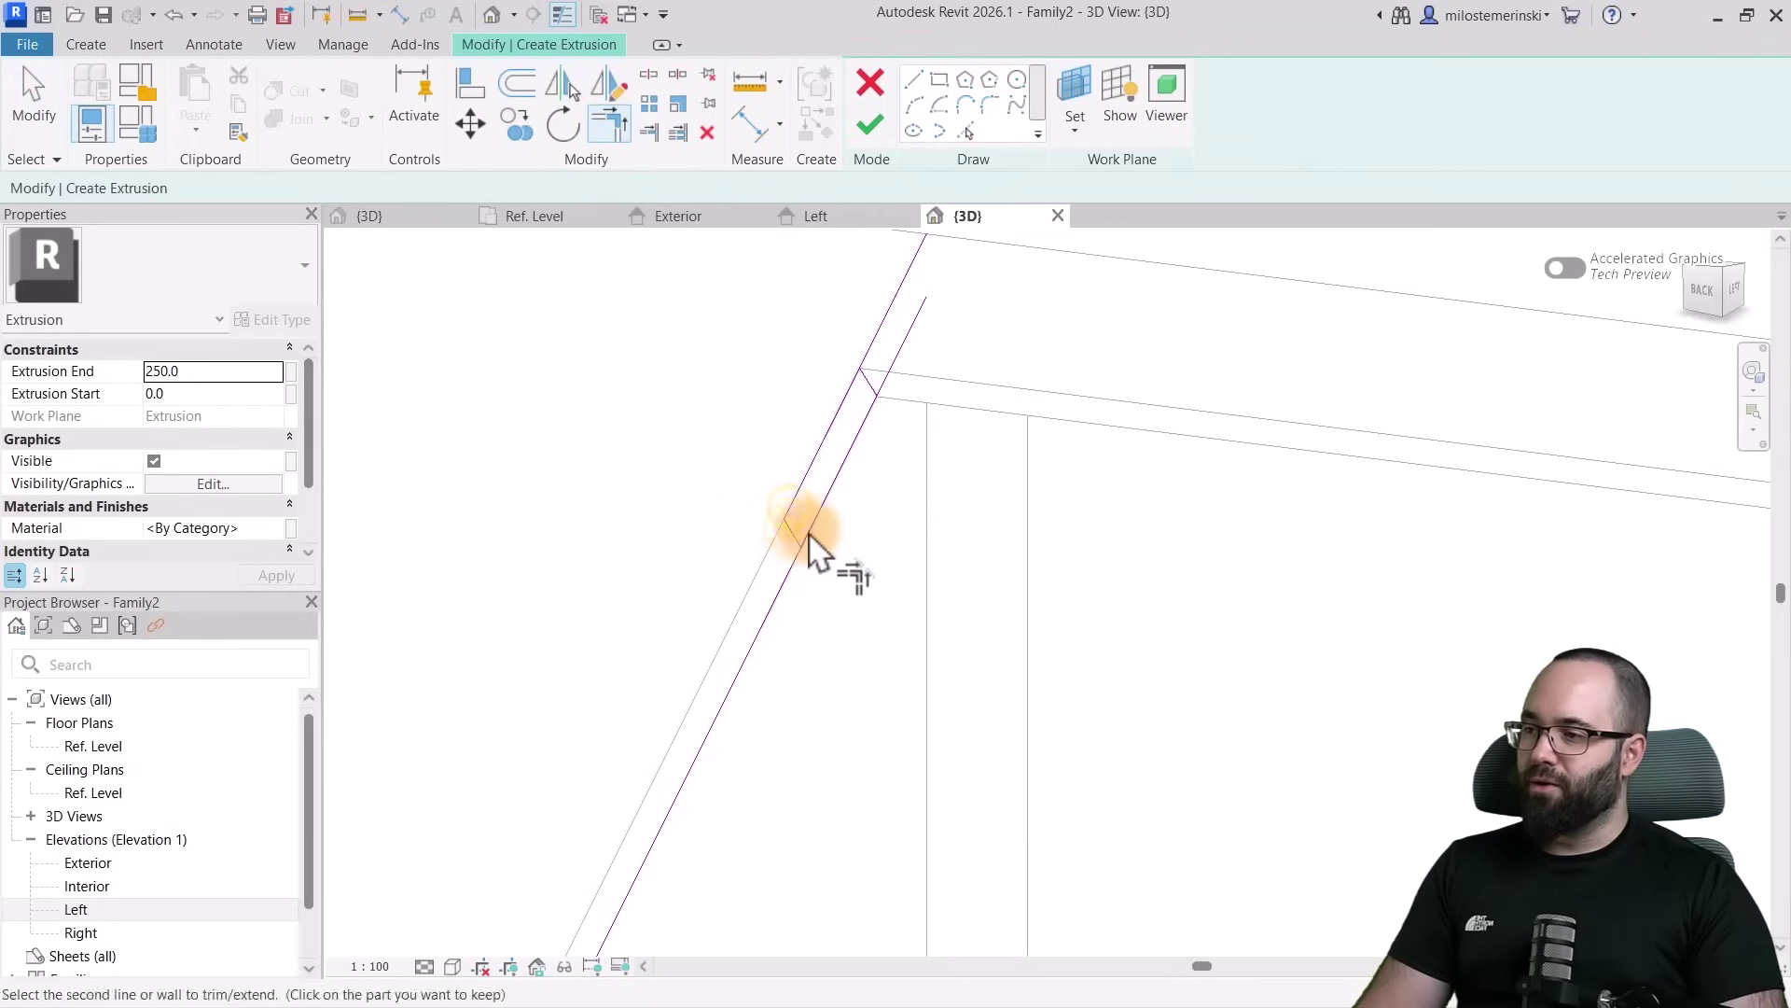
click(856, 399)
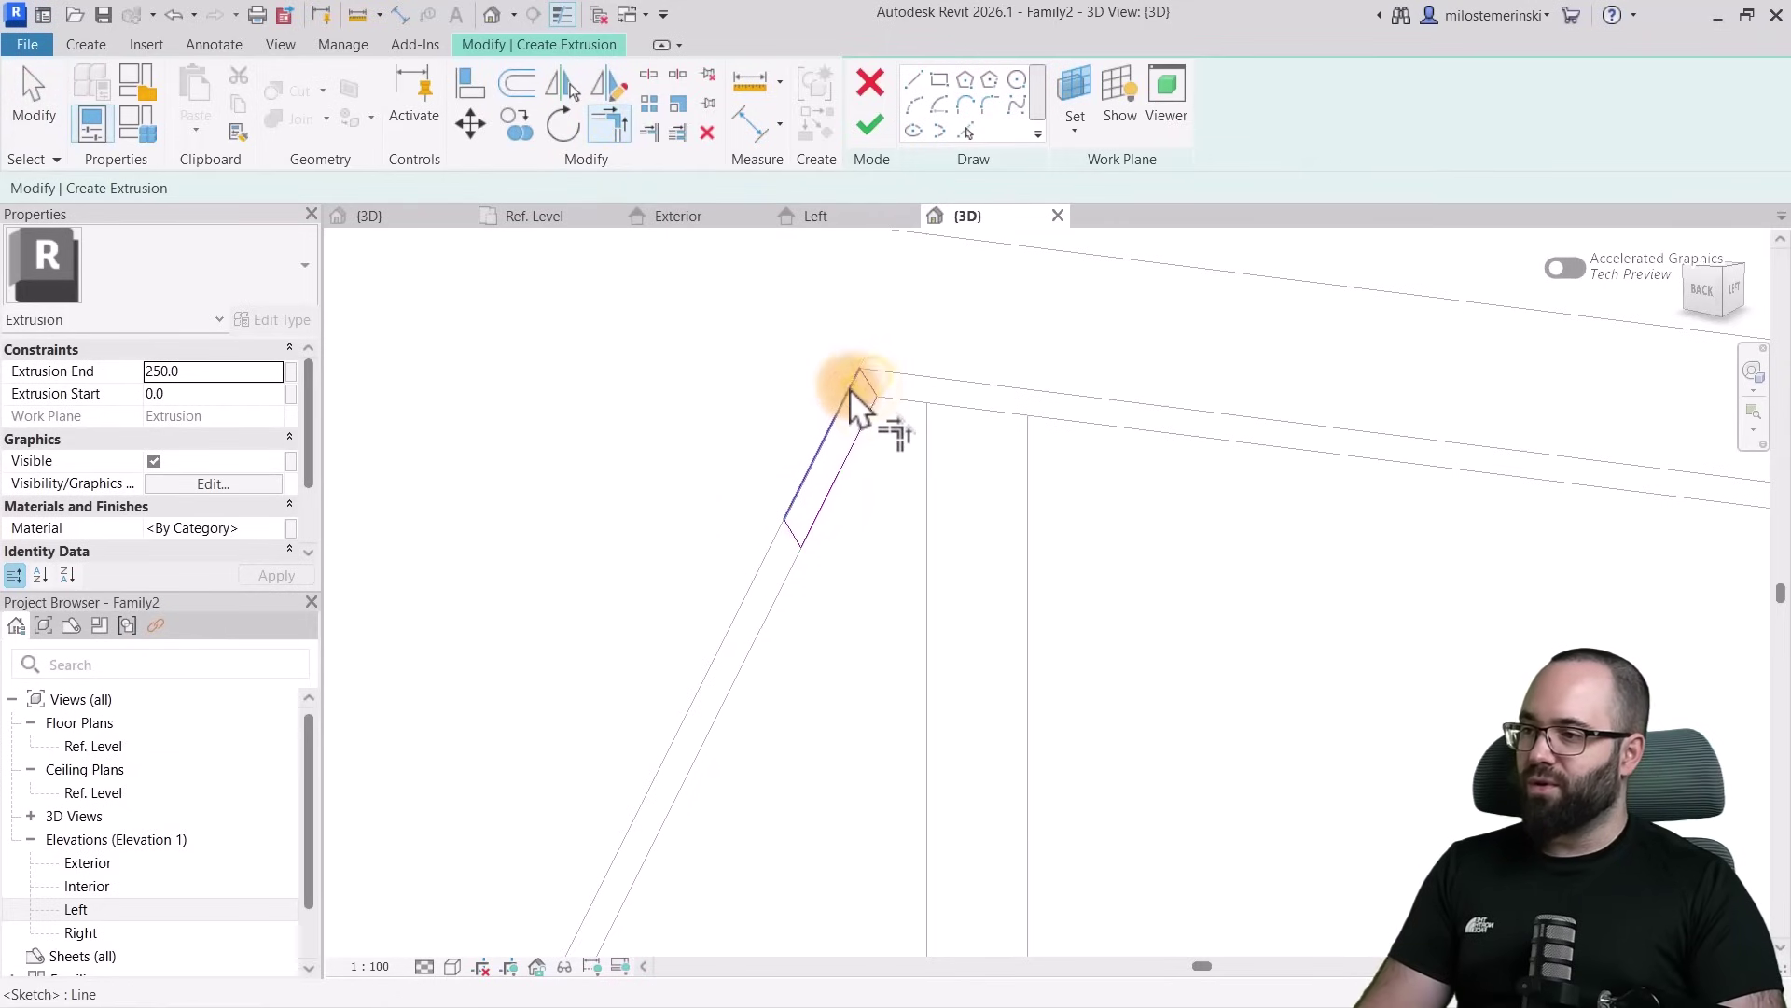
Move the profile's outer long line inward so the outline is 20 mm thick
scroll(857, 405, up, 2)
click(853, 427)
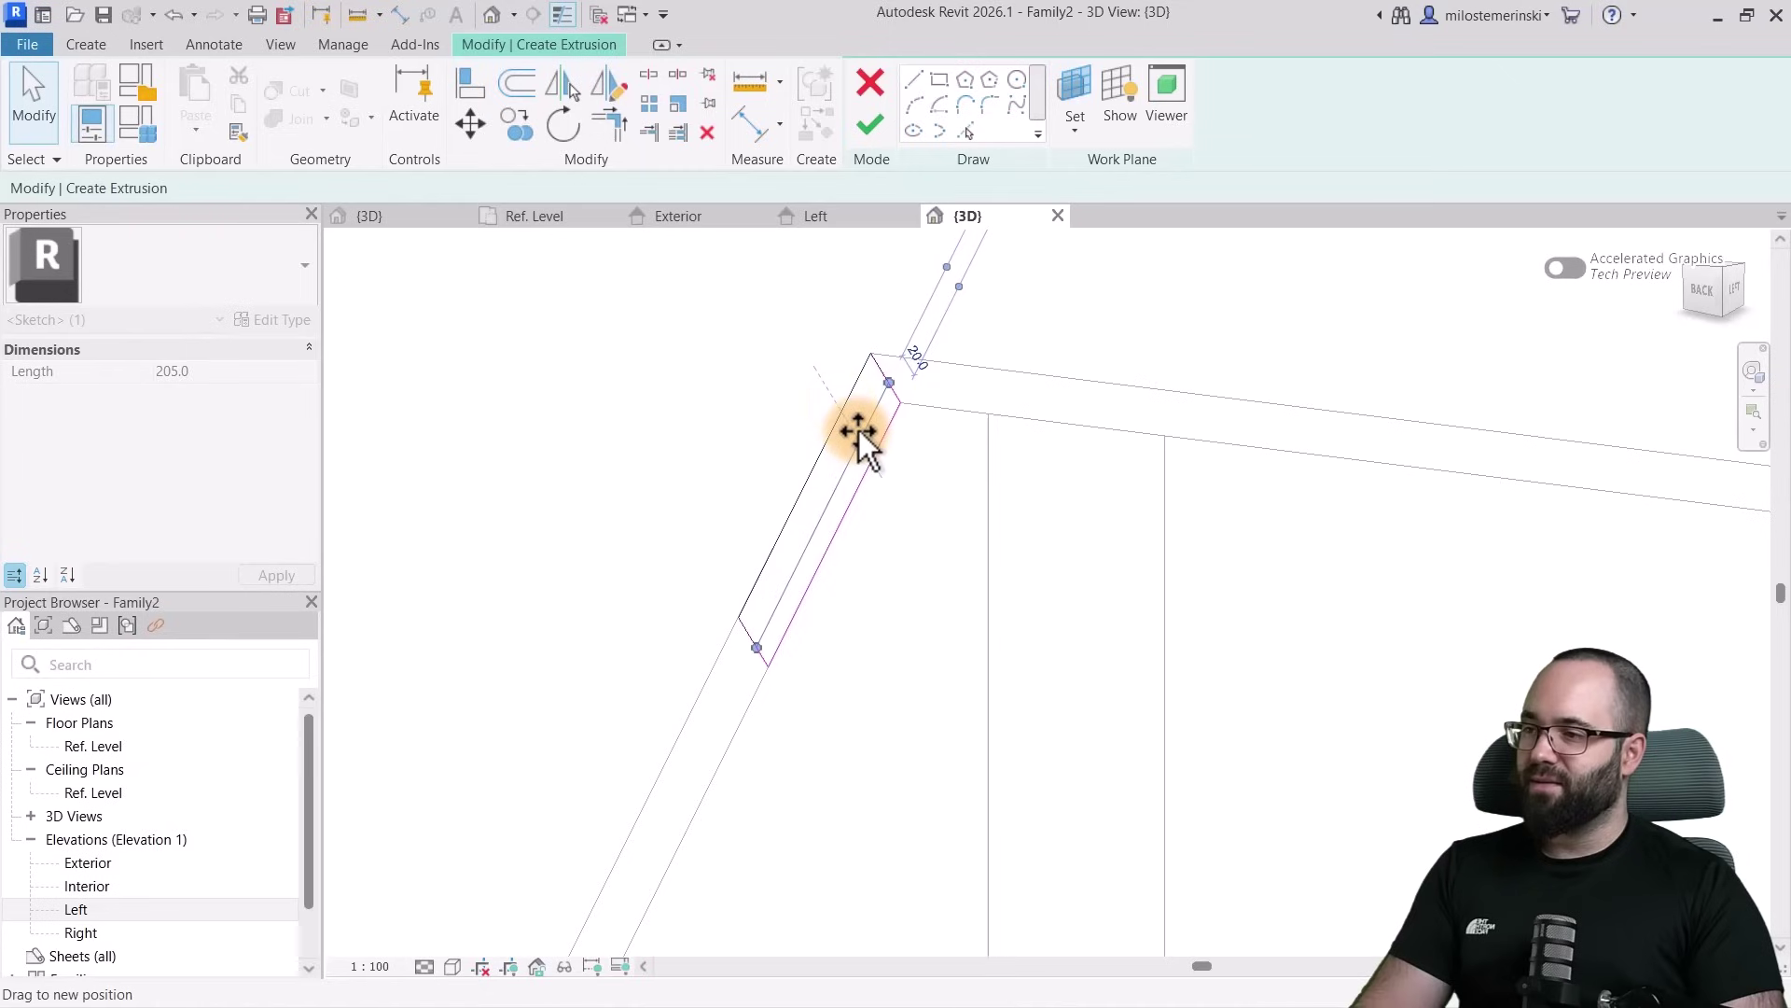
scroll(905, 412, down, 4)
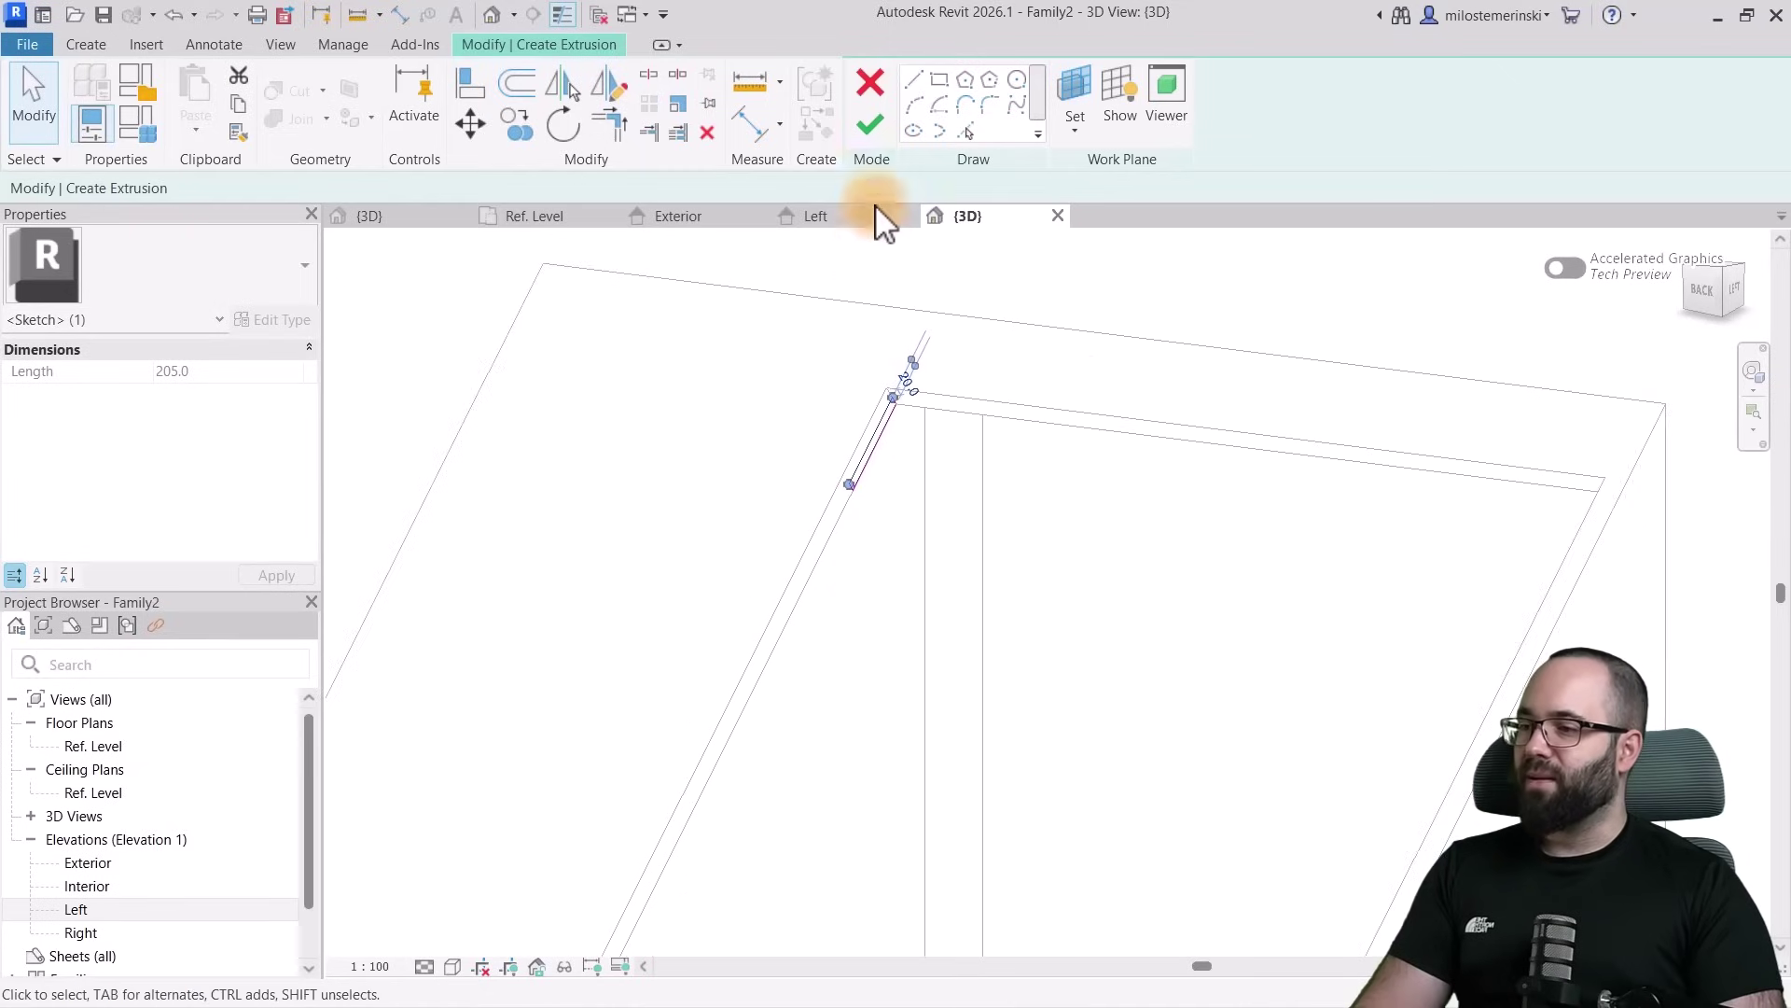
Finish the extrusion and stretch it across the top opening towards the opposite side
click(869, 124)
shift+middle_drag(900, 369, 860, 492)
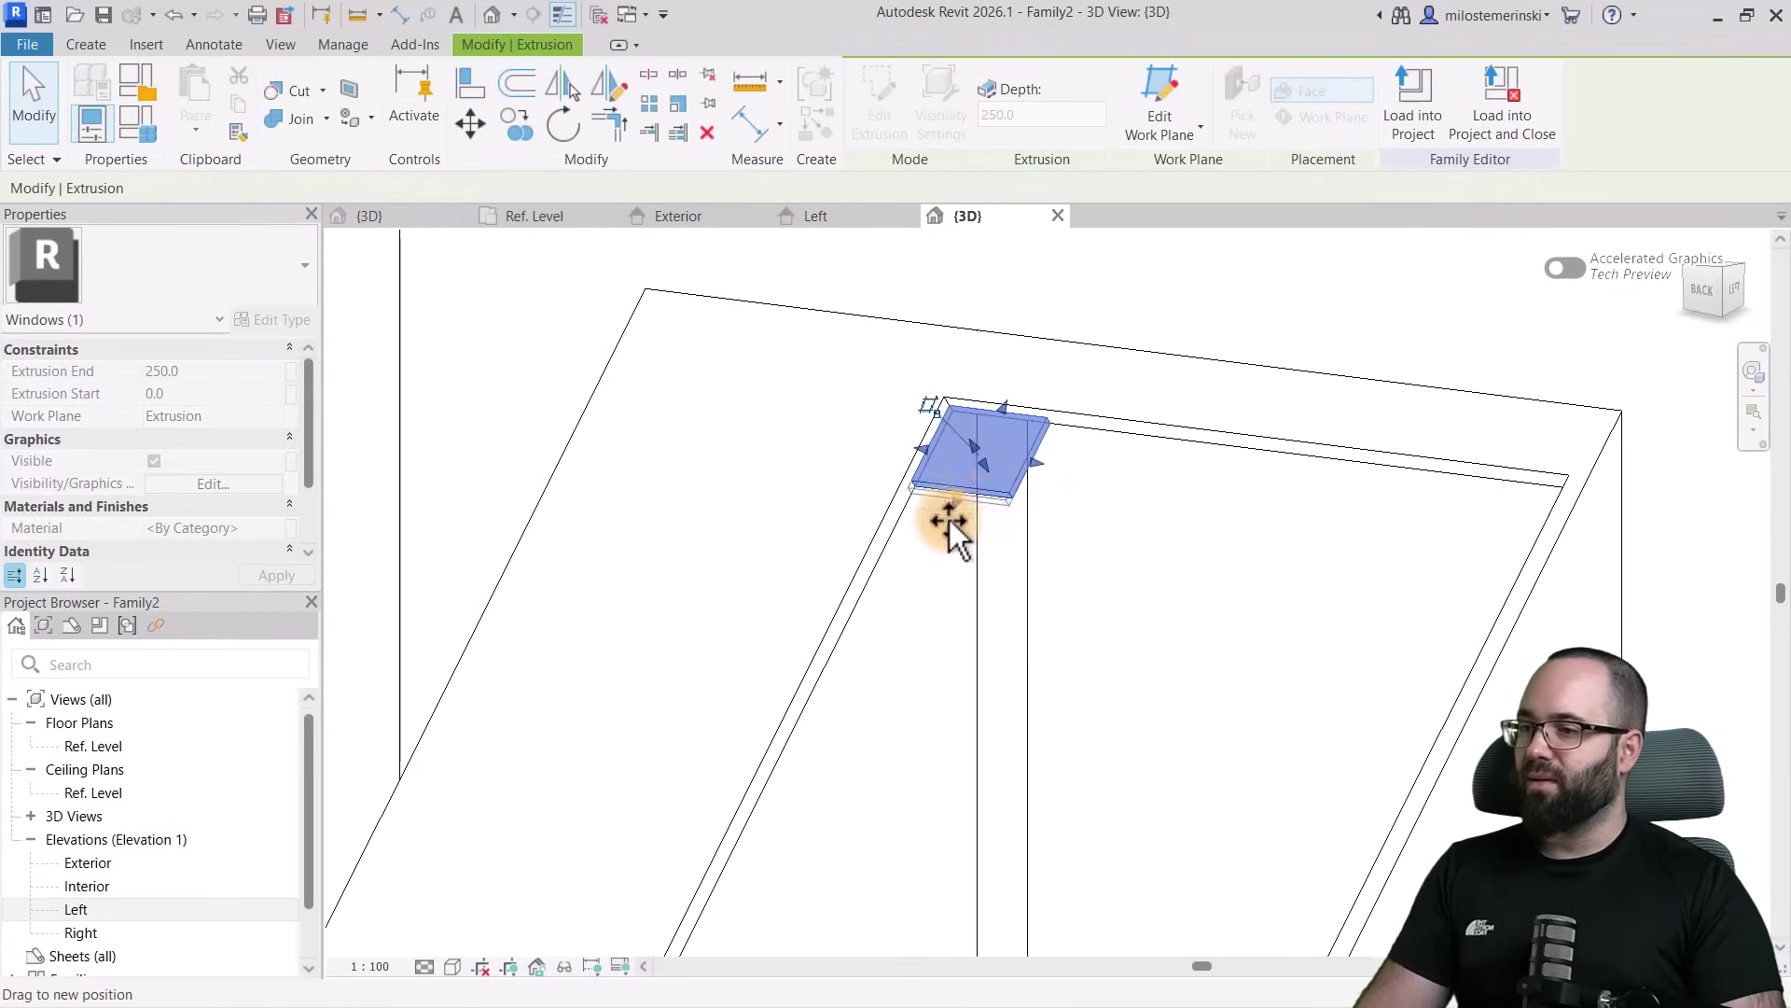
shift+middle_drag(896, 715, 960, 600)
drag(960, 600, 1143, 586)
click(1380, 665)
Start an extrusion on the balcony's underside, with its work plane on the inner side face, and pick the two edges meeting at the outer corner
shift+middle_drag(1380, 664, 1352, 380)
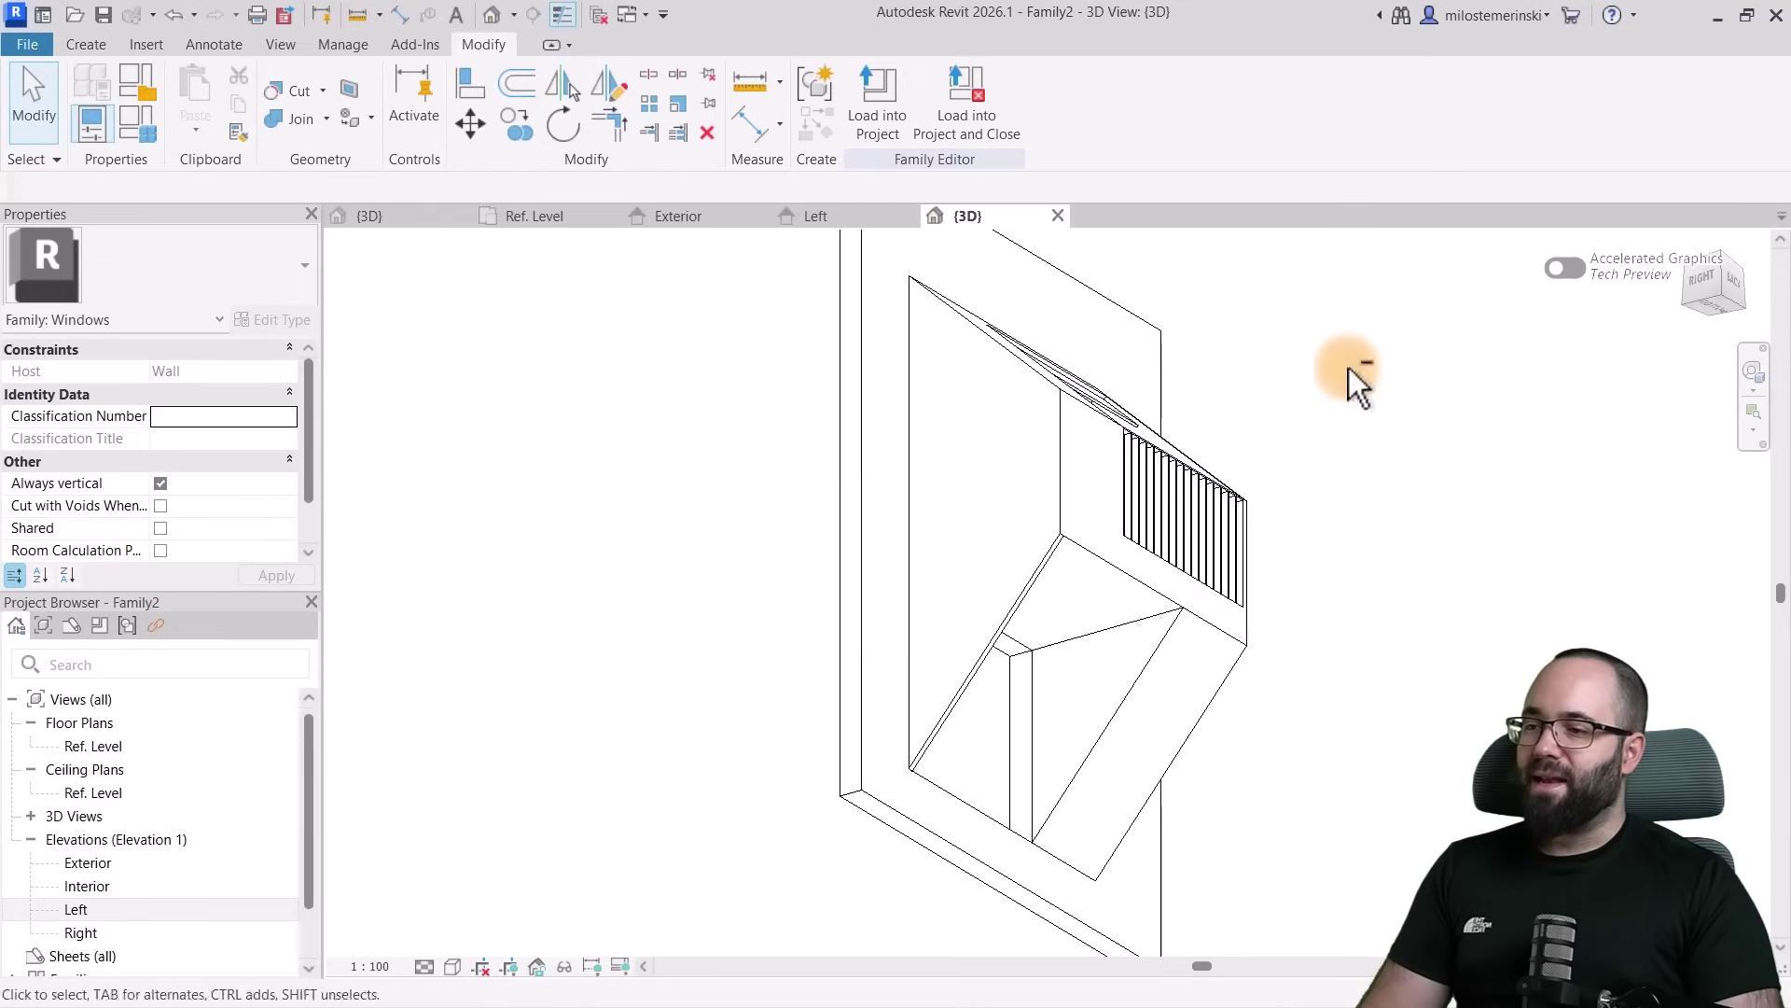
scroll(1174, 639, up, 3)
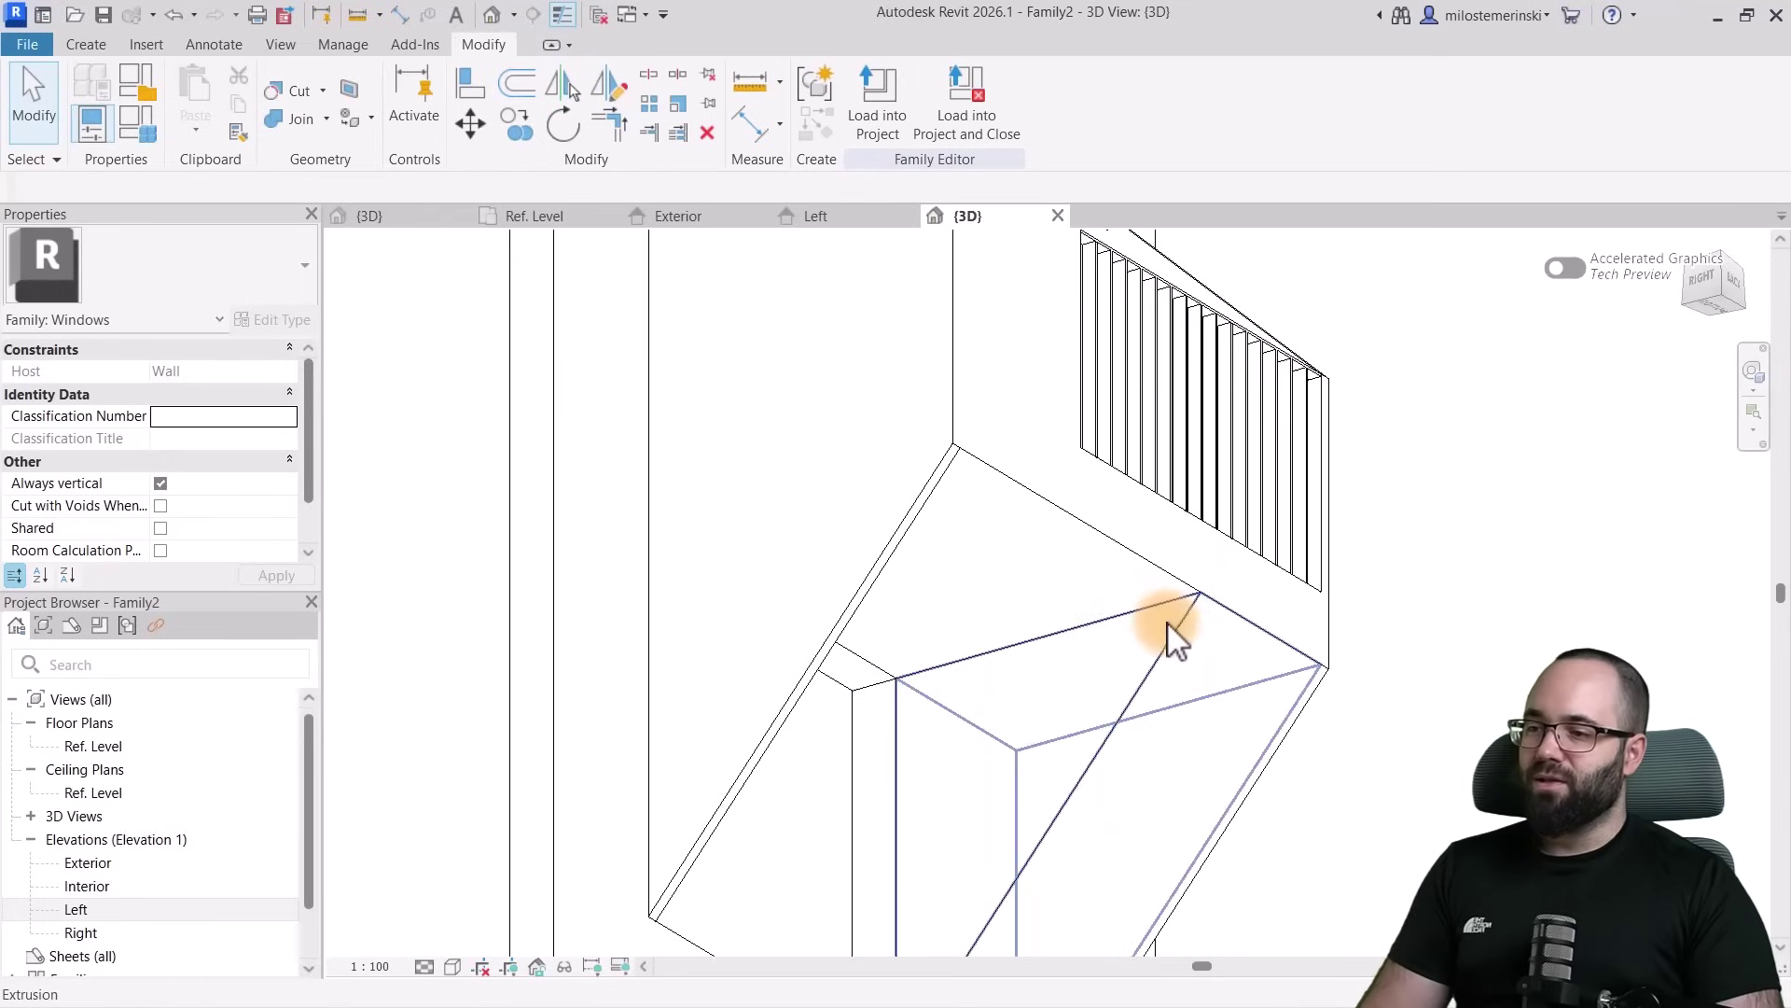
click(85, 45)
click(202, 122)
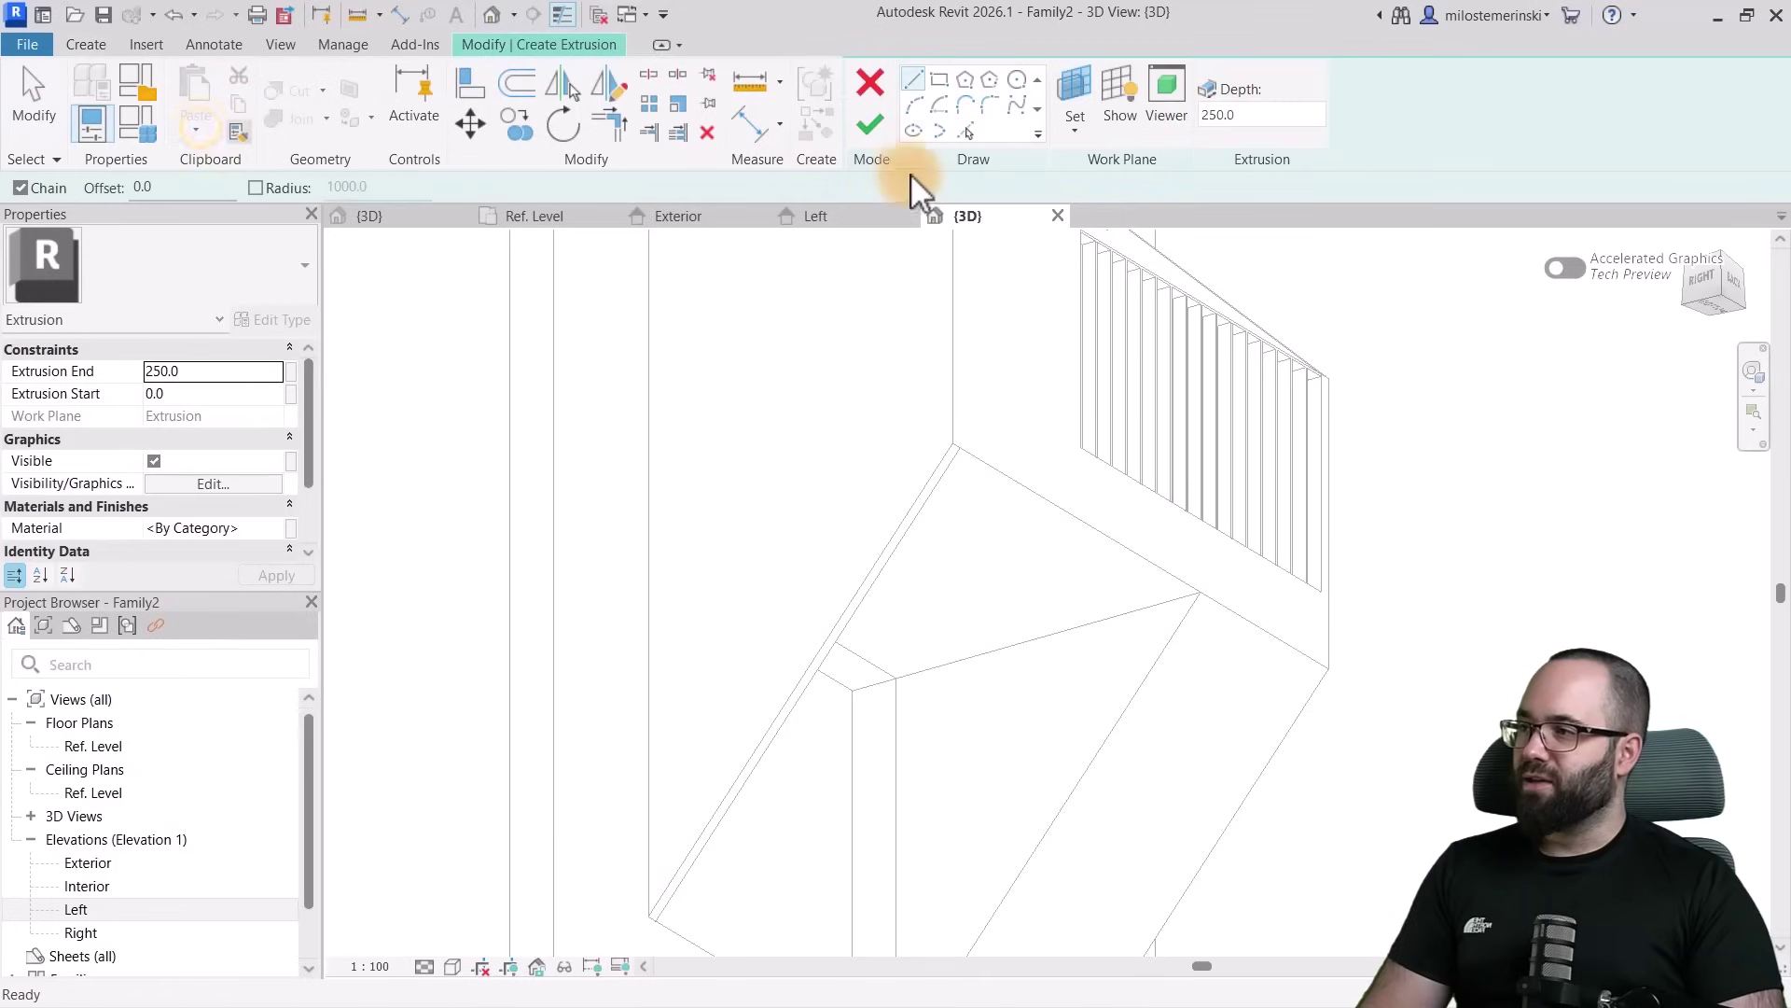
click(1080, 135)
click(1115, 219)
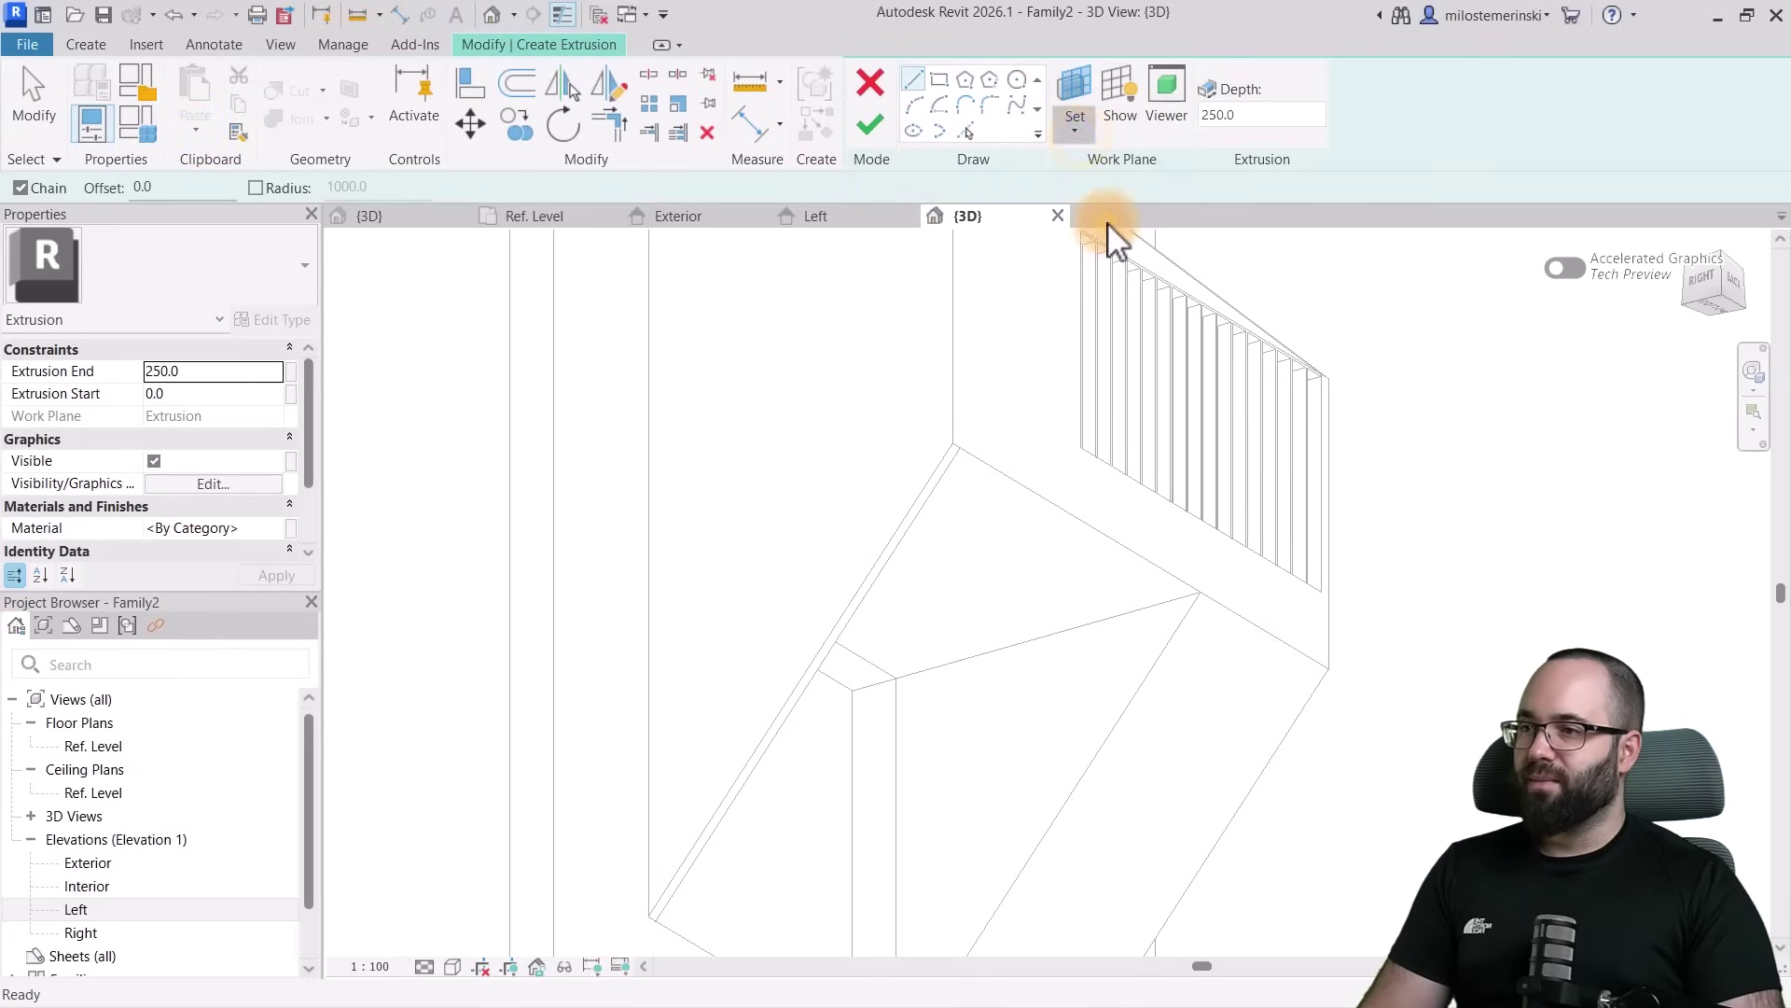
click(1162, 621)
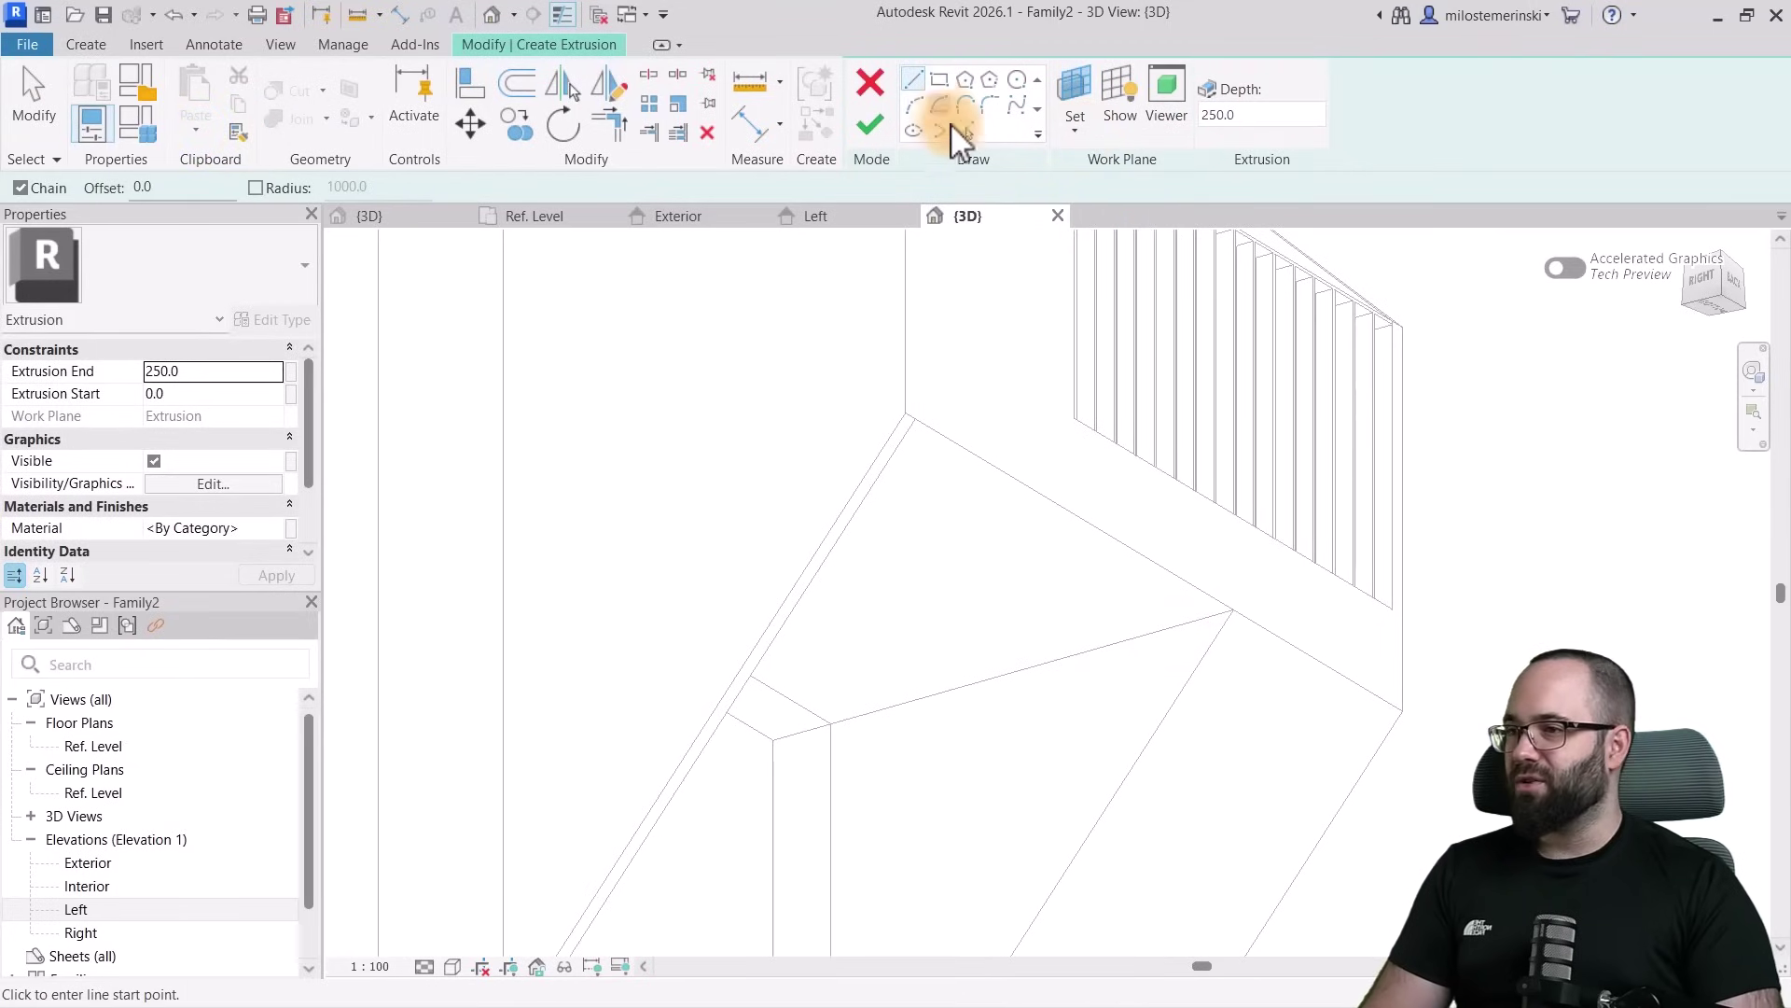
click(966, 130)
click(1218, 642)
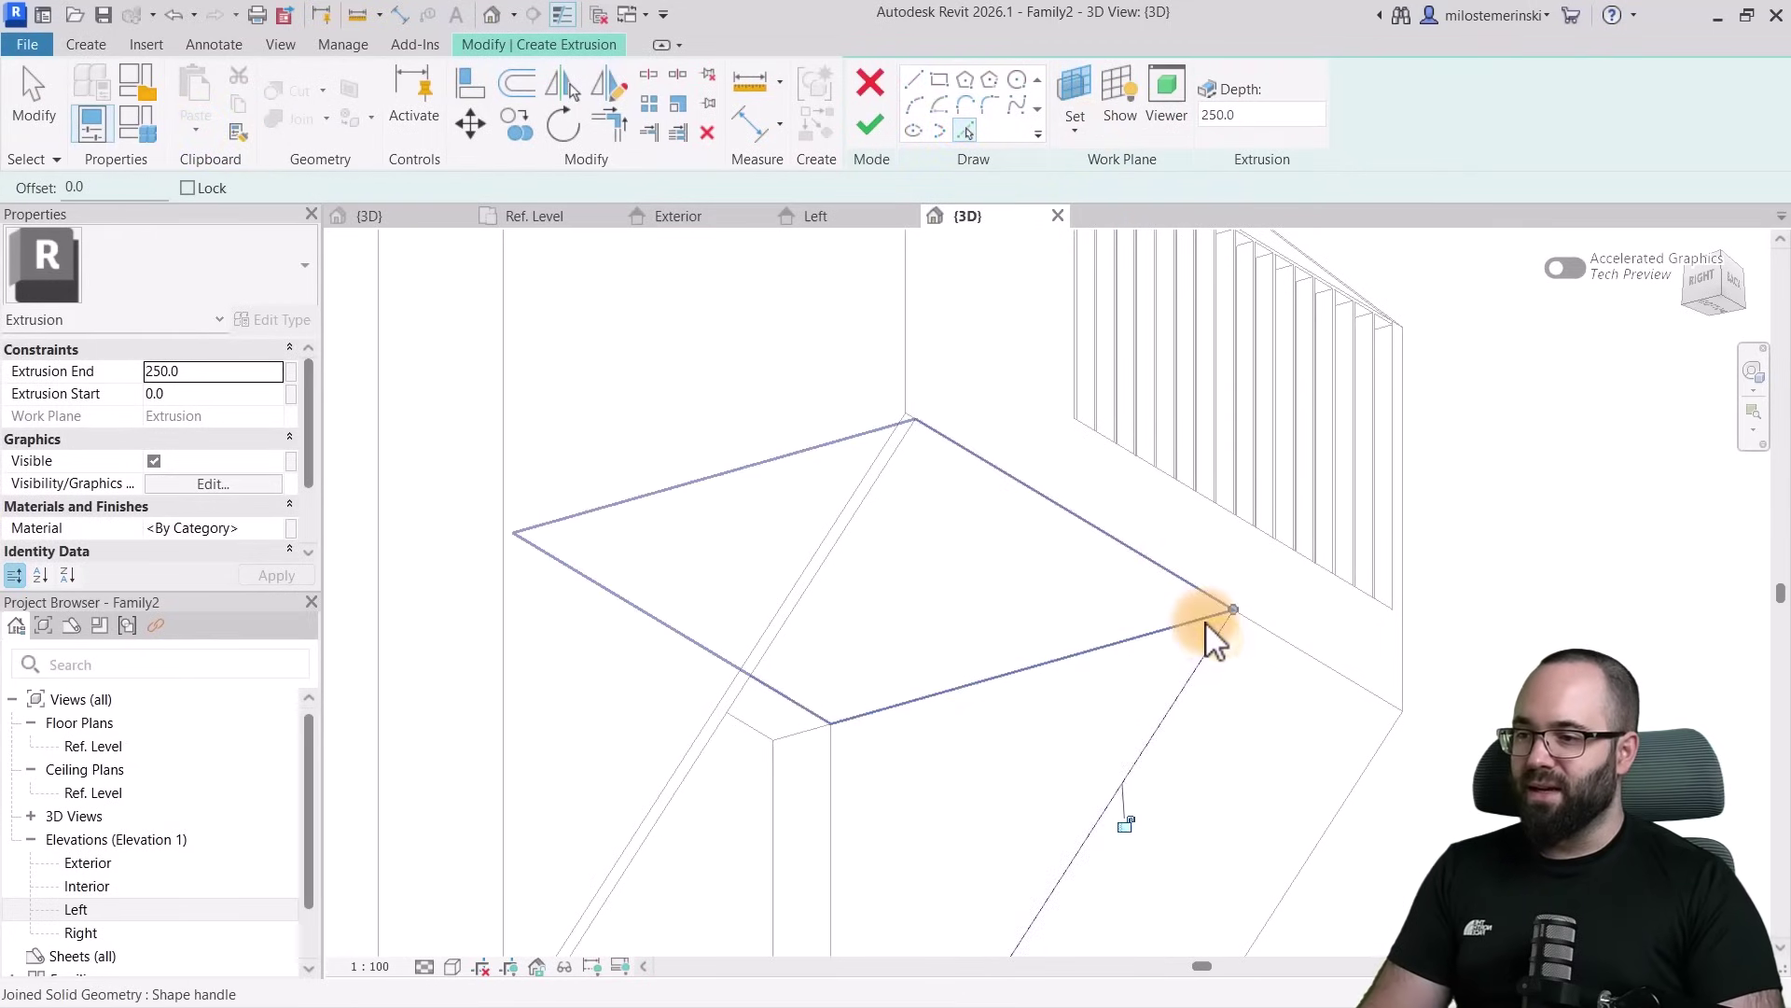
click(1177, 627)
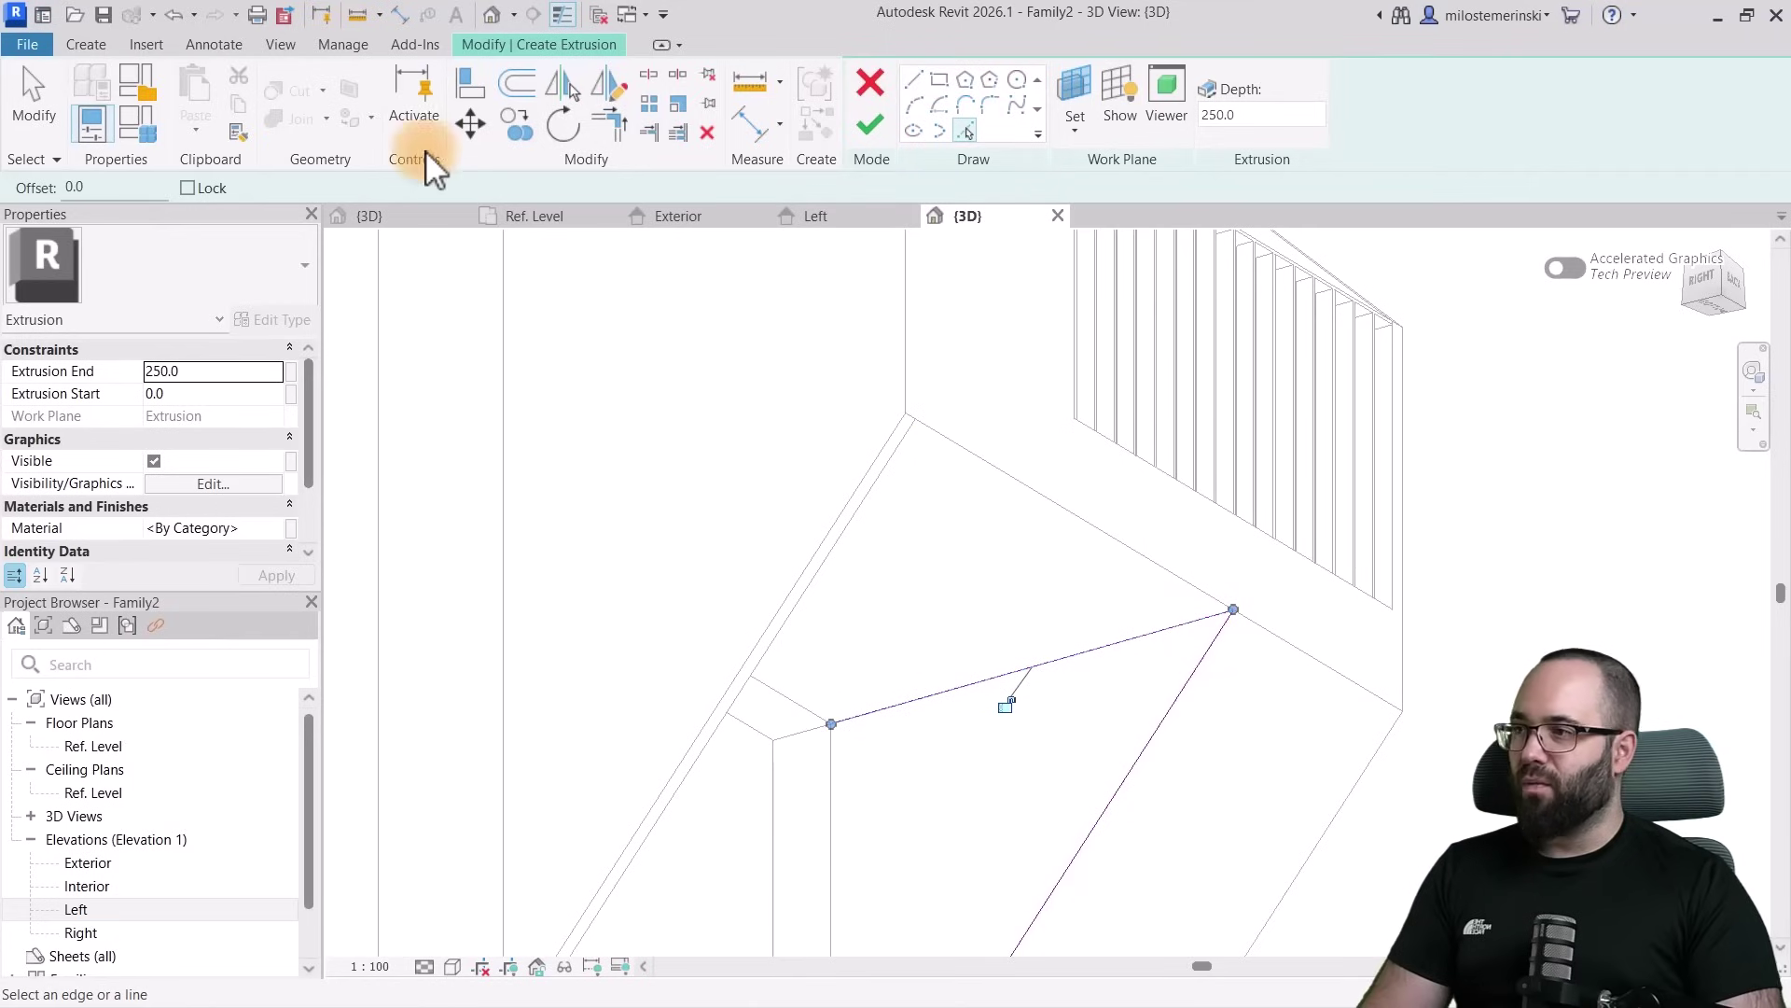
Set the pick-line offset to 20 mm and add a parallel line inside the long bottom edge
click(110, 189)
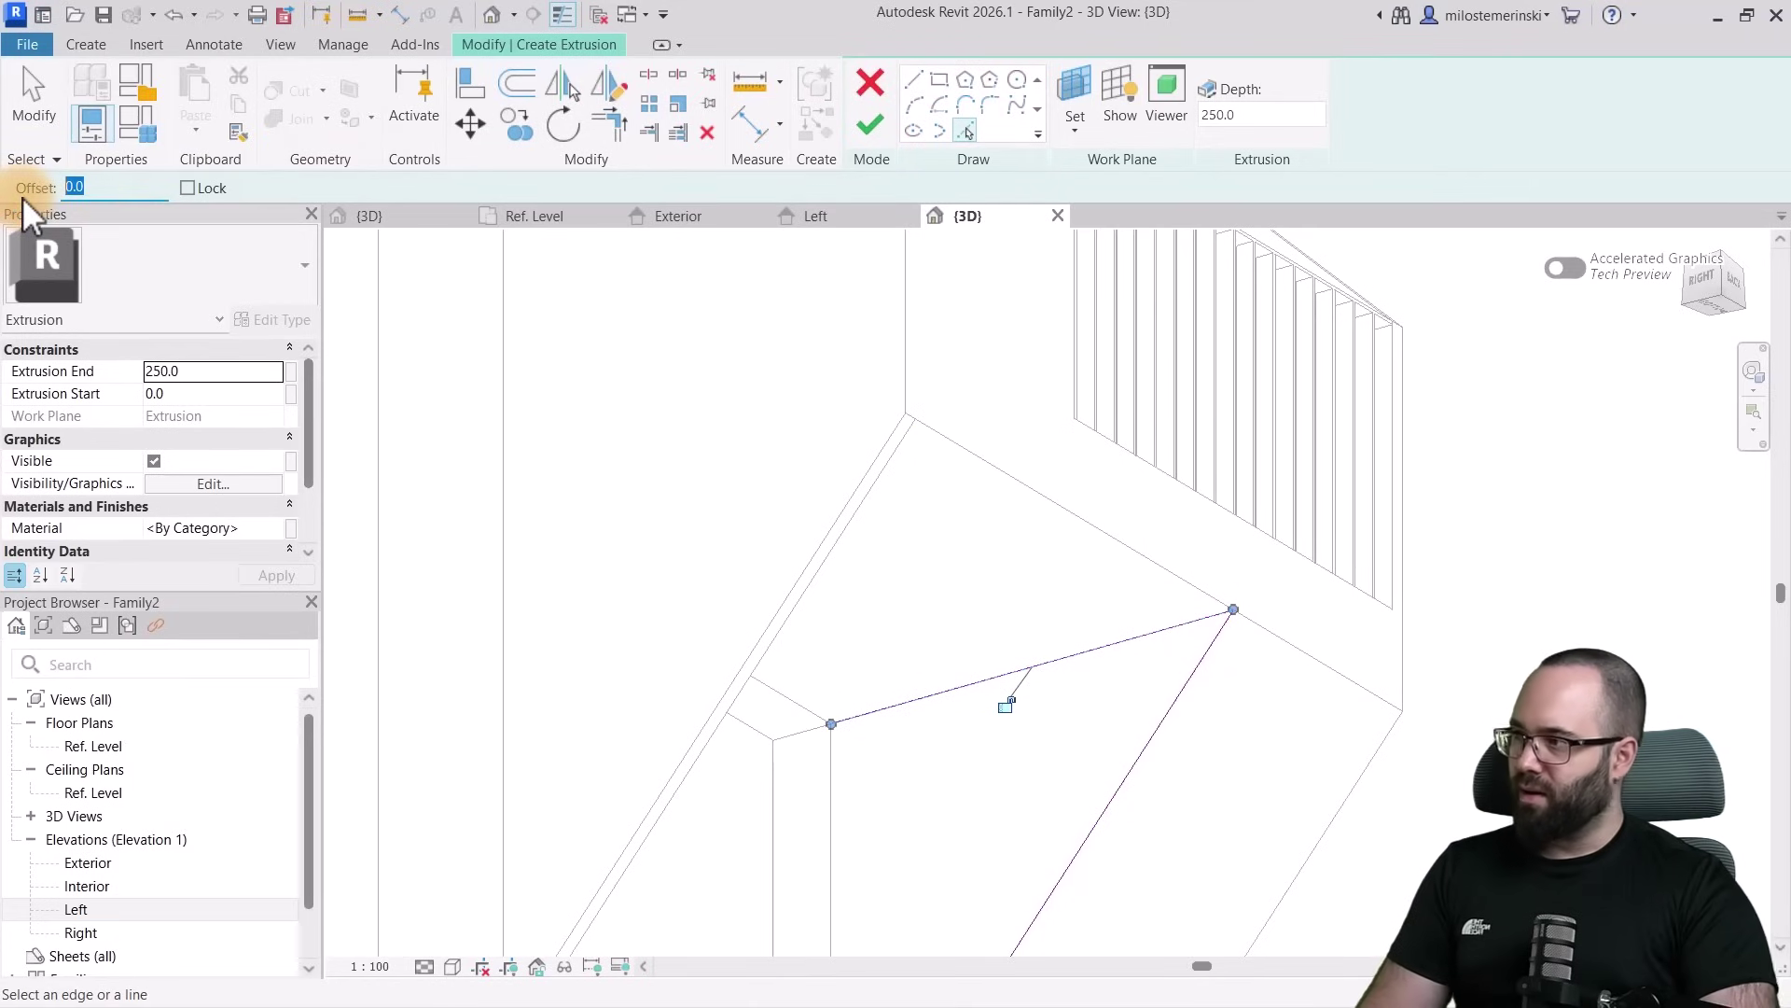
text(20)
key(Return)
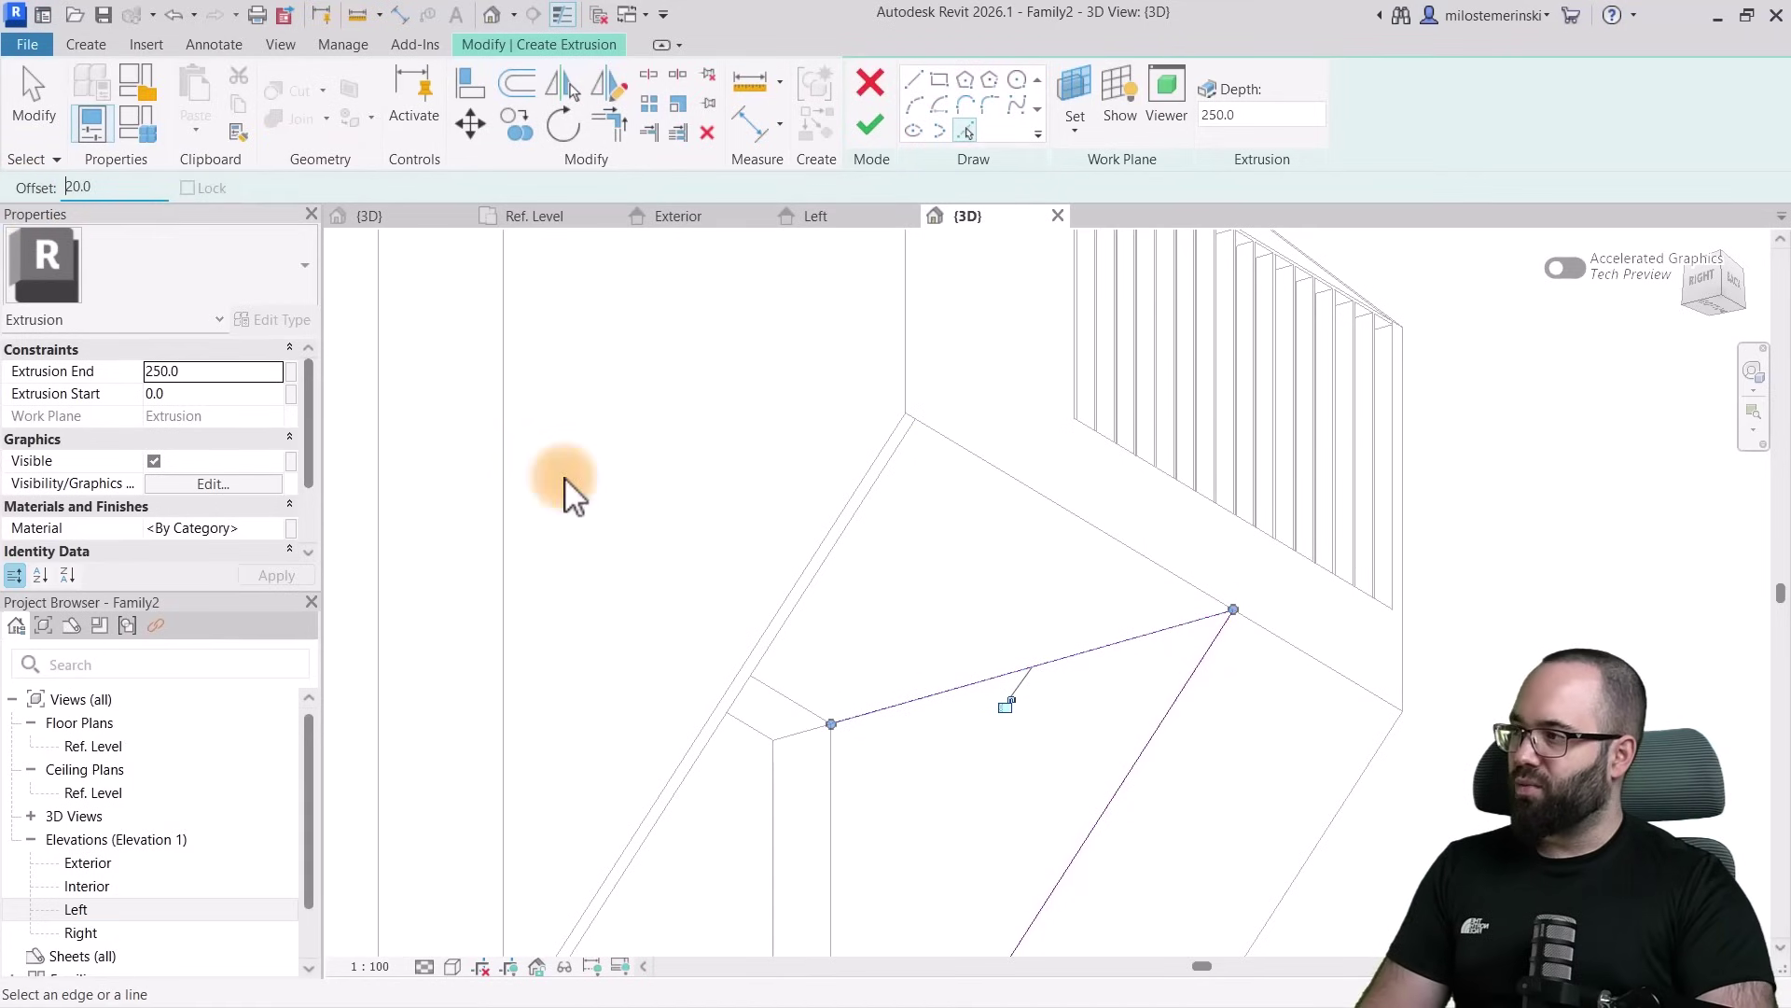
click(1210, 671)
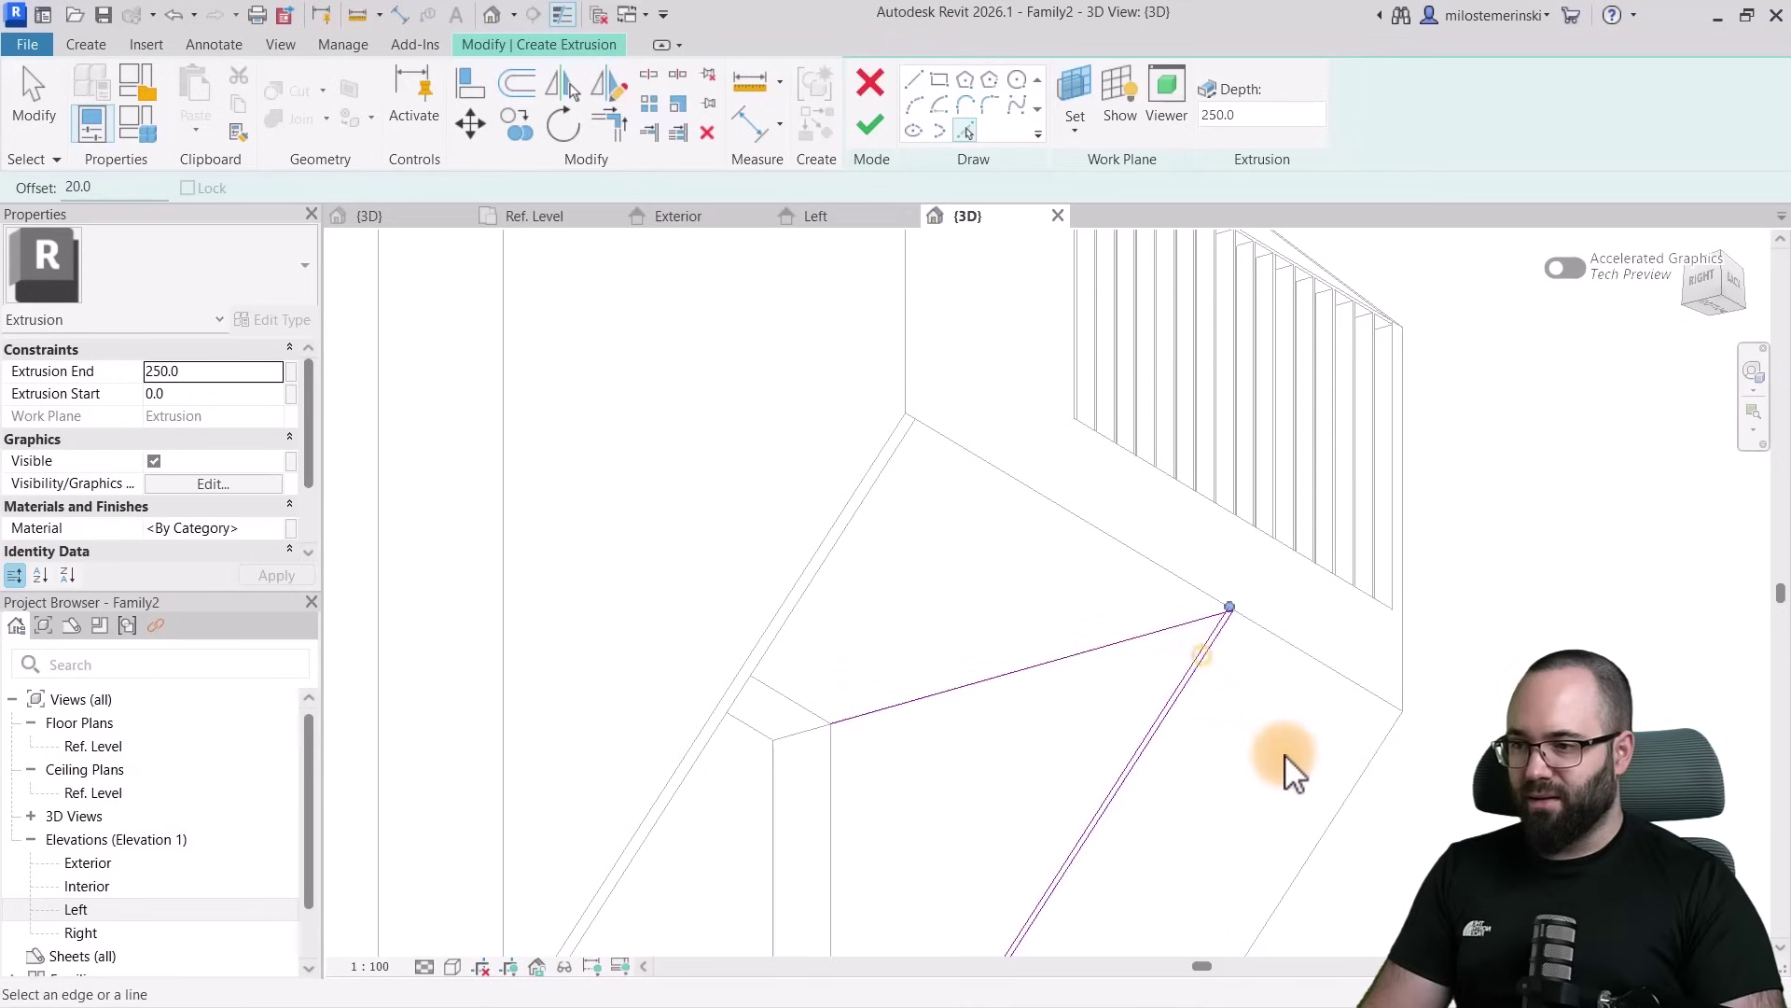
Draw a short cross line between the two parallel long lines below the outer corner
click(913, 81)
scroll(1306, 634, up, 5)
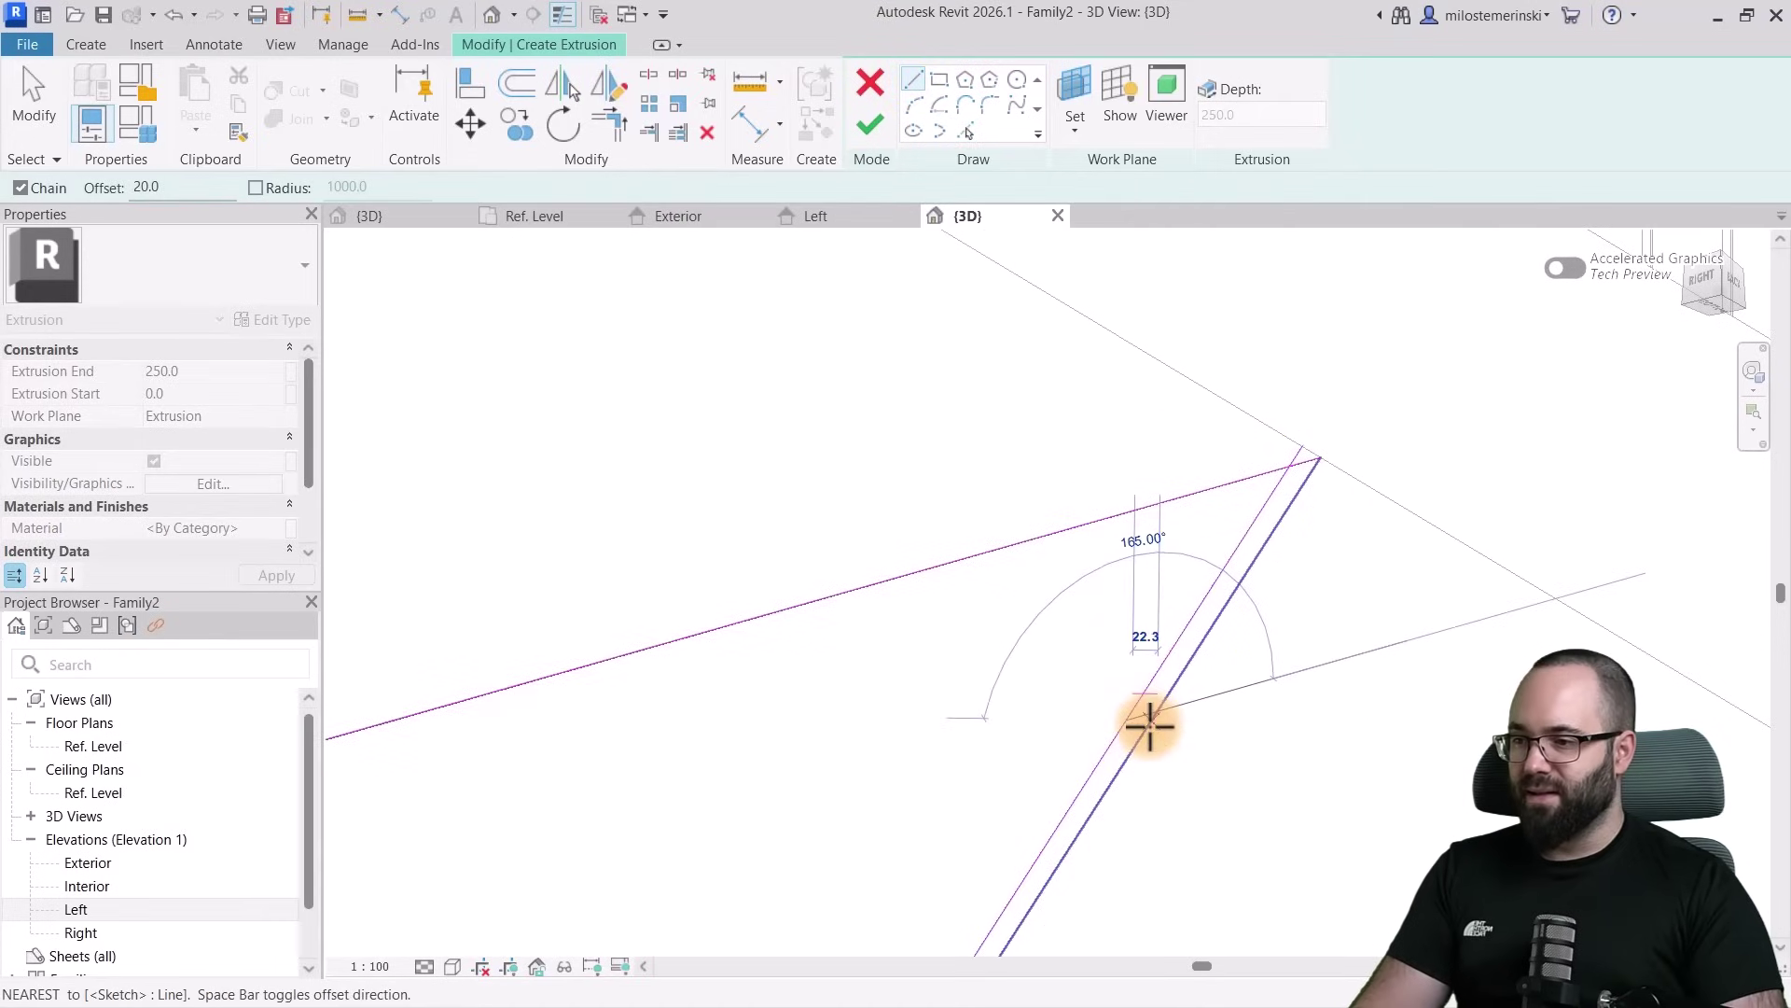
key(Escape)
key(Escape)
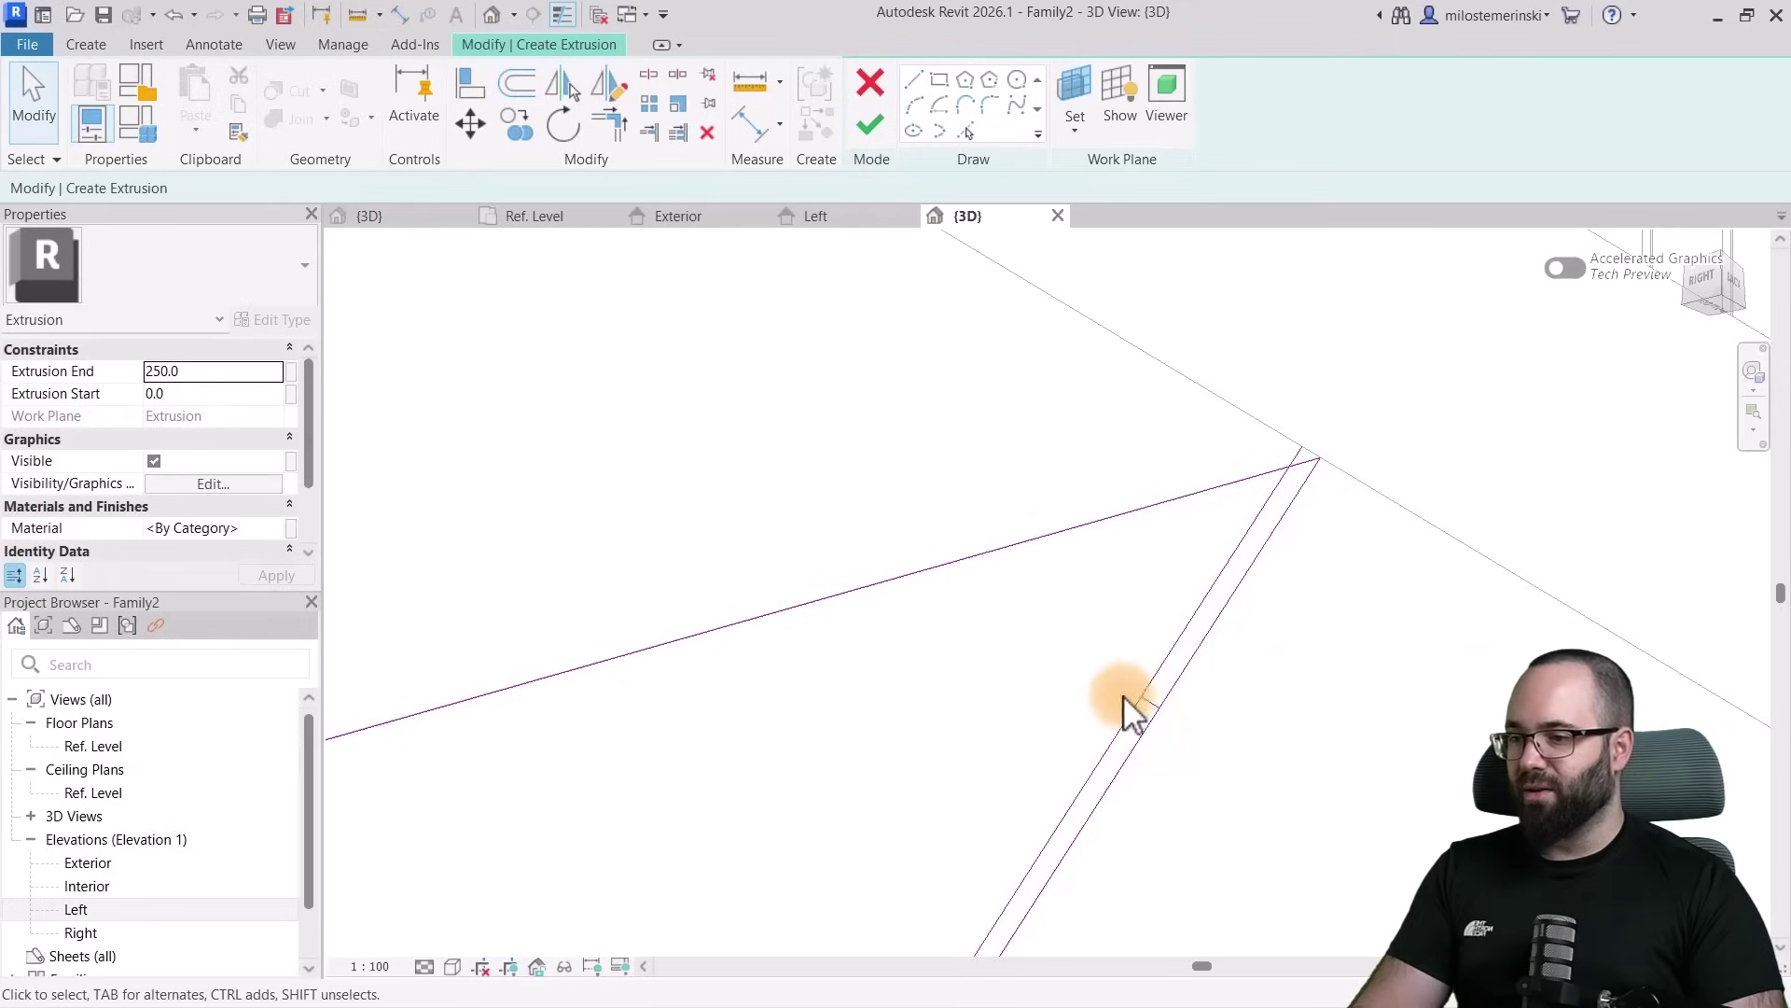
Trim the long lines to the cross line and the slanted edge, forming a closed narrow outline at the corner
click(614, 127)
scroll(1166, 653, up, 3)
click(1143, 742)
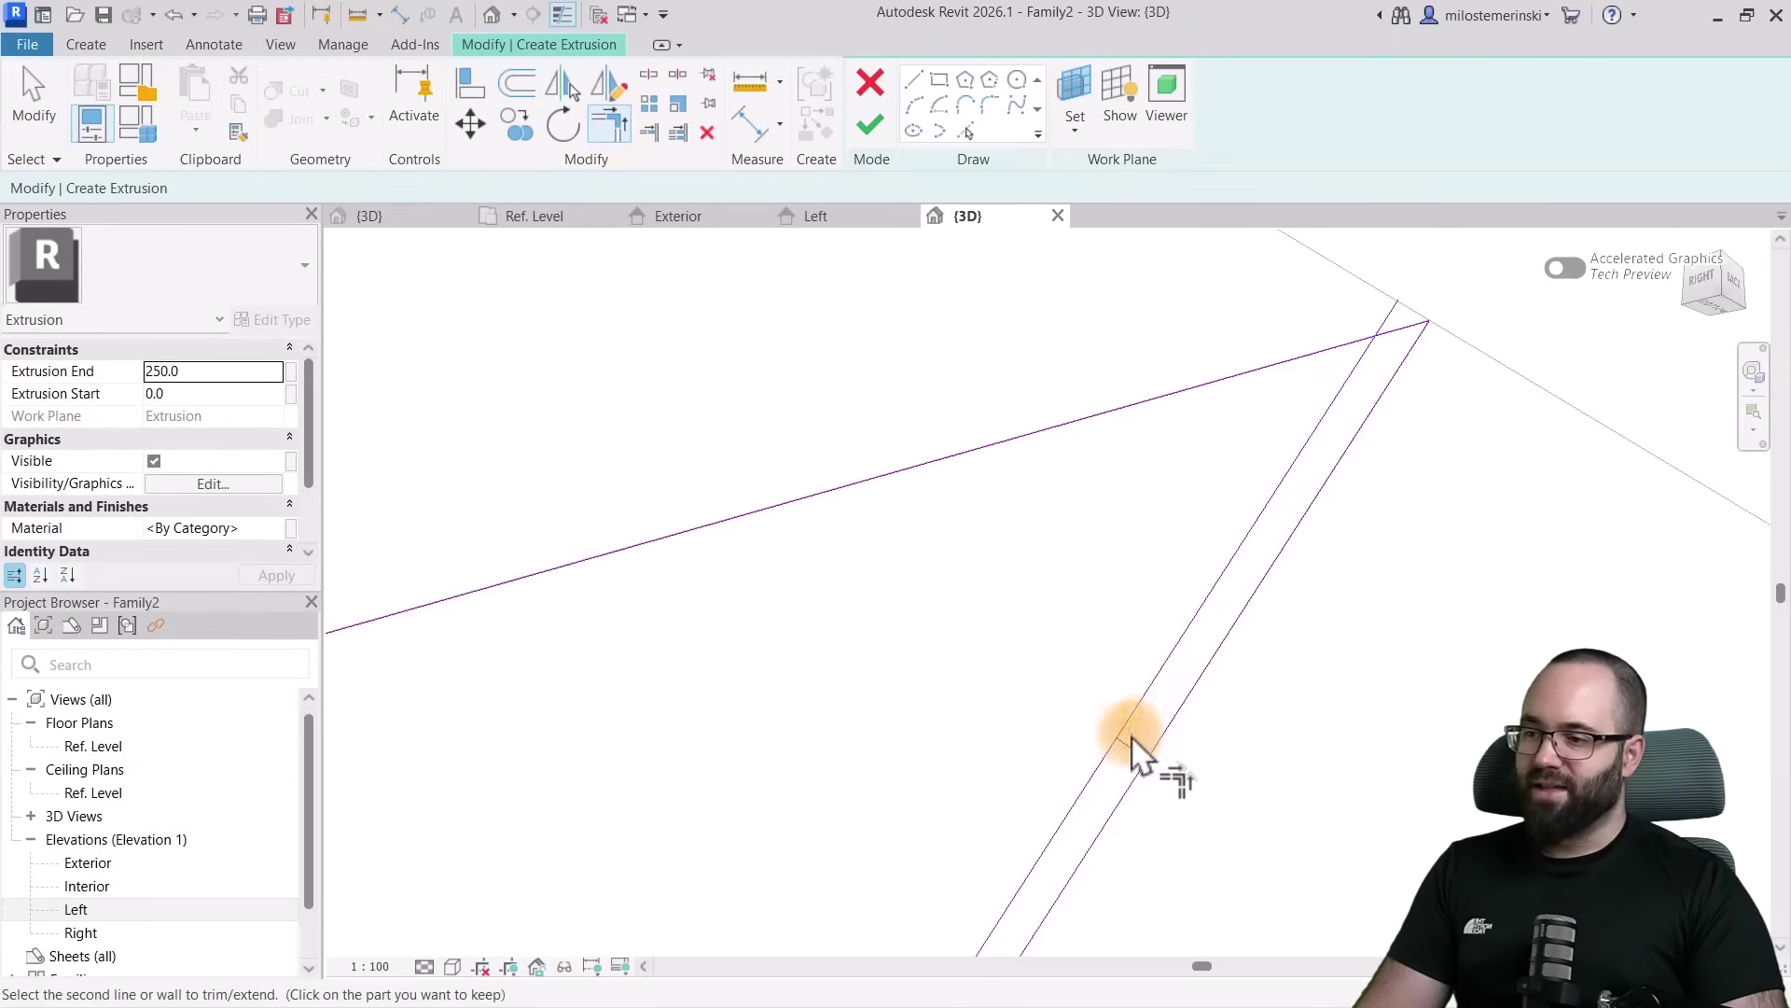
click(1159, 743)
click(1388, 343)
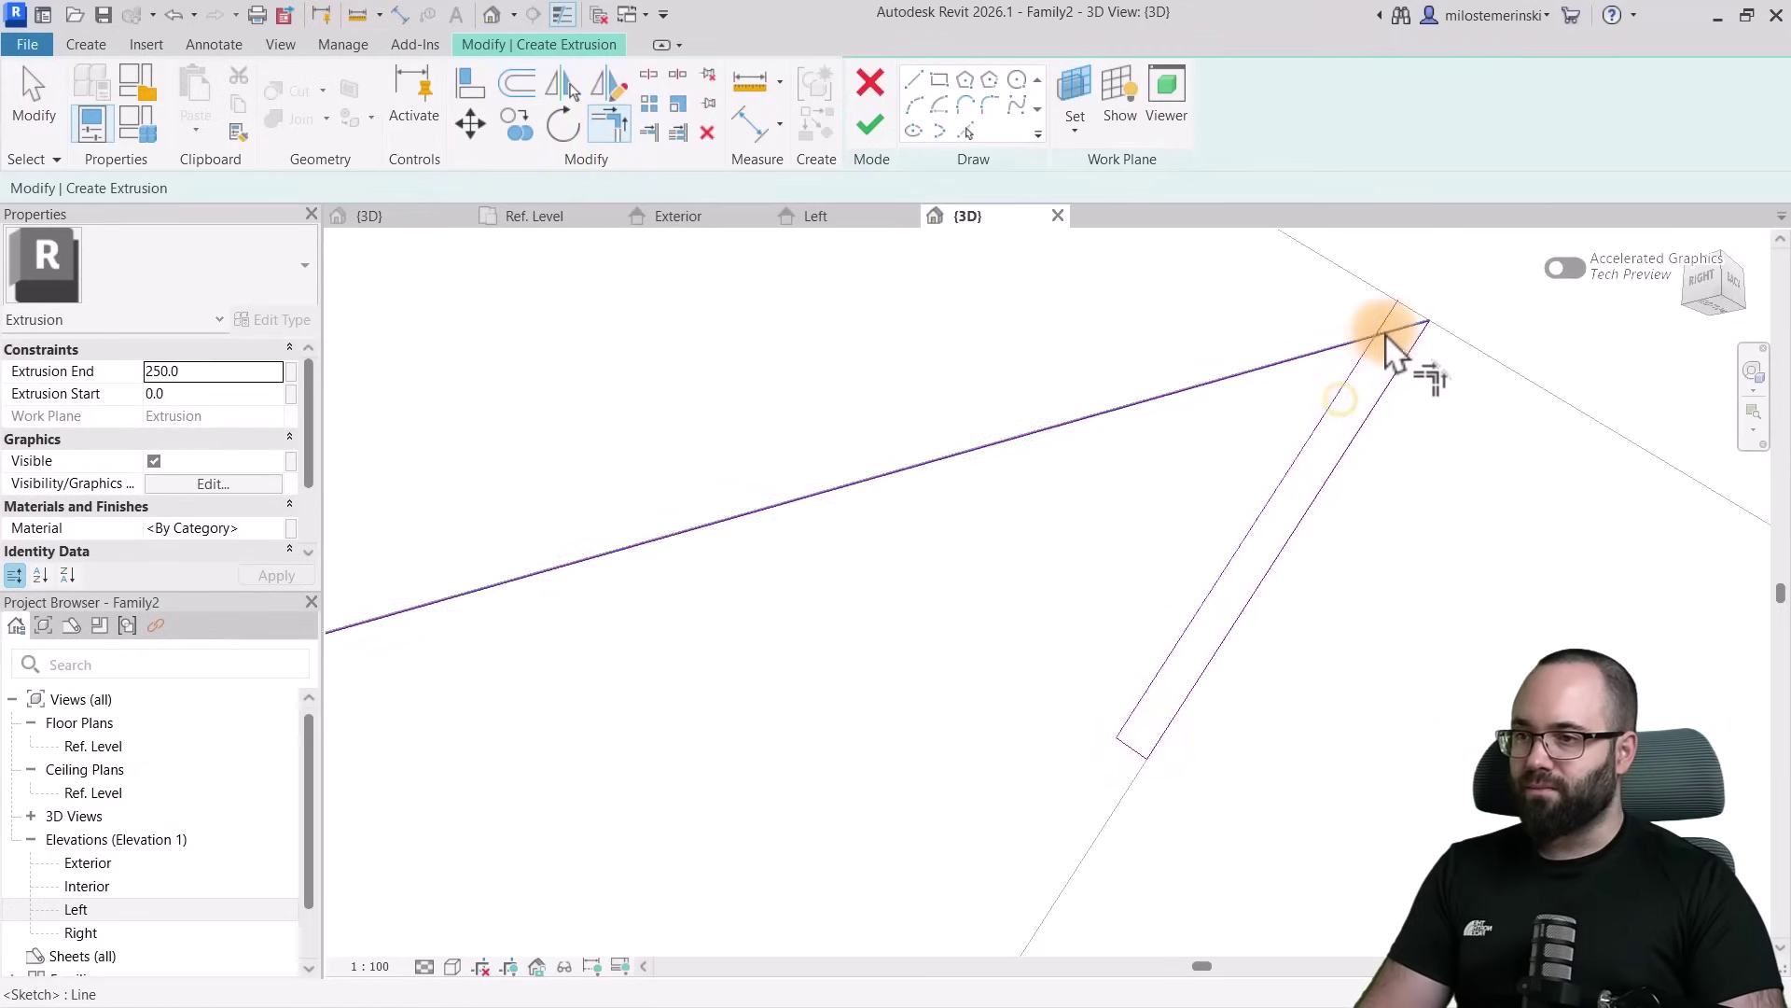
click(1382, 399)
scroll(1362, 439, down, 3)
key(Escape)
scroll(1340, 460, up, 2)
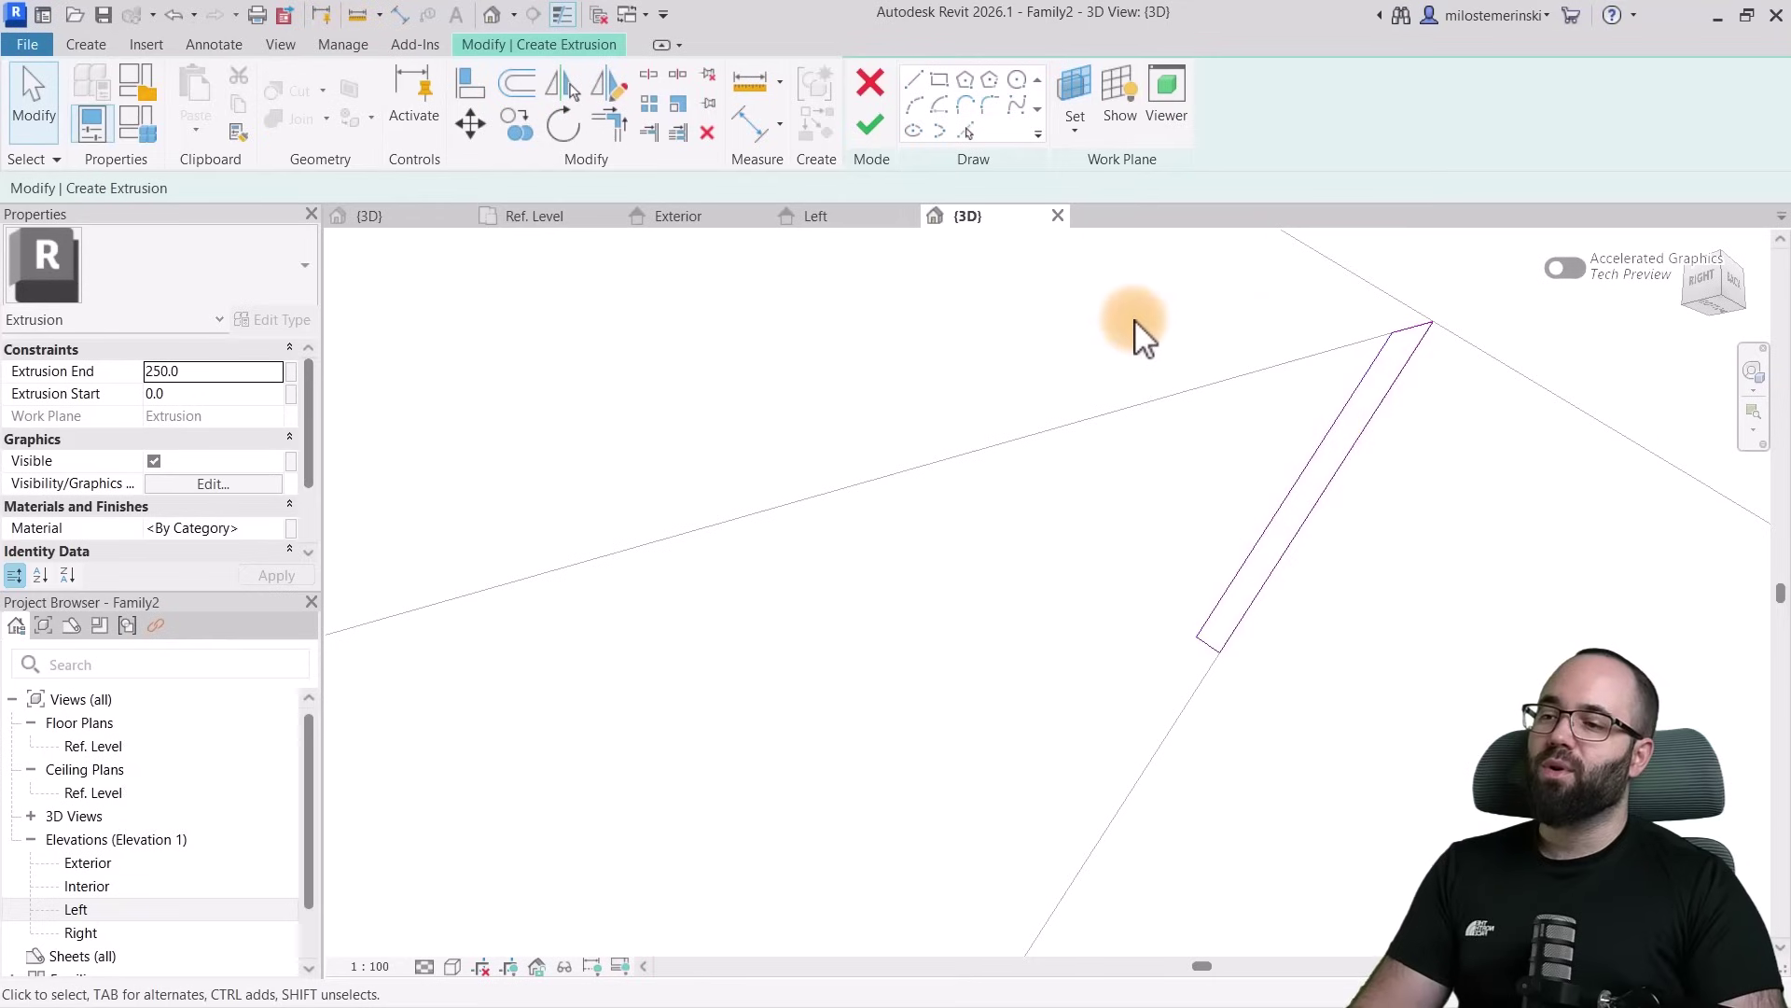
Move the whole closed outline inward from its outer top corner to its inner top corner
drag(1115, 315, 1548, 783)
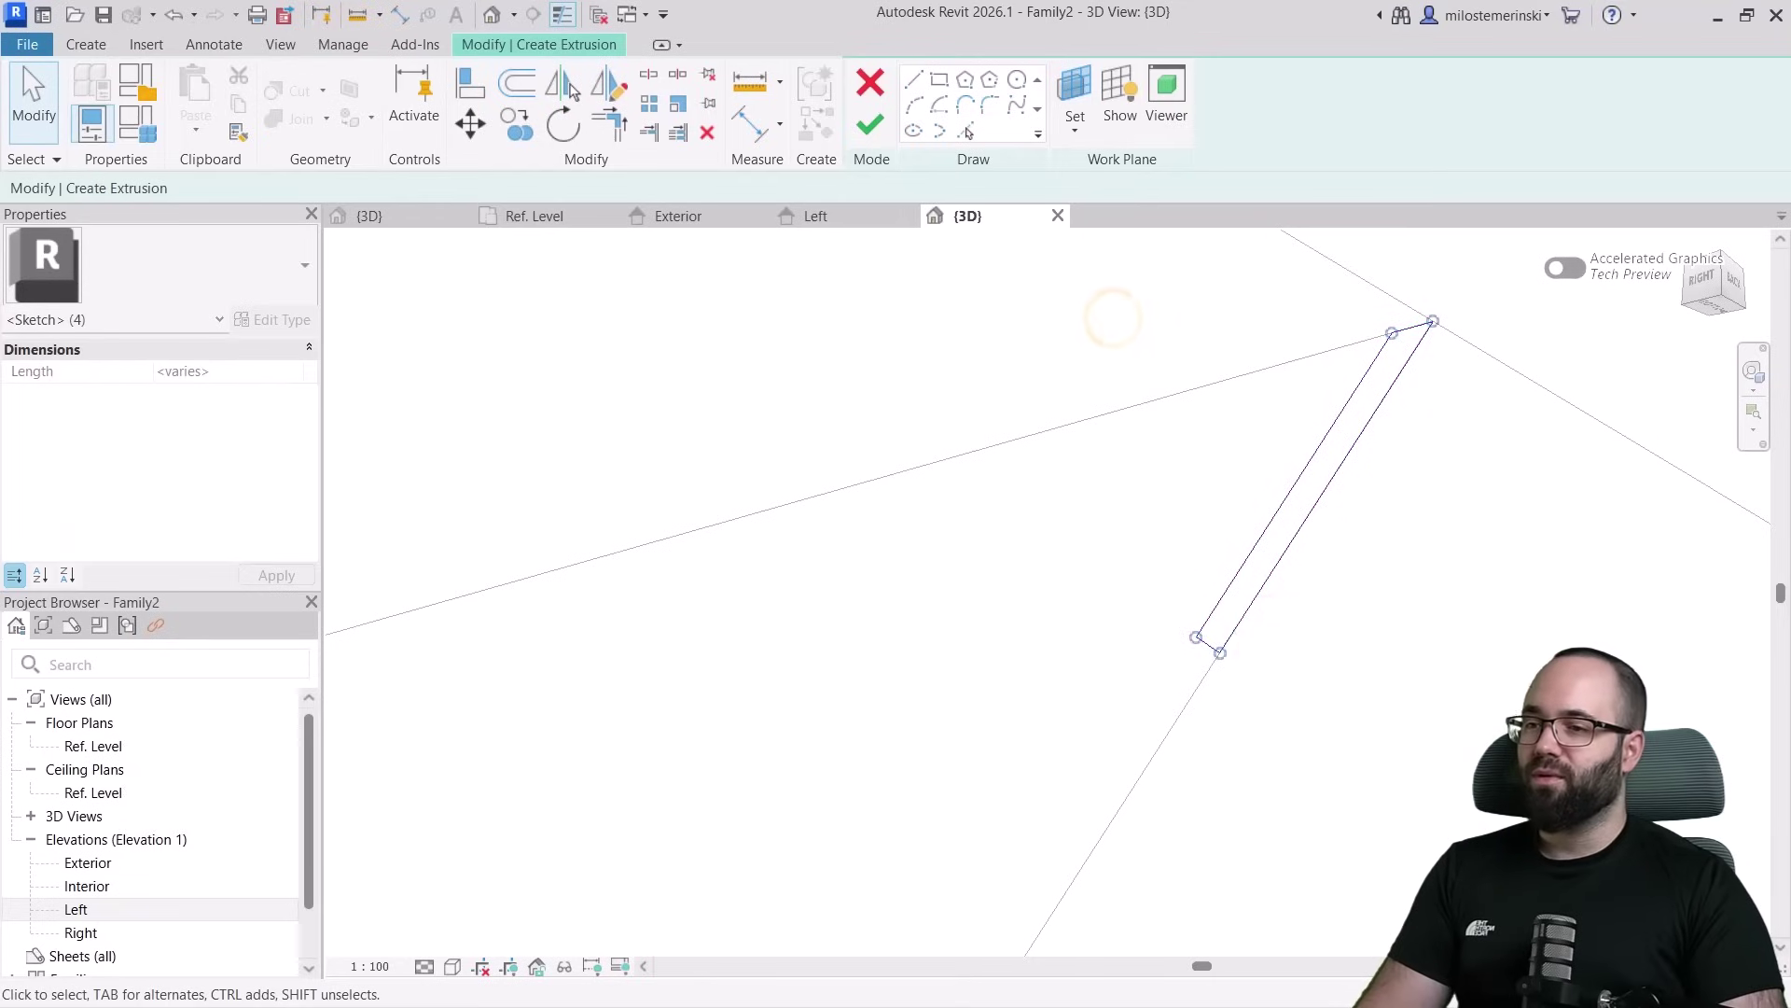
click(469, 124)
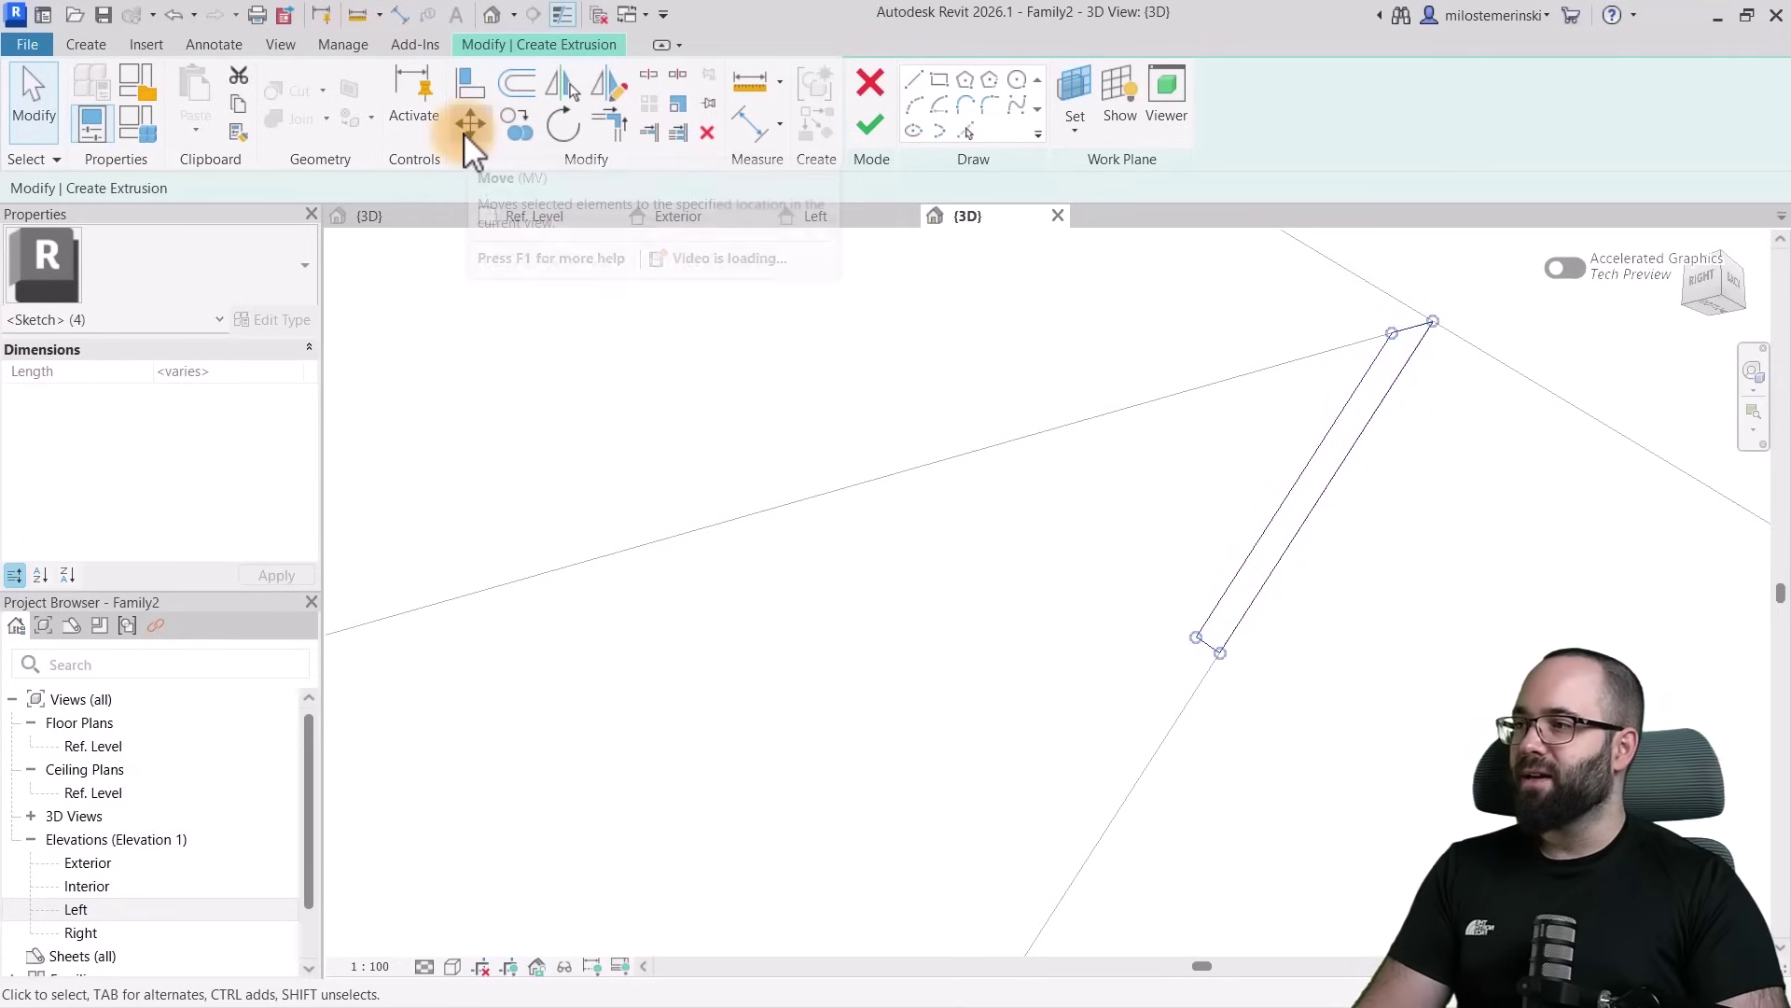
click(1434, 323)
click(1390, 338)
scroll(1190, 517, down, 2)
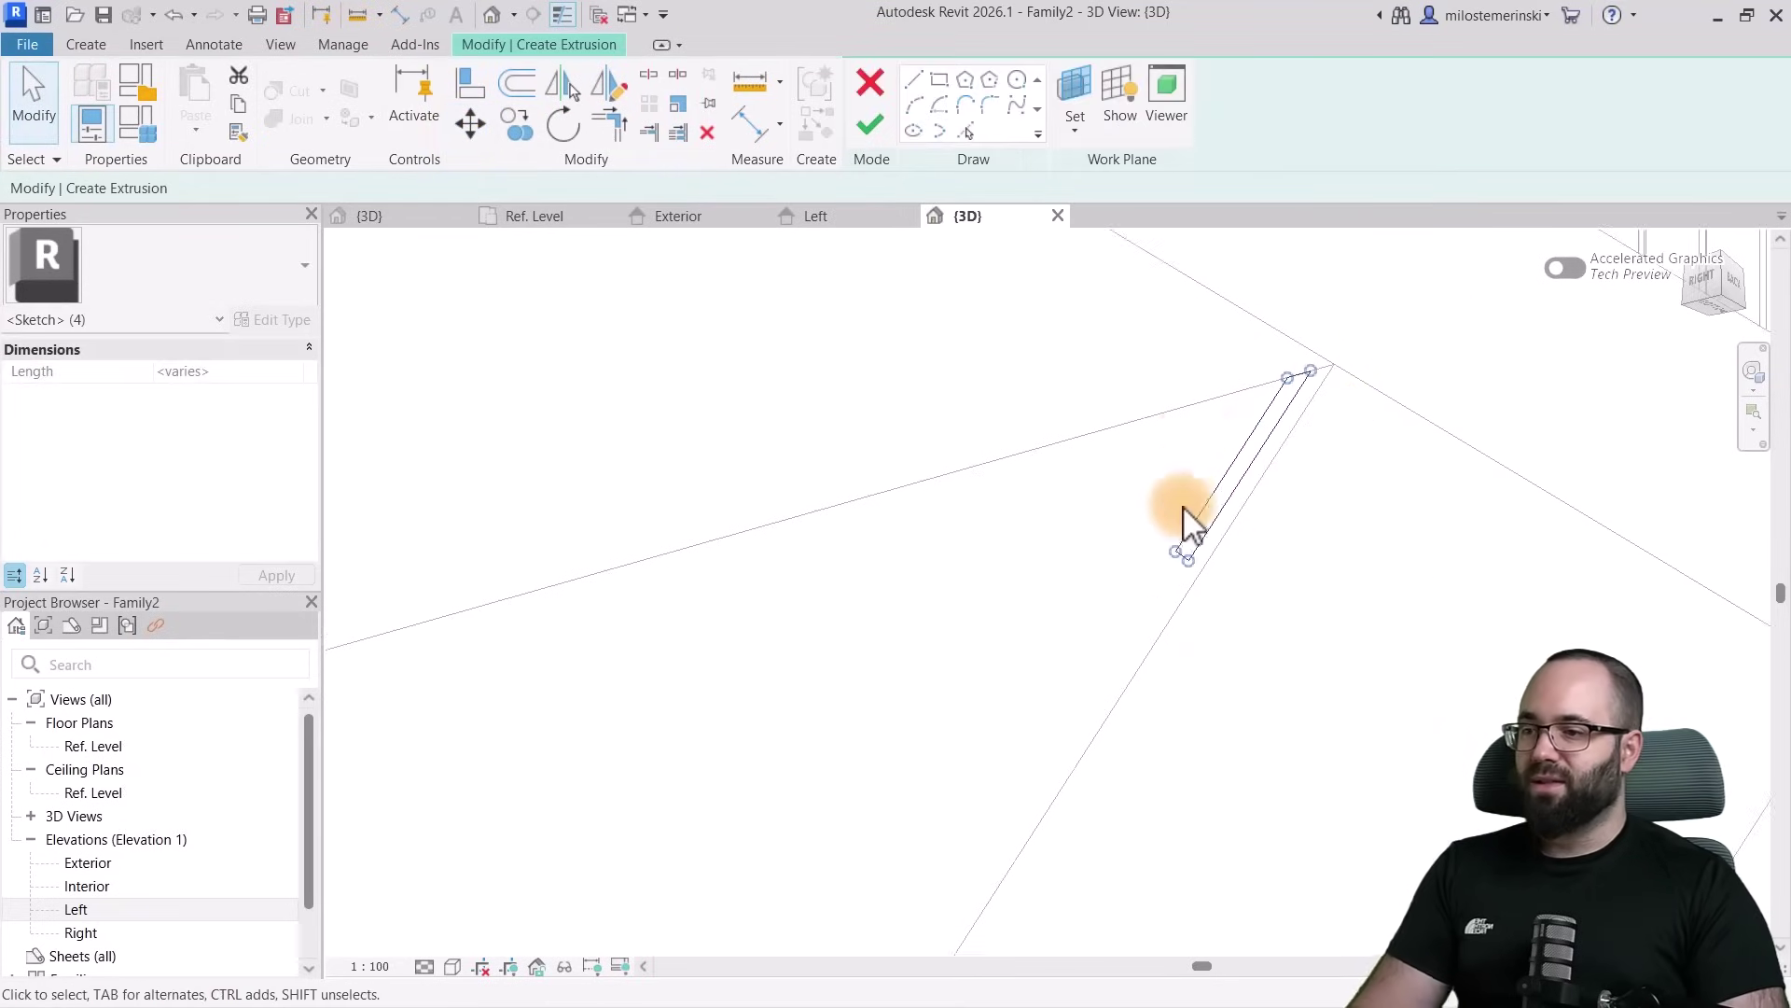
key(Escape)
Lengthen the outline by moving its 20 mm end line further along the bottom edge
scroll(1228, 523, up, 2)
scroll(1228, 480, down, 2)
click(1223, 471)
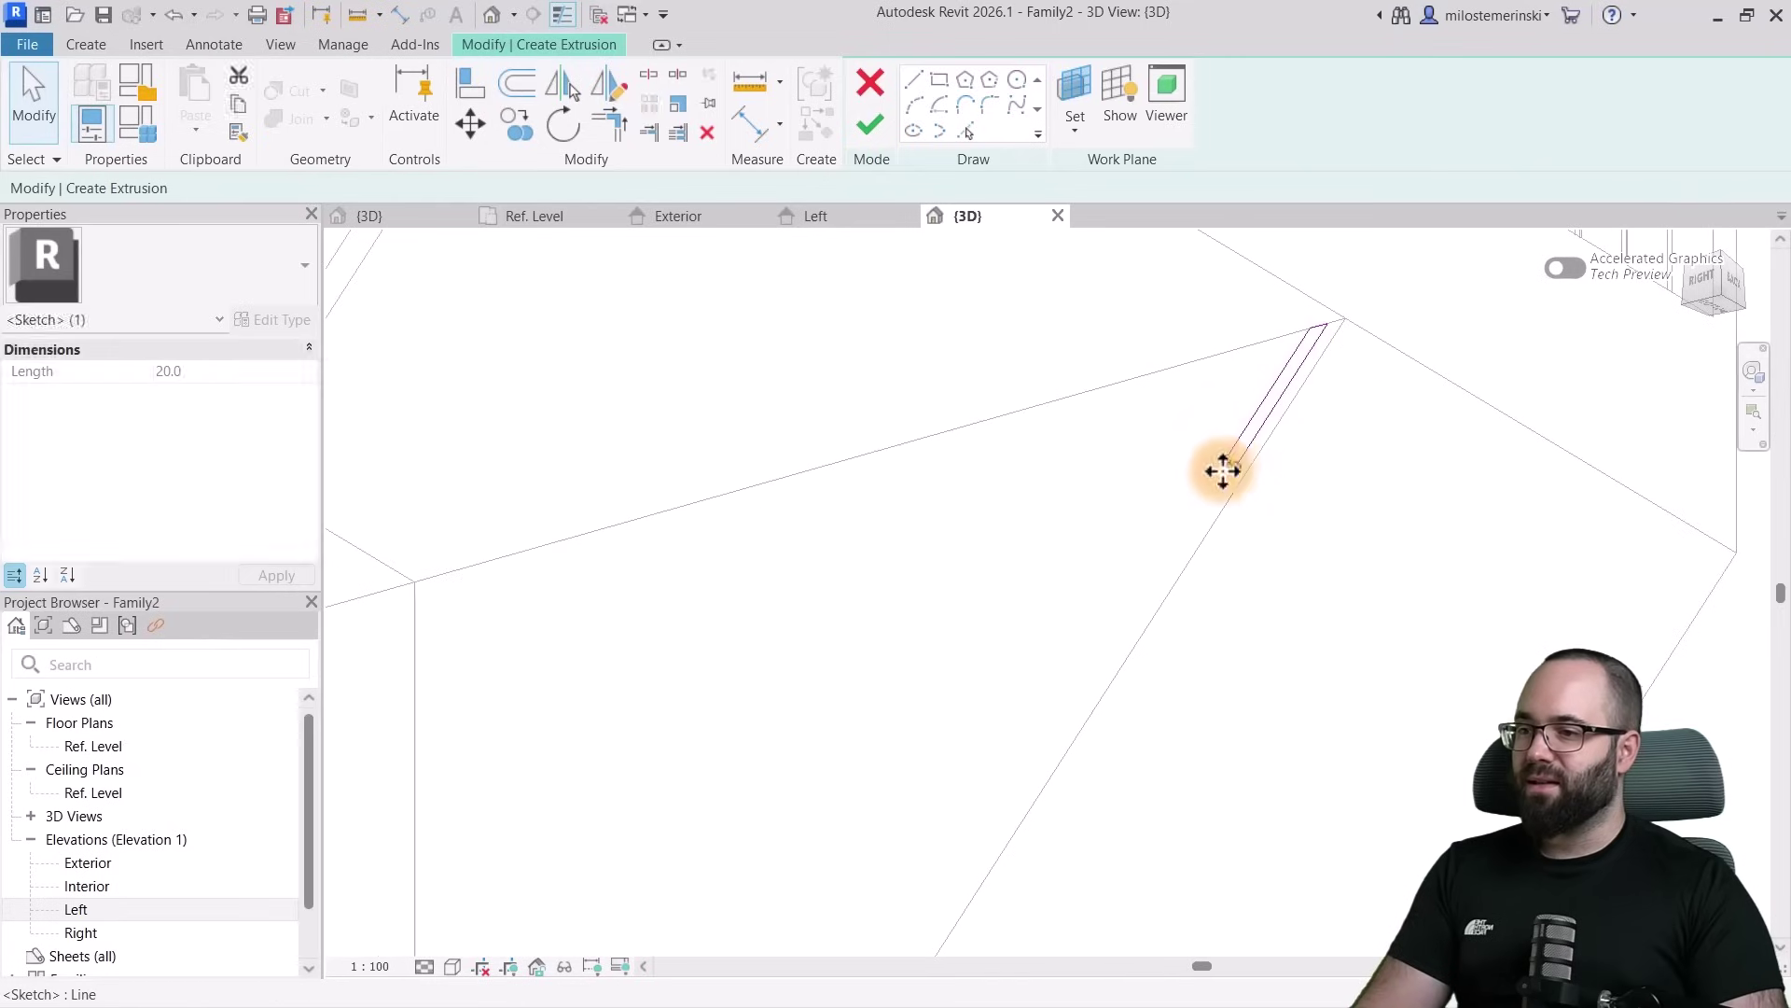
drag(1224, 470, 1099, 625)
scroll(1189, 478, down, 3)
Finish the extrusion and stretch it across the underside to the opposite side panel, to a depth of 1600 mm
click(872, 126)
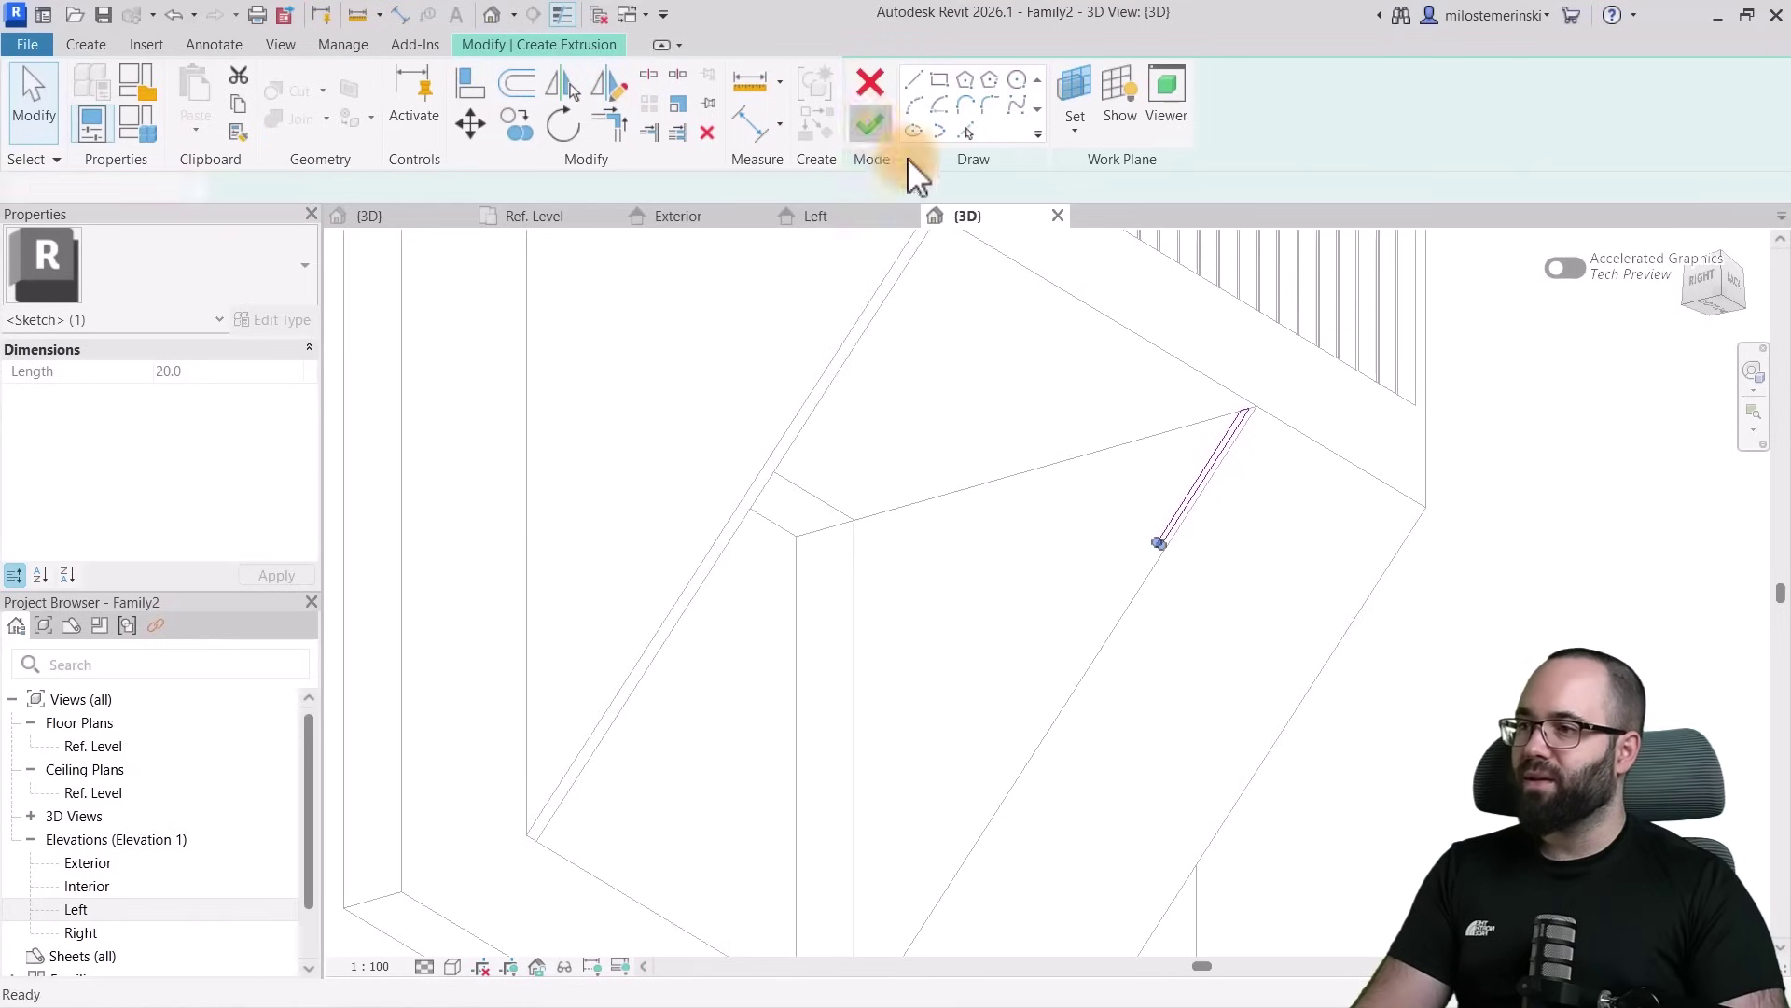
shift+middle_drag(1166, 523, 1140, 551)
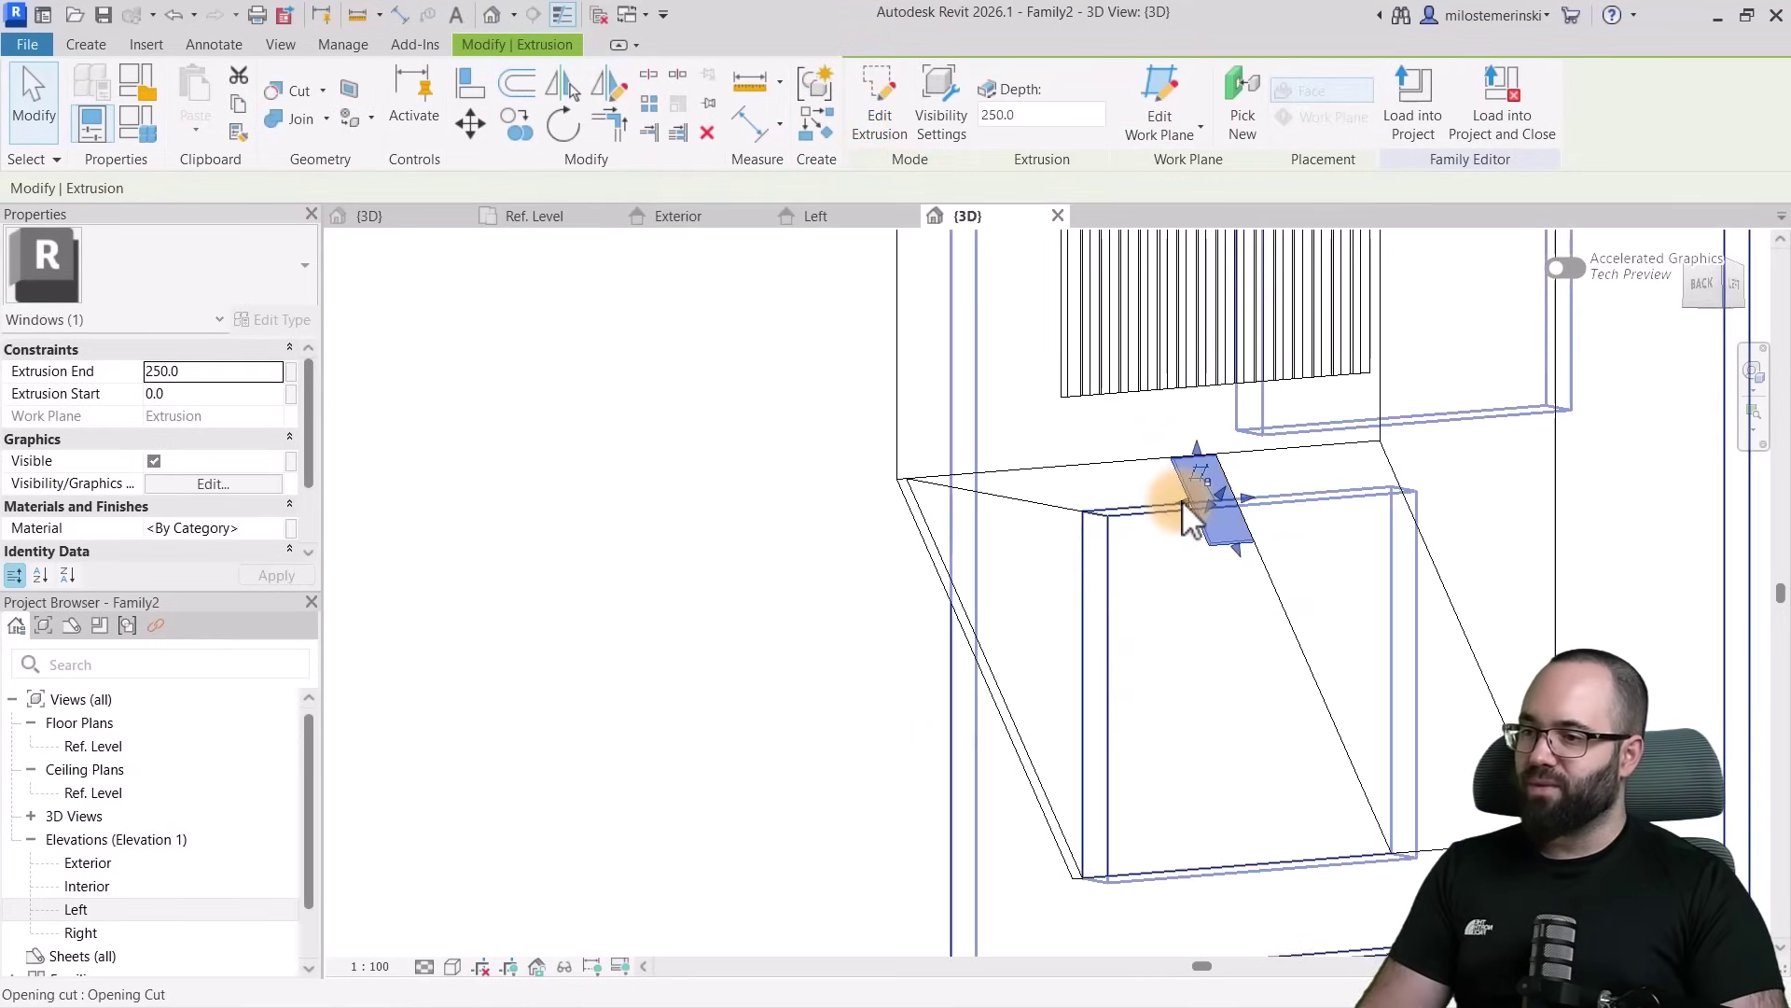
drag(1190, 521, 937, 553)
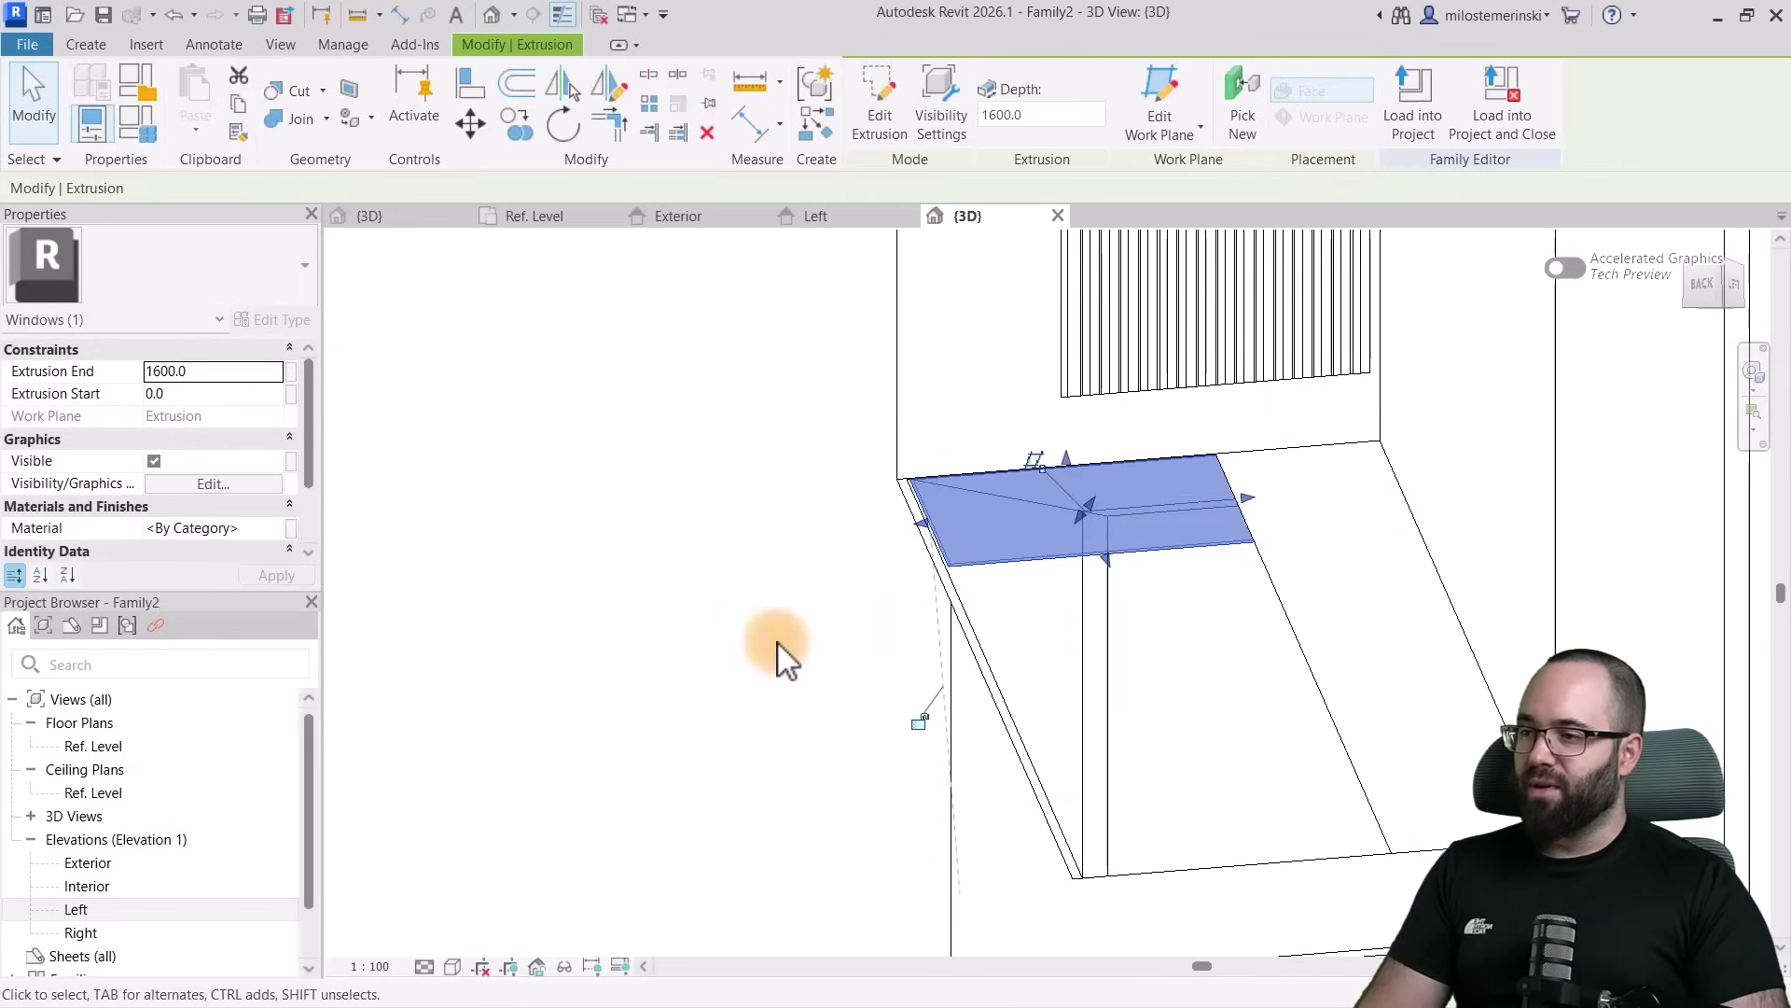
Assign the library's green-coloured Plastic, Gray material to the thin extruded panel at the balcony's top opening
shift+middle_drag(780, 658, 1072, 944)
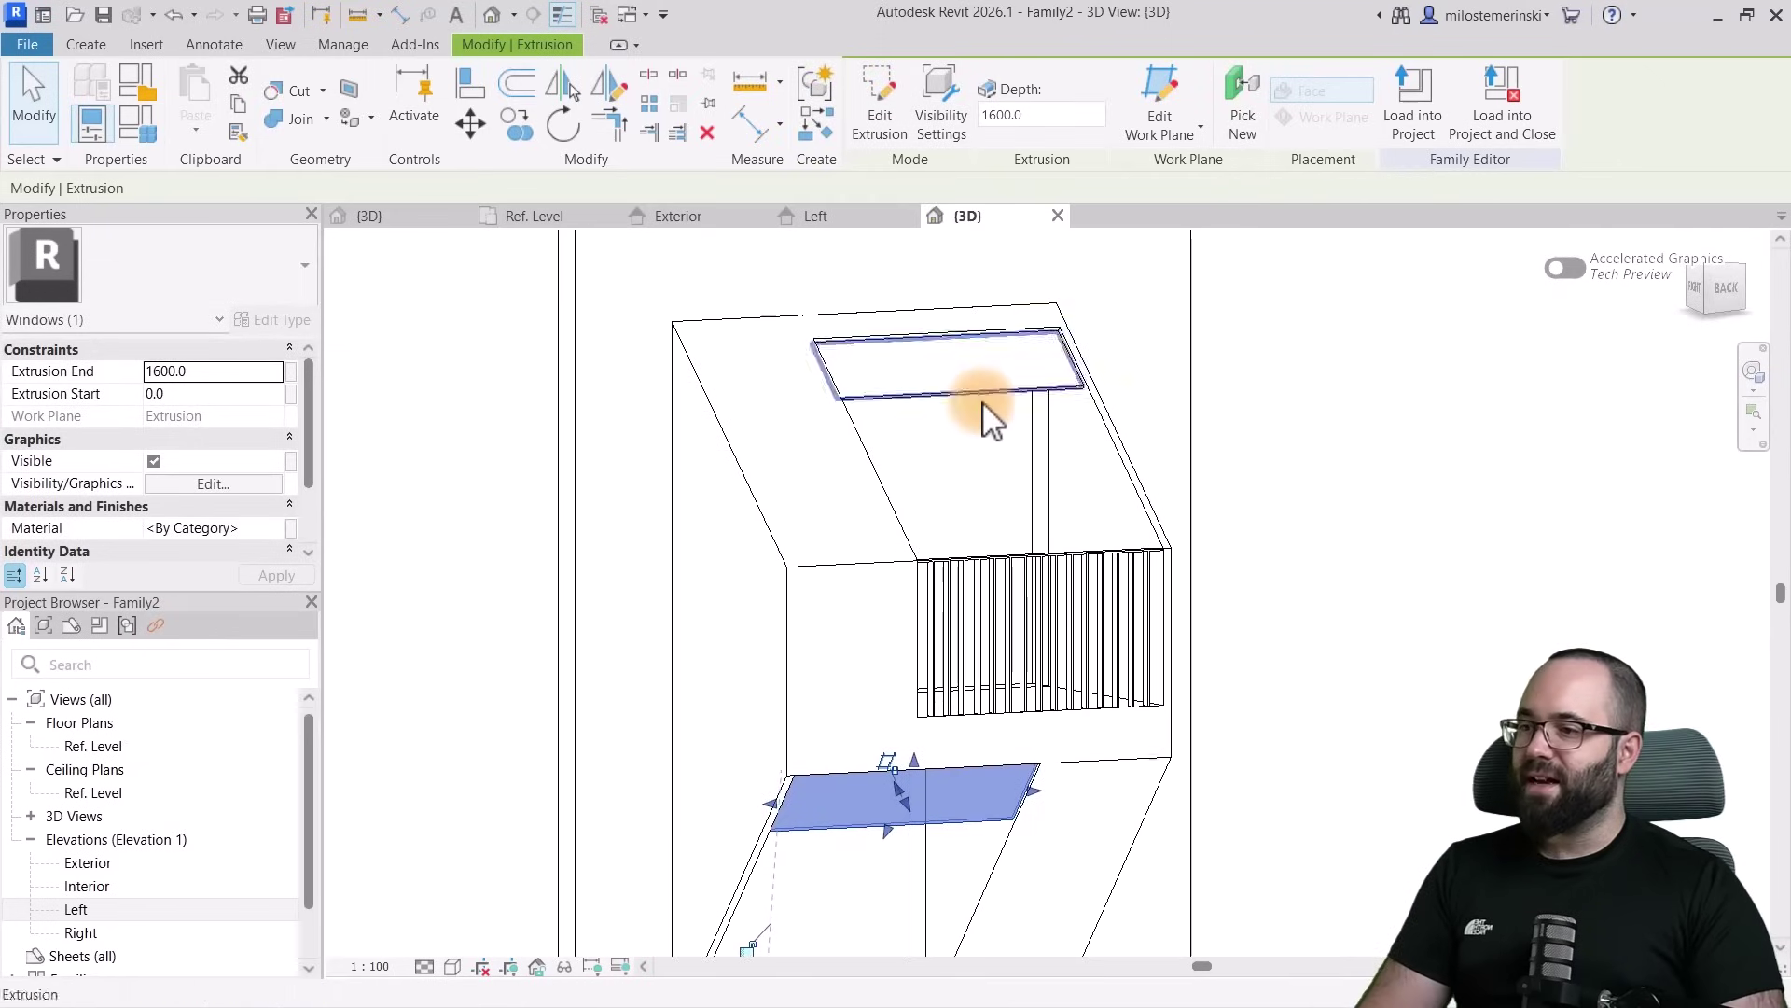
click(959, 407)
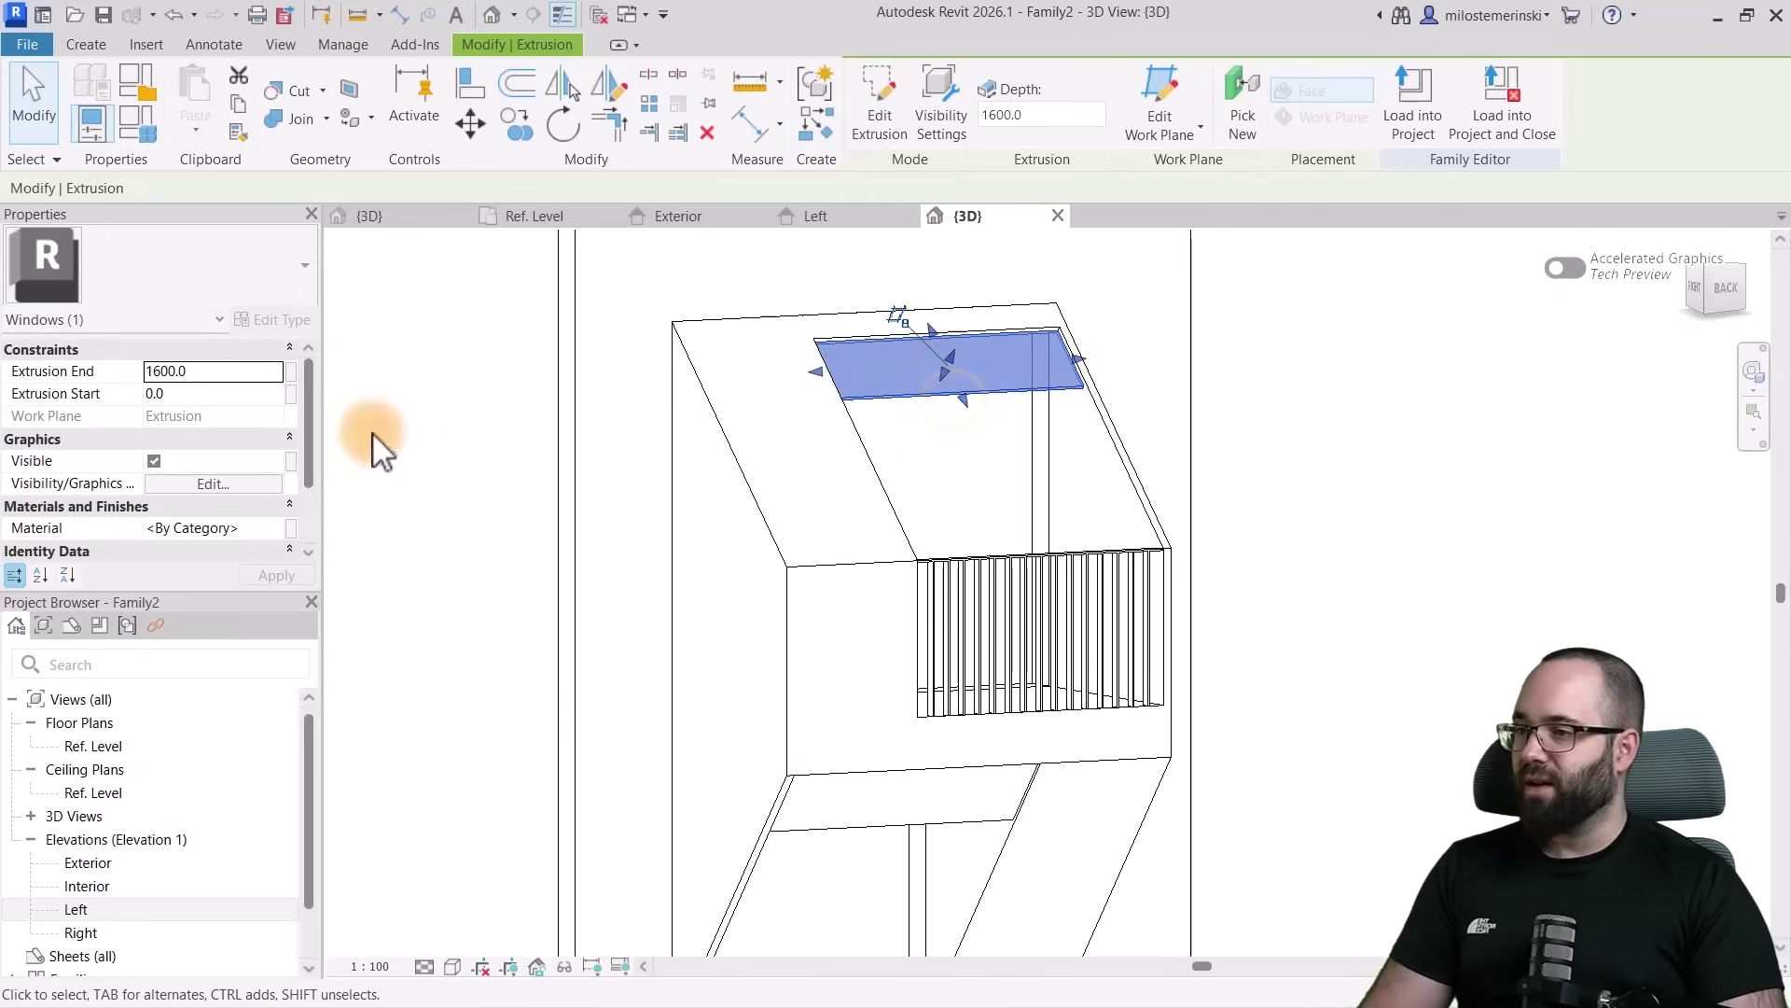
click(274, 530)
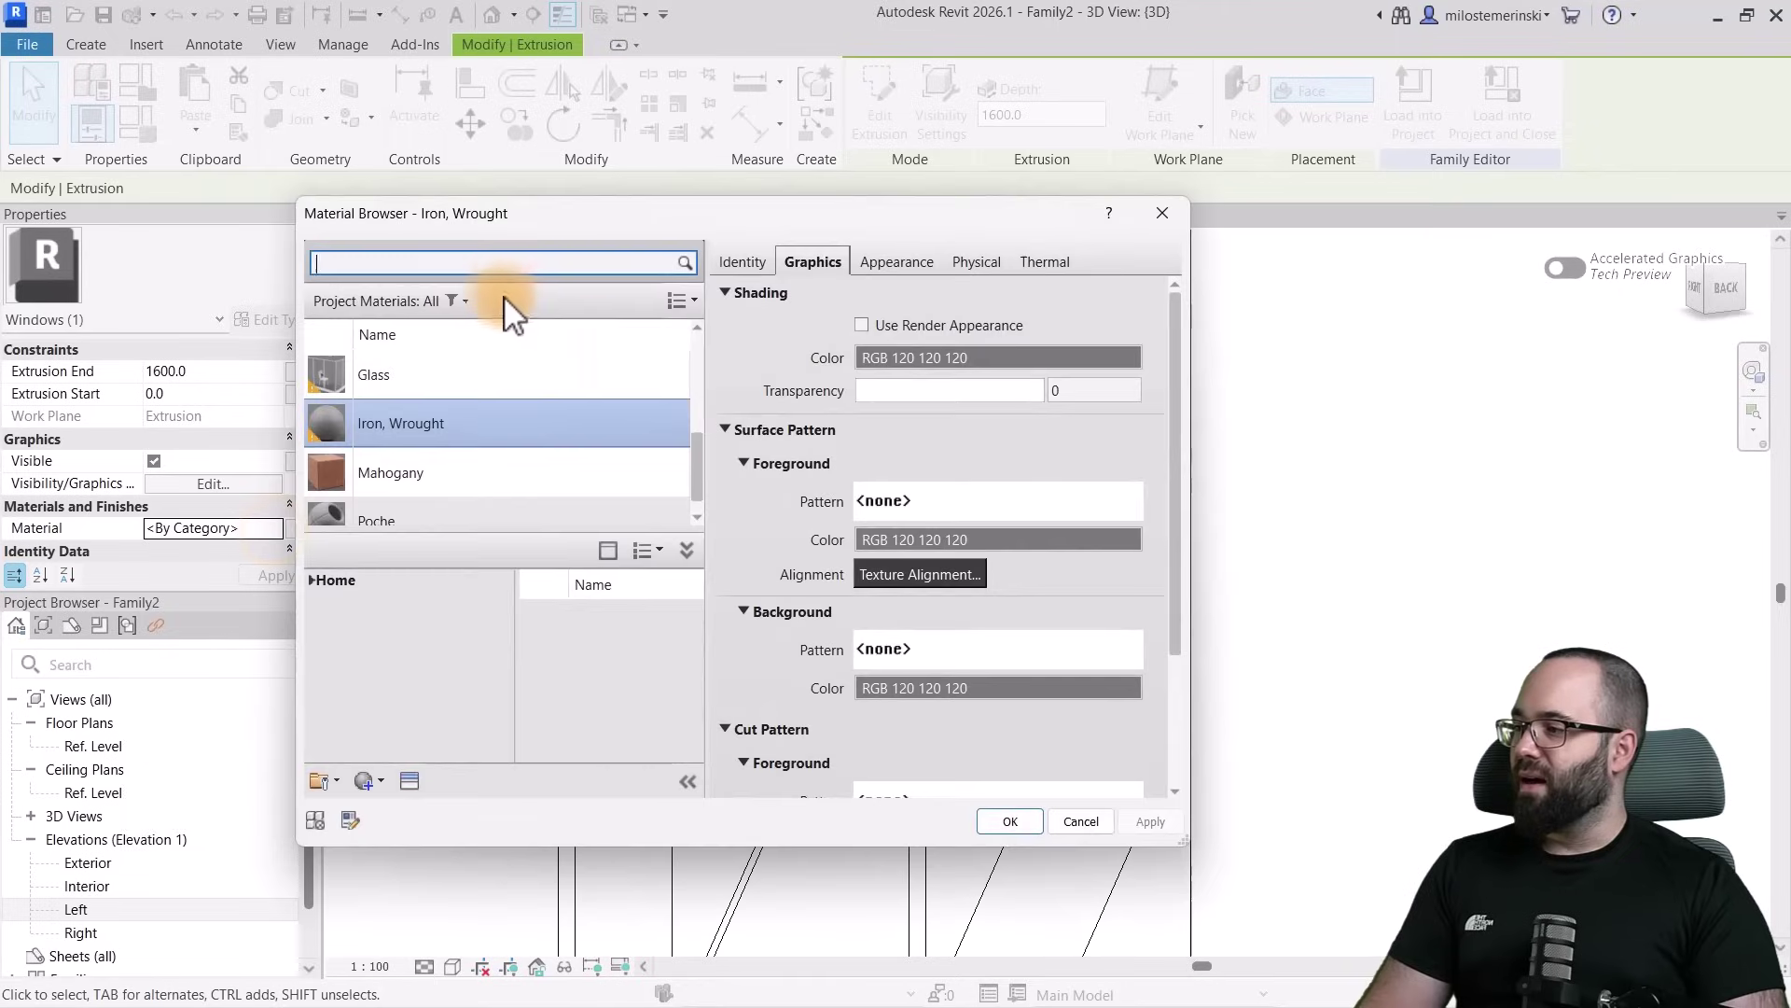
click(460, 265)
text(green)
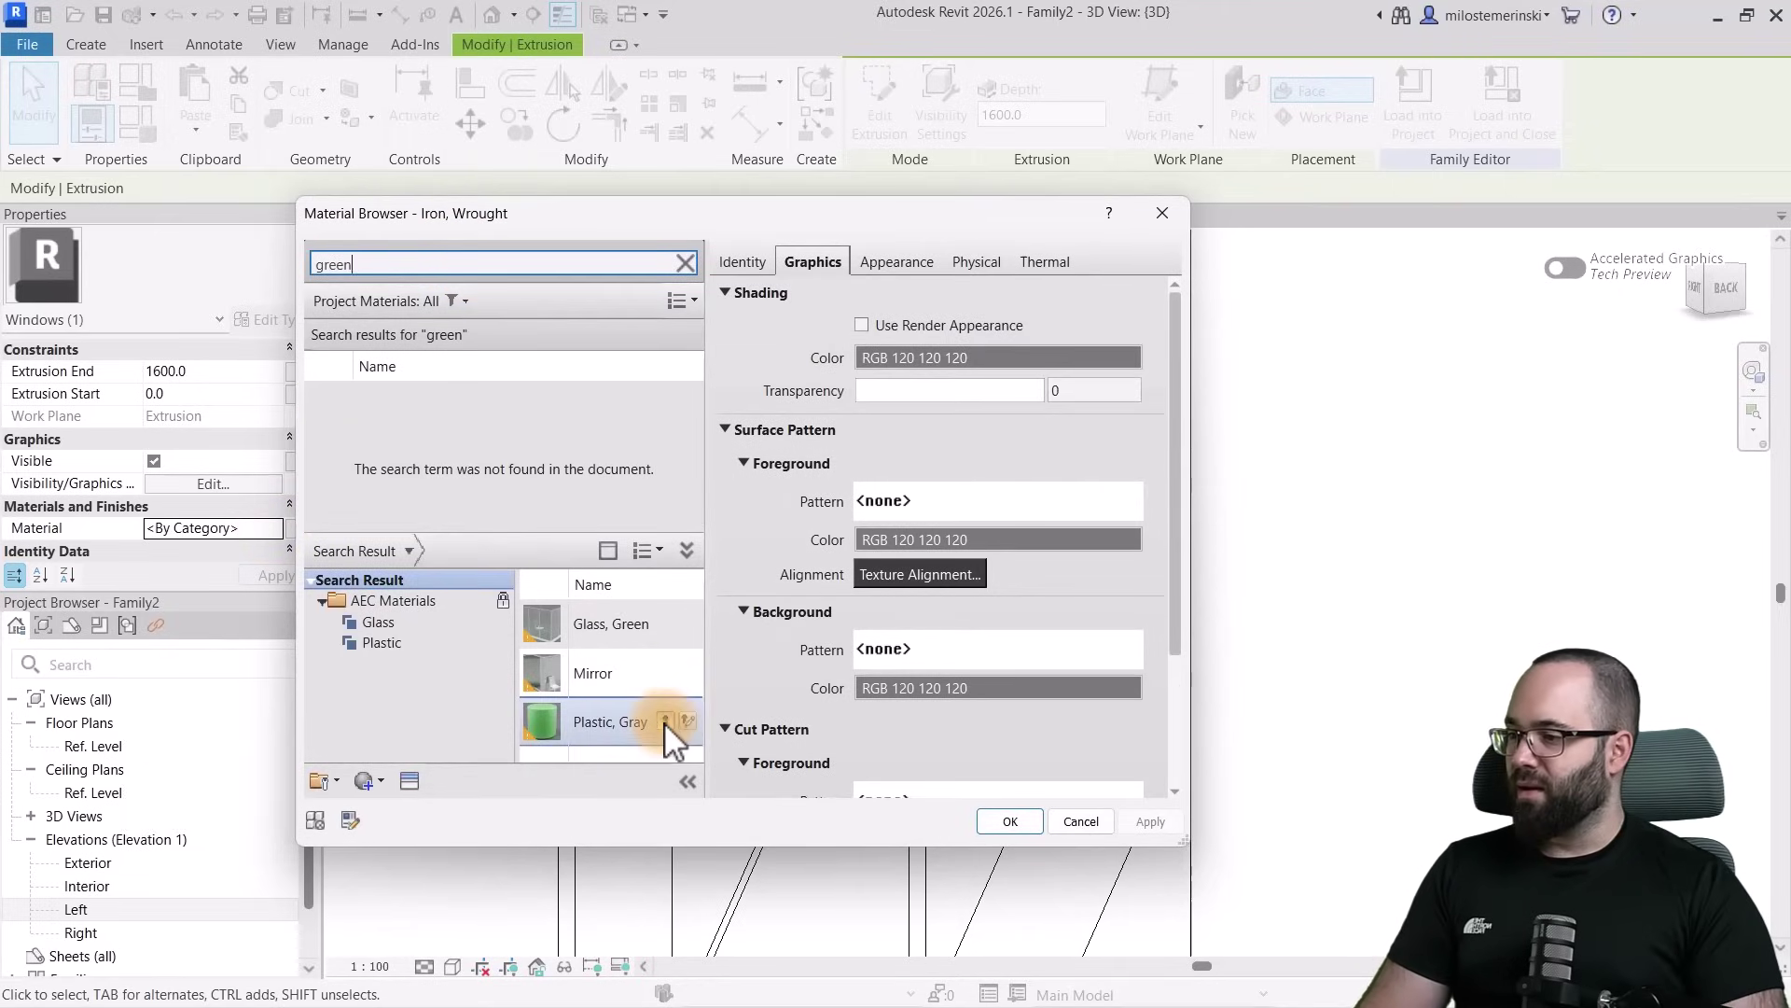
click(665, 720)
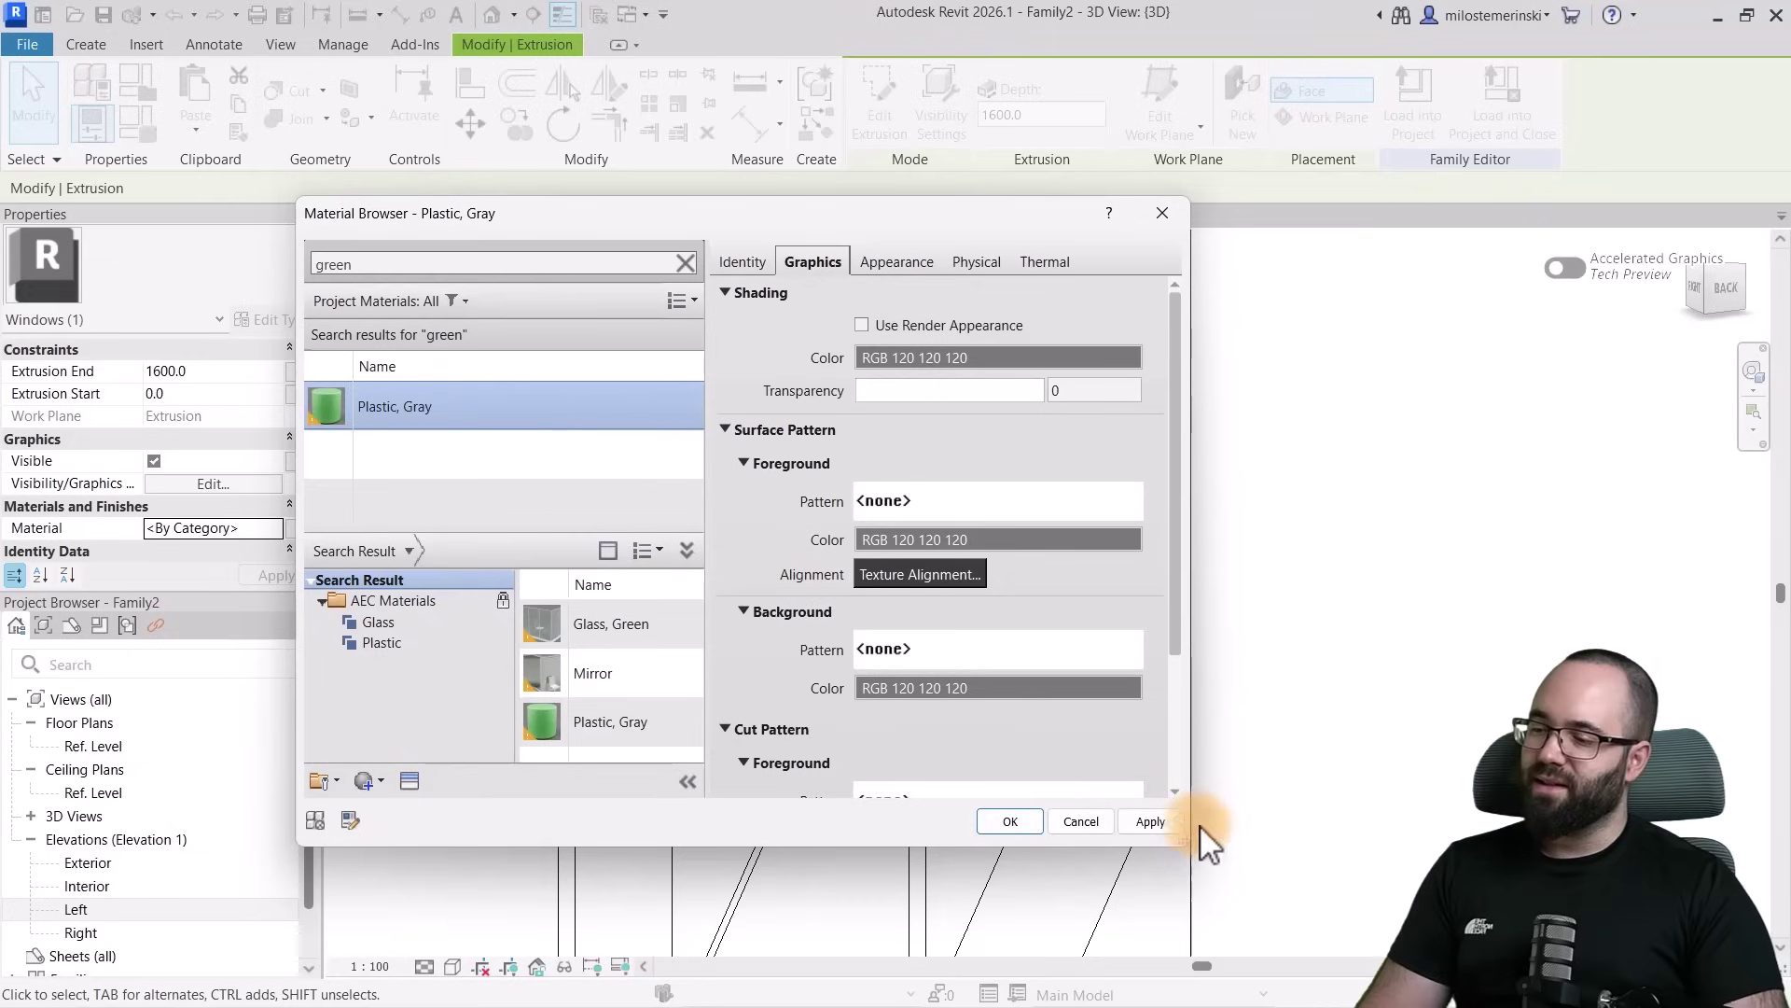
click(1153, 821)
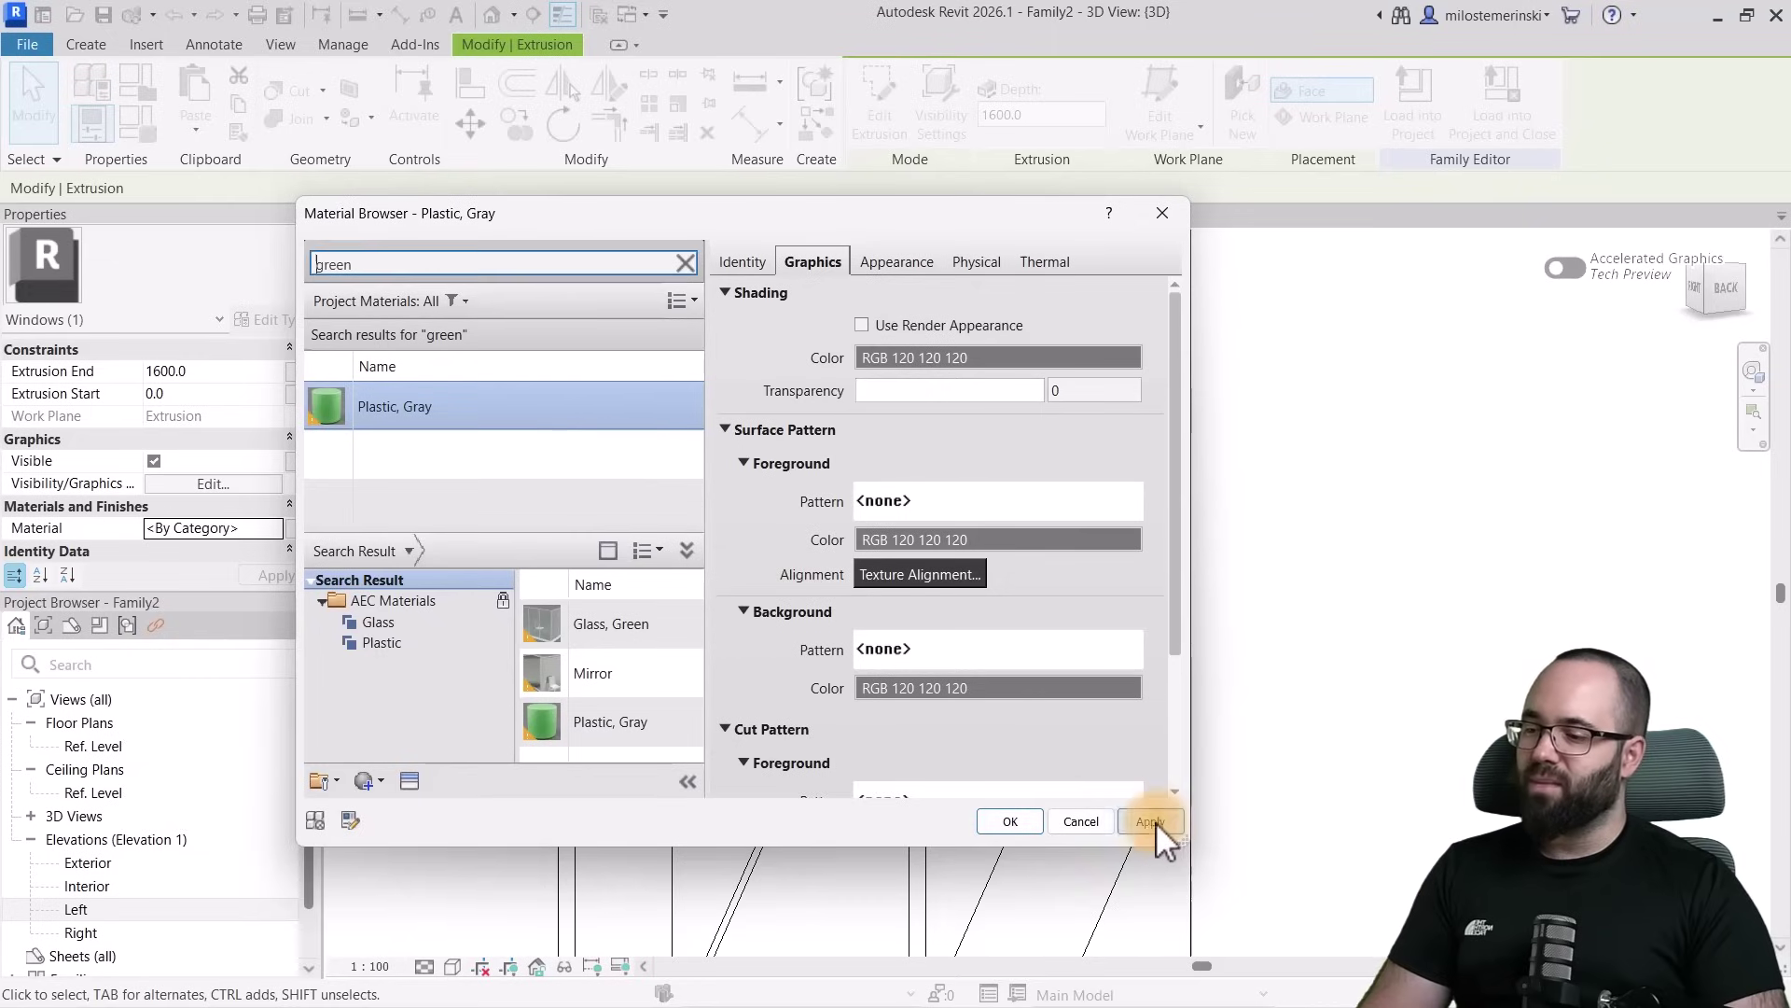
click(1009, 820)
Assign the Aluminum, Anodized Red library material to the thin extruded panel on the balcony's underside
scroll(890, 653, up, 2)
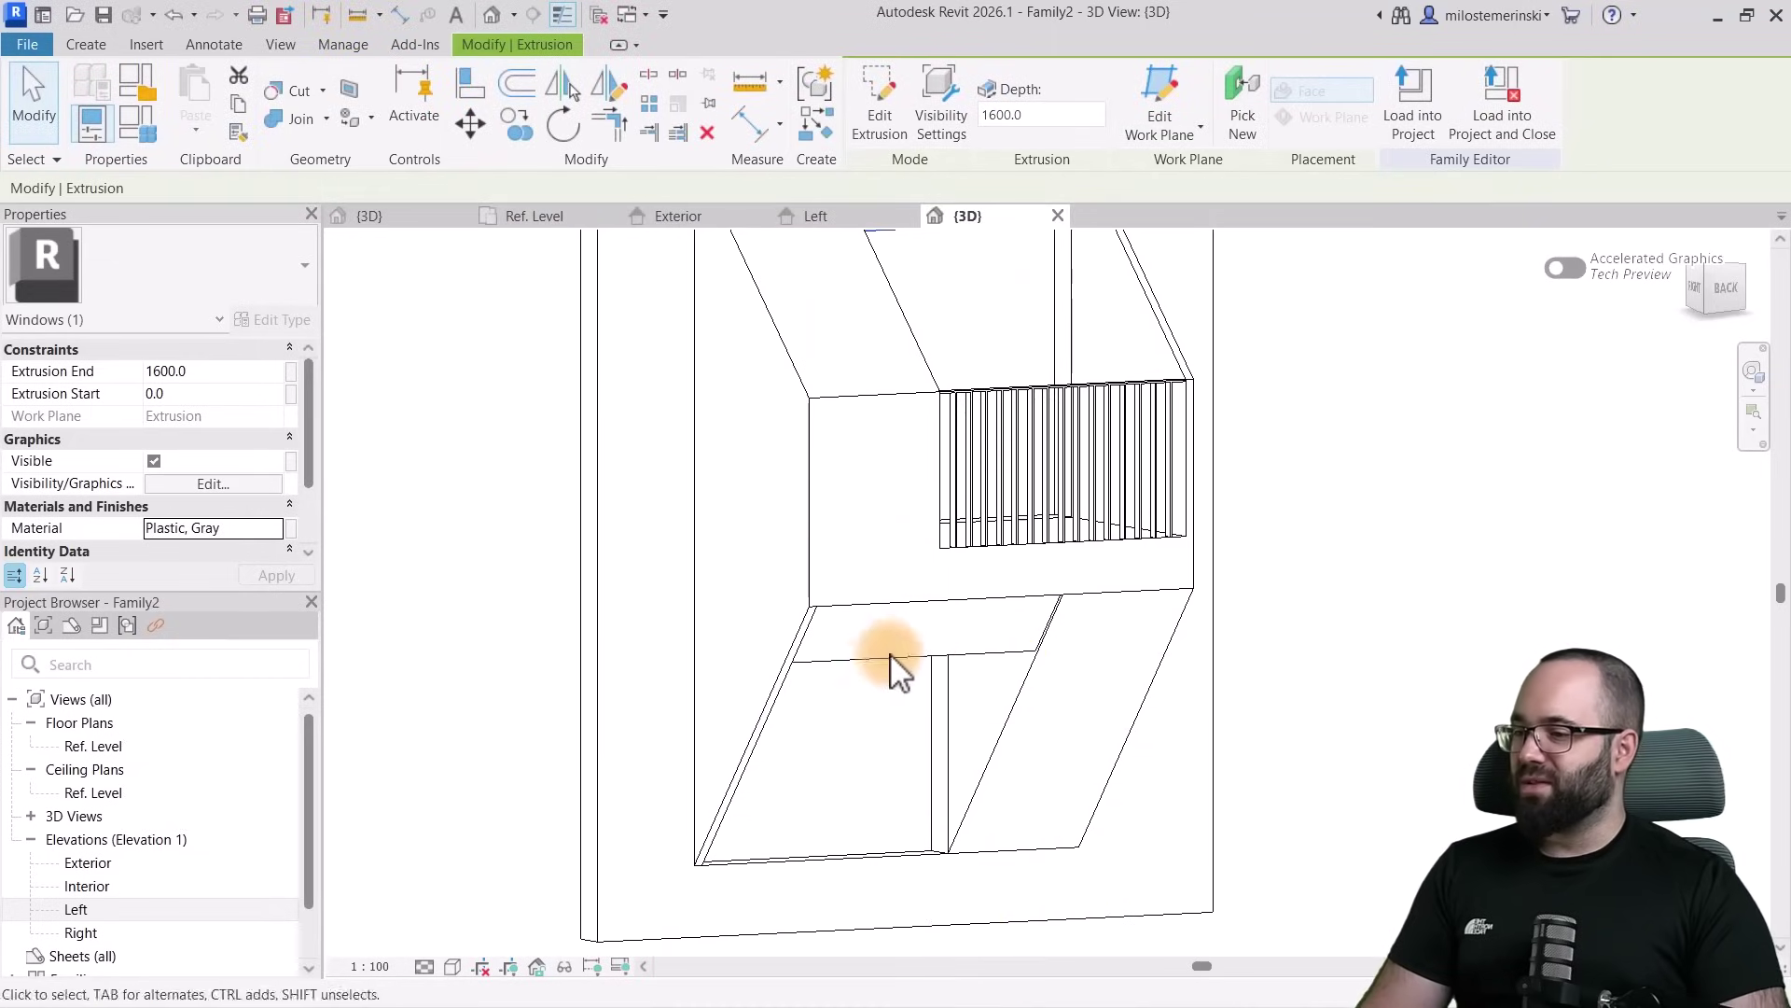
click(890, 653)
click(276, 529)
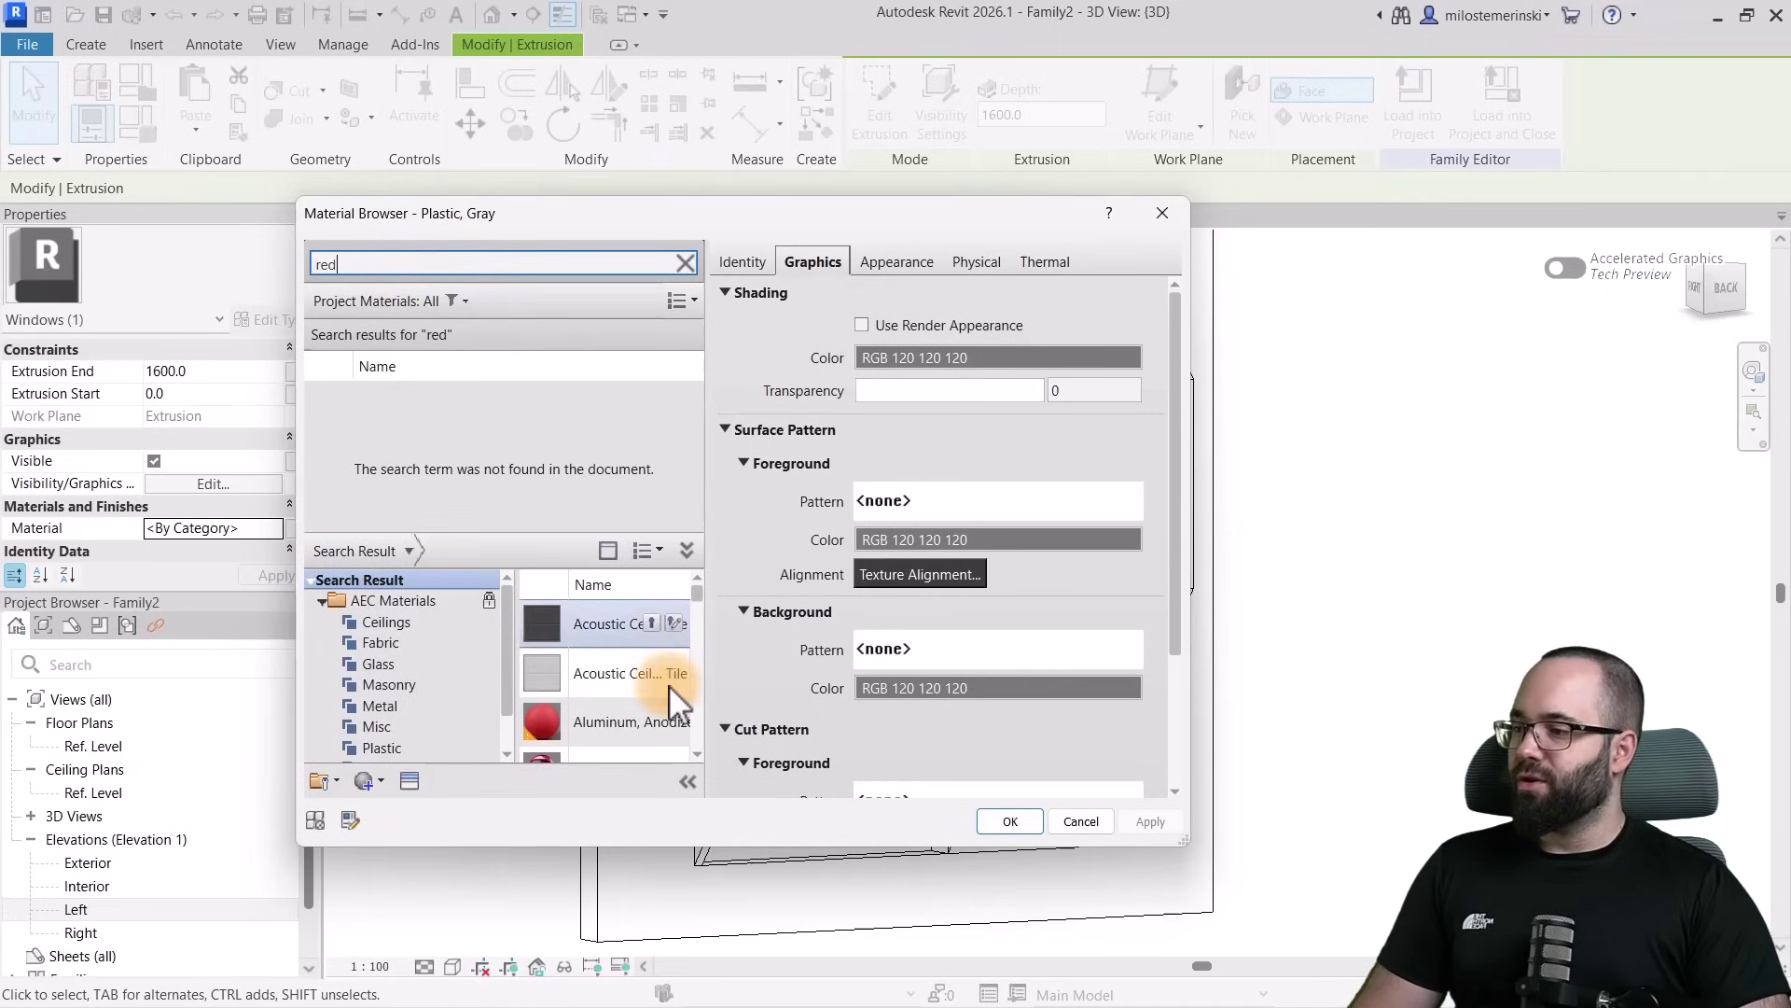
click(652, 721)
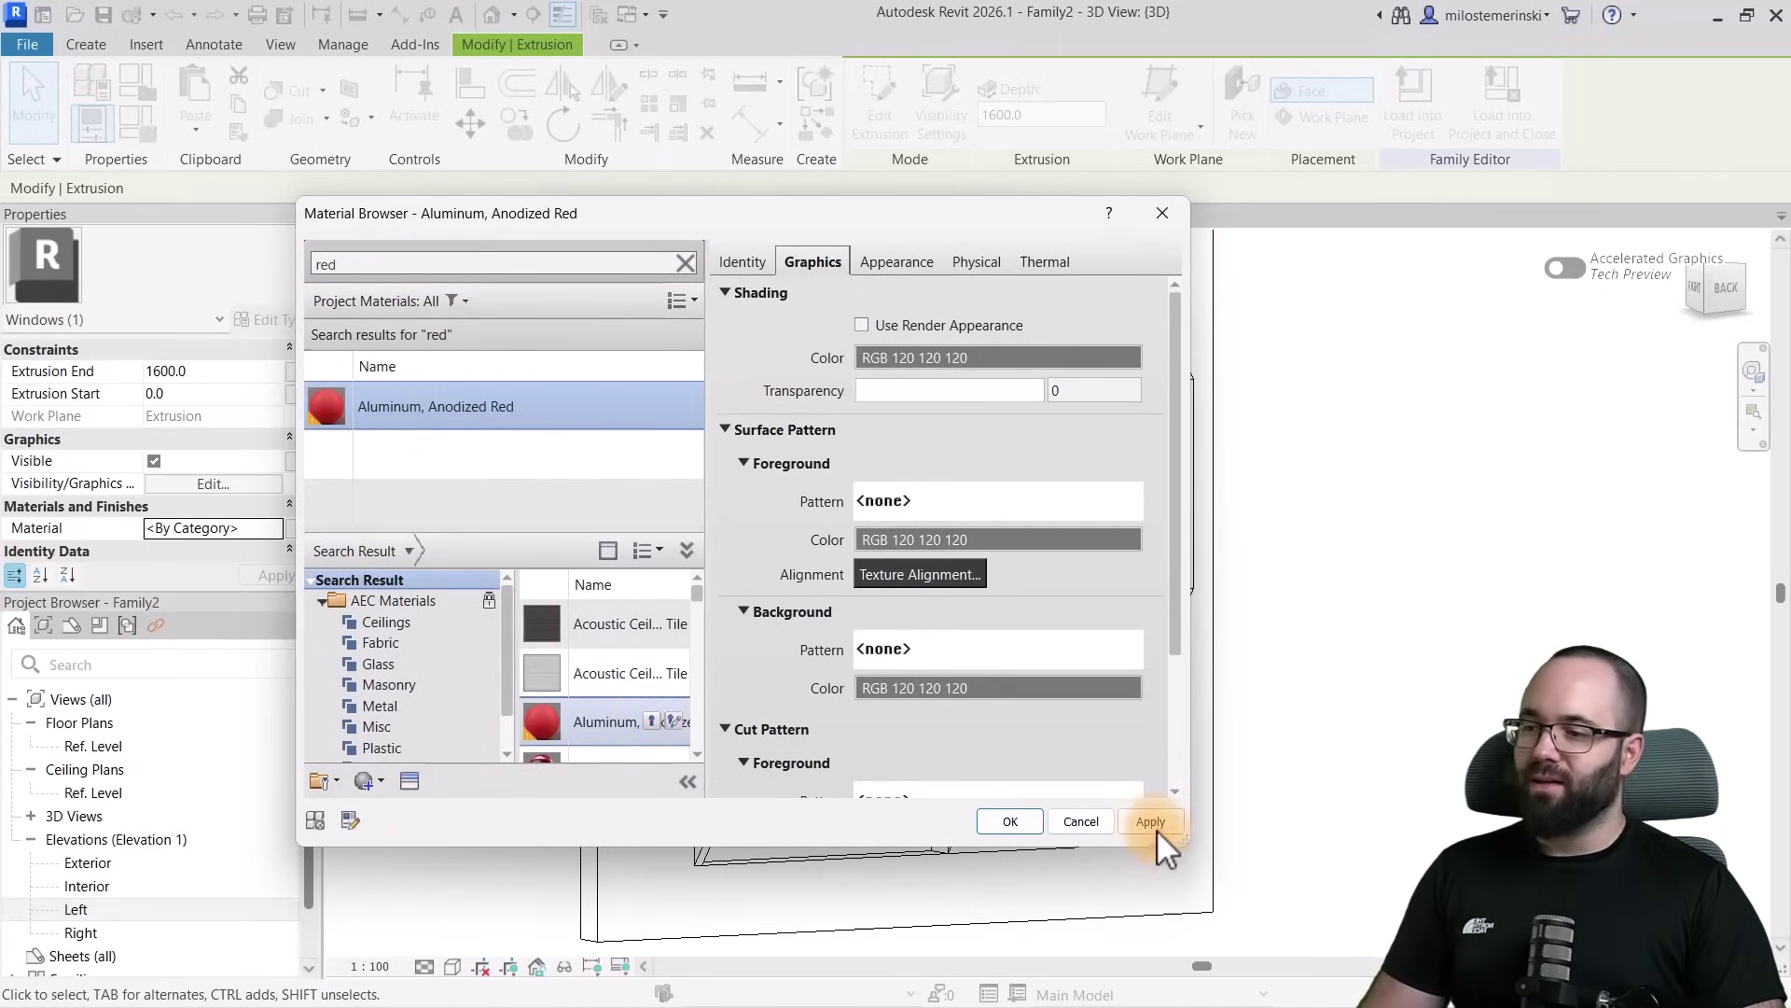
click(1153, 823)
click(1012, 823)
click(1254, 718)
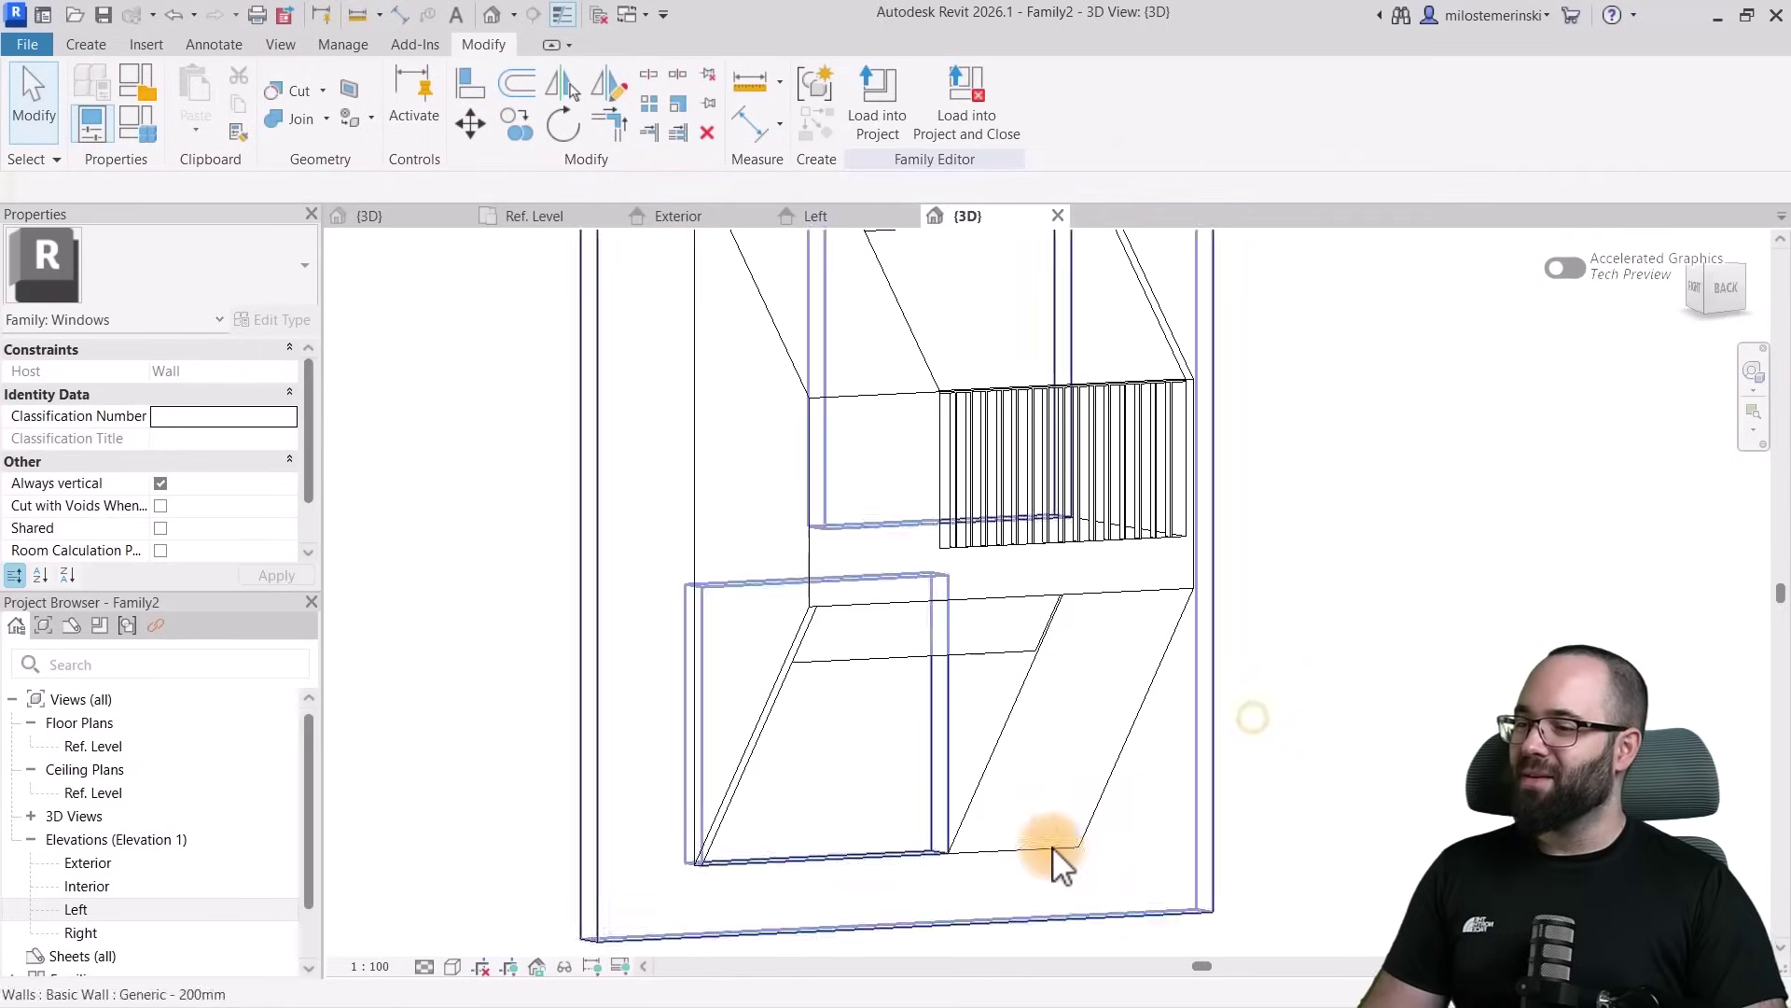
Switch the 3D view to a visual style with material textures and inspect the whole balcony, including both coloured panels
click(452, 966)
click(469, 941)
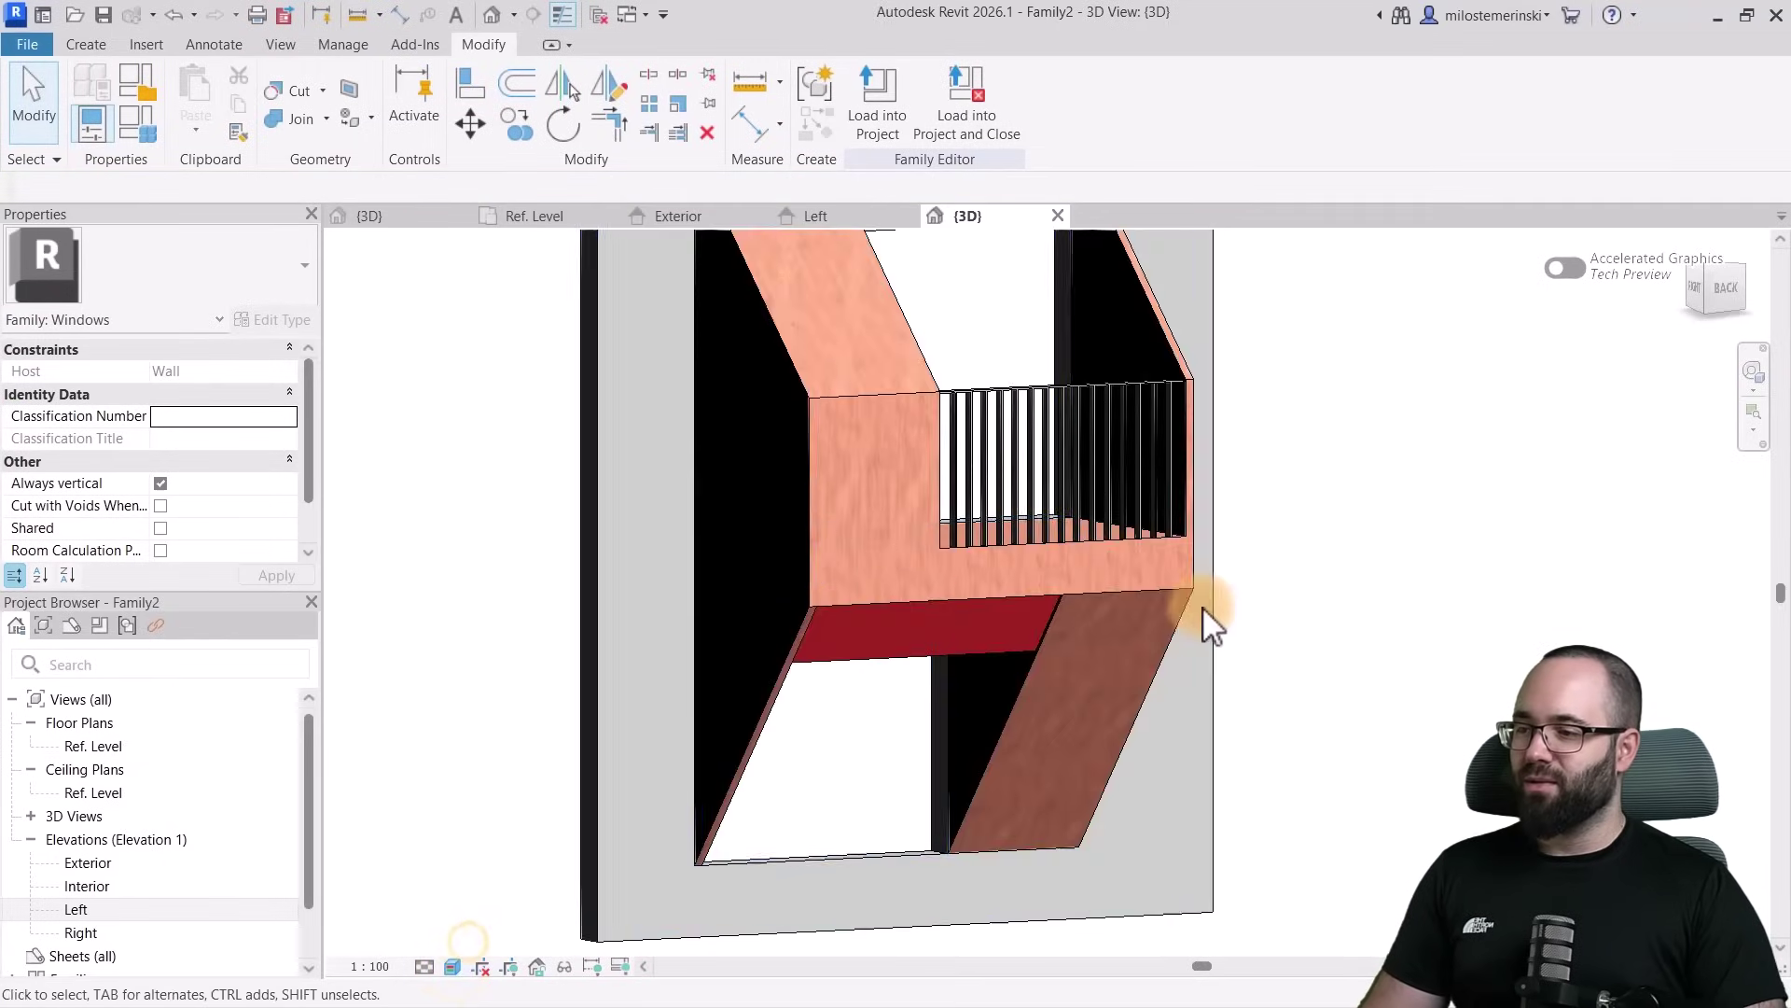
shift+middle_drag(1211, 623, 1368, 739)
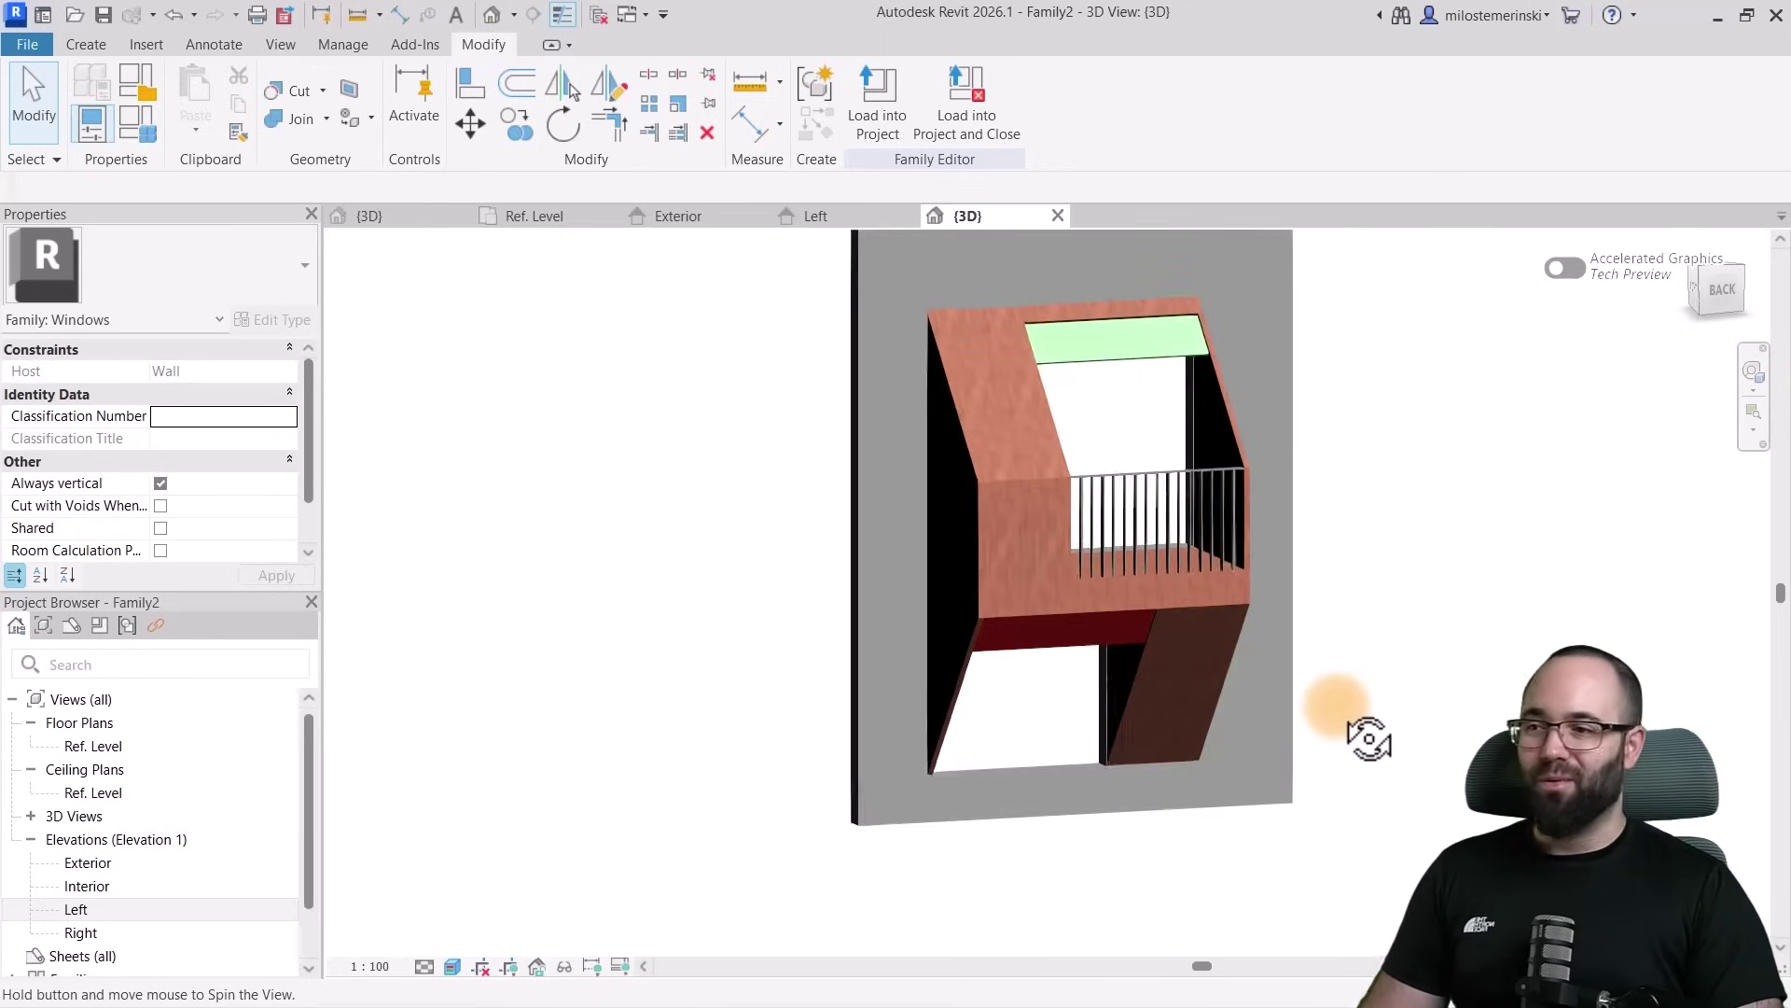
scroll(1168, 670, up, 2)
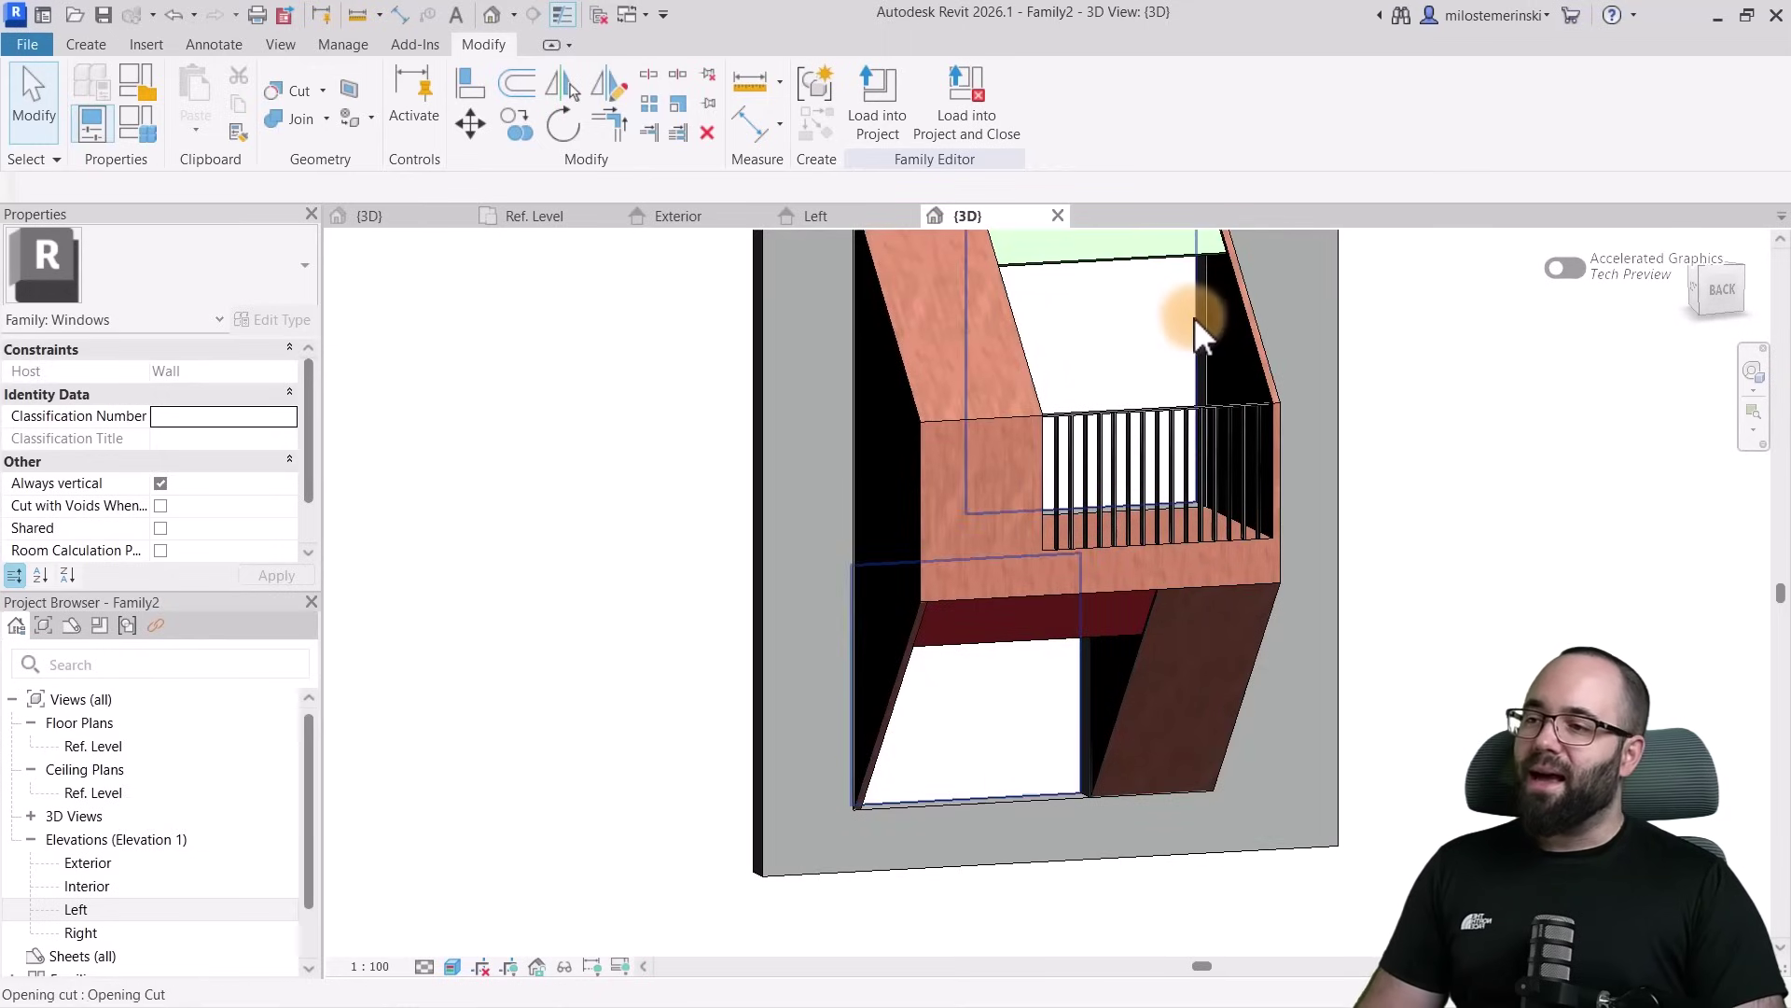
scroll(1194, 317, down, 2)
middle_drag(1148, 339, 1120, 485)
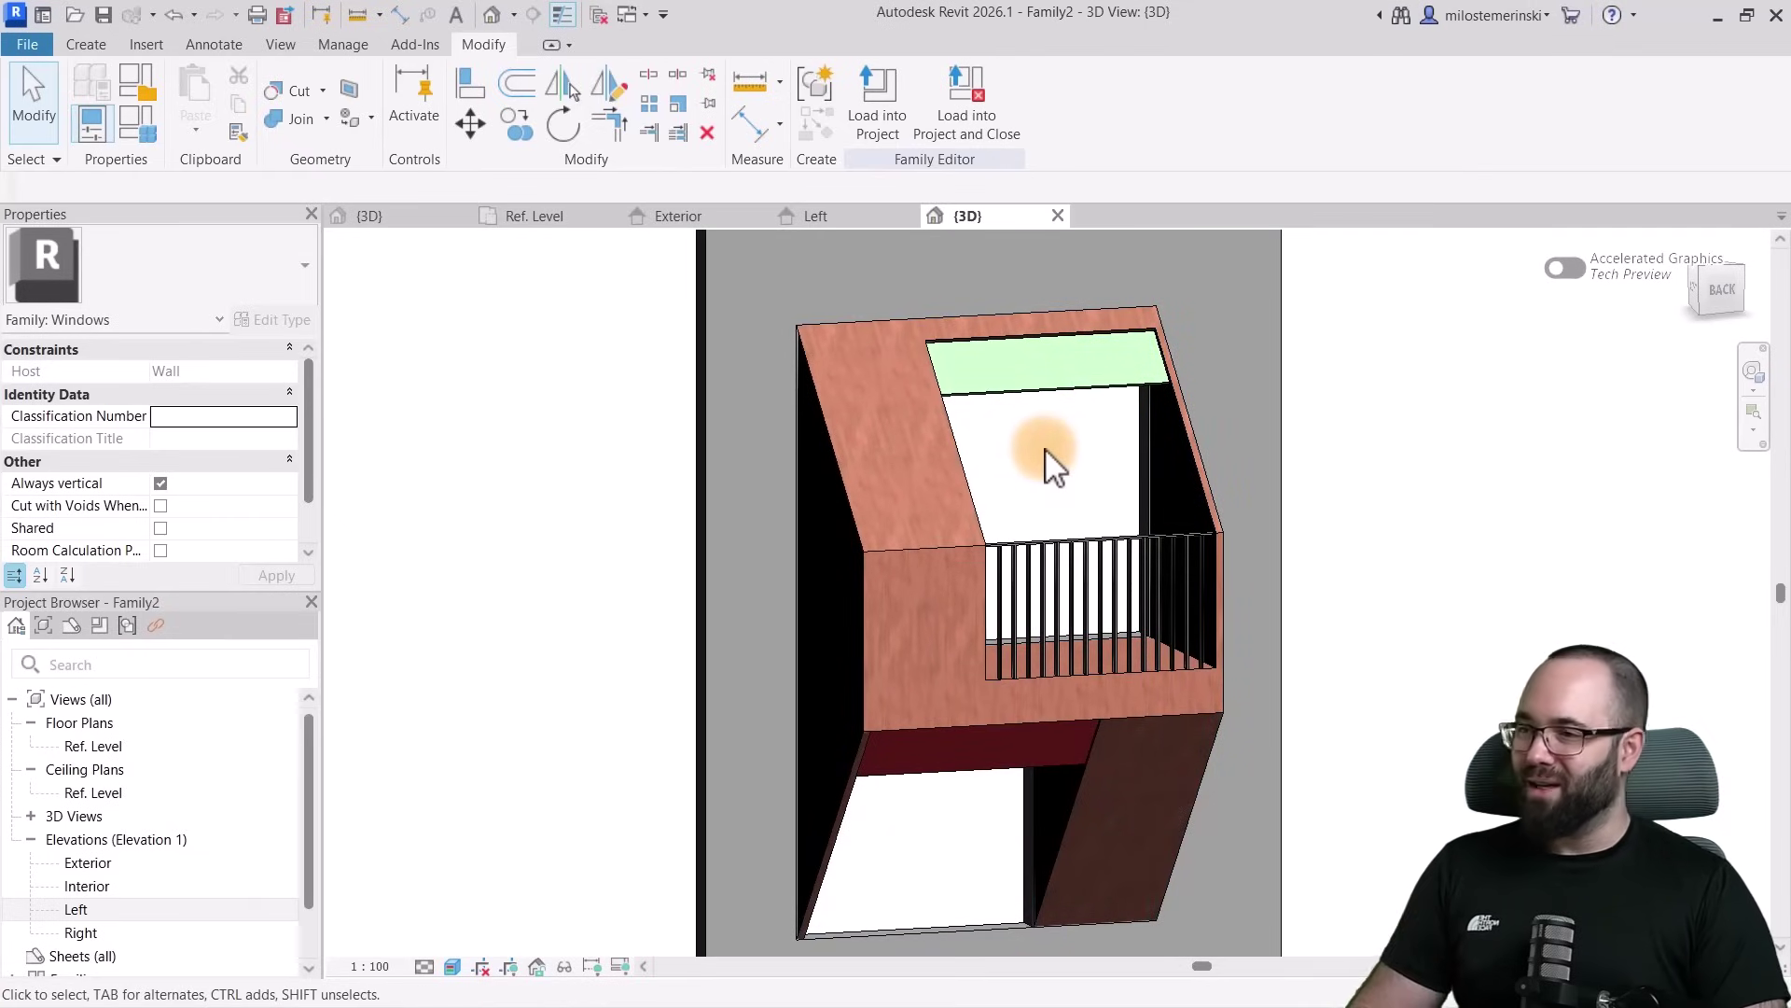
Save the family to the Desktop as Balcony Family
click(106, 19)
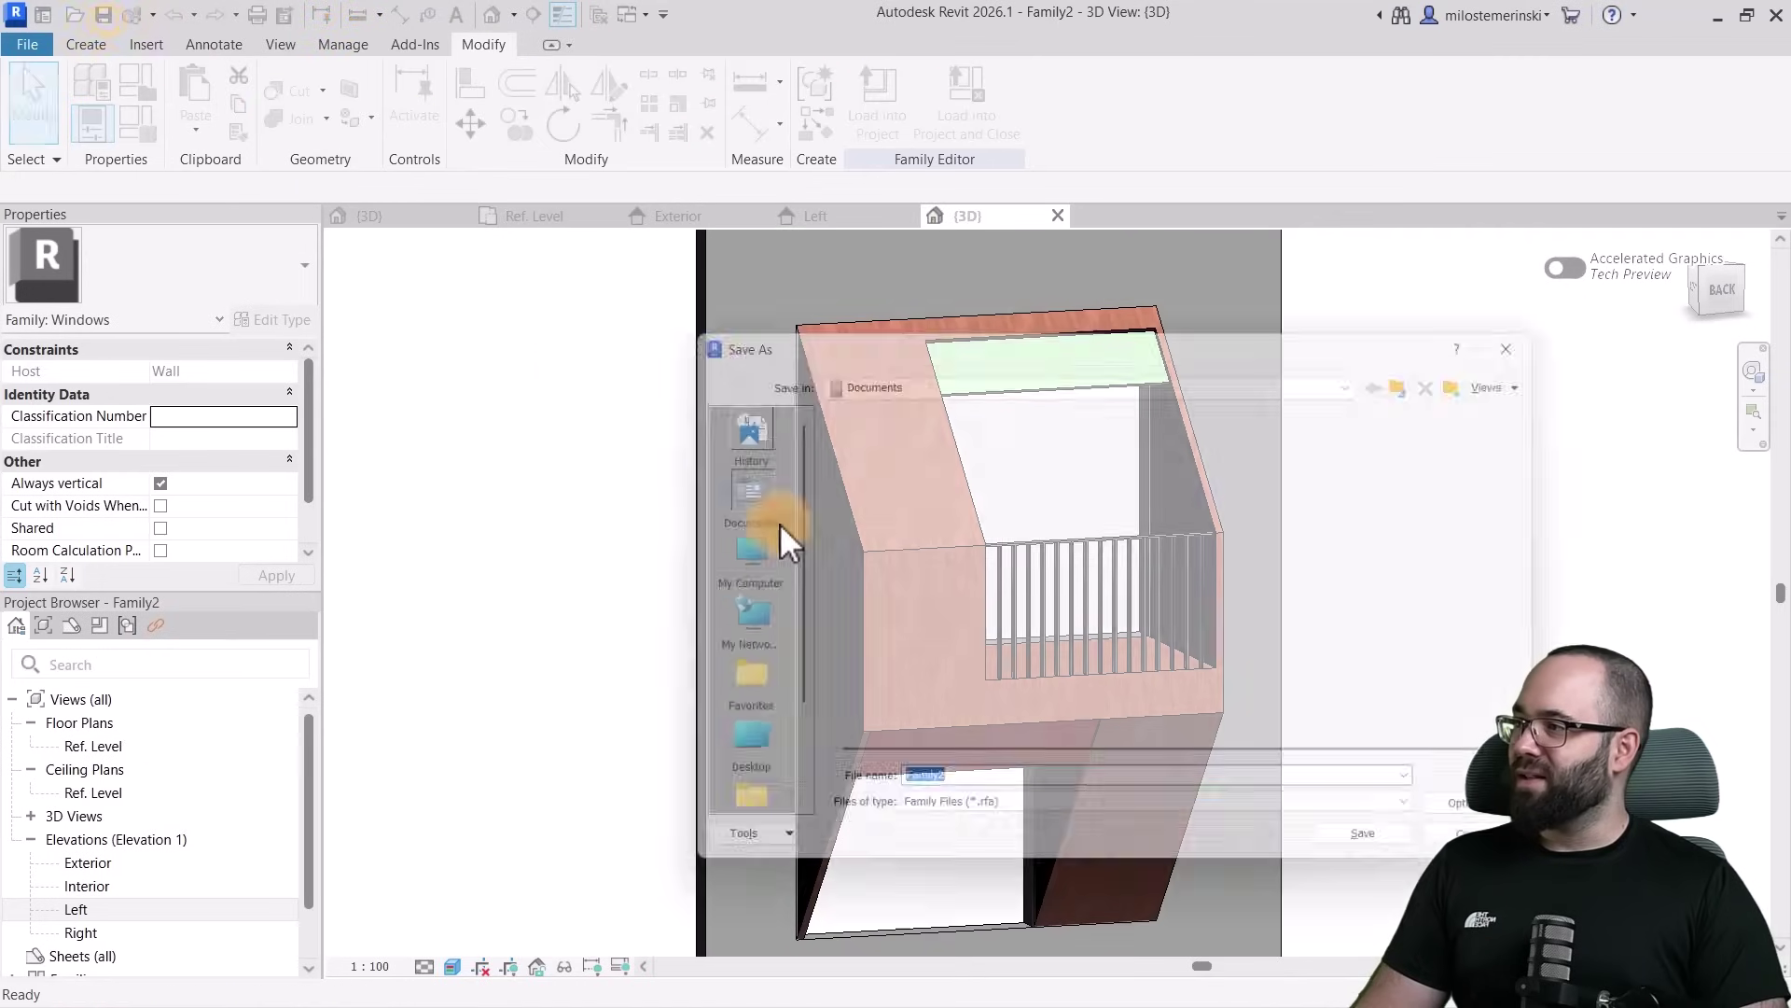
click(719, 556)
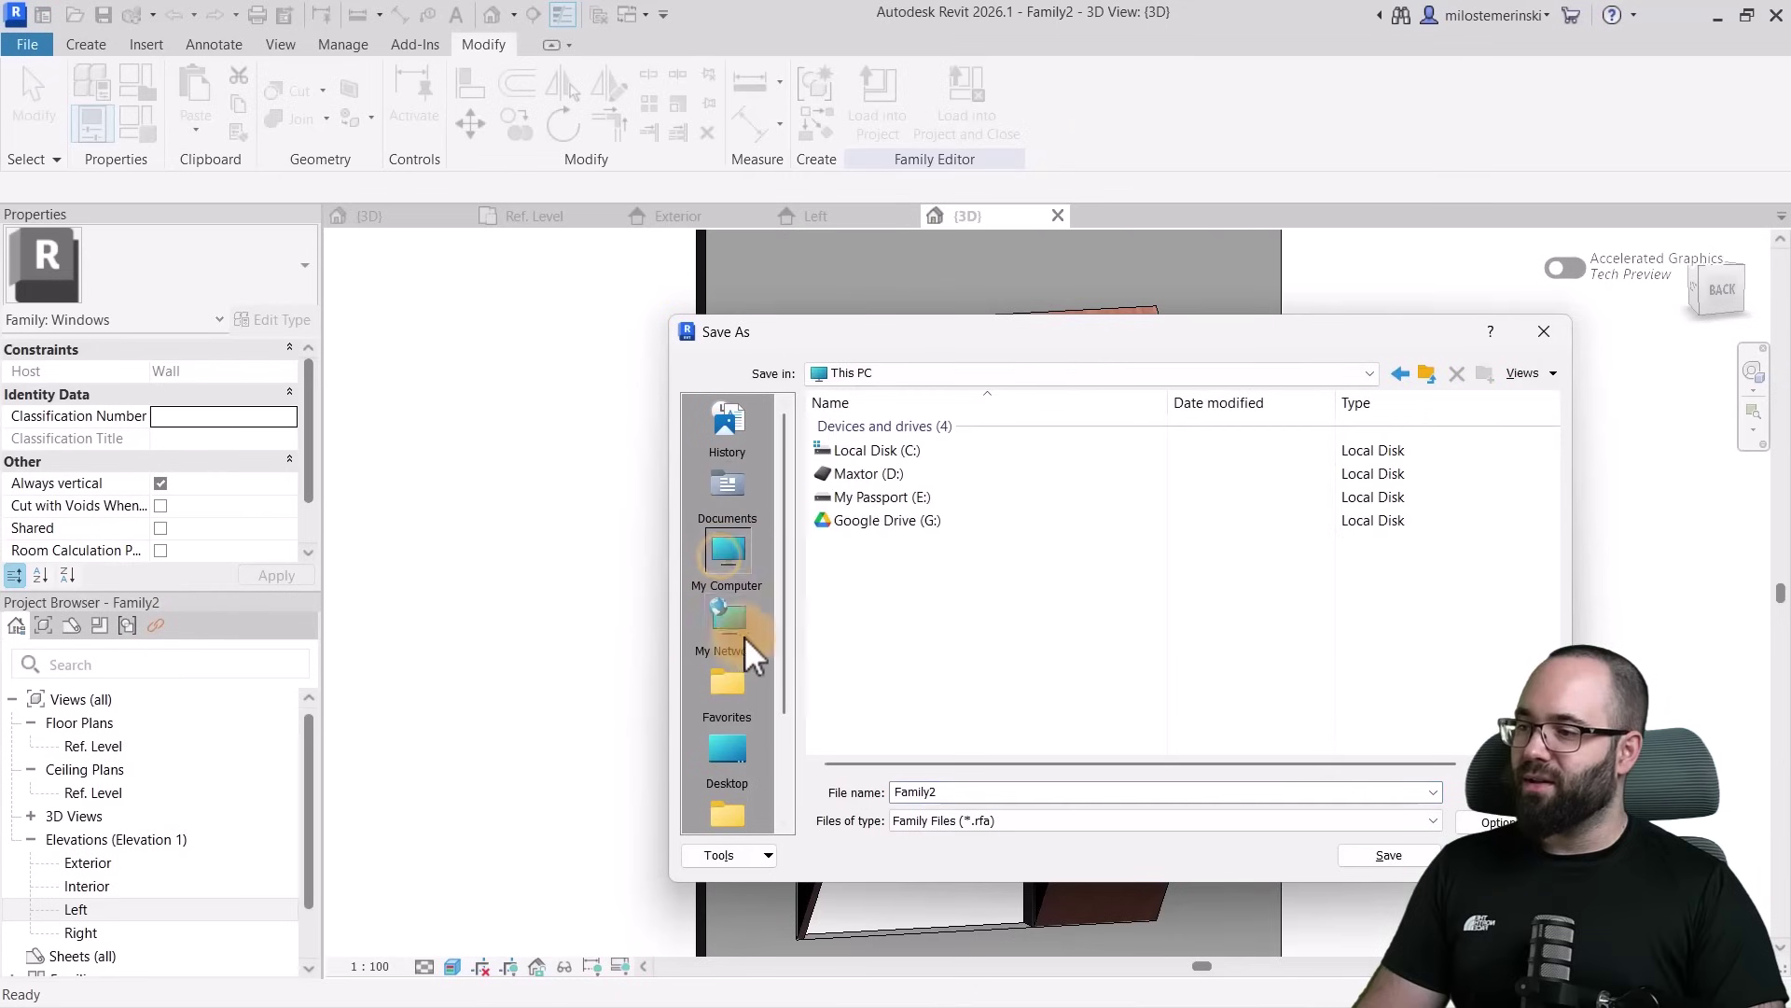
click(727, 758)
click(990, 793)
double_click(990, 793)
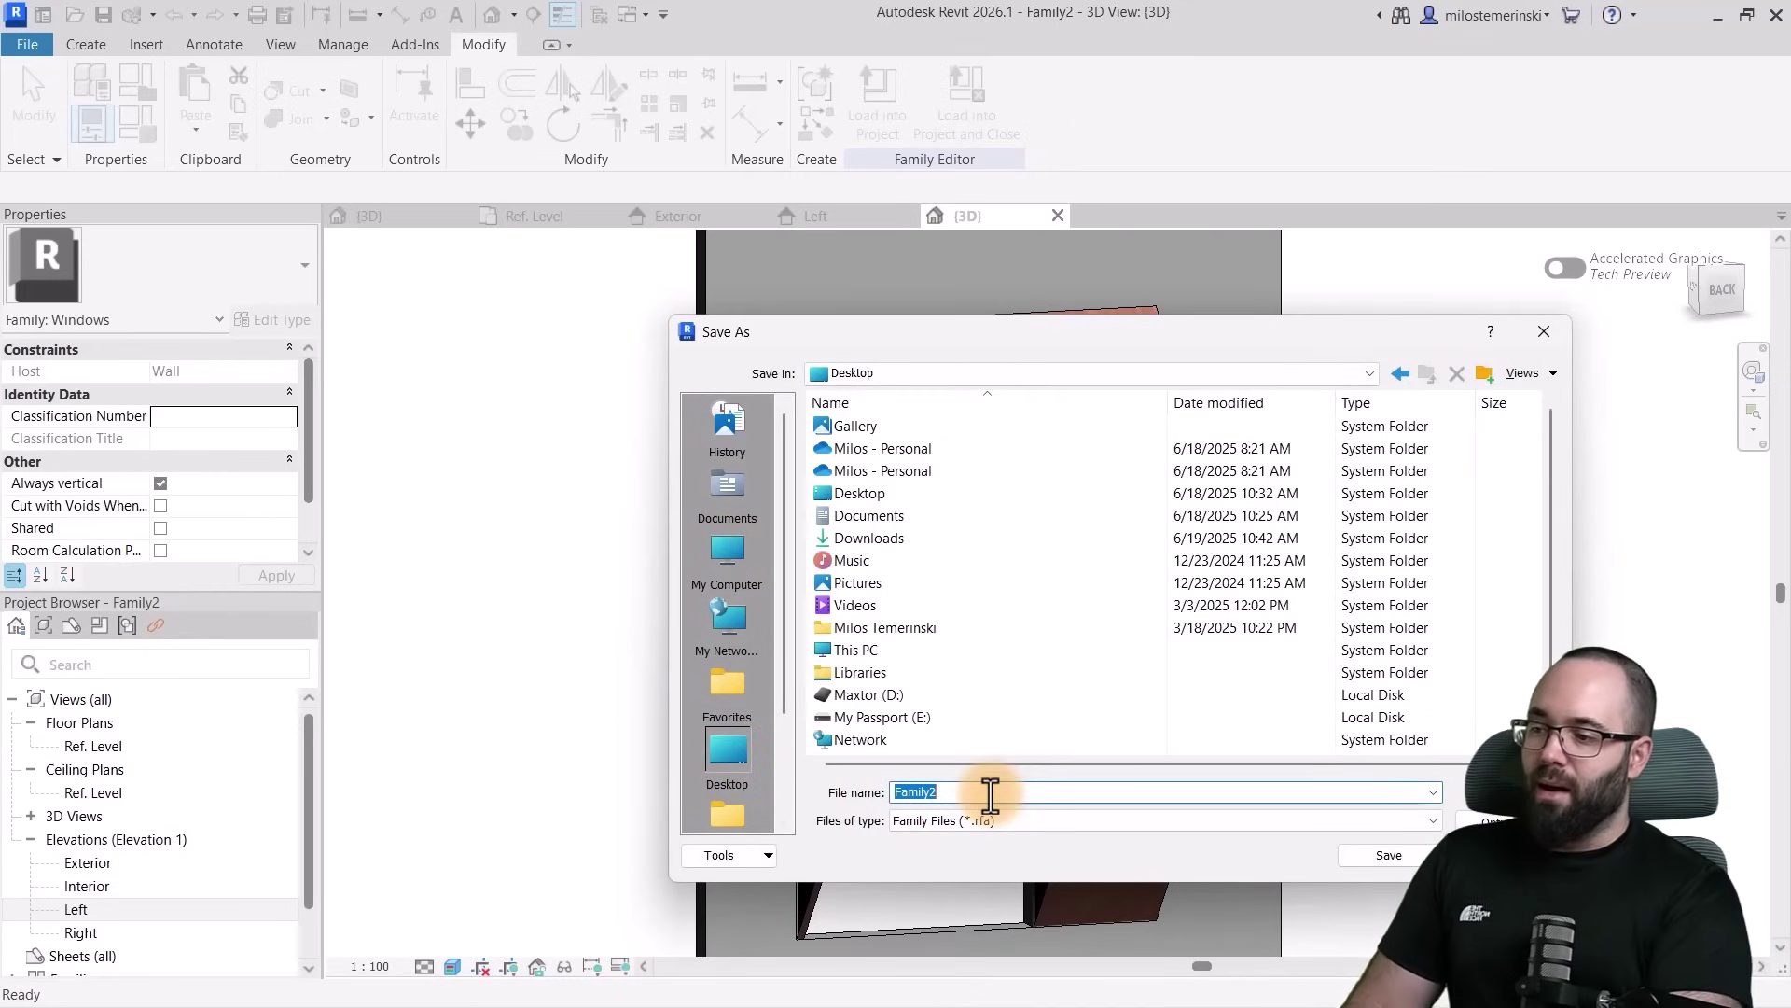
text(Balcony Family)
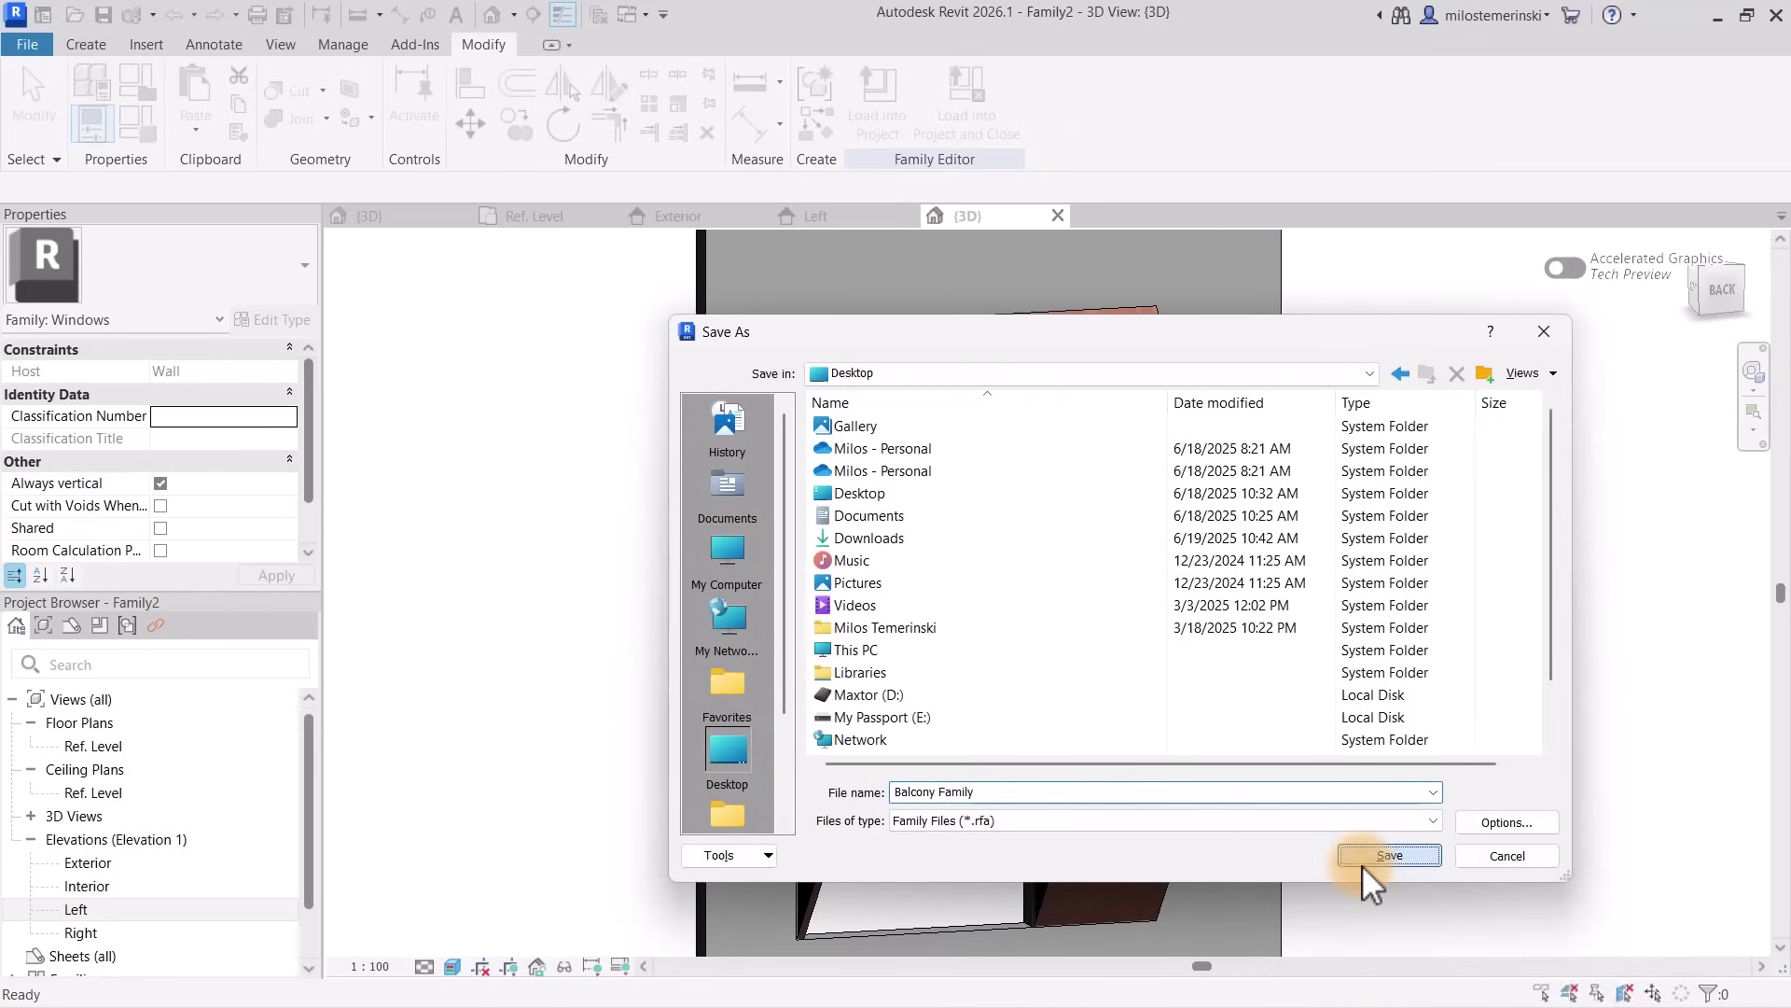
click(1362, 865)
Load the balcony family into the project and place one on the building's front wall, 4500 mm from the wall's near end
click(887, 130)
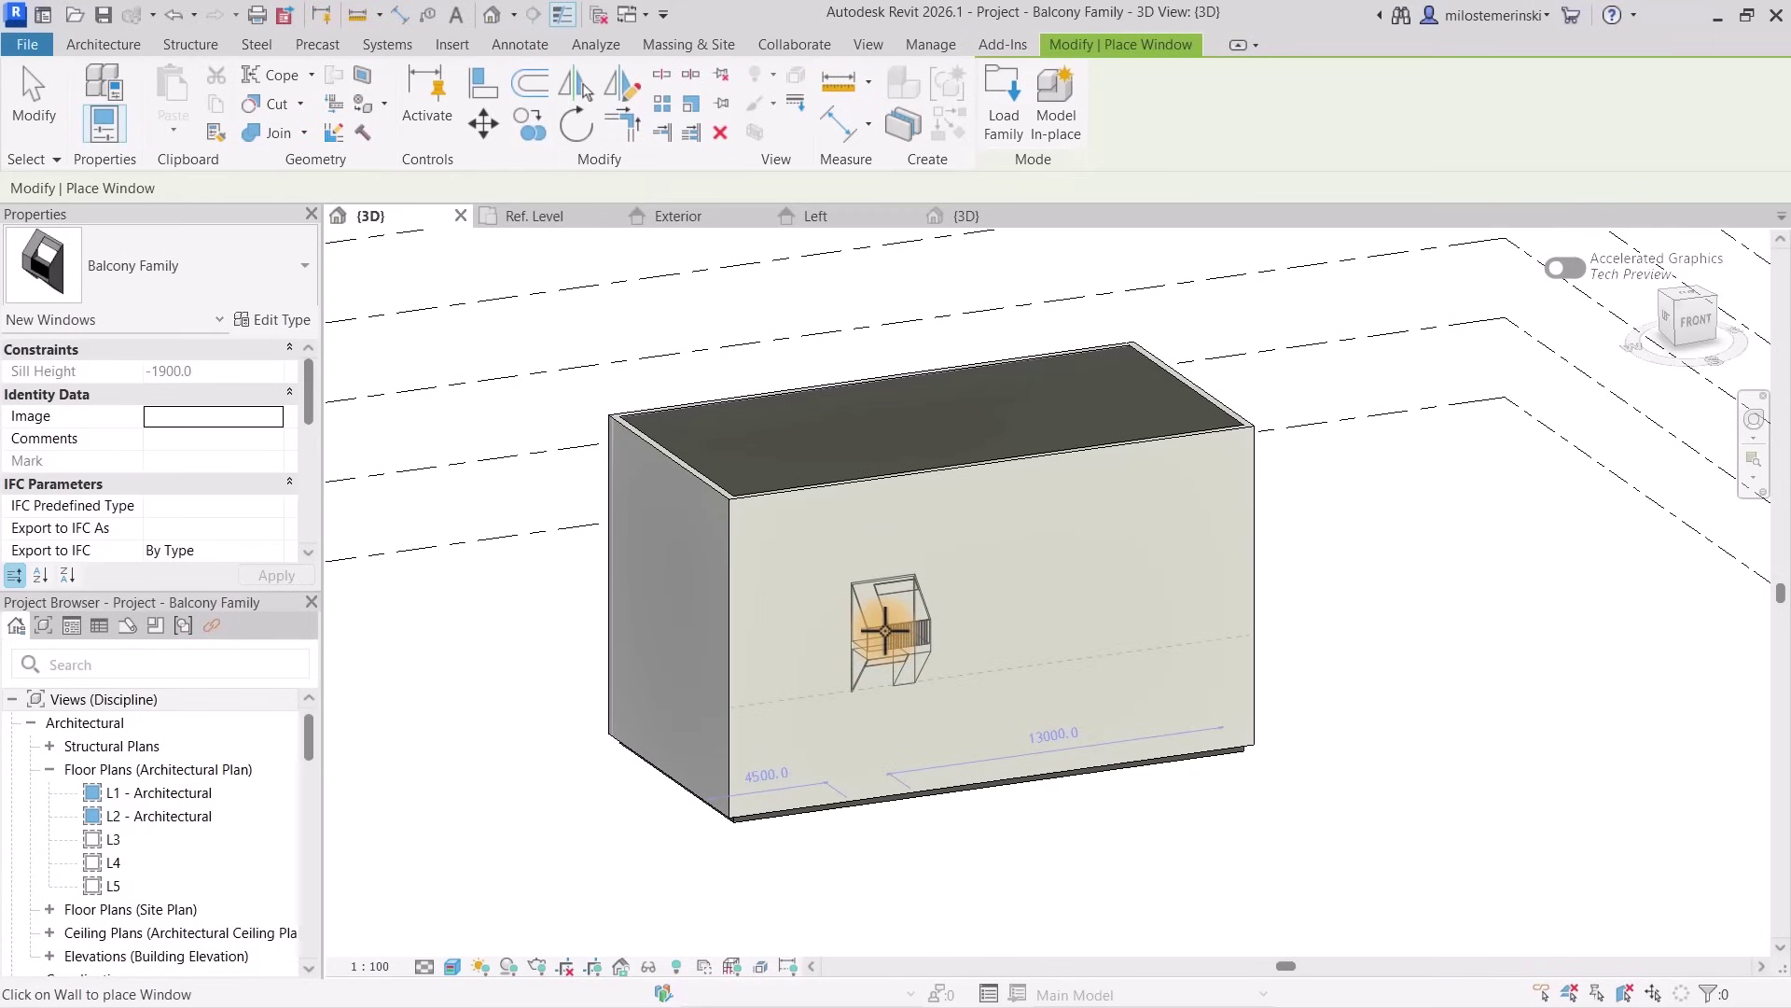
click(886, 632)
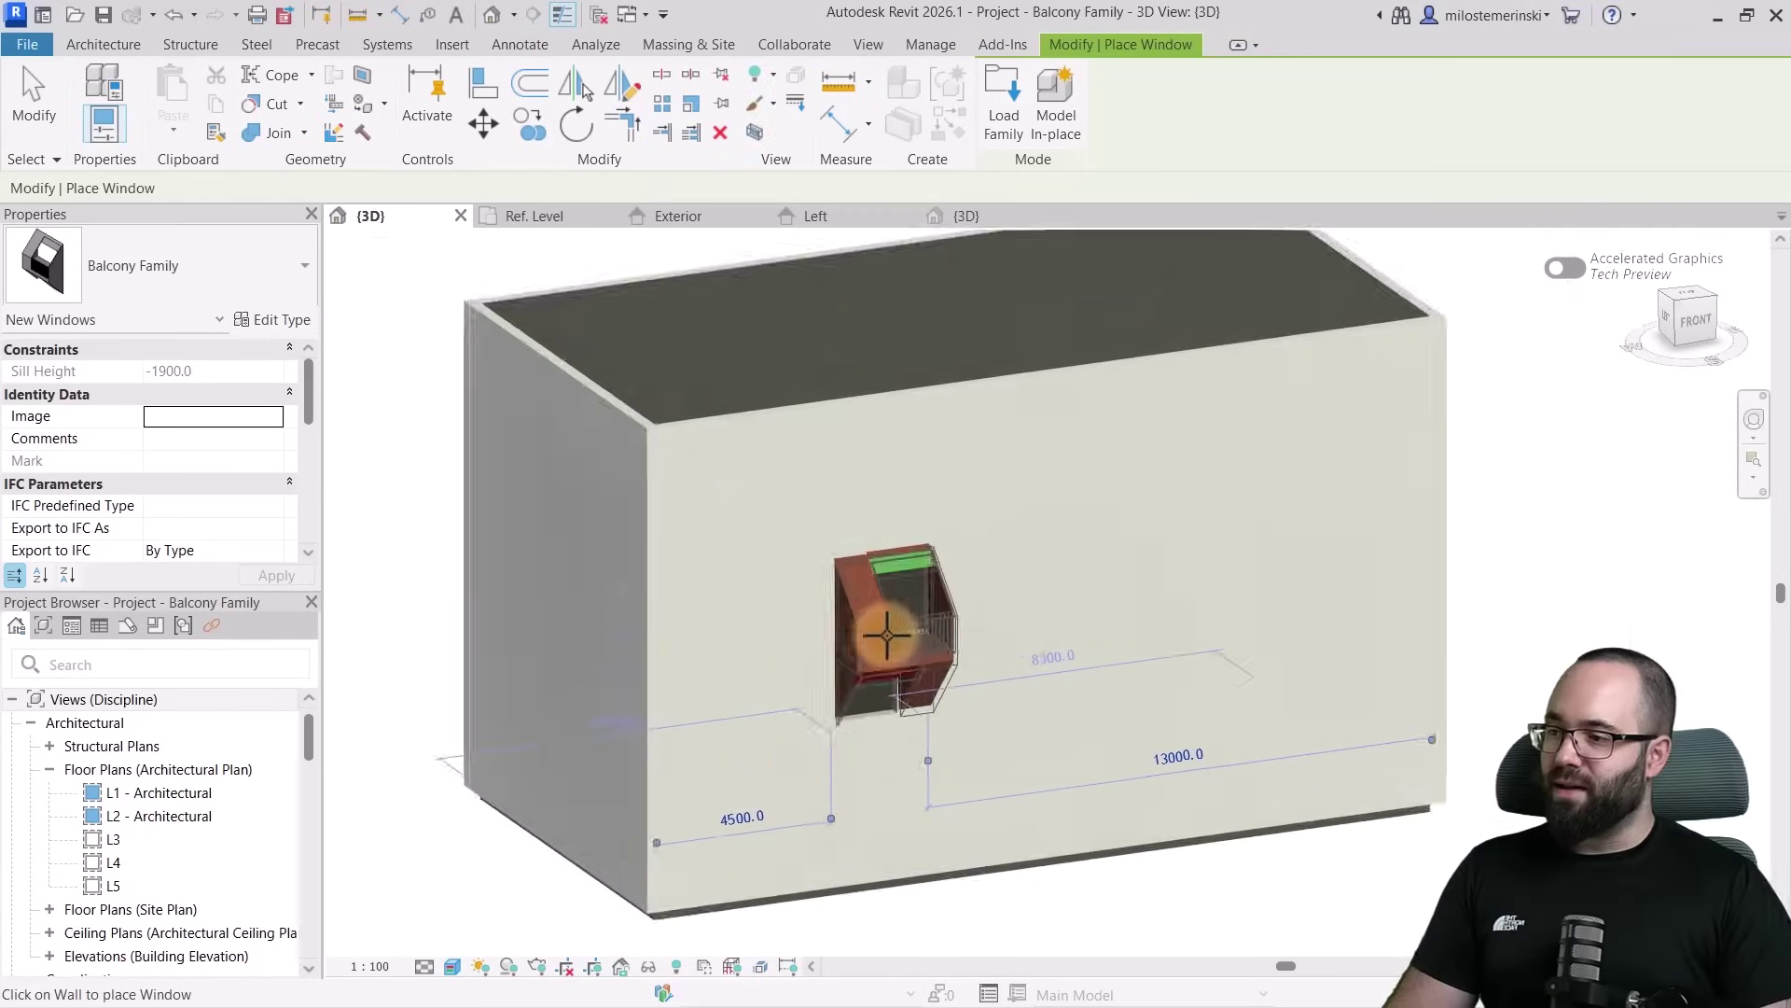
scroll(1003, 670, up, 5)
key(Escape)
key(Escape)
Copy the placed balcony three times horizontally along the front wall, spaced about 3000 mm apart
shift+middle_drag(1076, 602, 961, 520)
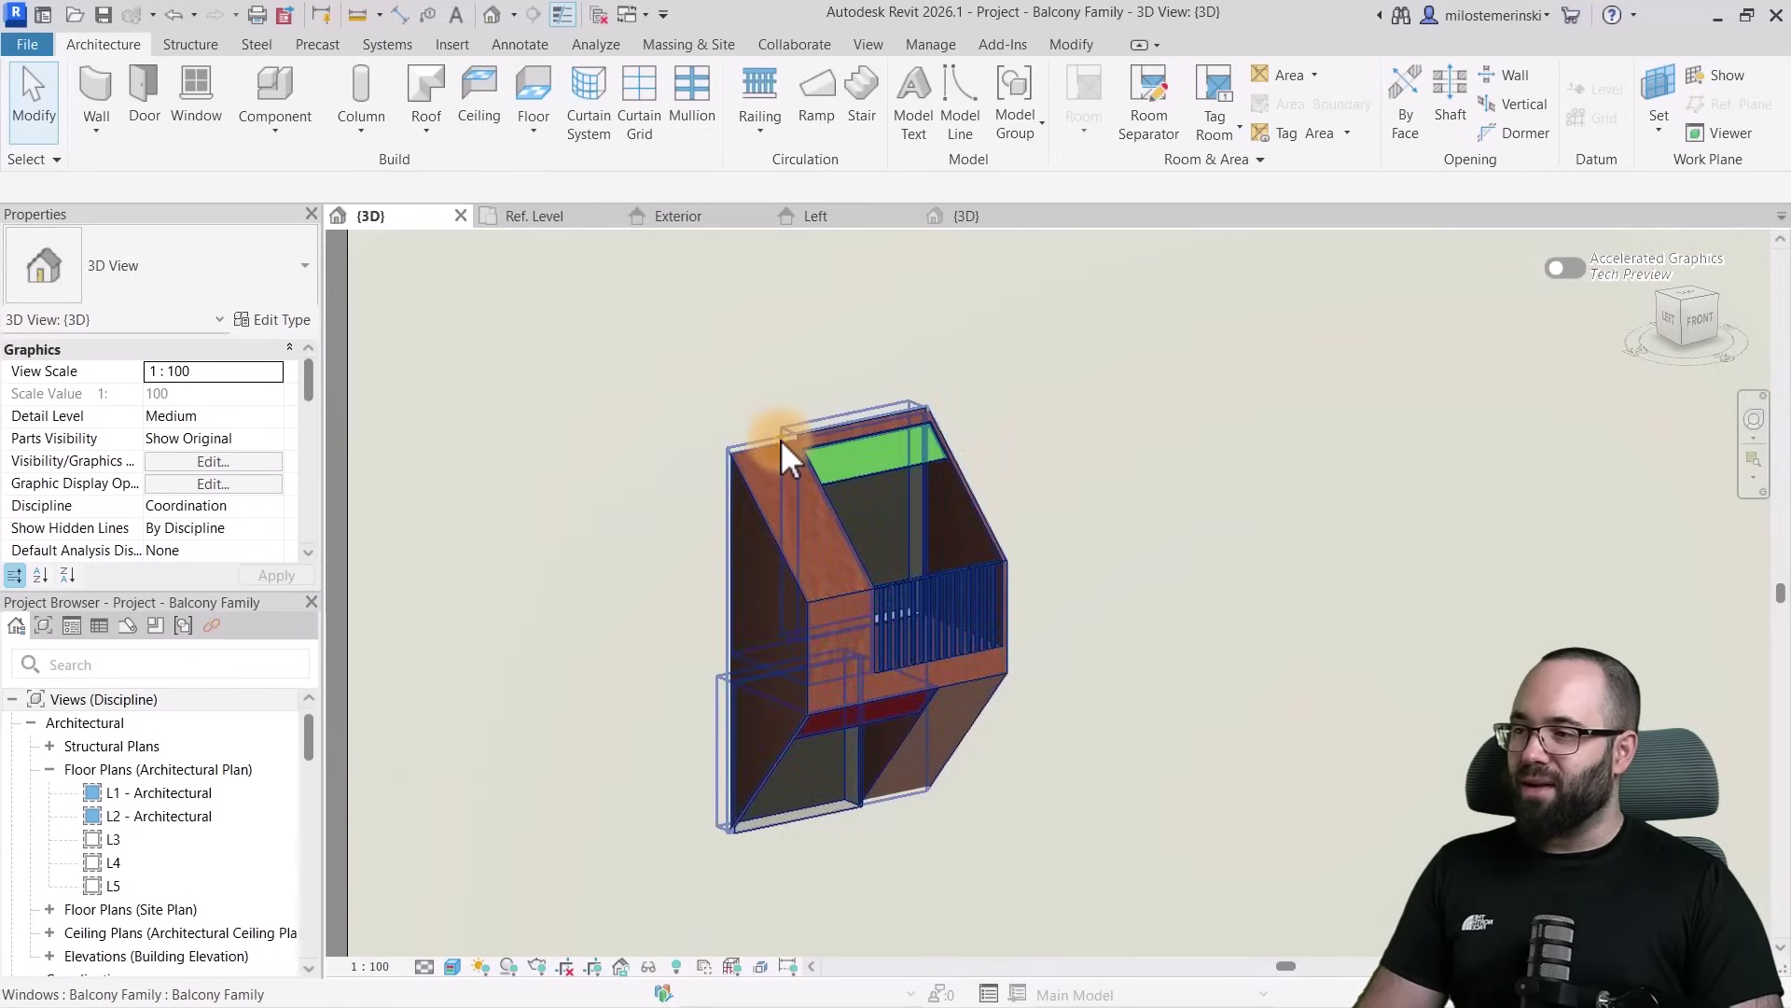
shift+middle_drag(1181, 581, 1139, 599)
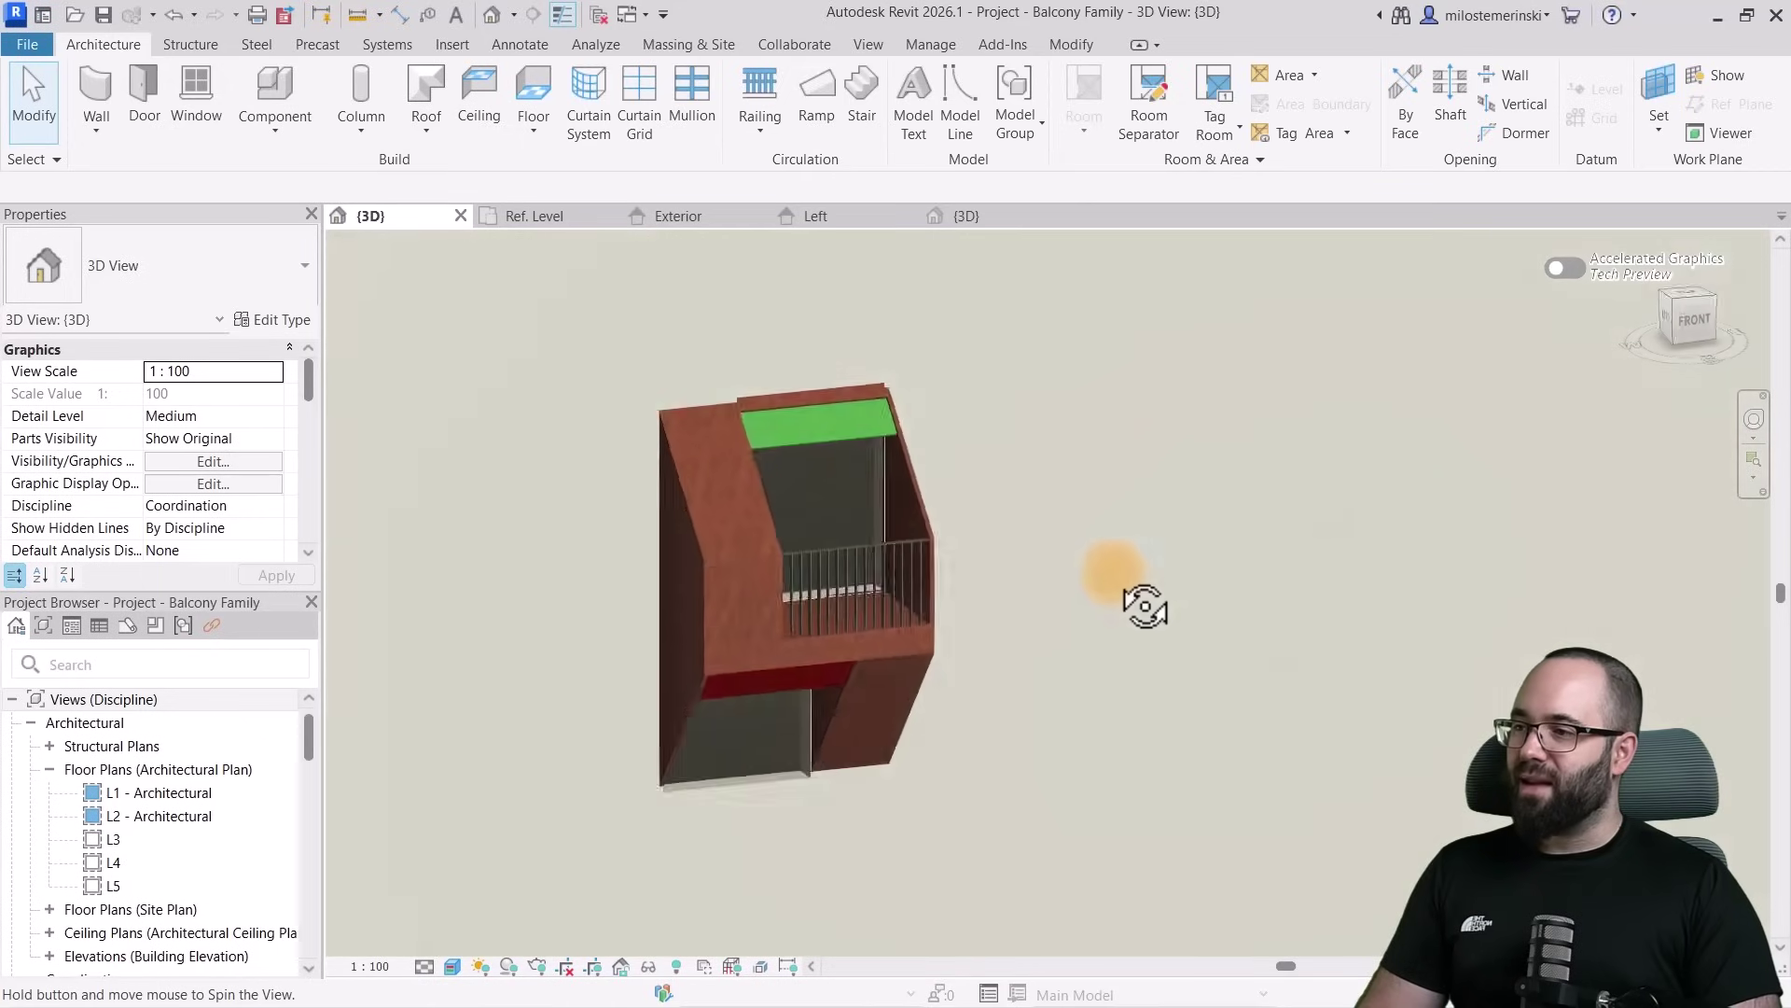
click(909, 579)
scroll(968, 532, down, 3)
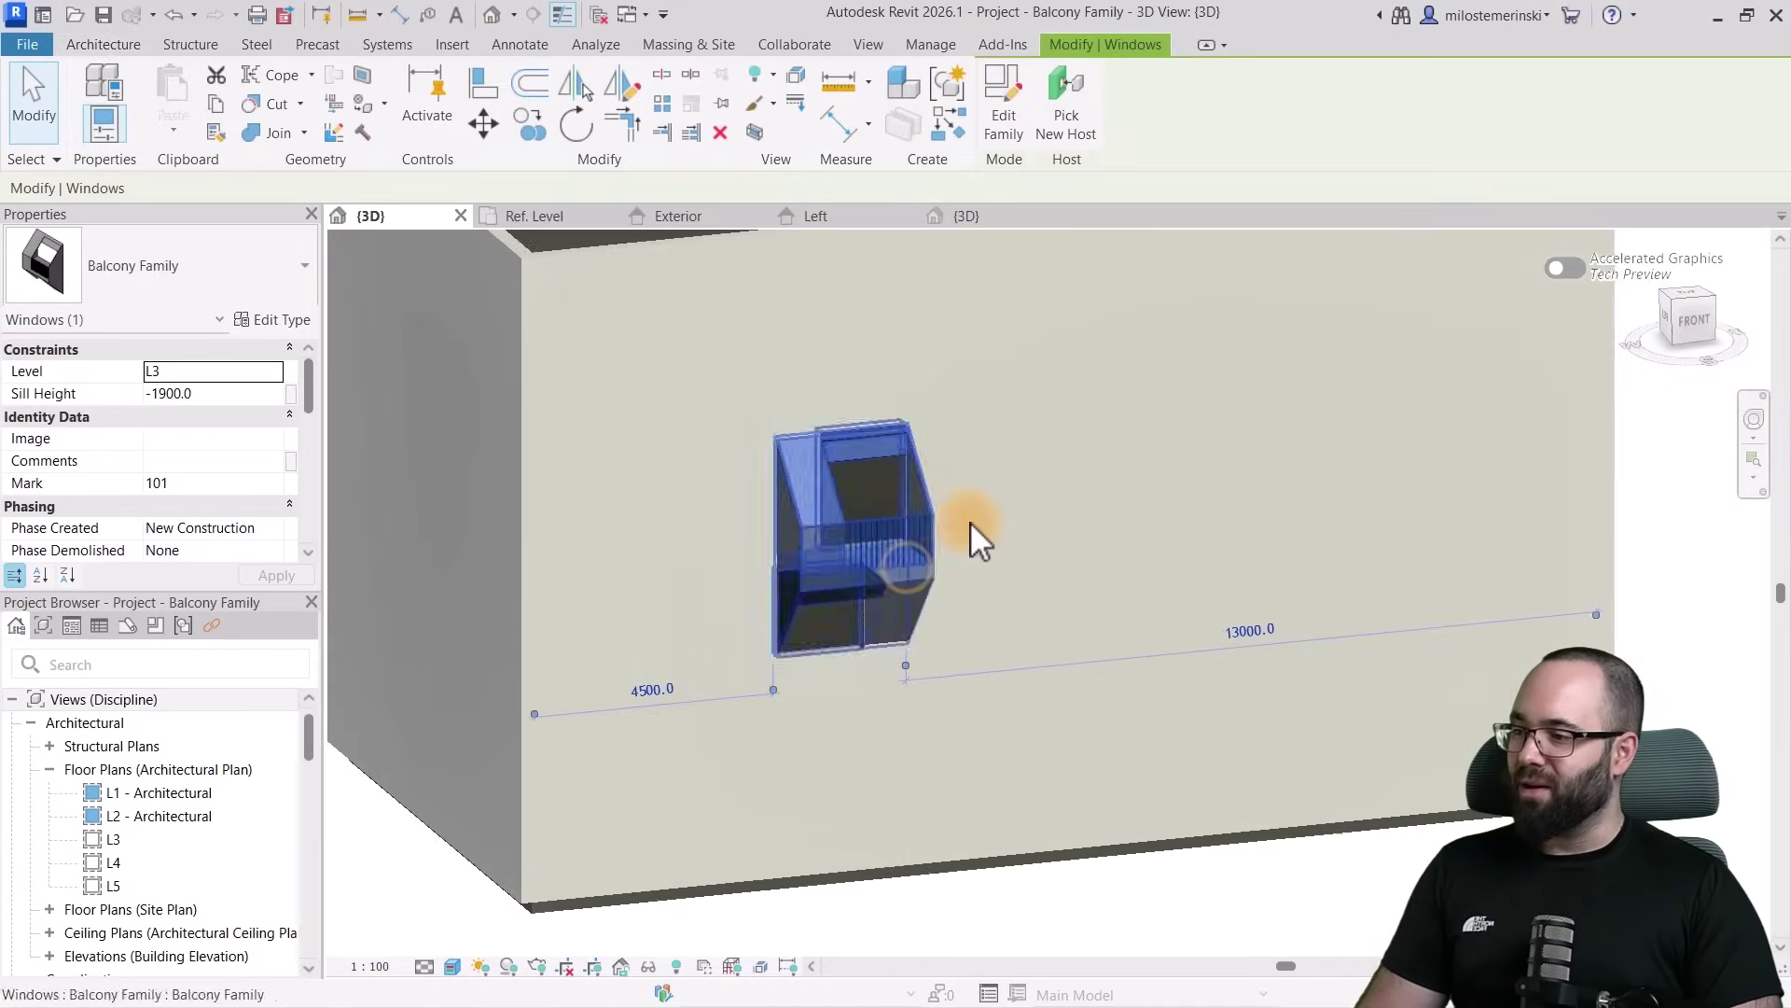
shift+middle_drag(968, 532, 1054, 532)
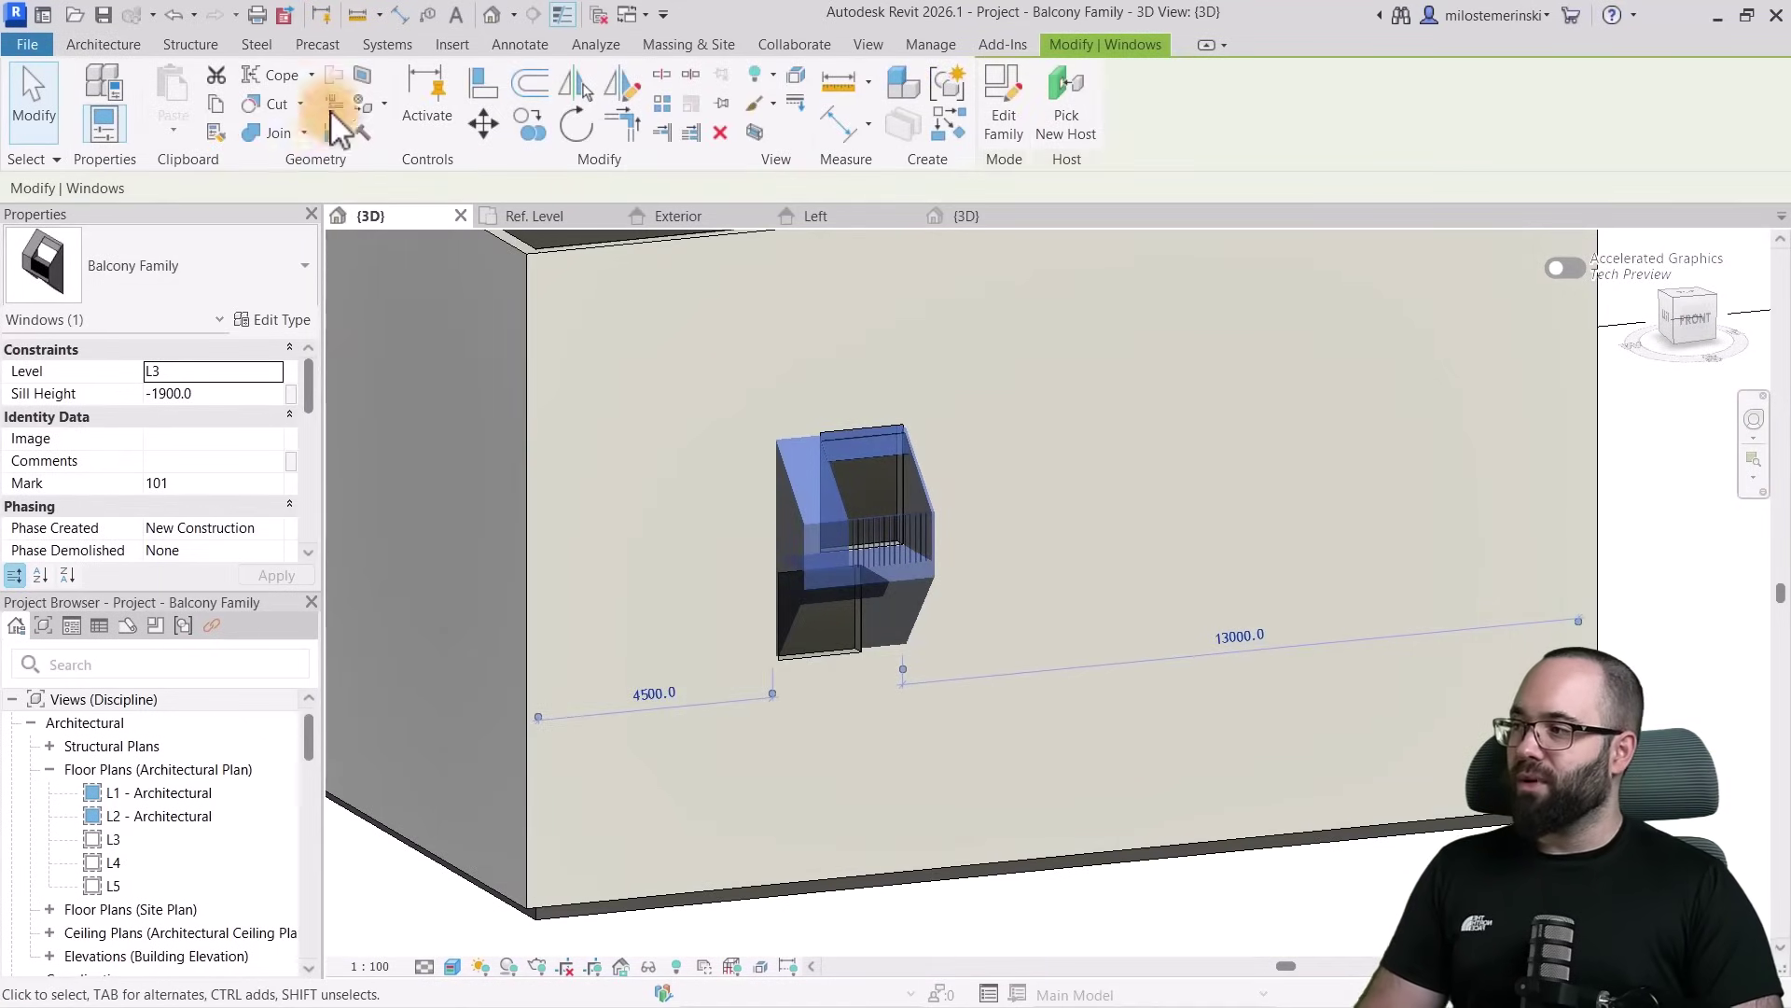
click(528, 122)
click(884, 383)
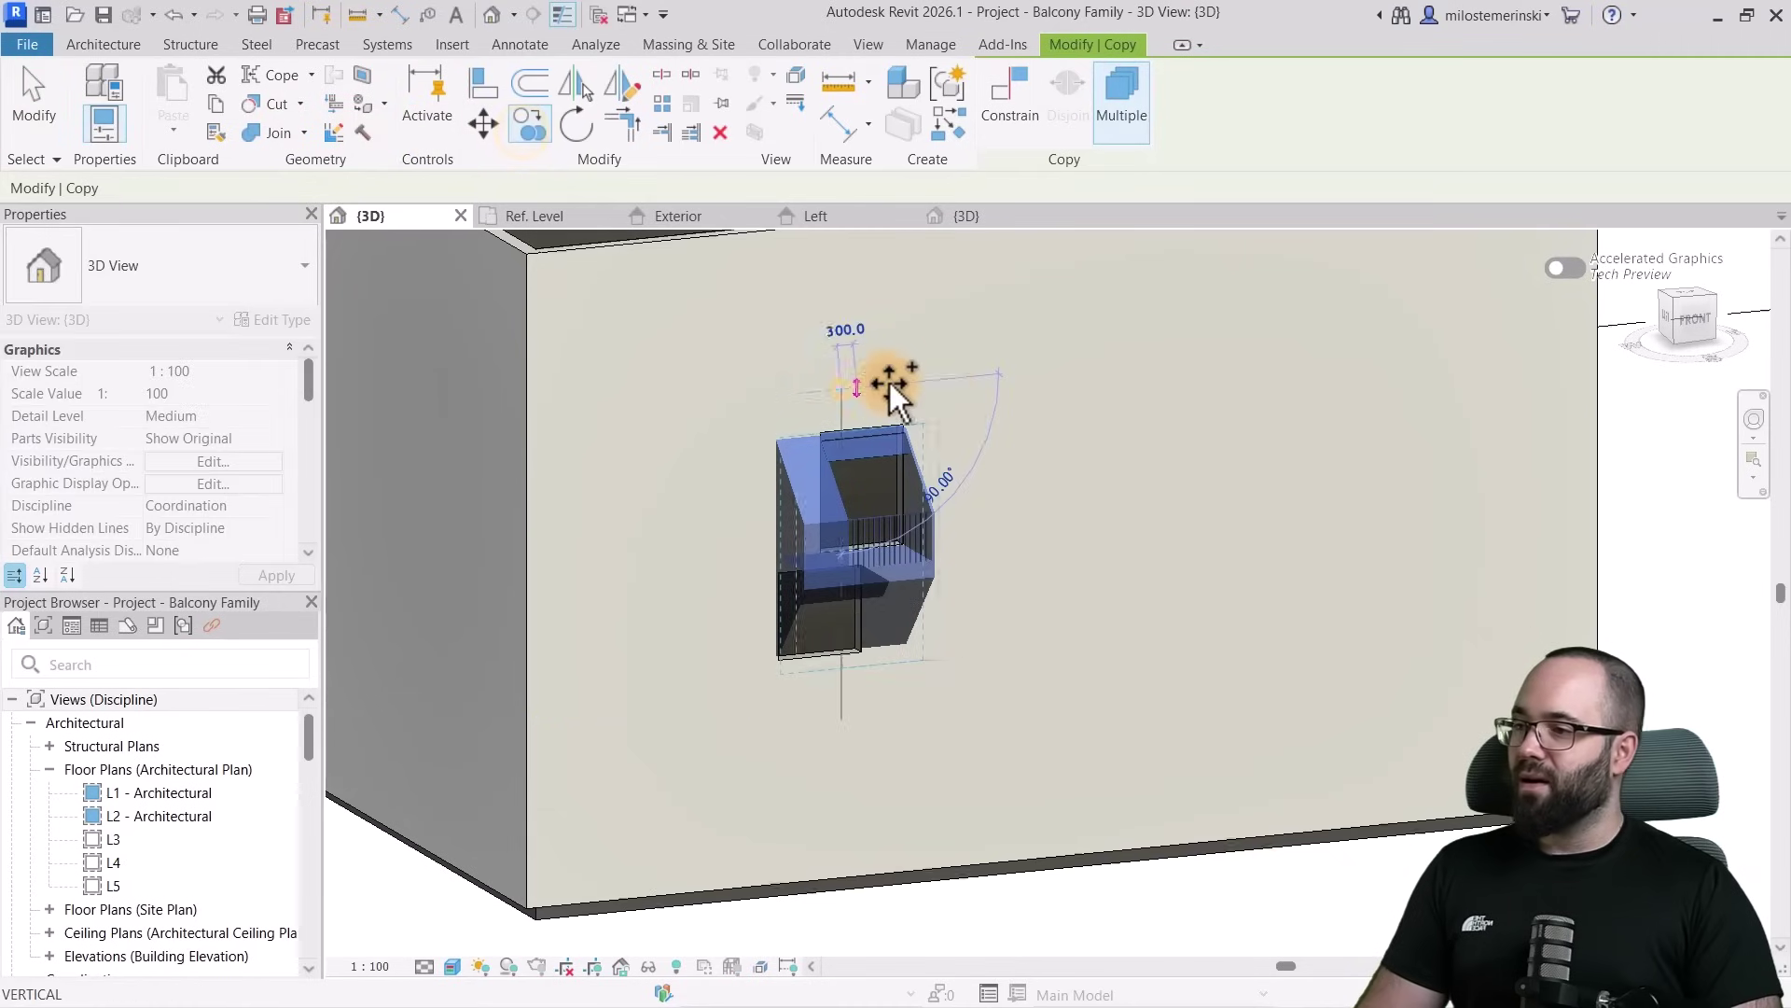
click(1005, 370)
click(1172, 355)
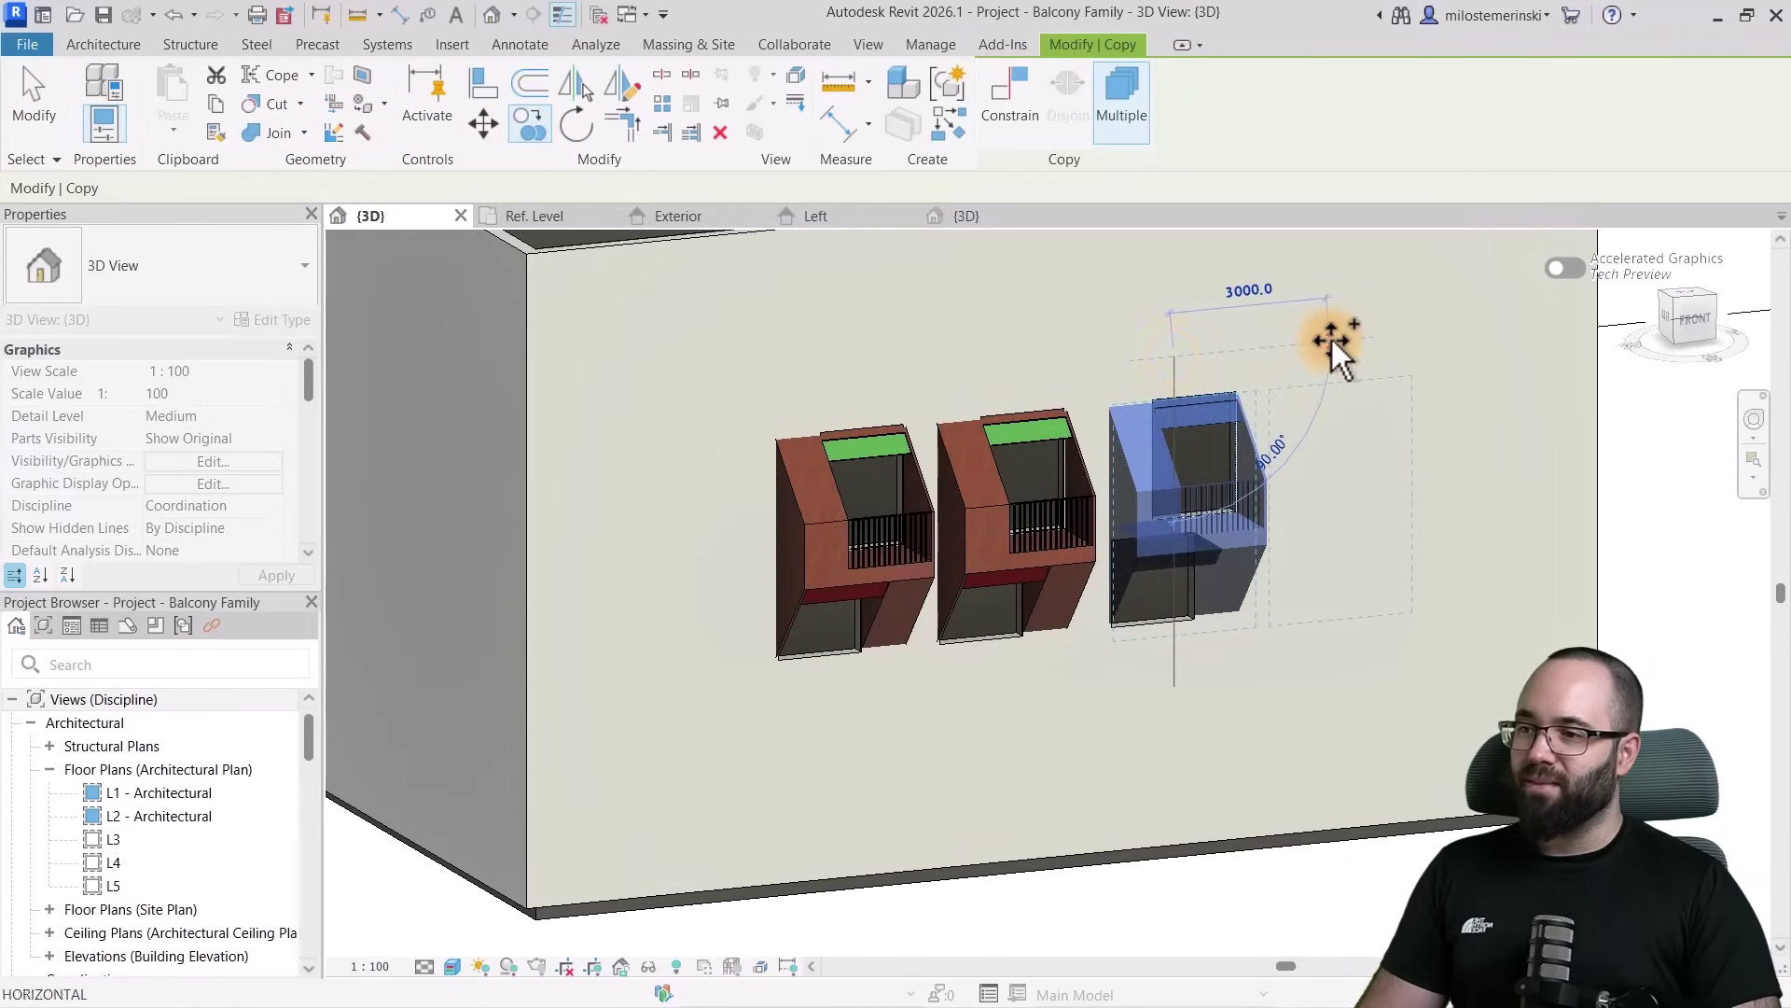
click(1330, 336)
key(Escape)
click(1144, 712)
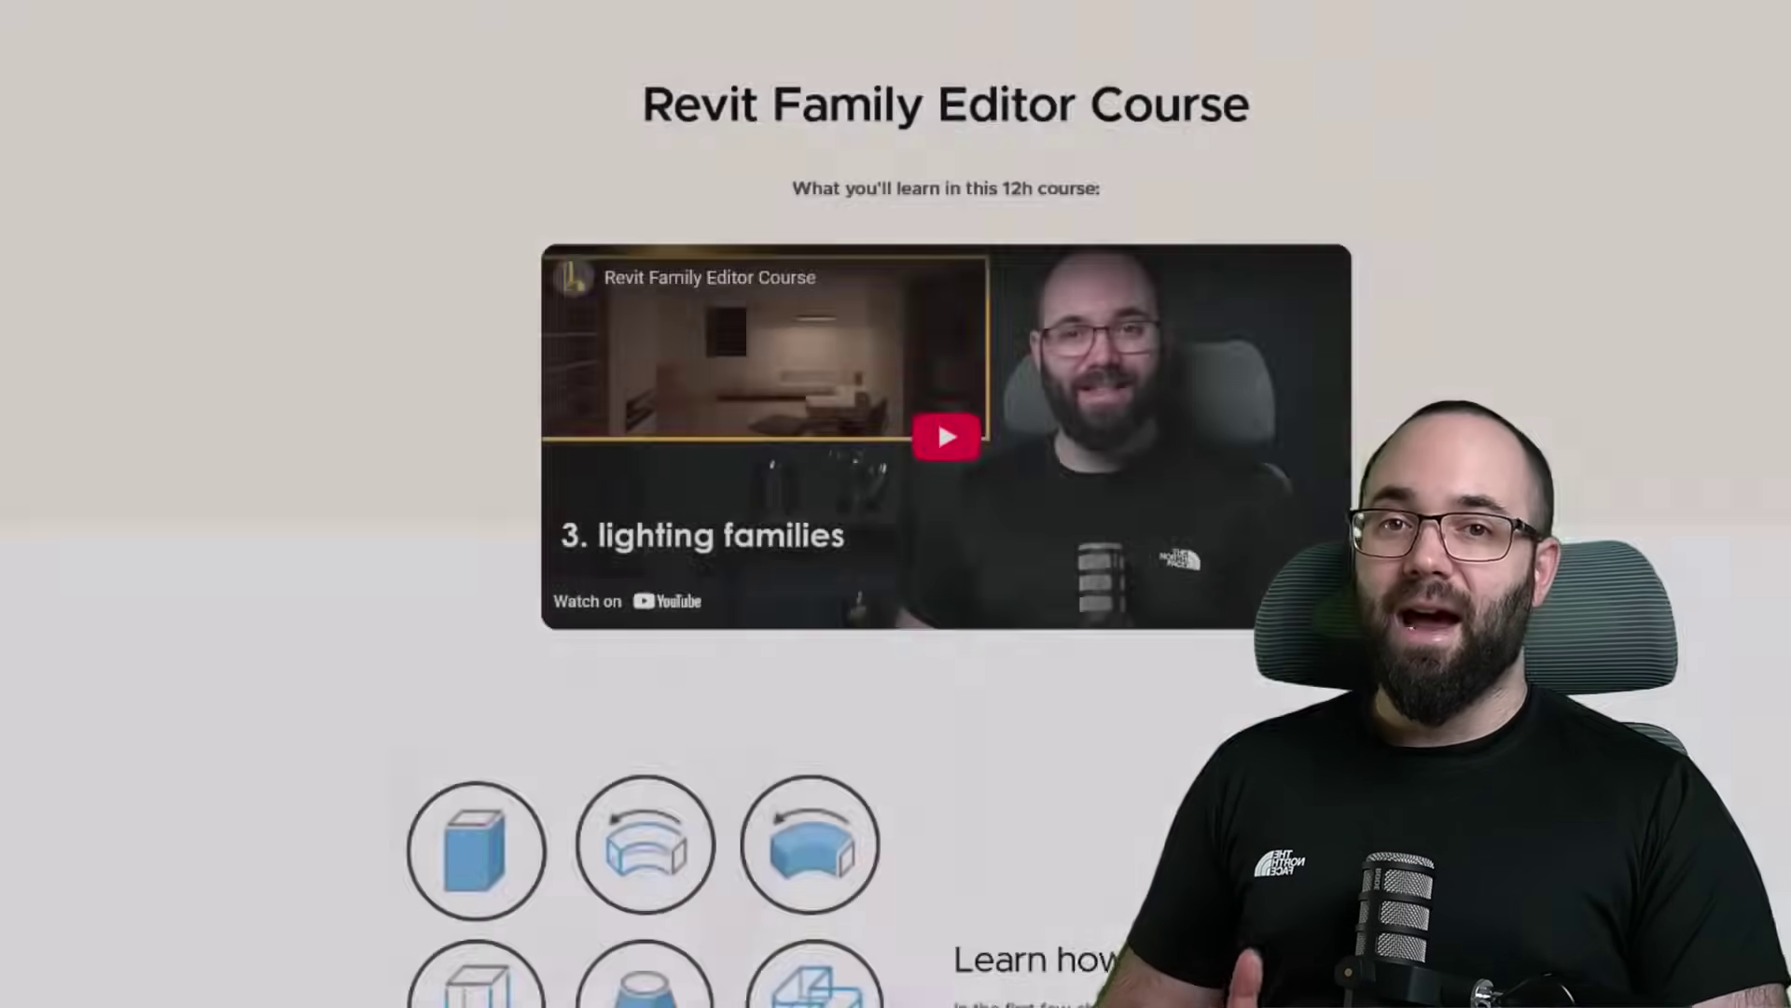
scroll(895, 504, down, 2)
scroll(896, 504, down, 10)
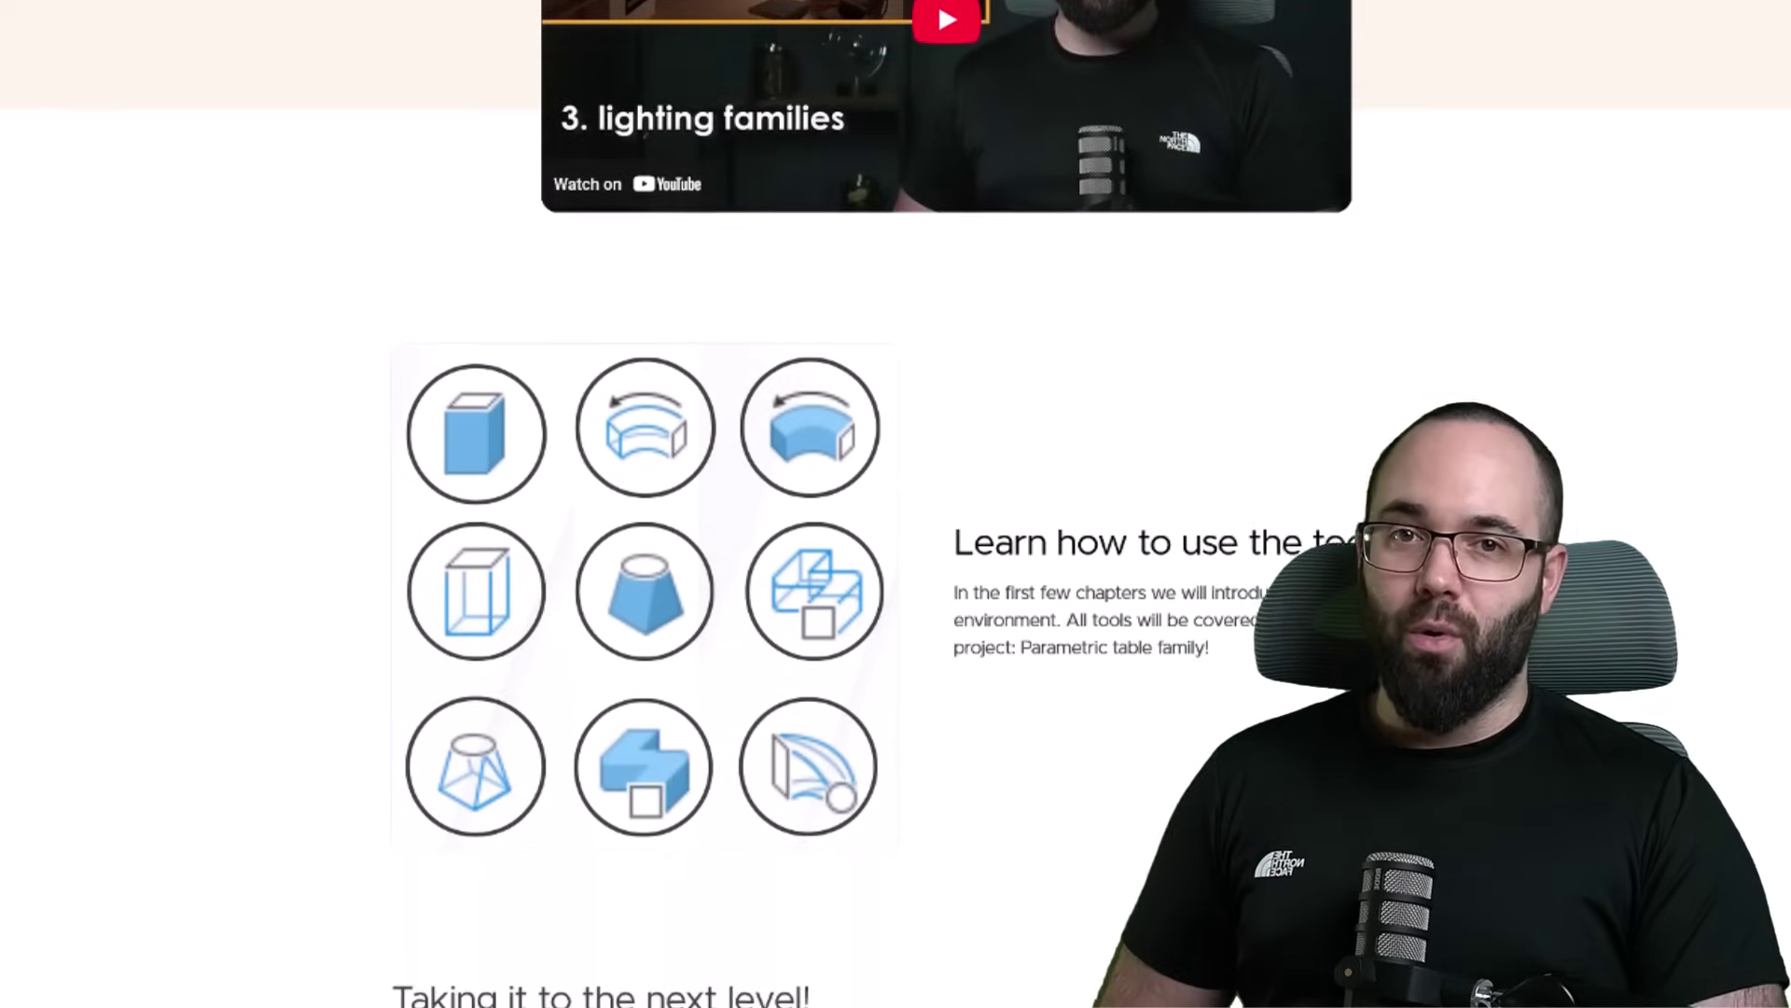
scroll(921, 964, down, 20)
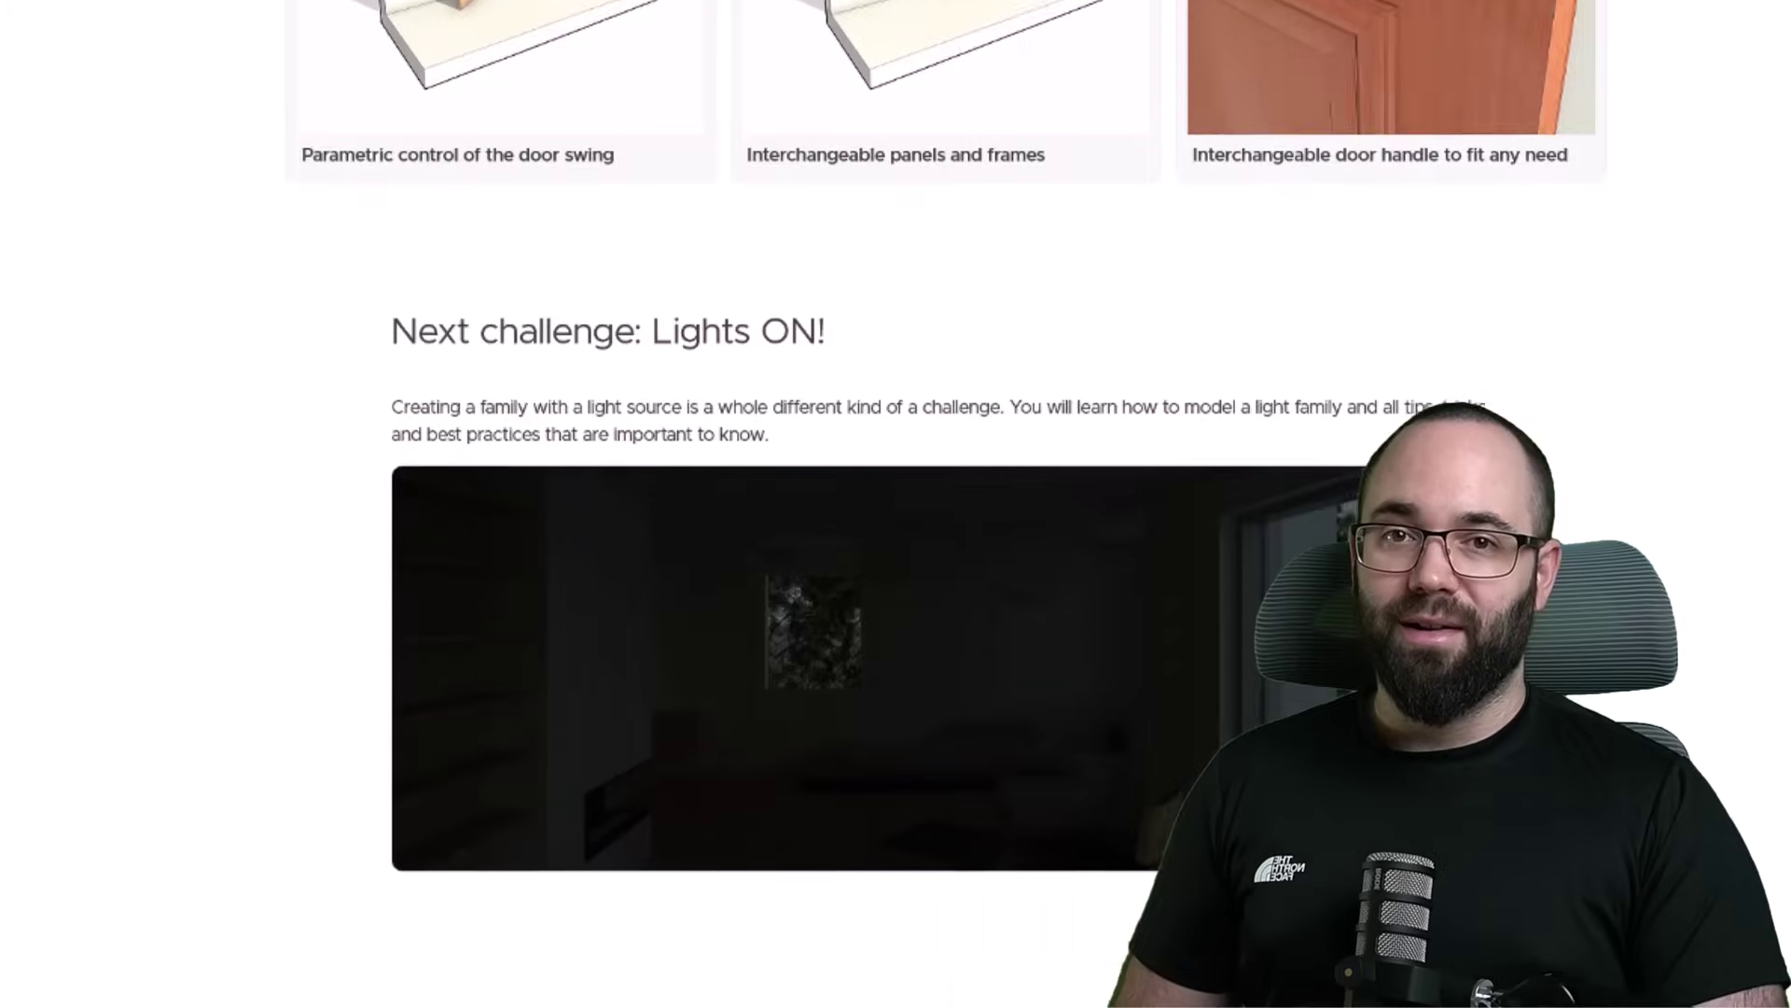